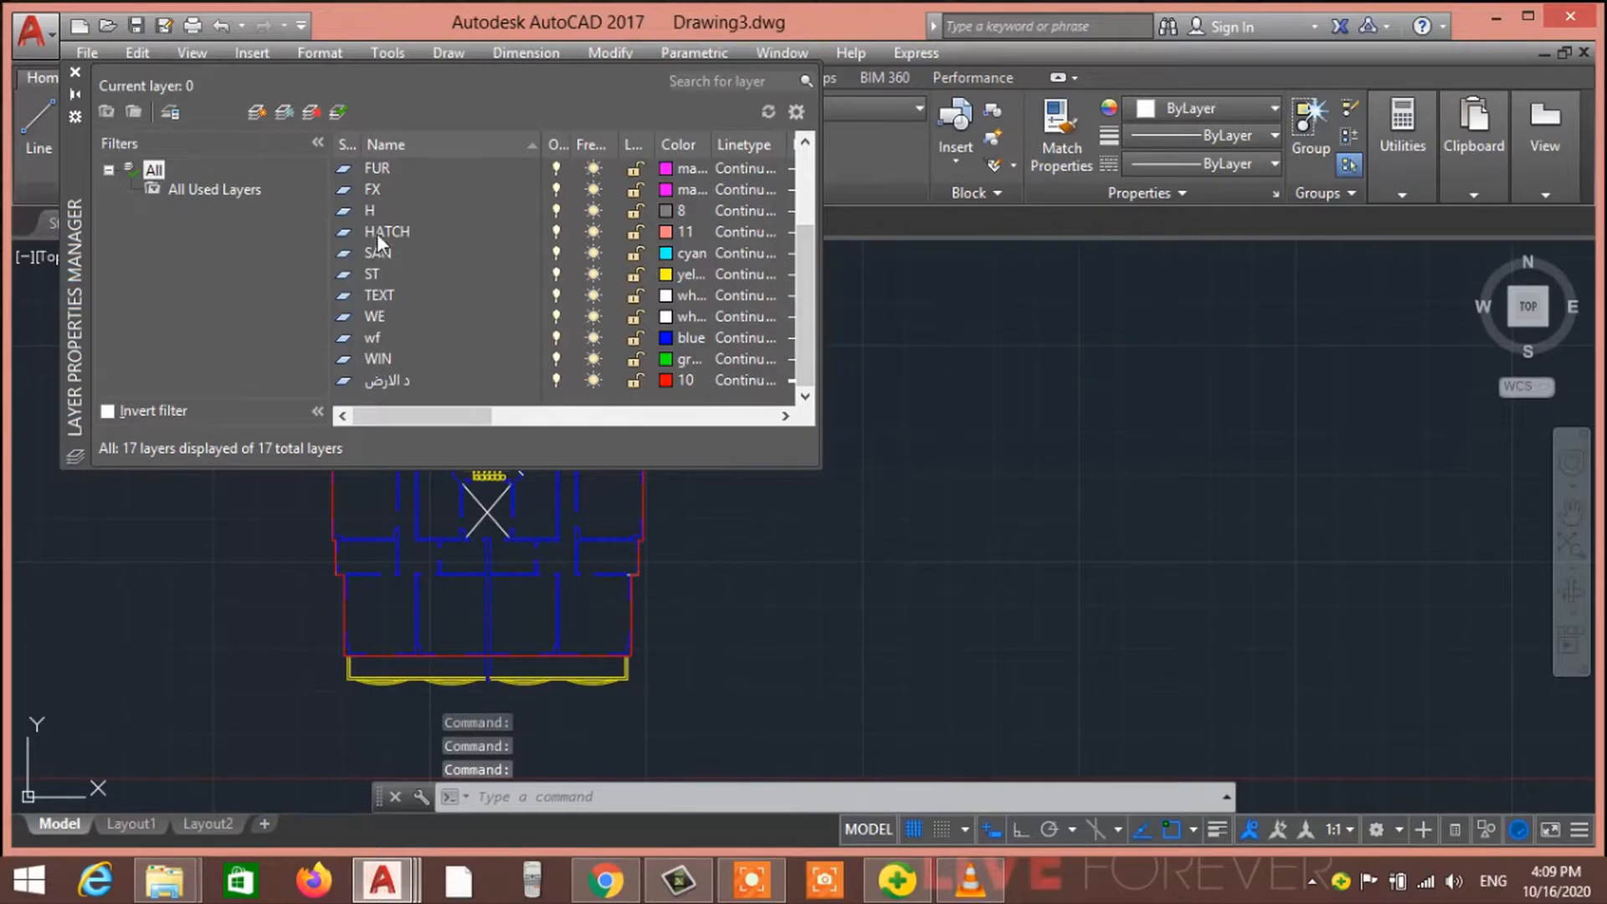
Set the color of the A.col layer to magenta
left_click_drag(807, 291, 805, 182)
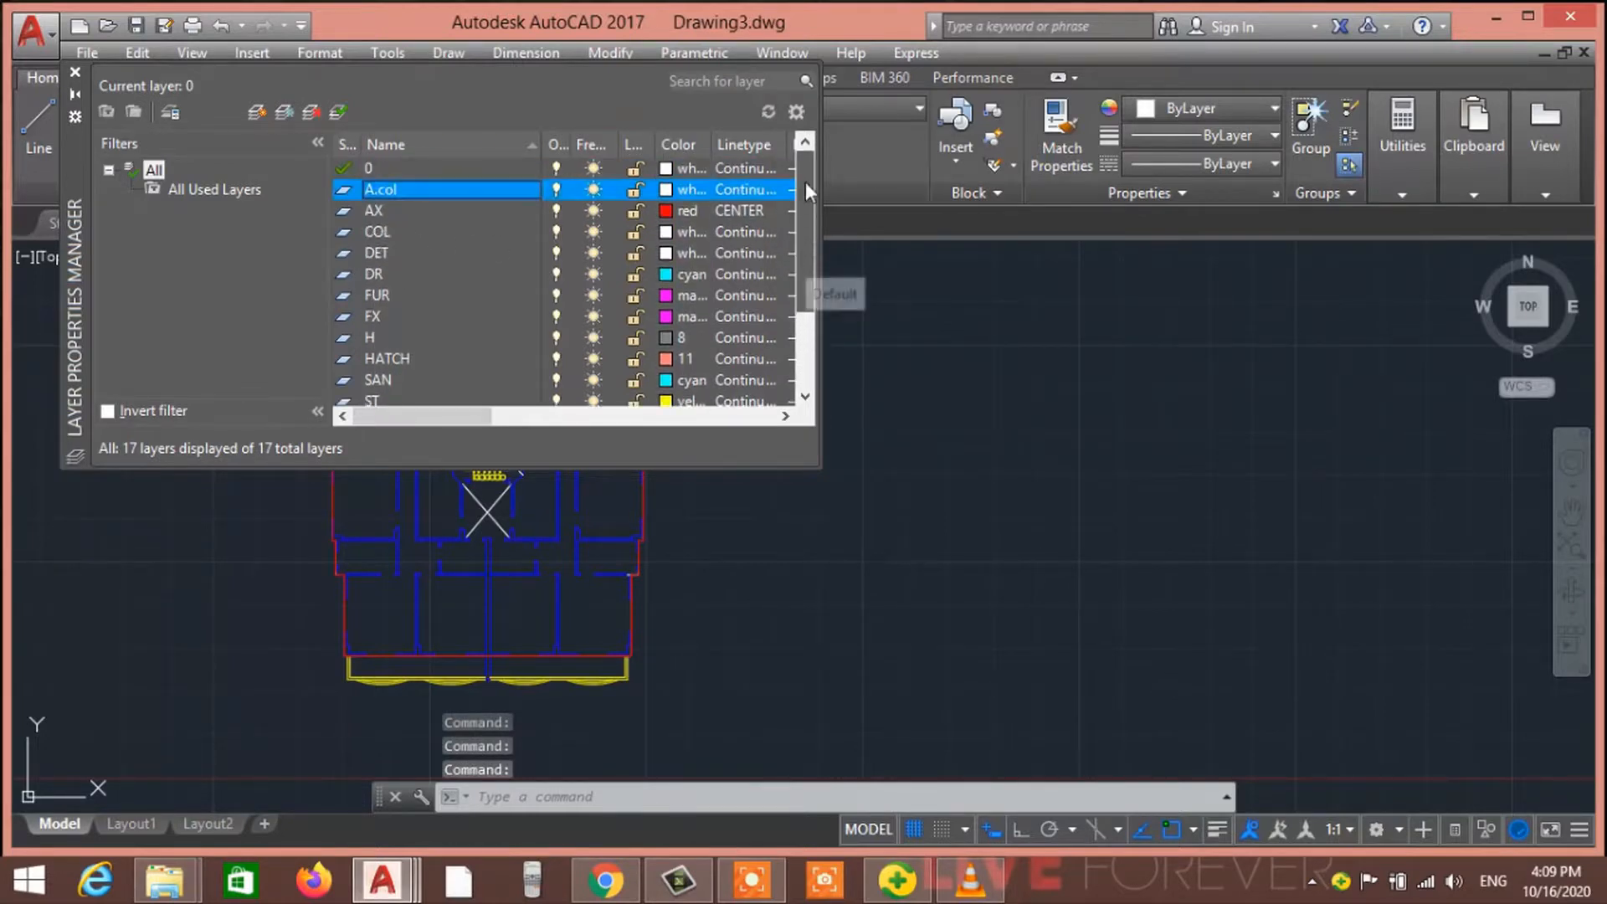
left_click(399, 191)
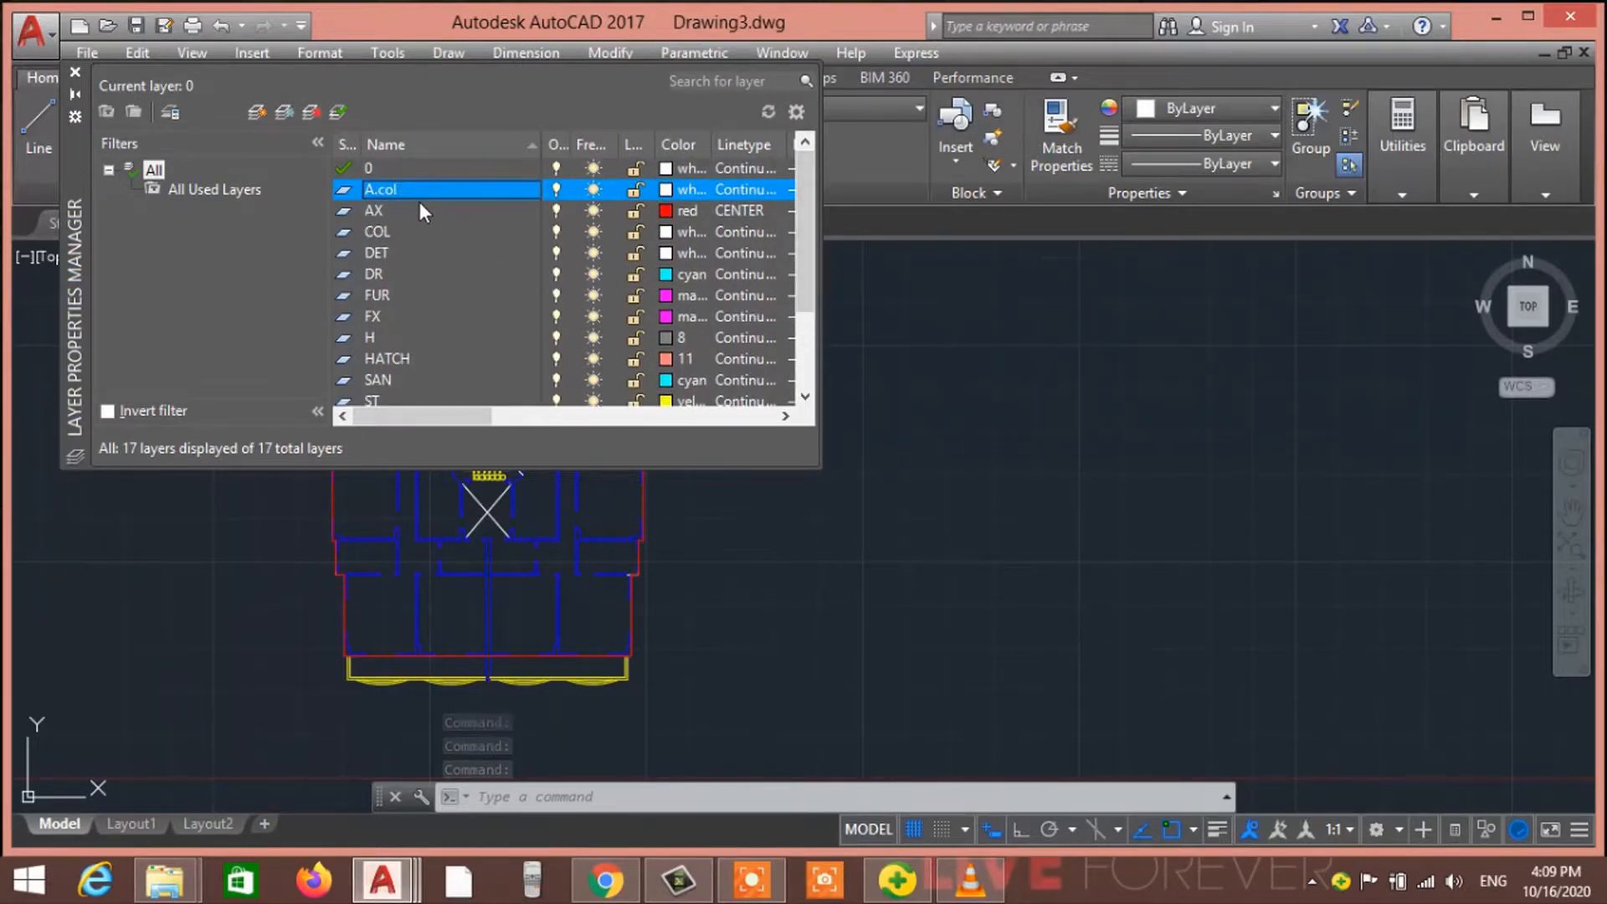
left_click(665, 191)
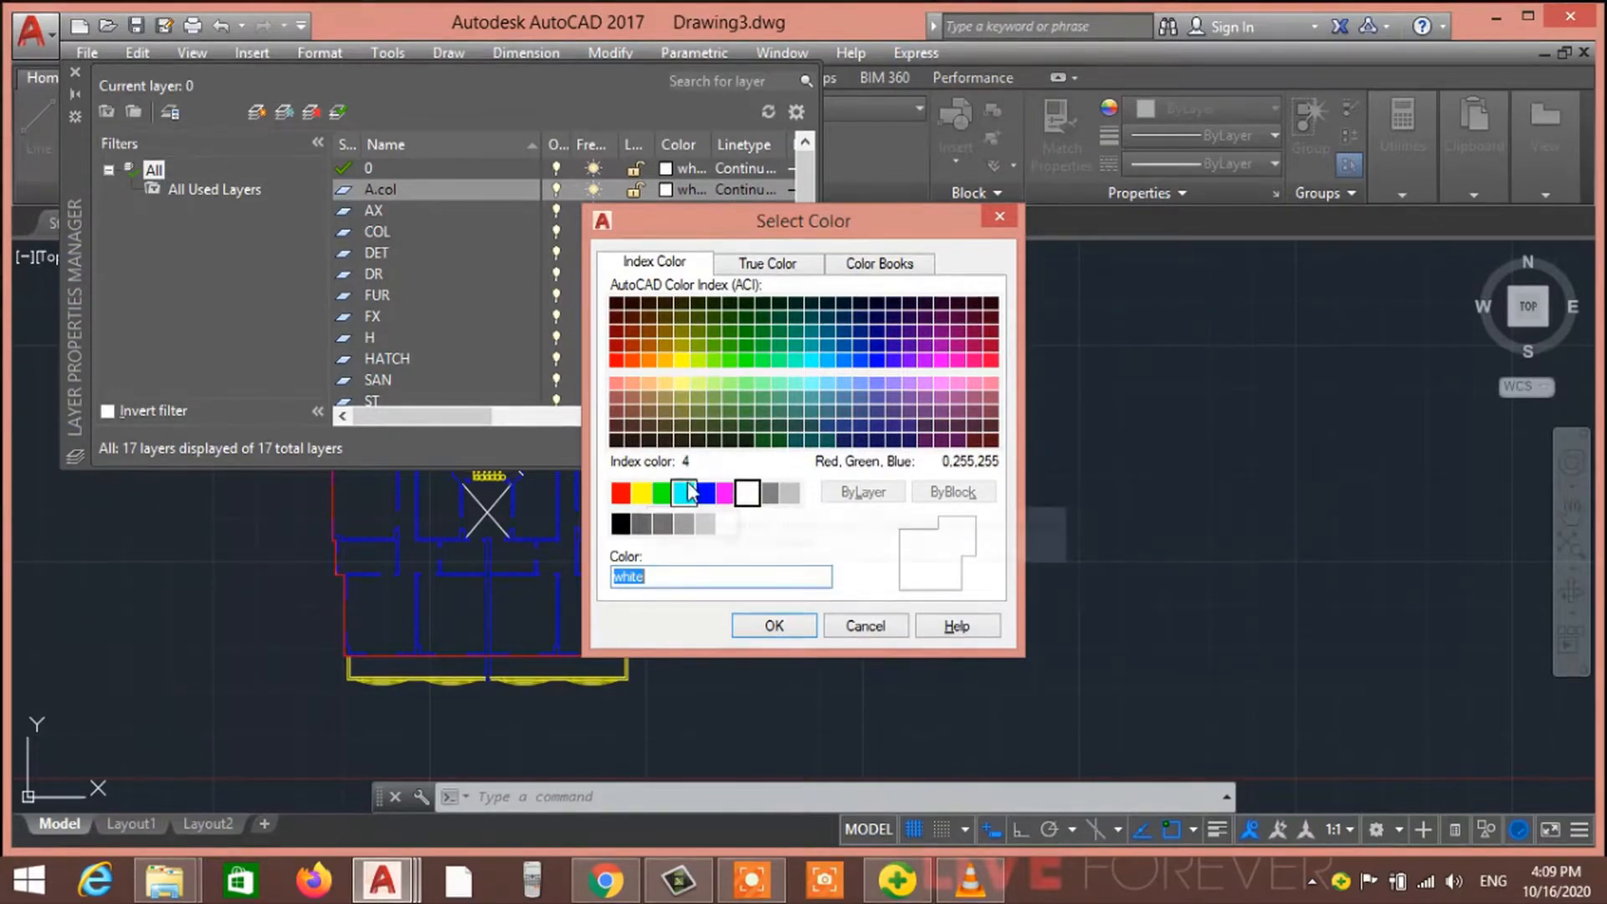
left_click(726, 492)
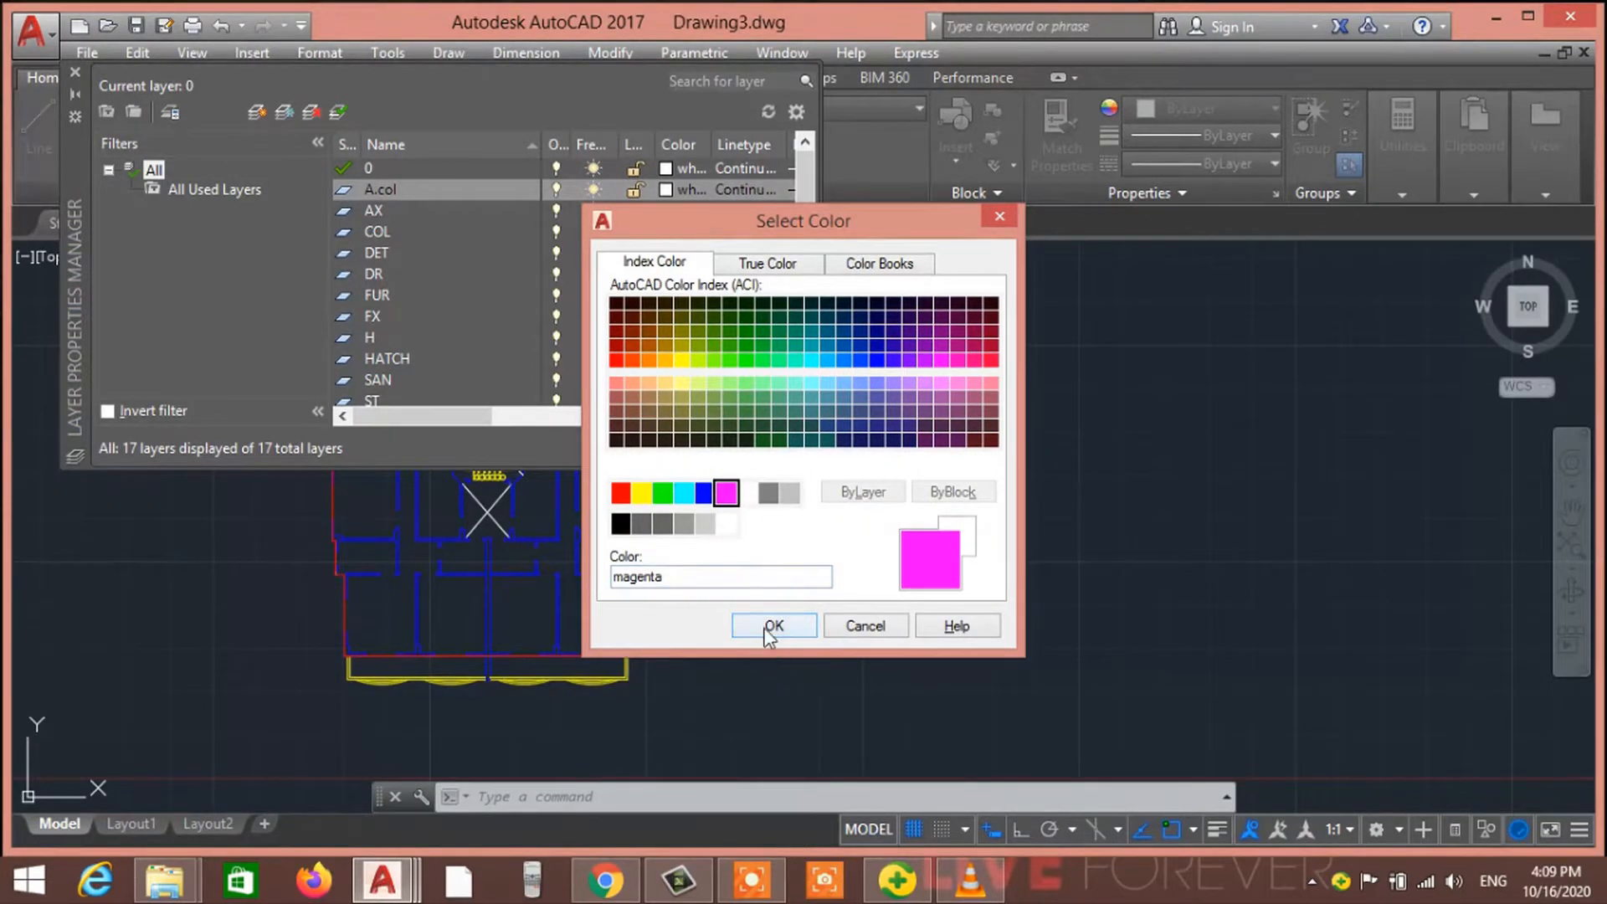
left_click(771, 628)
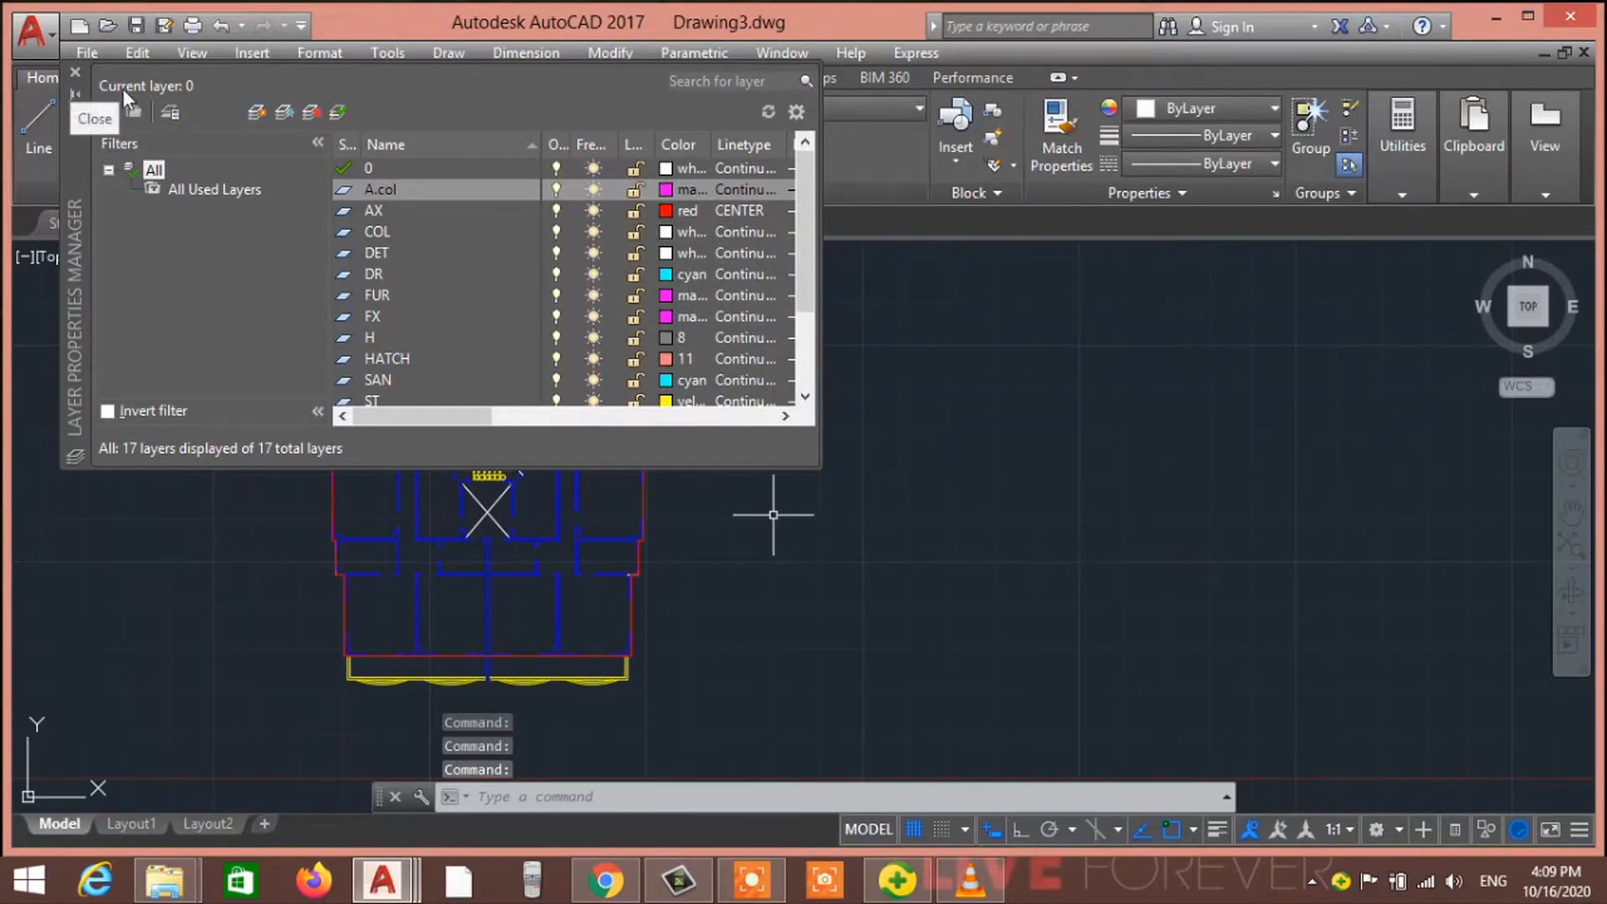
Create a new layer named A.beam and set its color to index 80
left_click(253, 113)
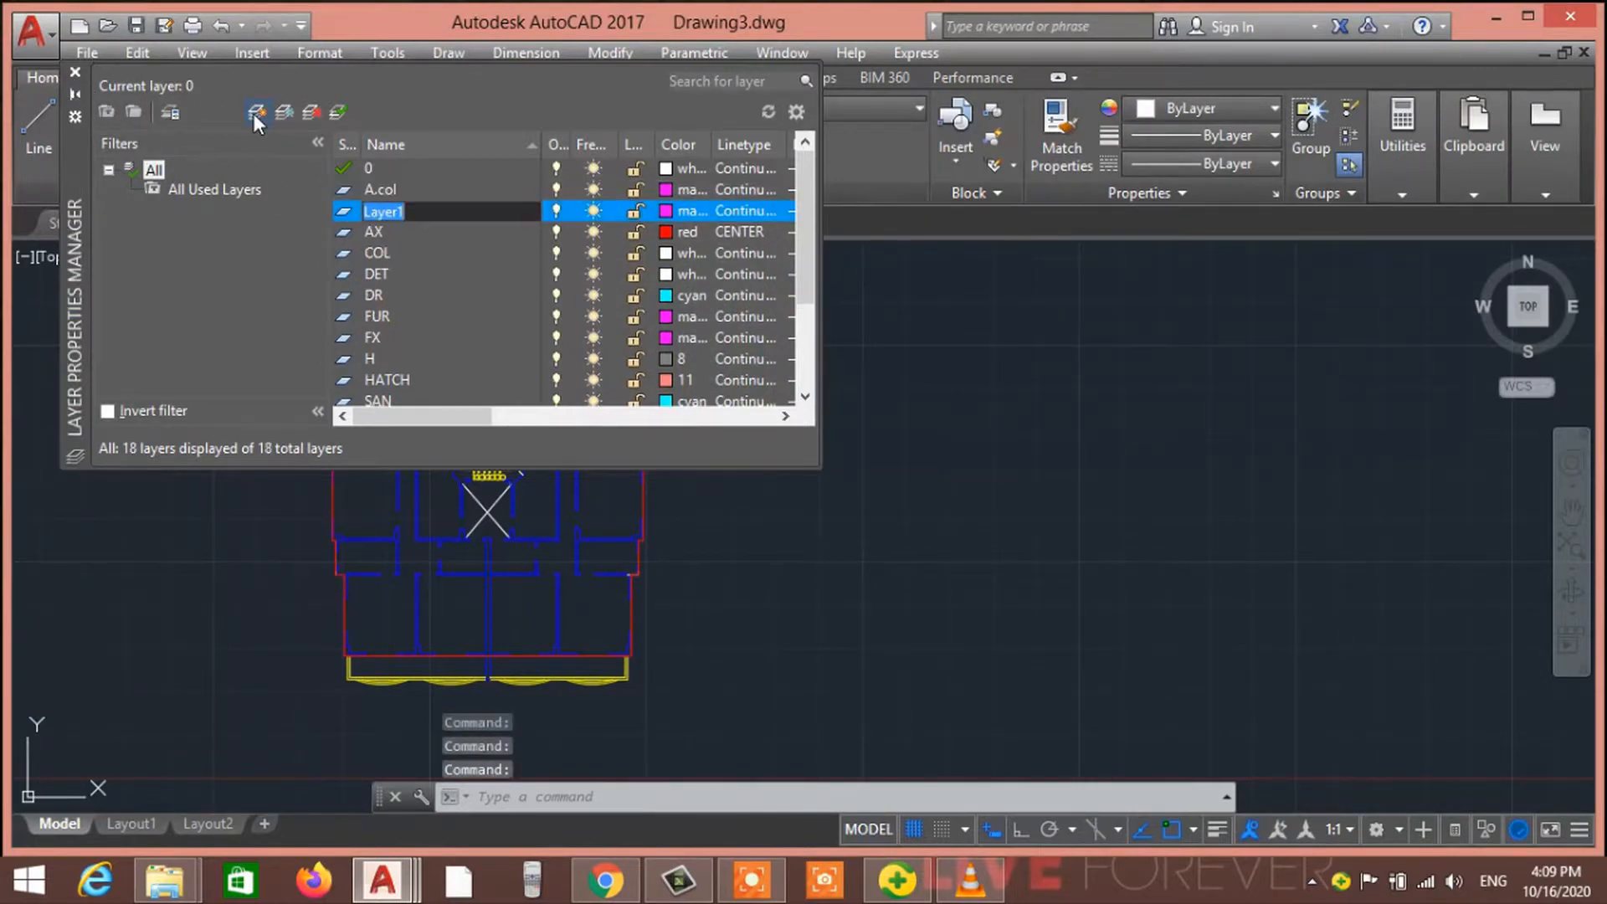
type("A.")
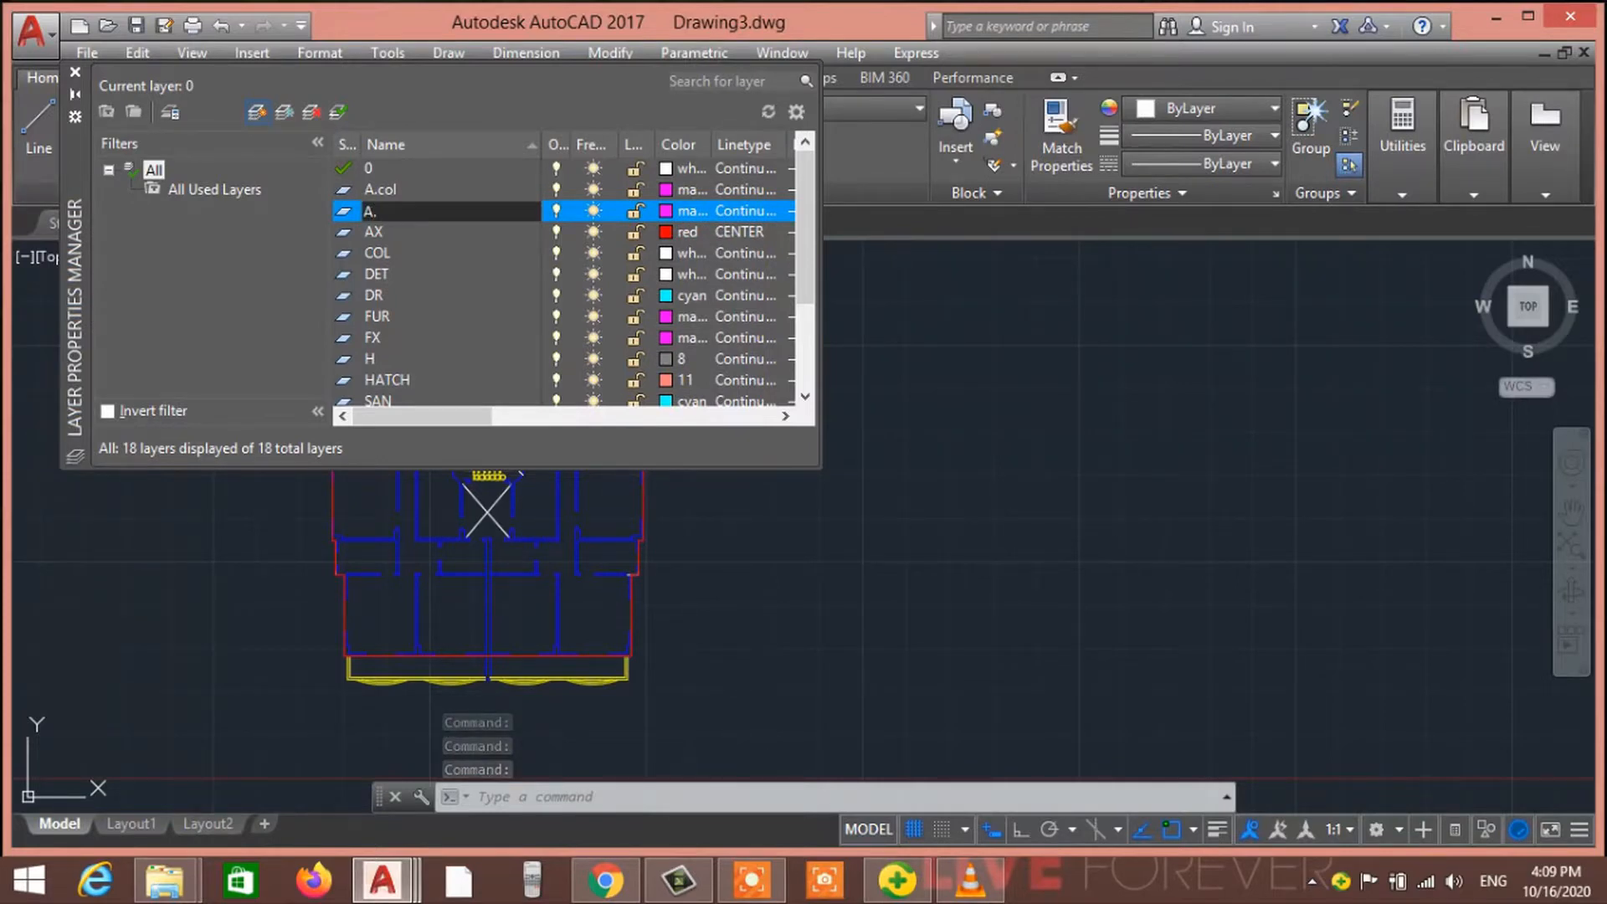
type("beam")
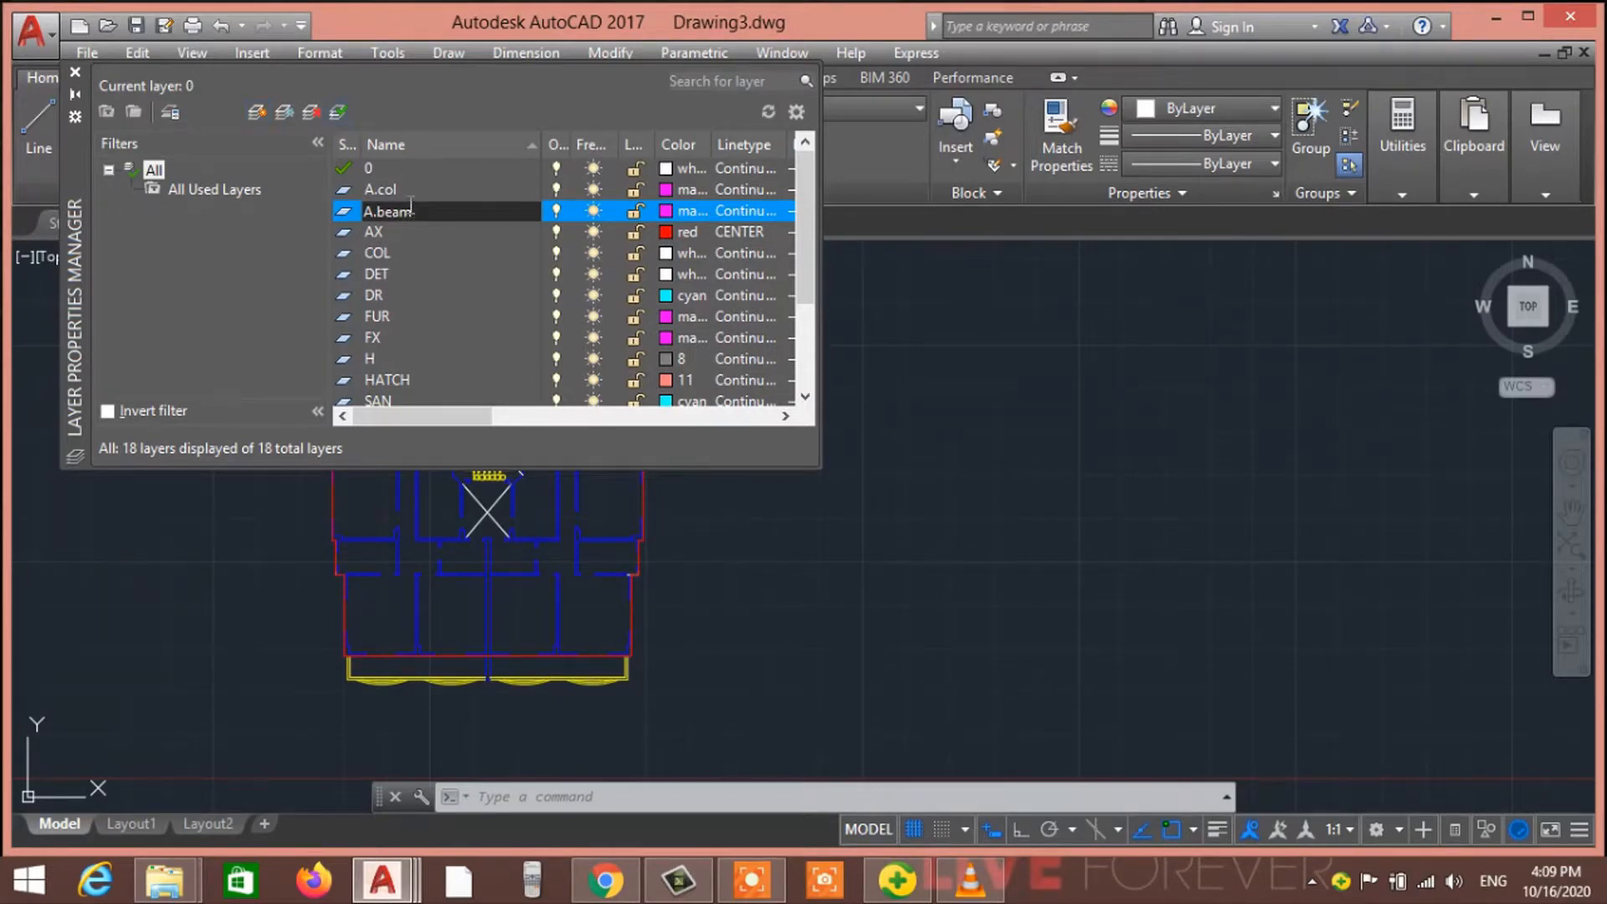
left_click(444, 236)
left_click(665, 211)
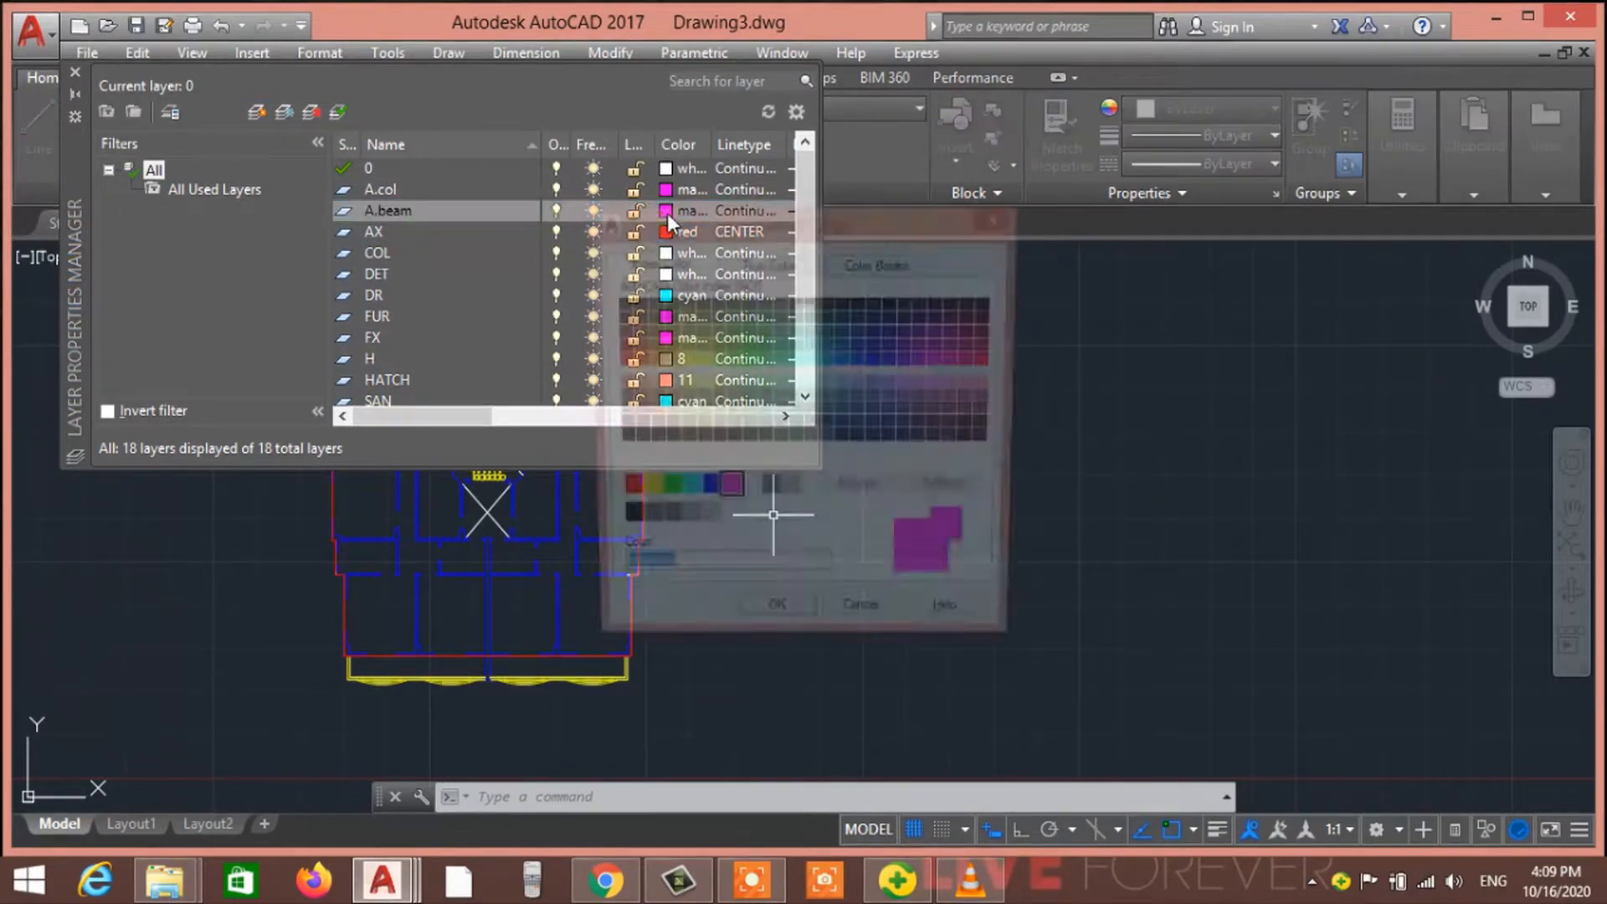
left_click(728, 361)
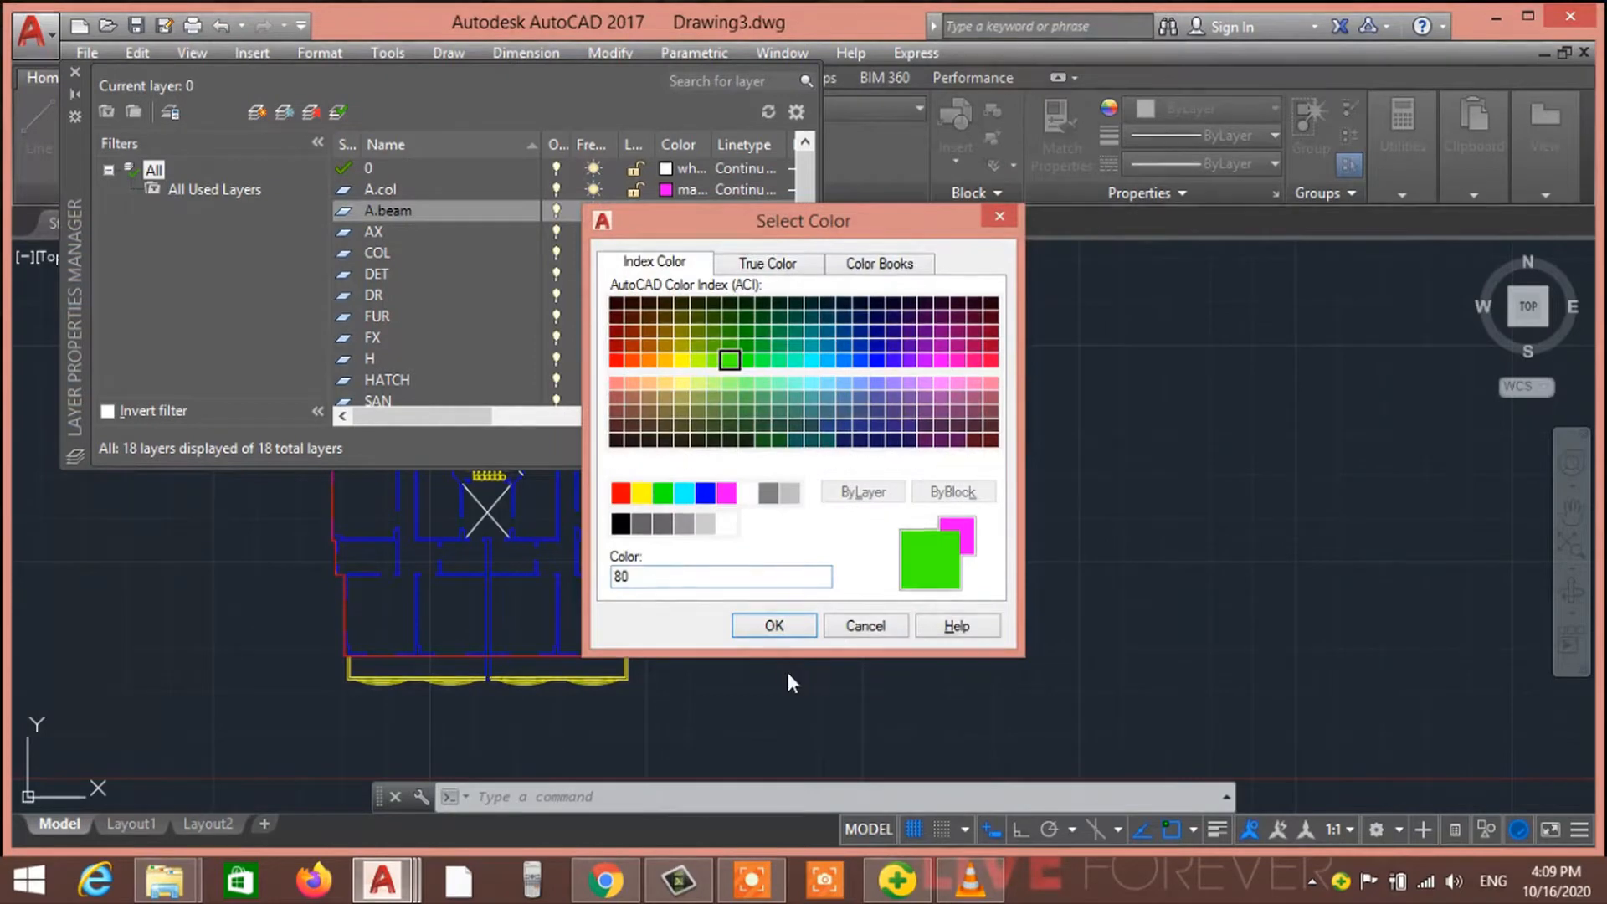
left_click(791, 628)
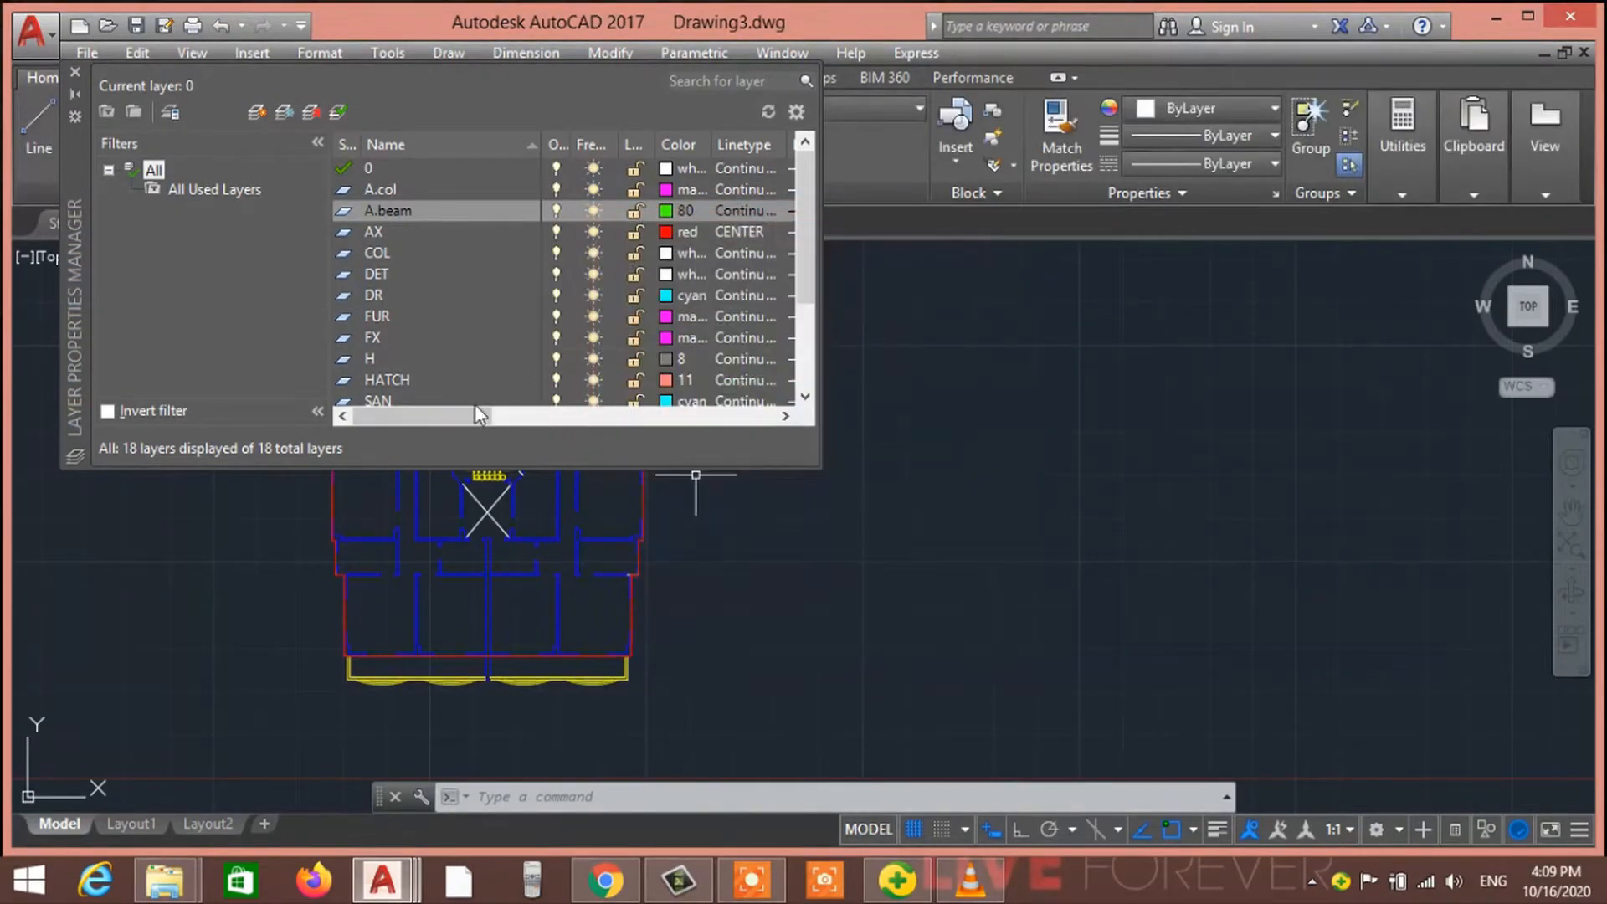
Set the A.beam layer's lineweight to 0.40 mm and close the layer manager
left_click_drag(459, 415, 536, 423)
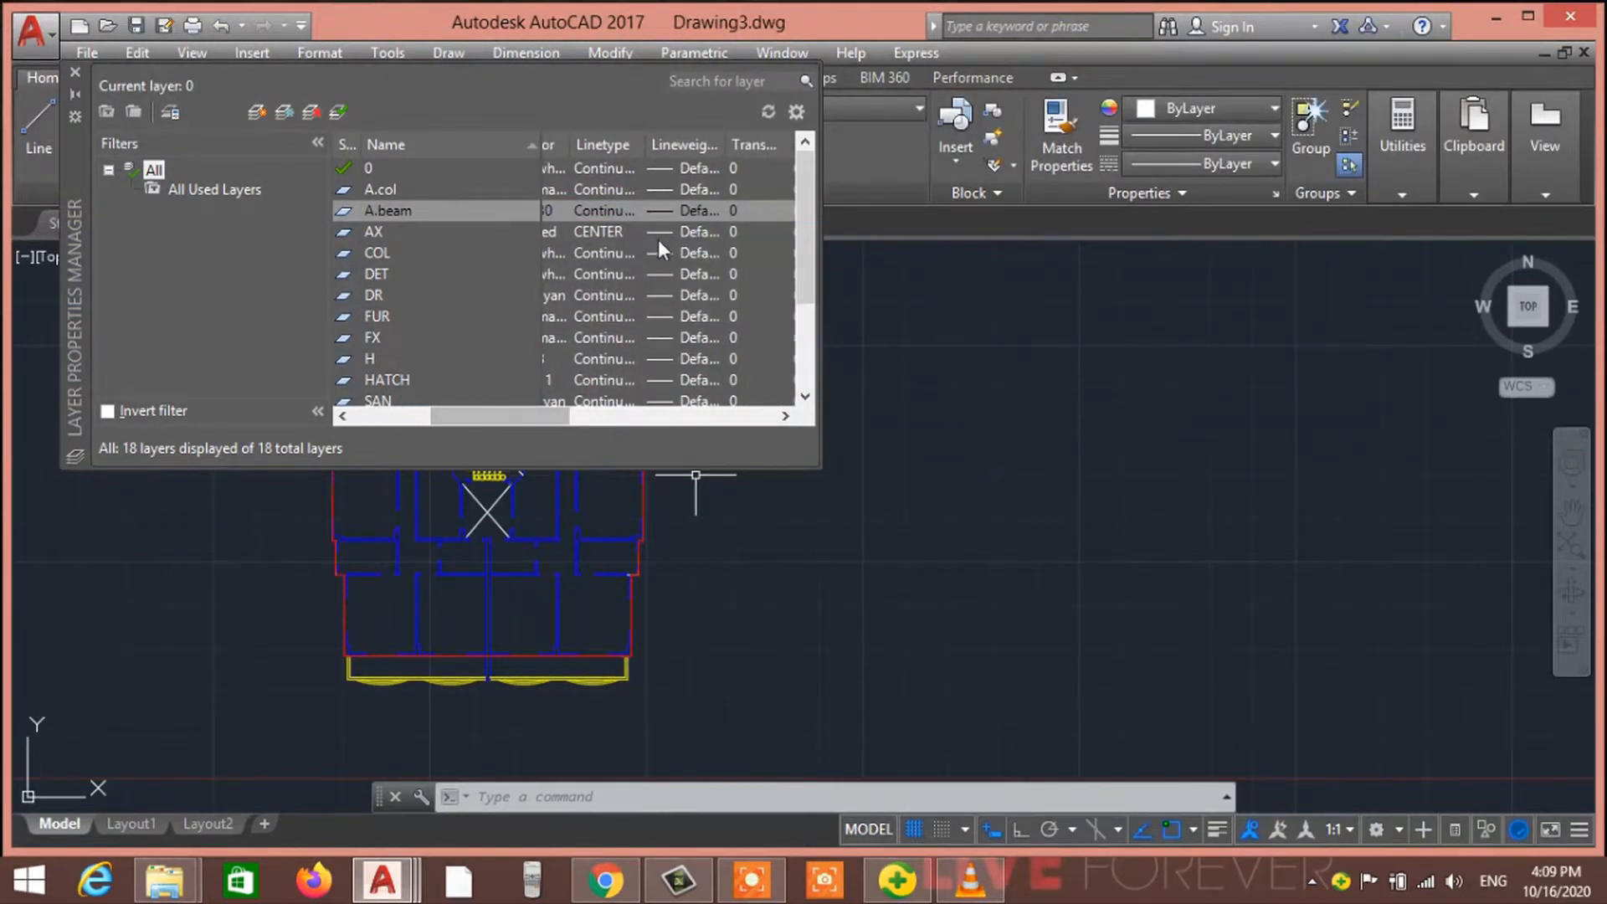
left_click(661, 214)
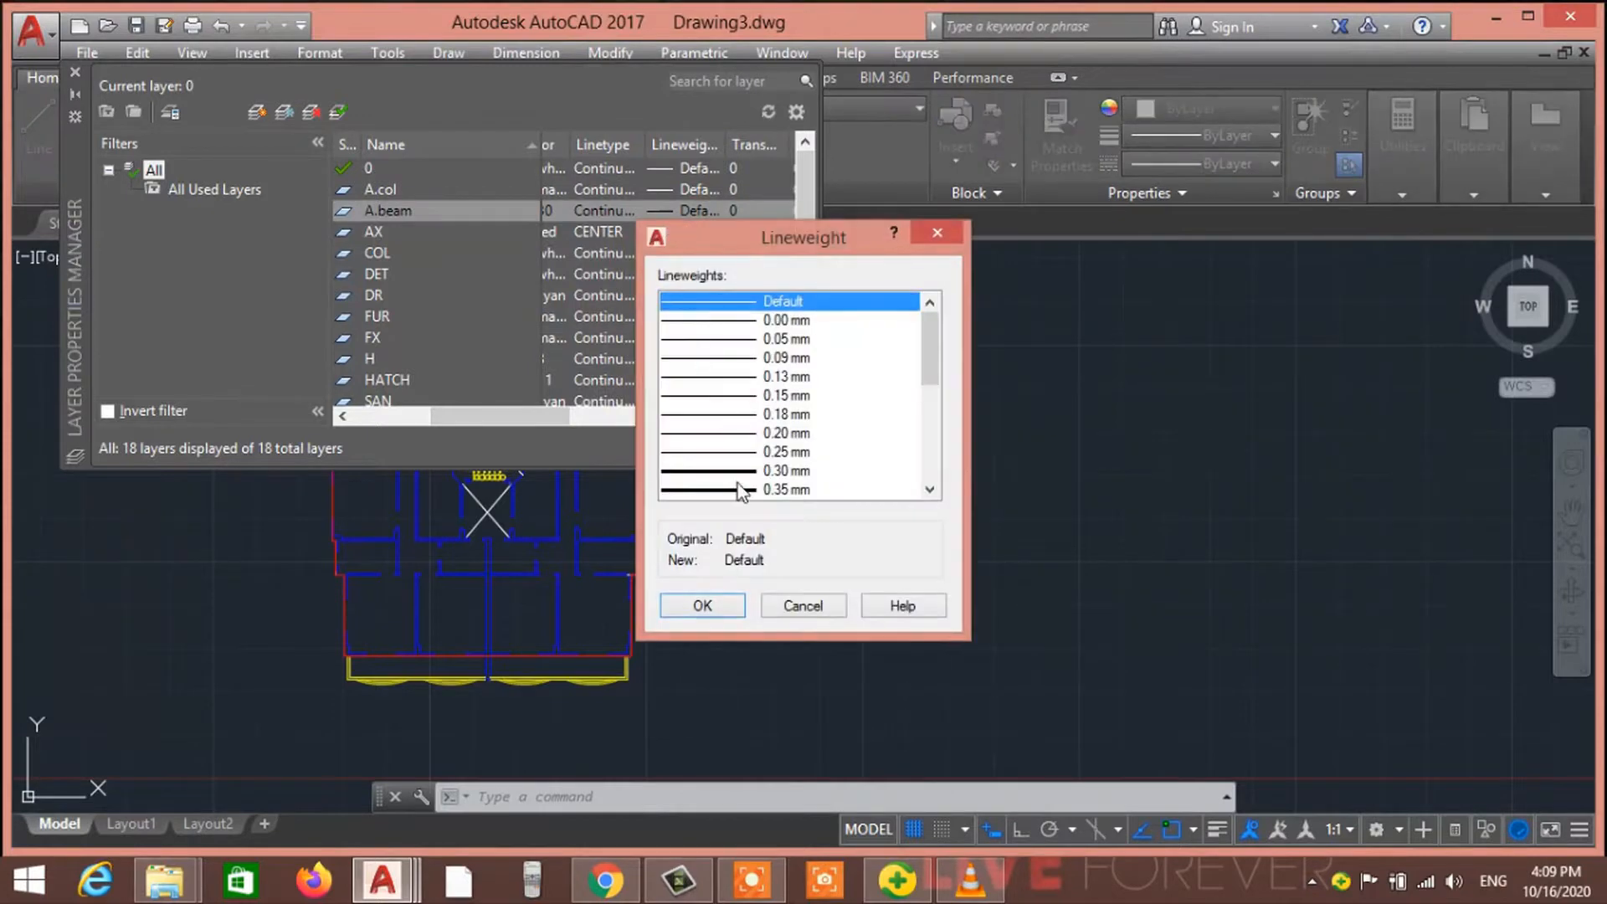
left_click(739, 489)
scroll(923, 373, "down", 2)
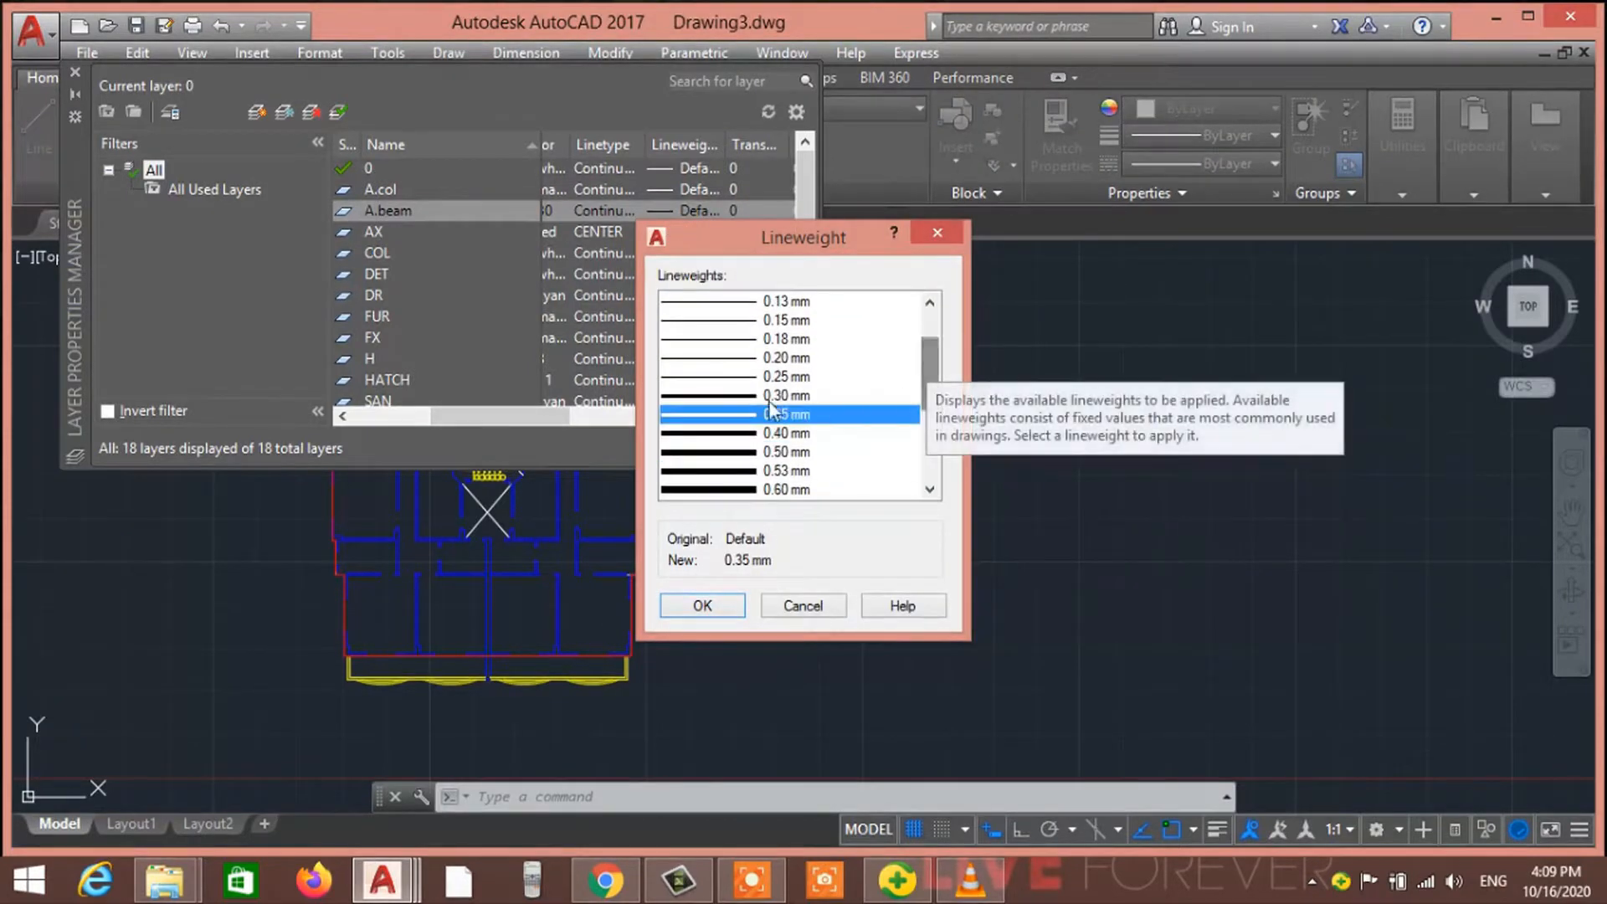
left_click(737, 433)
left_click(703, 606)
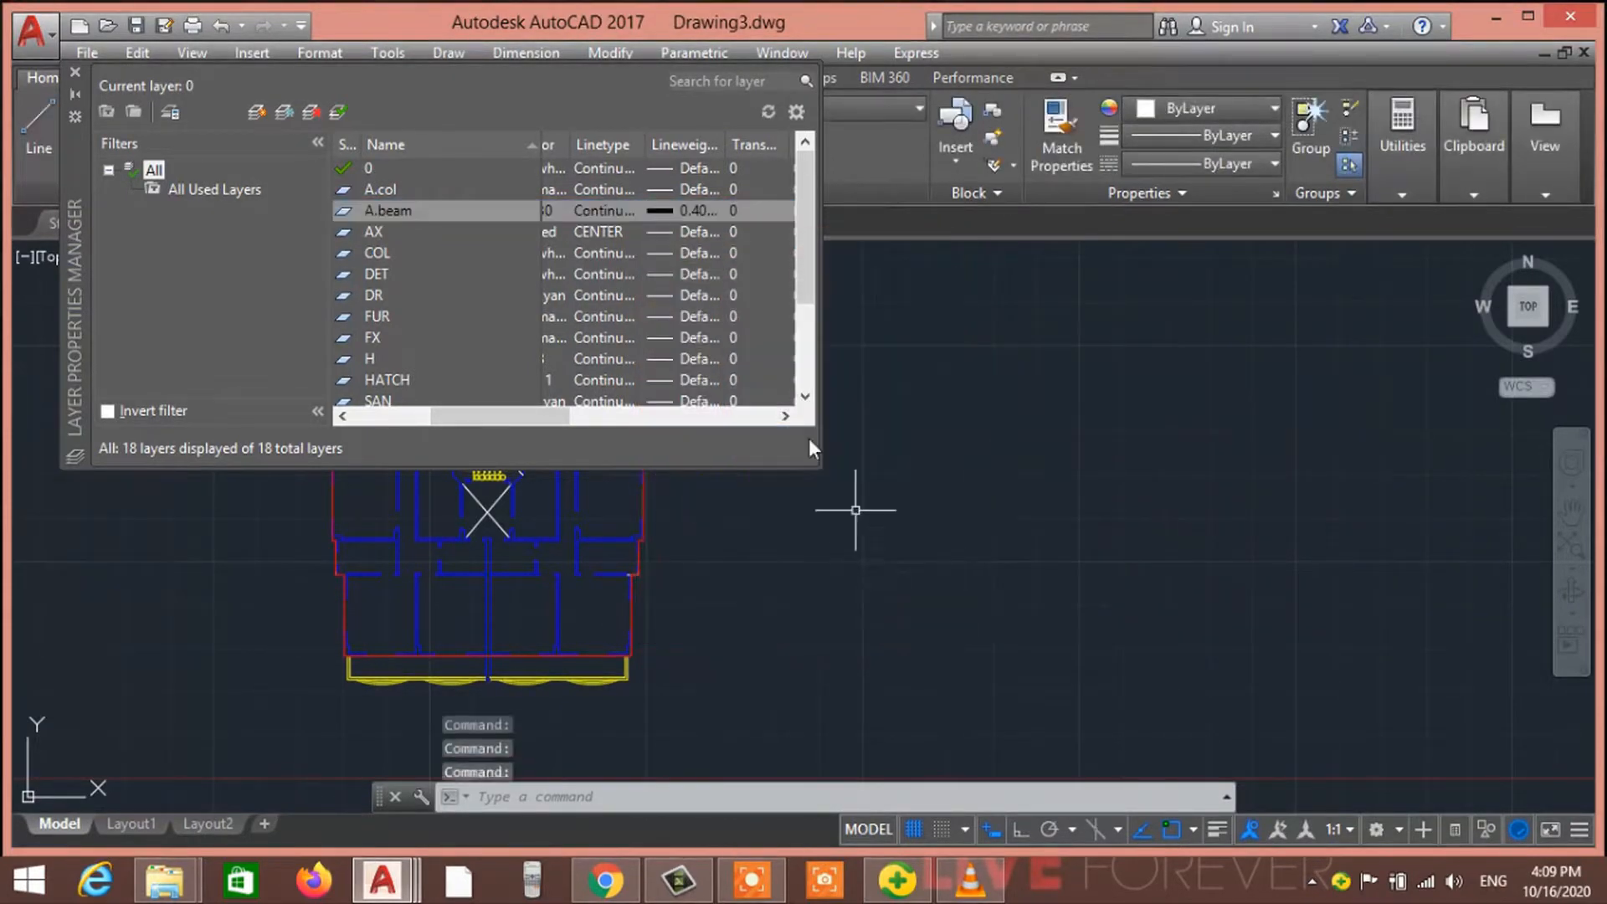
left_click(74, 73)
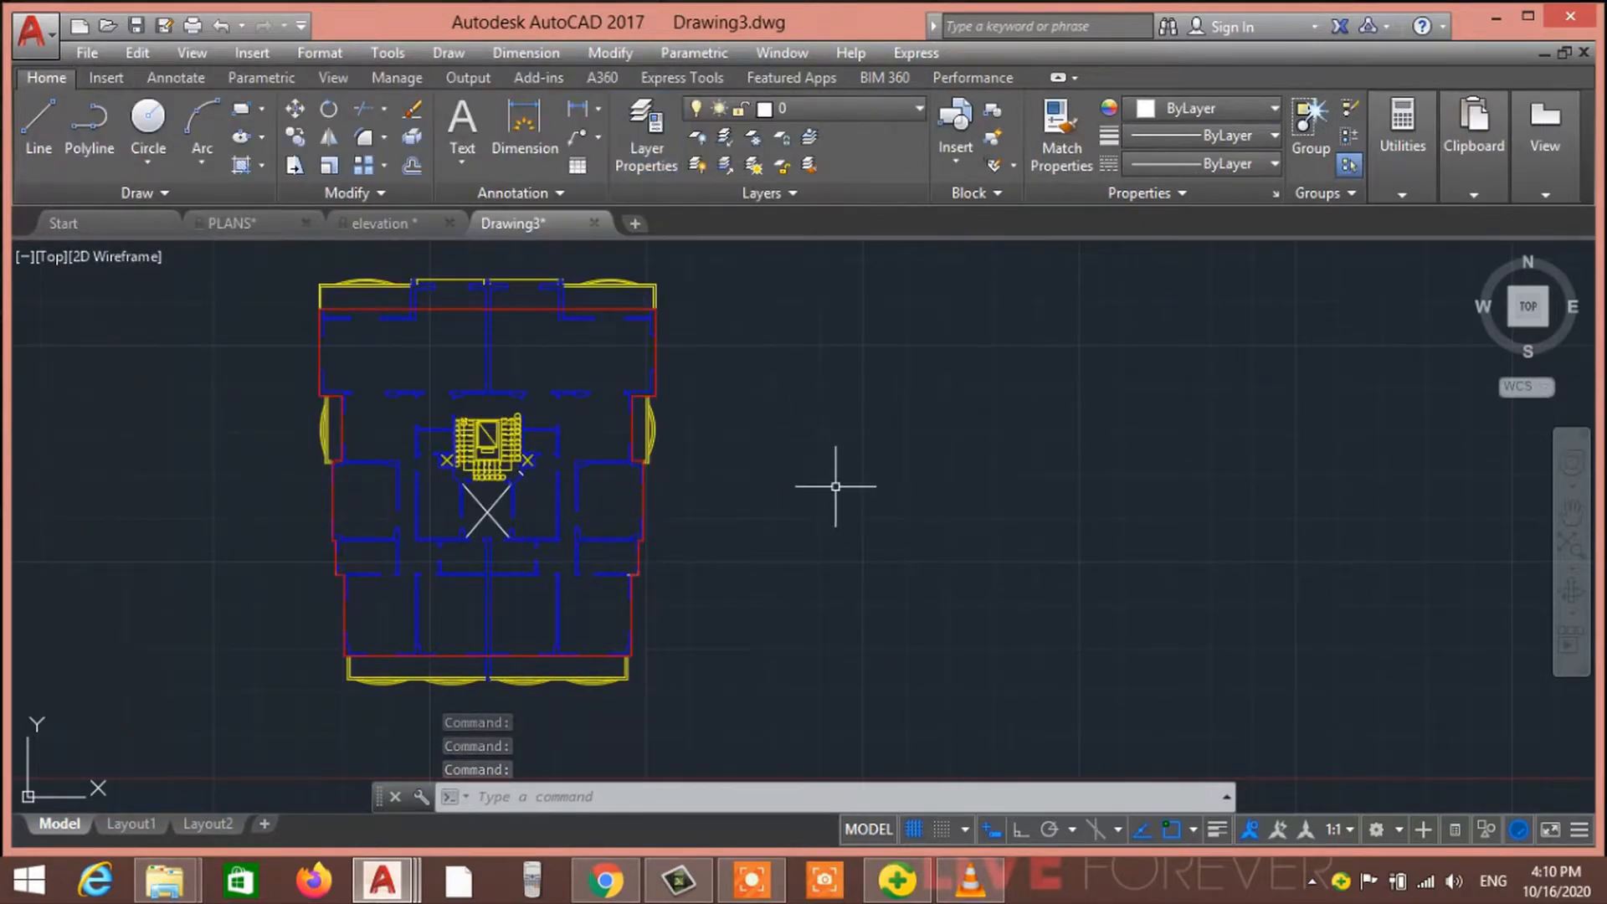
Create a new layer named Hash with the color cyan and close the layer manager
left_click(642, 134)
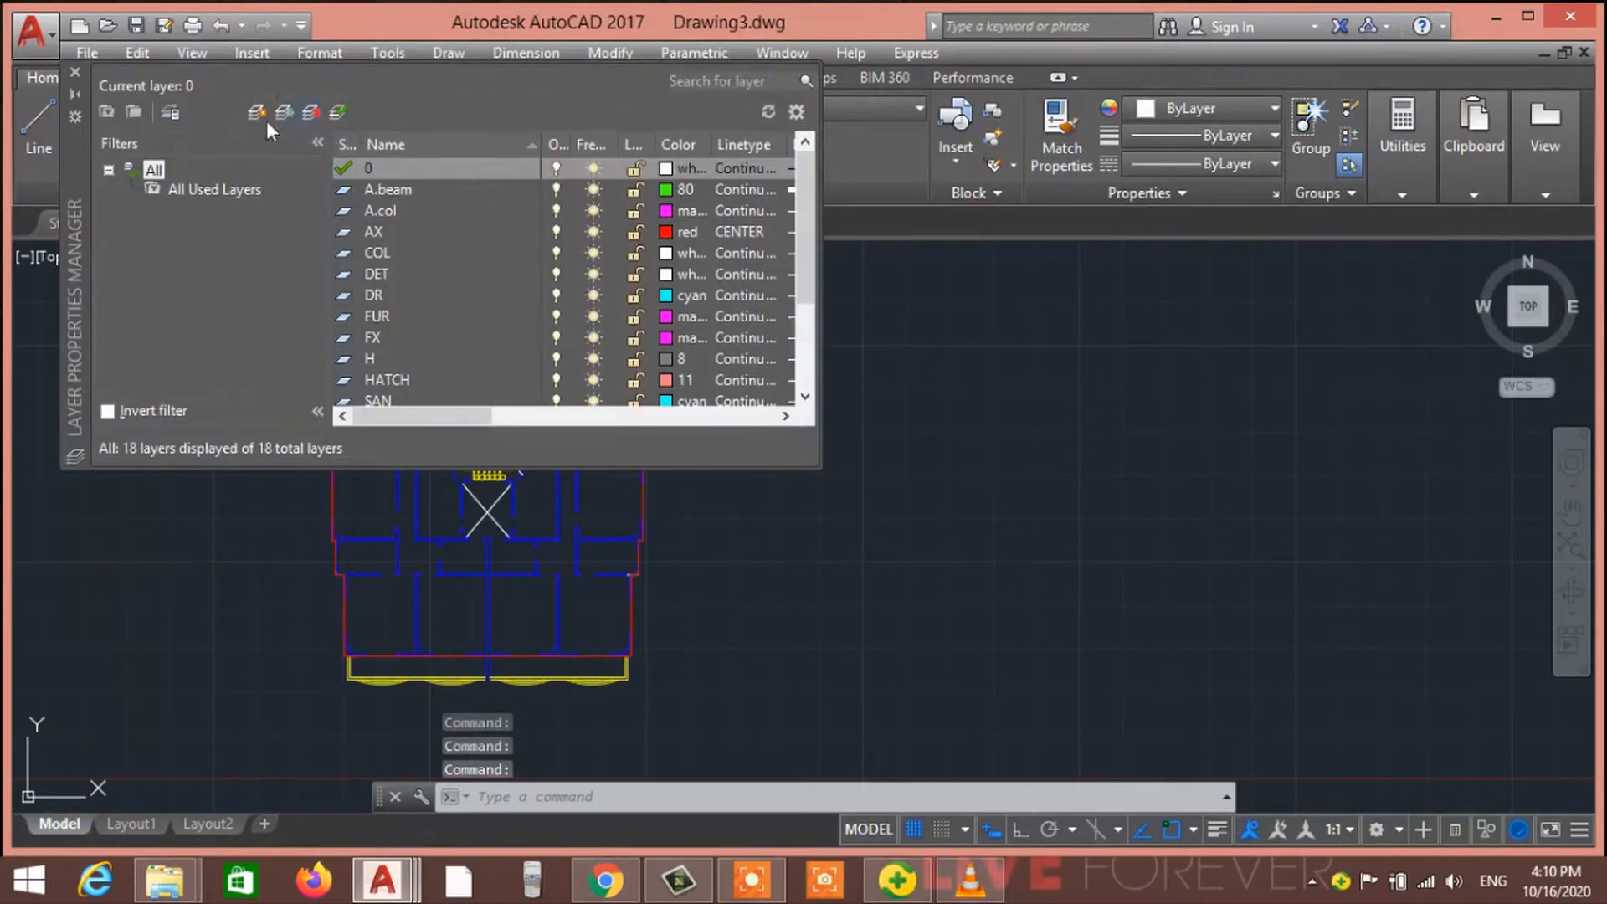
left_click(258, 114)
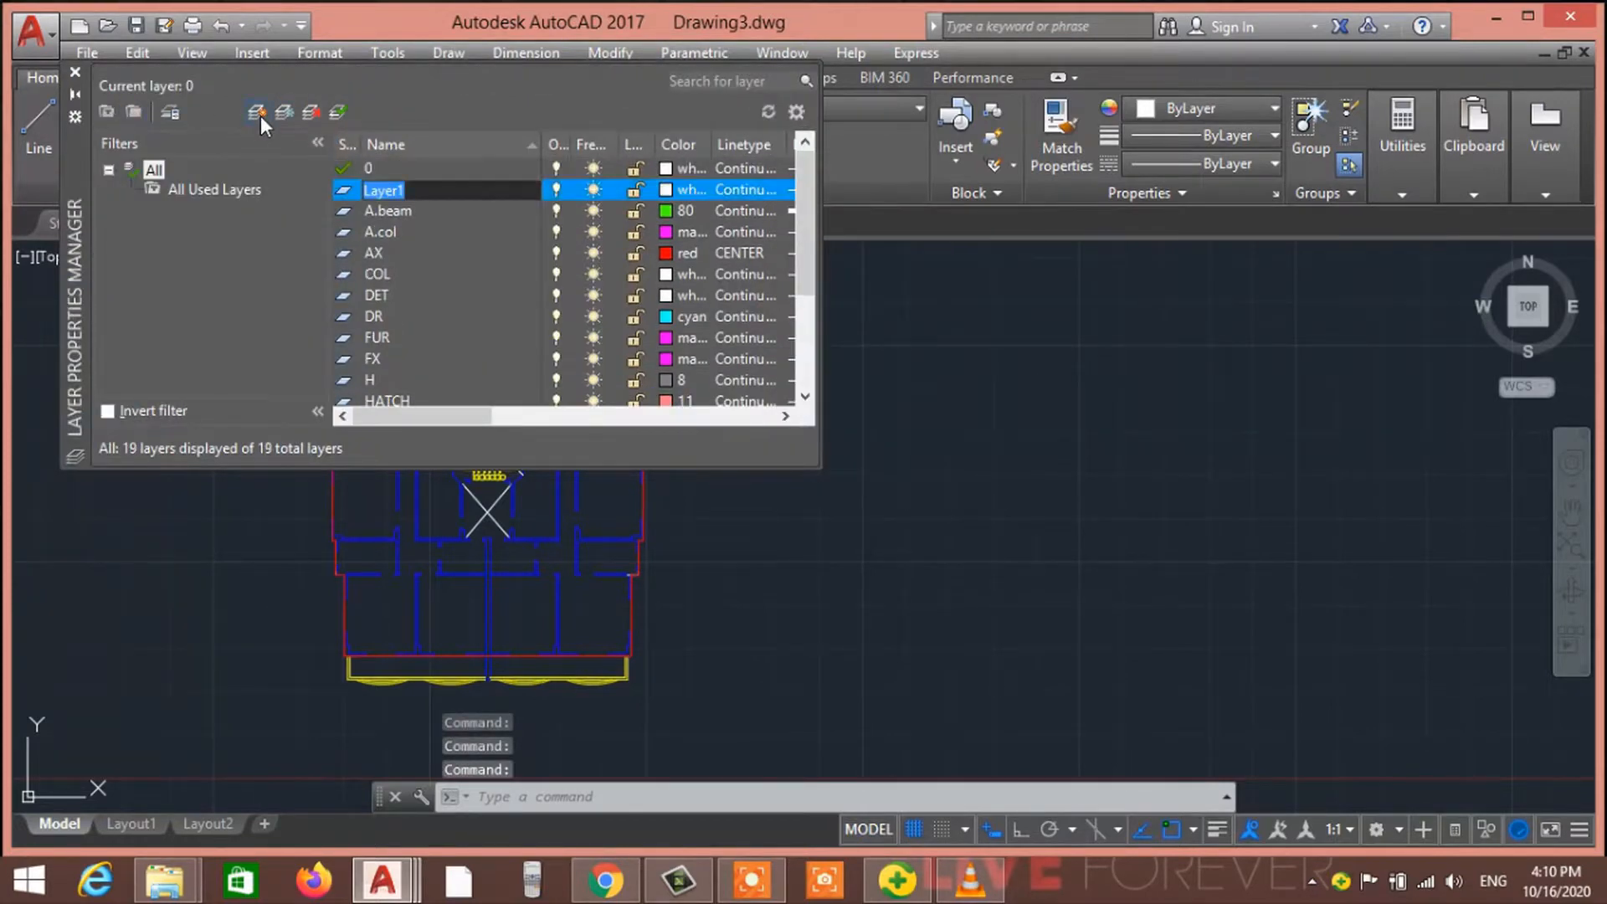
type("Hash")
left_click(667, 191)
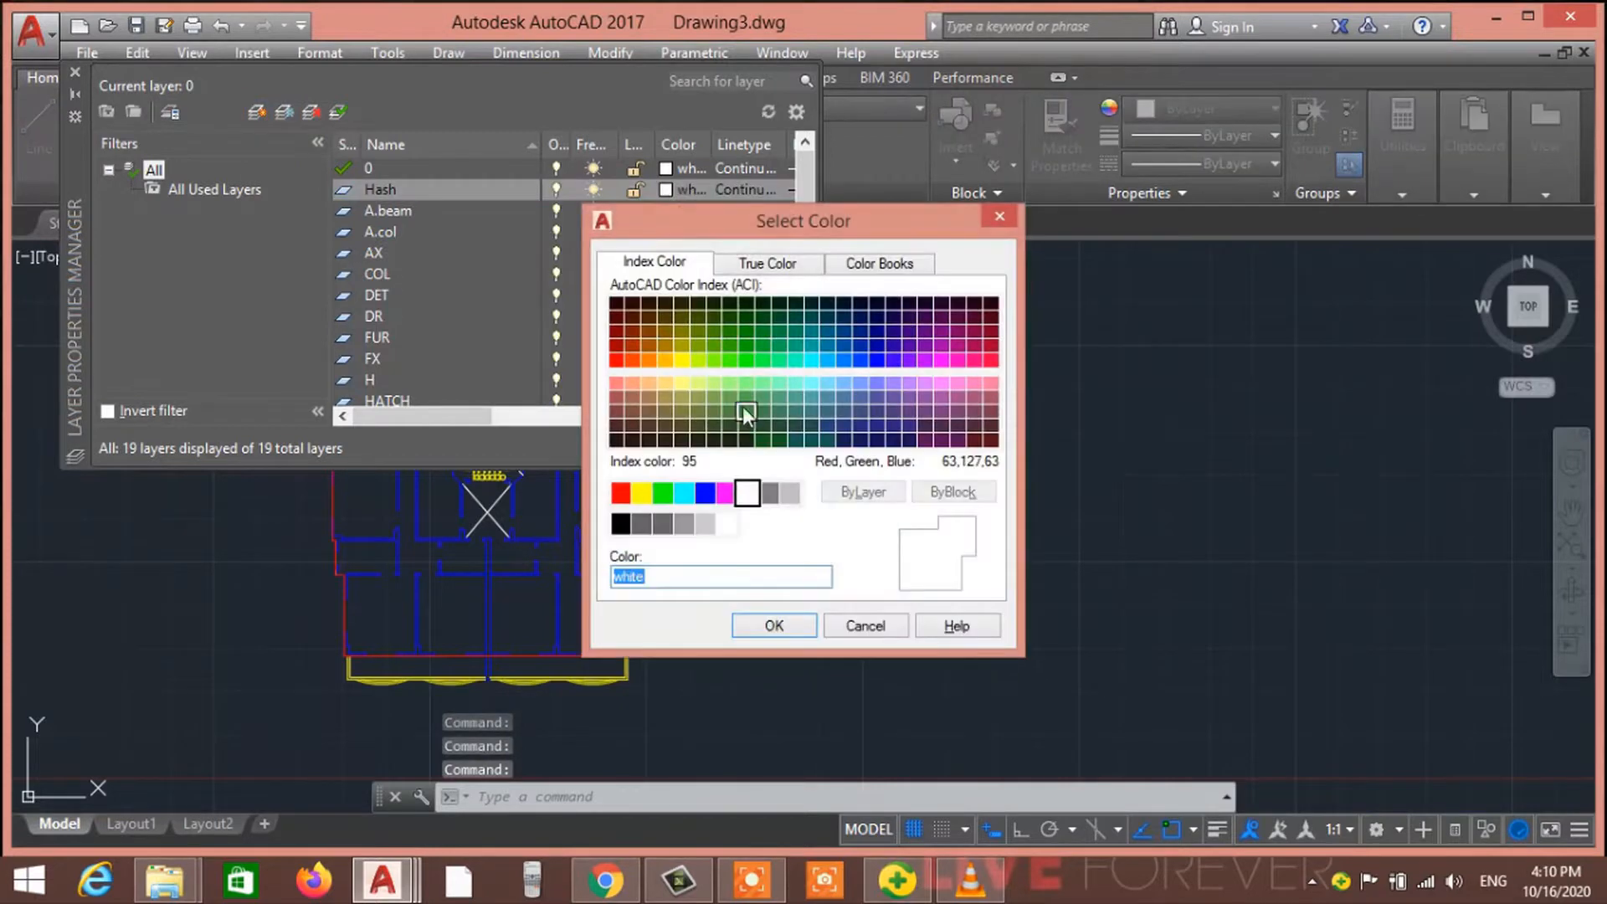
left_click(684, 493)
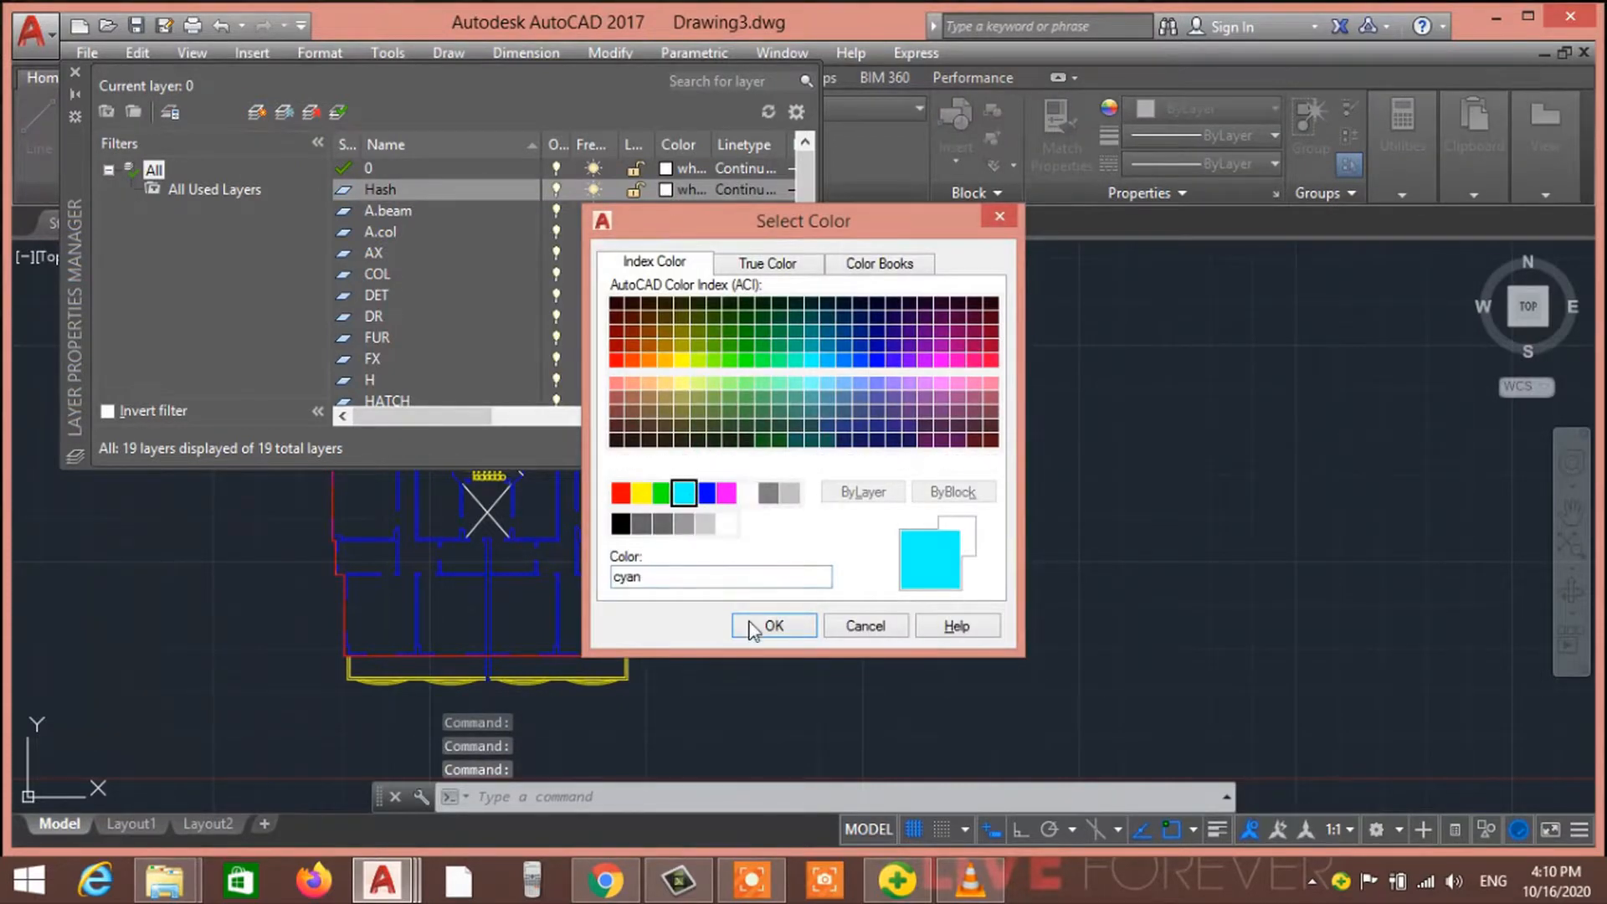
left_click(774, 625)
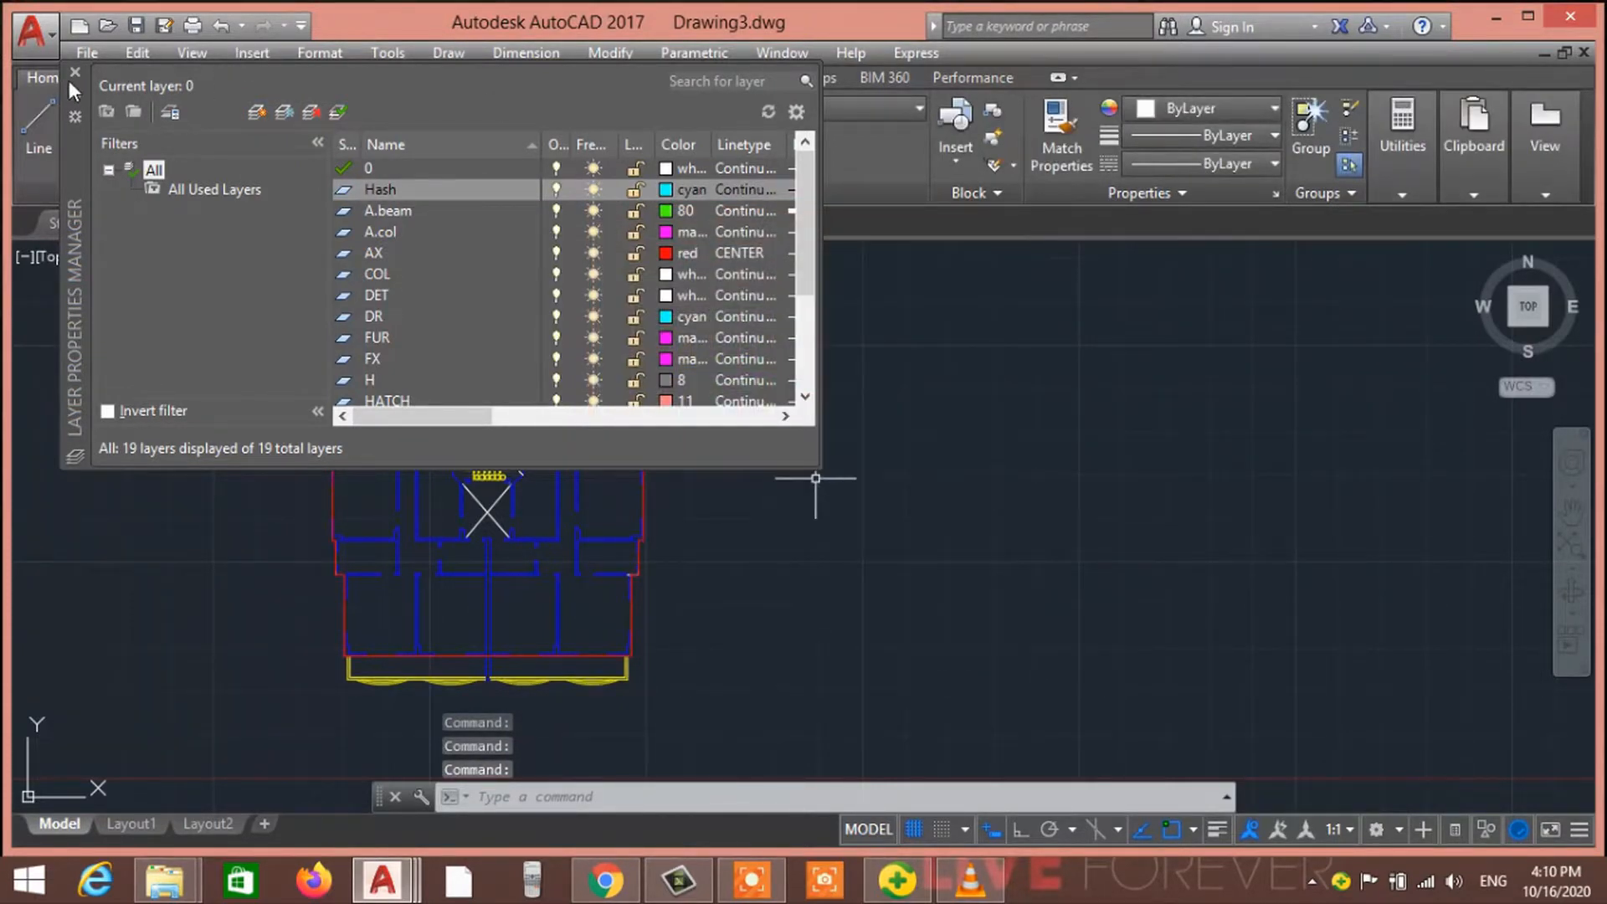
left_click(74, 72)
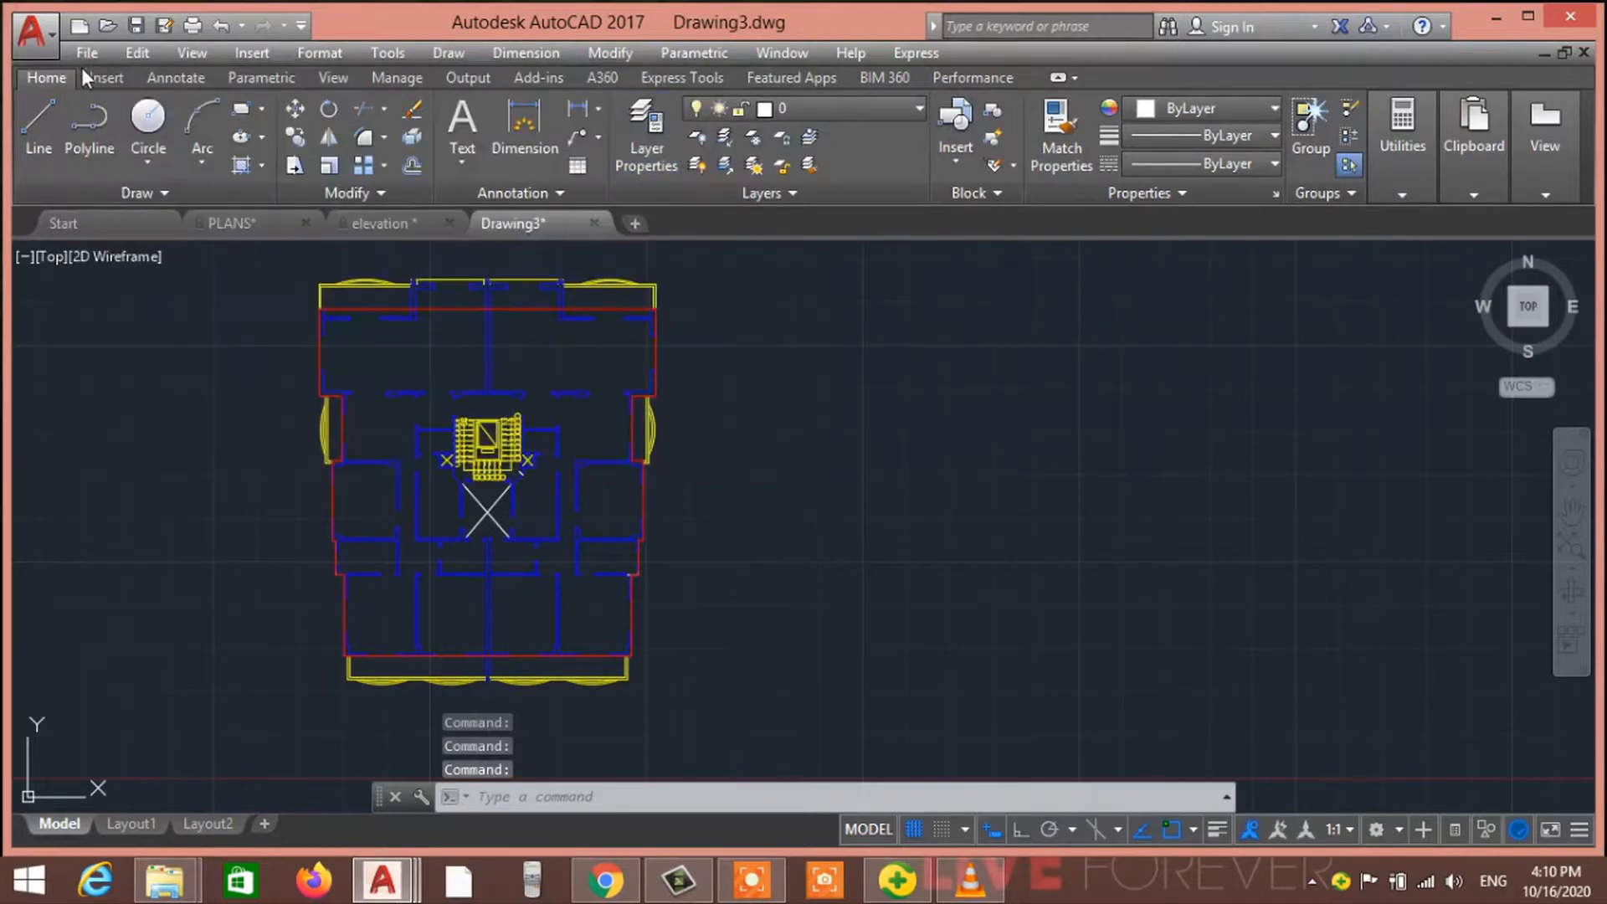
Make A.col the current layer and draw a rectangle 0.3 long and 0.6 wide in the empty space beside the floor plan
left_click(811, 102)
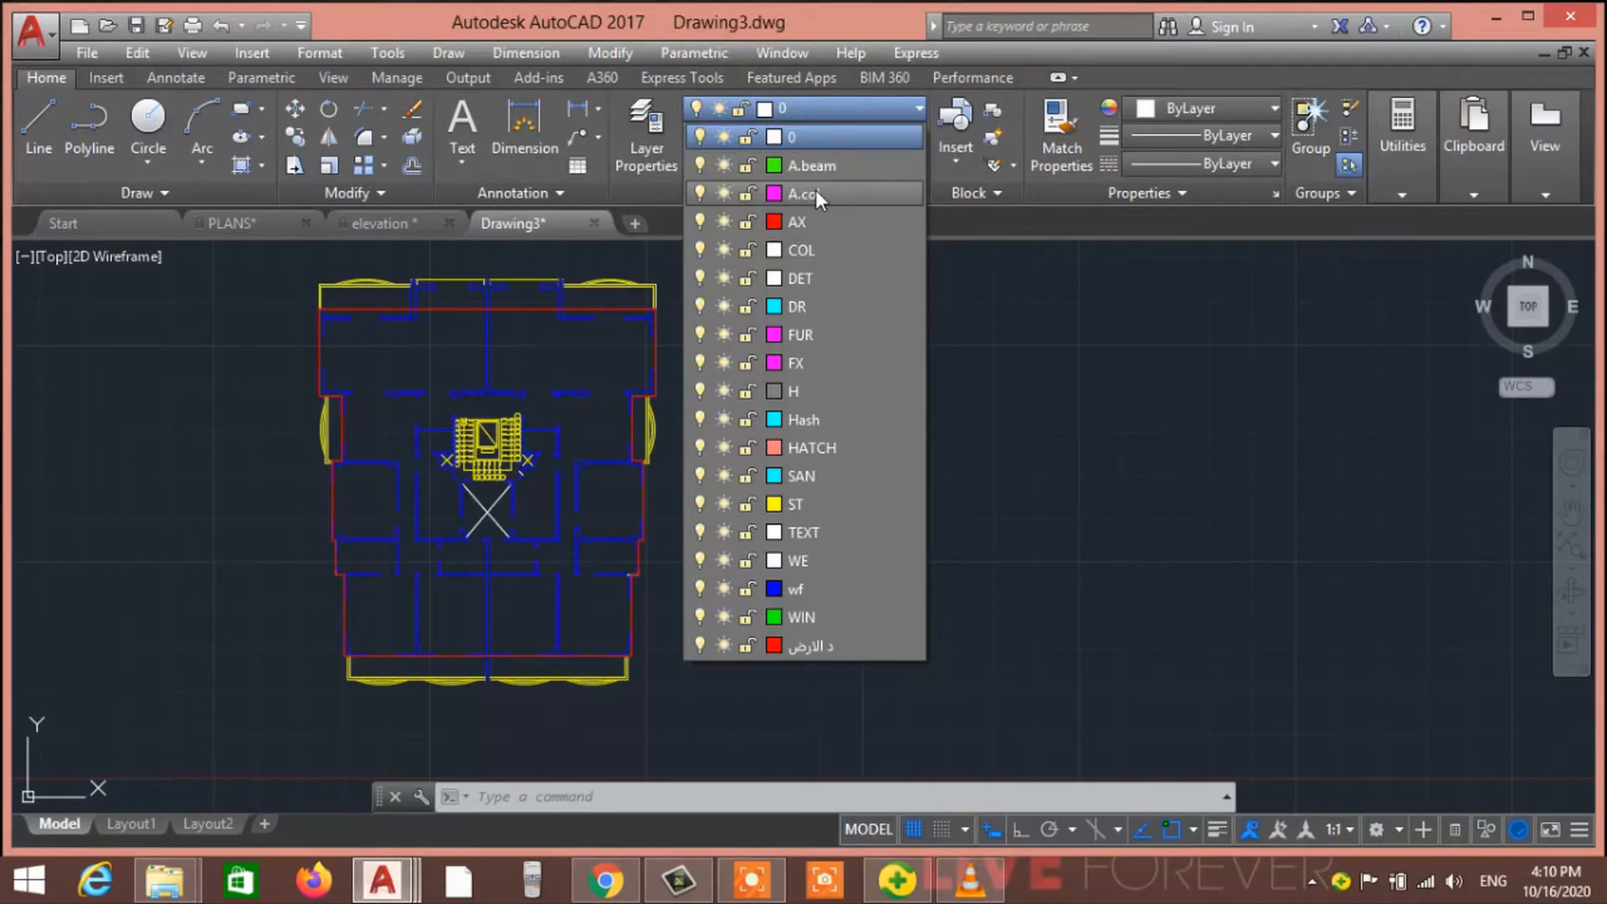
left_click(815, 194)
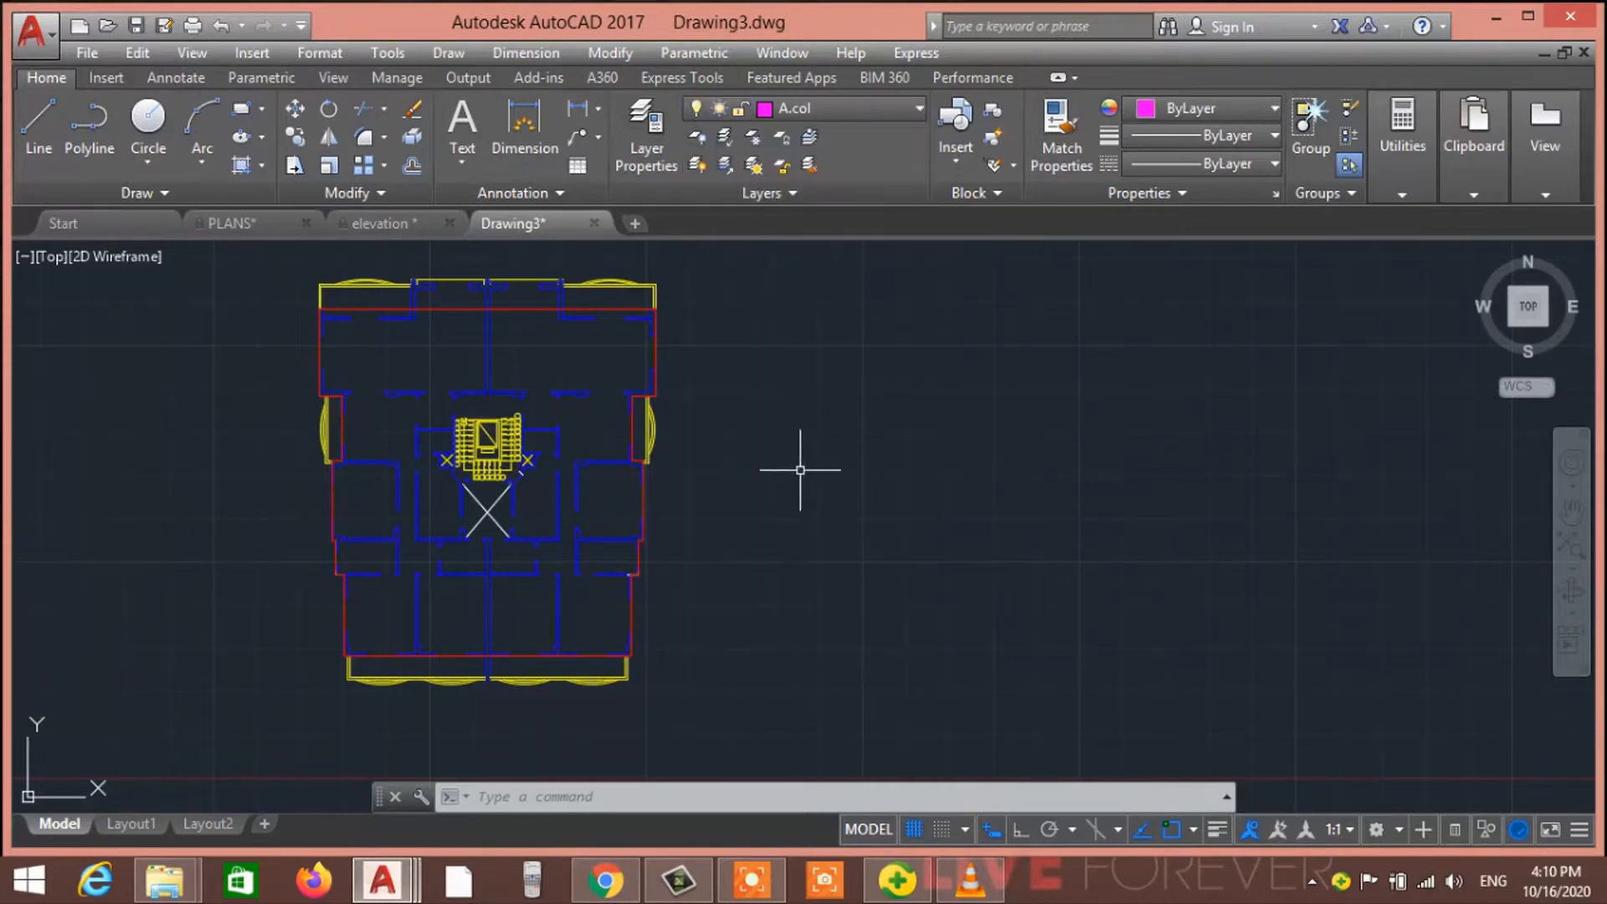
type("re")
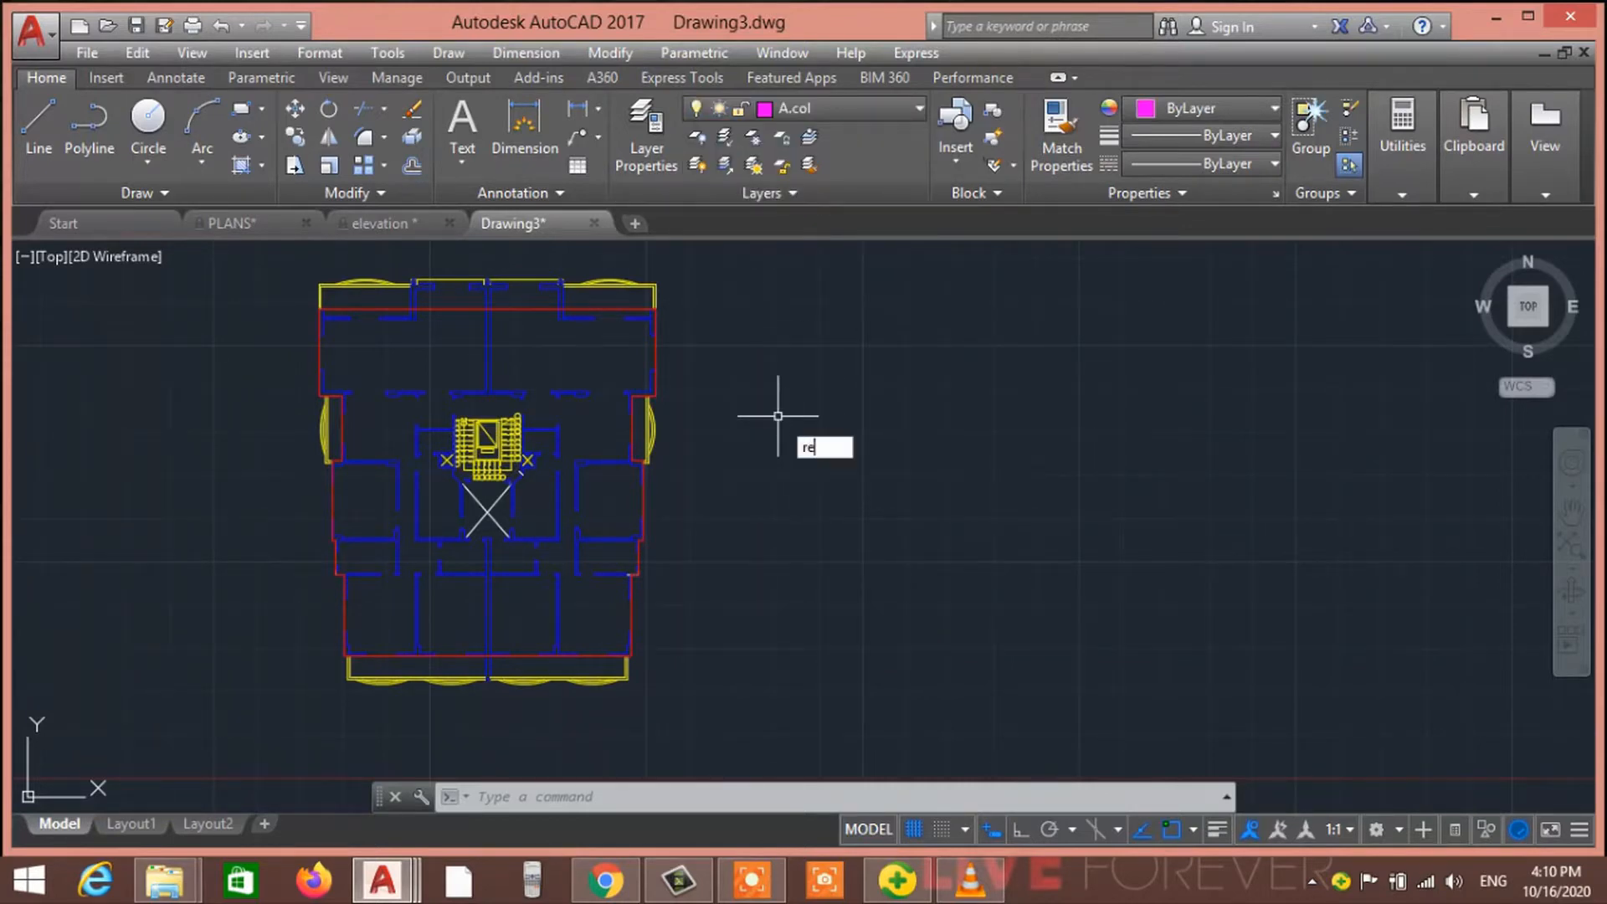
type("c")
key("Return")
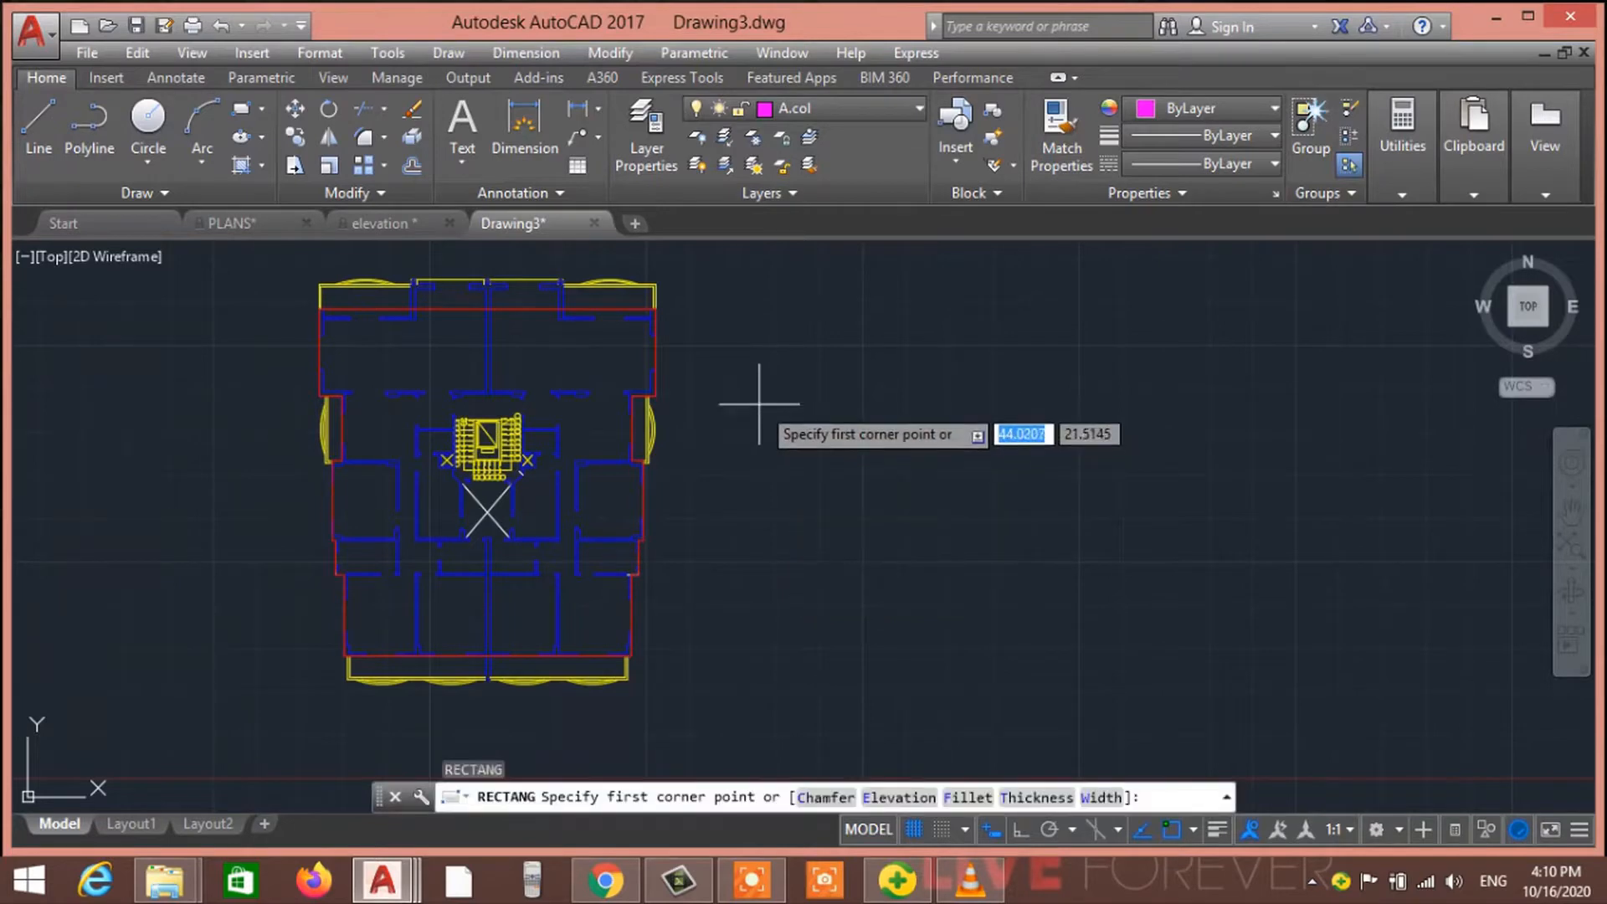
left_click(759, 404)
type("d")
key("Return")
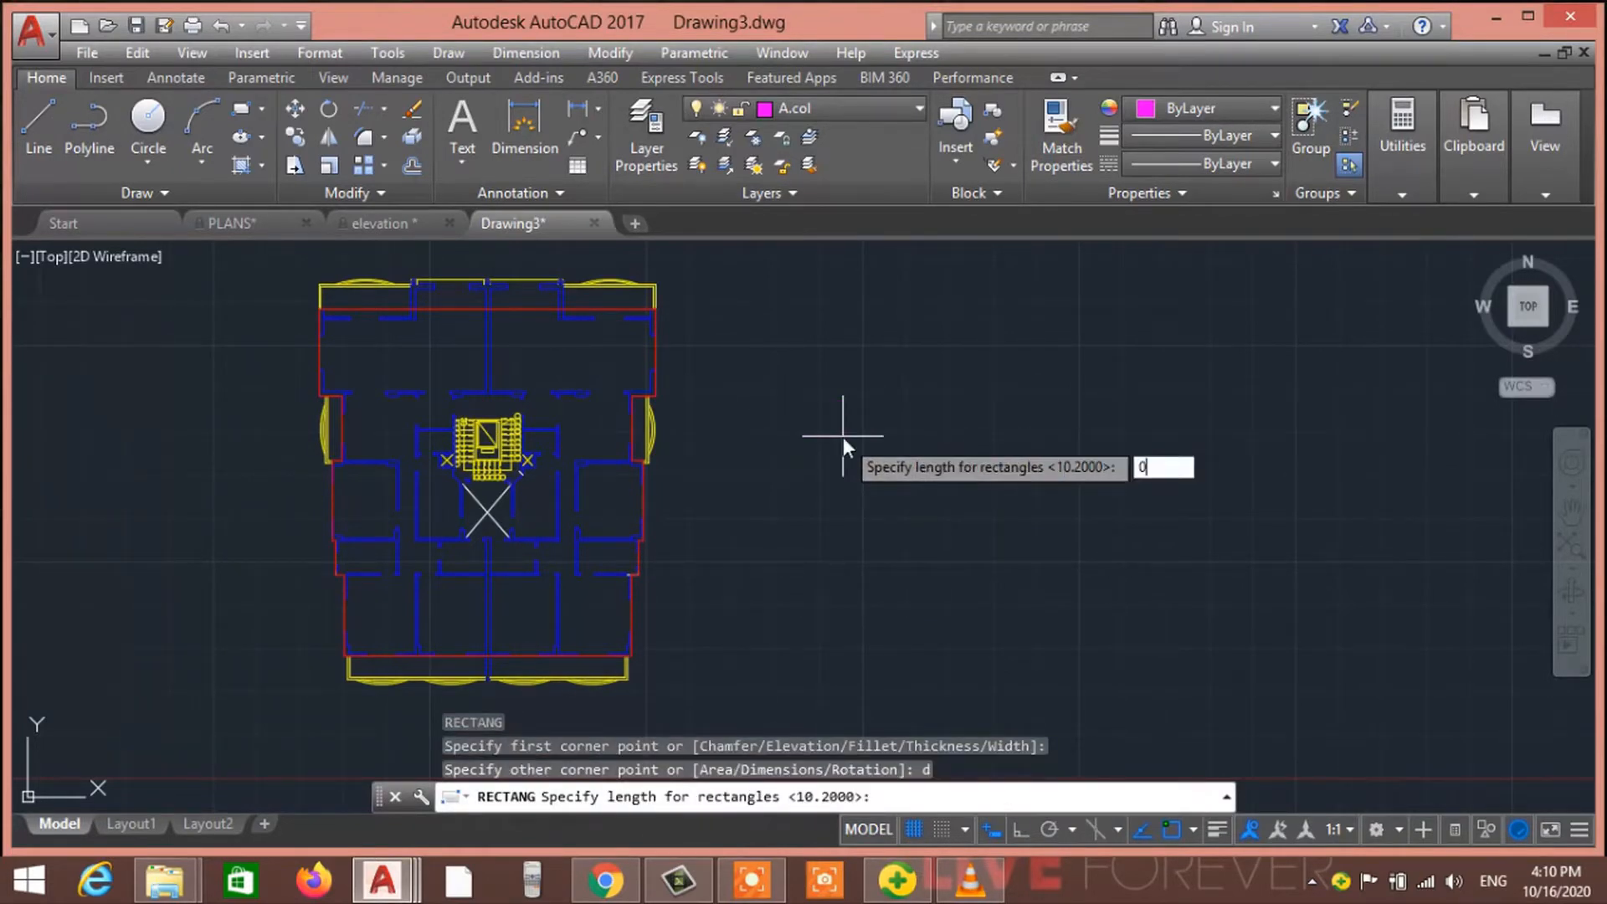
type("0.3")
key("Return")
type("0.6")
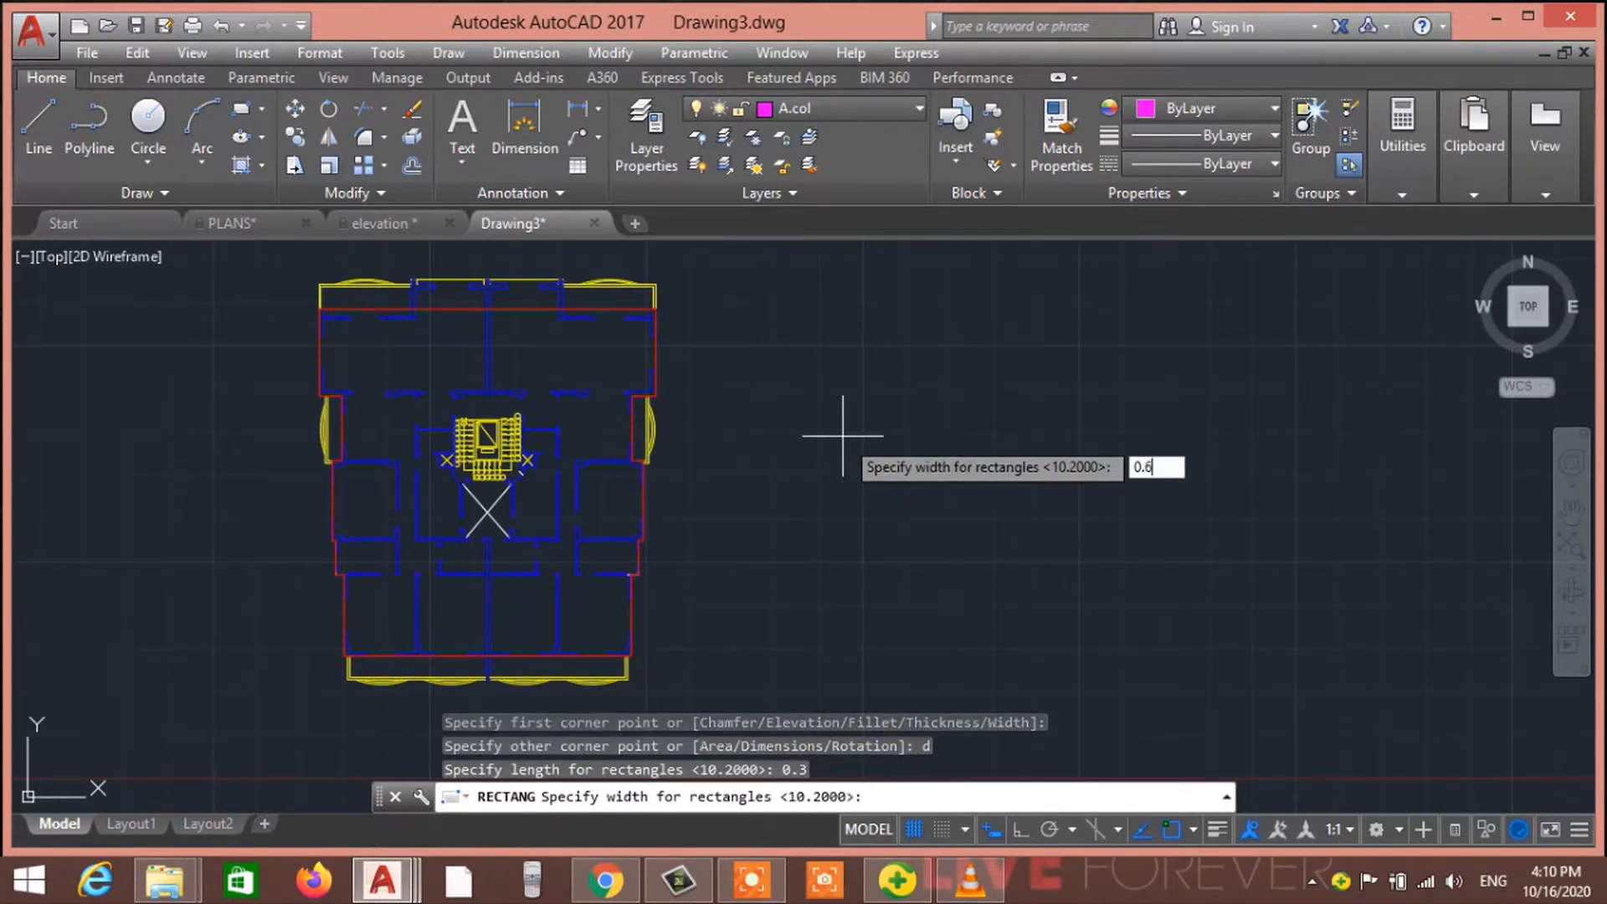
key("Return")
left_click(843, 436)
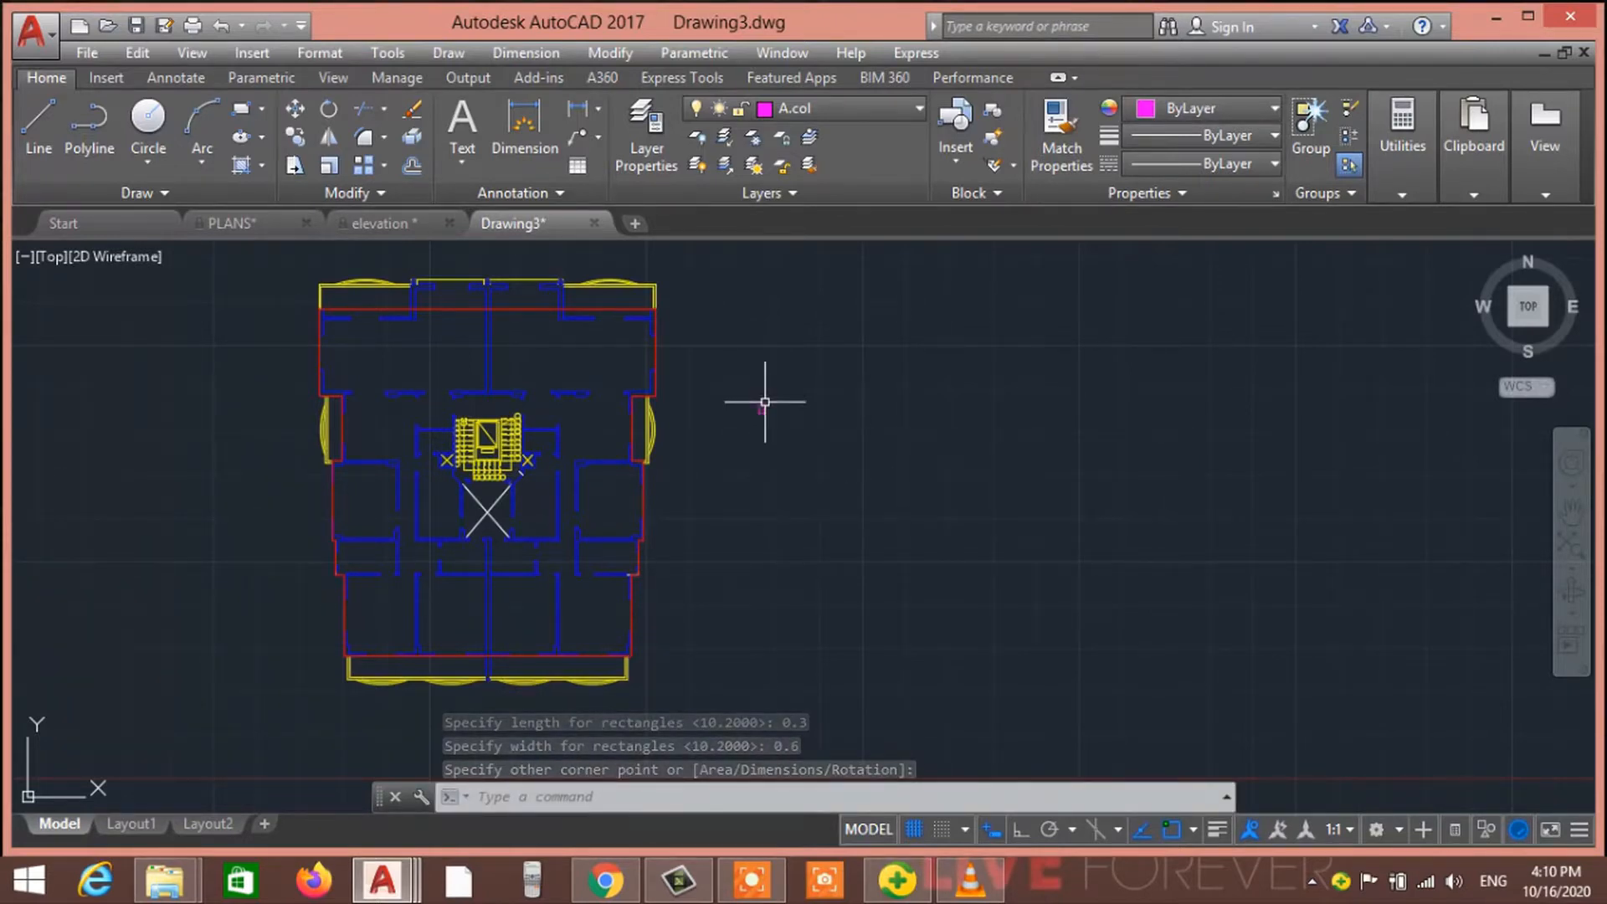
scroll(764, 407, "up", 10)
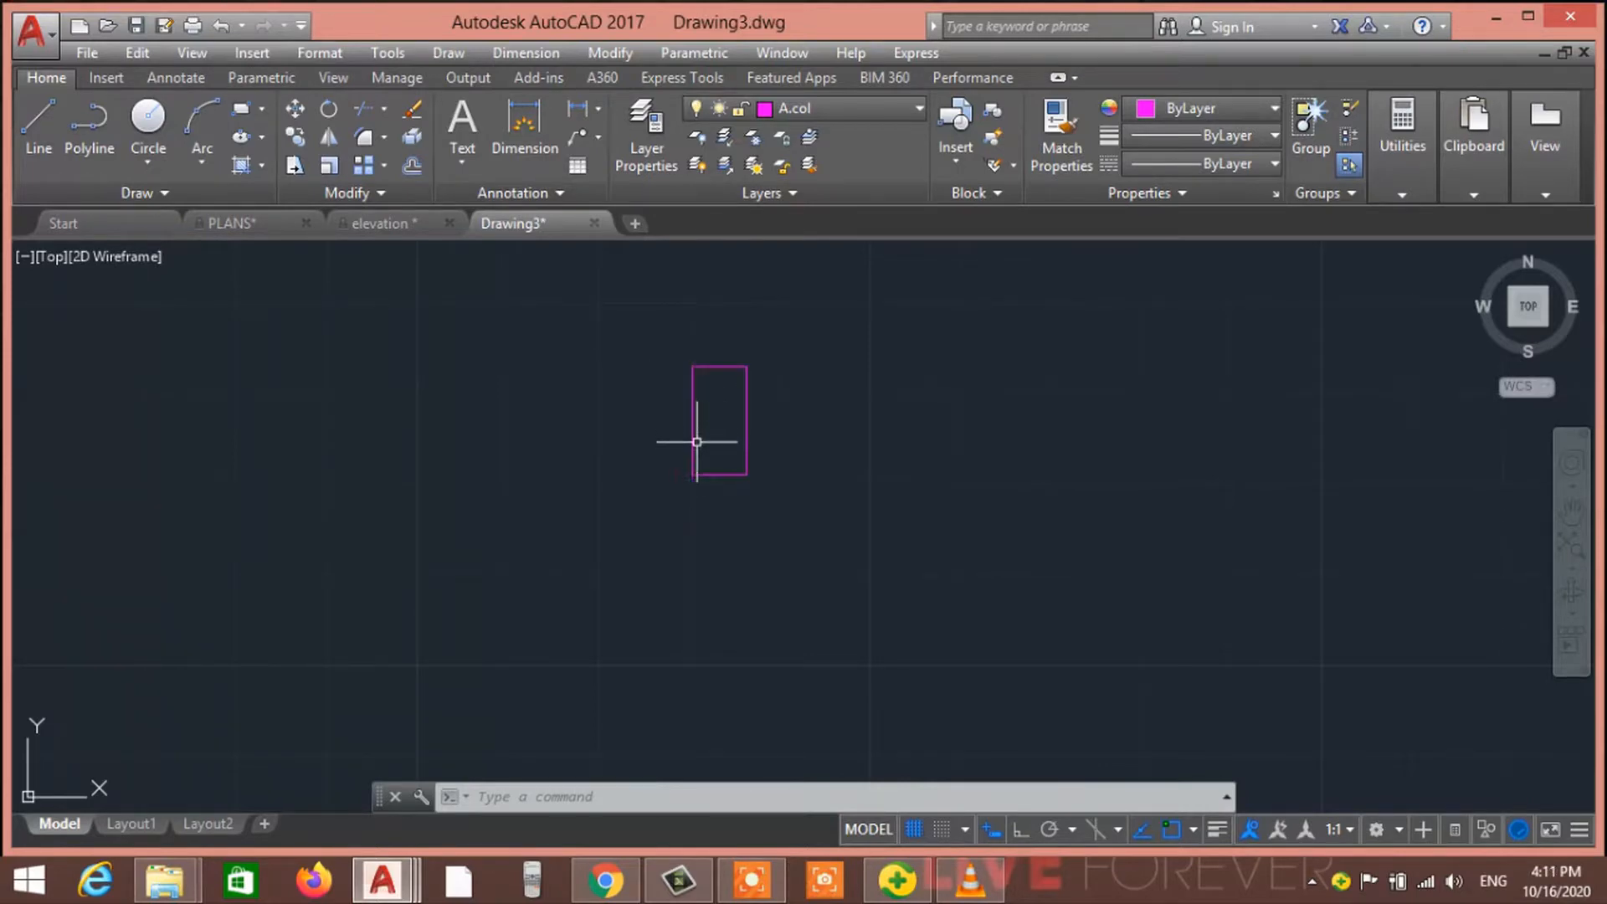
View the building facades in the elevation drawing and return to Drawing3
left_click(385, 228)
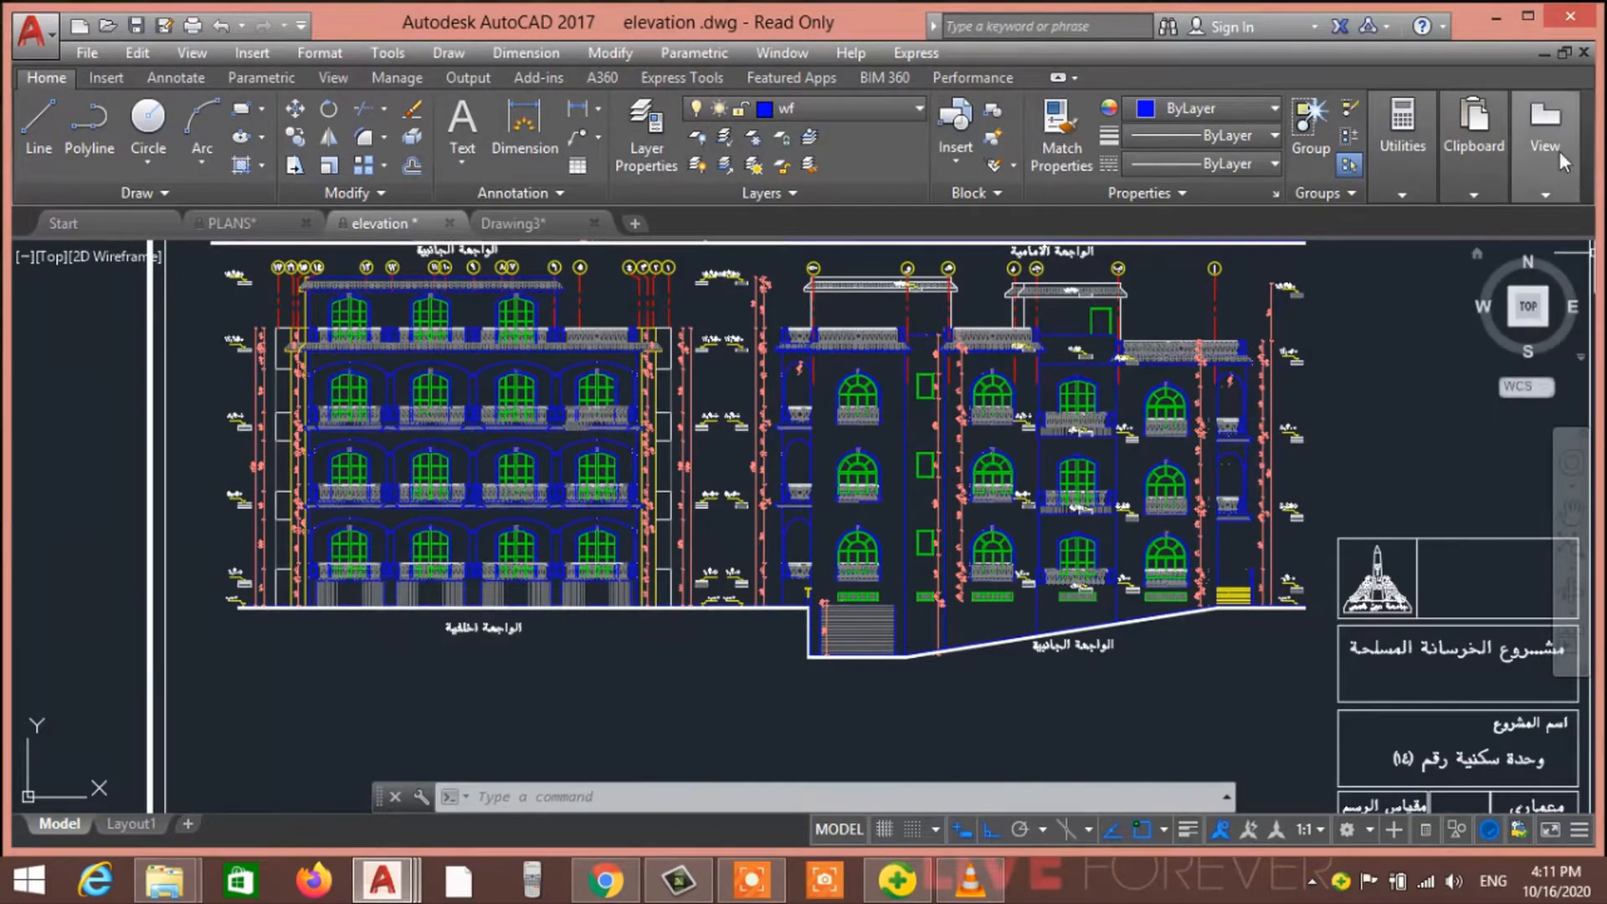
left_click(1494, 18)
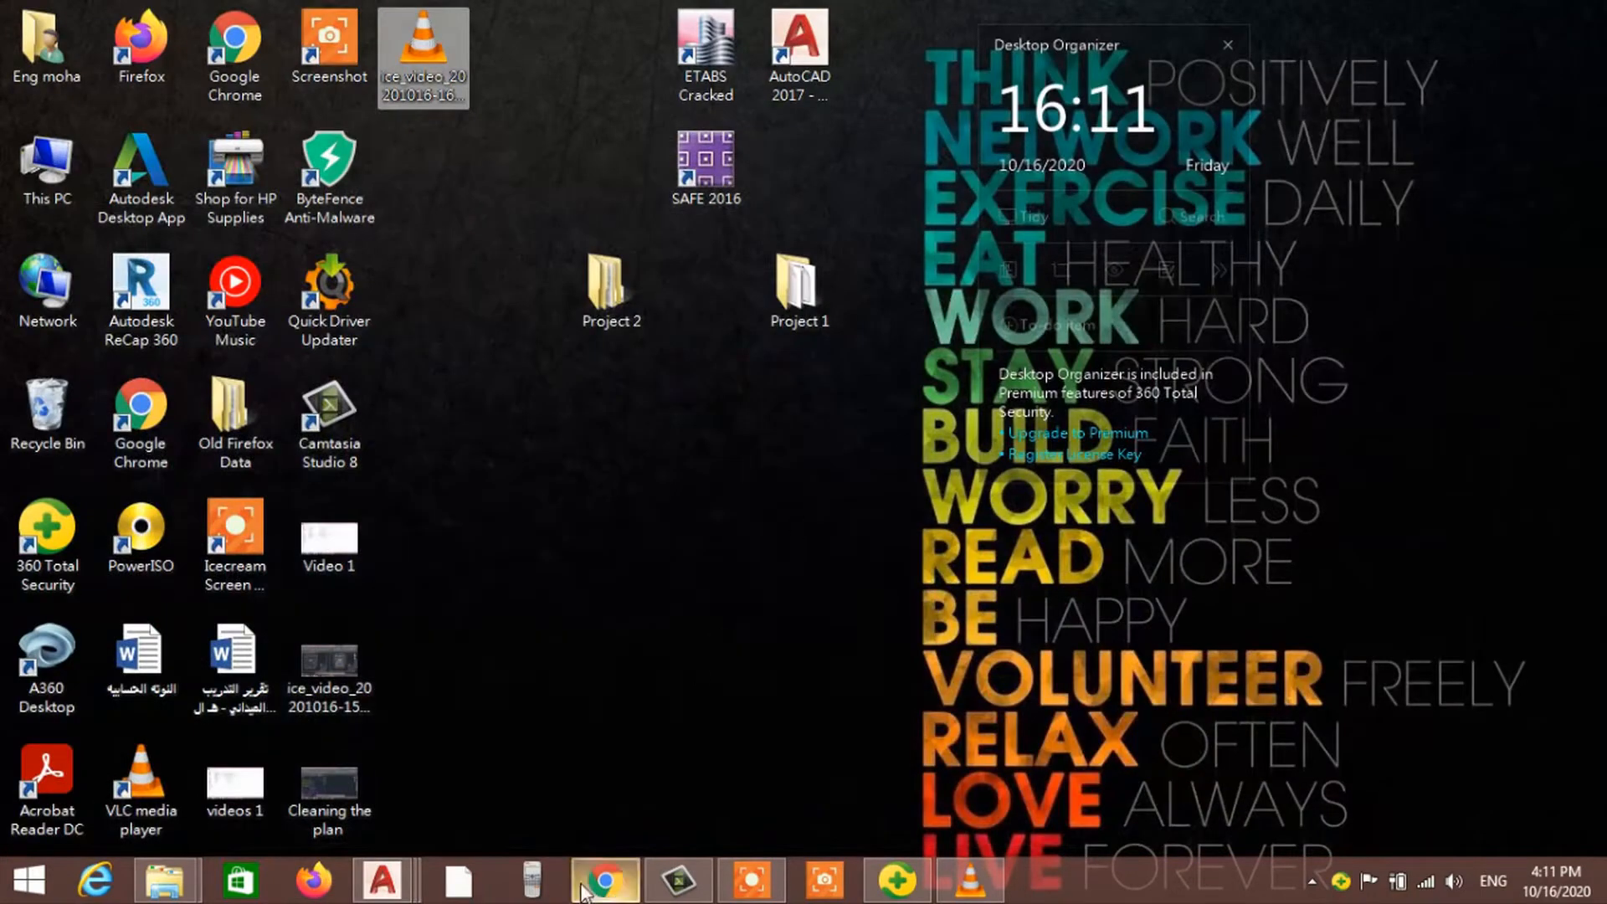
left_click(573, 780)
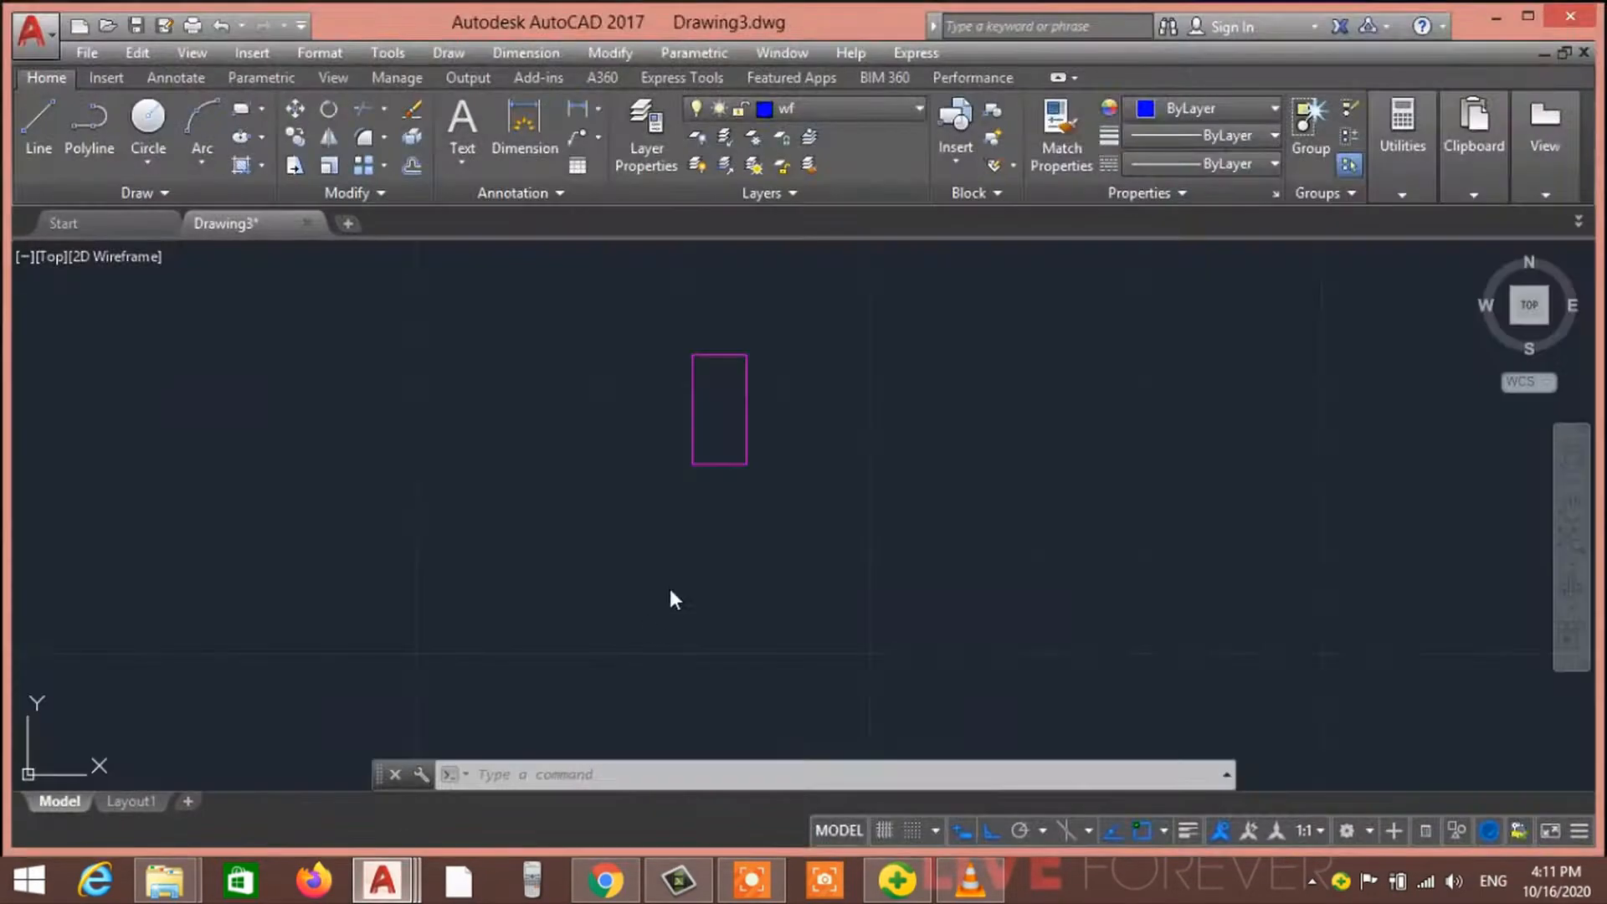
Copy the 0.3 by 0.6 rectangle a short distance to its right
scroll(742, 471, "down", 5)
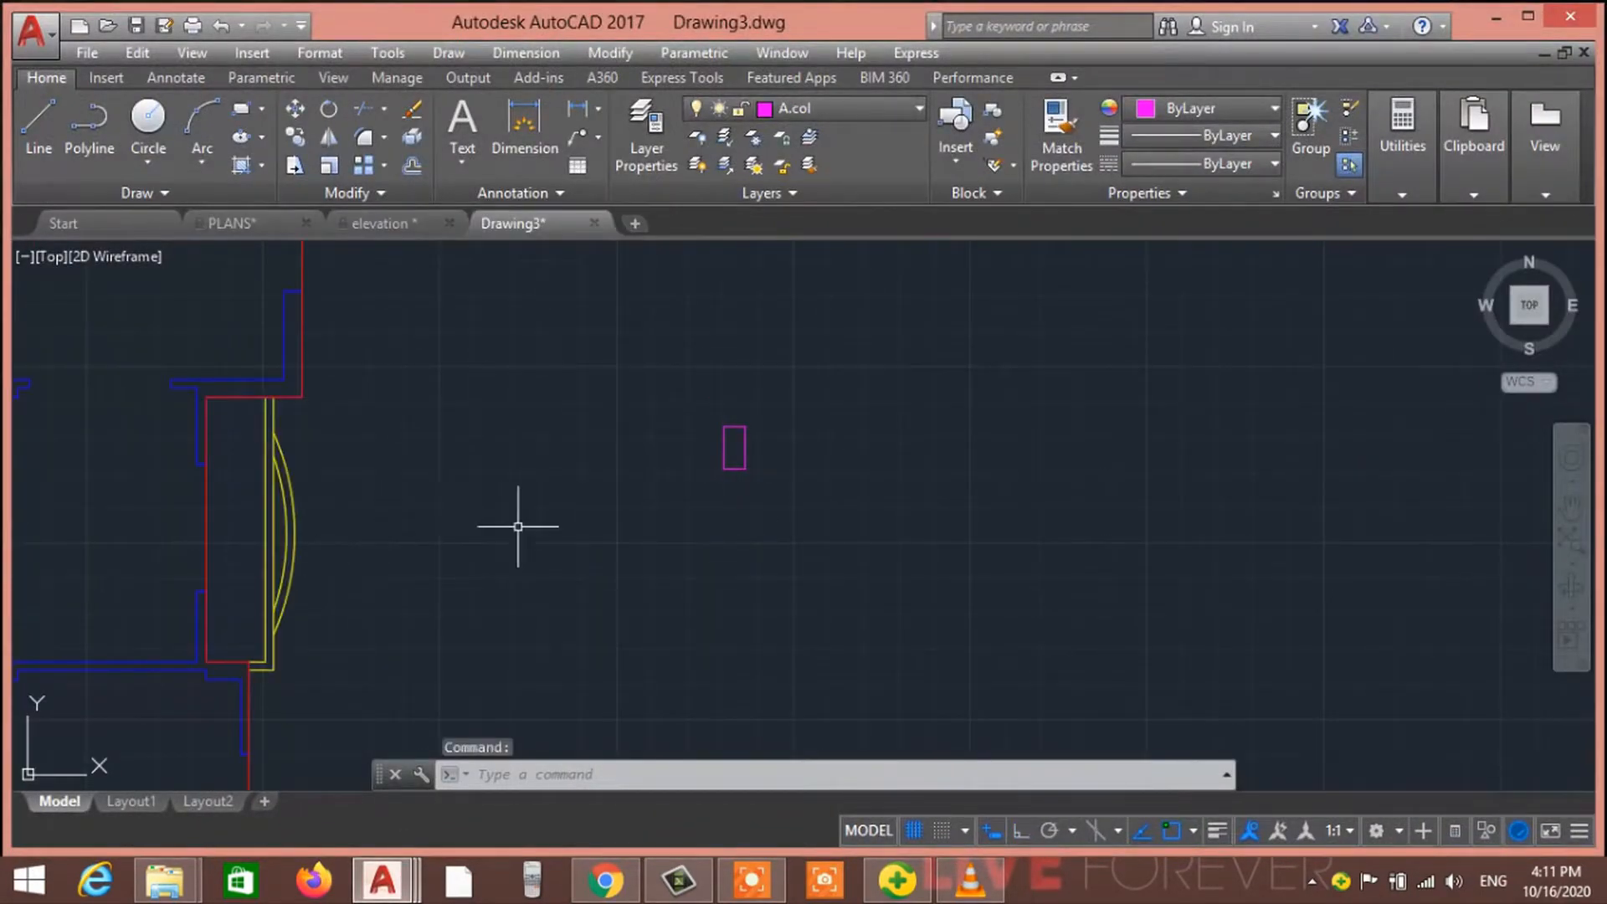
left_click(692, 384)
left_click(791, 529)
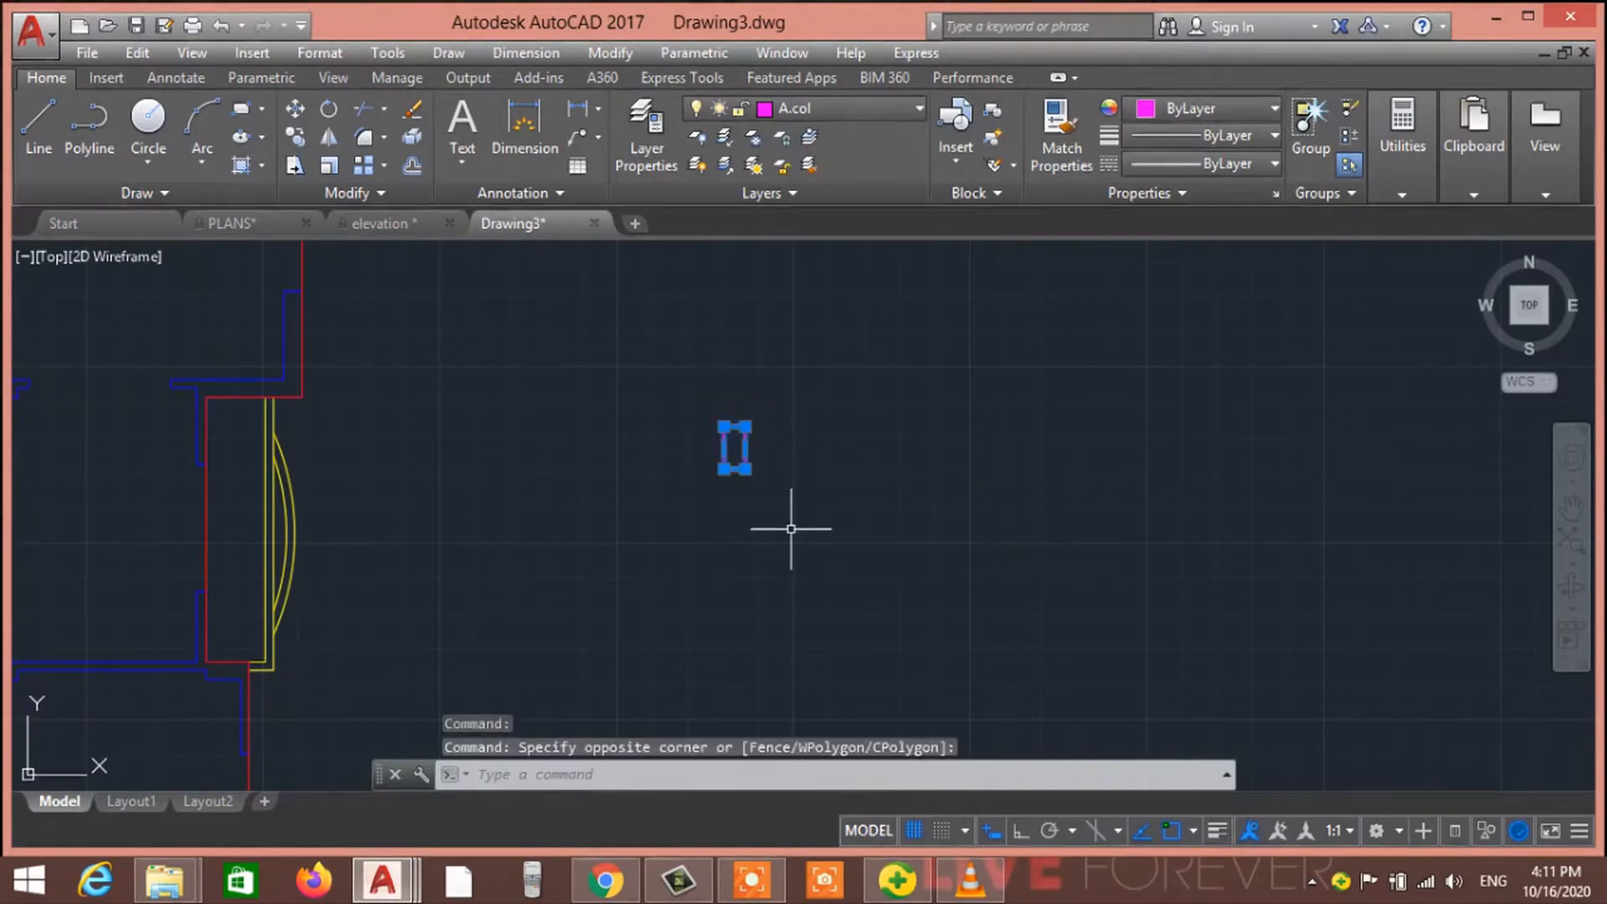
type("co")
key("Return")
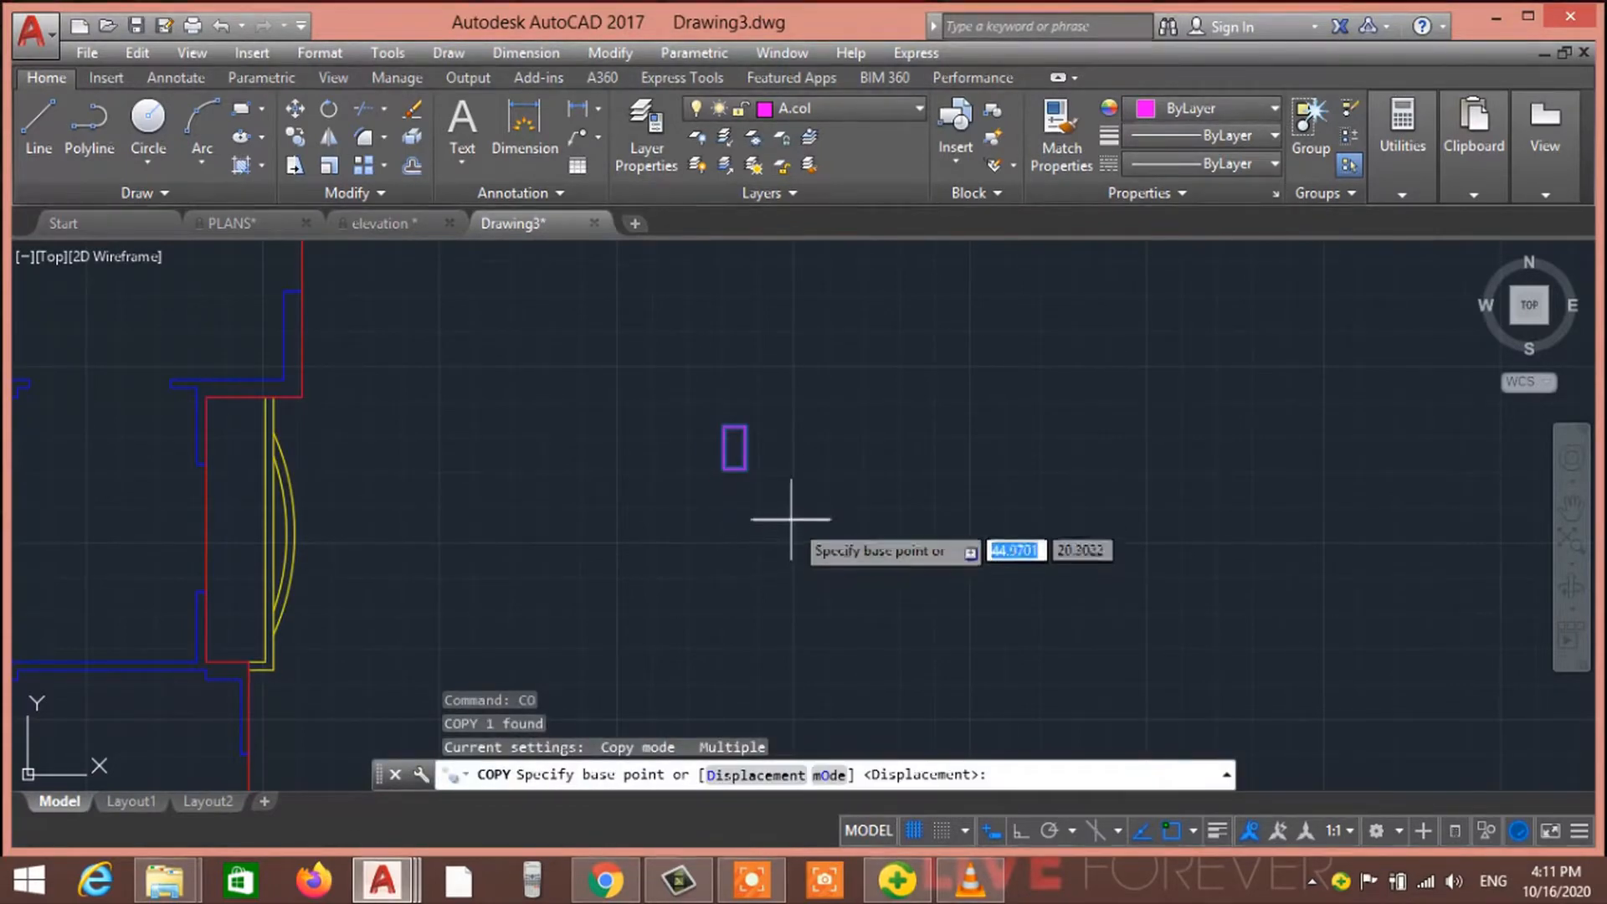
left_click(735, 448)
left_click(779, 458)
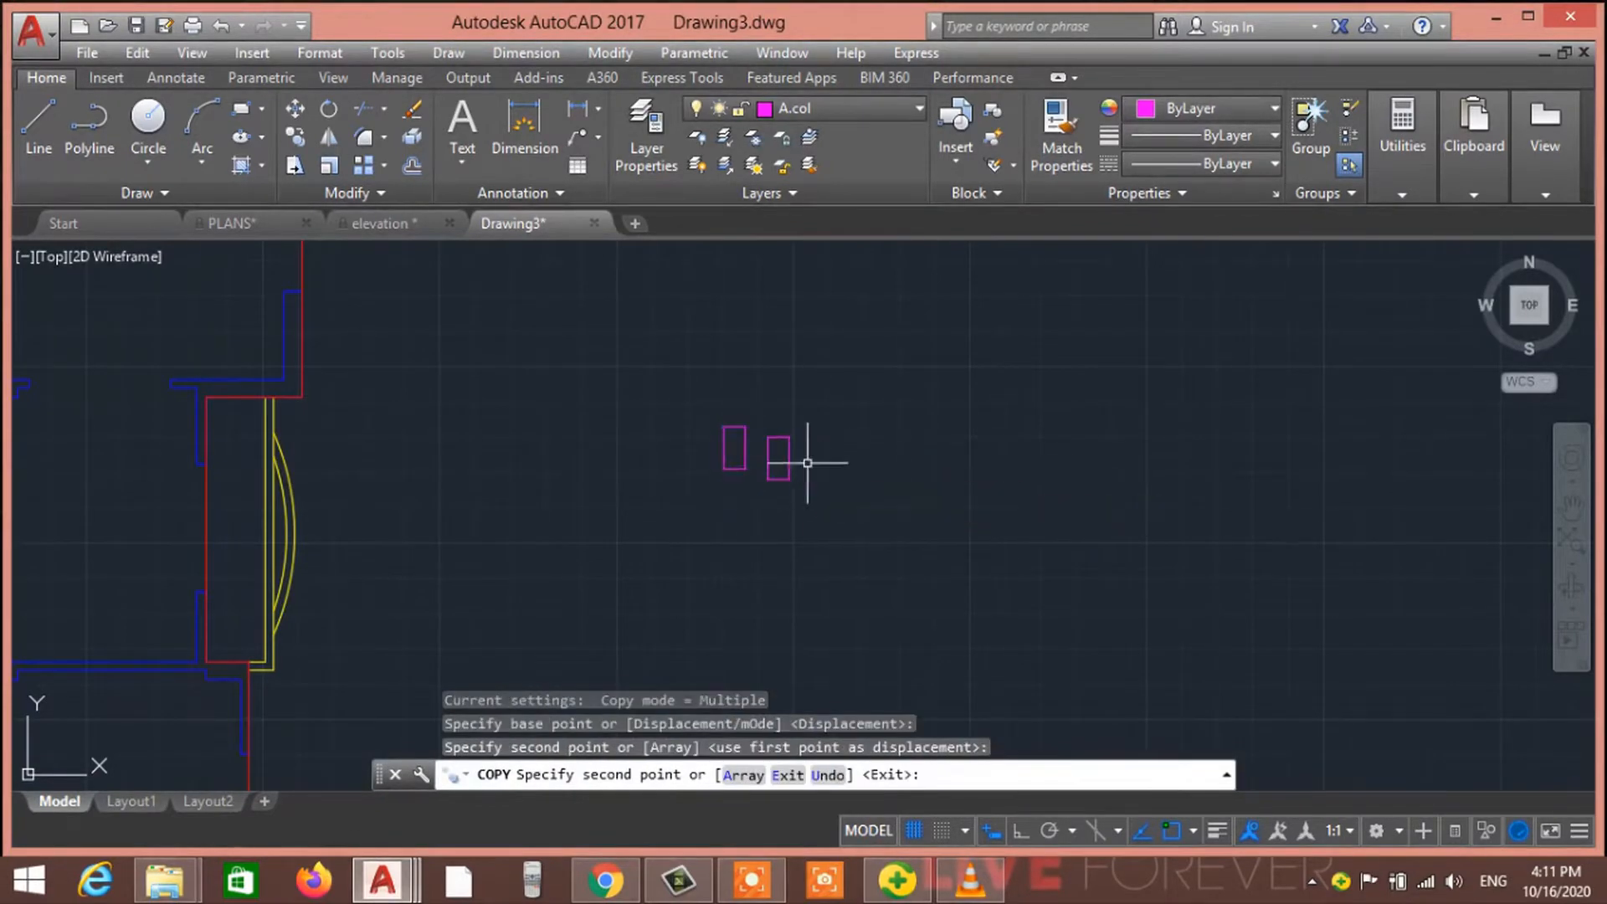
key("Escape")
key("Escape")
Turn on Ortho and rotate the copied rectangle 90° about the midpoint of its top edge
left_click(812, 482)
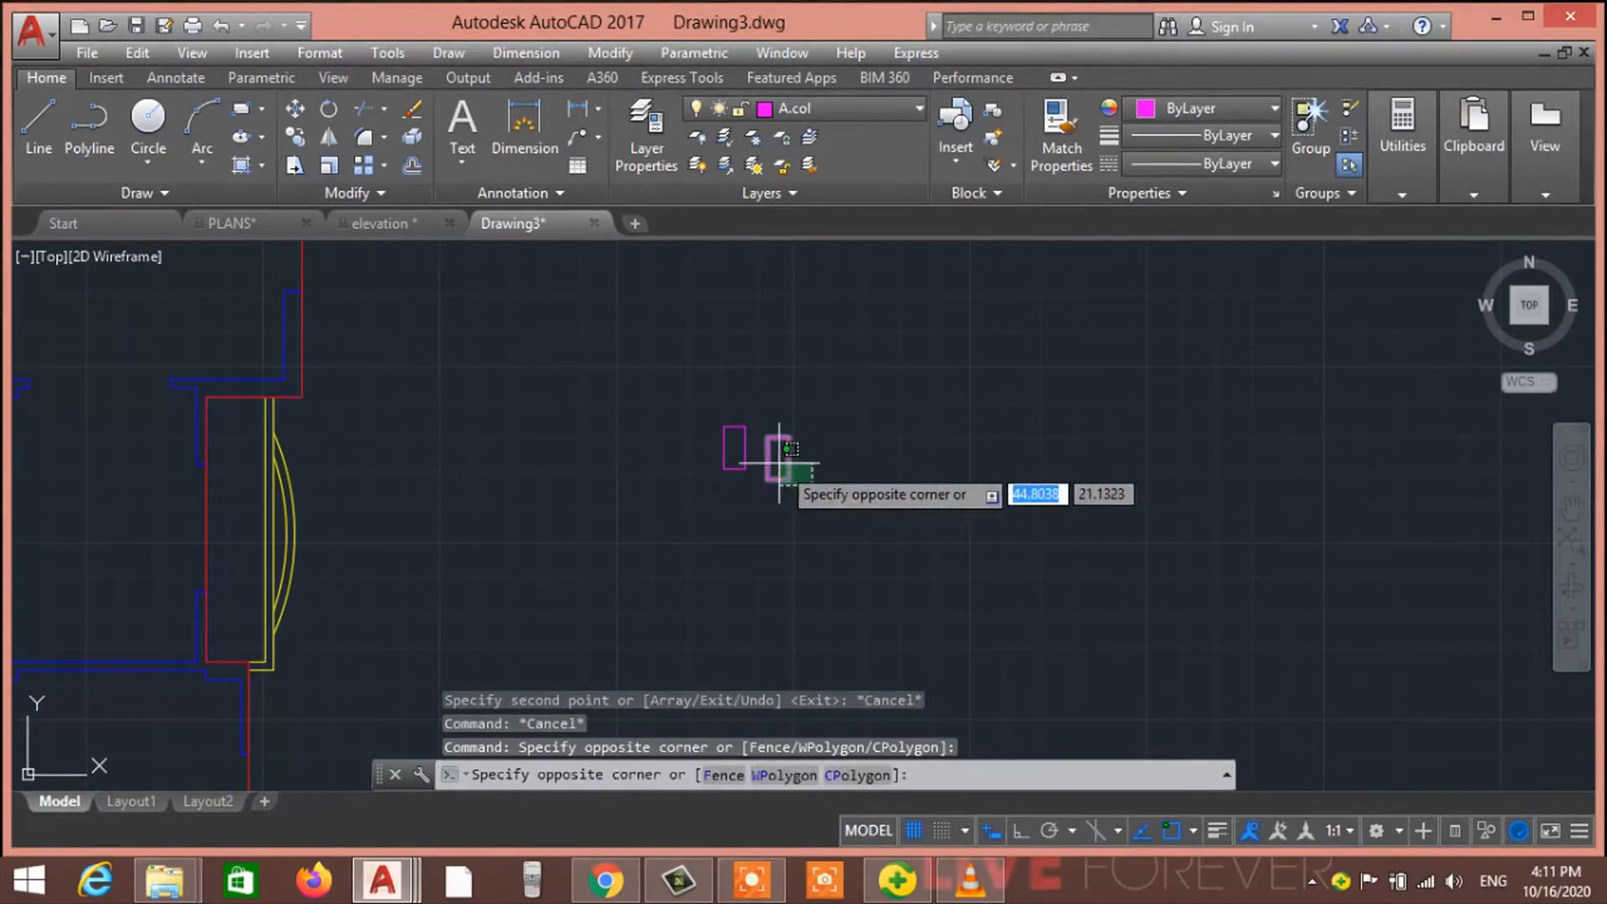
left_click(780, 463)
type("ro")
key("Return")
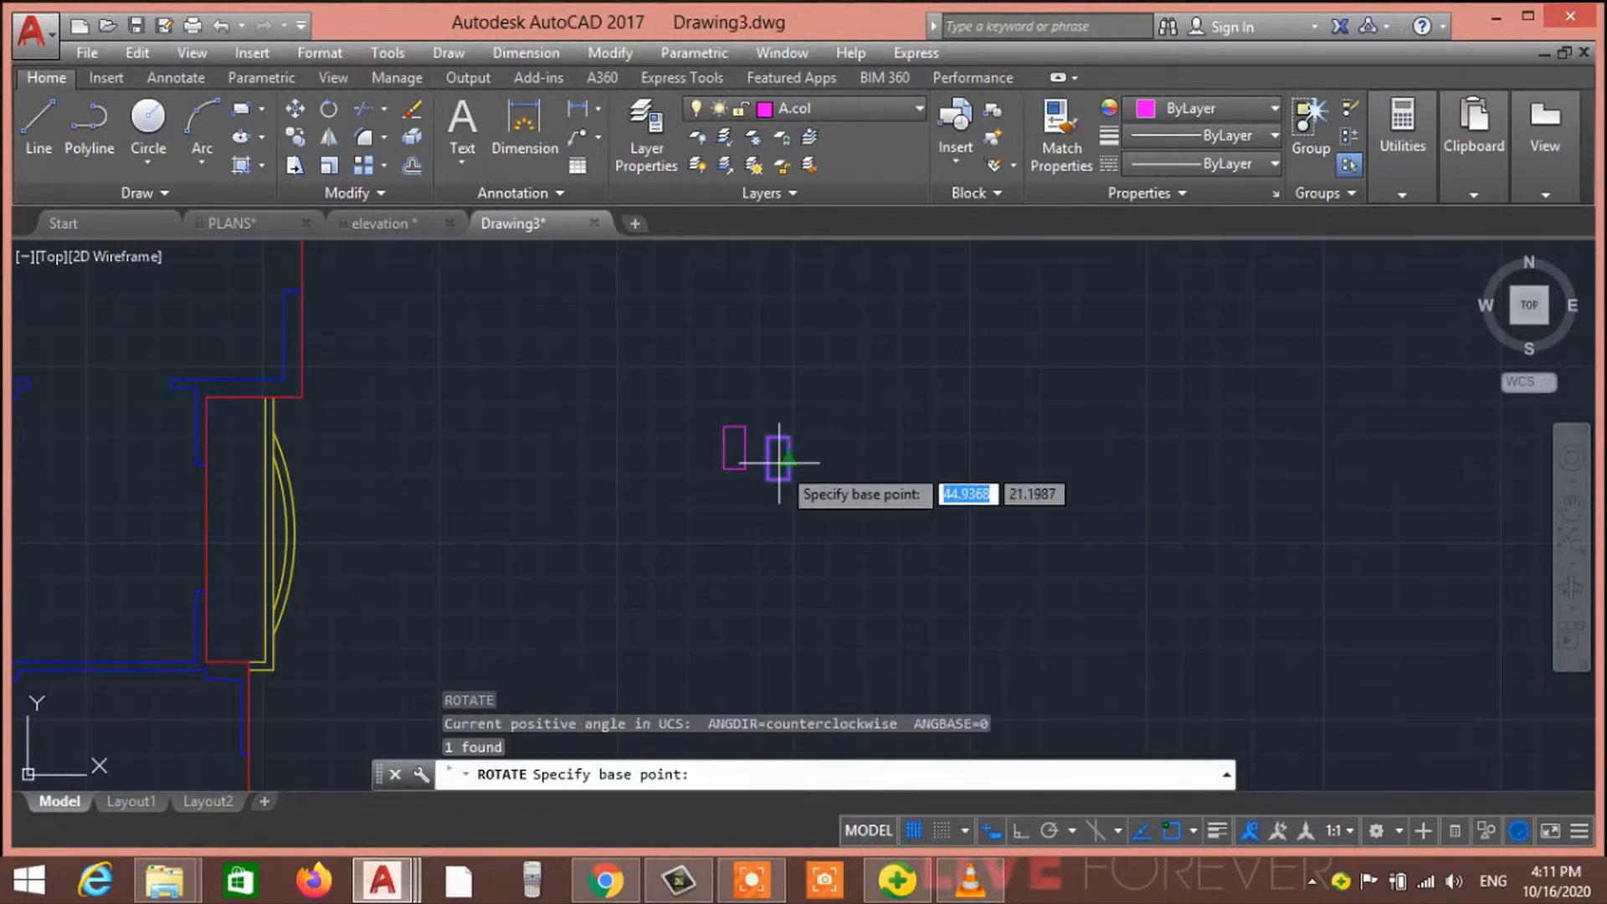
left_click(779, 436)
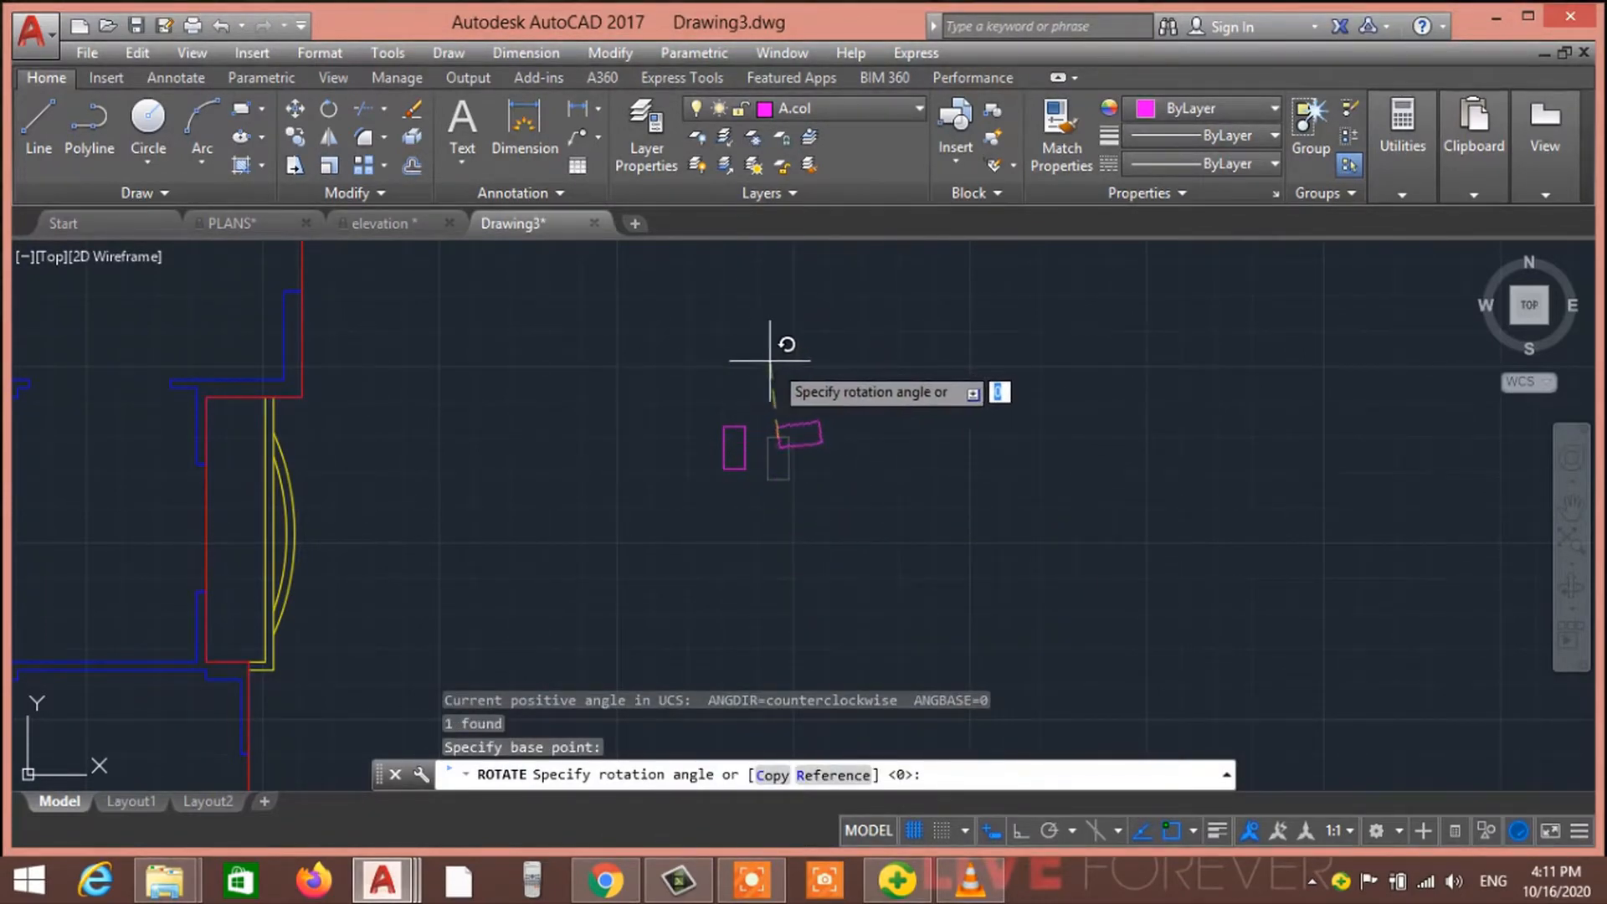
left_click(1020, 830)
left_click(775, 352)
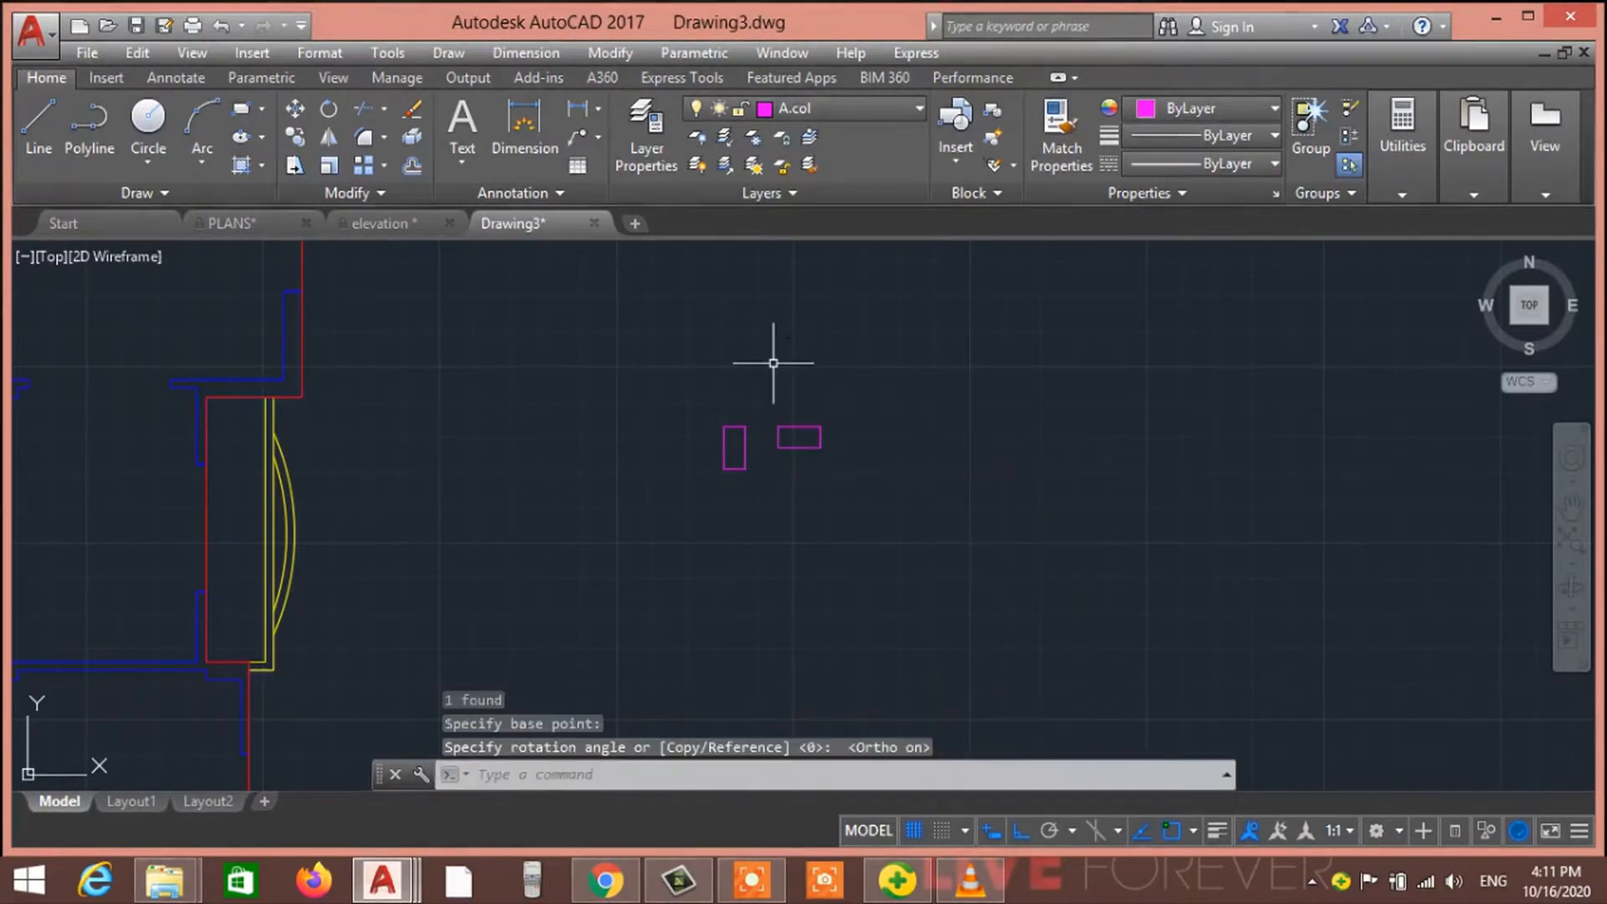
Make Hash the current layer
scroll(720, 517, "up", 2)
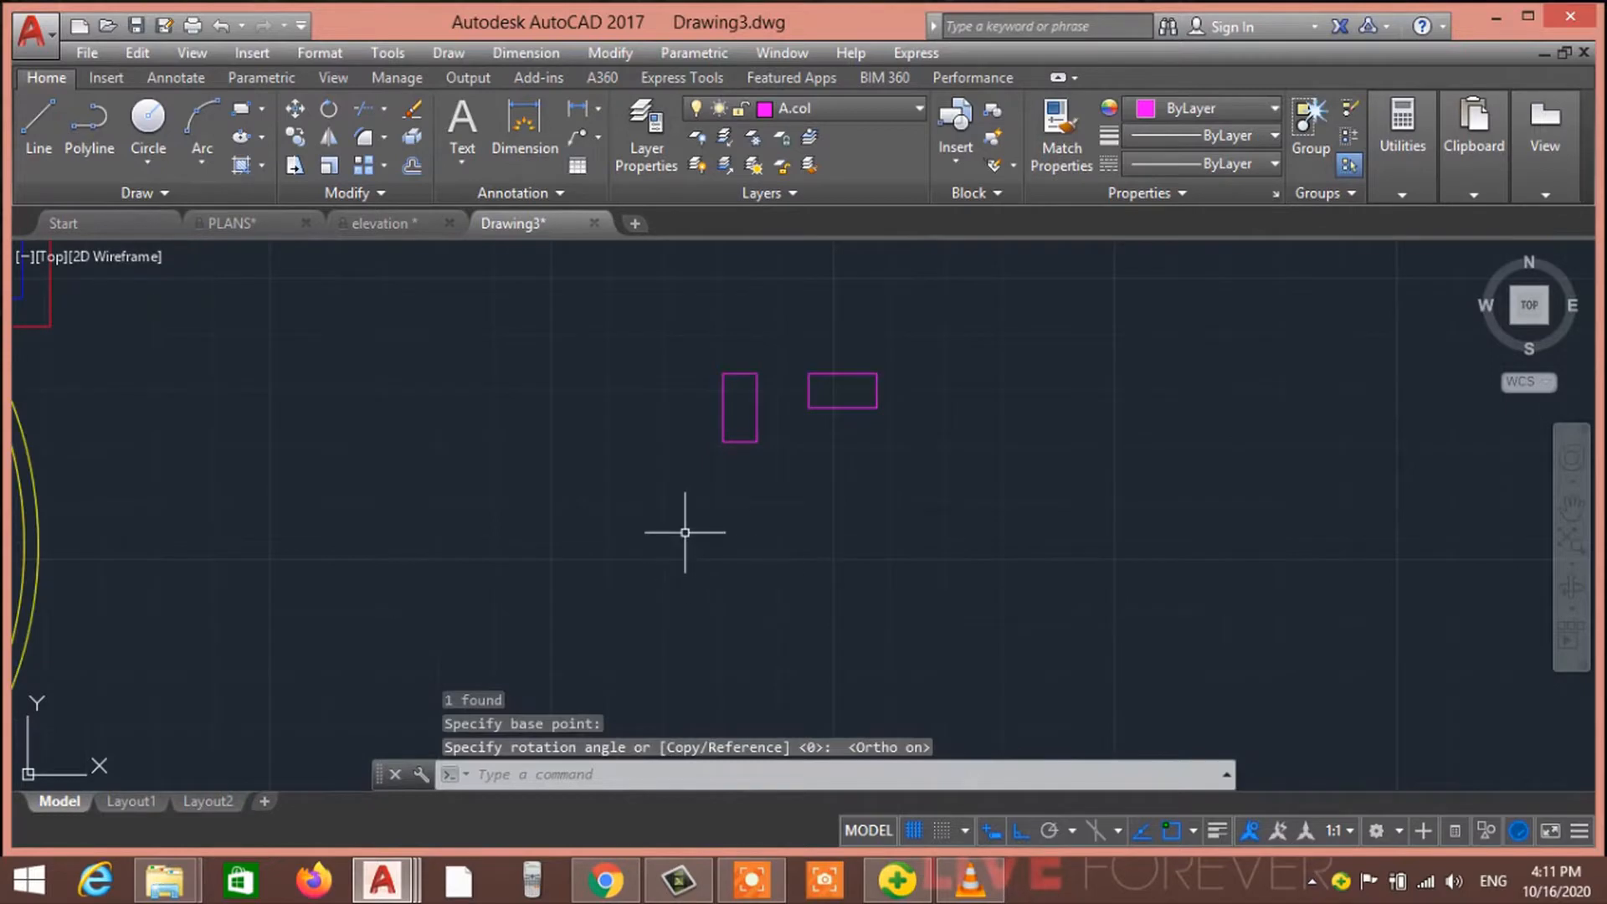
left_click(767, 113)
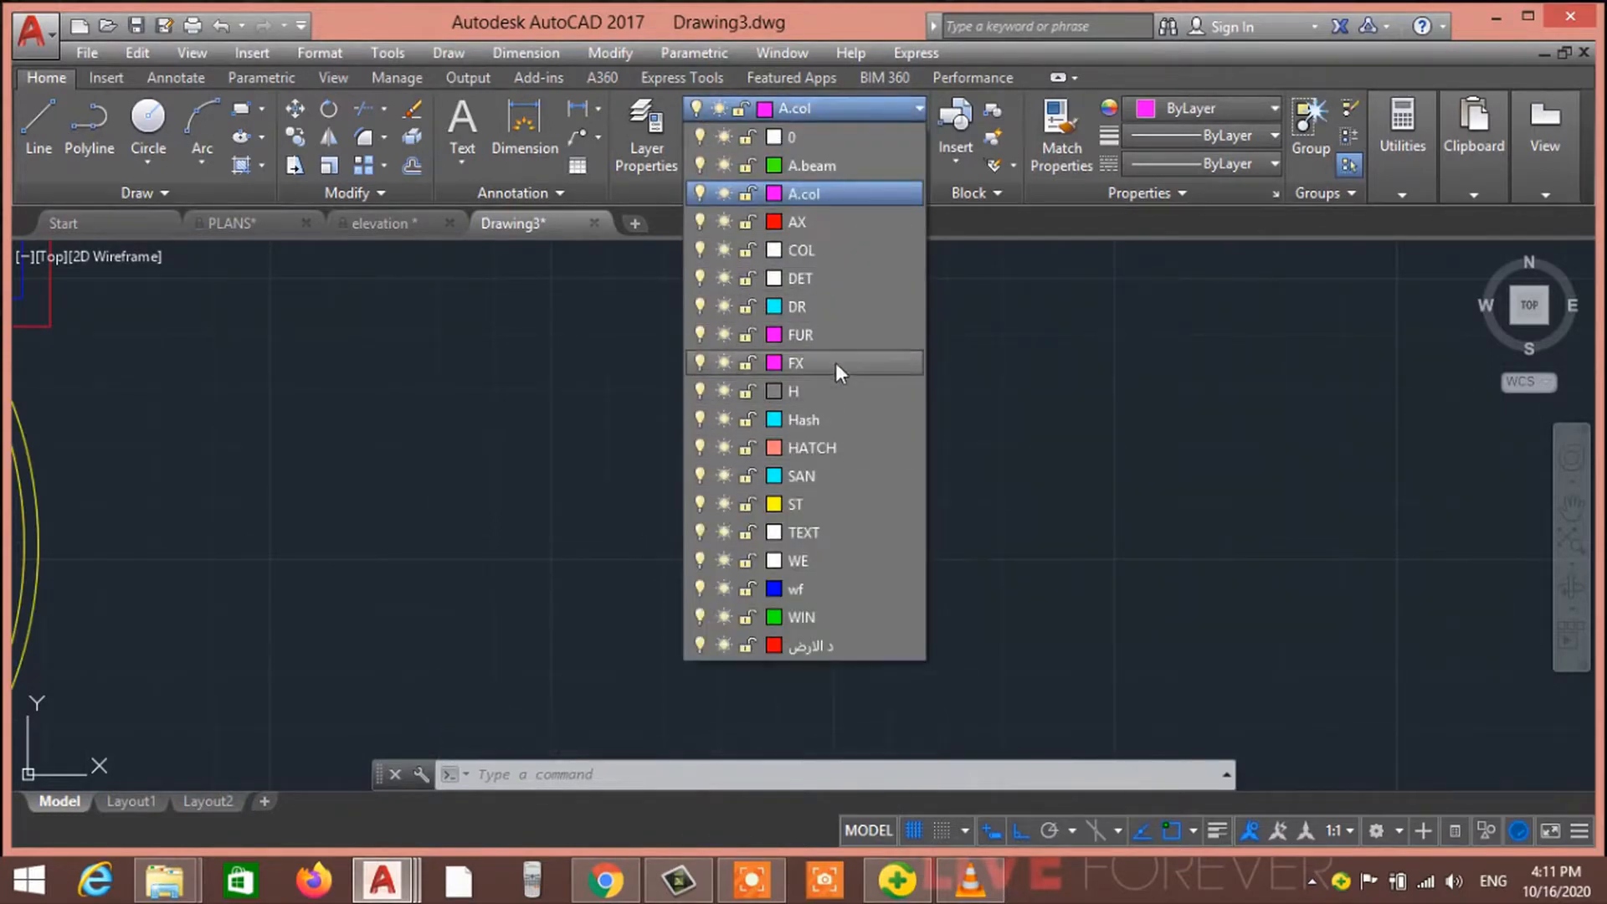
left_click(847, 423)
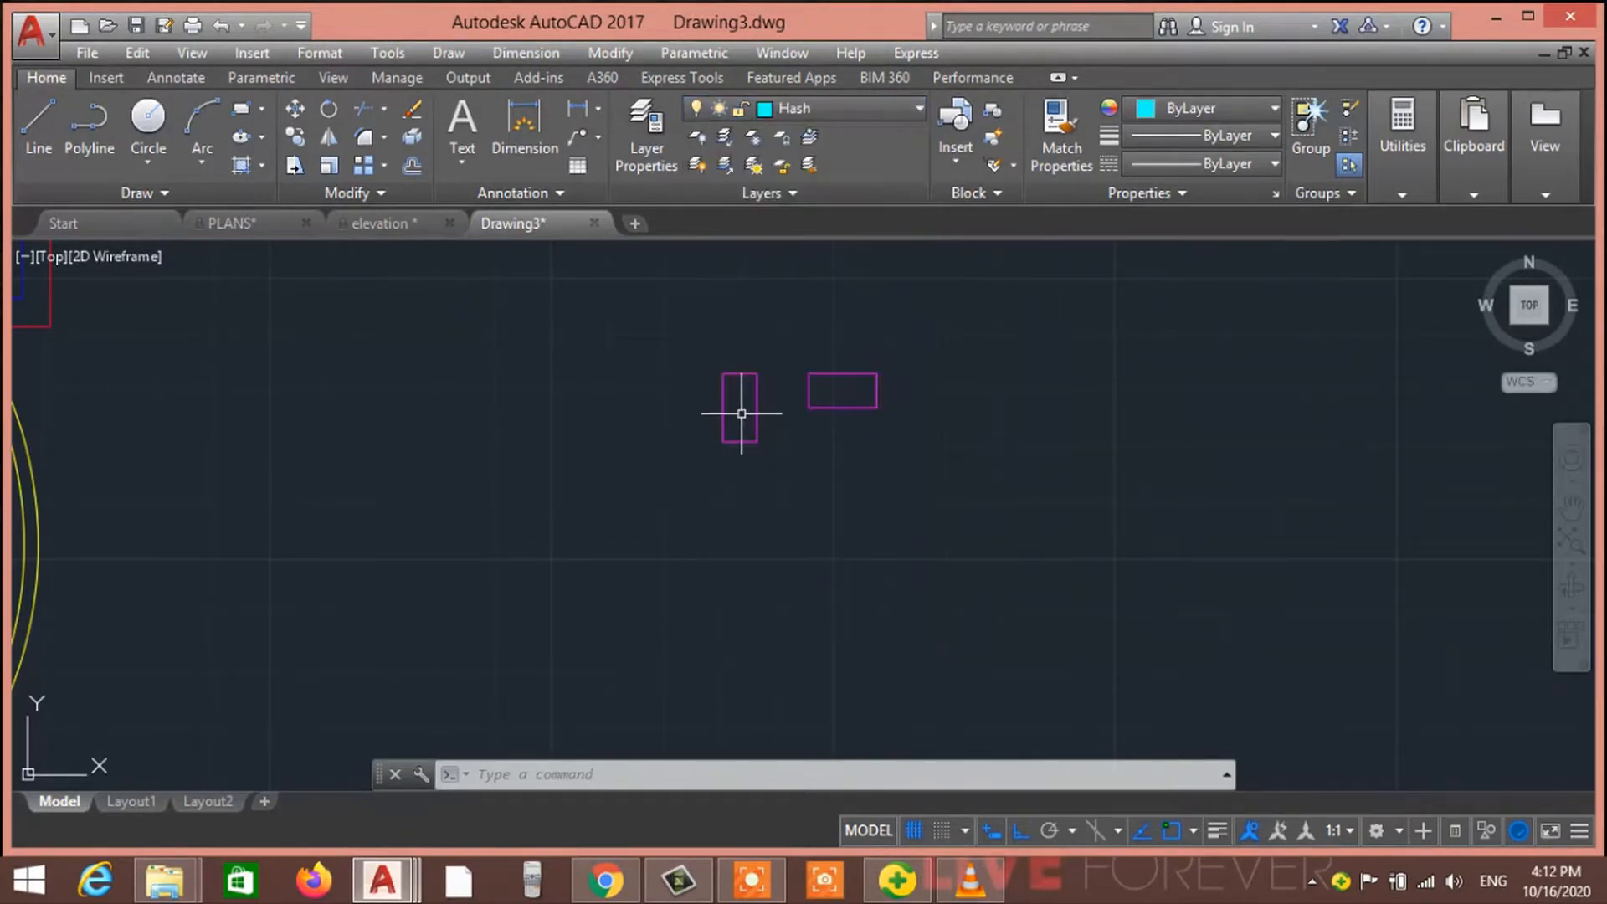
Hatch both the vertical and the horizontal rectangle with the ANSI31 pattern at scale 1
type("h")
key("Return")
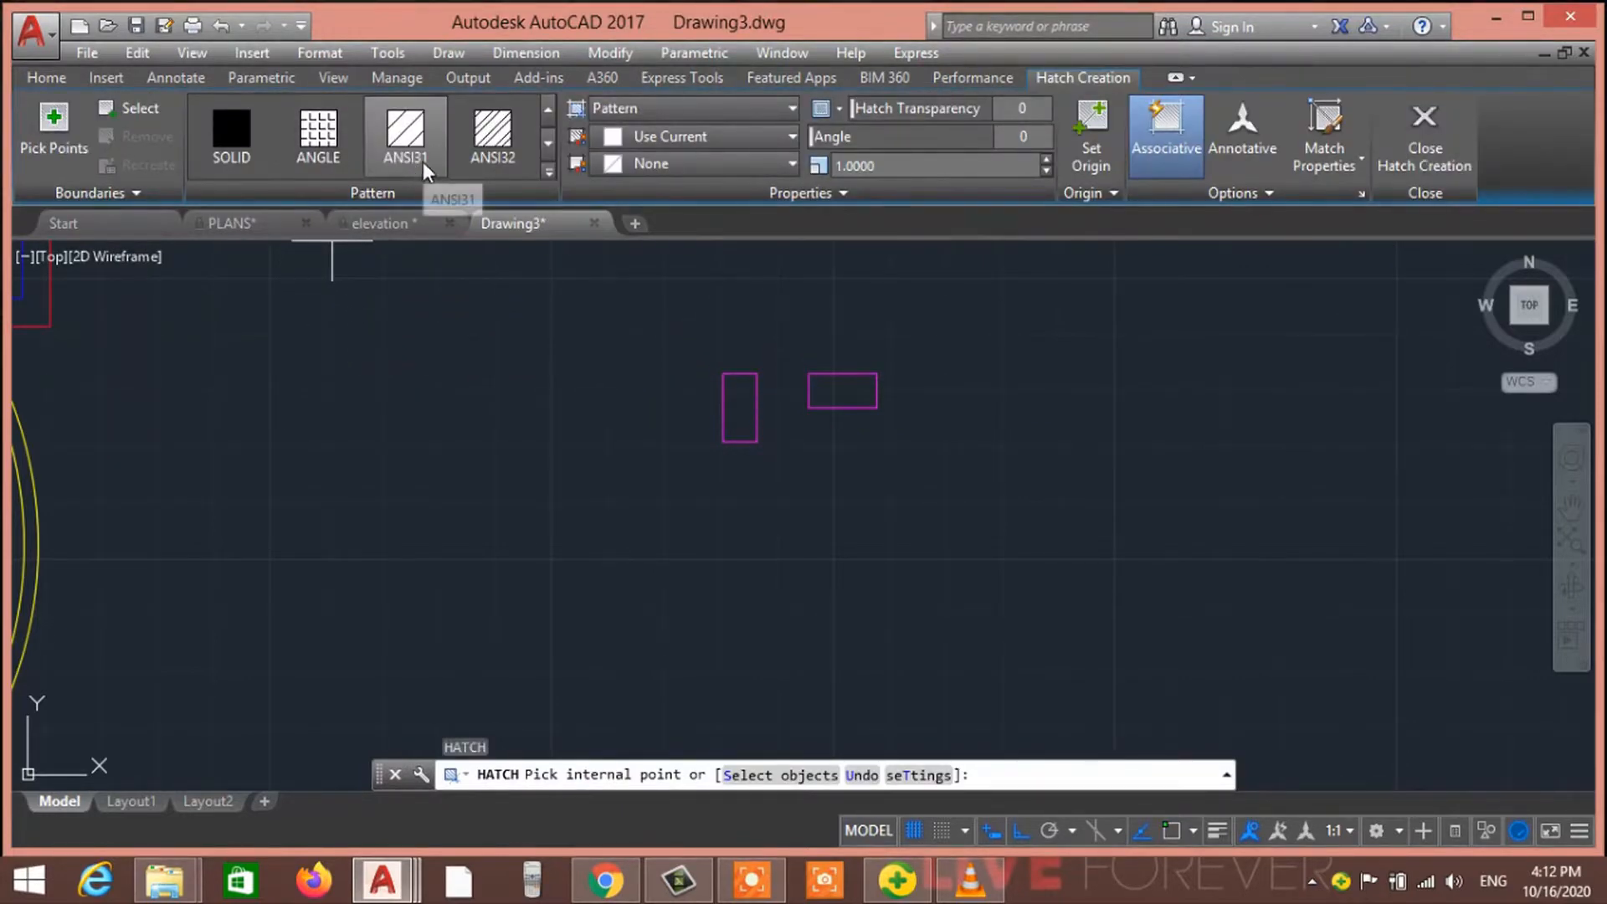
left_click(735, 390)
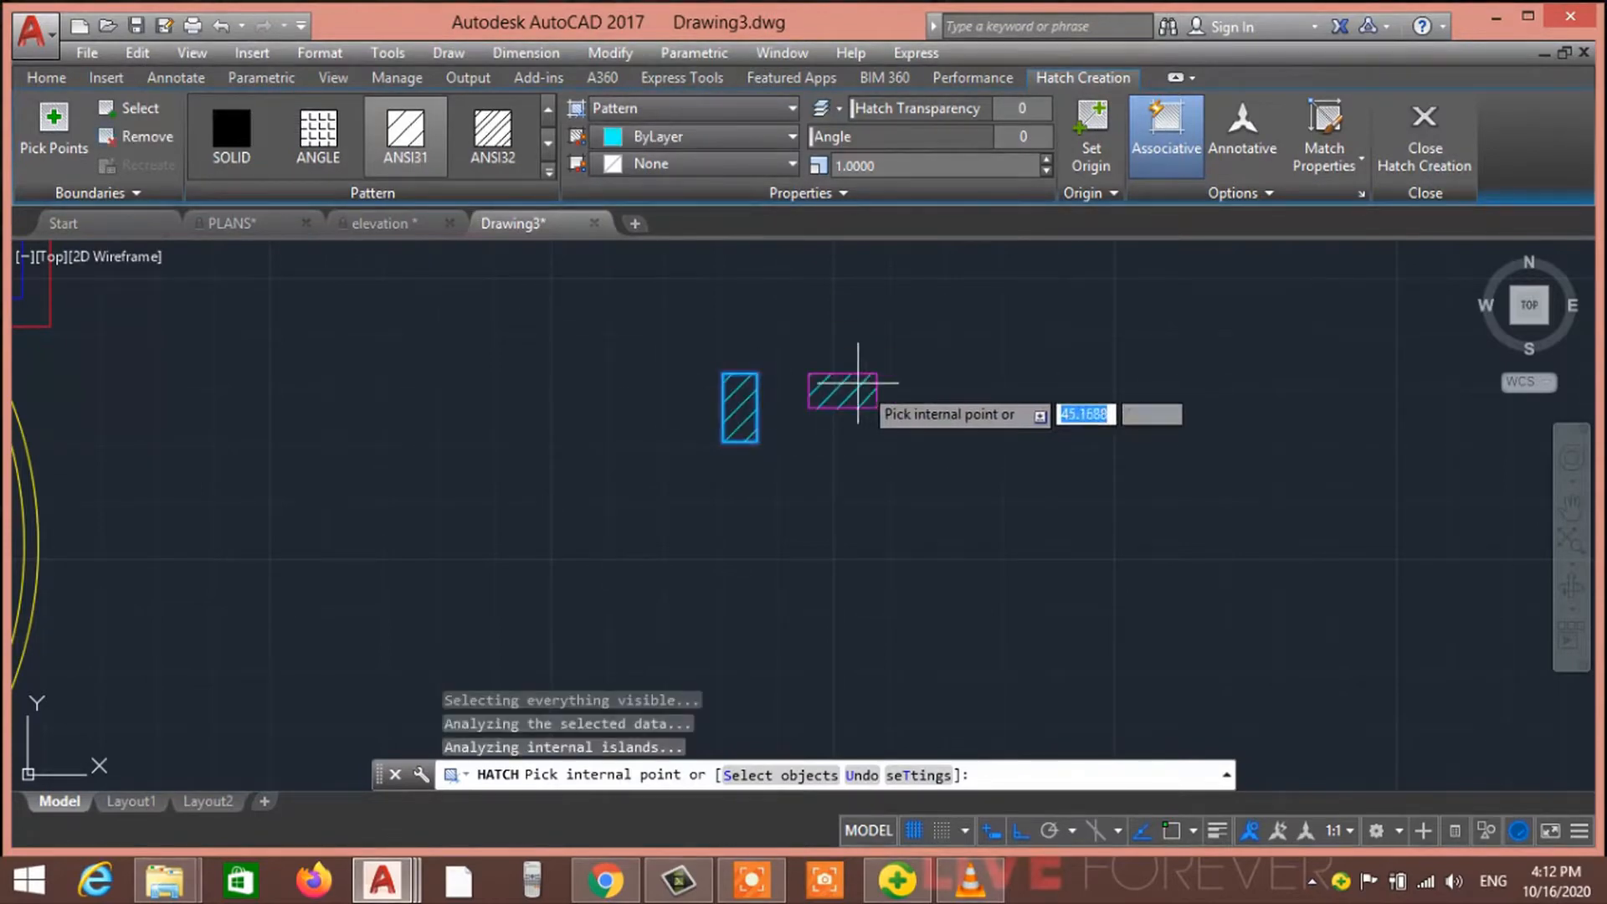
left_click(842, 390)
key("Escape")
key("Escape")
key("Escape")
key("Escape")
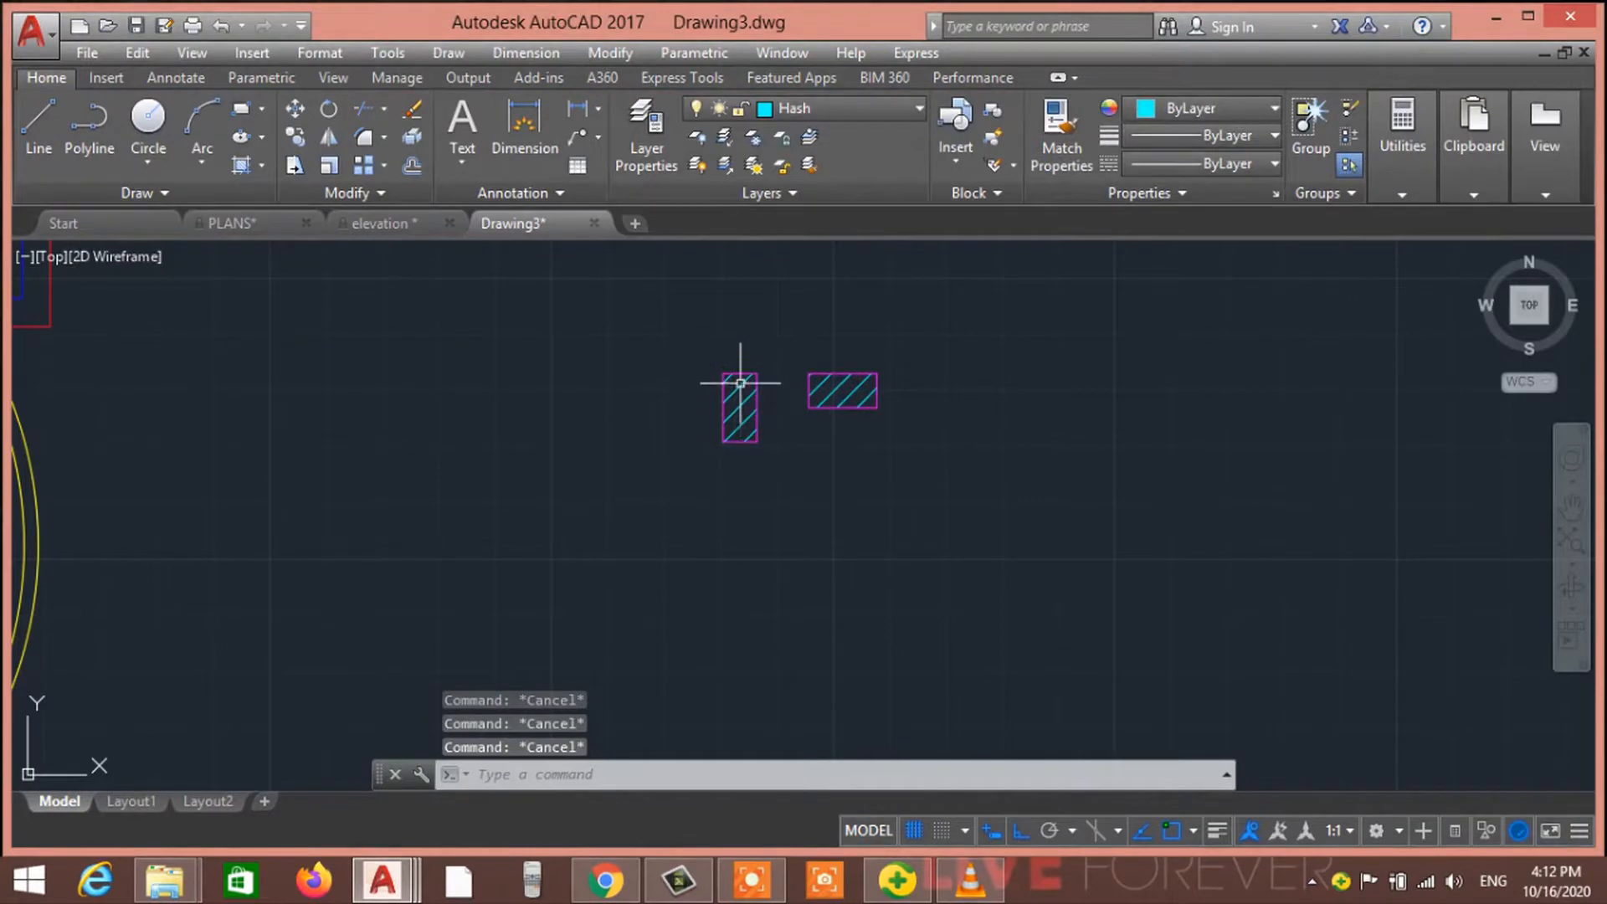
left_click(701, 354)
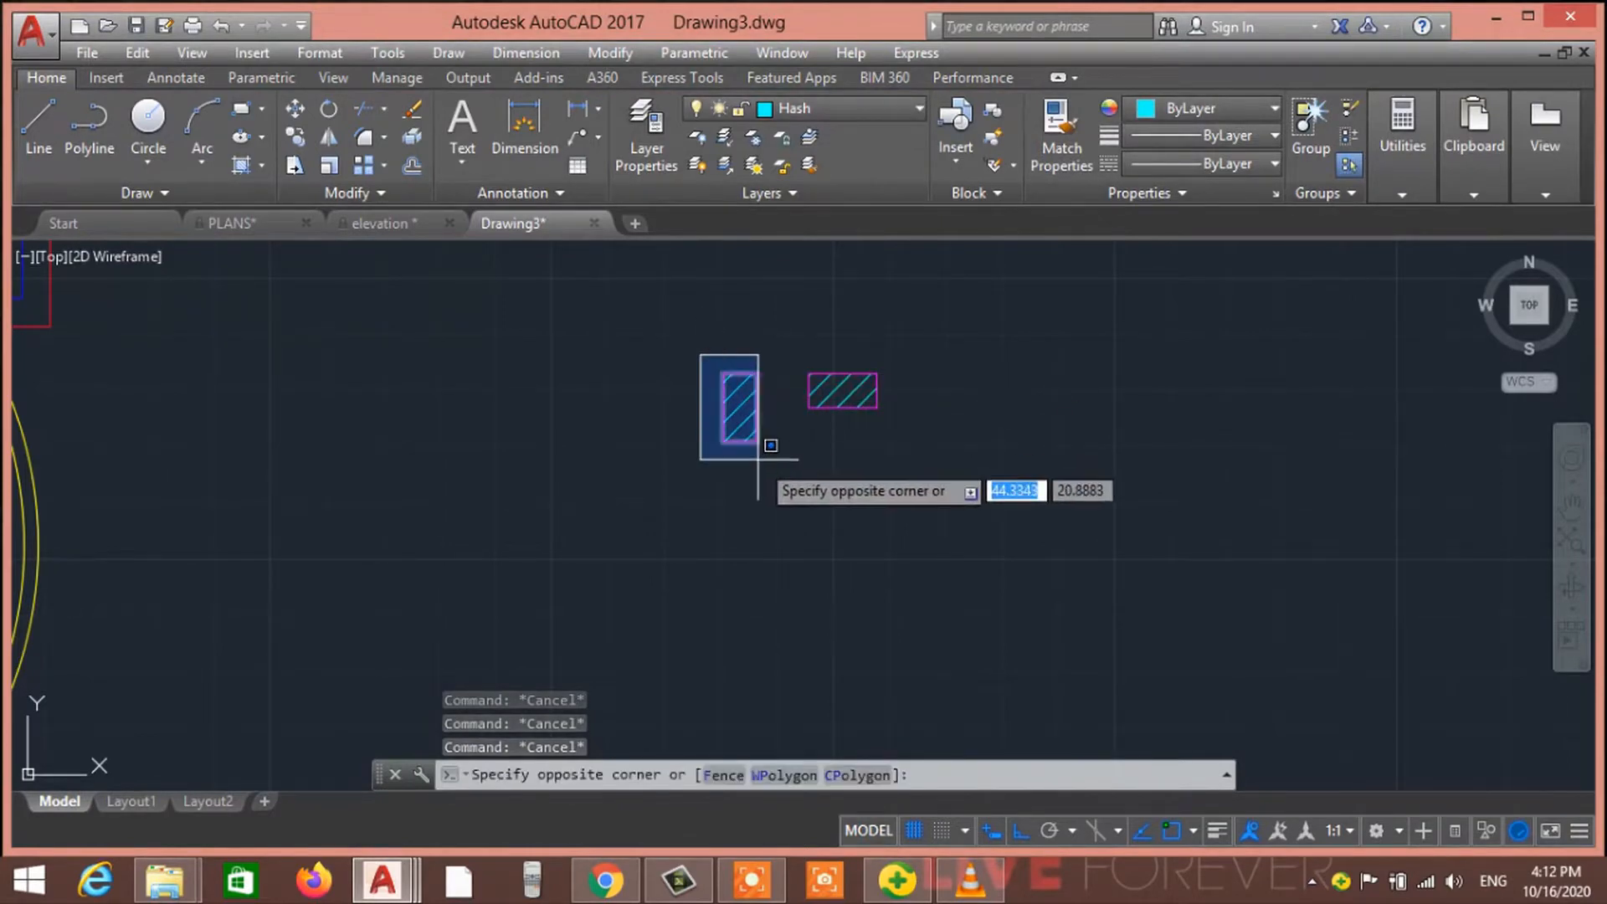
left_click(764, 460)
type("B")
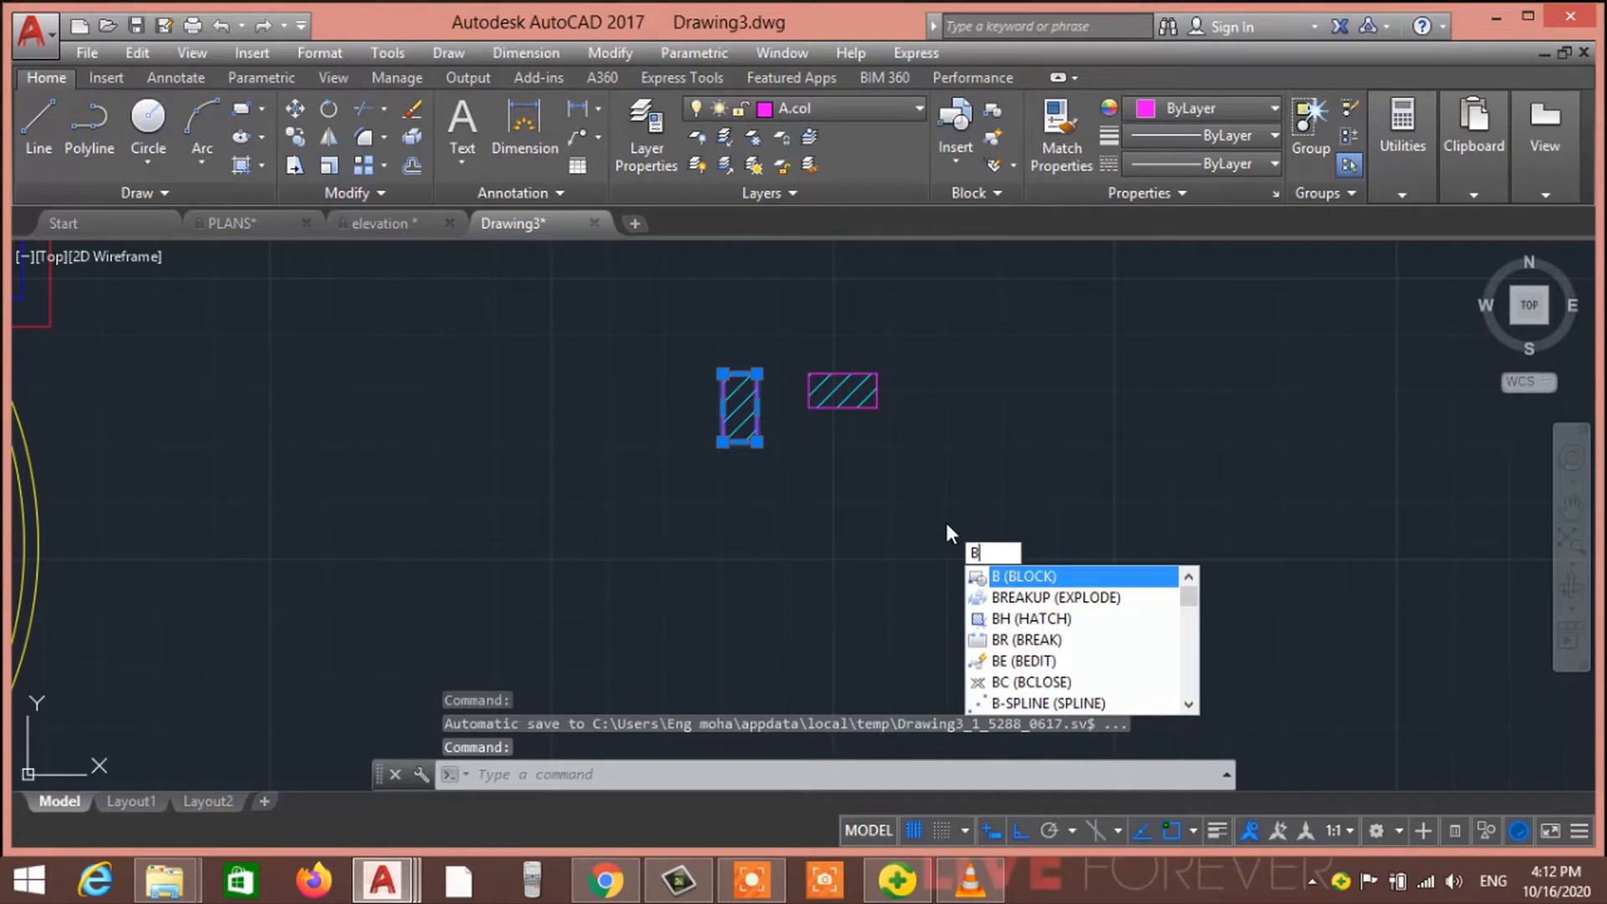
key("Return")
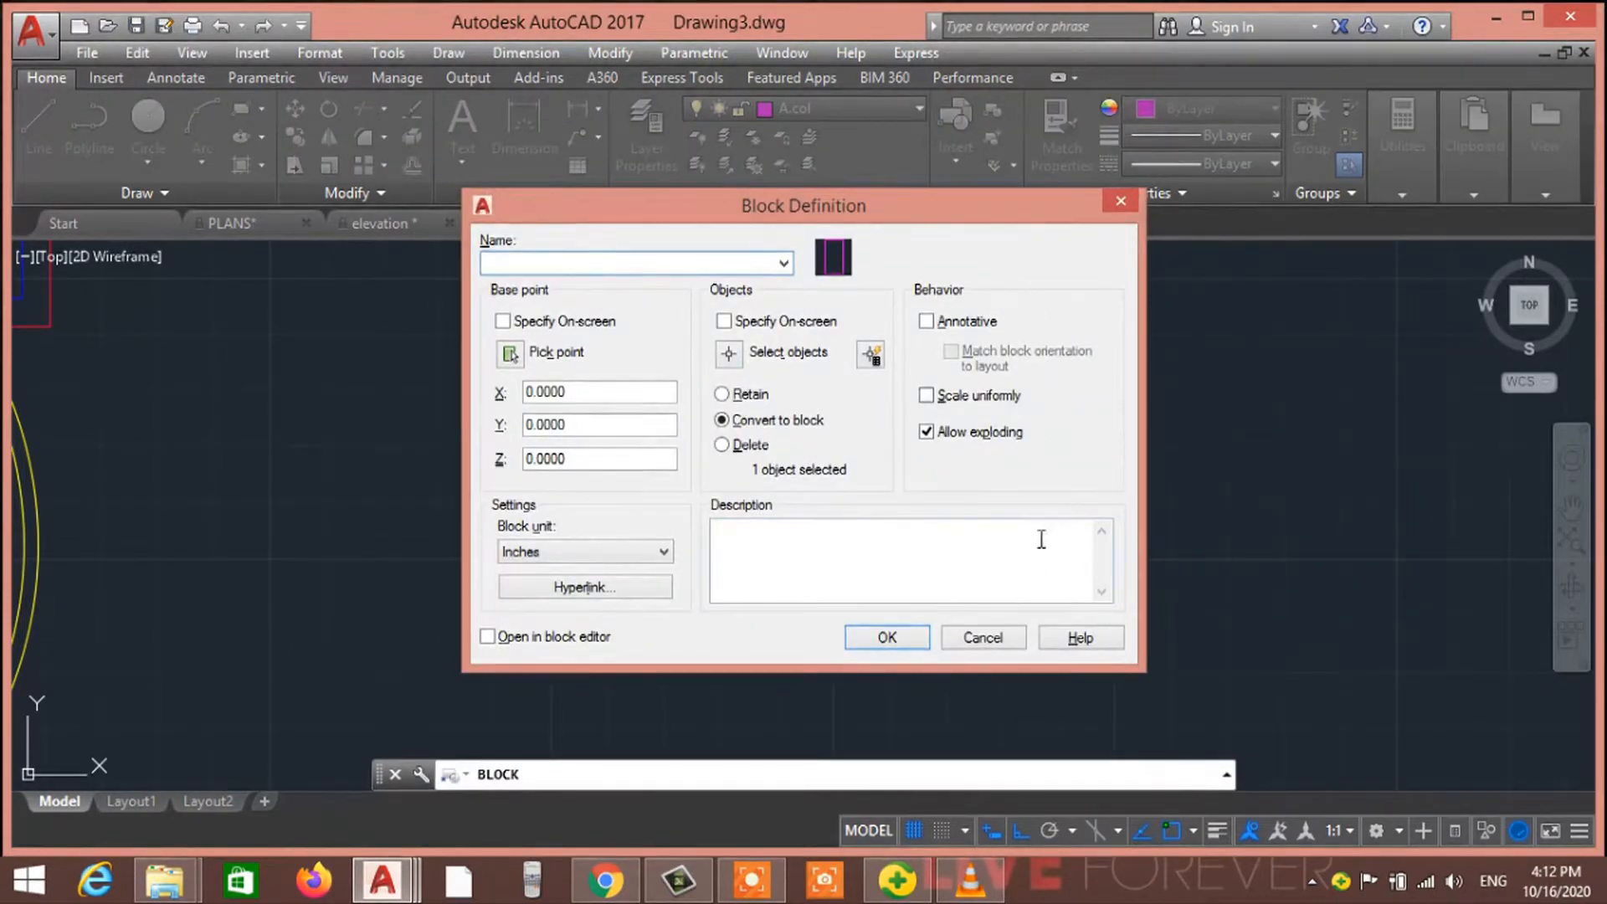
left_click(1005, 638)
Delete the horizontal rectangle with its hatch and remove the hatch from the vertical rectangle
left_click(793, 352)
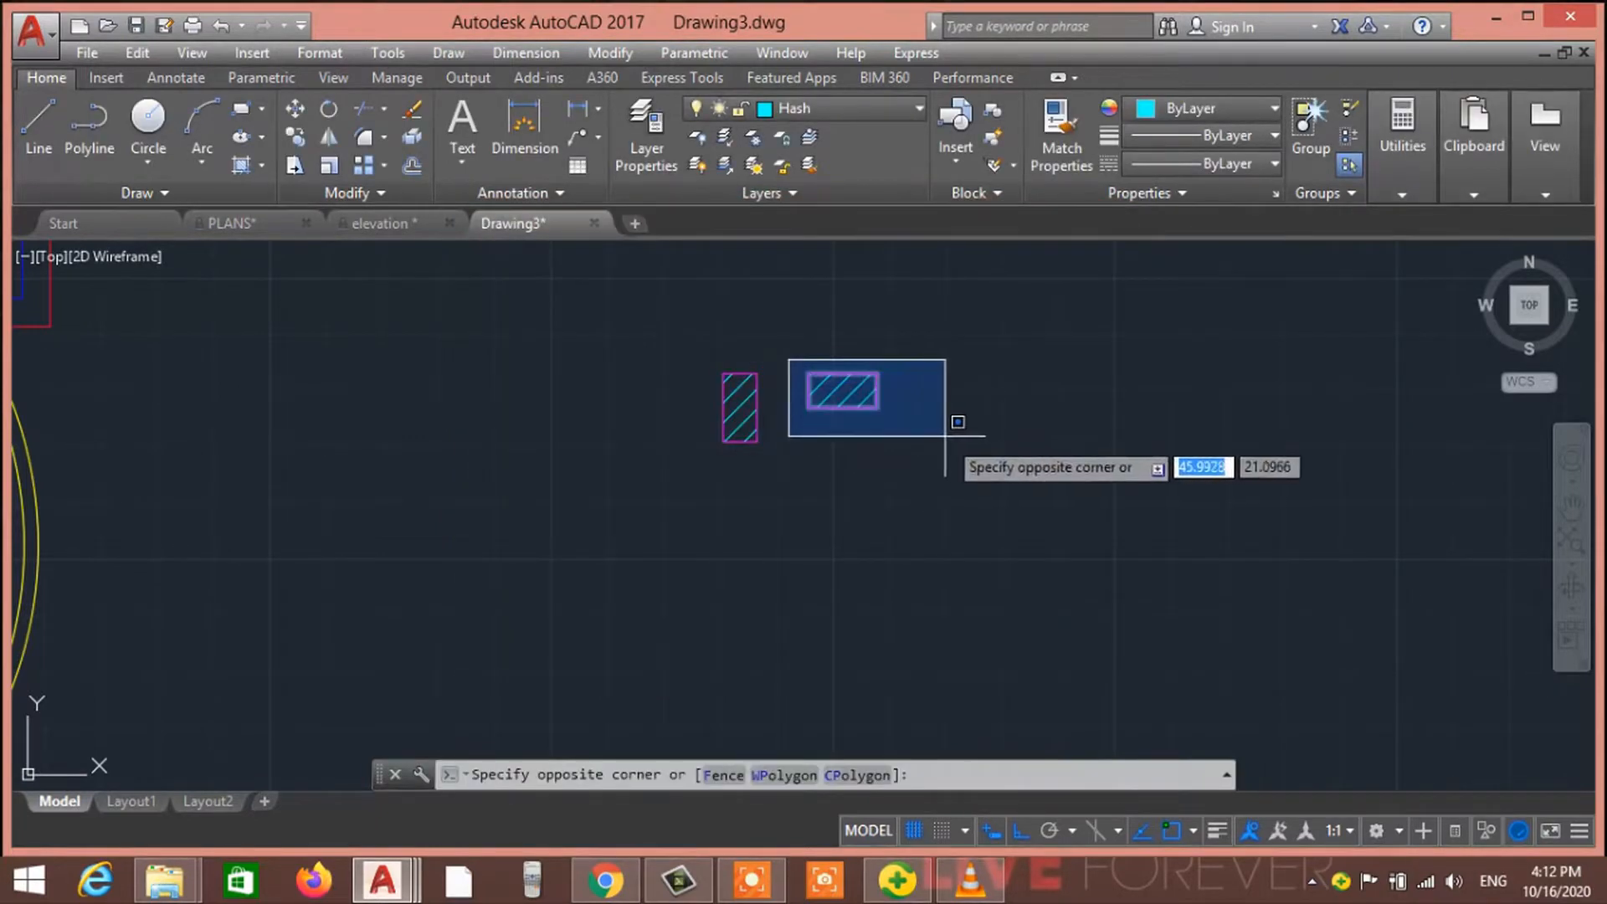
left_click(947, 440)
left_click(862, 386)
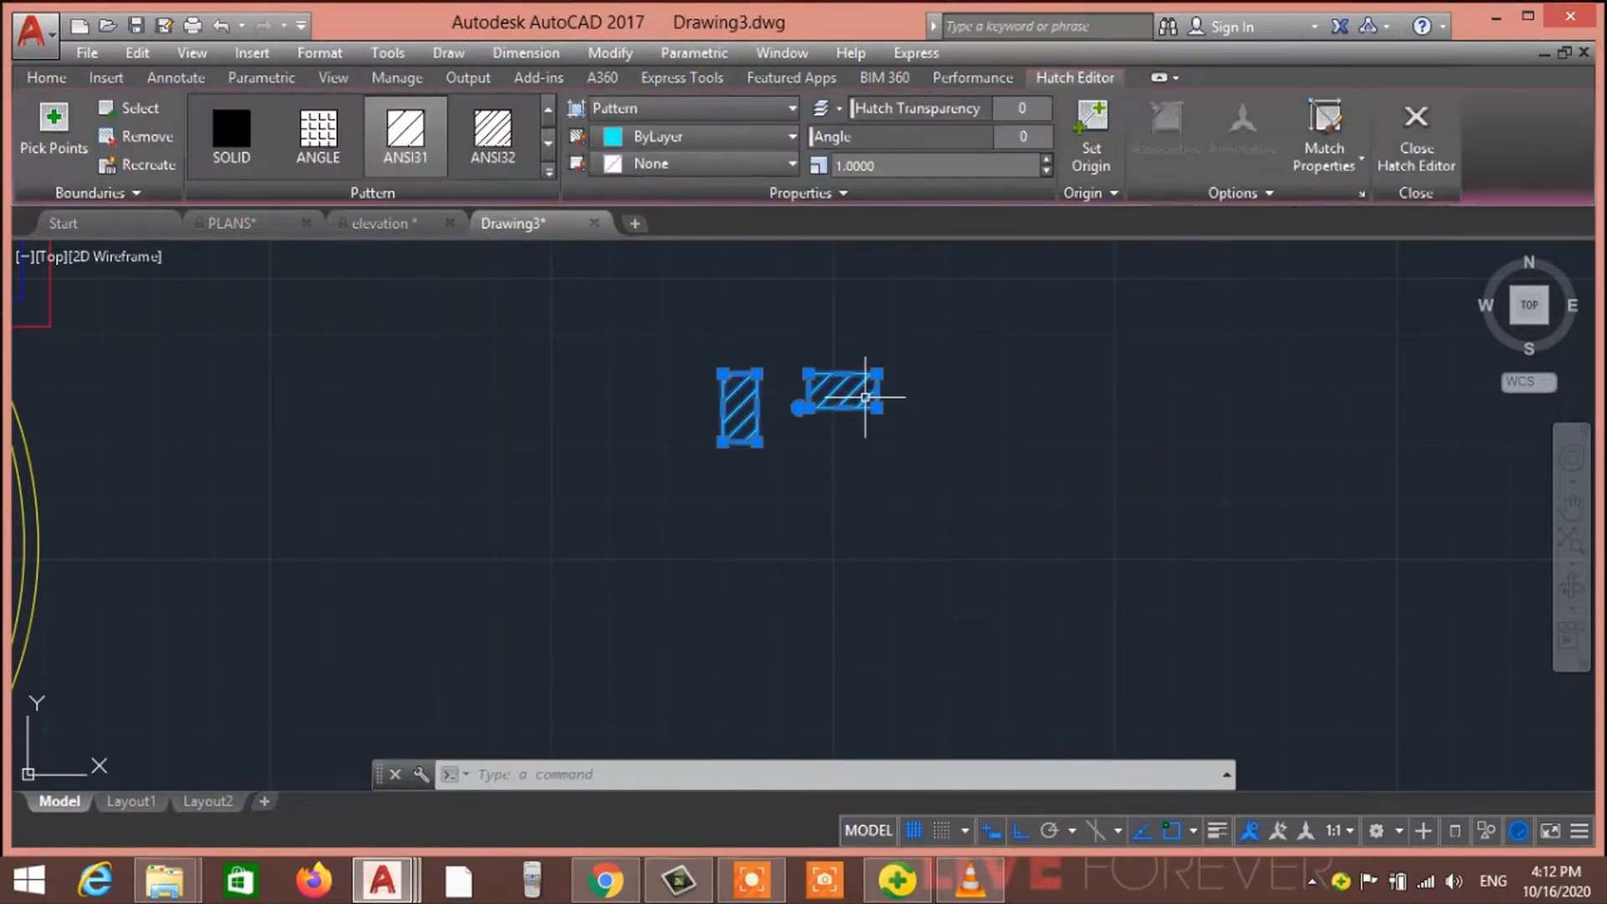
mouse_move(416, 219)
Hatch the remaining vertical rectangle with the ANSI31 pattern at scale 1
type("h")
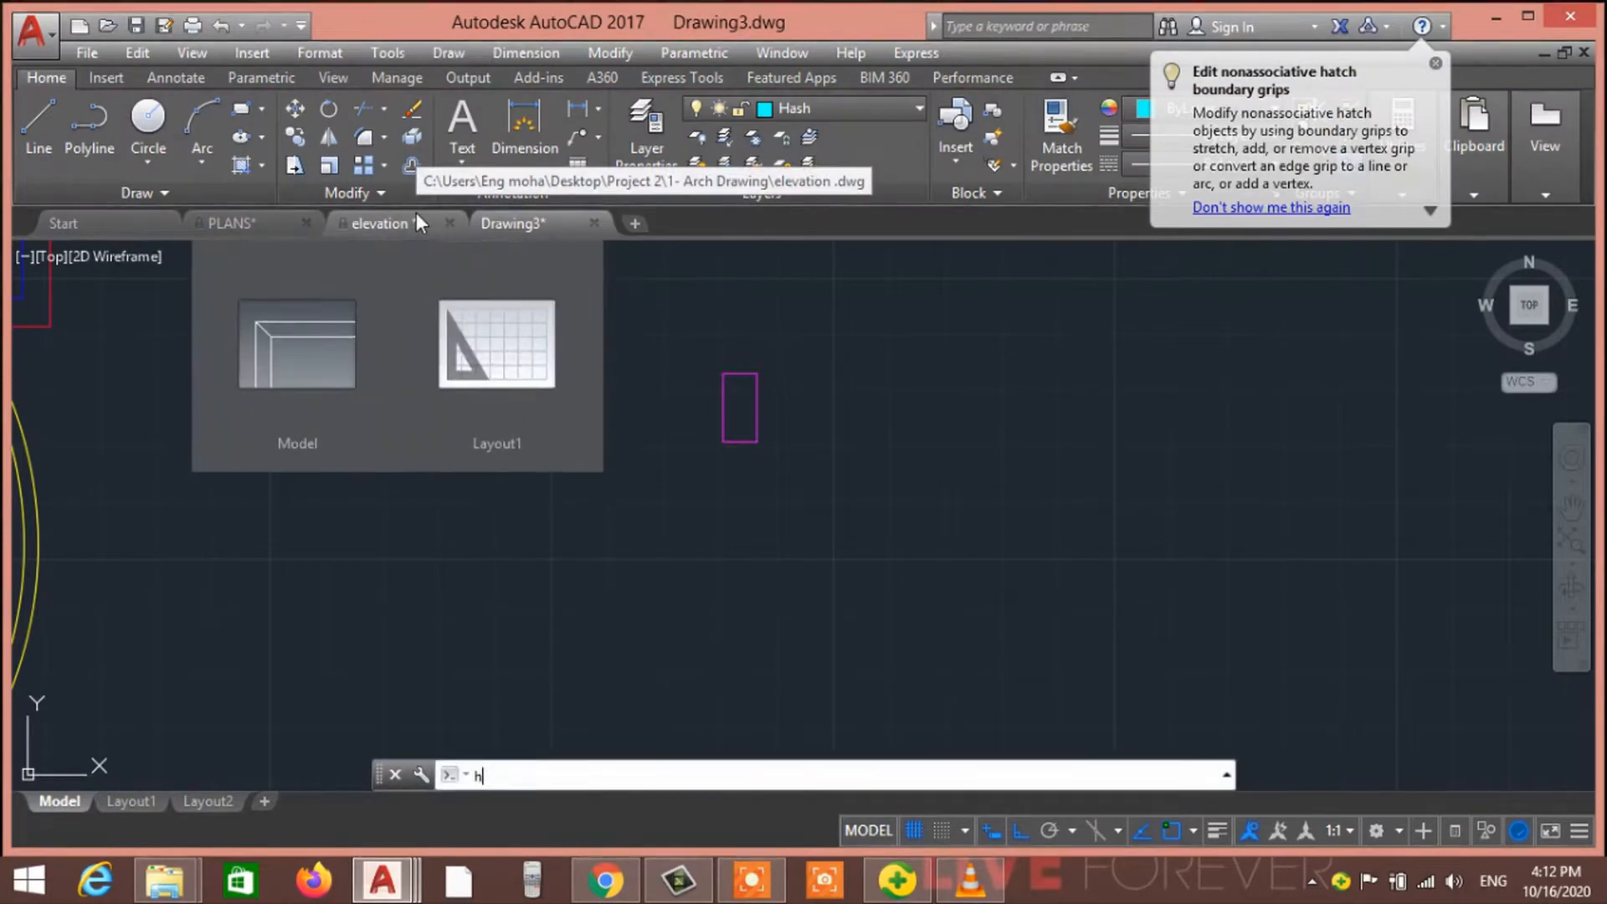
key("Return")
left_click(735, 403)
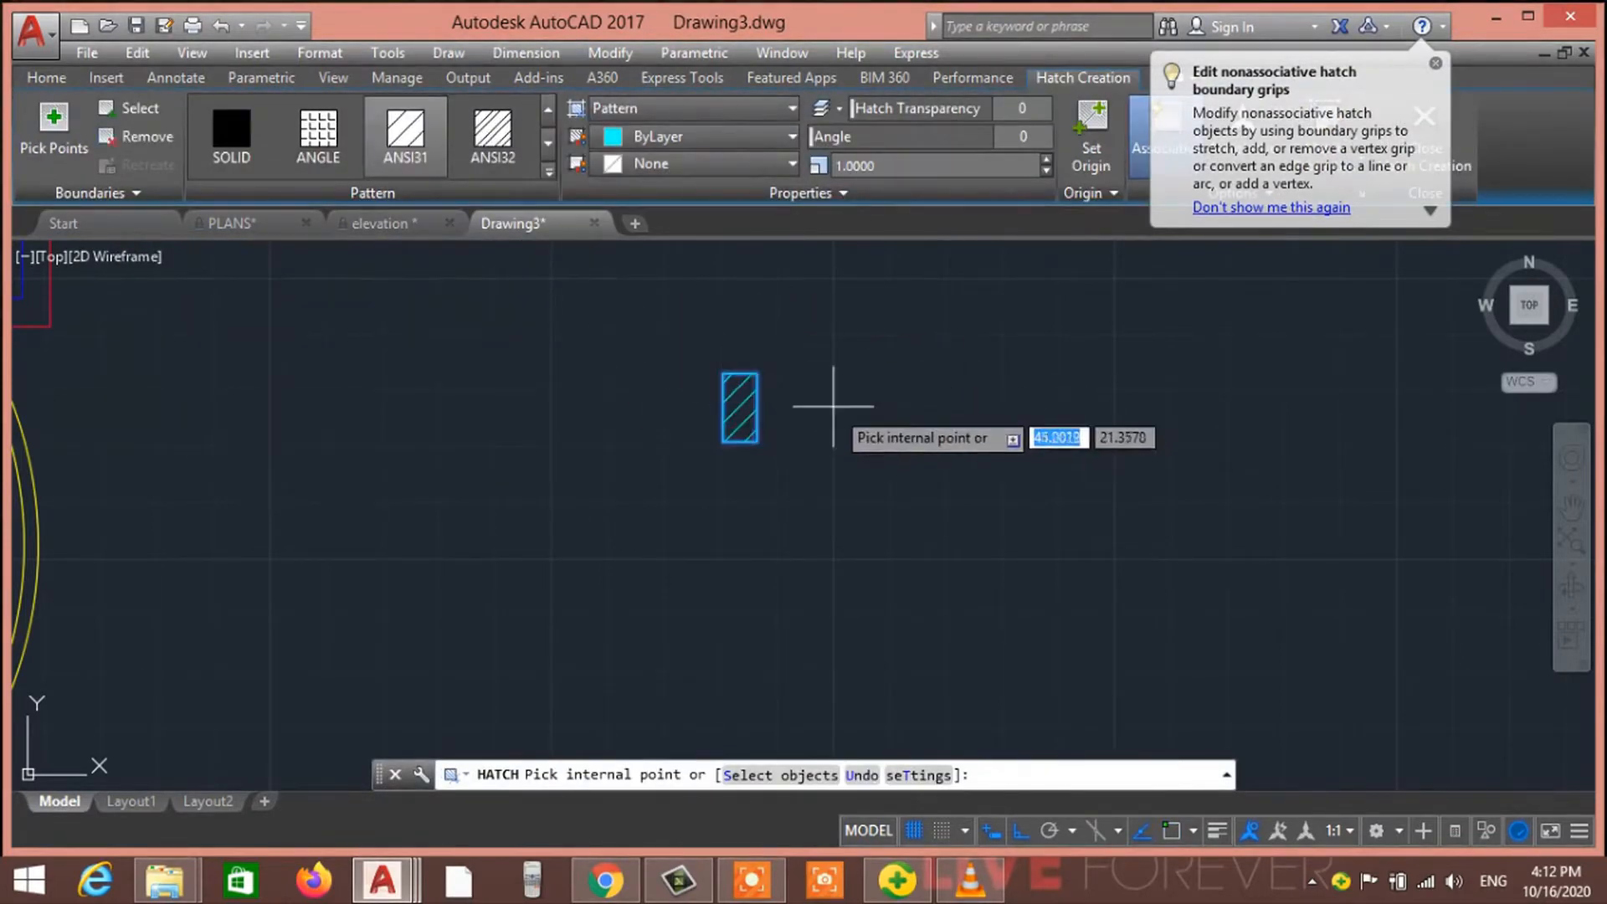
key("Return")
Define a block named Col from the vertical rectangle and its hatch, redefining the existing block of that name
left_click(675, 330)
left_click(818, 455)
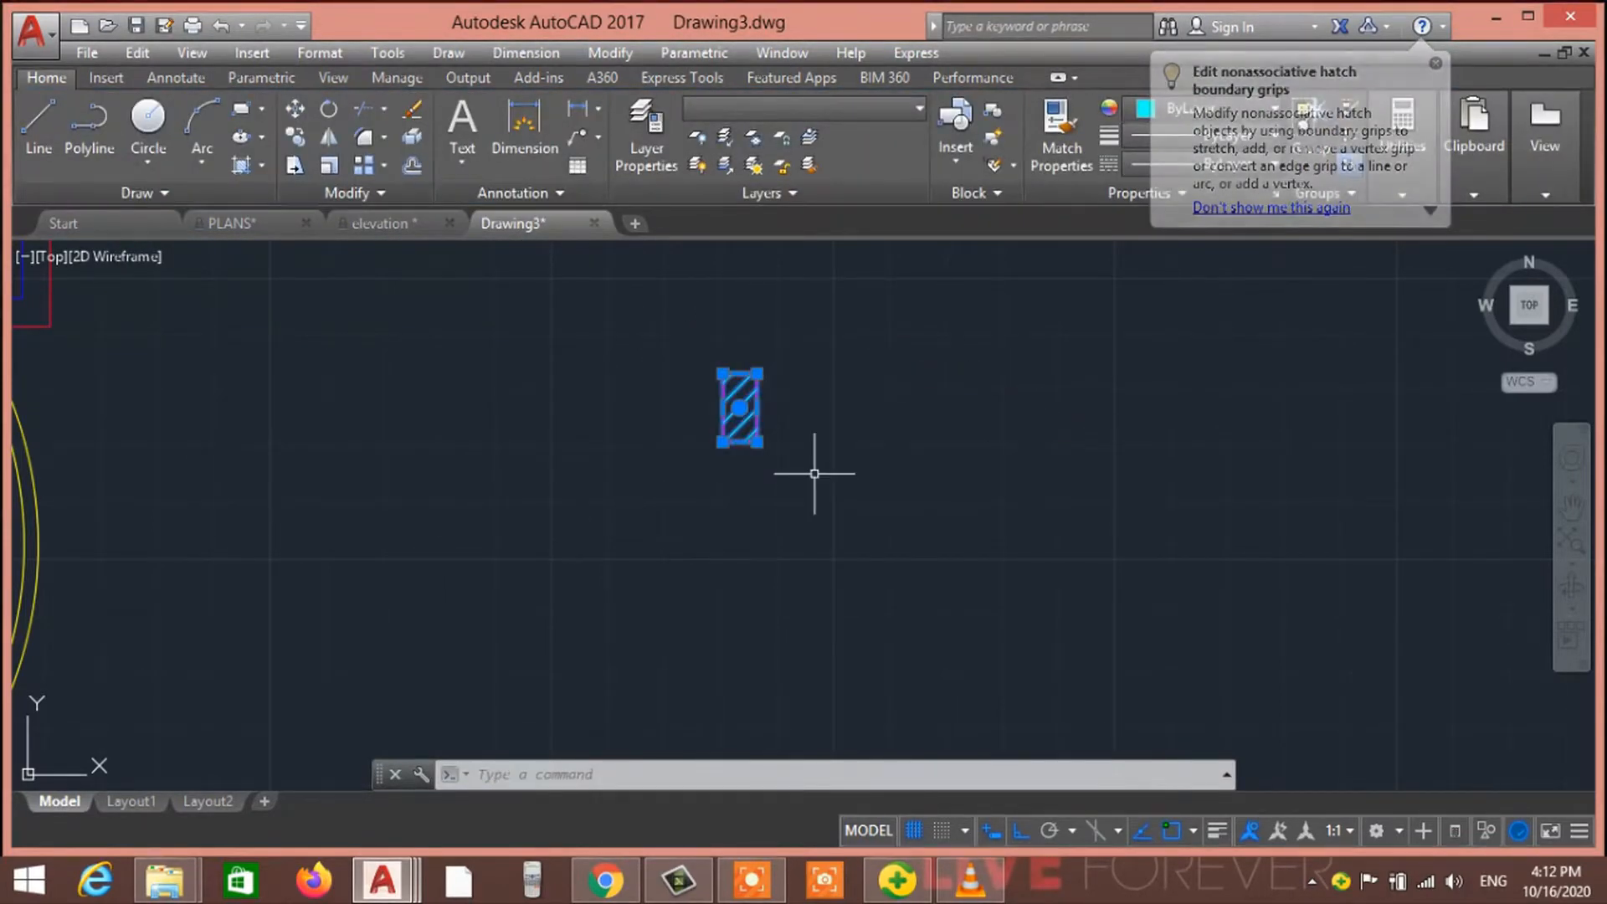
type("b")
key("Return")
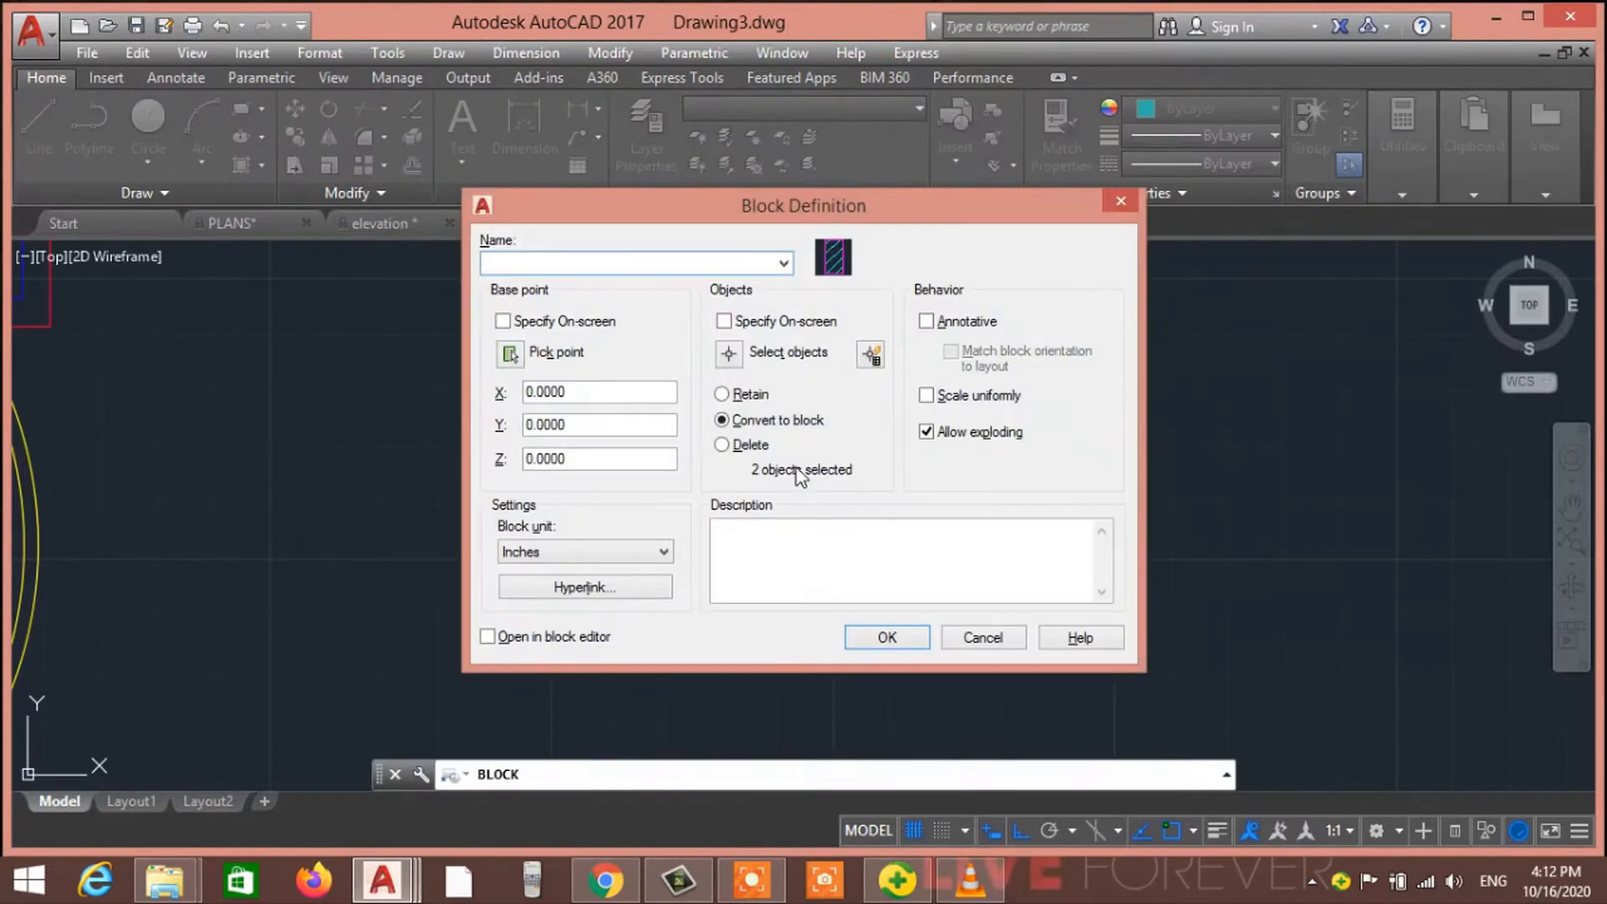
type("Col")
left_click(889, 639)
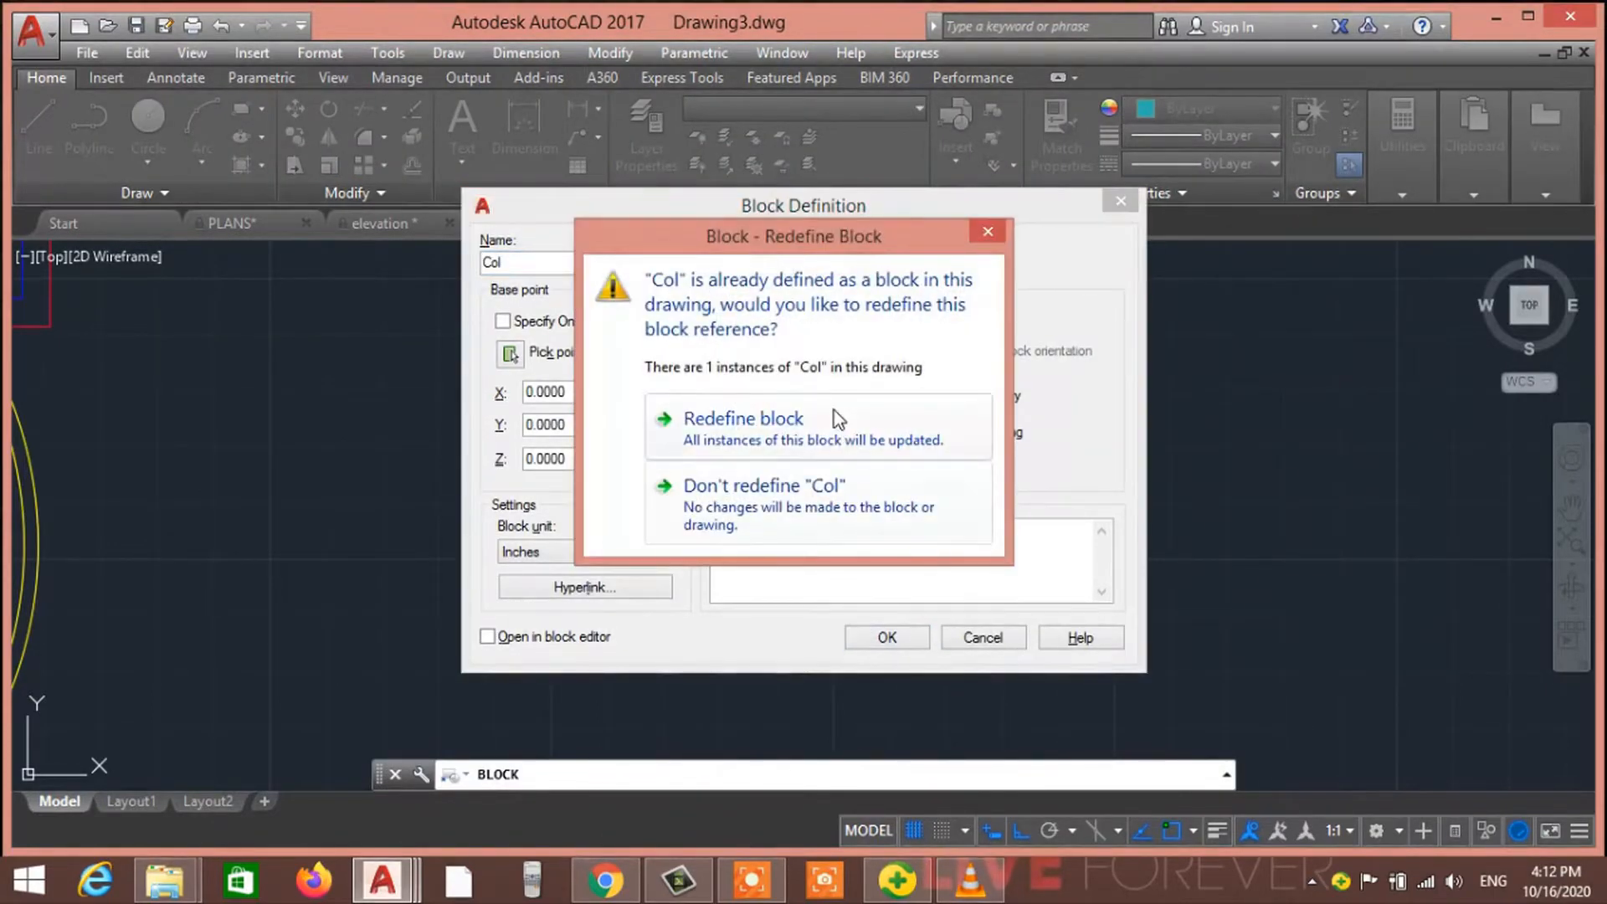
left_click(855, 431)
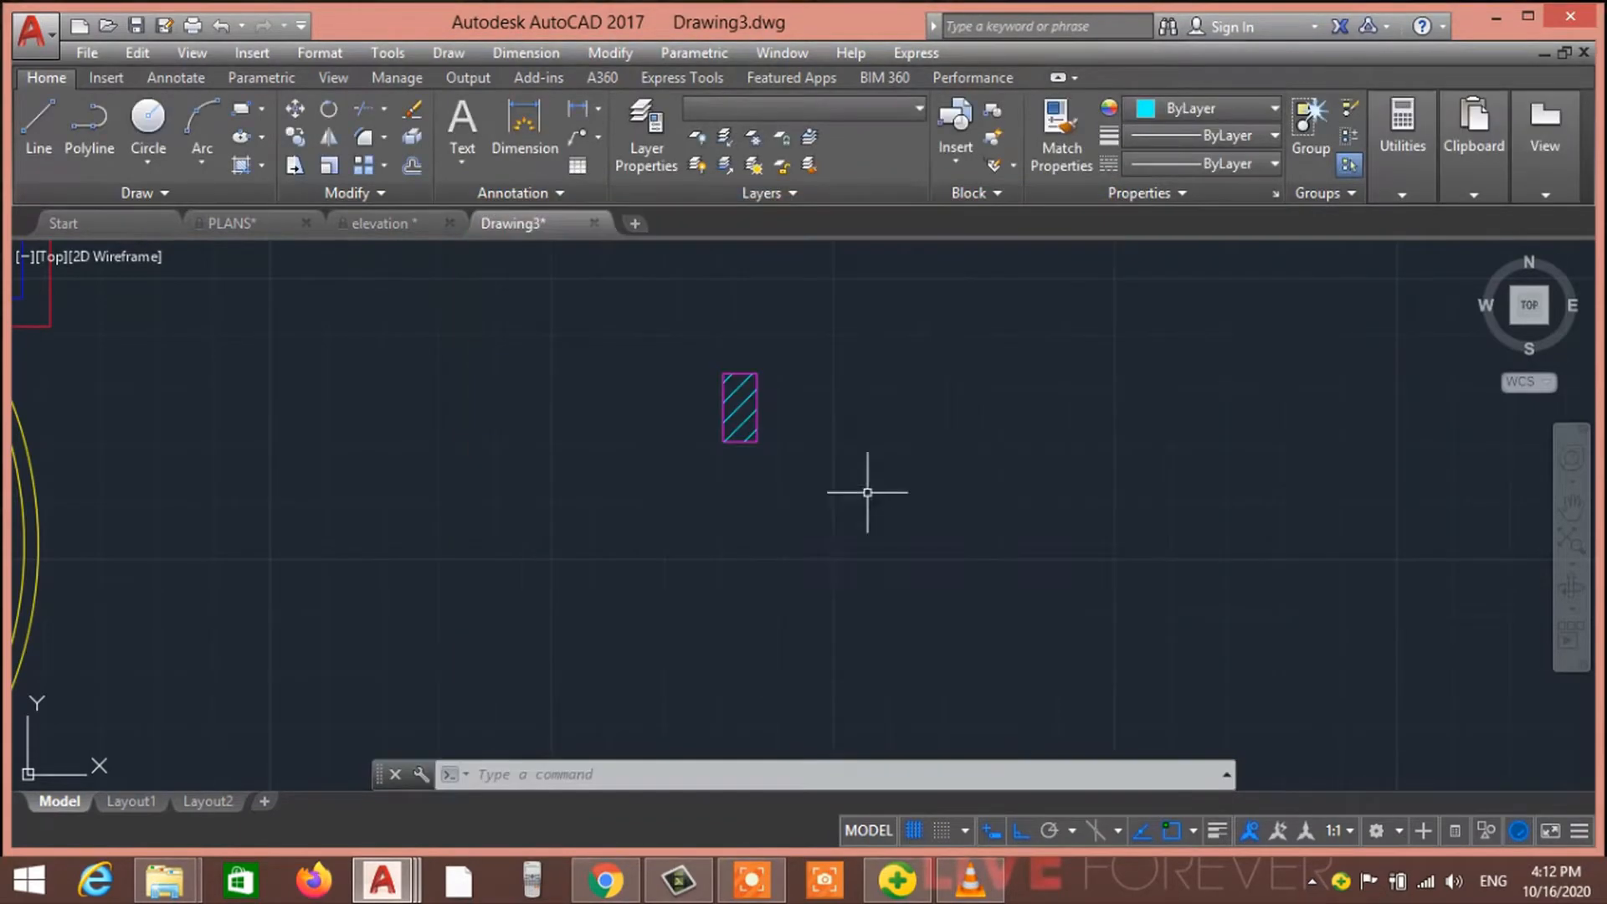
Copy the Col block horizontally about 1.4 units to its right
left_click(646, 323)
key("Escape")
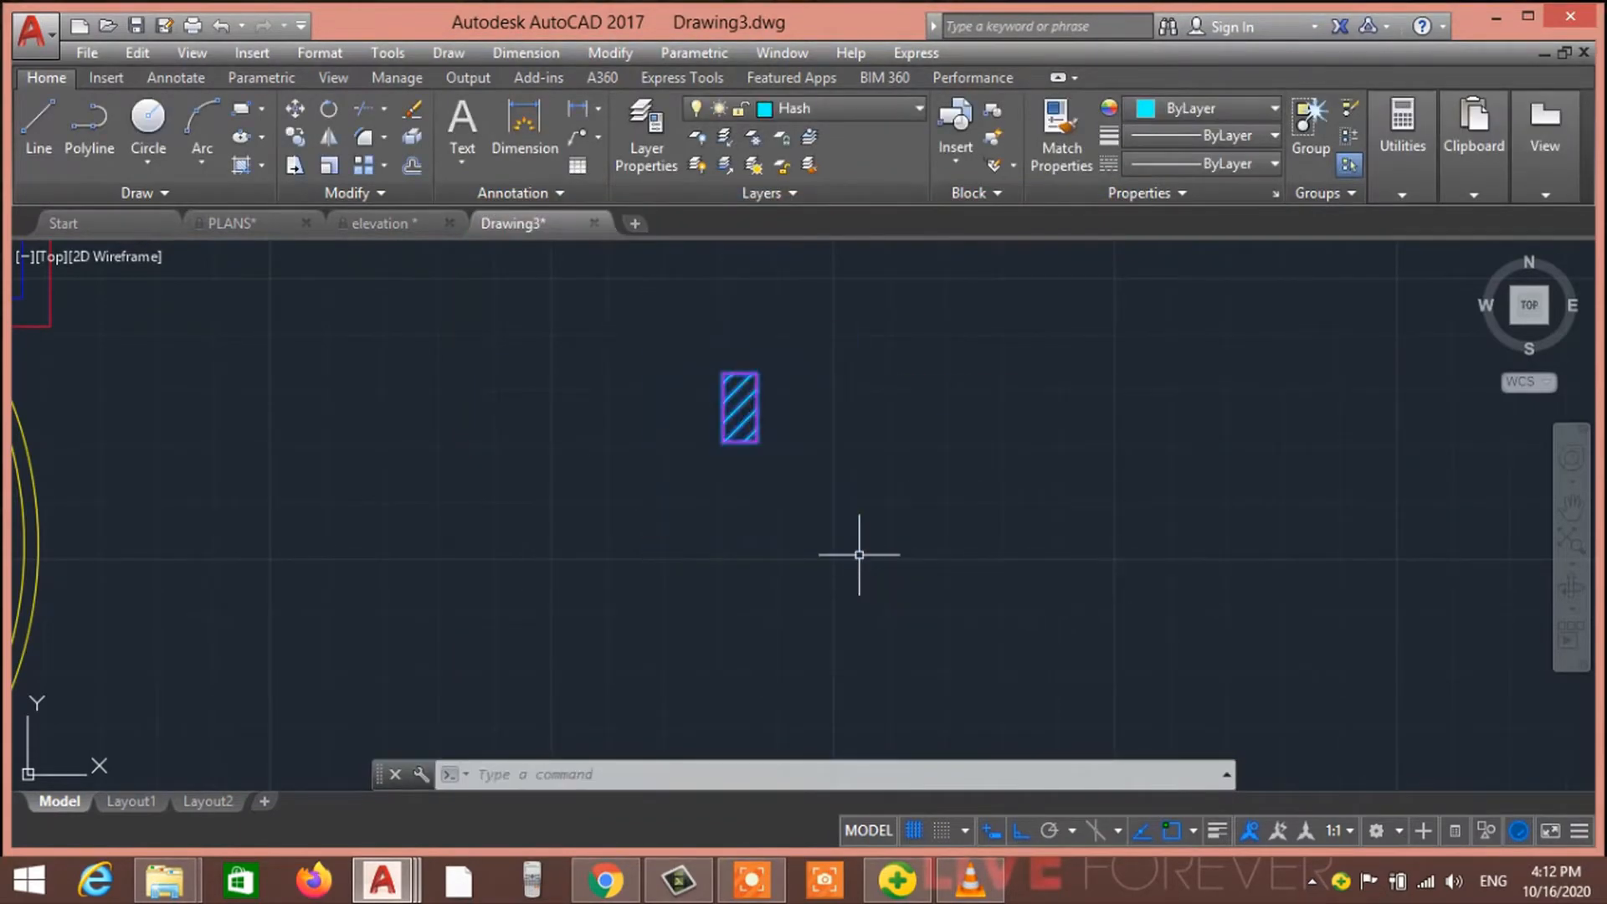
type("co")
key("Return")
left_click(740, 392)
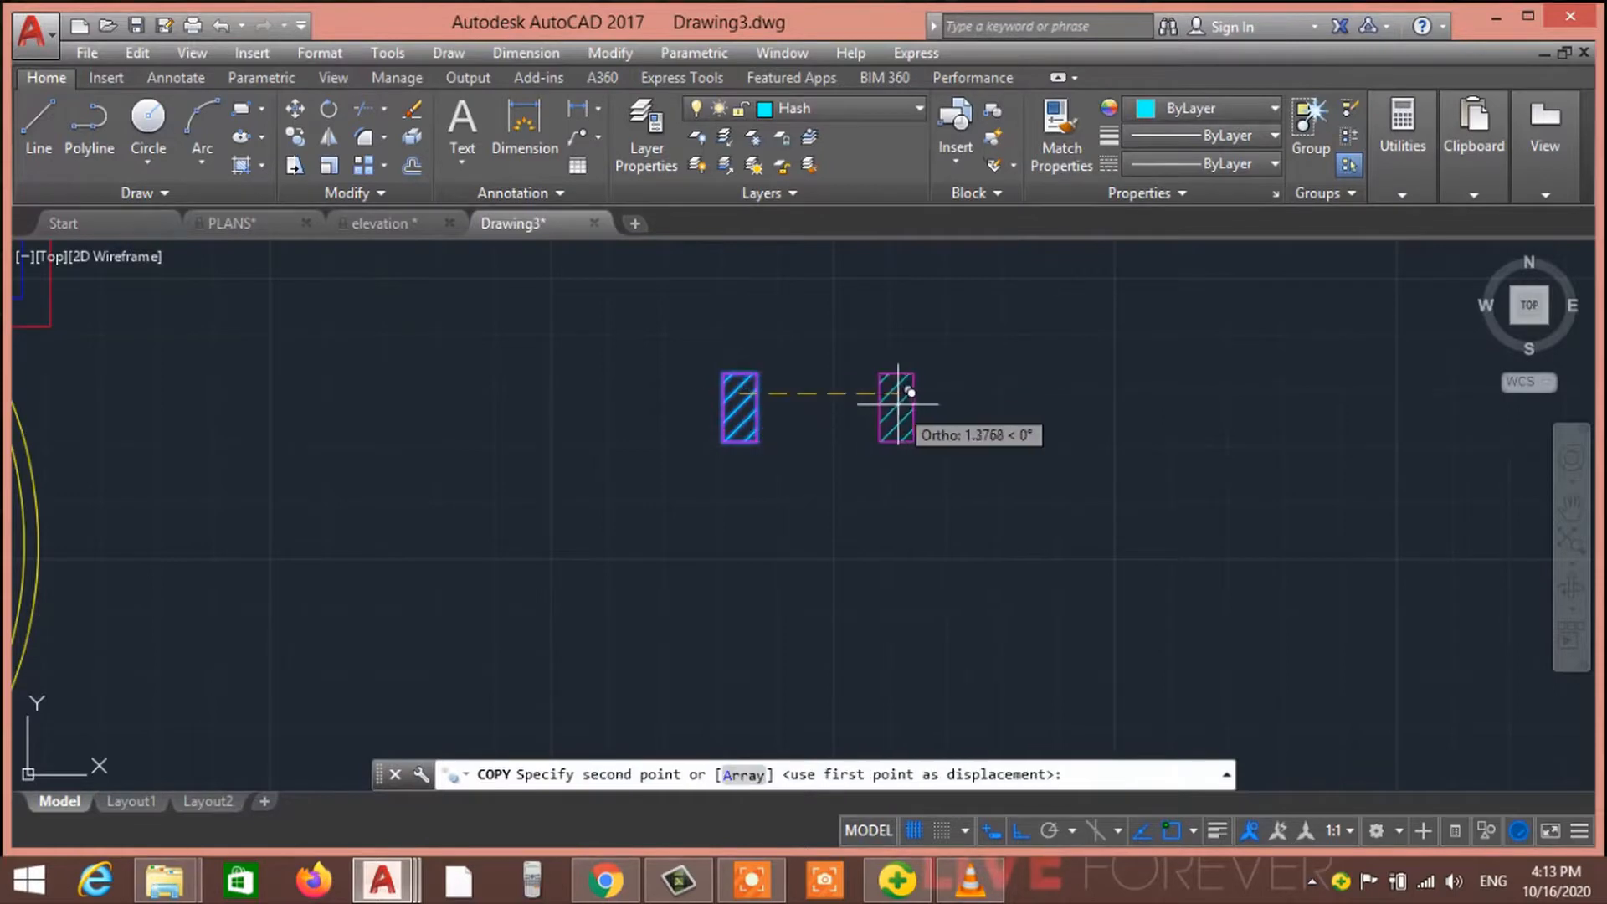
left_click(904, 393)
key("Return")
Rotate the copied Col block to 270° about a point just to its right, making a horizontal column
left_click(847, 369)
left_click(971, 490)
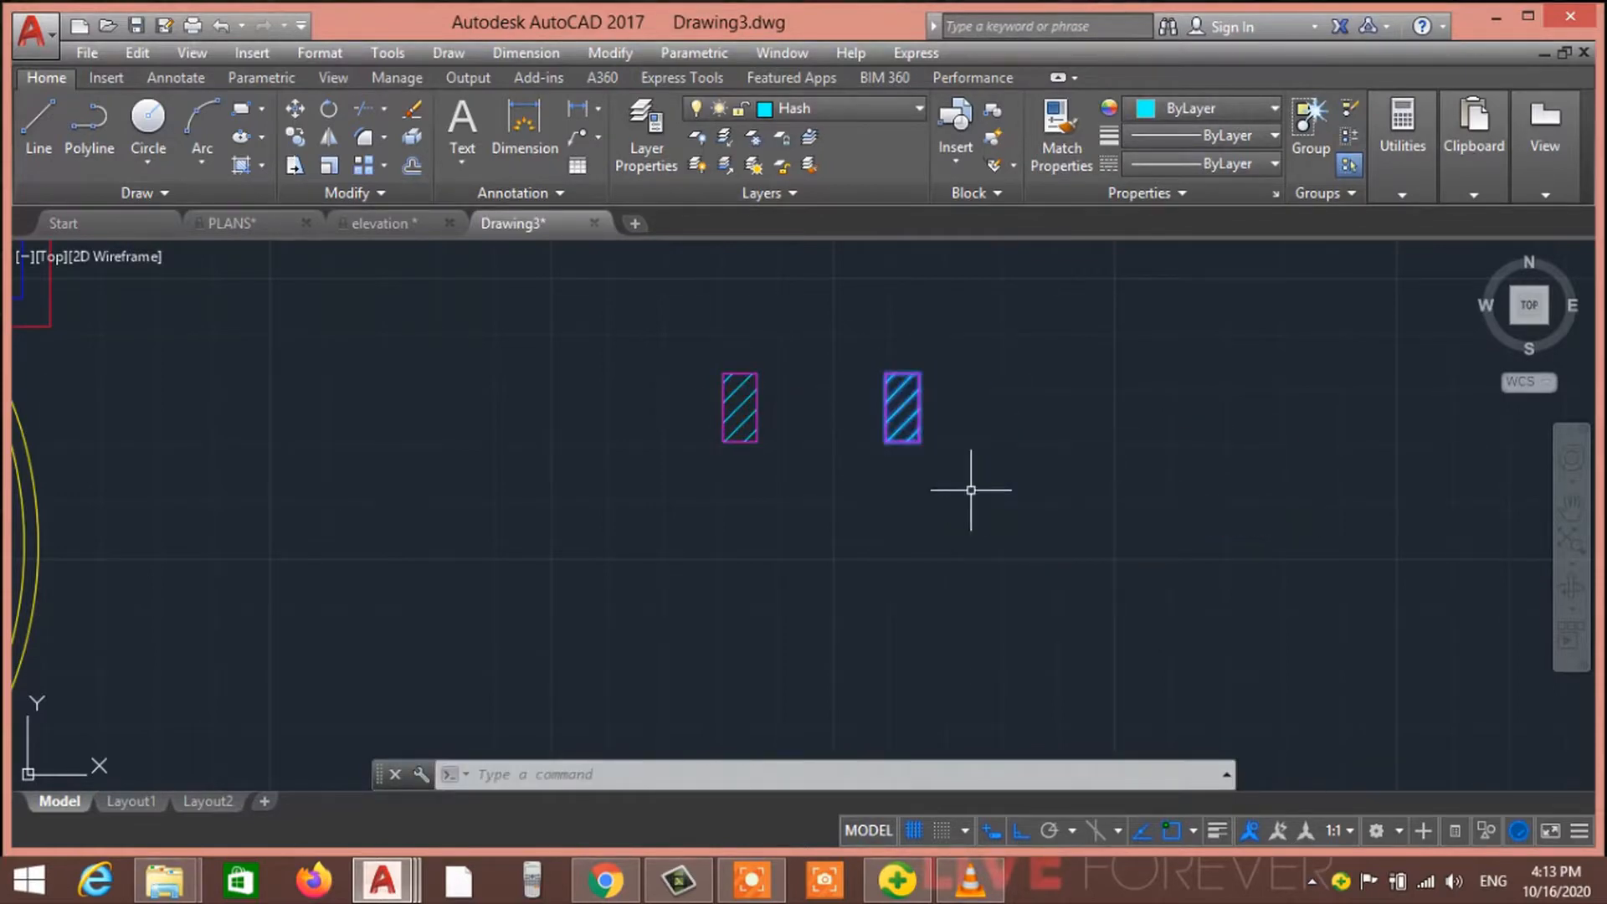
type("ro")
key("Return")
left_click(996, 425)
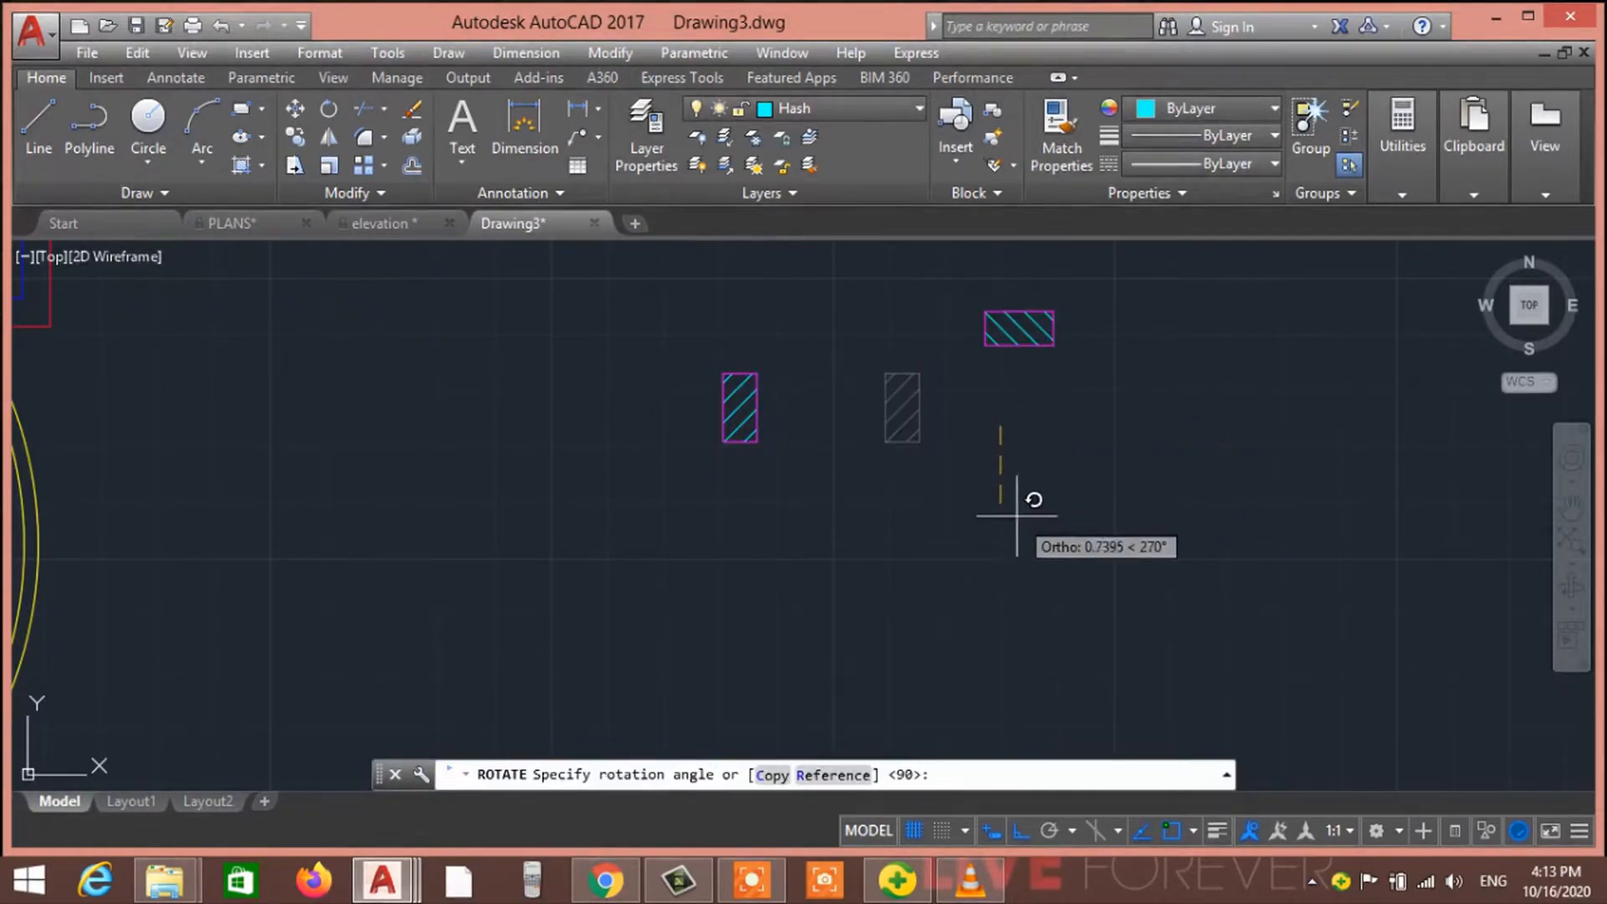
left_click(995, 553)
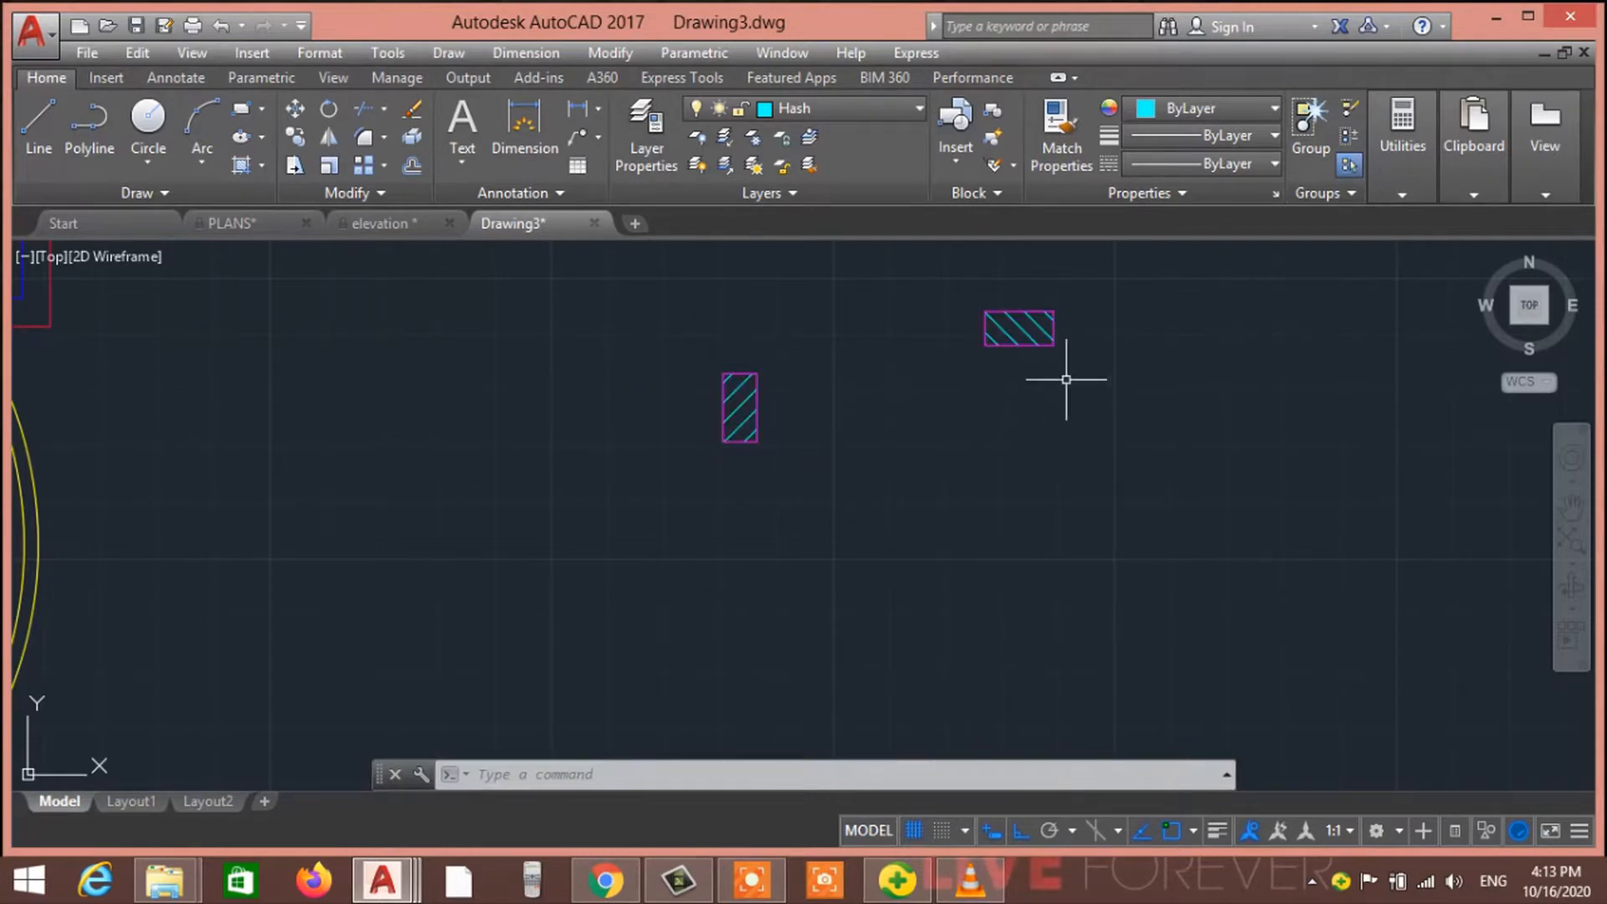
Examine the floor plan and compare it with the vertical and horizontal column blocks beside it
scroll(932, 449, "down", 2)
scroll(777, 442, "down", 4)
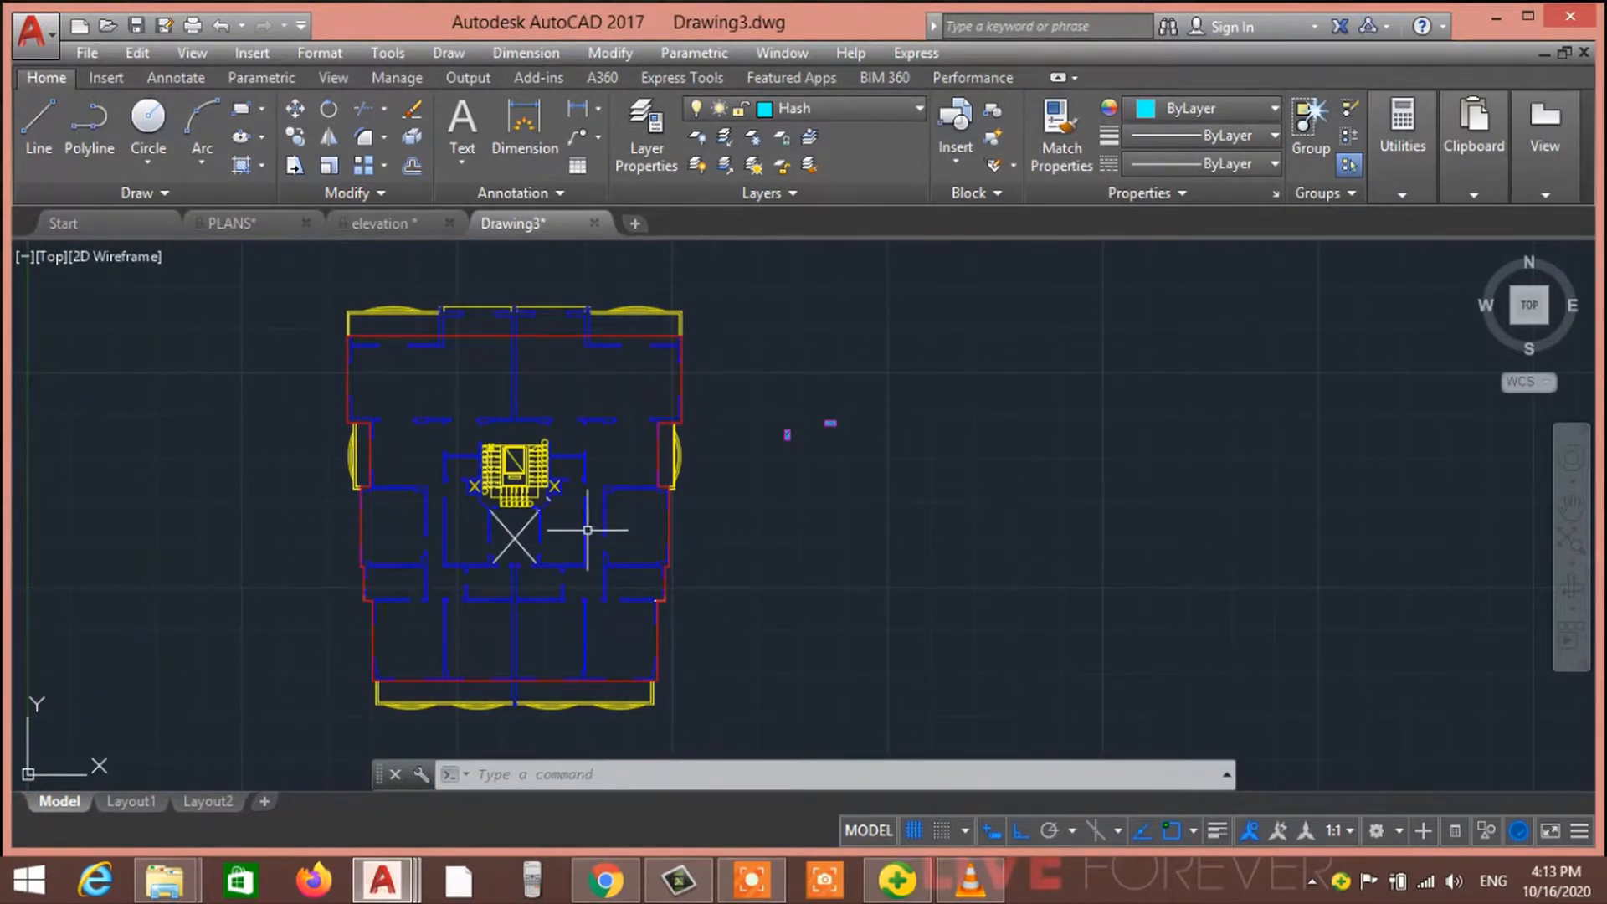
scroll(795, 428, "up", 6)
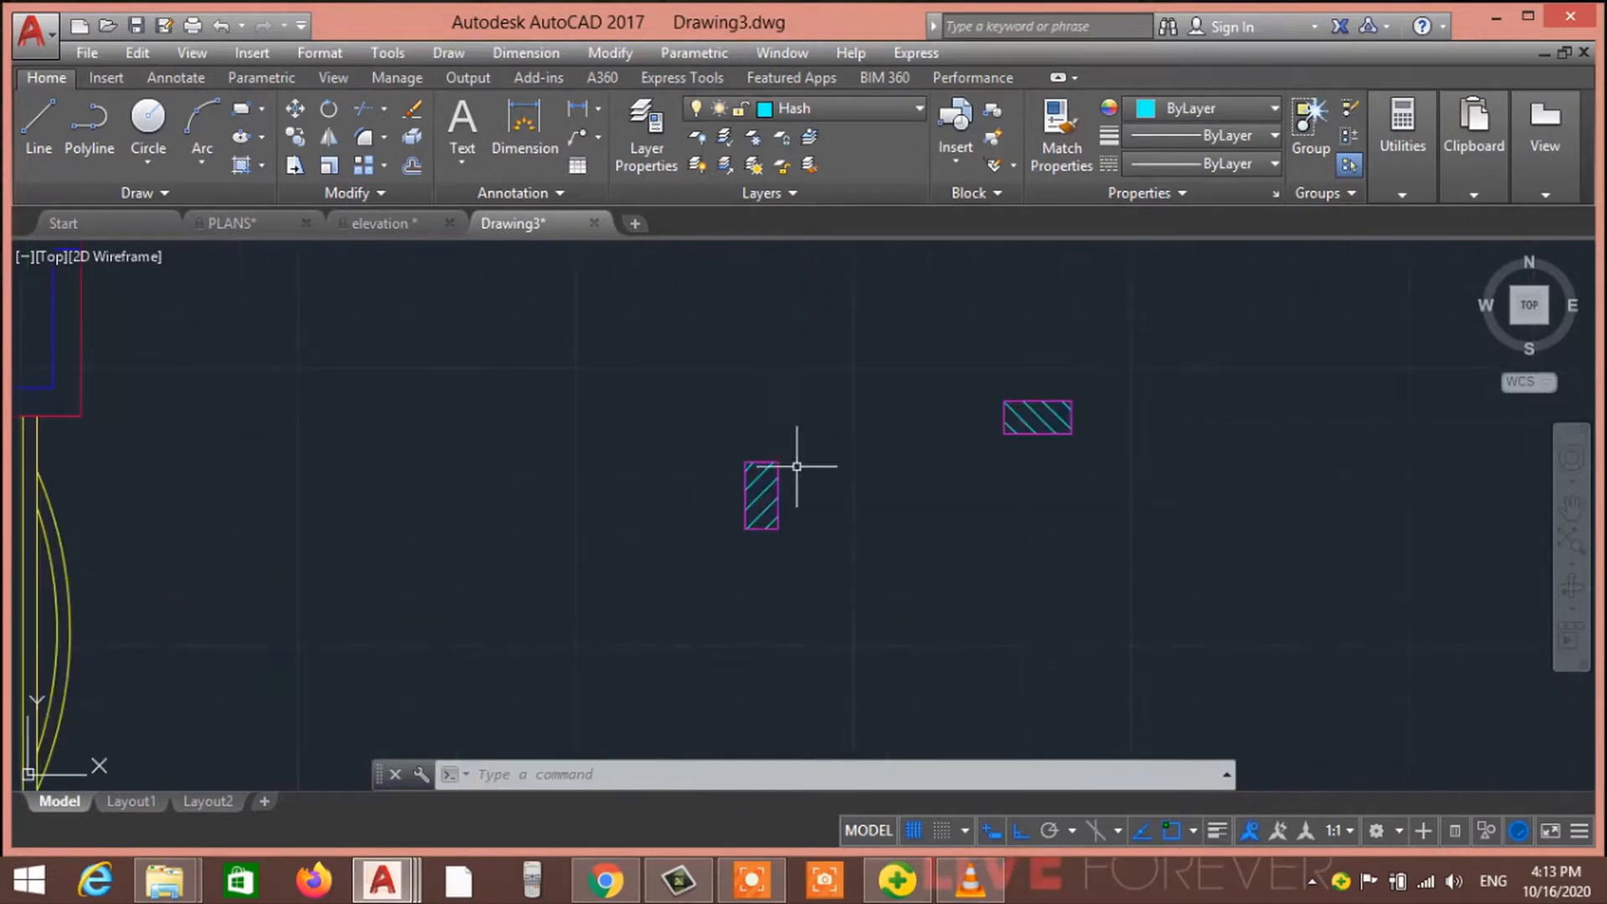
scroll(797, 466, "up", 2)
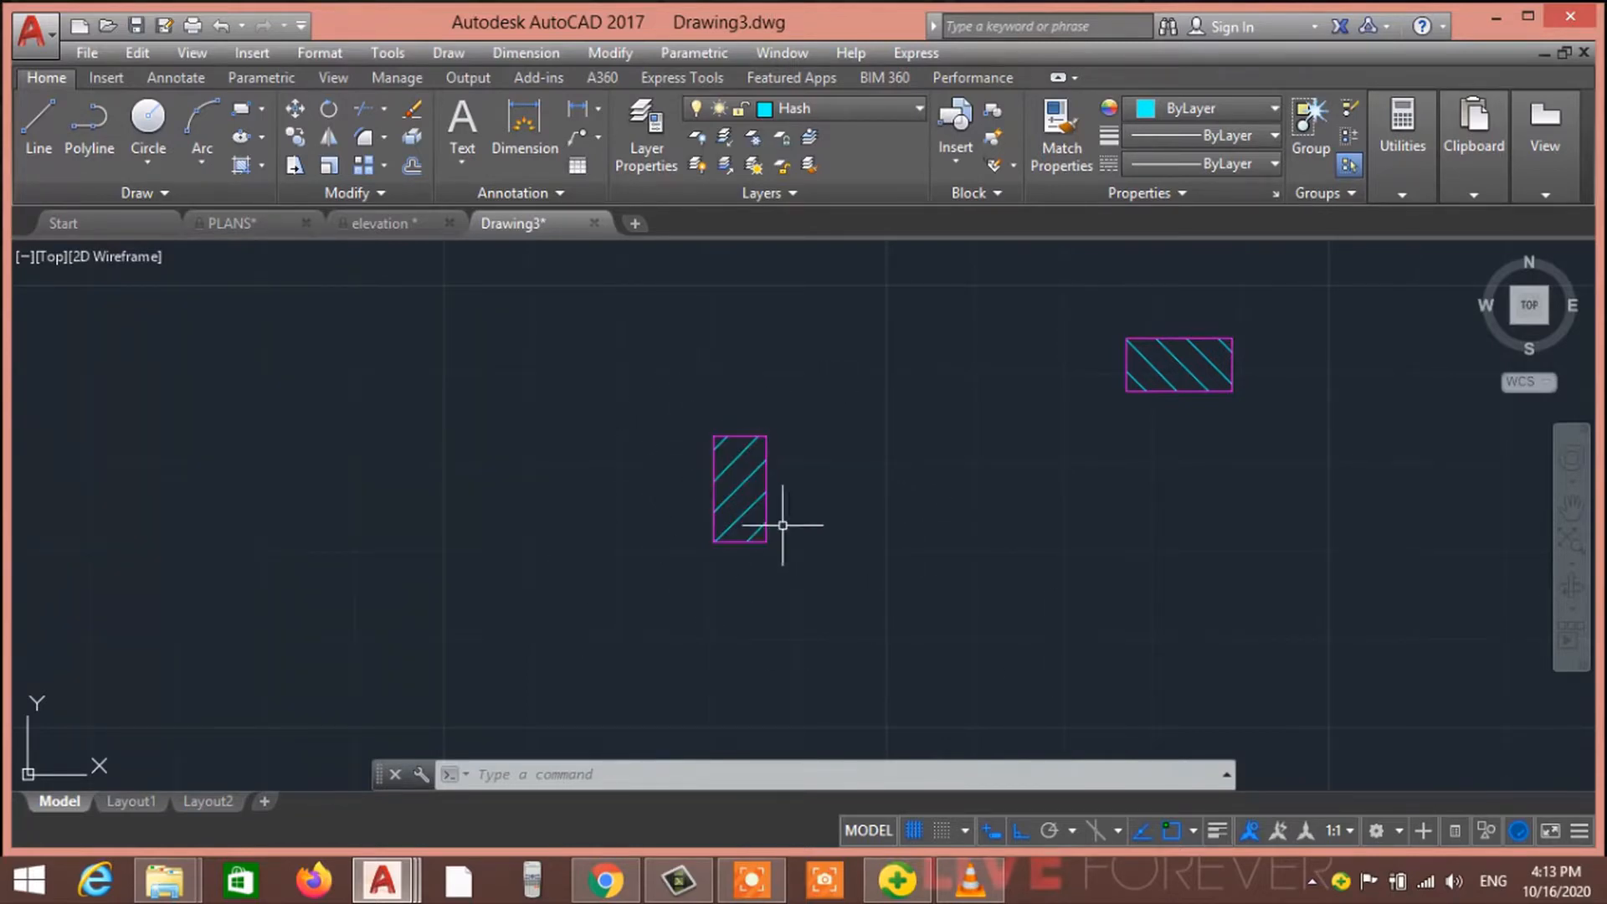
scroll(359, 495, "down", 3)
middle_click_drag(362, 496, 1117, 483)
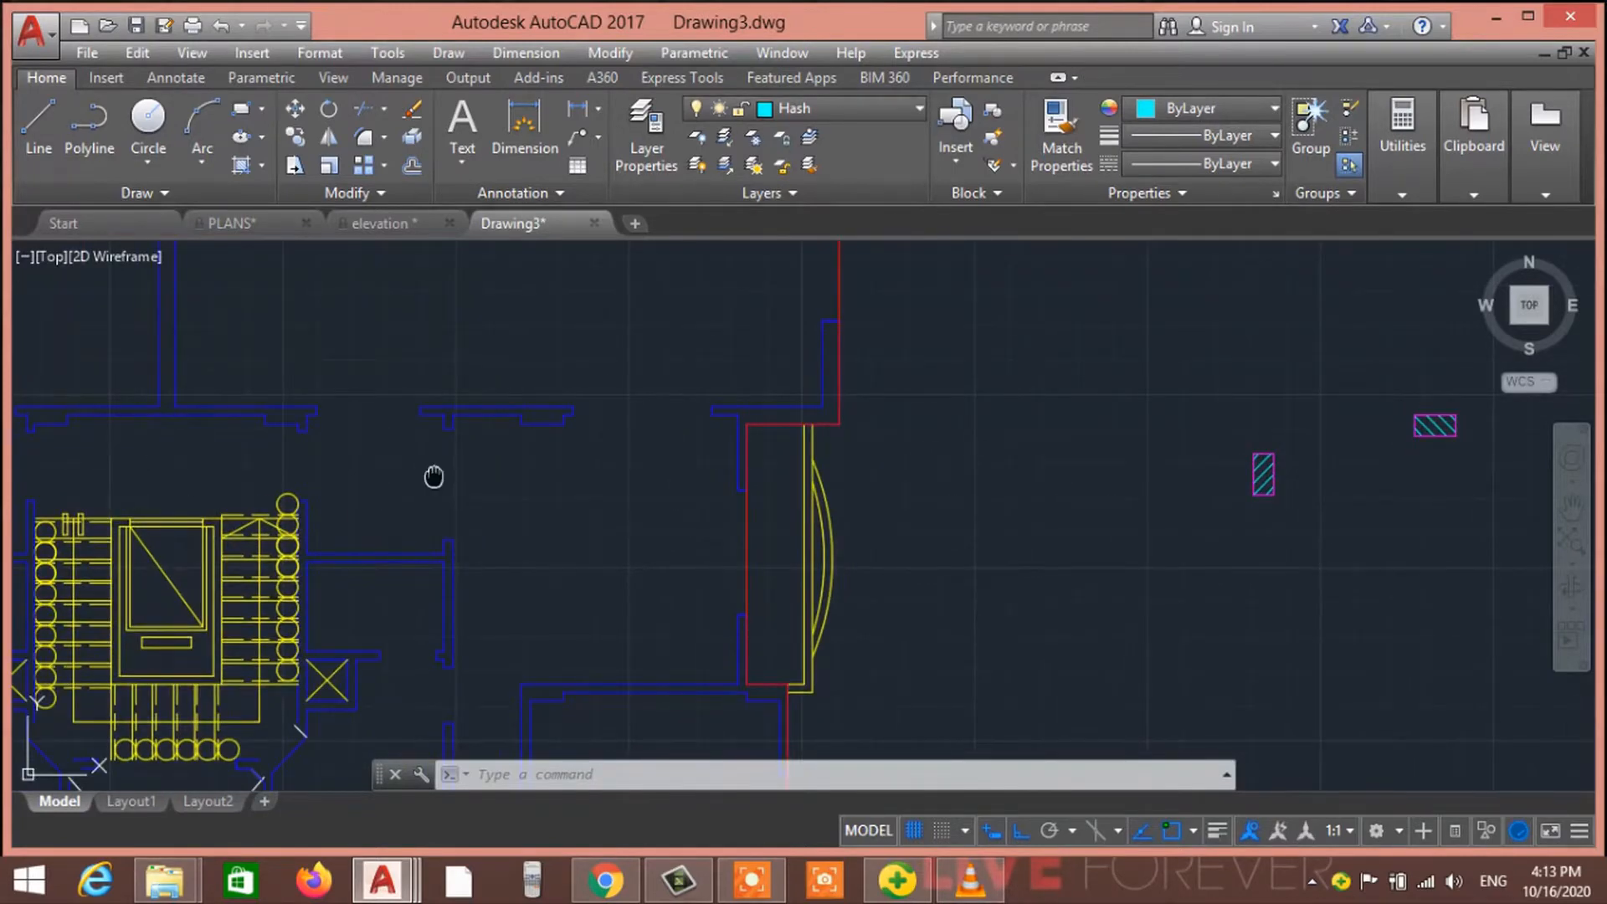
middle_click_drag(434, 476, 853, 515)
scroll(634, 440, "down", 4)
middle_click_drag(748, 654, 151, 526)
Open the vertical Col block for in-place editing with all nested objects selected automatically
scroll(388, 391, "up", 2)
scroll(421, 376, "up", 4)
middle_click_drag(422, 376, 256, 717)
left_click(397, 500)
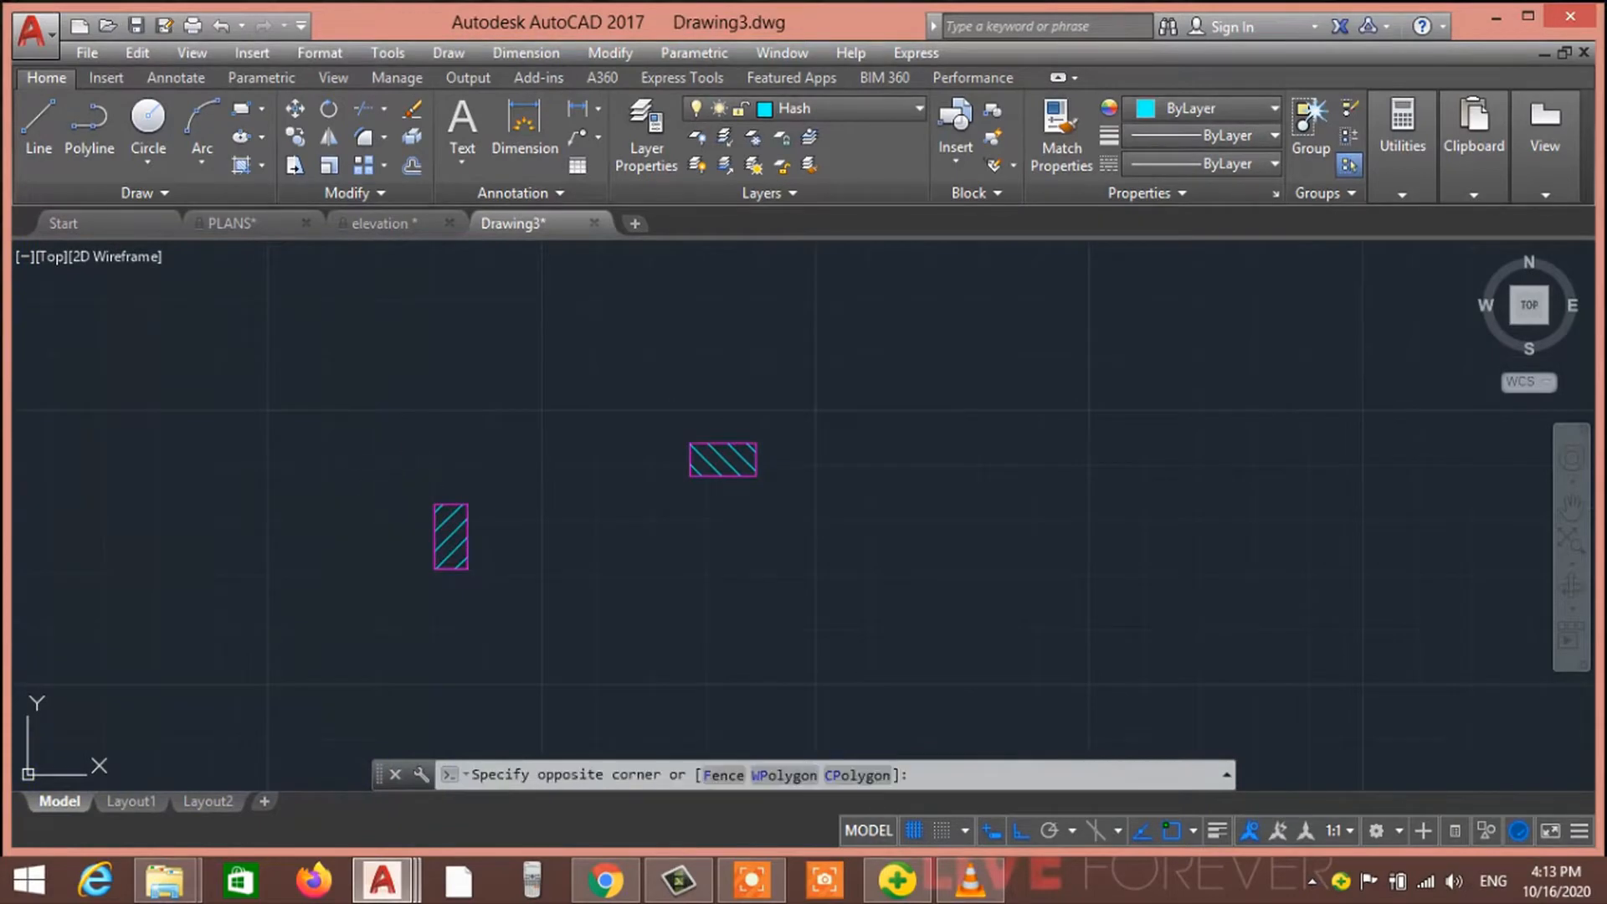
left_click(592, 656)
right_click(463, 542)
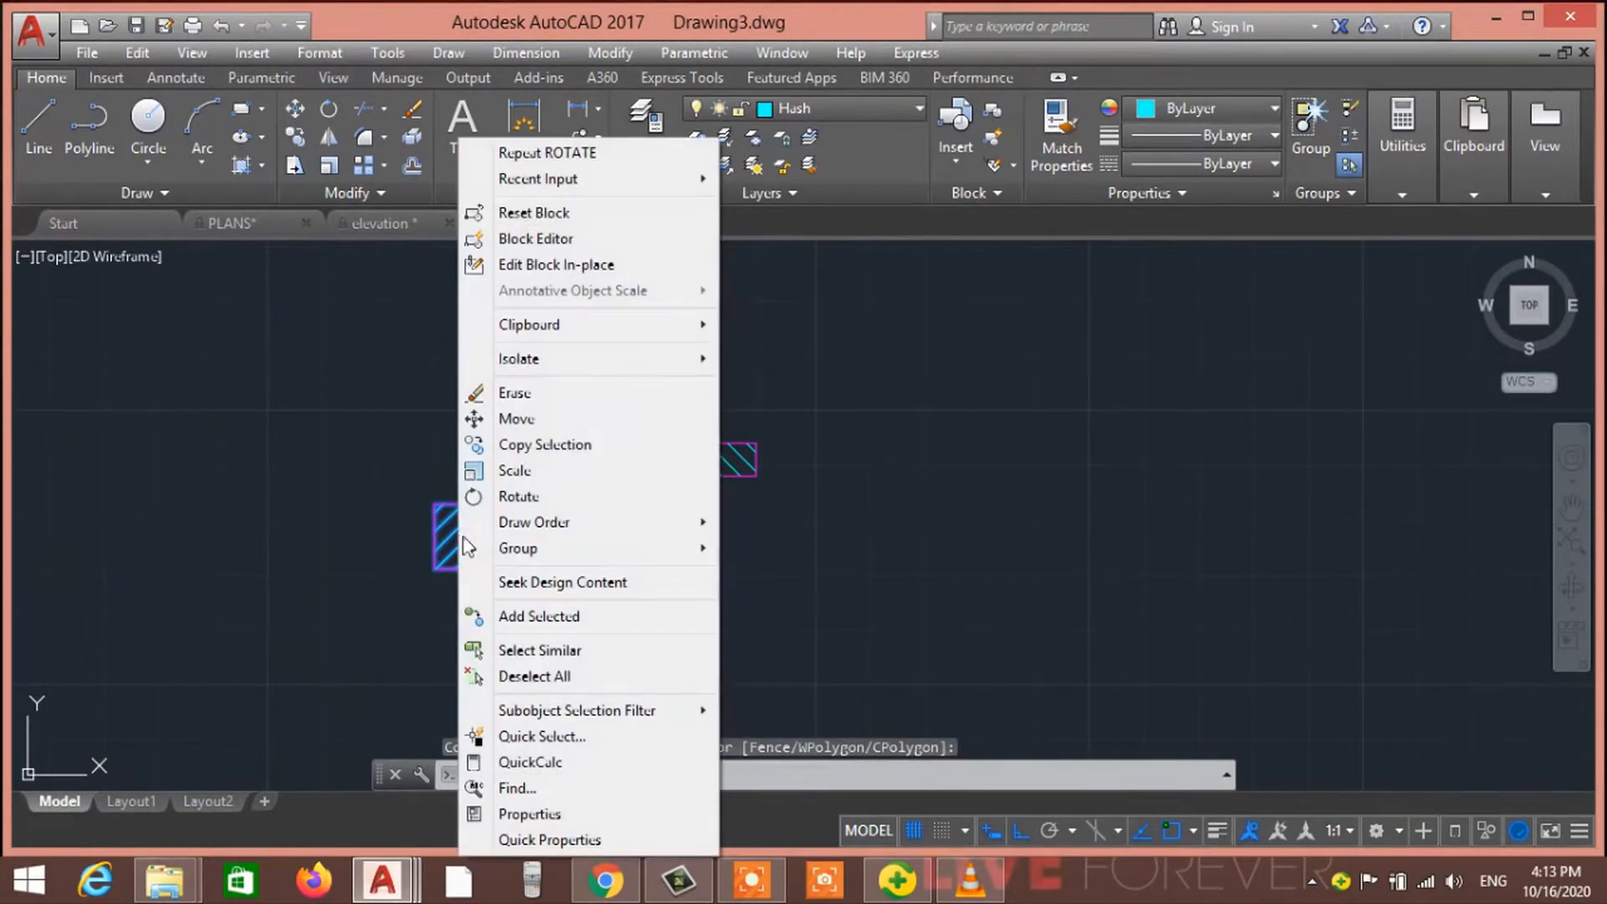
left_click(639, 265)
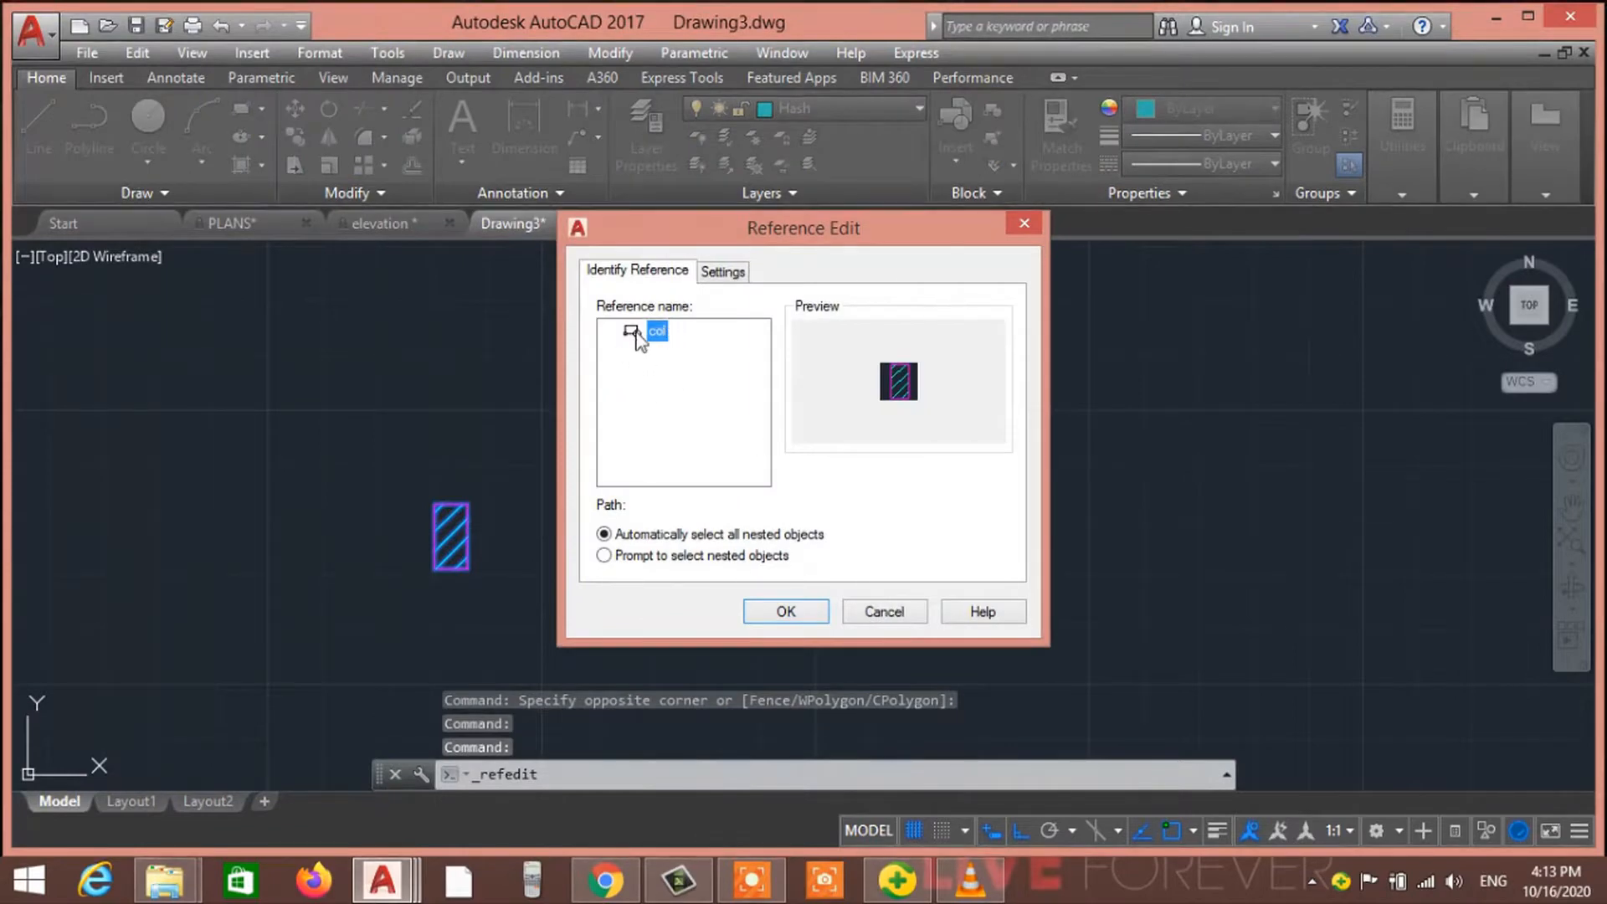
left_click(791, 617)
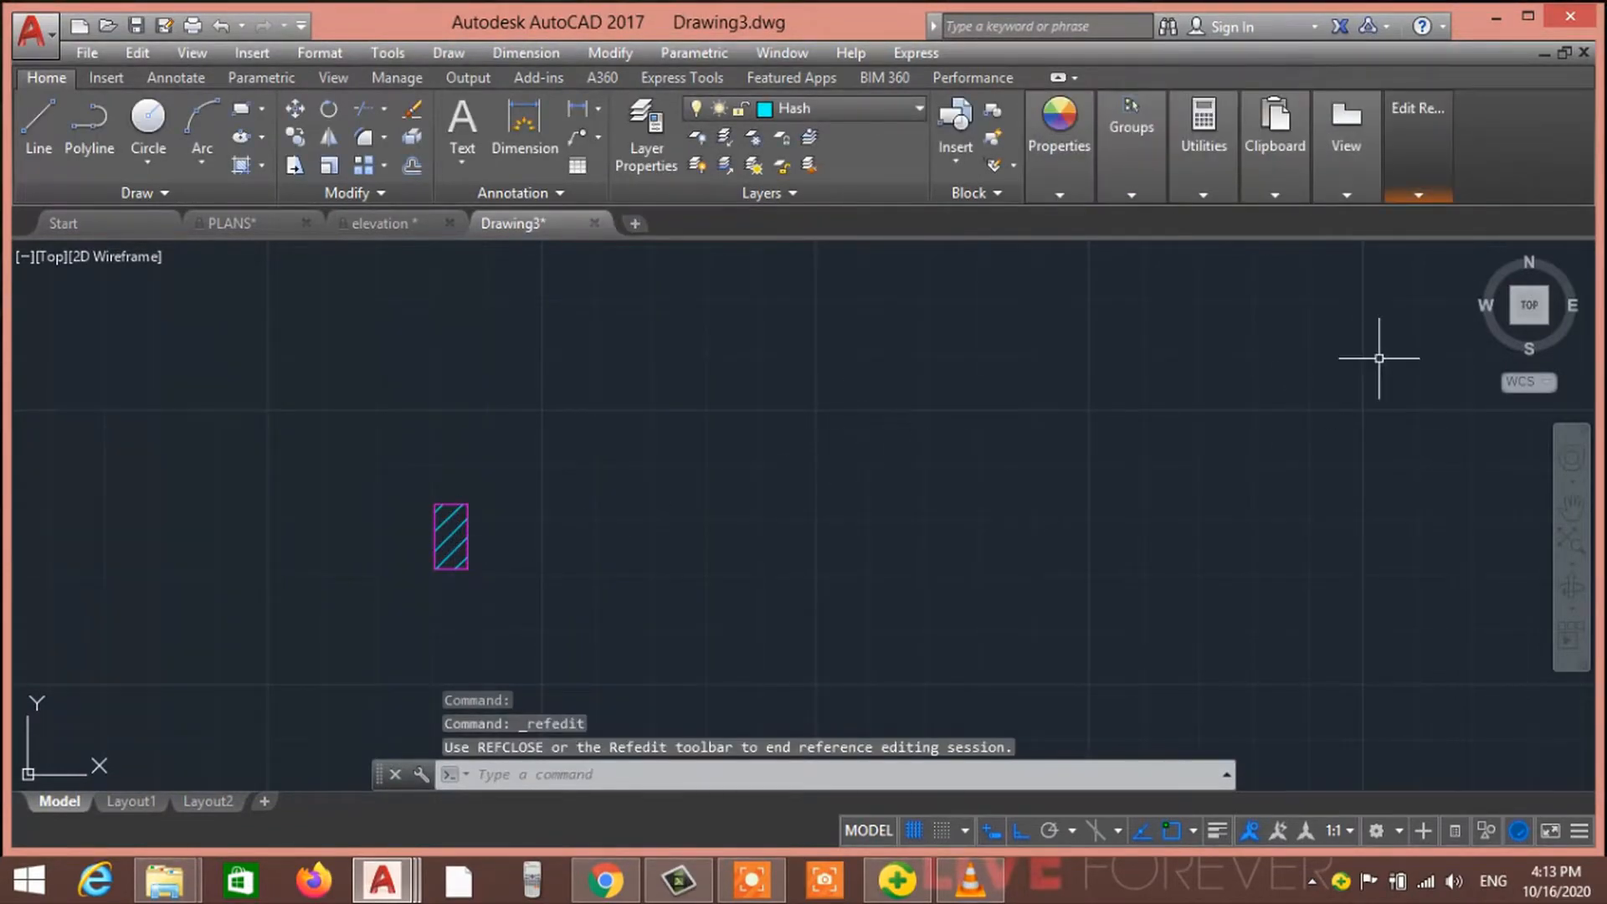
Stretch the column rectangle's top edge up by 0.1 and its right edge outward by 0.1
scroll(452, 502, "up", 5)
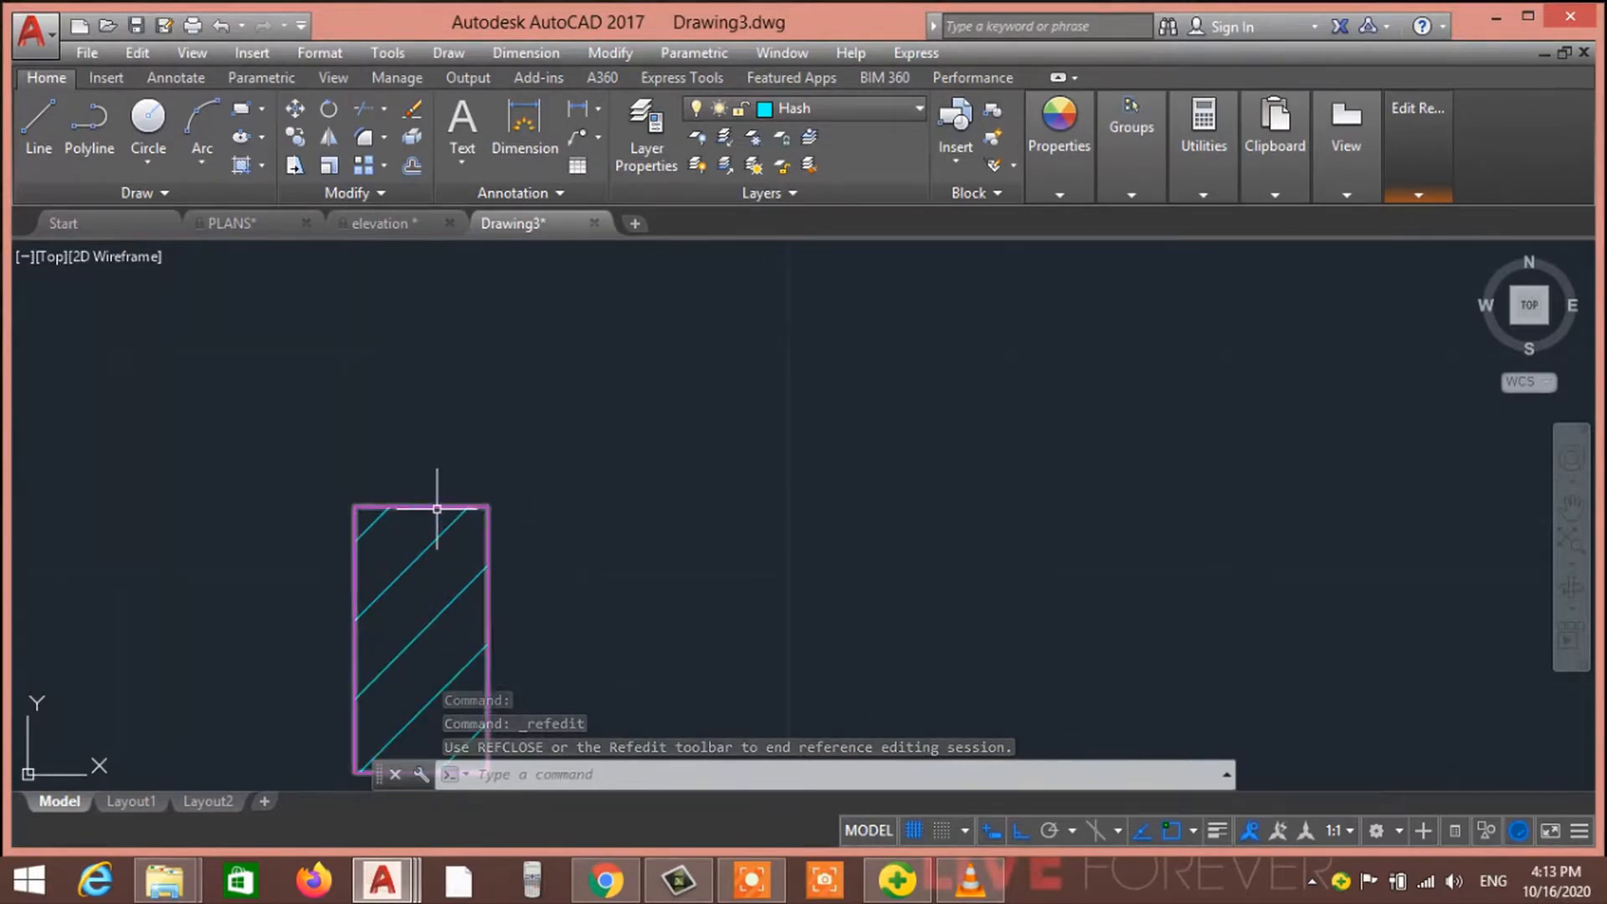
left_click(467, 586)
left_click(421, 507)
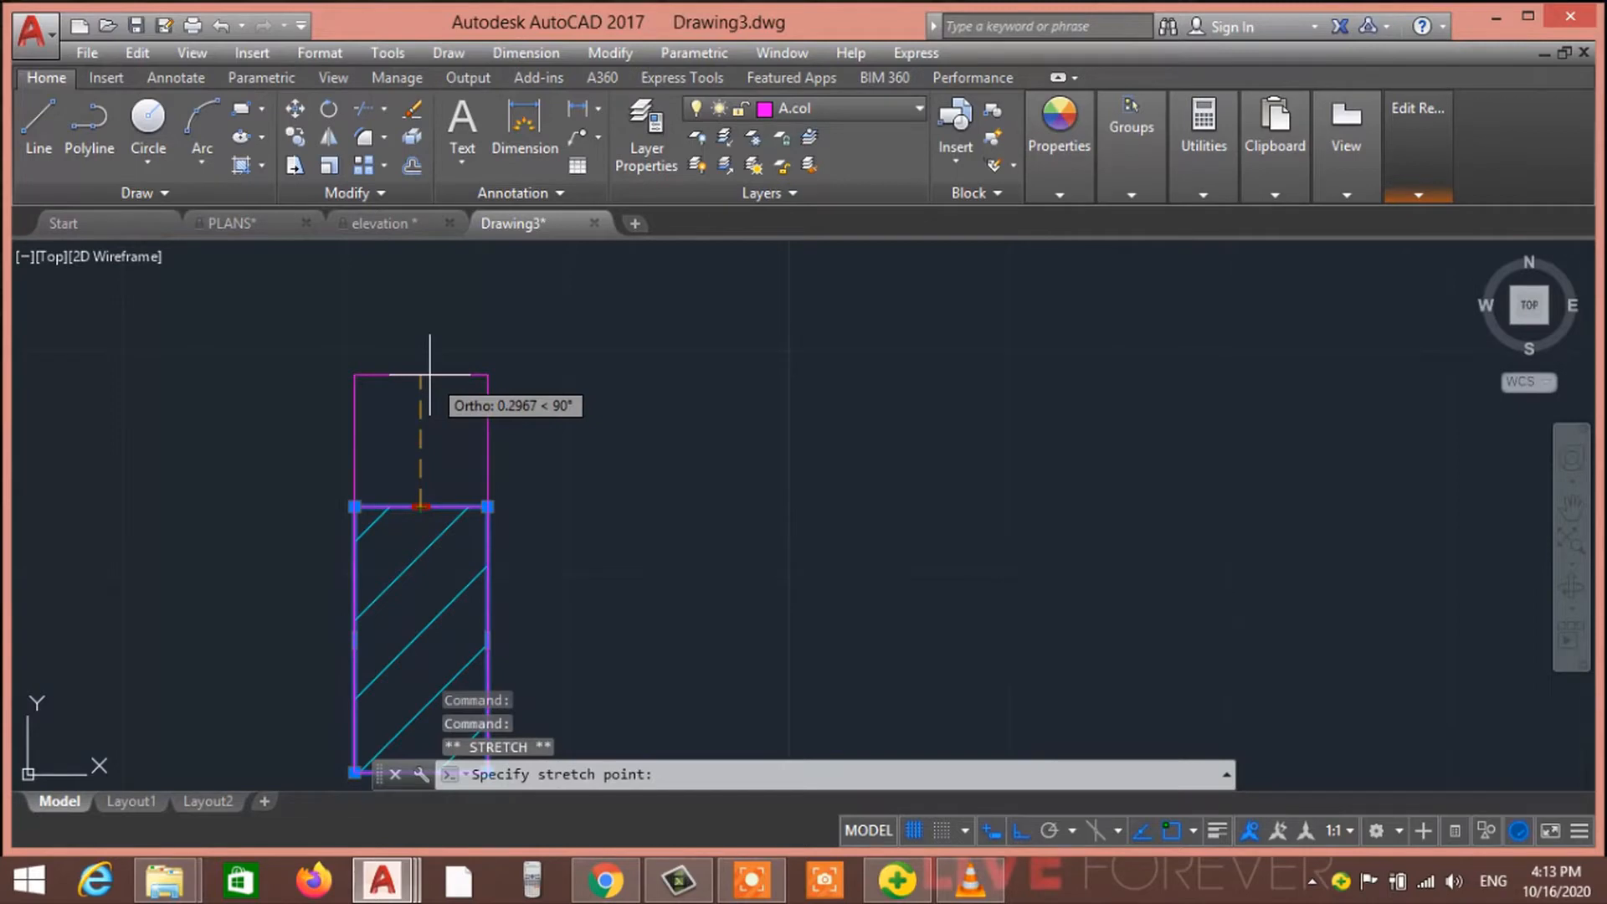
type("0.1")
key("Return")
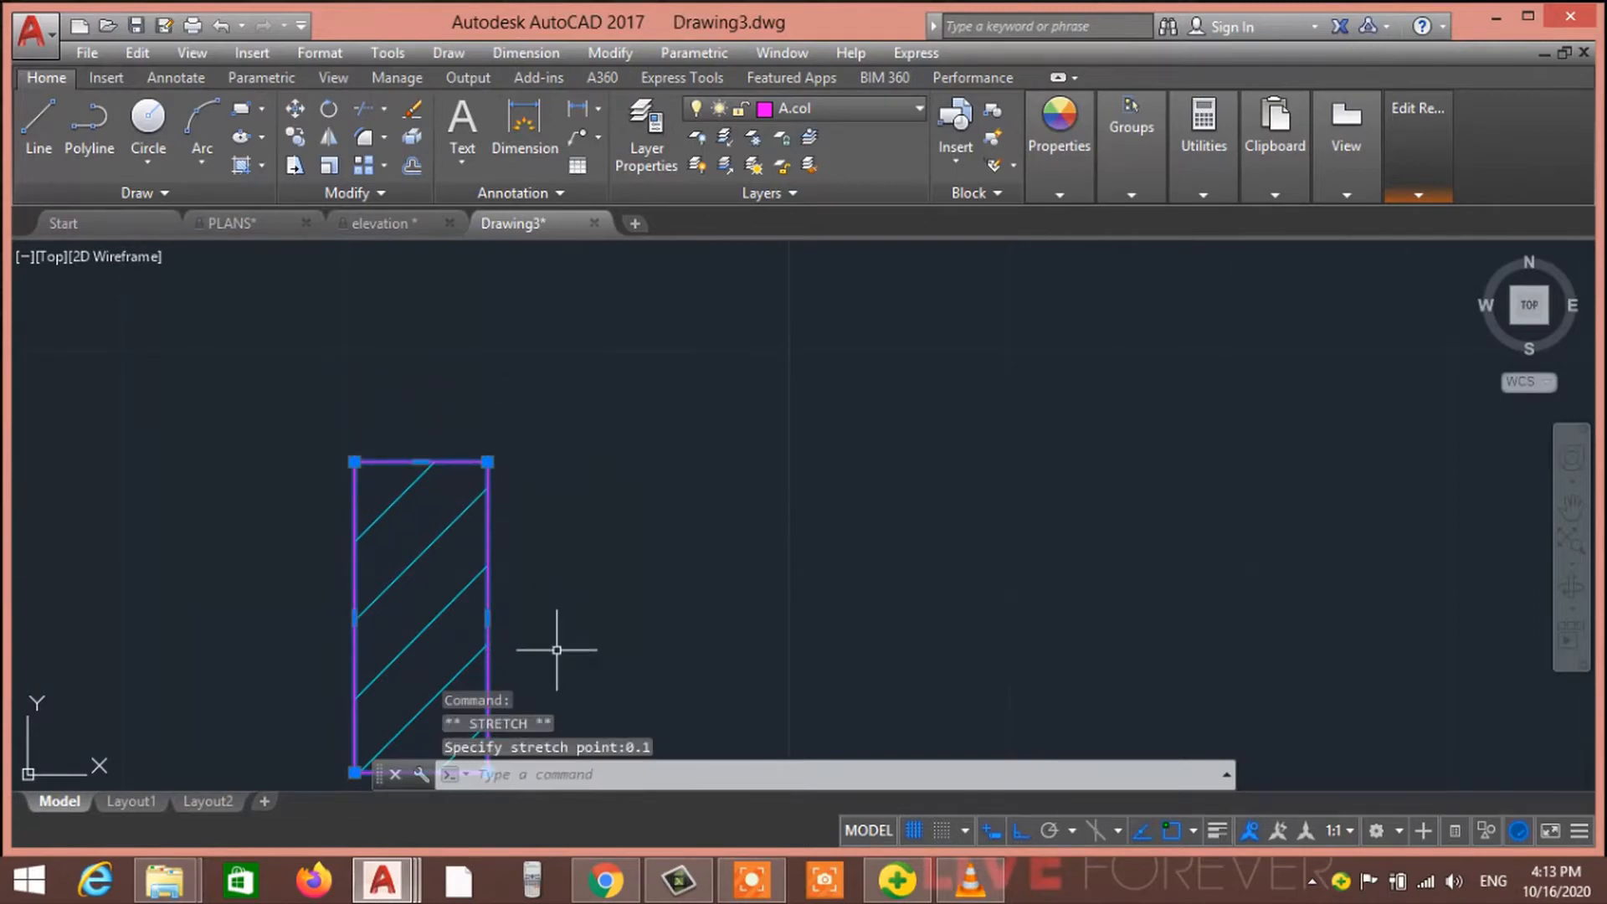
middle_click_drag(557, 649, 467, 563)
left_click(399, 529)
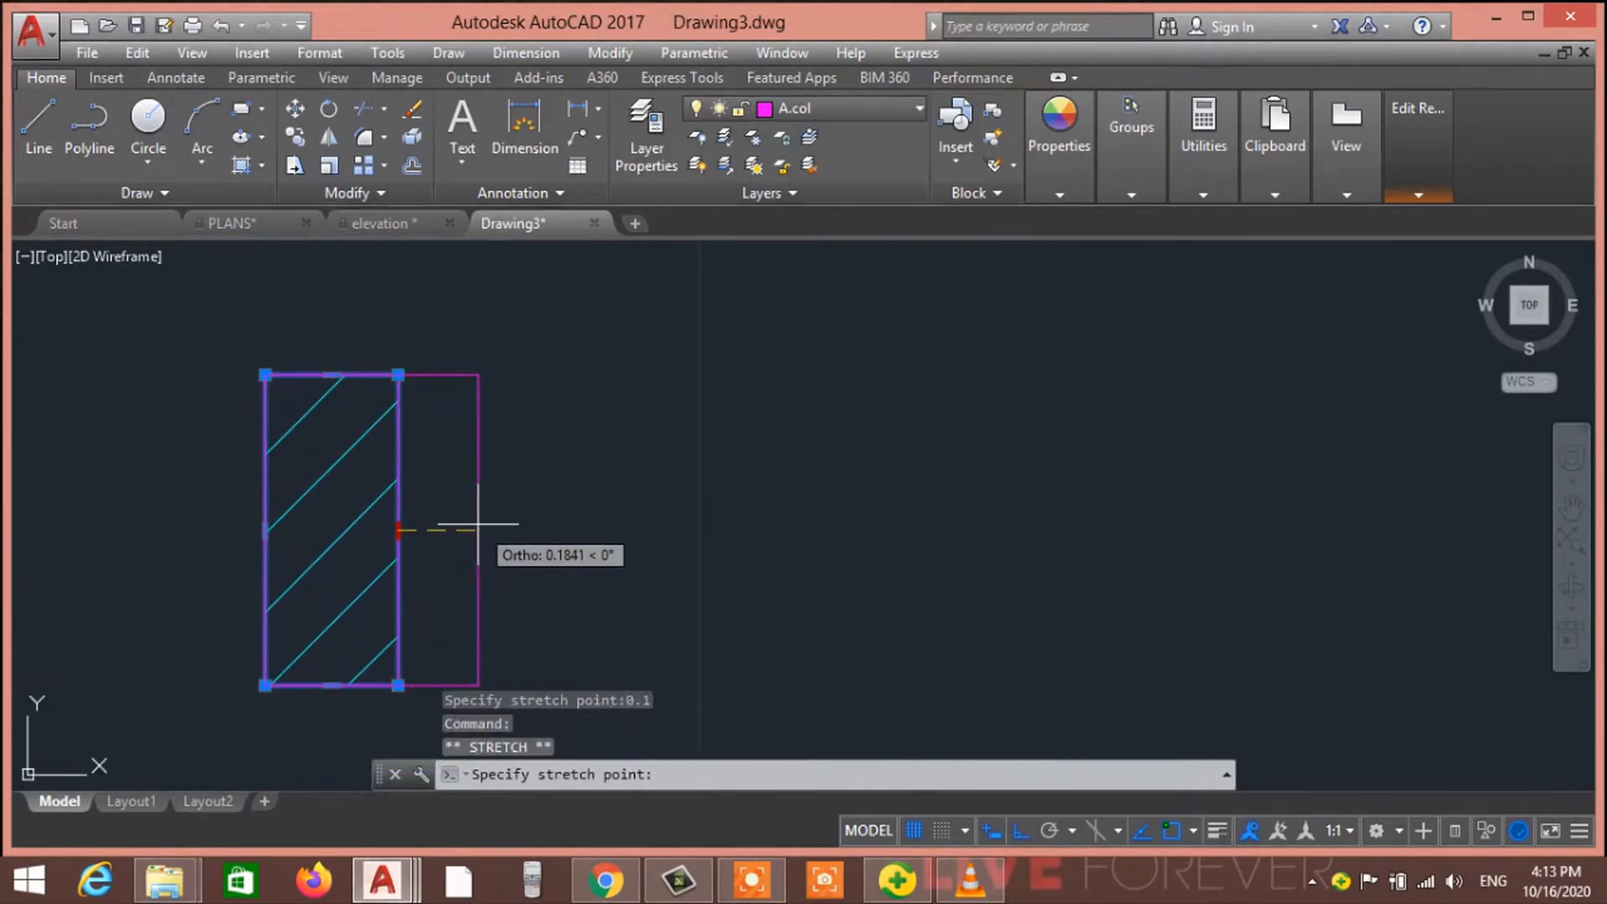
type("0.1")
key("Return")
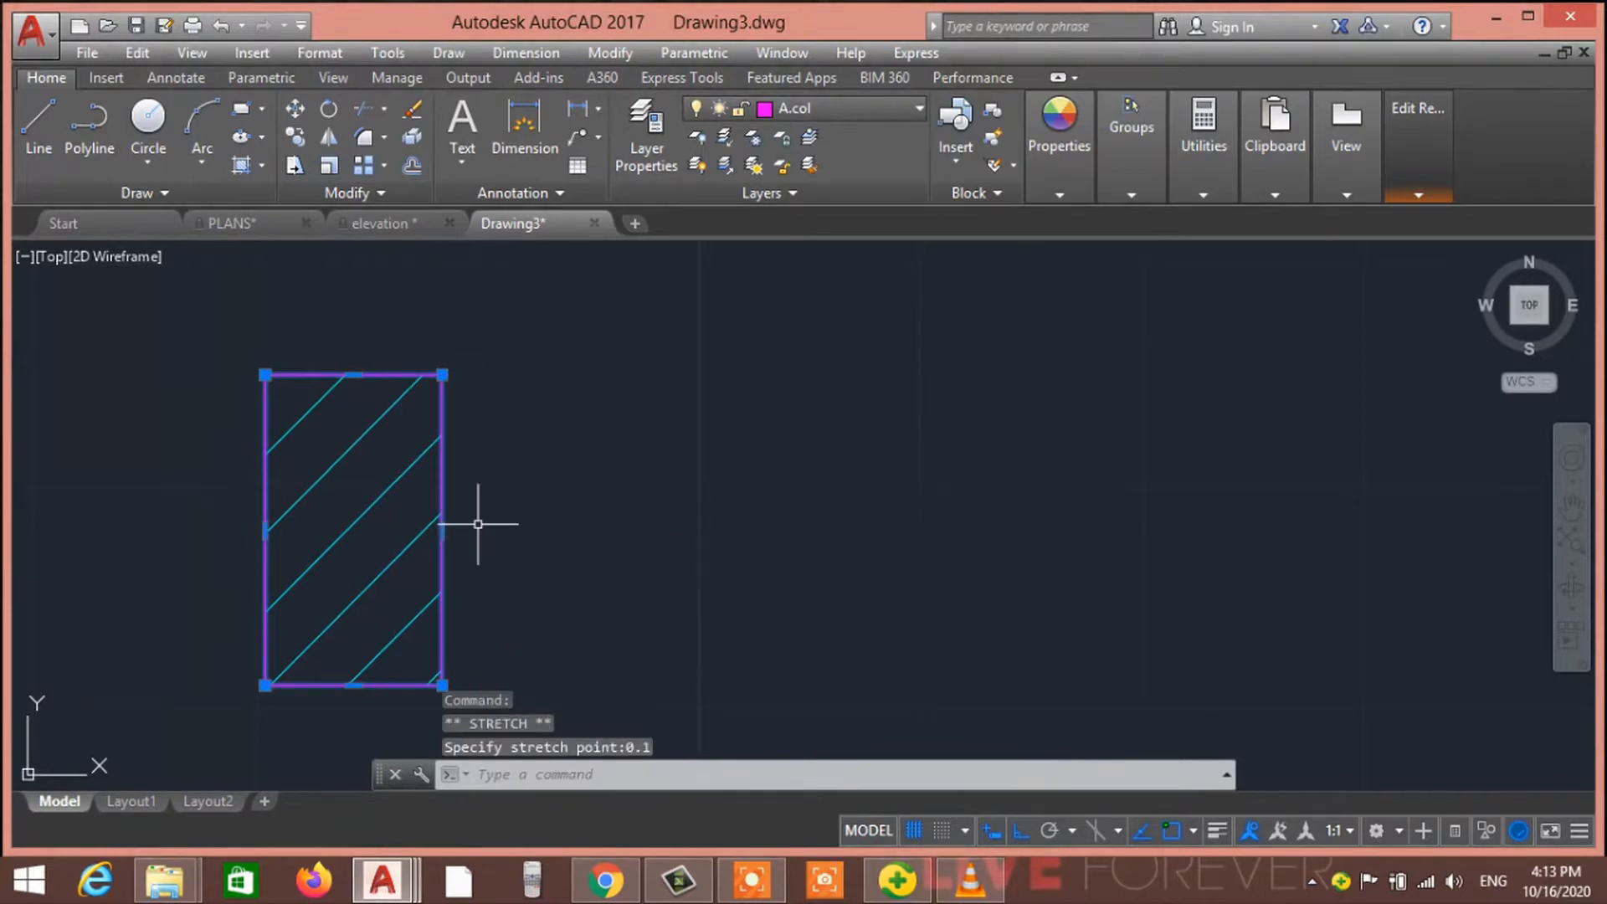
Save the in-place edits back to the Col block definition
mouse_move(441, 375)
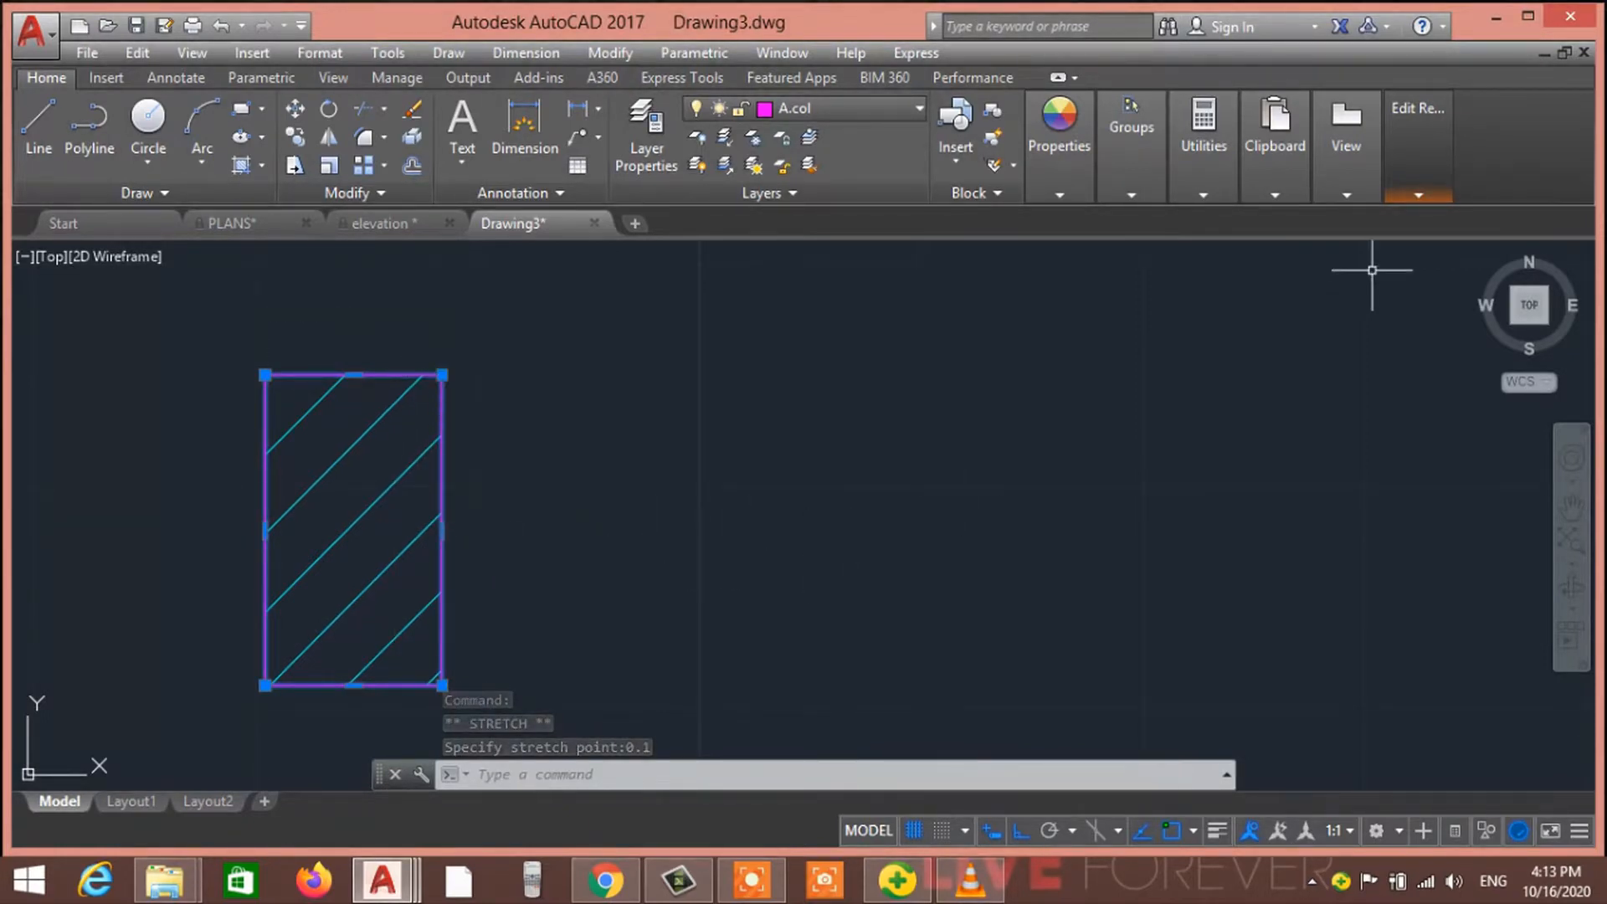
mouse_move(1404, 151)
left_click(1324, 259)
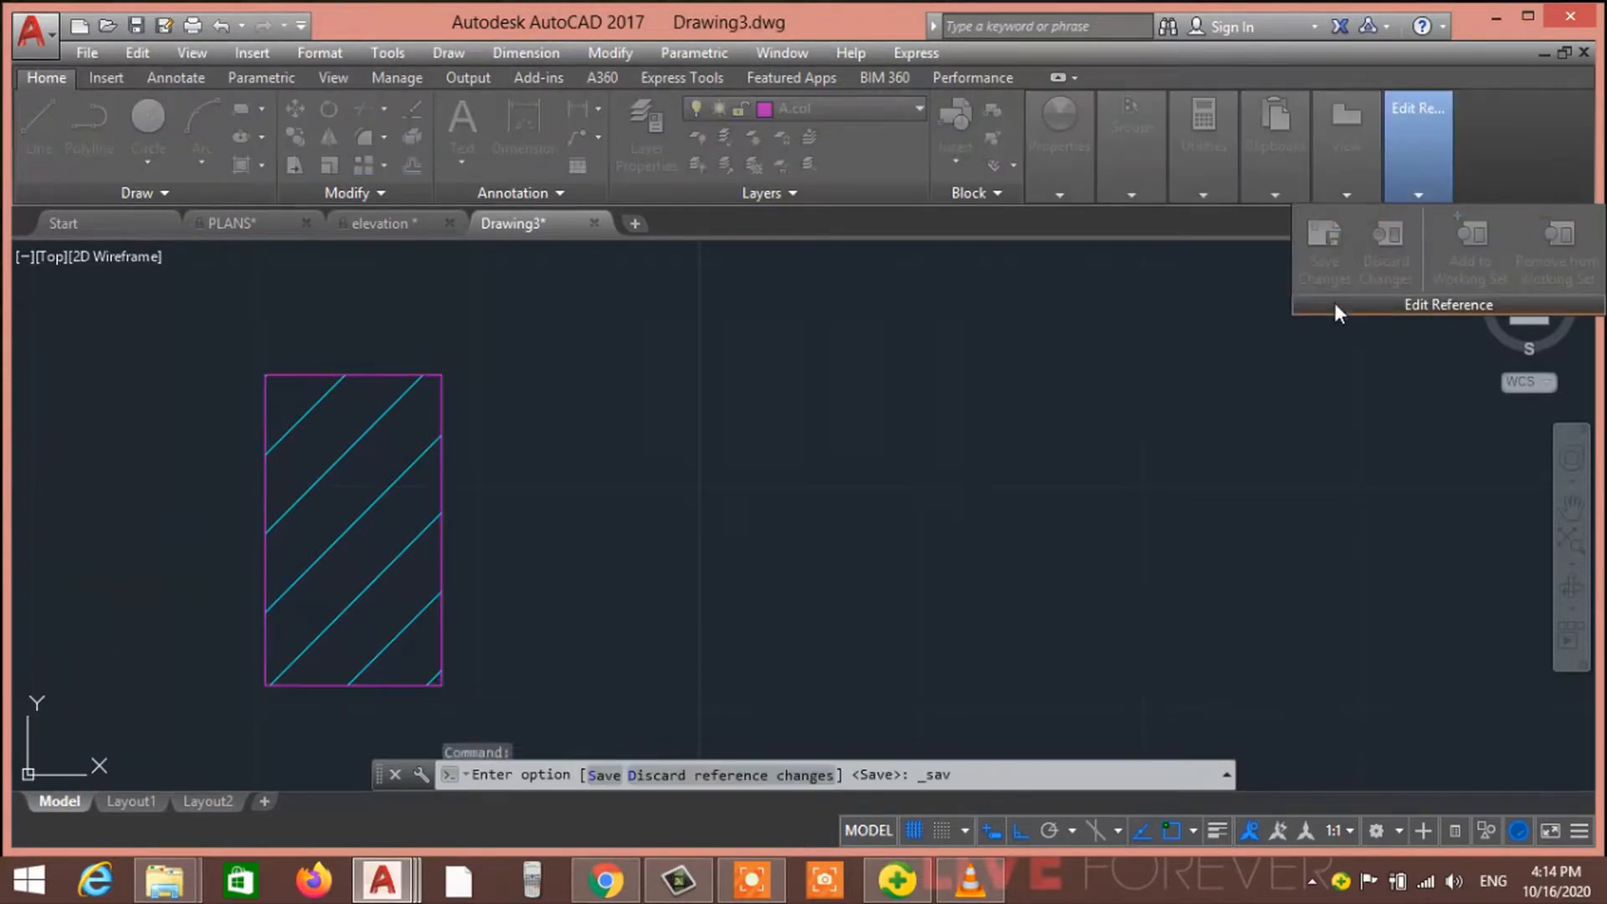
left_click(810, 509)
scroll(1016, 466, "down", 4)
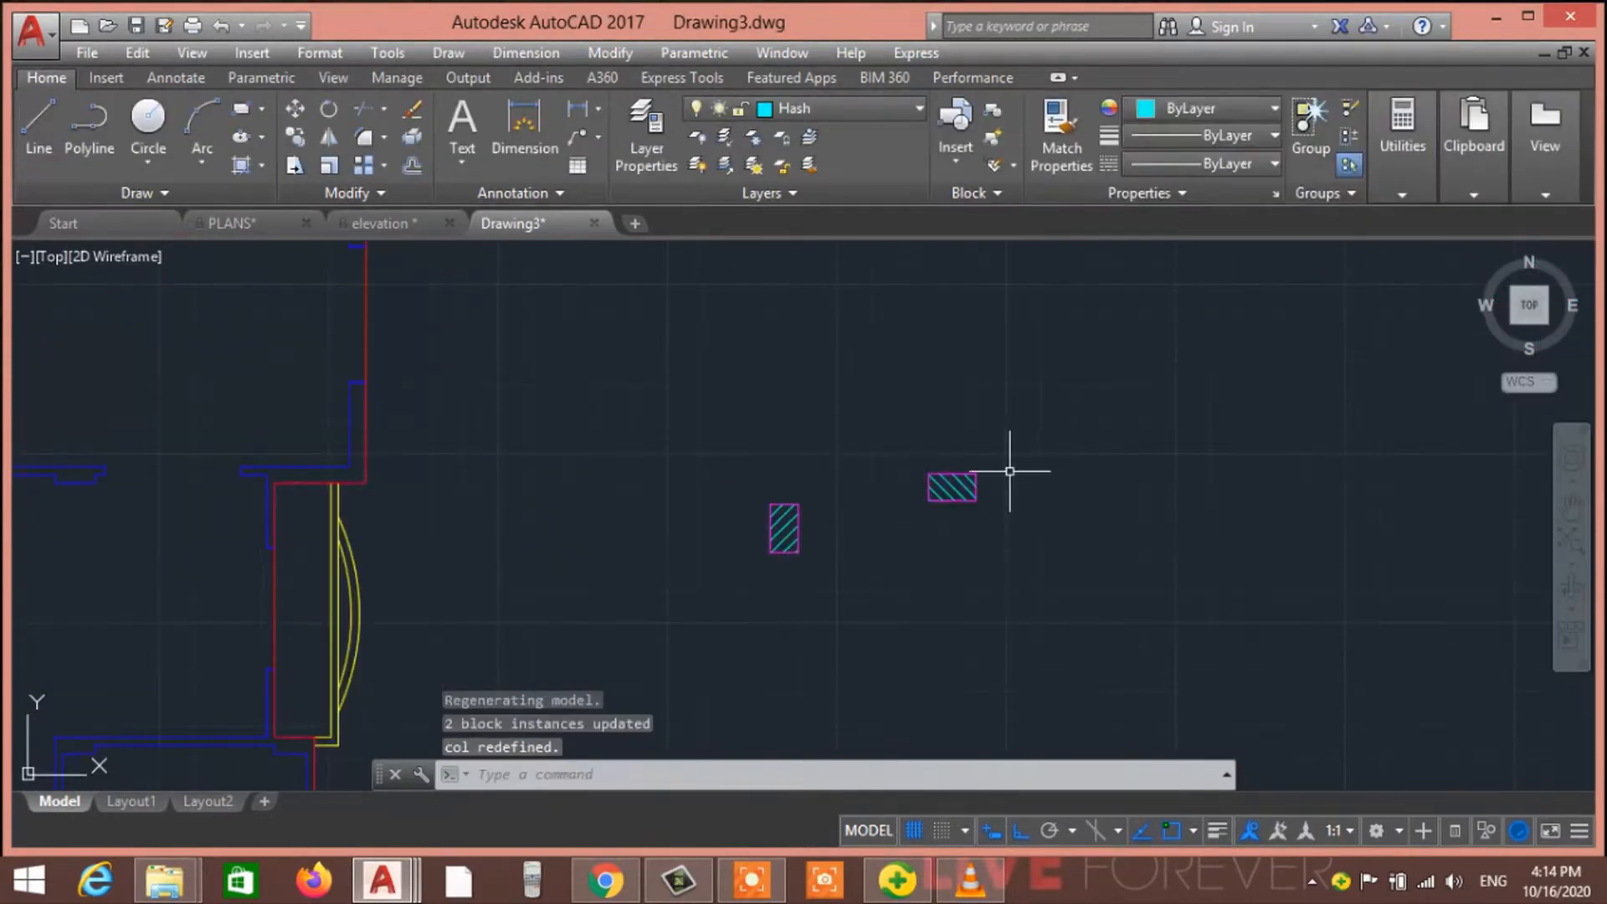
Measure the length and width of the horizontal column block
scroll(960, 493, "up", 6)
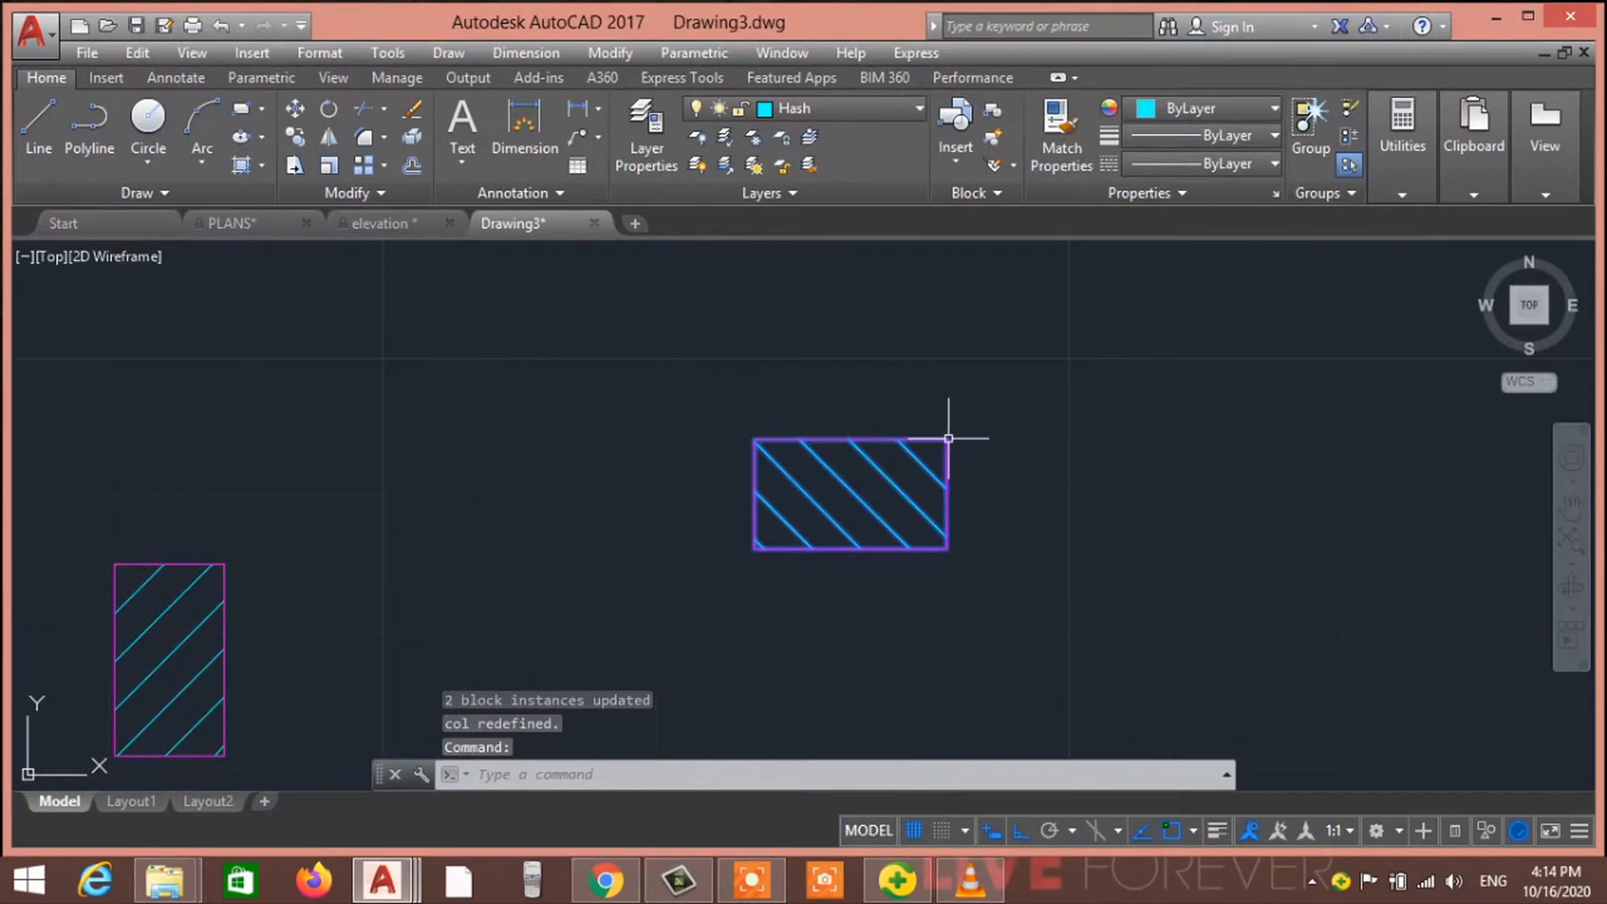
left_click(884, 434)
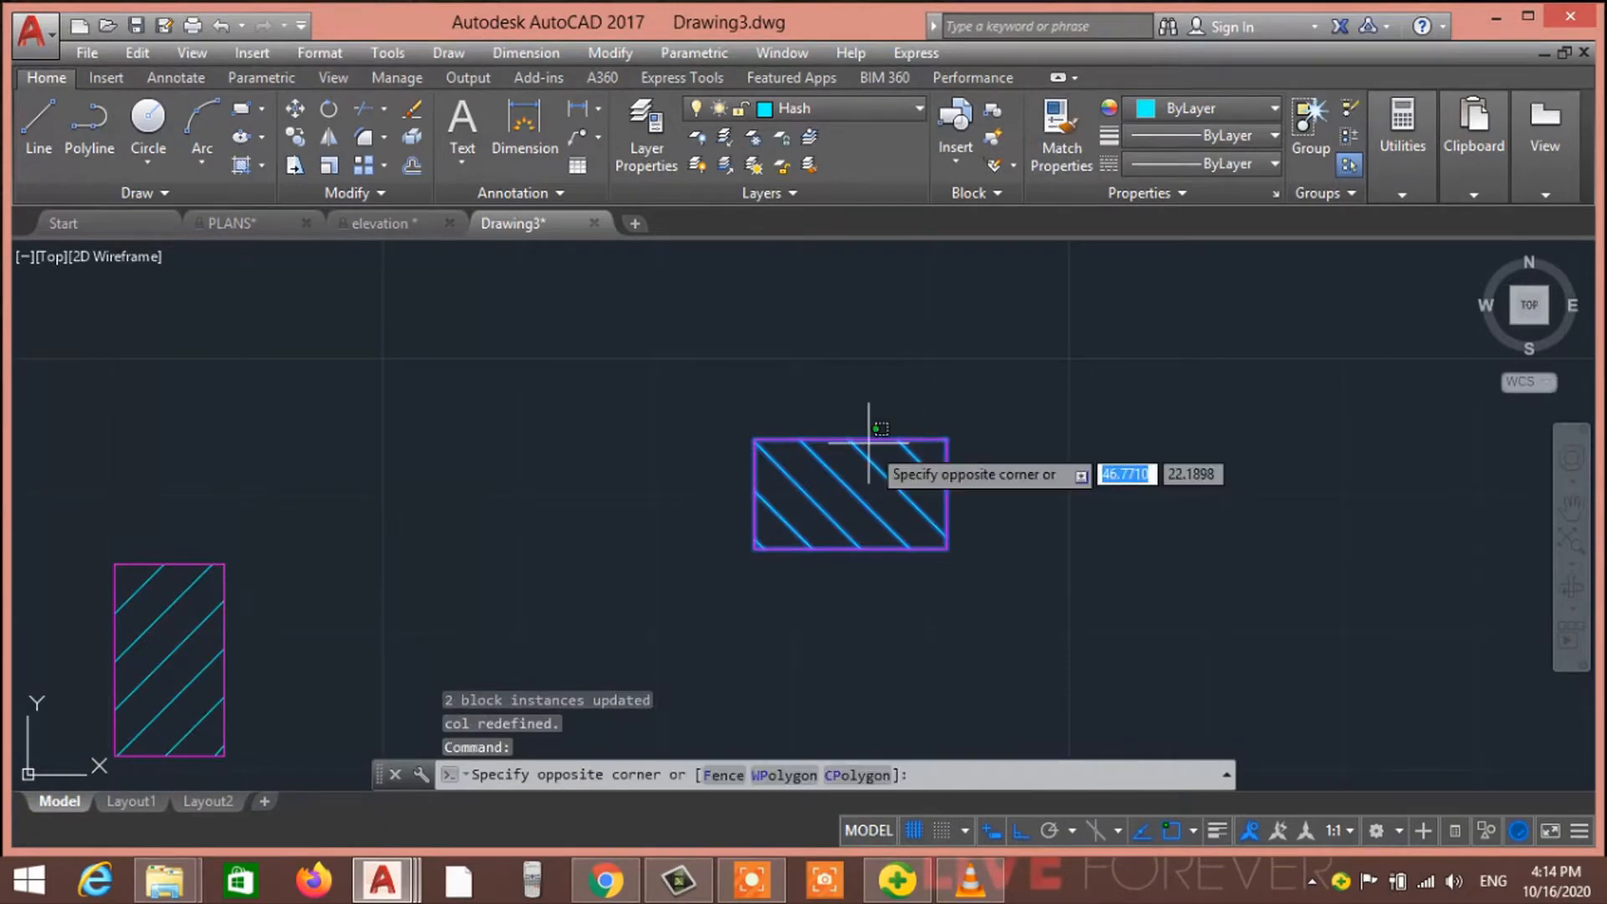
type("di")
key("Return")
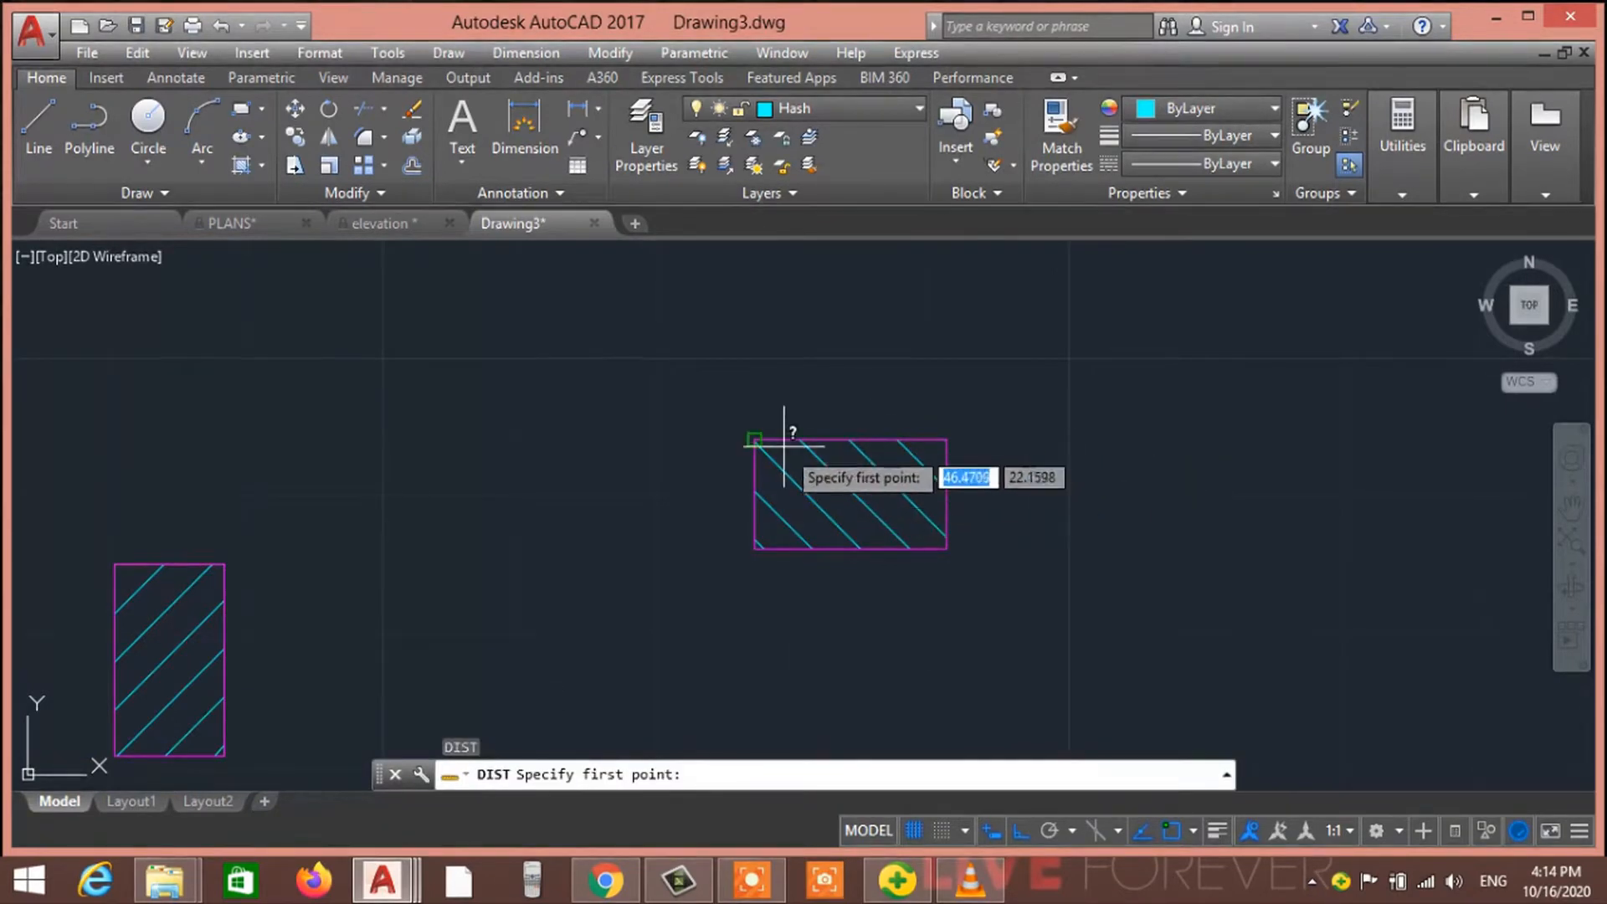
left_click(755, 439)
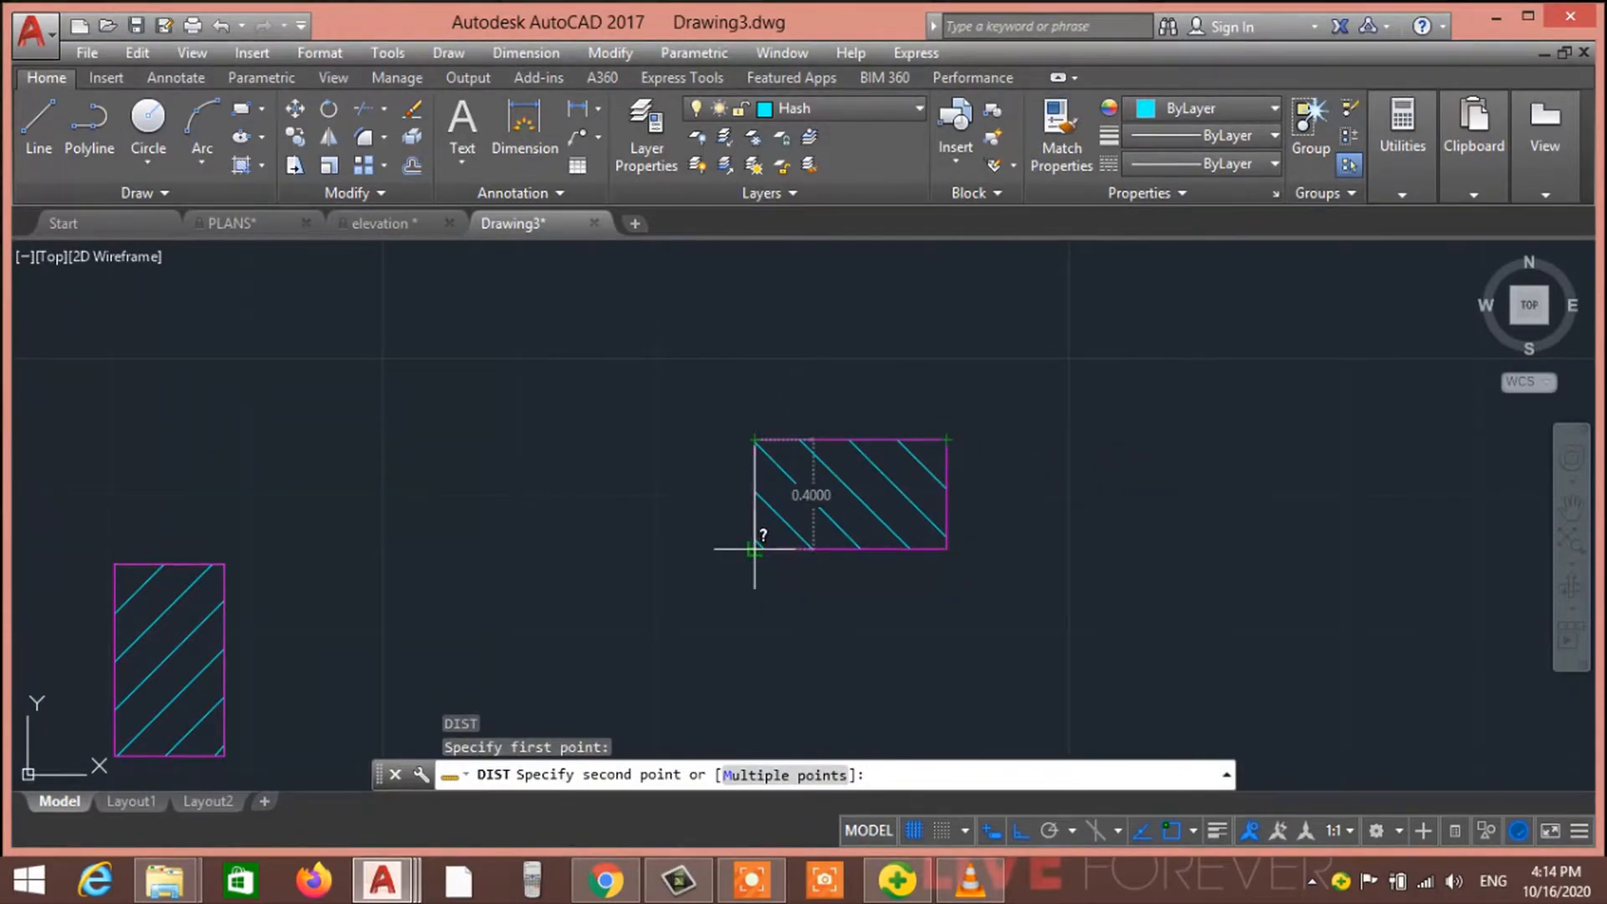
key("Escape")
key("Escape")
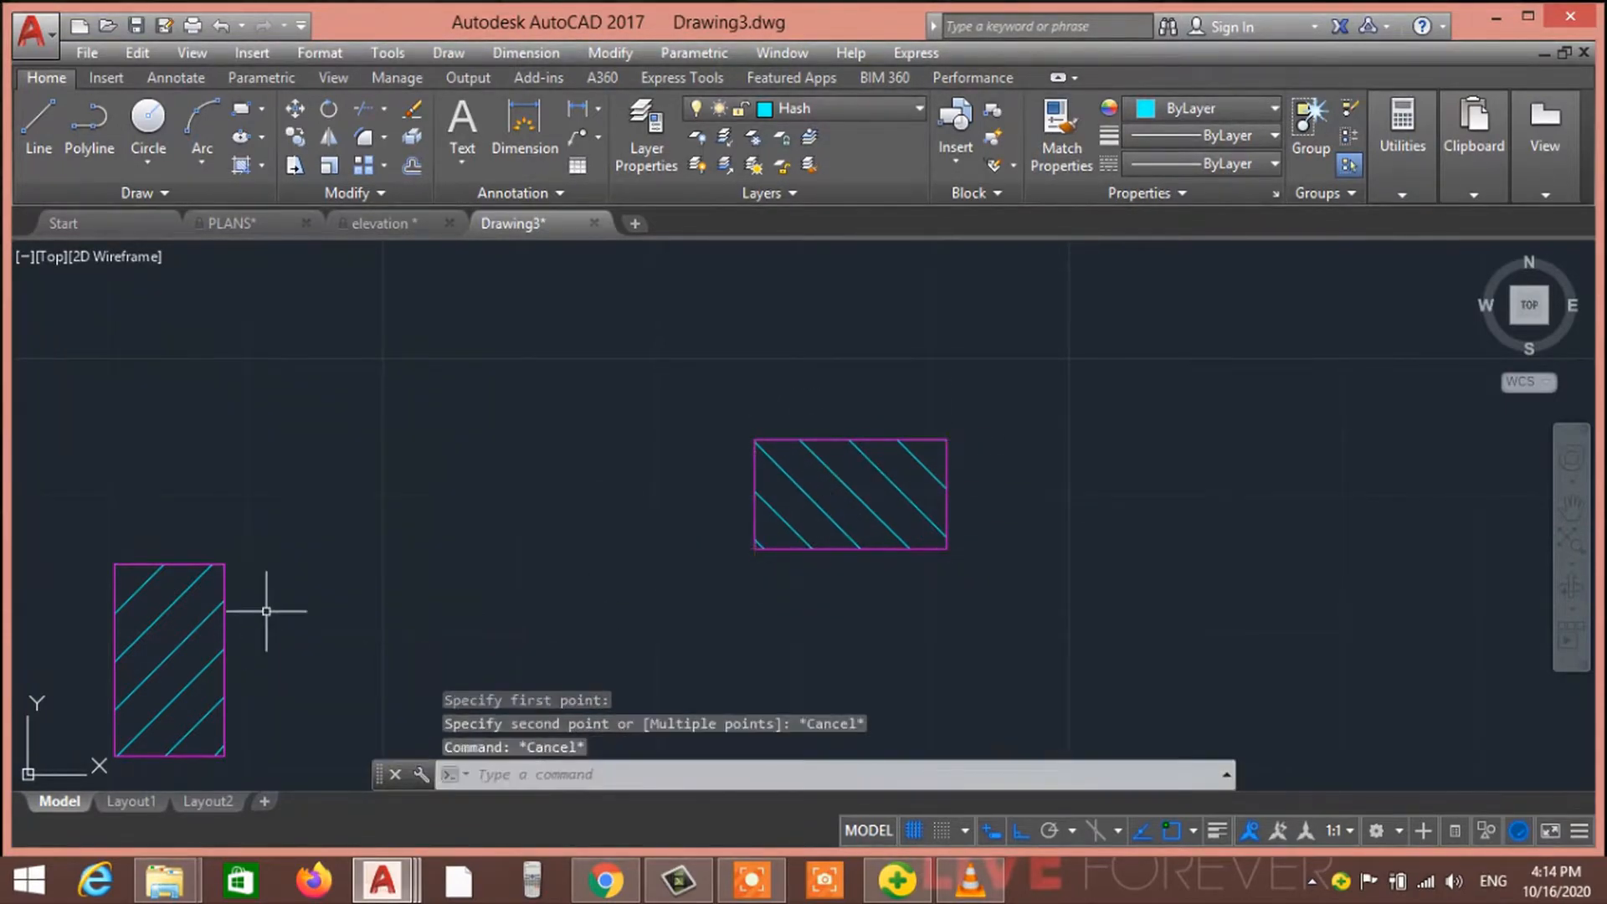
Undo the saving of the Col block changes, going back to the in-place editing session
scroll(340, 585, "down", 5)
scroll(334, 610, "up", 4)
scroll(312, 621, "down", 4)
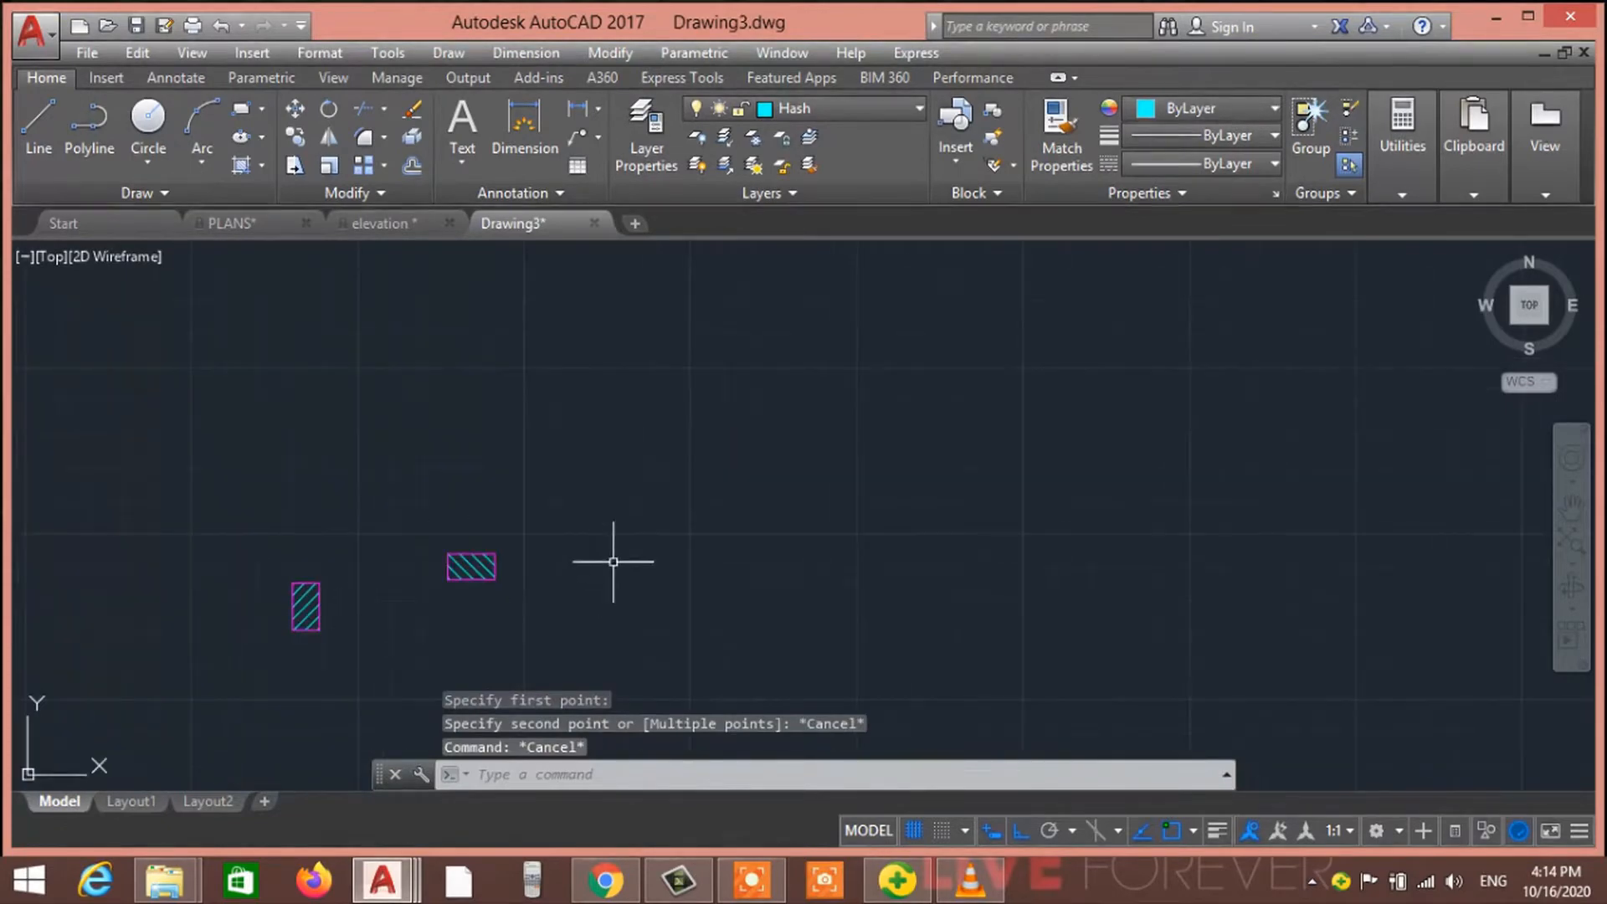
middle_click_drag(502, 633, 734, 512)
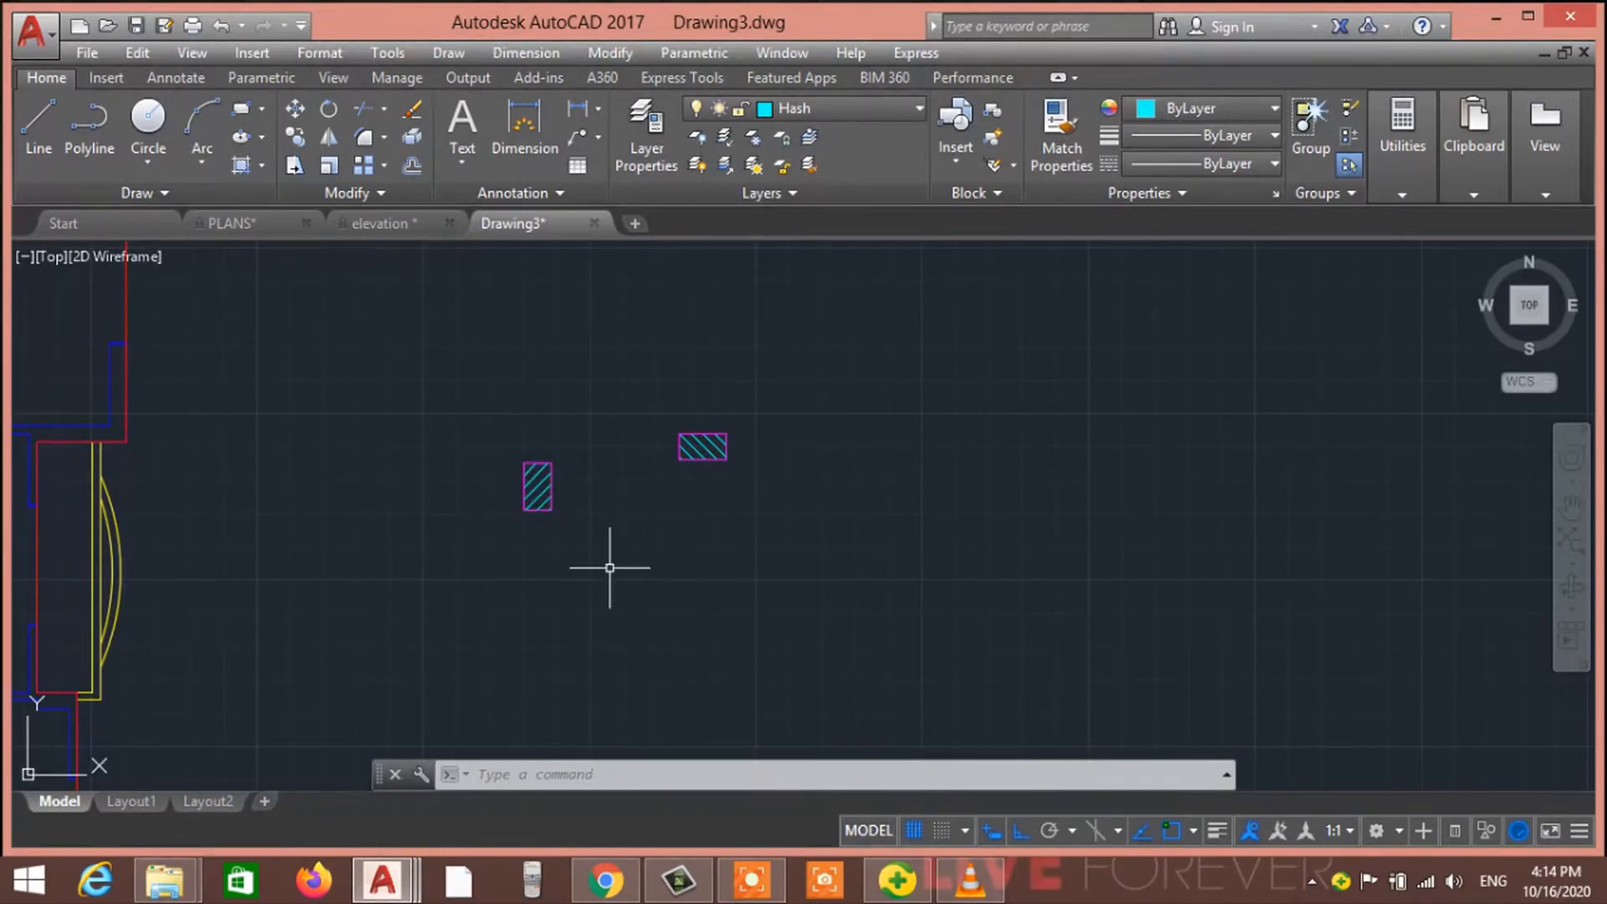
scroll(610, 567, "up", 5)
scroll(609, 567, "up", 2)
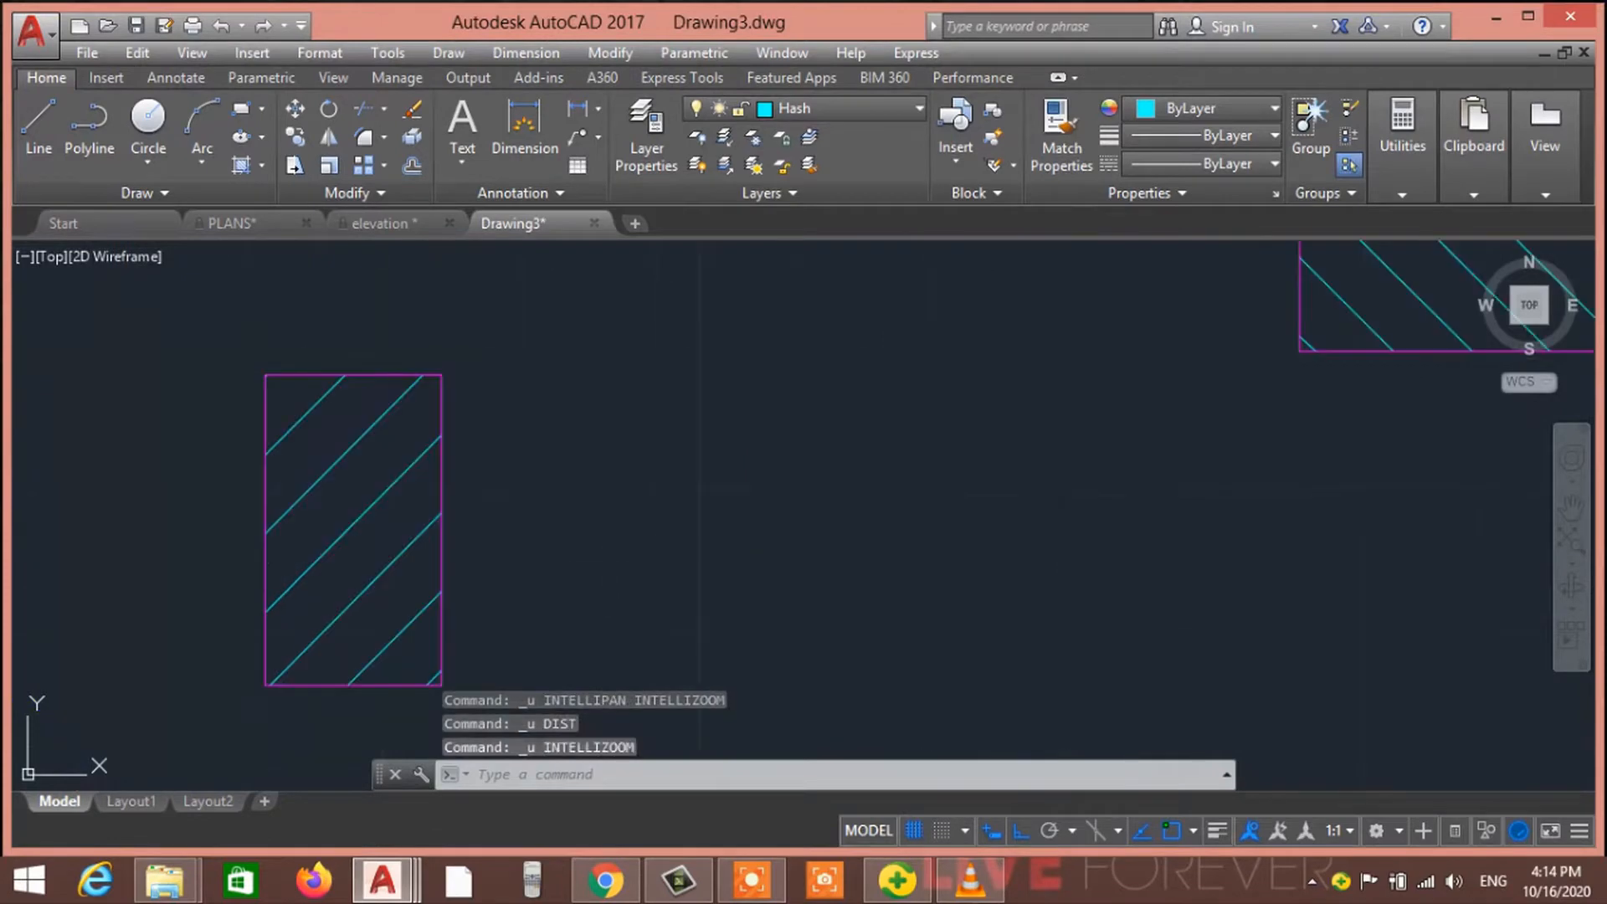
scroll(610, 563, "down", 7)
scroll(659, 532, "up", 9)
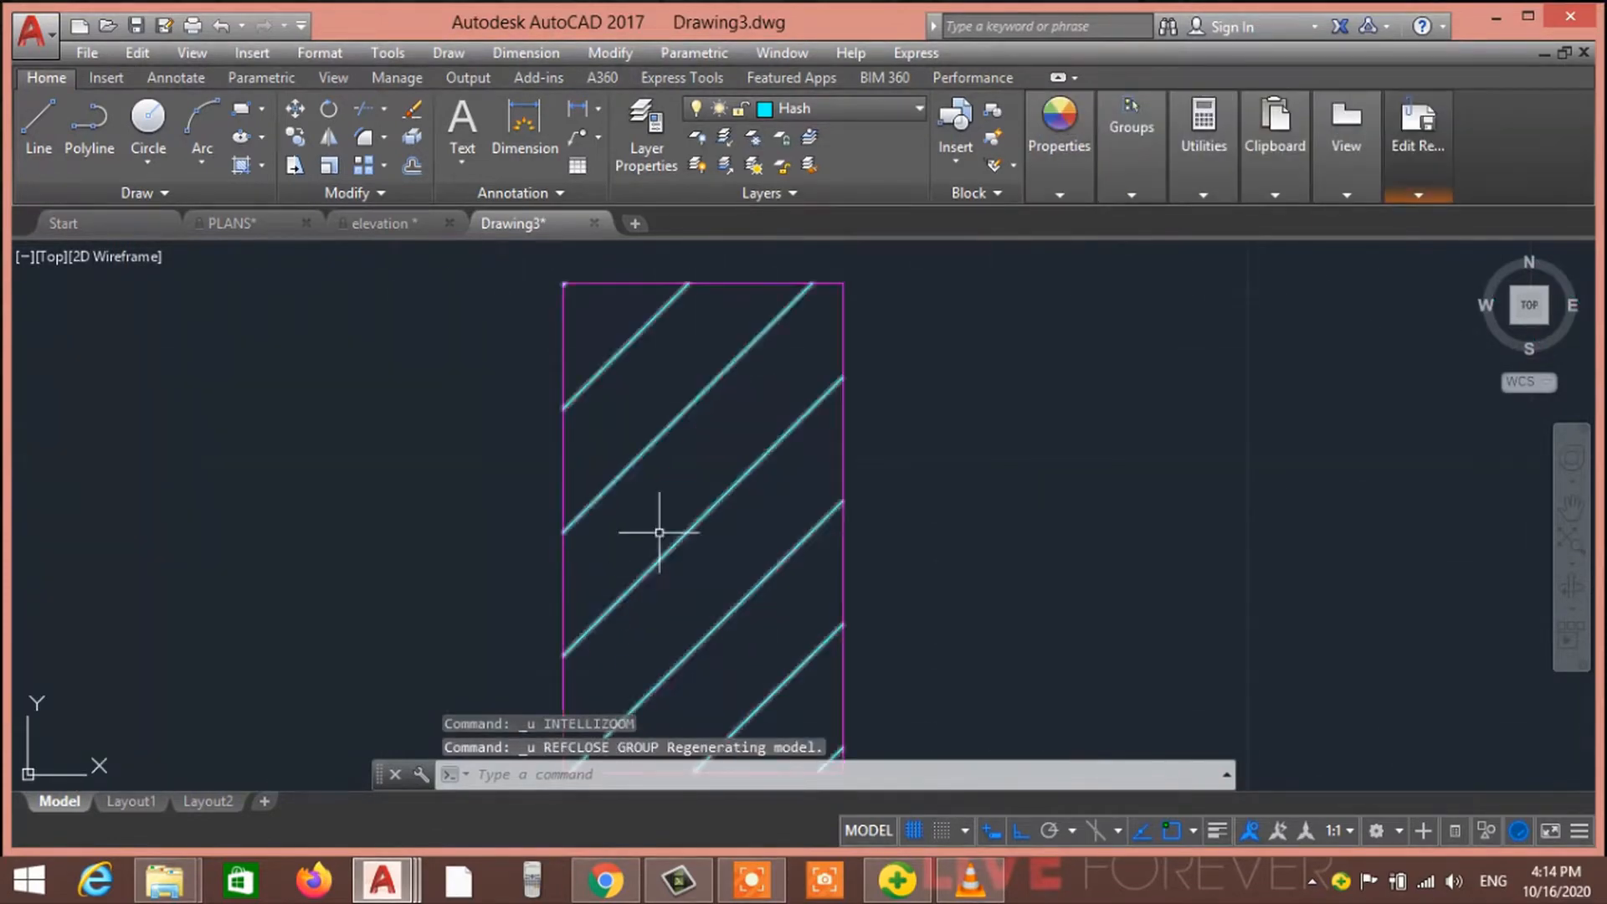
Undo both stretches of the column rectangle and the in-place editing of the Col block
left_click(636, 283)
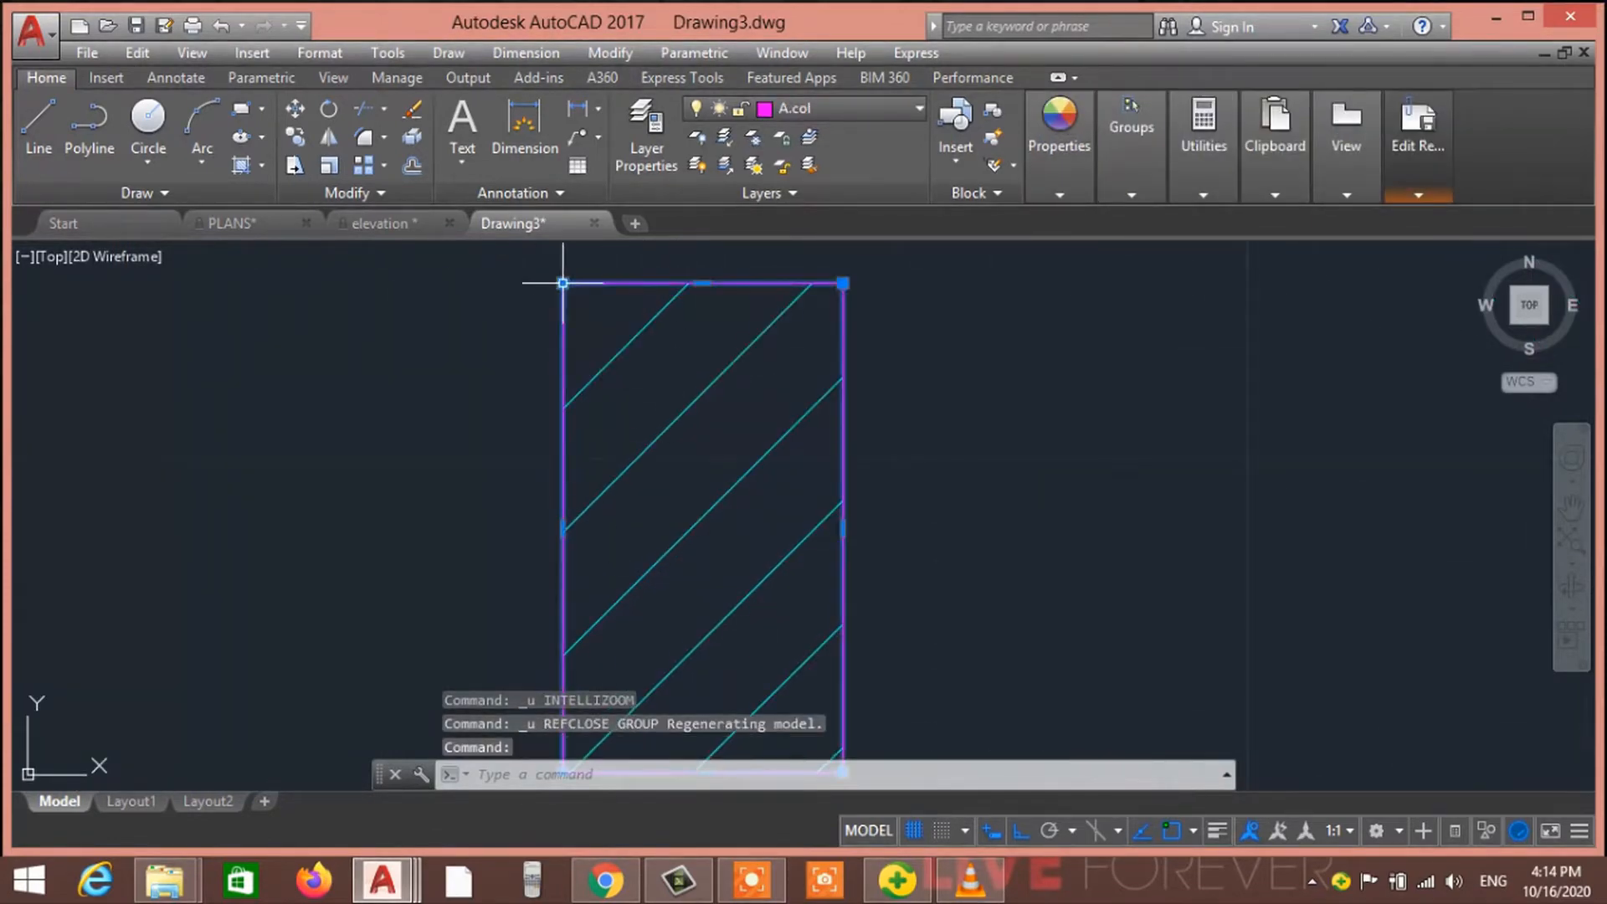
mouse_move(563, 283)
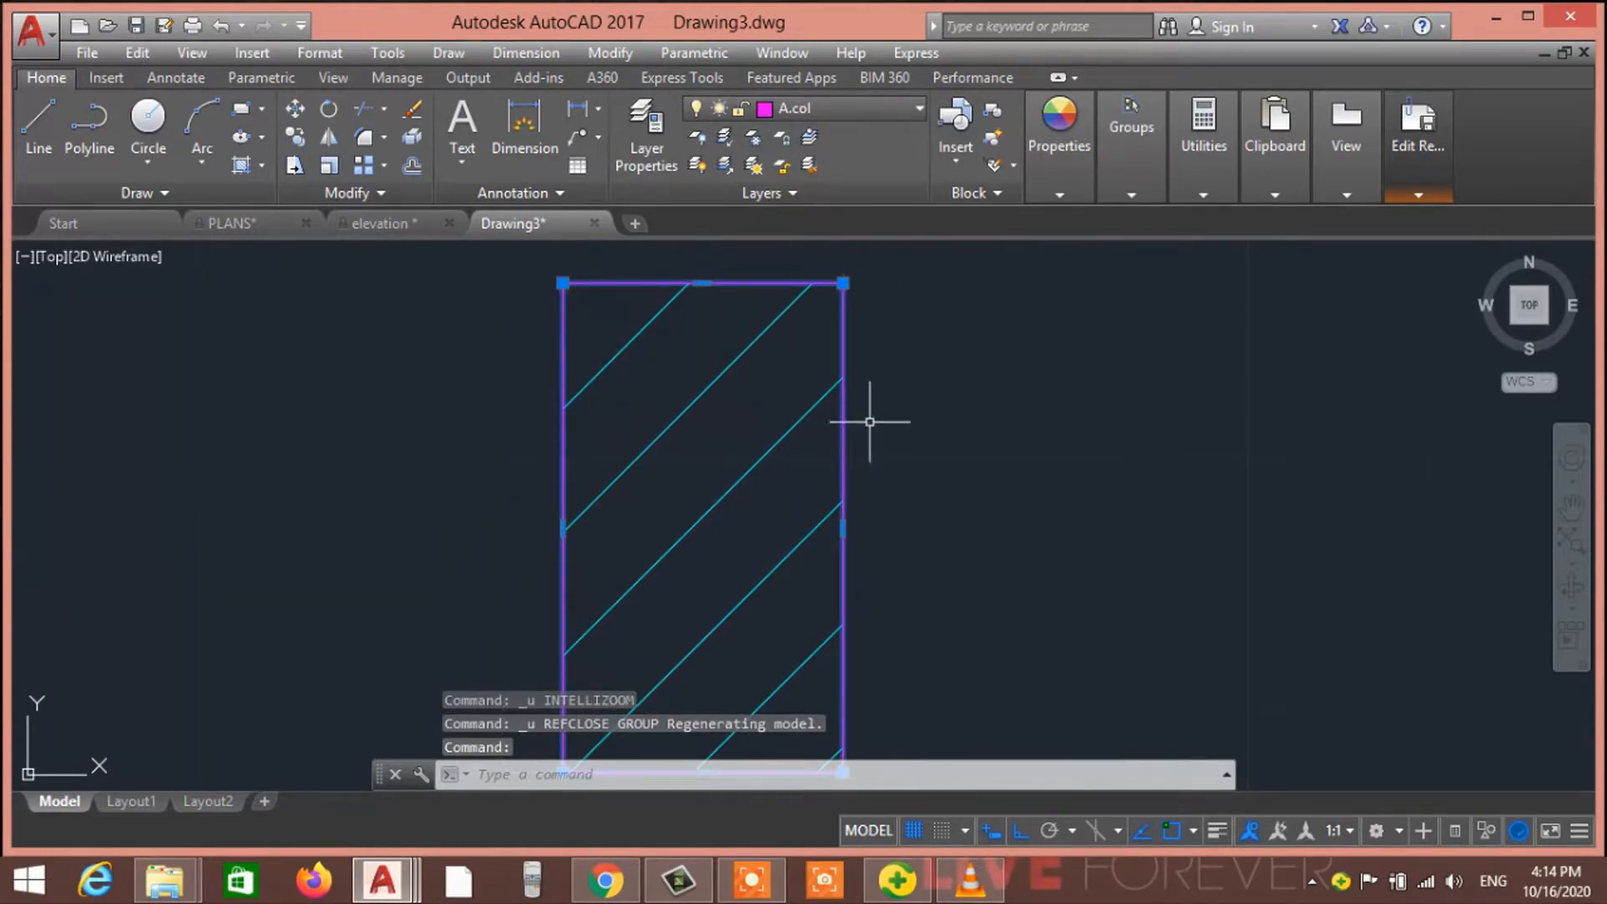
scroll(873, 429, "down", 4)
key("ctrl+z")
key("ctrl+z")
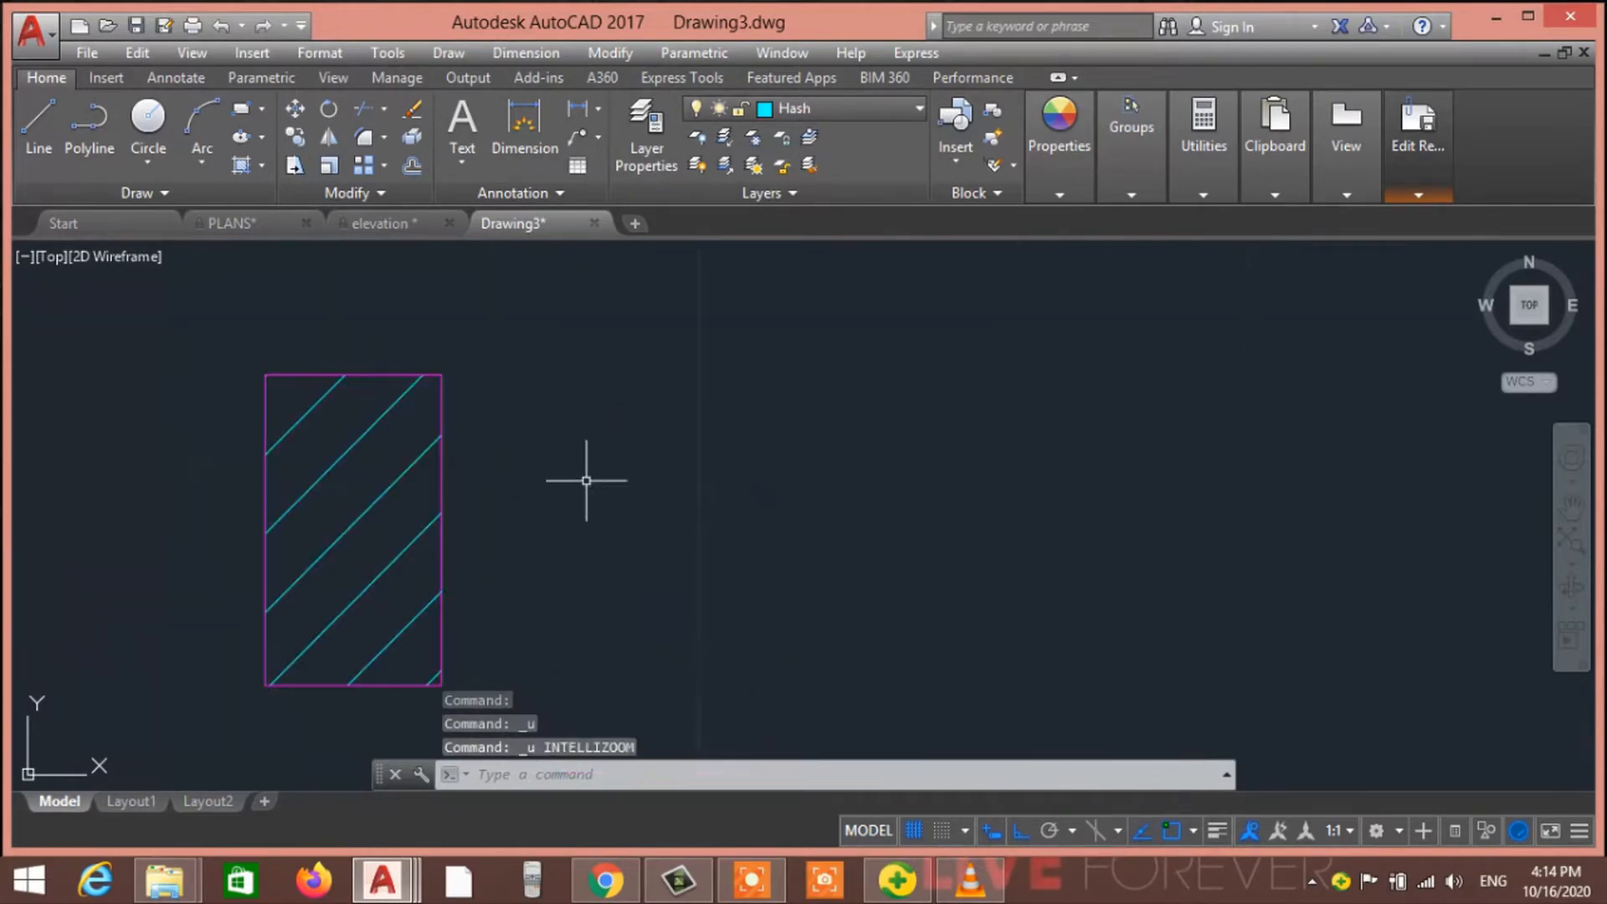
key("ctrl+z")
key("ctrl+z")
key("ctrl+z")
key("ctrl+z")
key("ctrl+z")
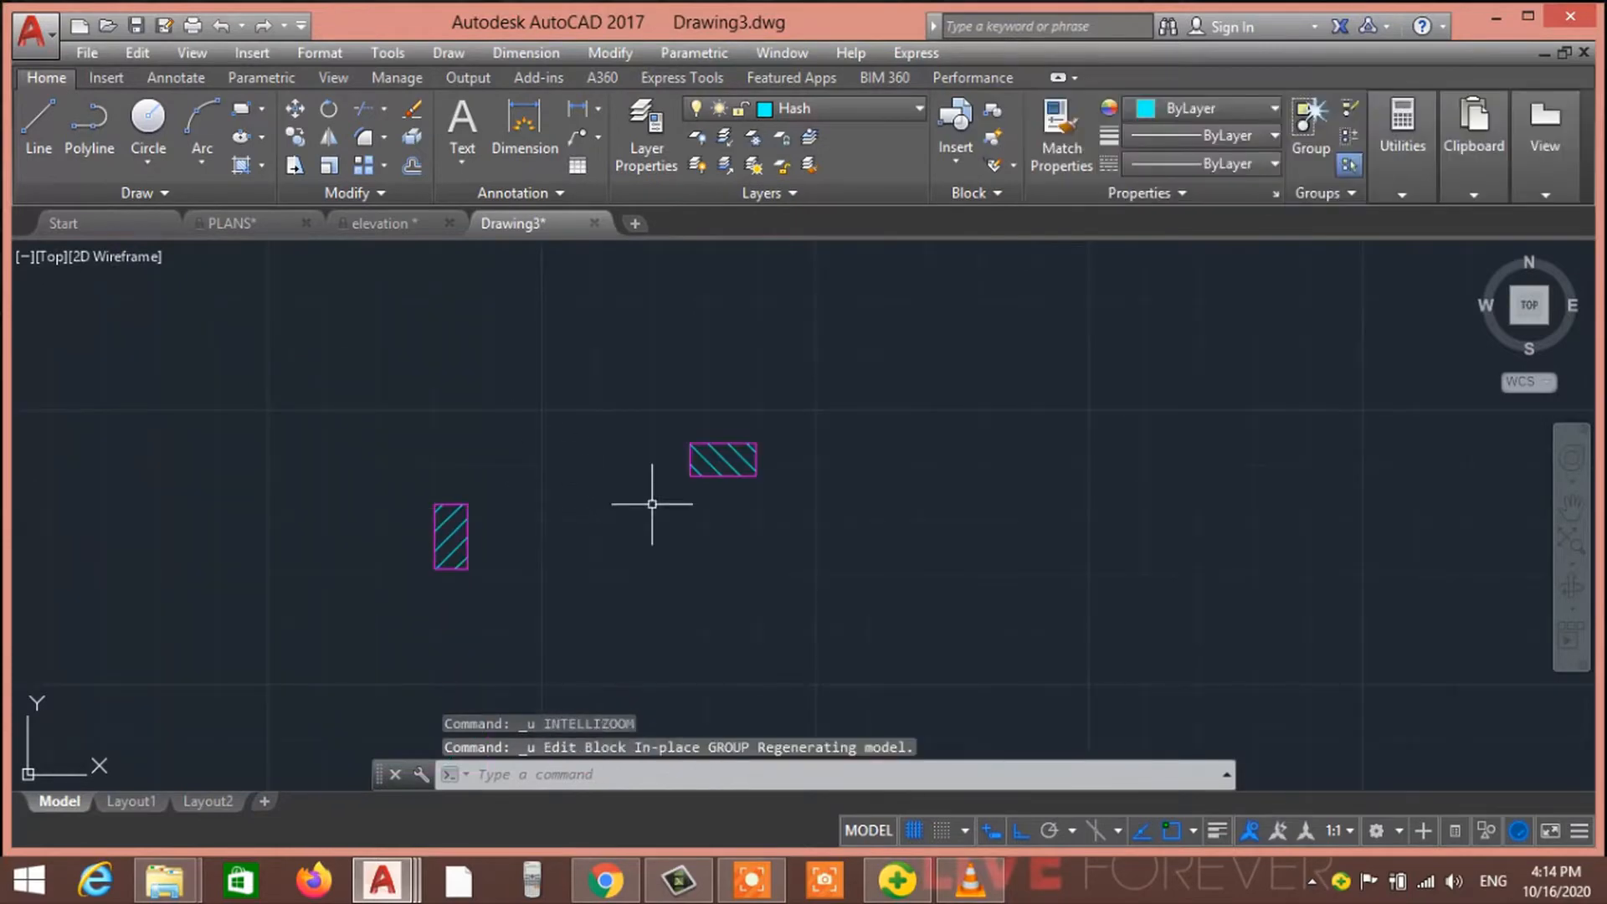
Measure the width and length of the vertical column block
scroll(452, 531, "up", 8)
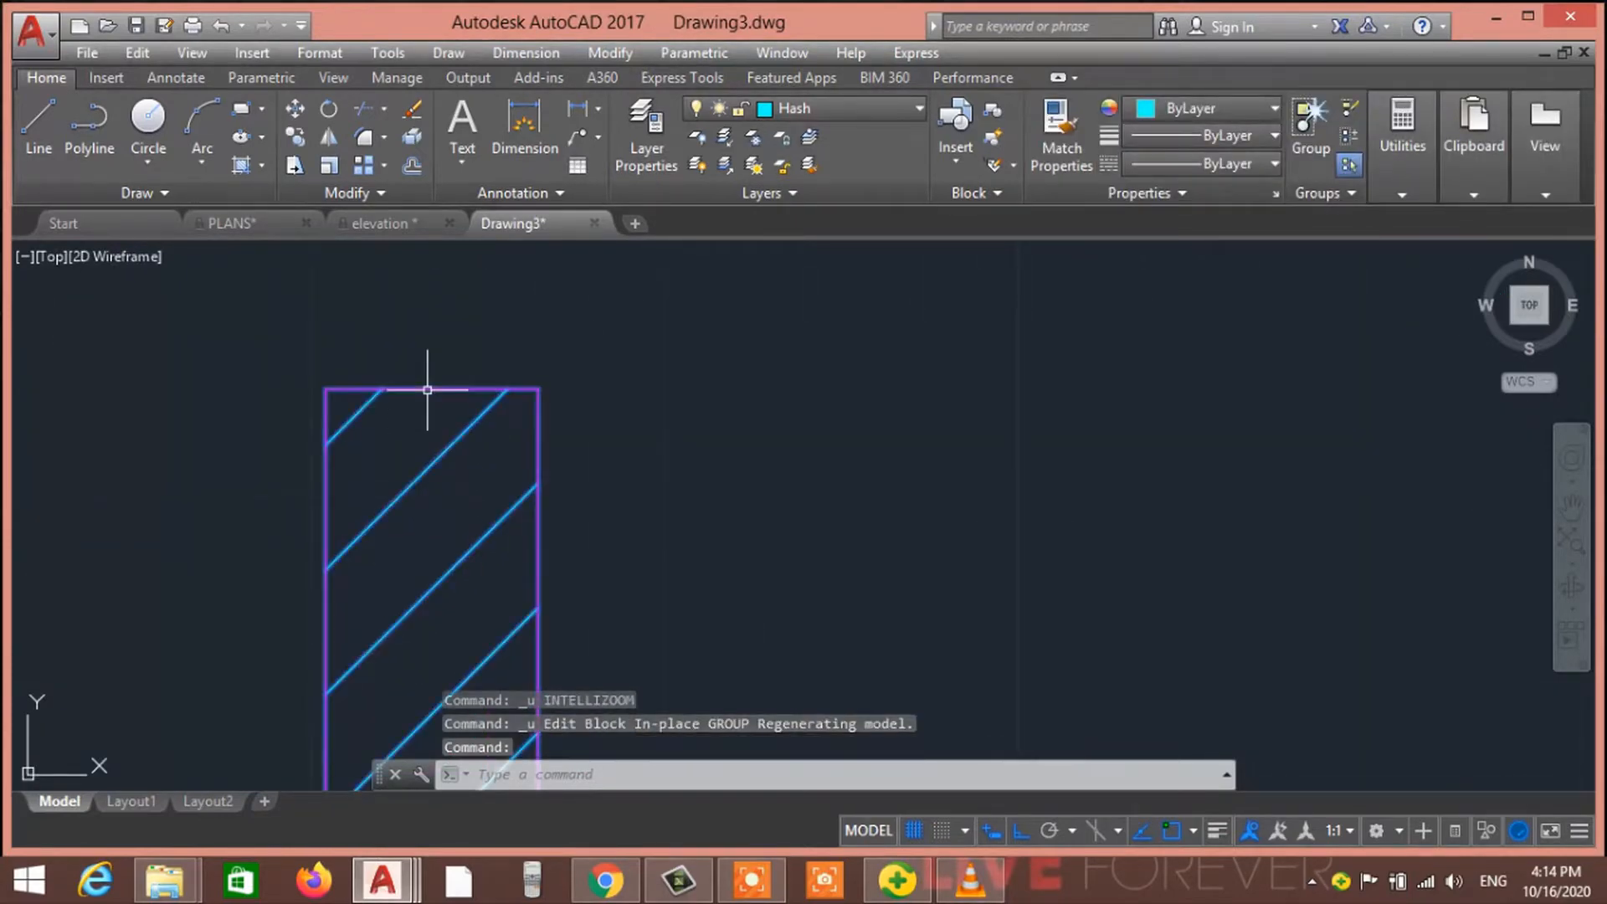
type("i")
key("Return")
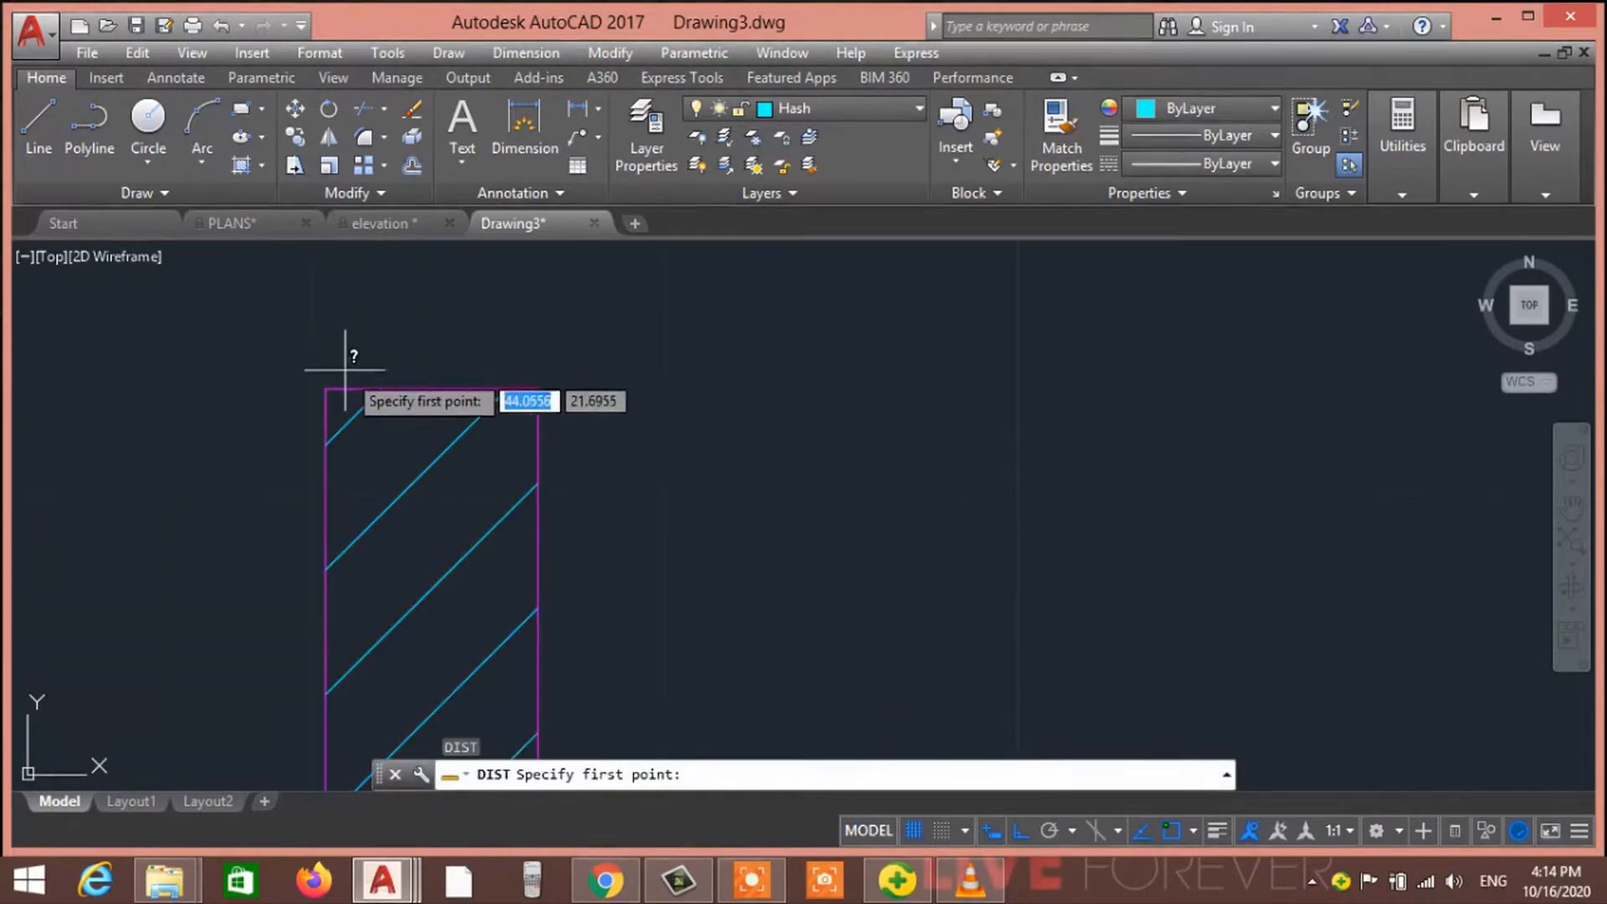
left_click(323, 390)
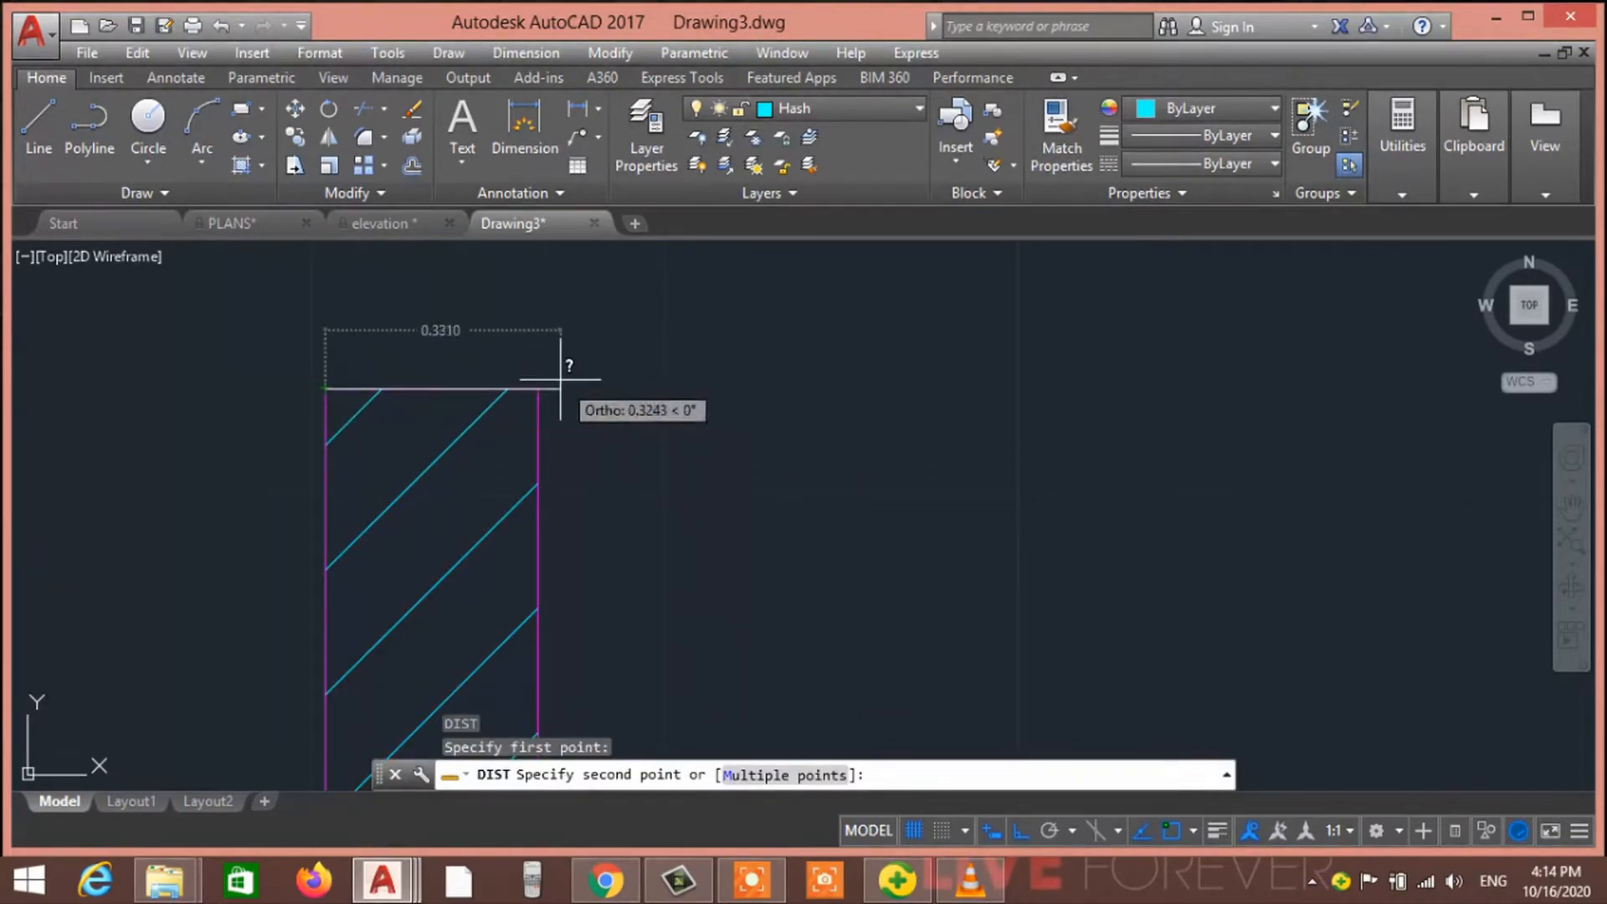
middle_click_drag(342, 598, 385, 371)
key("Escape")
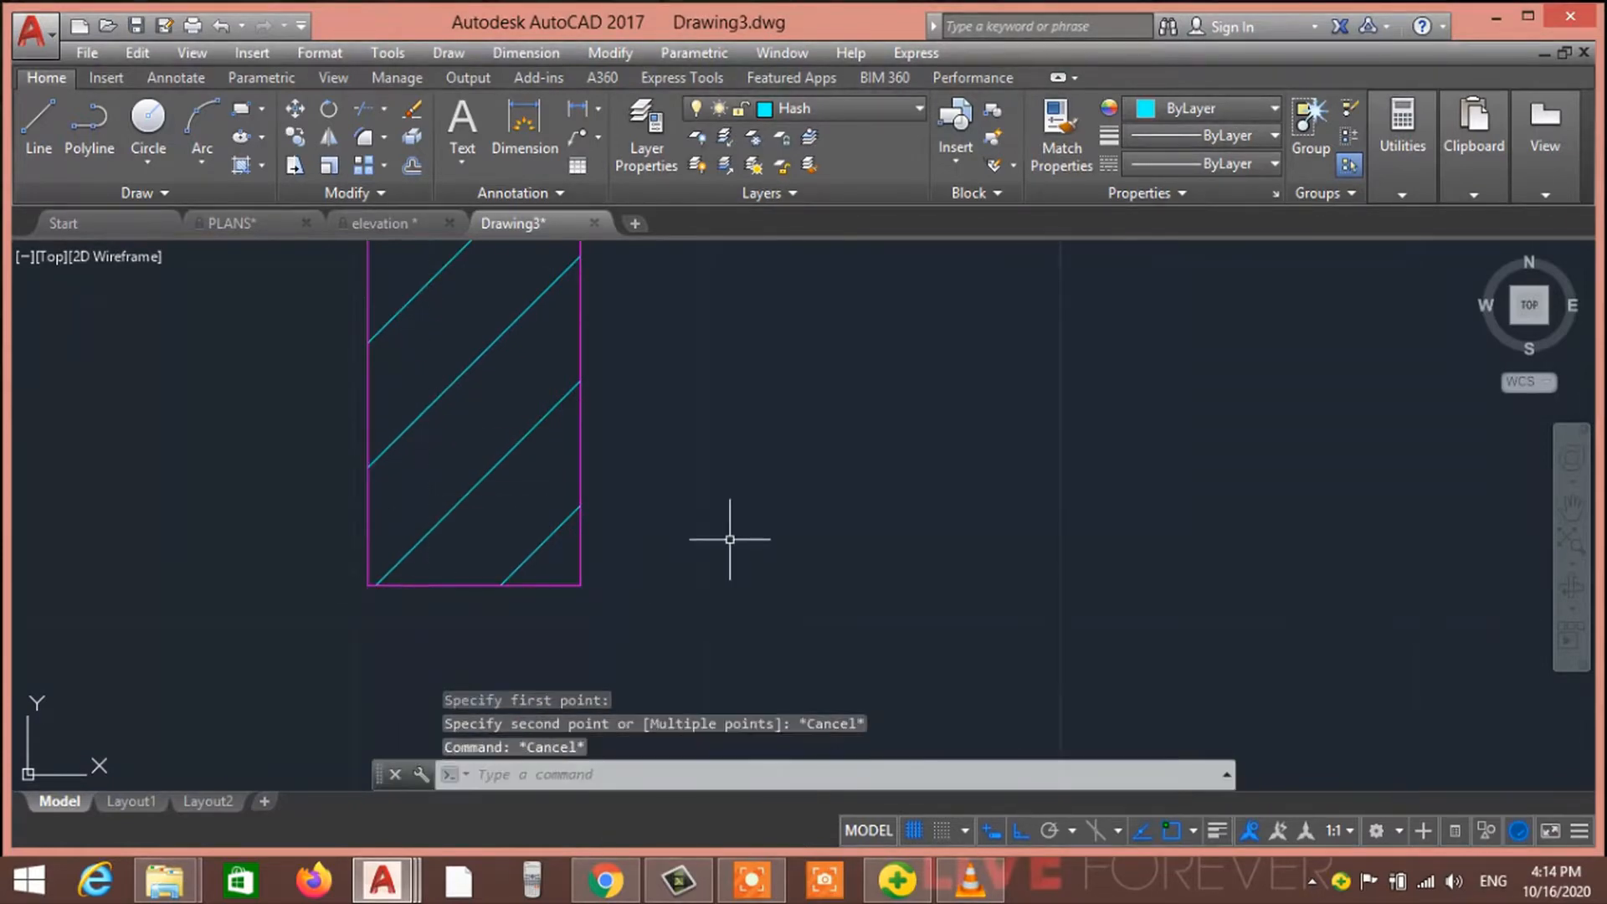
Select the floor plan's red outline and examine its extent and corners in relation to the column blocks
scroll(728, 539, "down", 8)
middle_click_drag(826, 538, 750, 466)
scroll(750, 467, "down", 3)
scroll(739, 503, "up", 1)
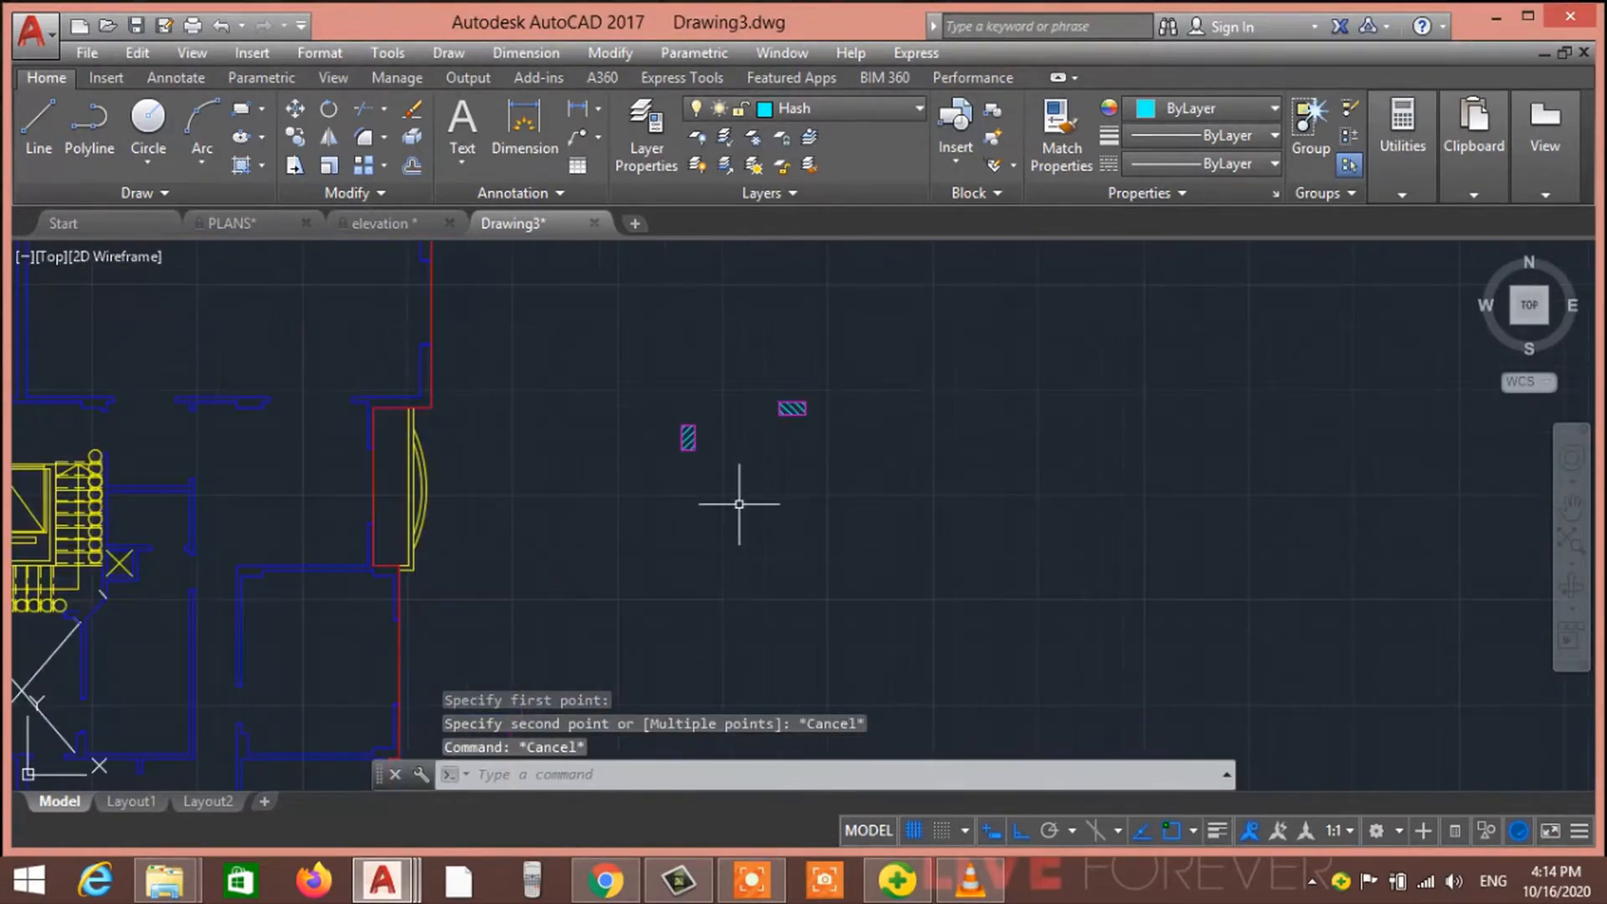
middle_click_drag(611, 569, 936, 457)
scroll(784, 507, "down", 1)
scroll(527, 481, "down", 1)
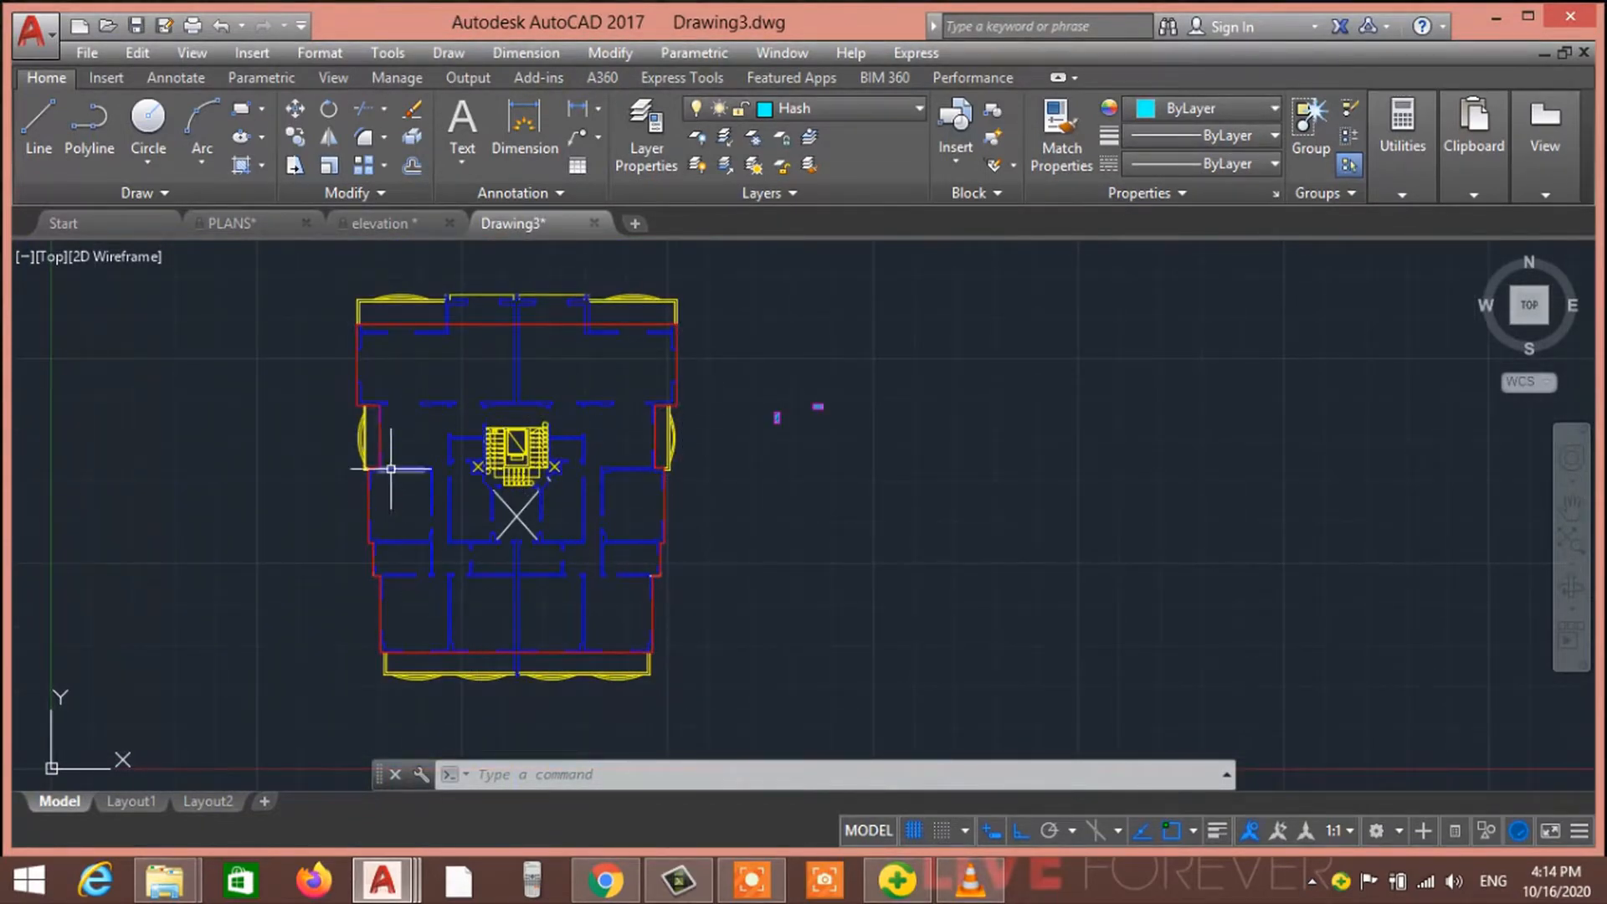
scroll(636, 405, "up", 6)
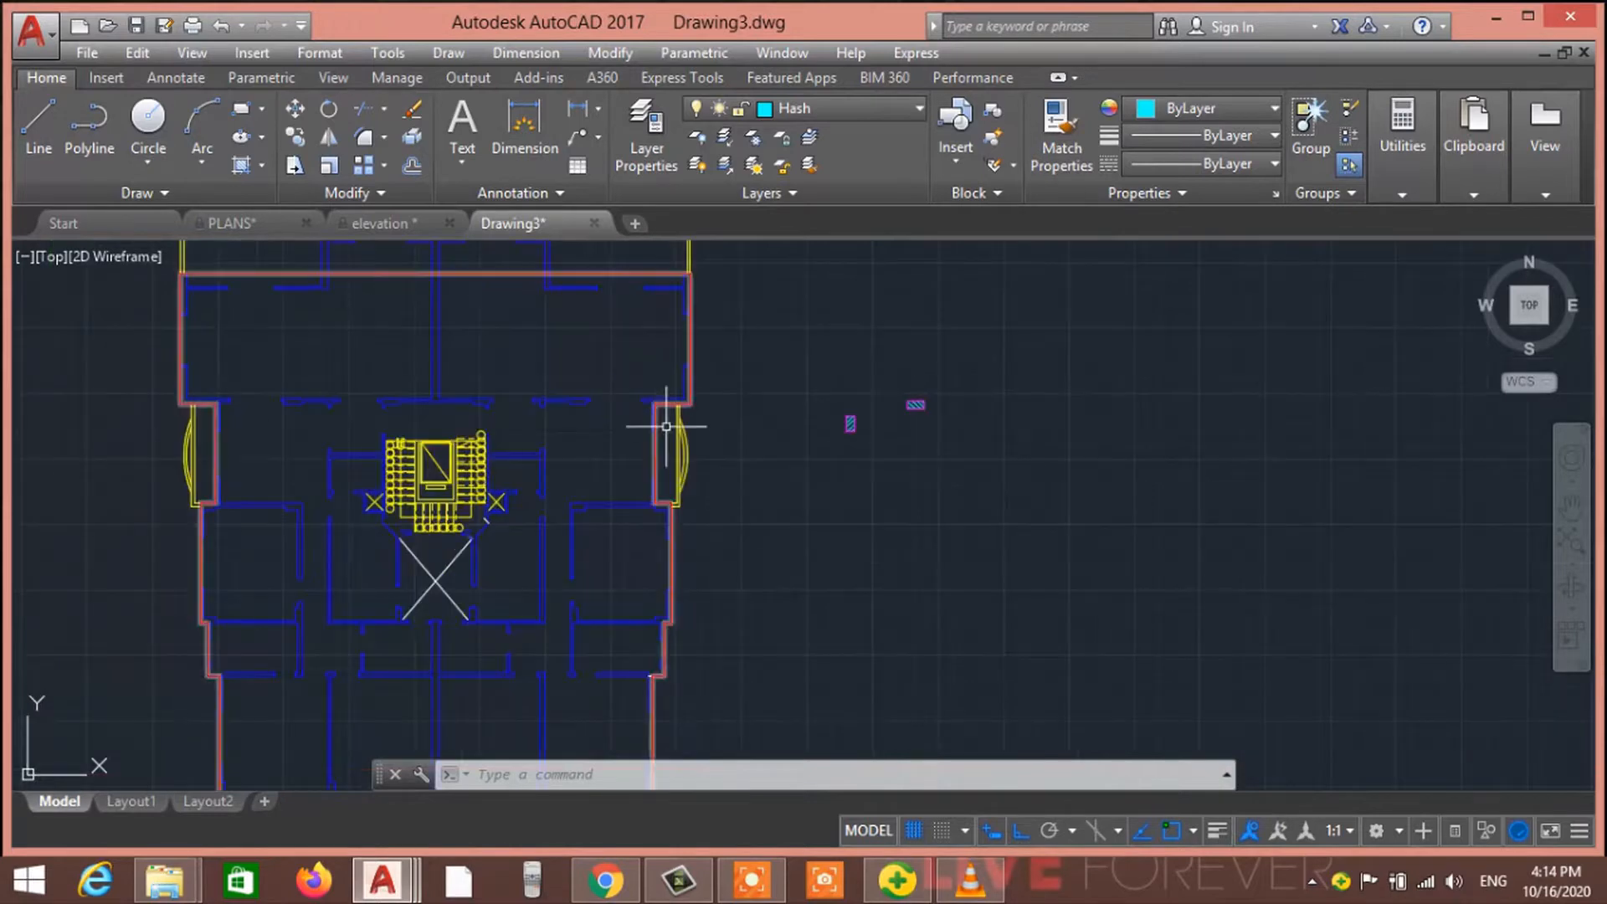
left_click(625, 467)
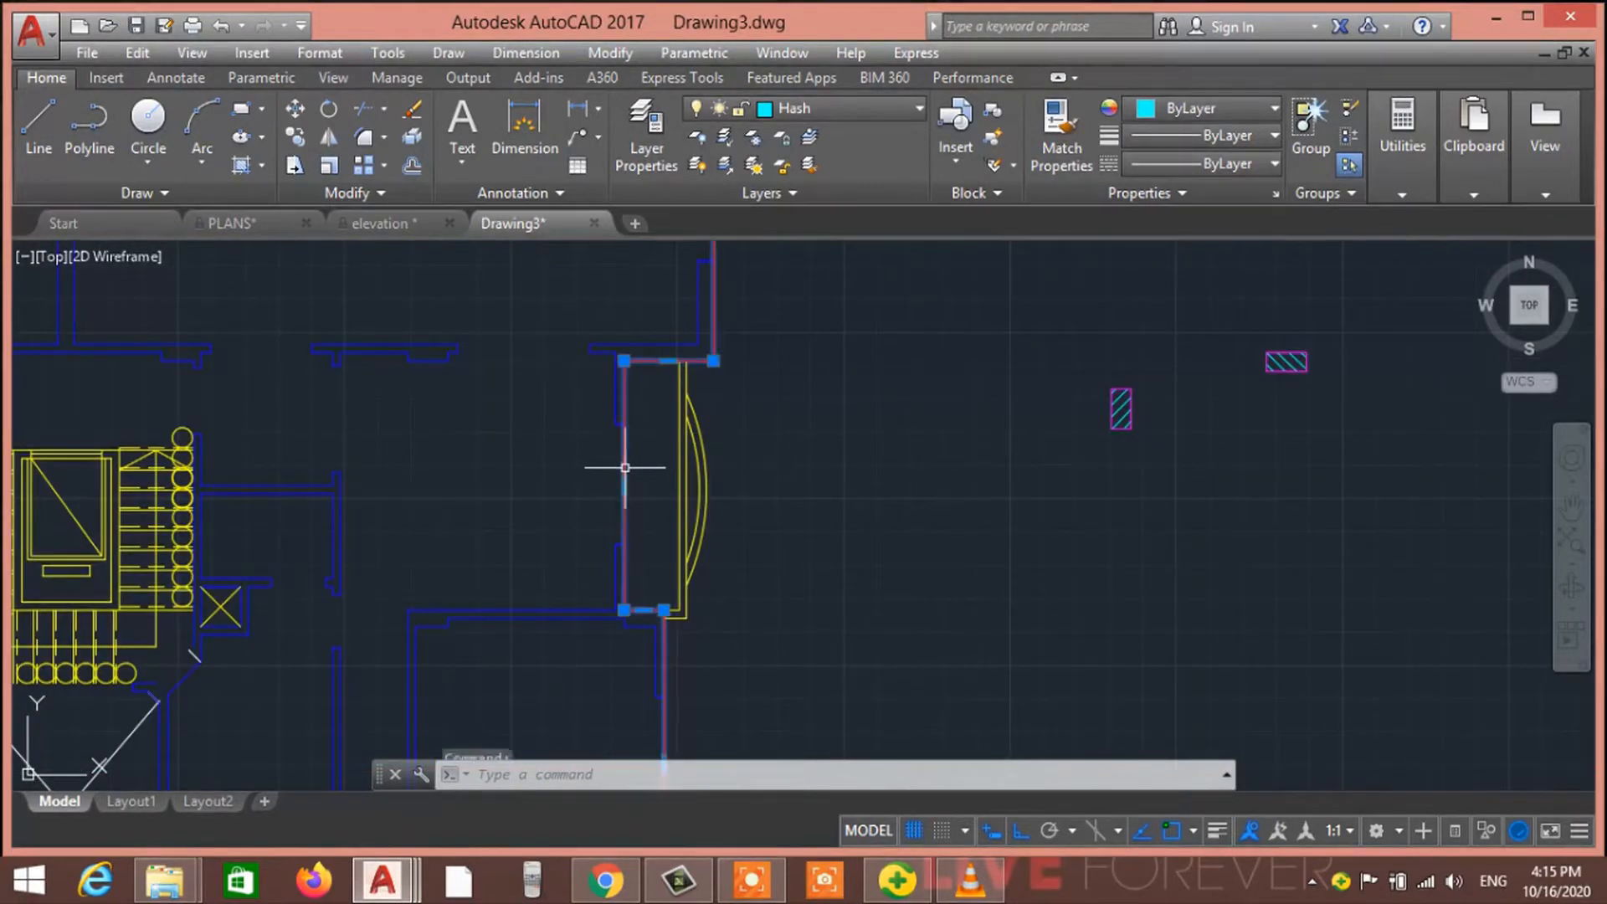
scroll(527, 485, "down", 6)
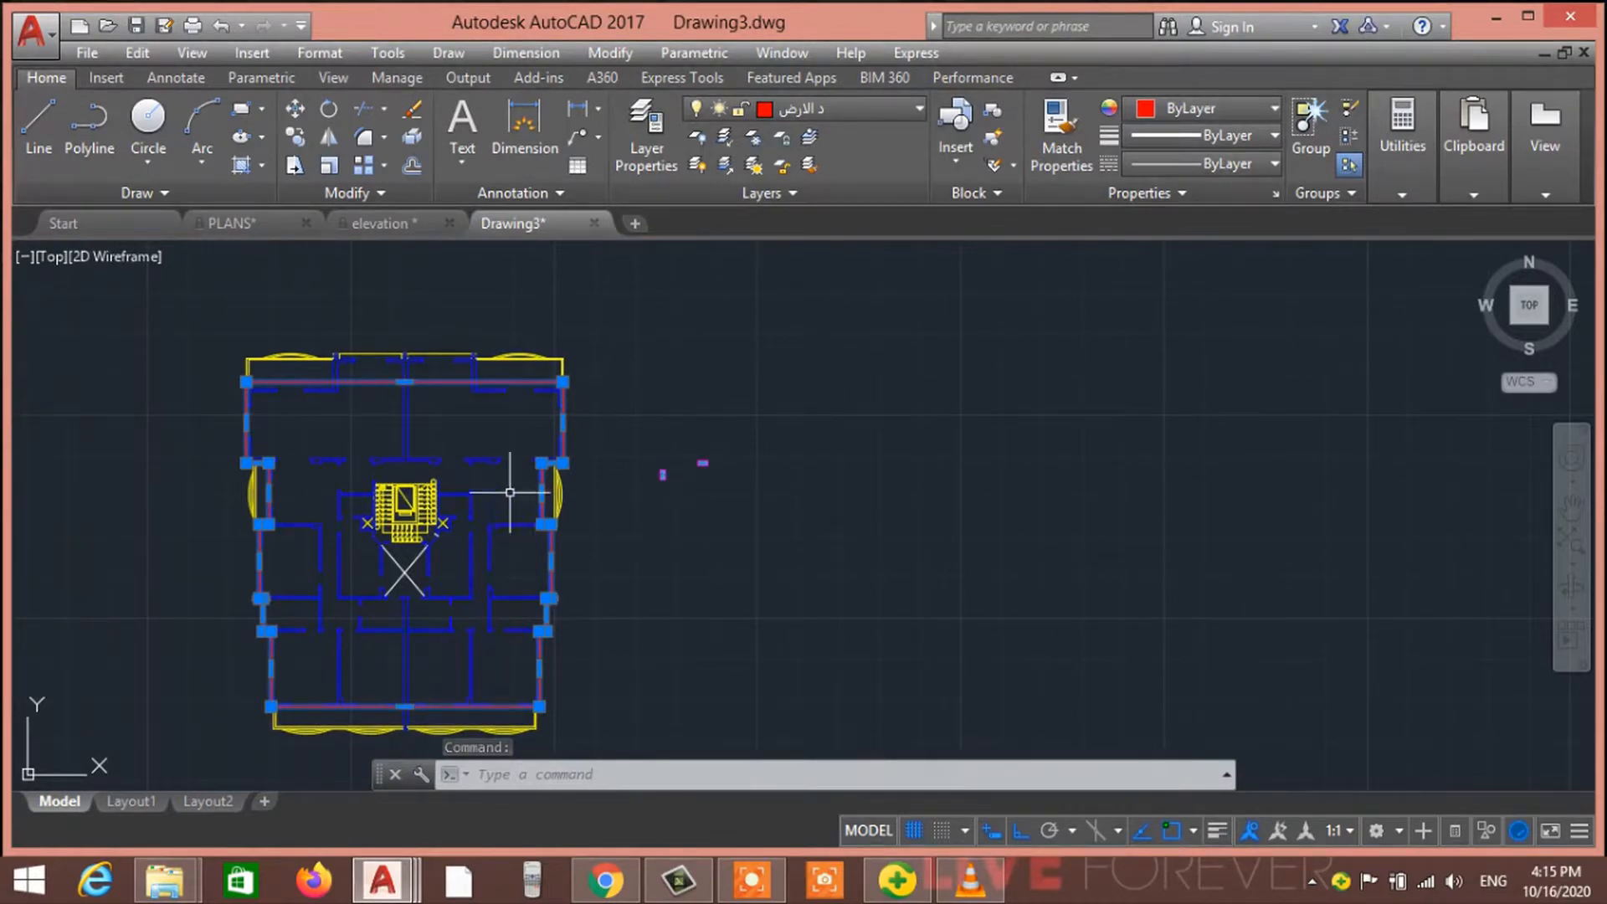
scroll(702, 481, "up", 6)
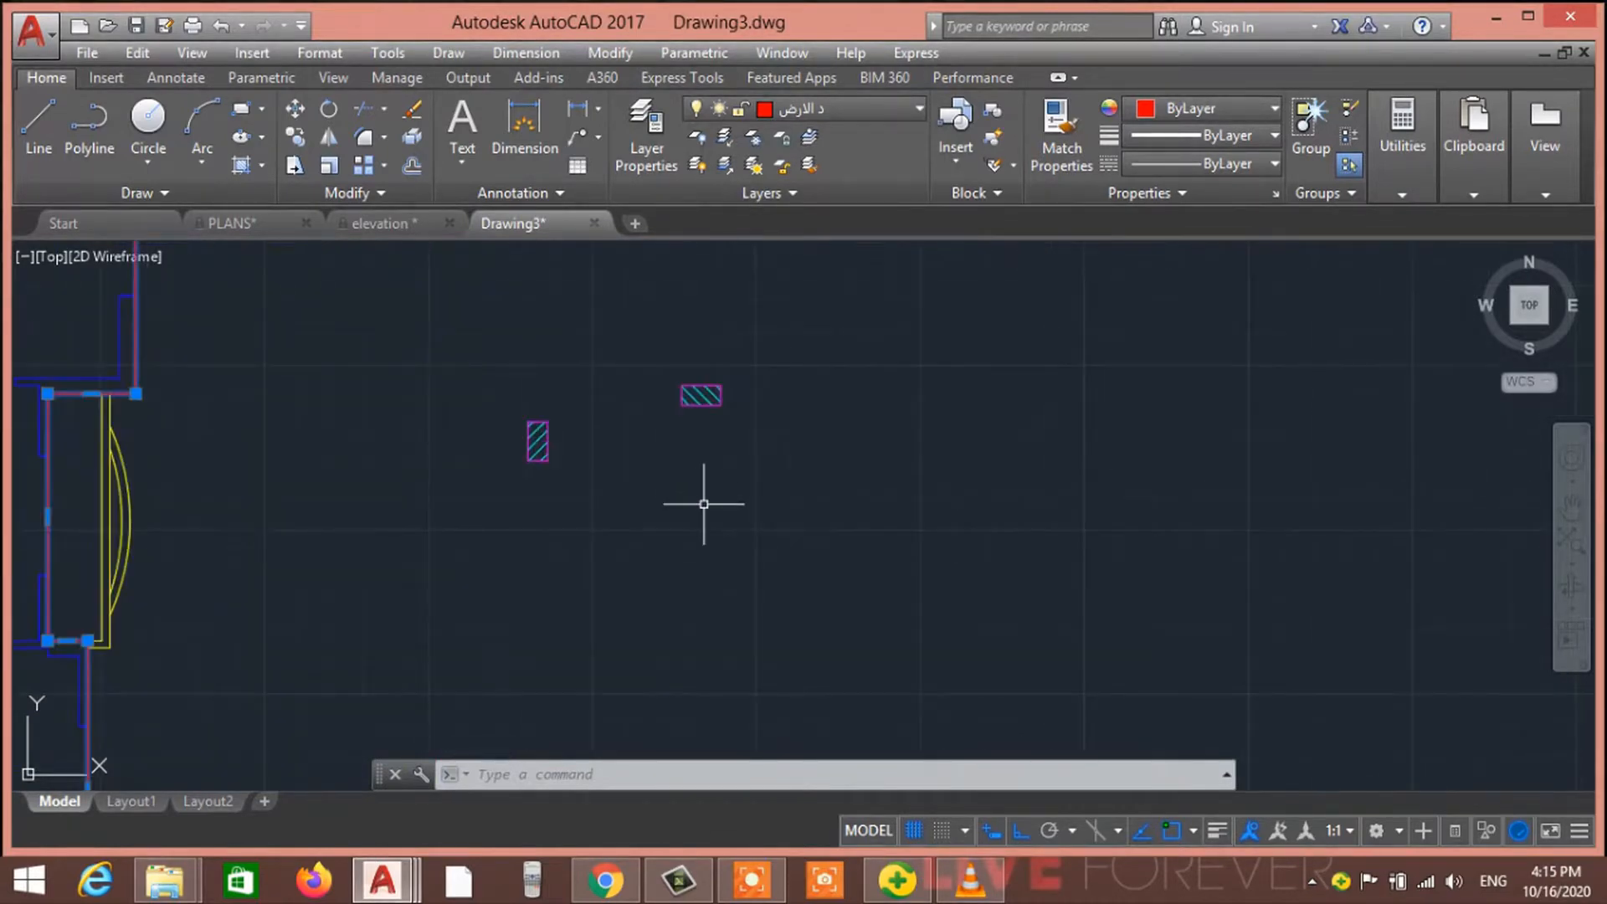
Examine the whole floor plan and its red outline in relation to the two column blocks beside it
key("Escape")
key("Escape")
key("Escape")
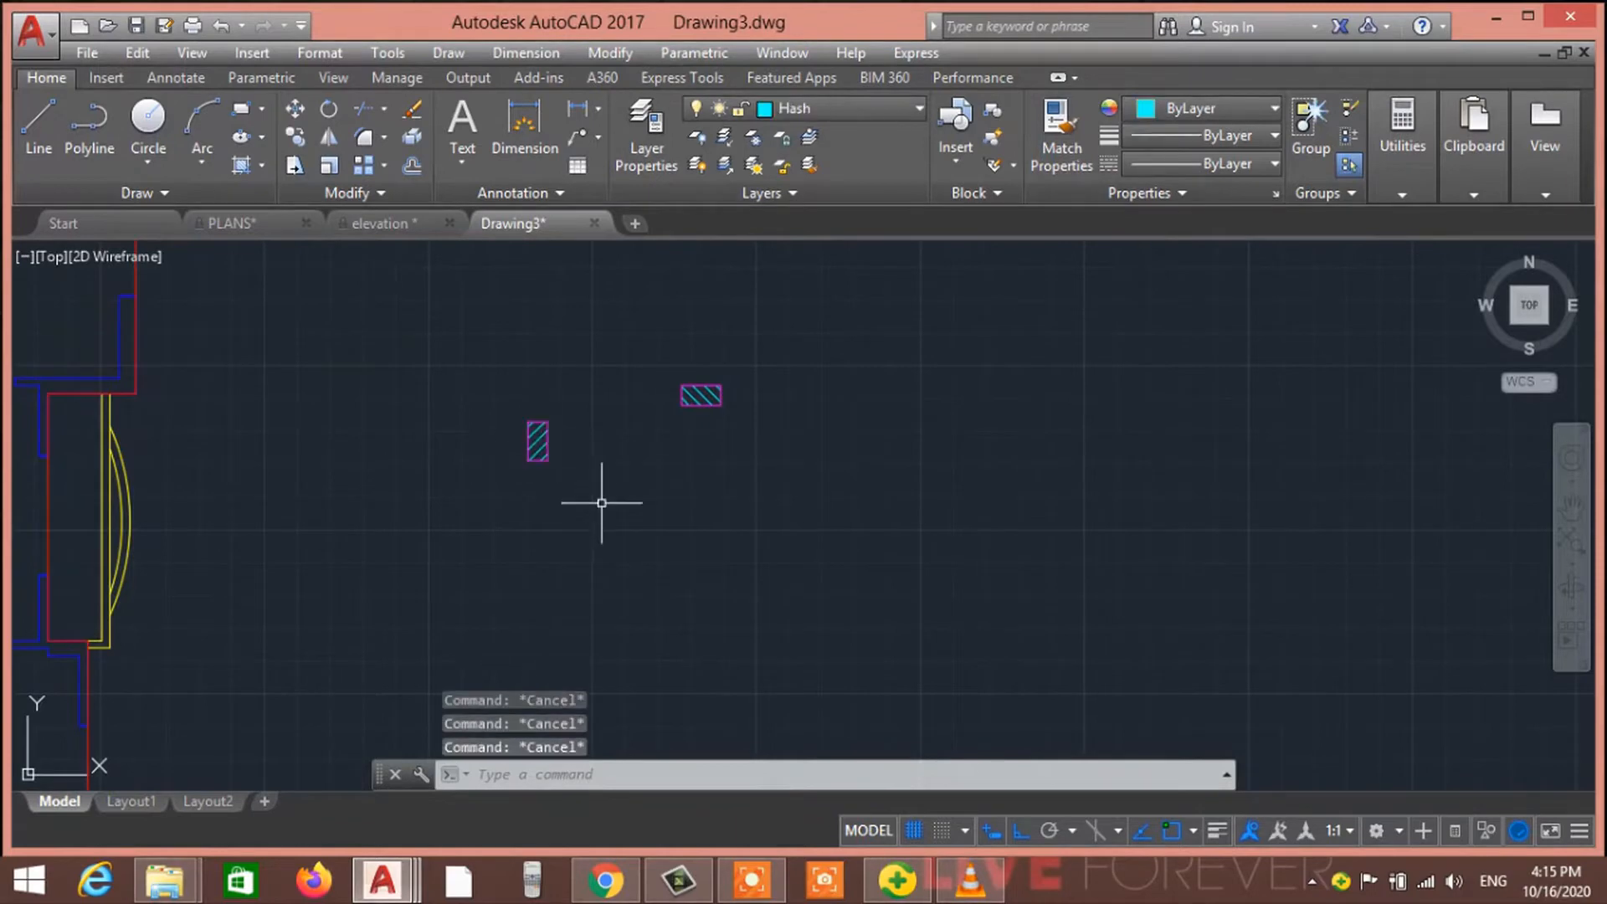
scroll(604, 498, "down", 2)
scroll(616, 519, "down", 2)
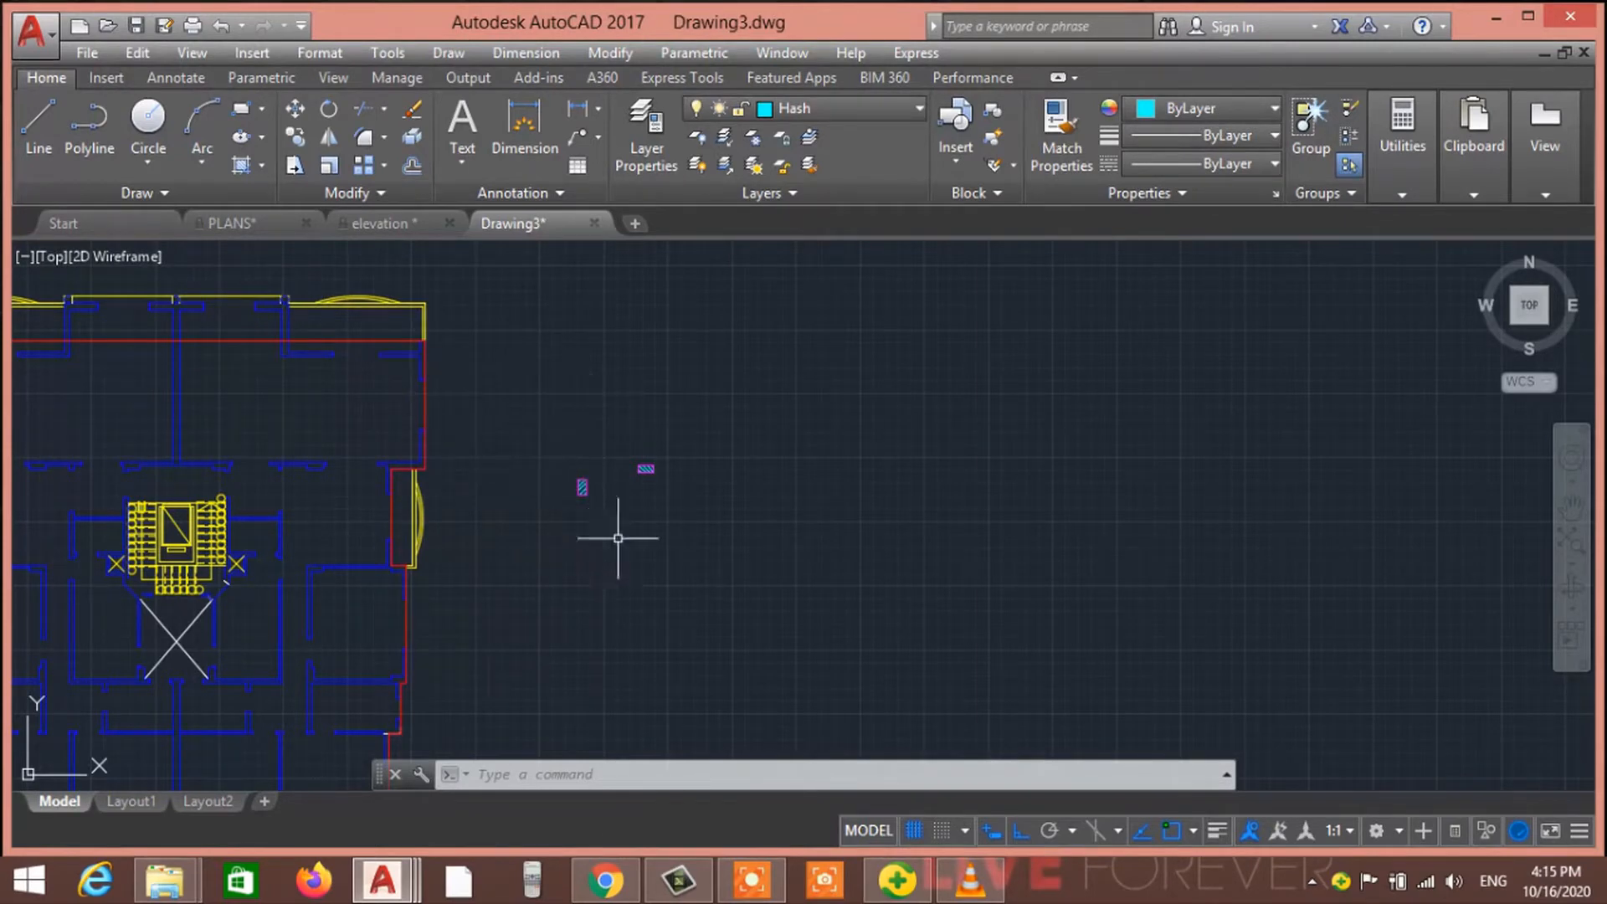
middle_click_drag(350, 597, 525, 321)
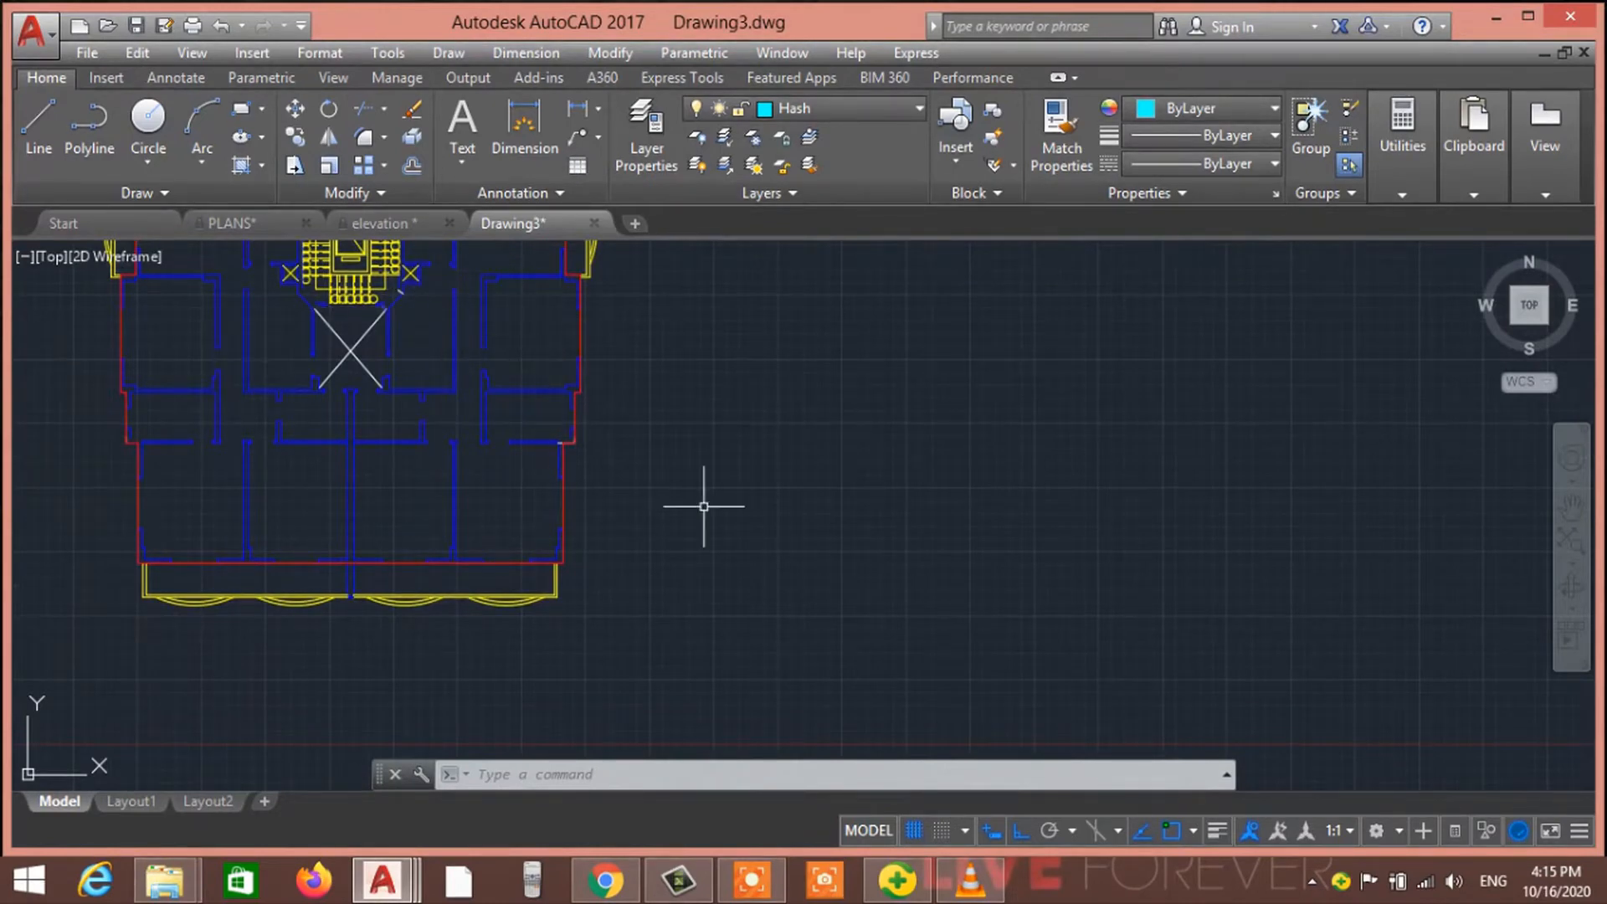
middle_click_drag(704, 506, 540, 716)
scroll(540, 718, "down", 2)
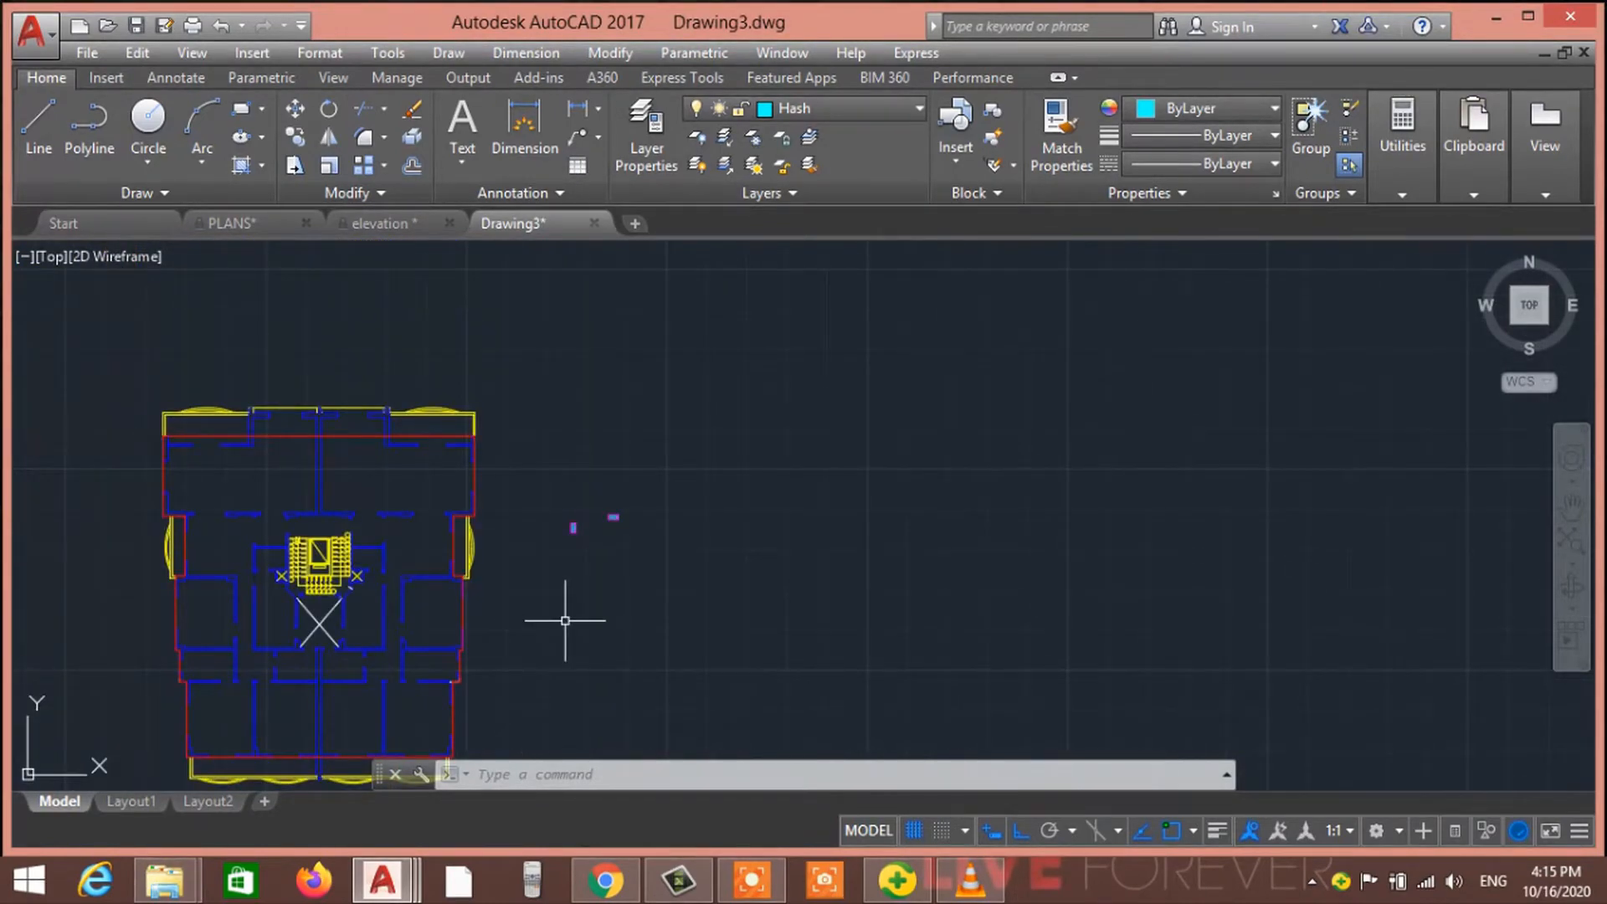
scroll(565, 554, "up", 6)
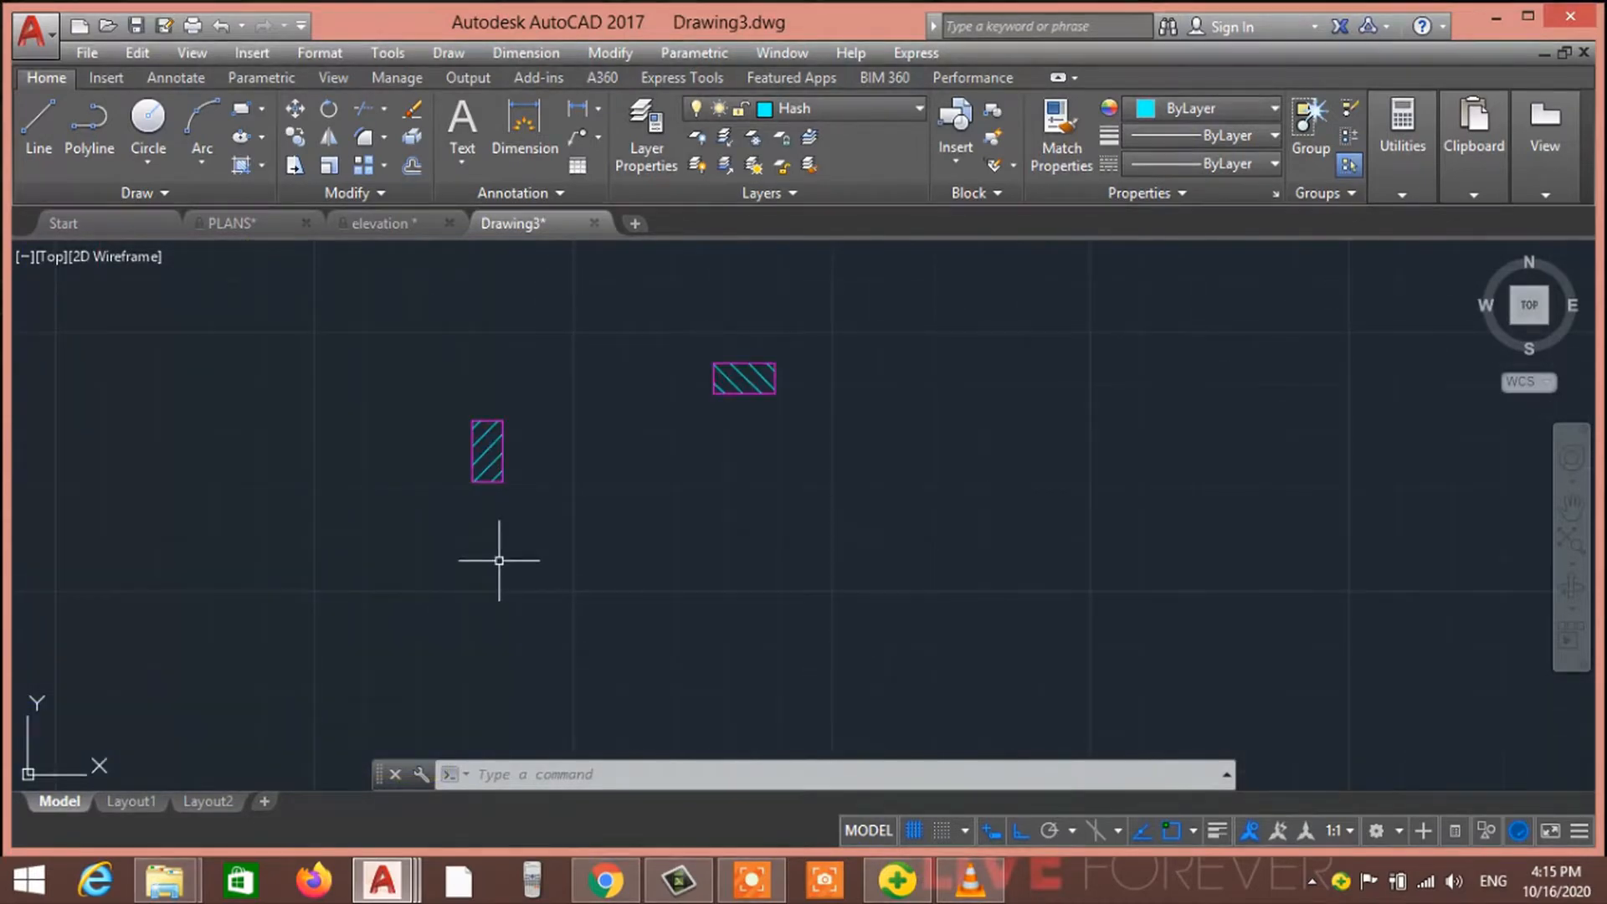
middle_click_drag(572, 595, 656, 445)
scroll(673, 444, "down", 3)
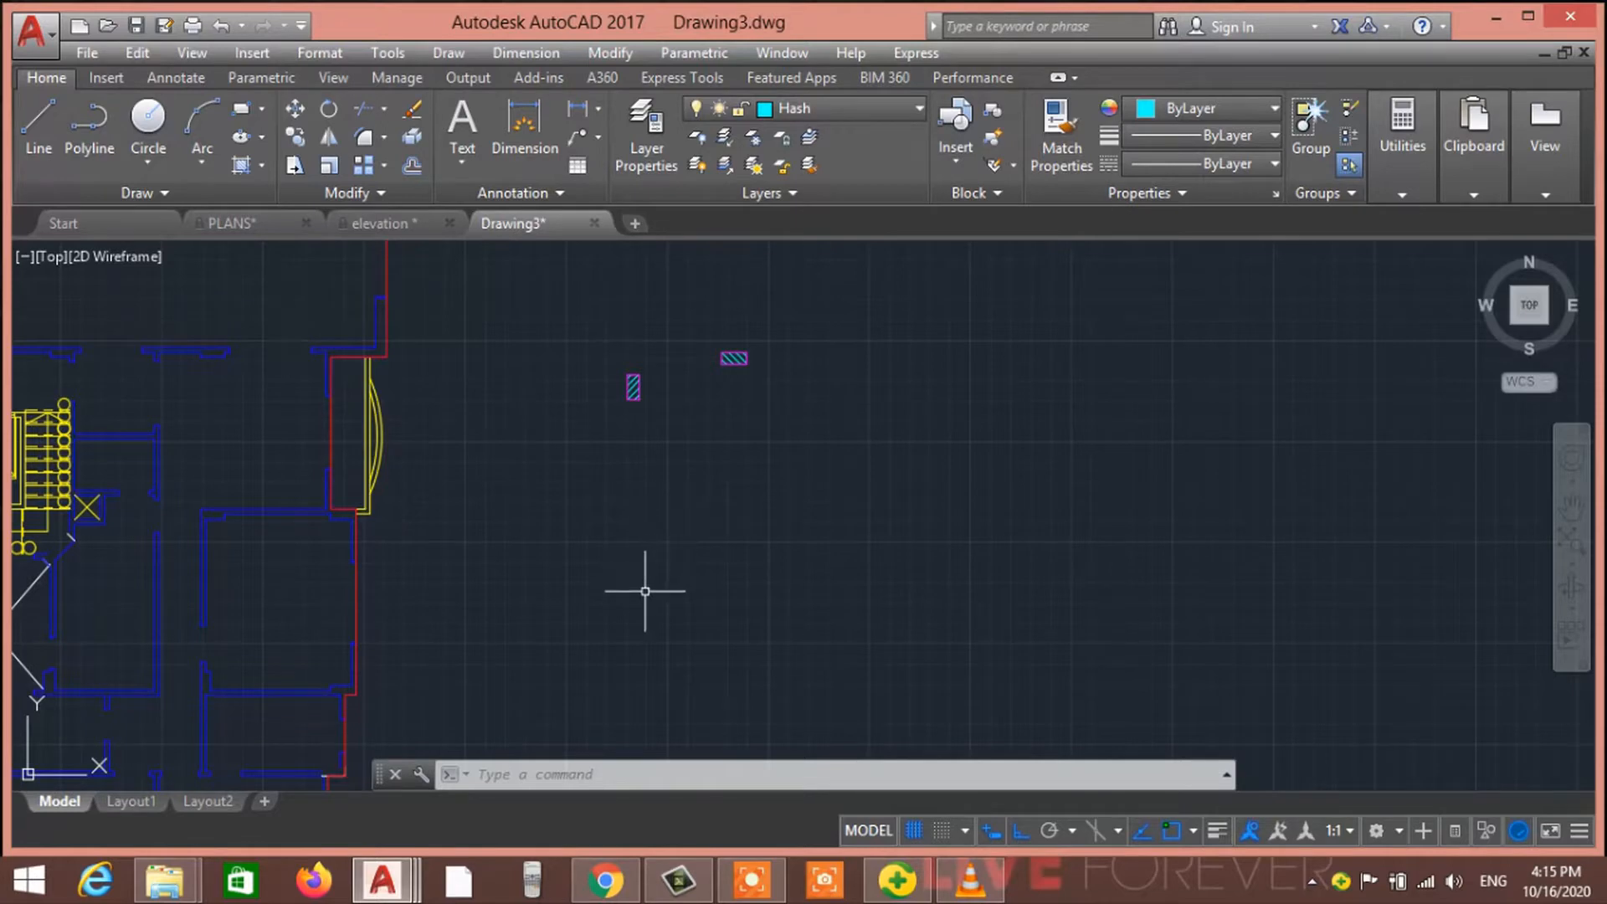
scroll(433, 445, "down", 3)
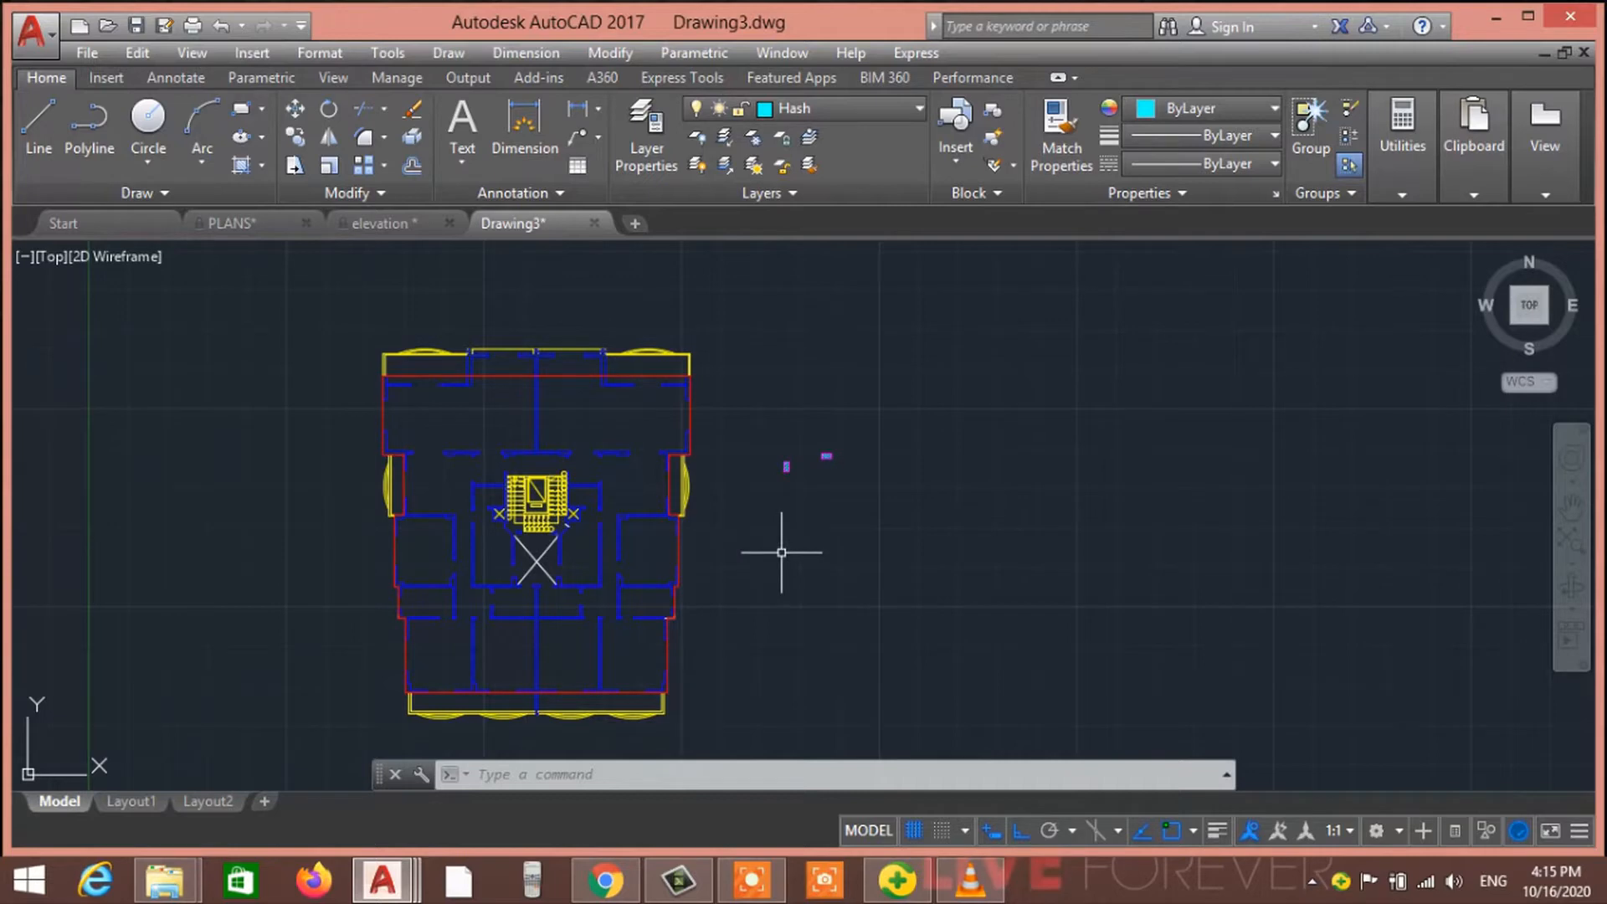
left_click(559, 379)
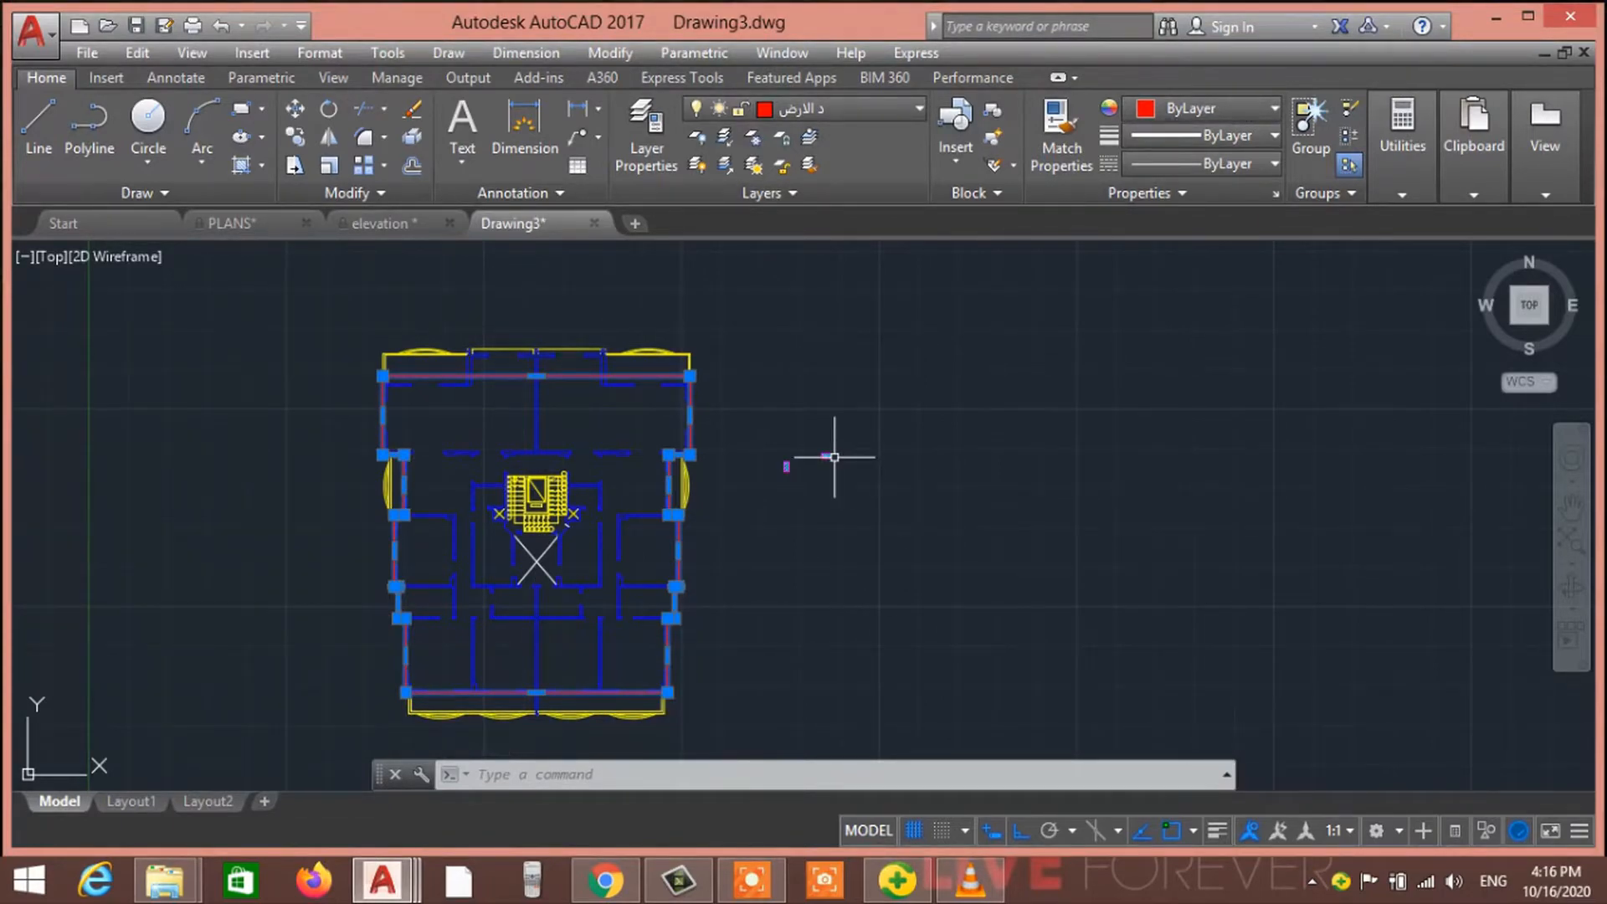
key("Escape")
key("Escape")
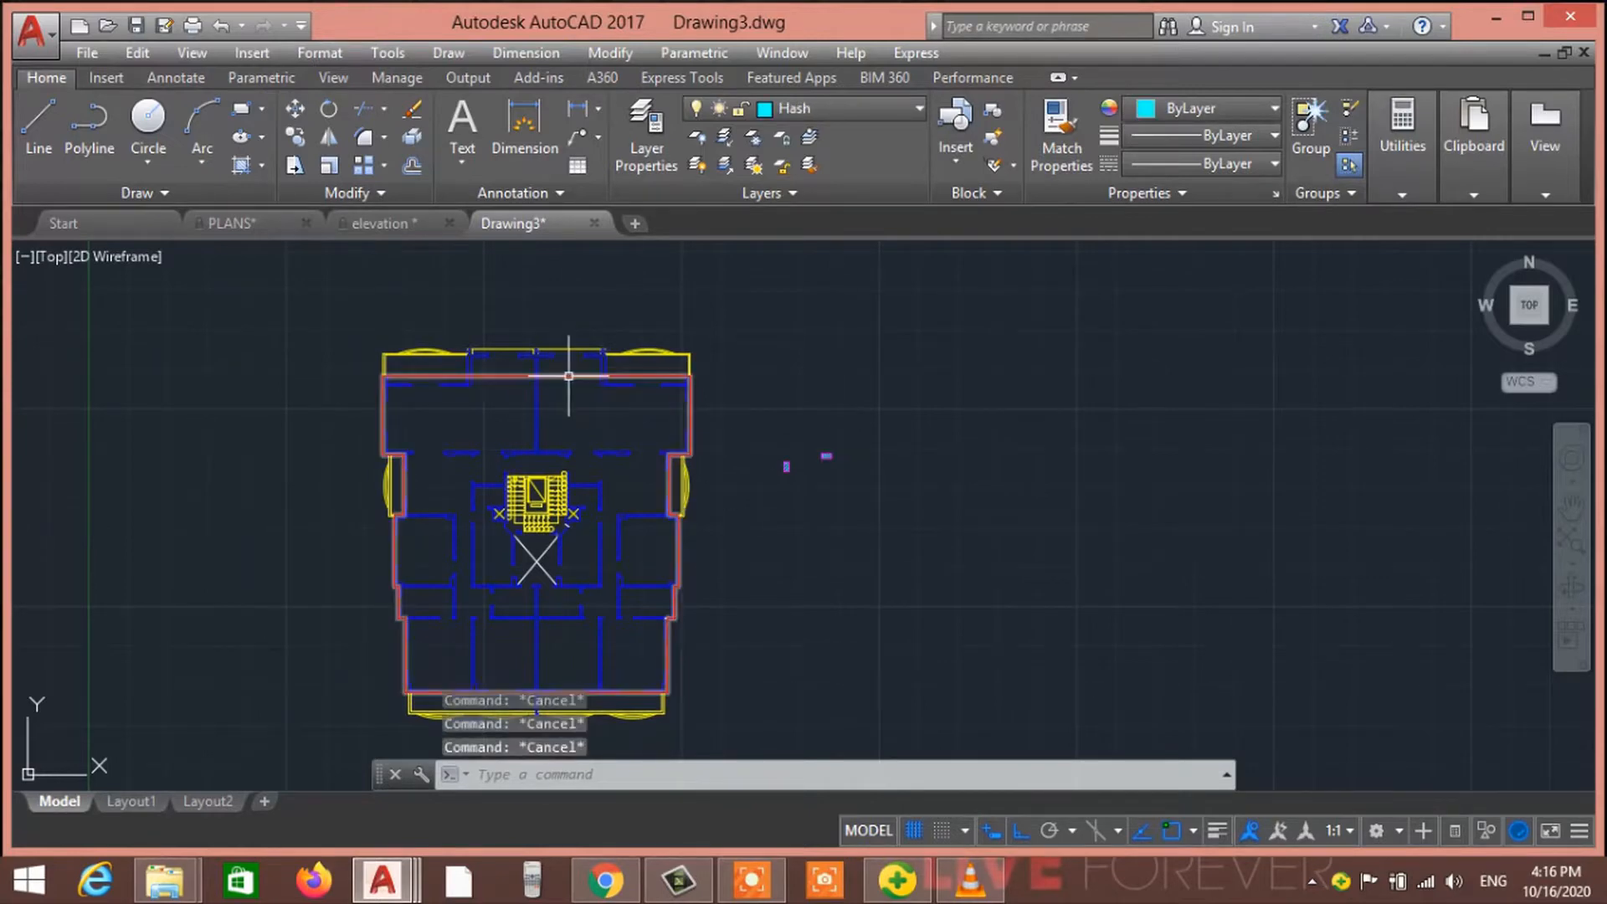
Copy the floor plan's red outline horizontally about 56 units to the empty area to the right of the plan
type("co")
key("Return")
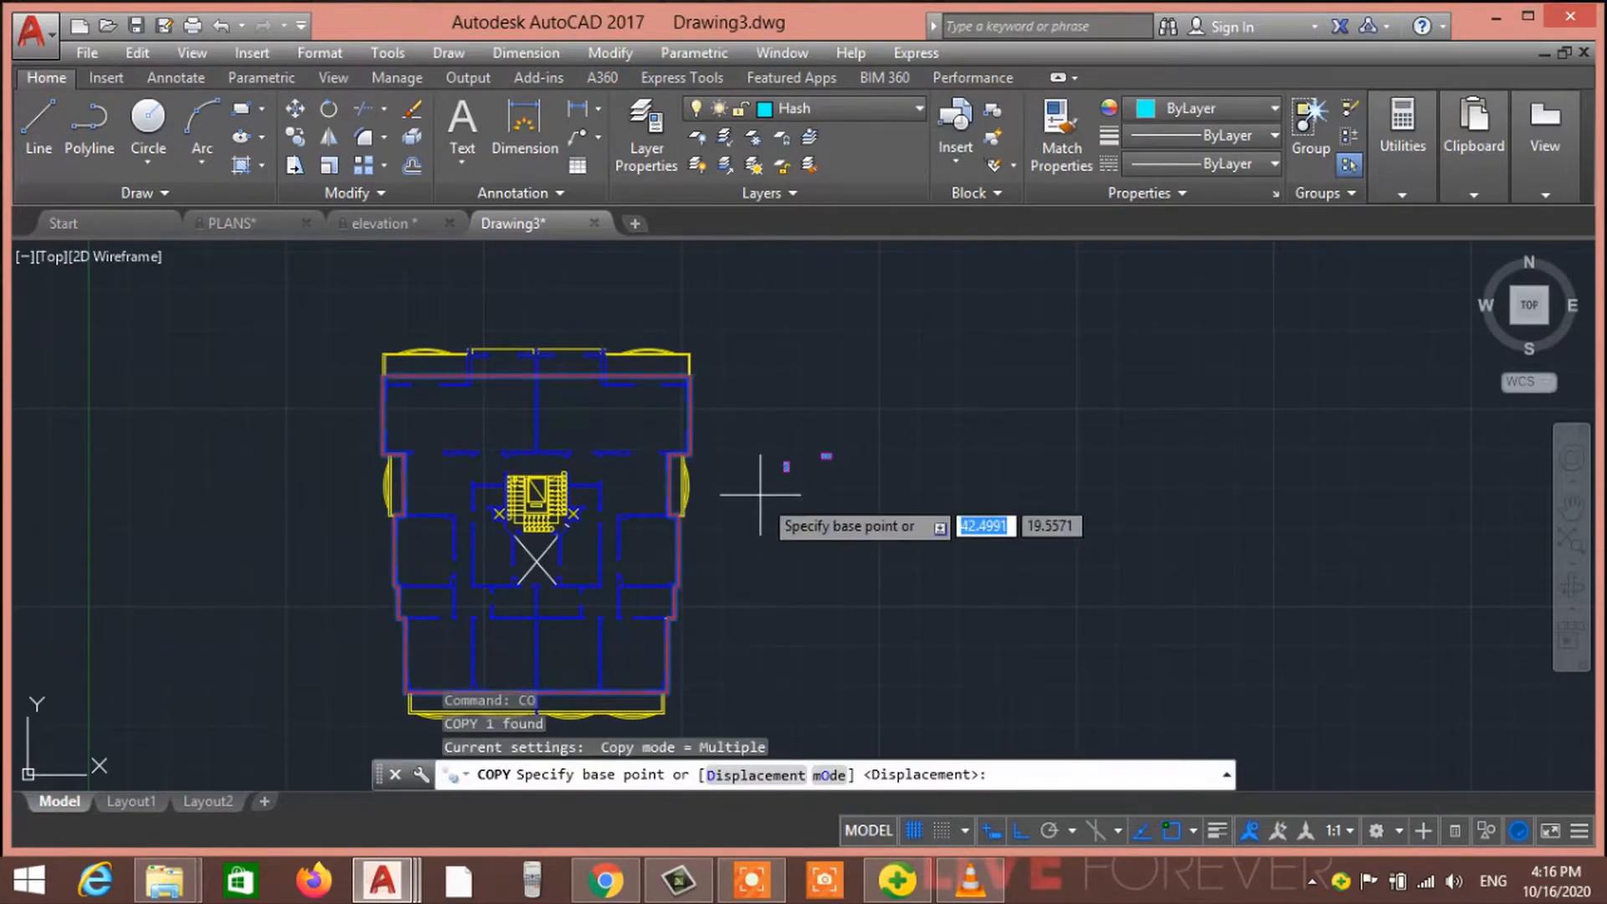
left_click(631, 454)
middle_click_drag(1005, 498, 598, 355)
left_click(1099, 378)
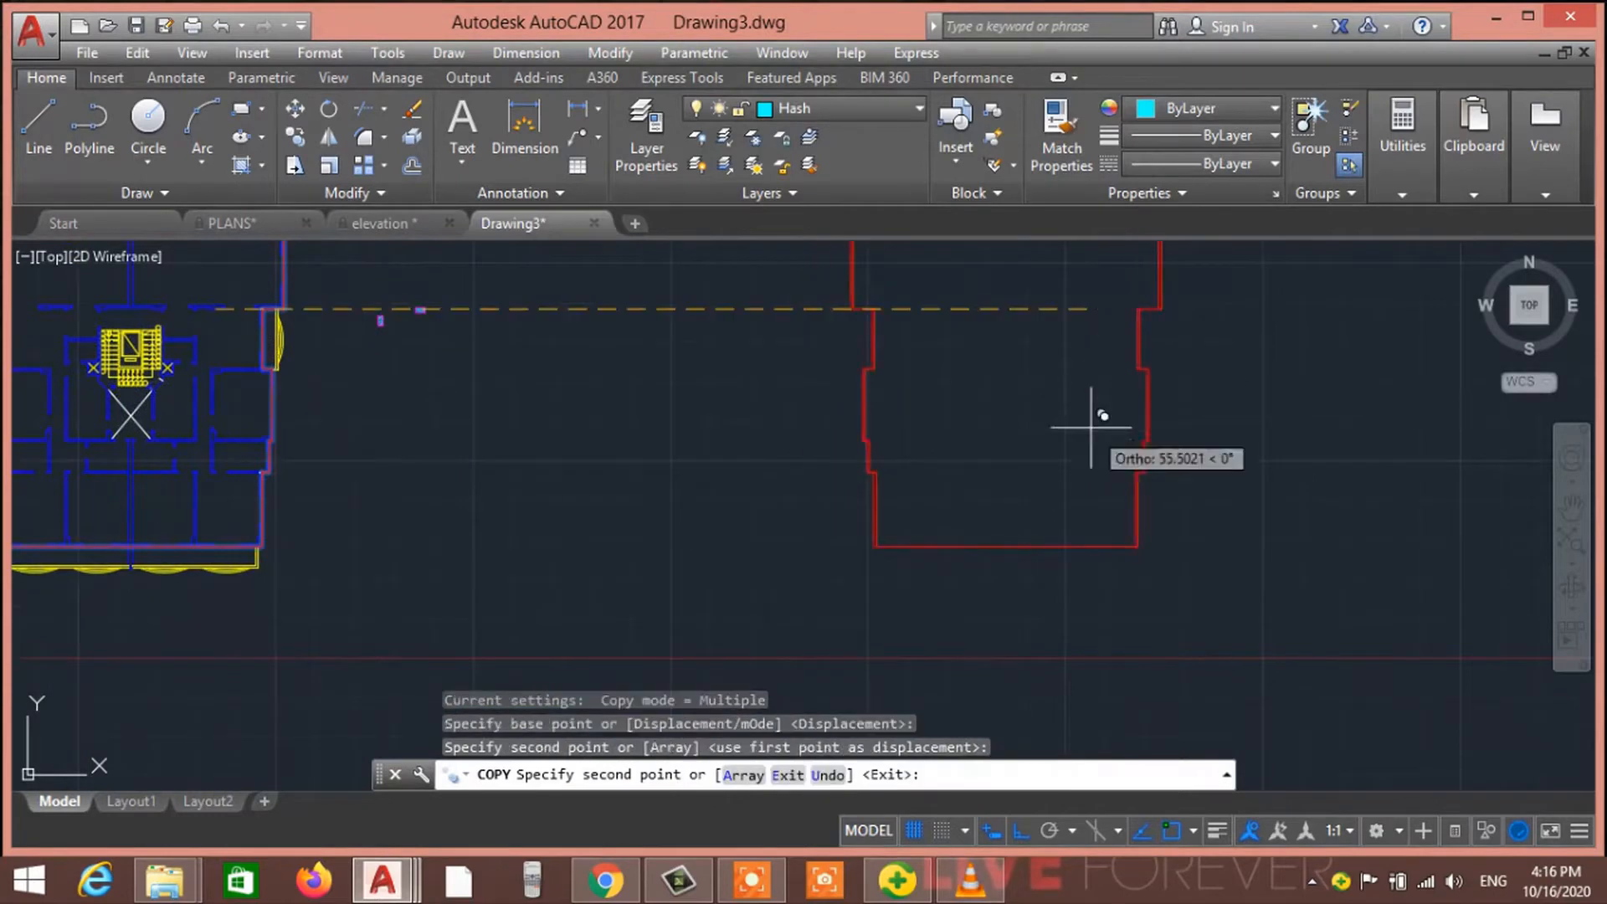
middle_click_drag(1024, 509, 875, 560)
key("Escape")
key("Escape")
key("Escape")
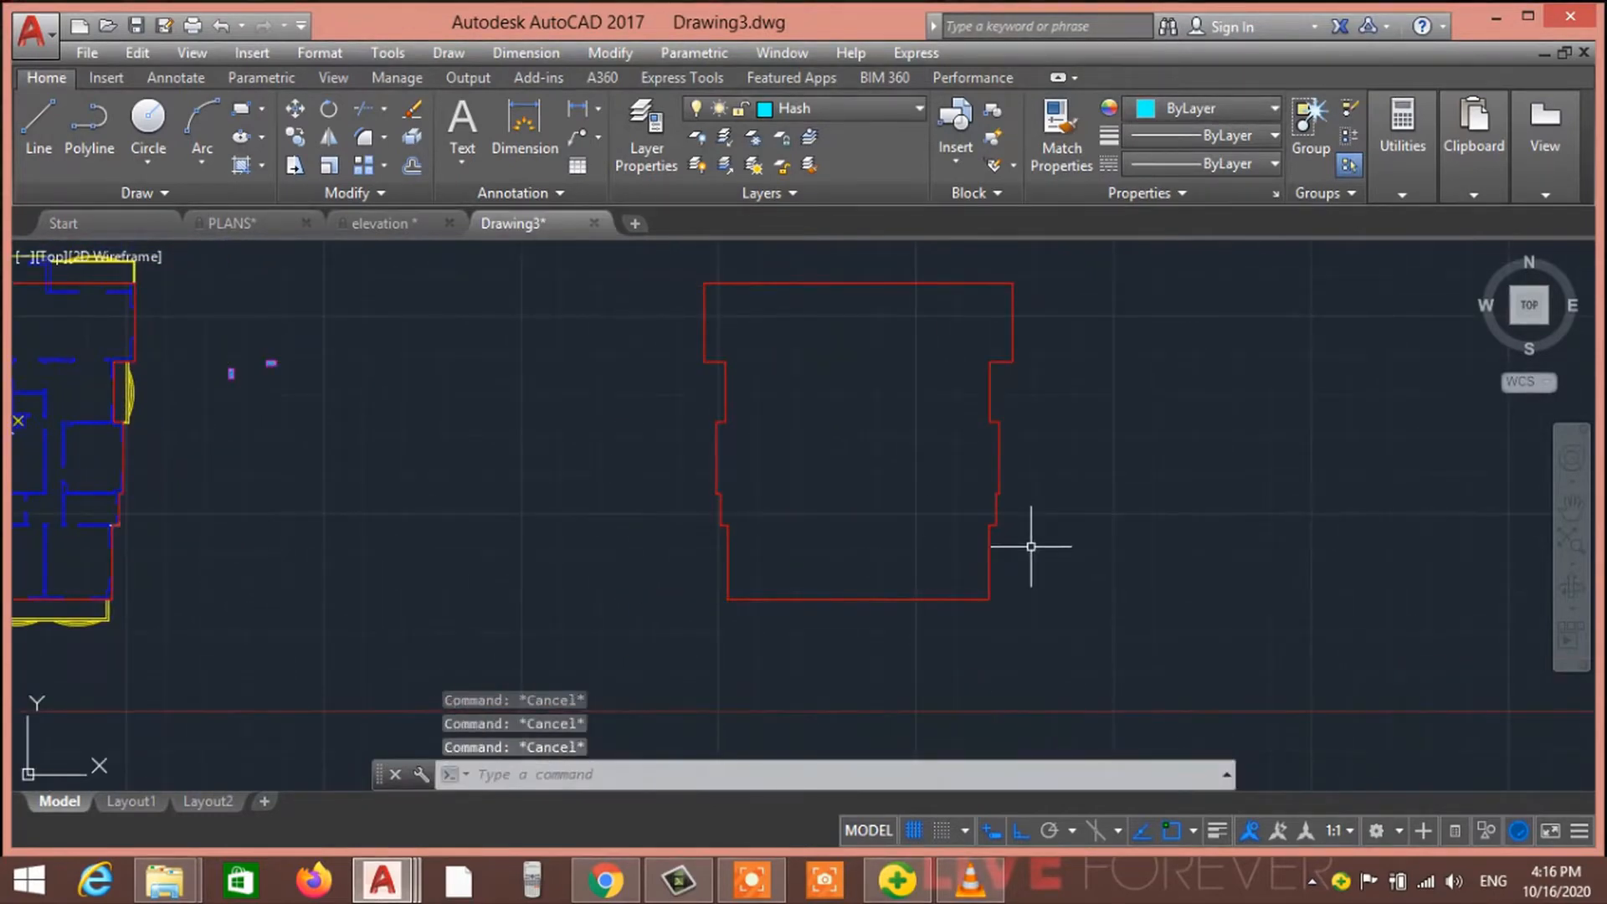
Hatch the inside of the copied outline with the SOLID pattern
key("Return")
left_click(231, 134)
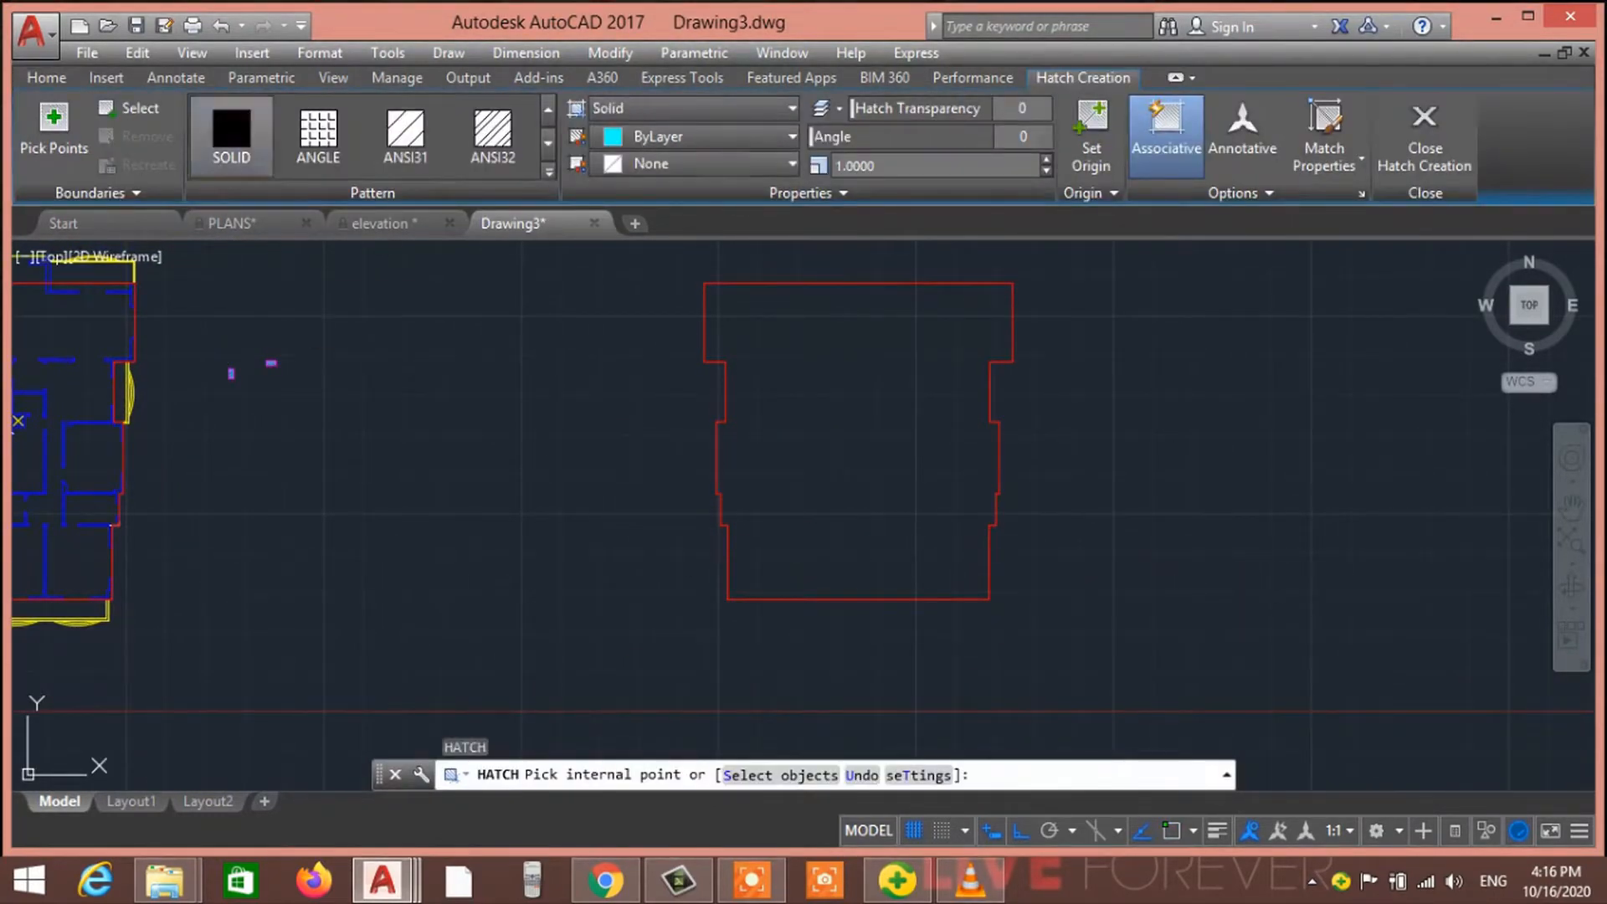
left_click(893, 455)
key("Escape")
key("Escape")
Check the area of the solid hatch in its properties
left_click(909, 467)
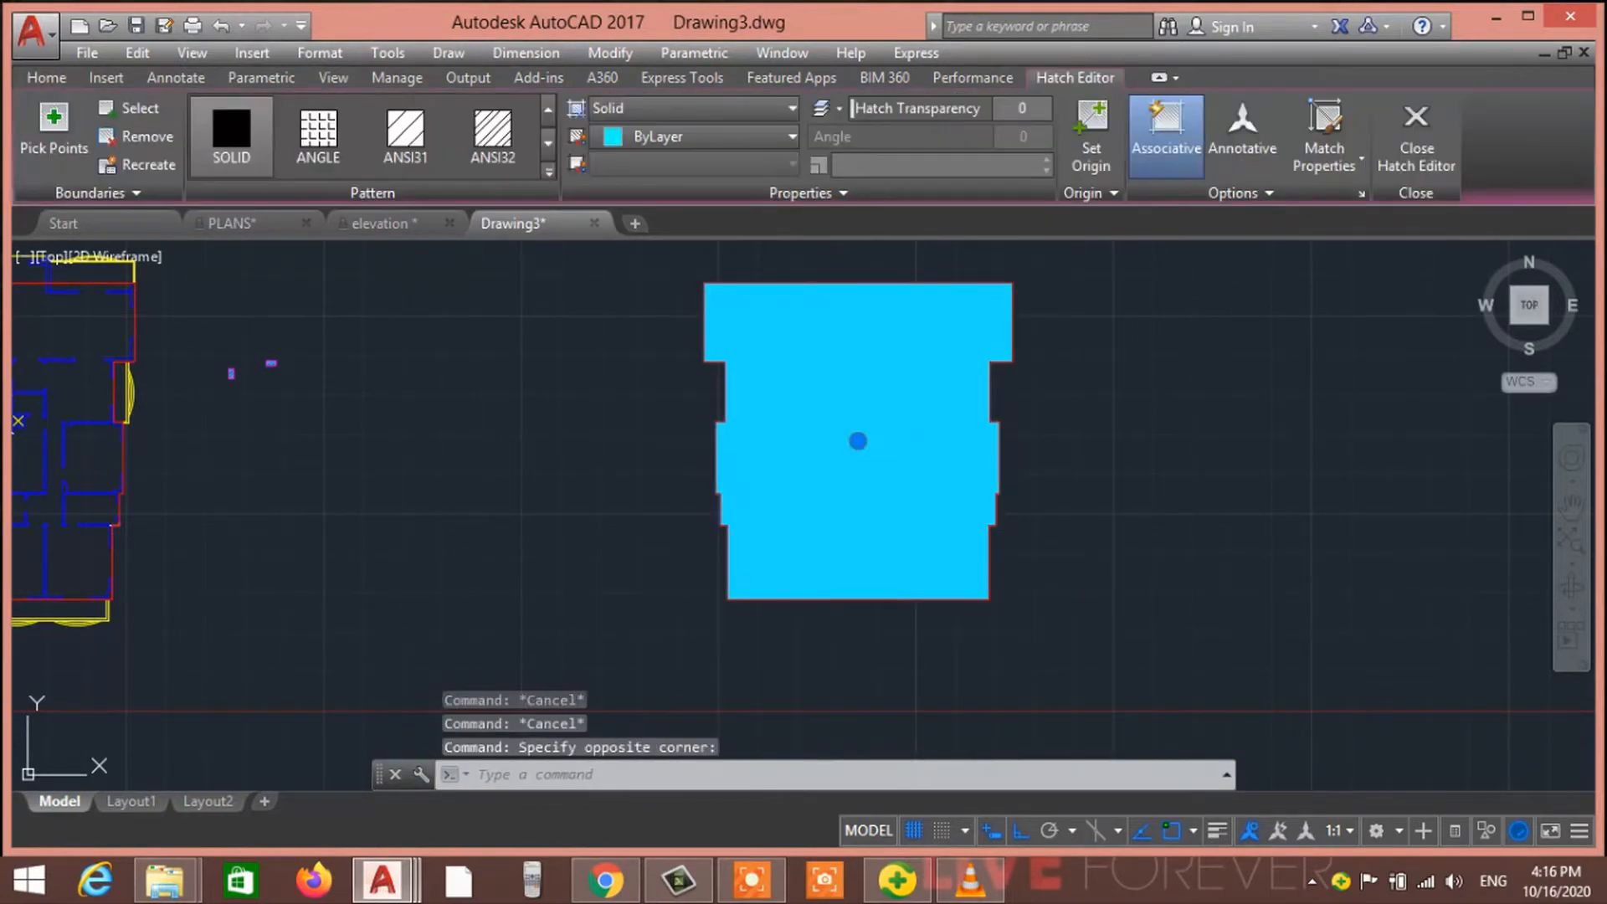
key("ctrl+1")
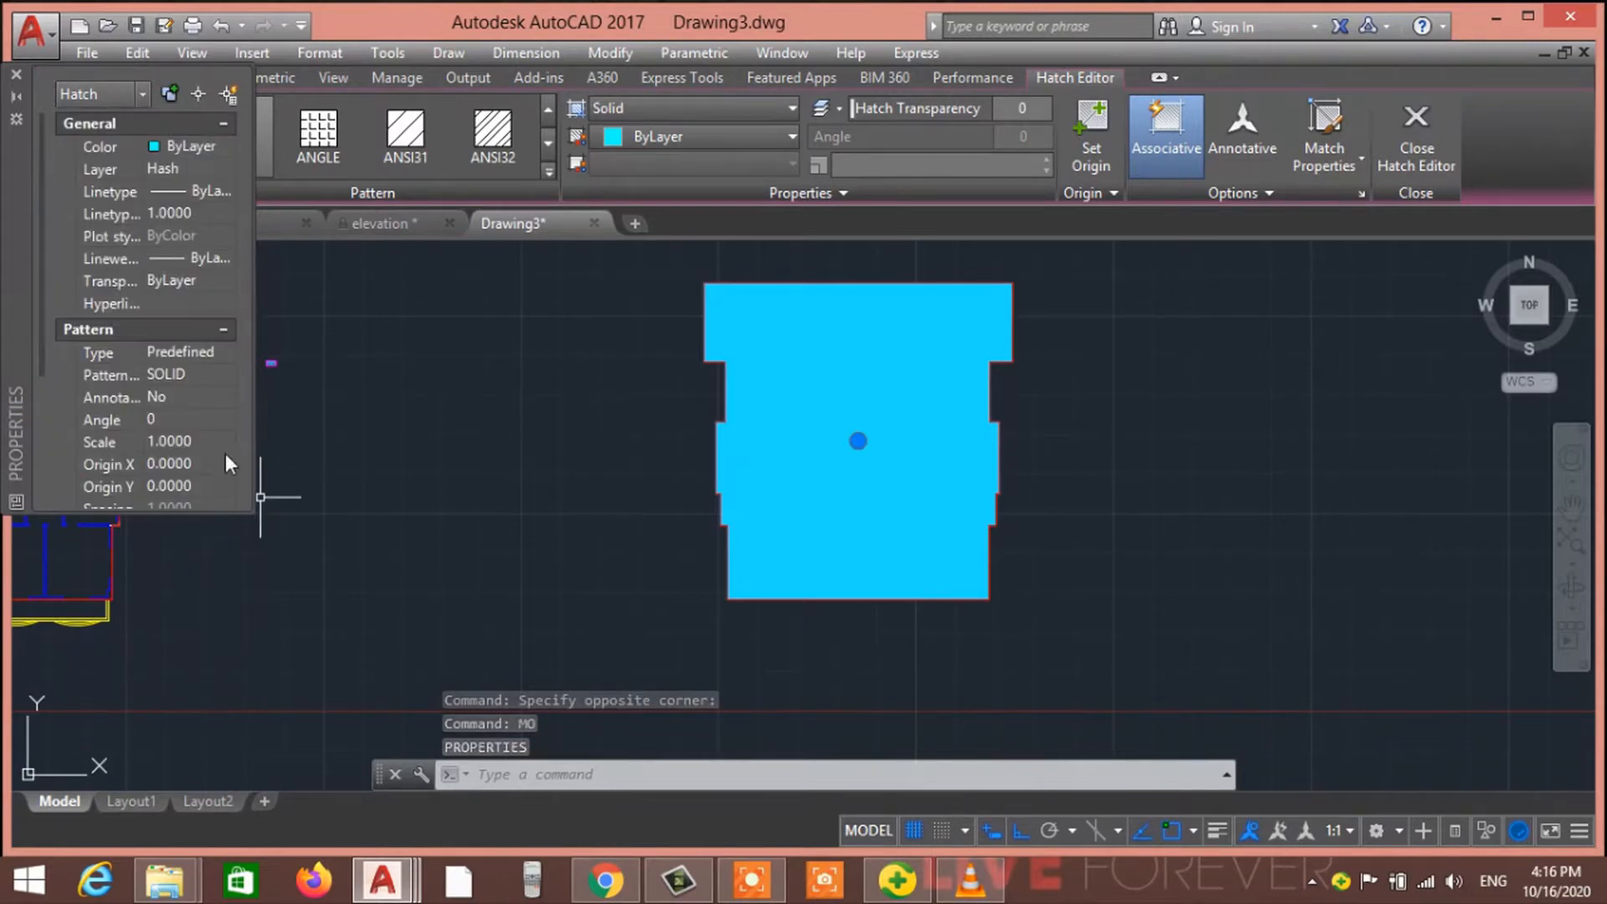
left_click_drag(42, 253, 45, 449)
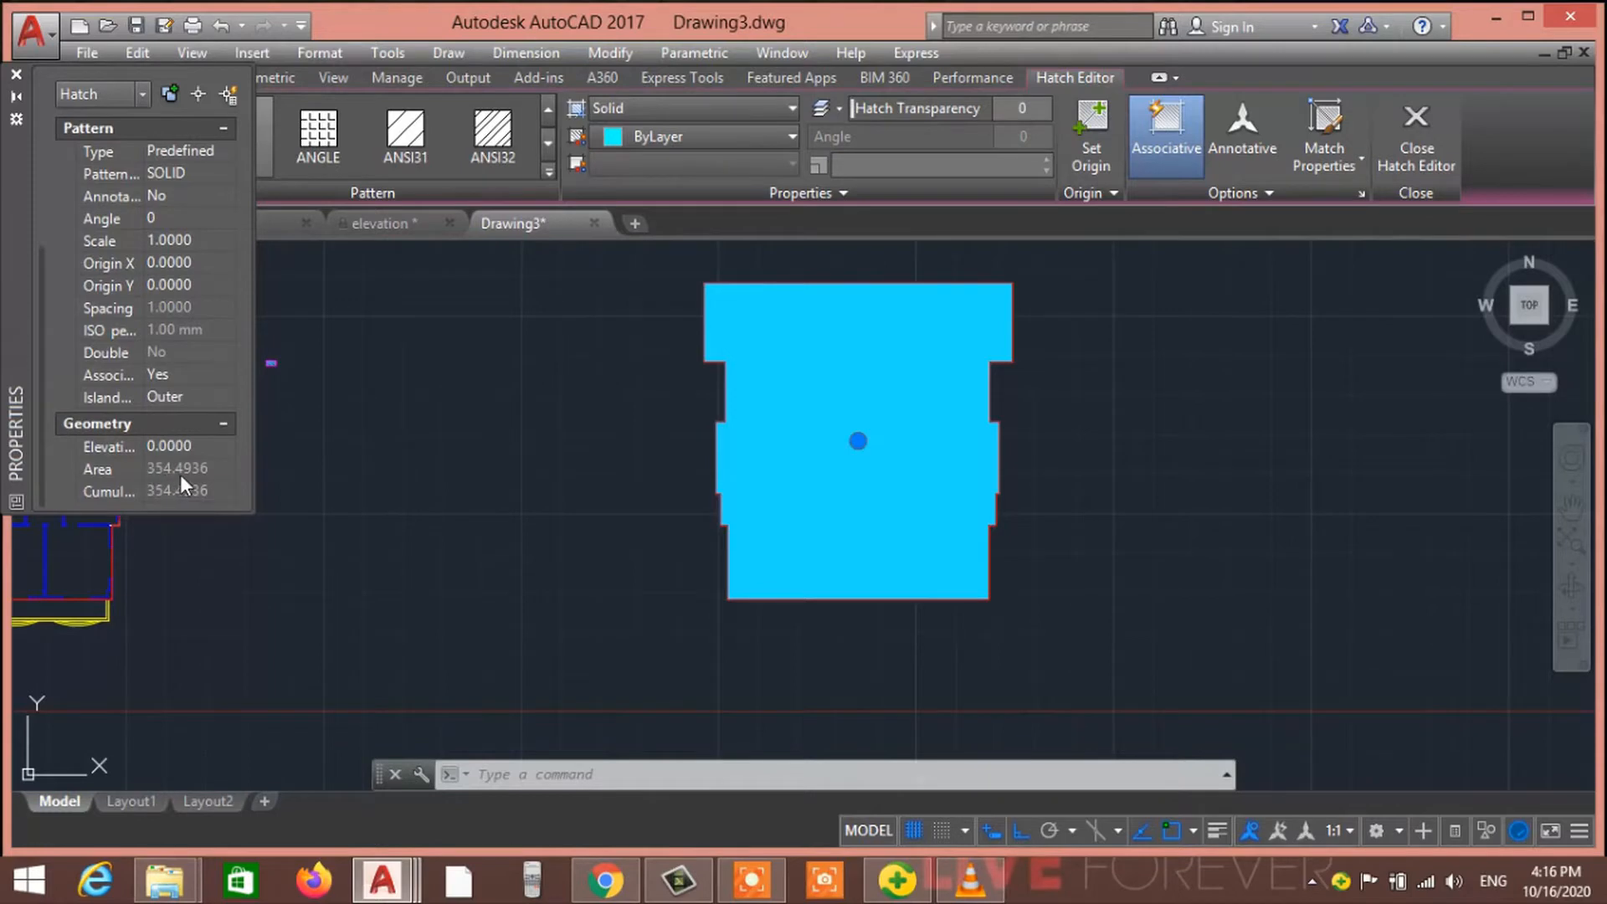
left_click(17, 73)
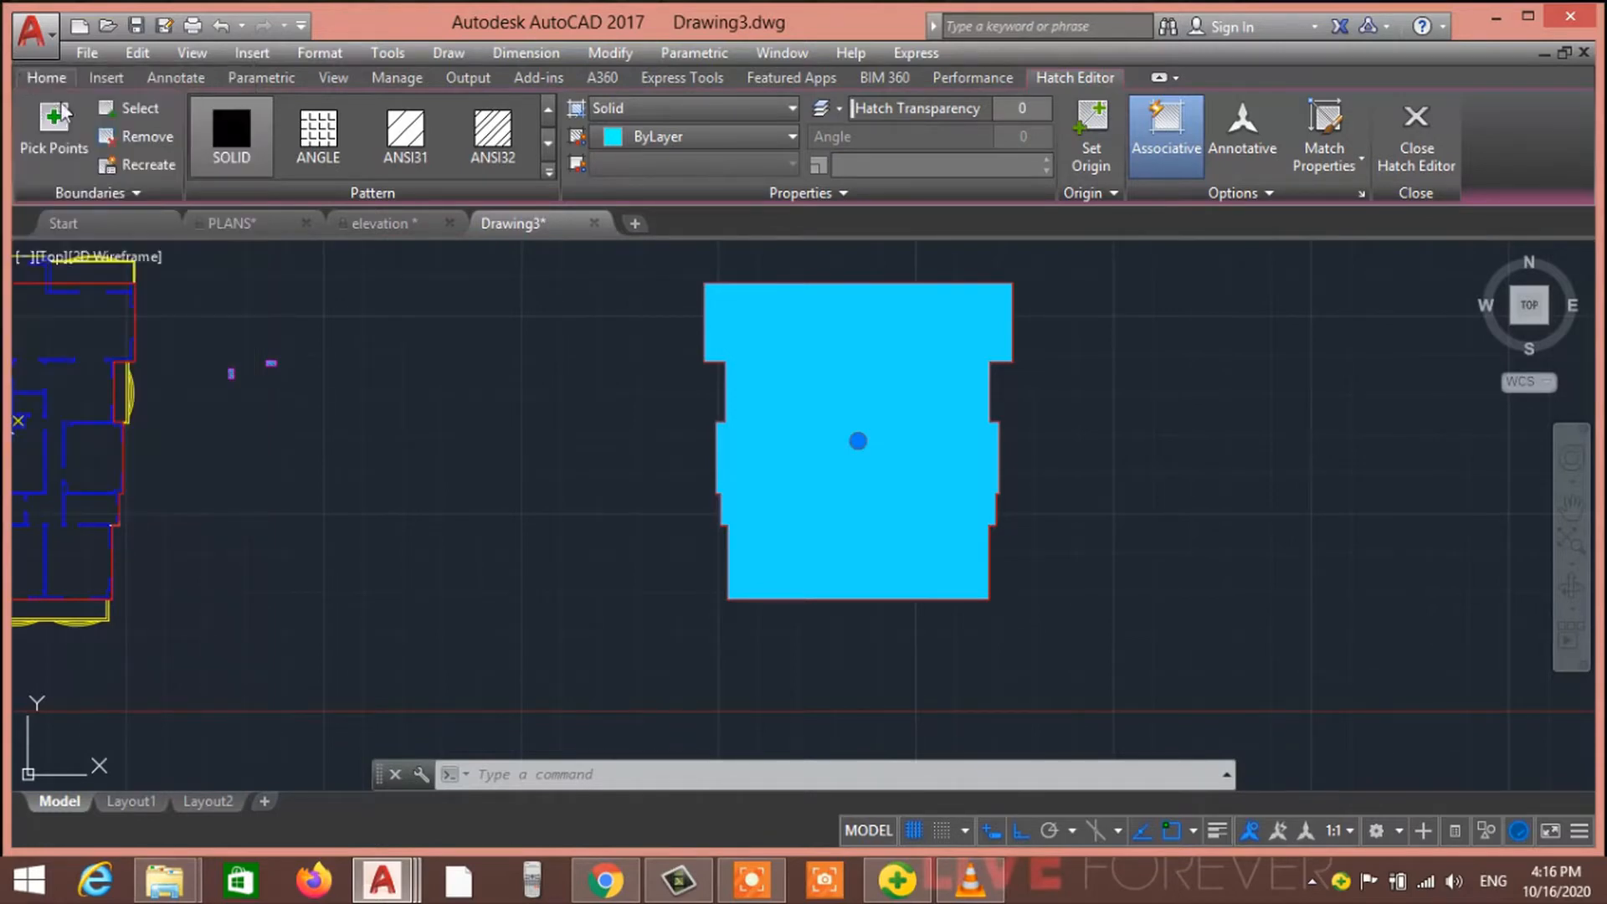
Switch to the Casio calculator emulator, calculate 355 ÷ 12 as a decimal, and close the calculator
left_click(532, 880)
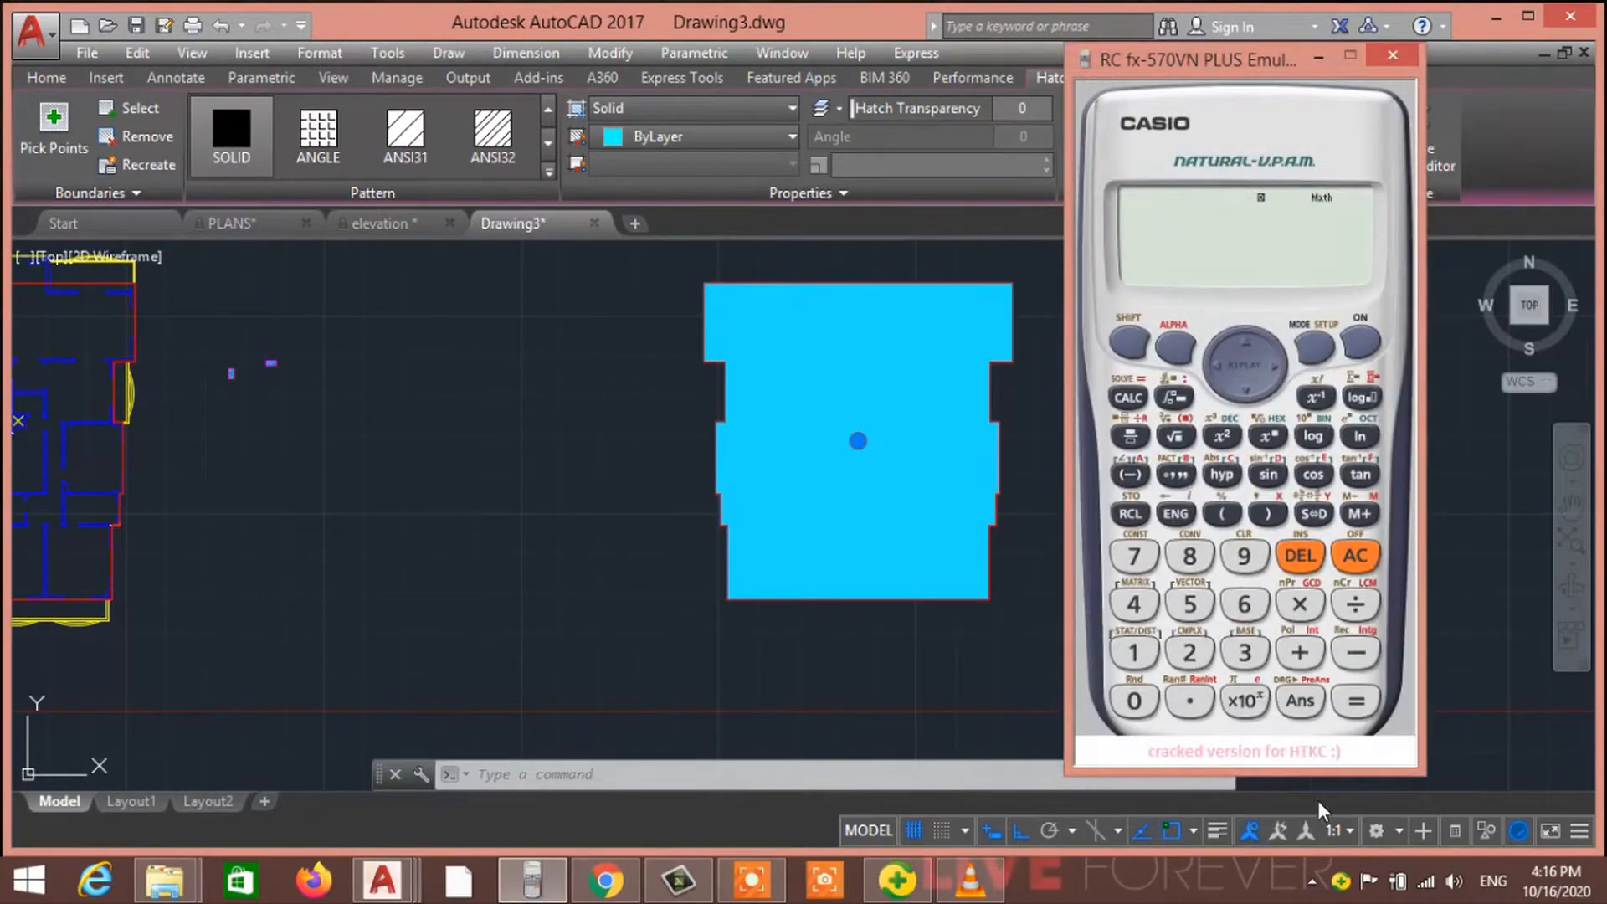
left_click(1245, 652)
left_click(1190, 603)
left_click(1189, 604)
left_click(1355, 603)
left_click(1133, 652)
left_click(1190, 652)
left_click(1377, 705)
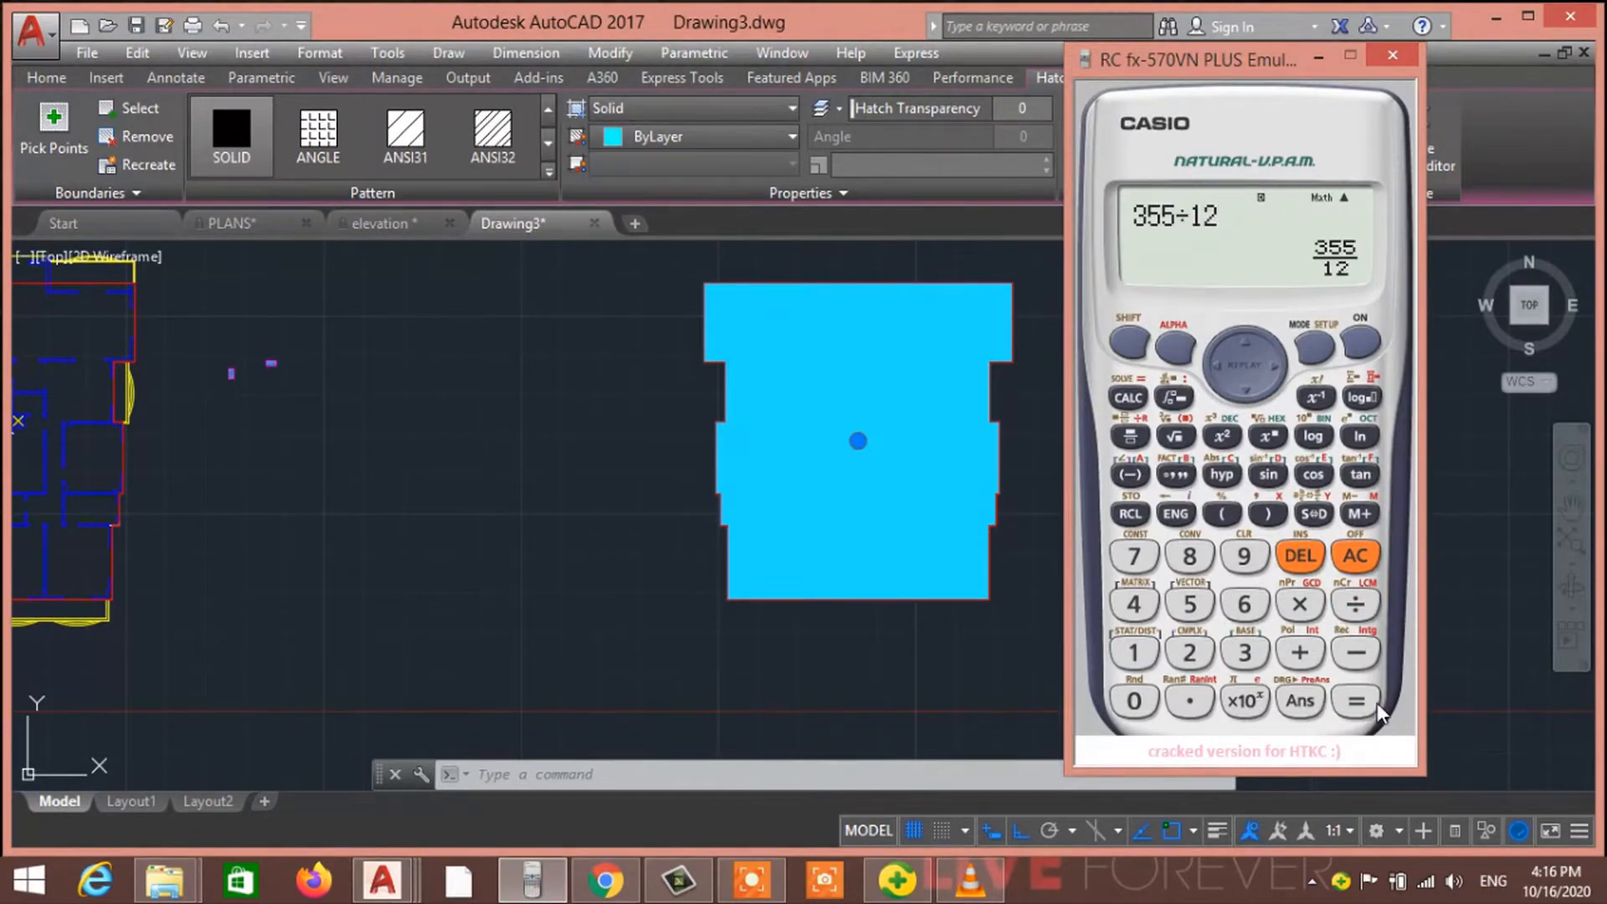
left_click(1316, 514)
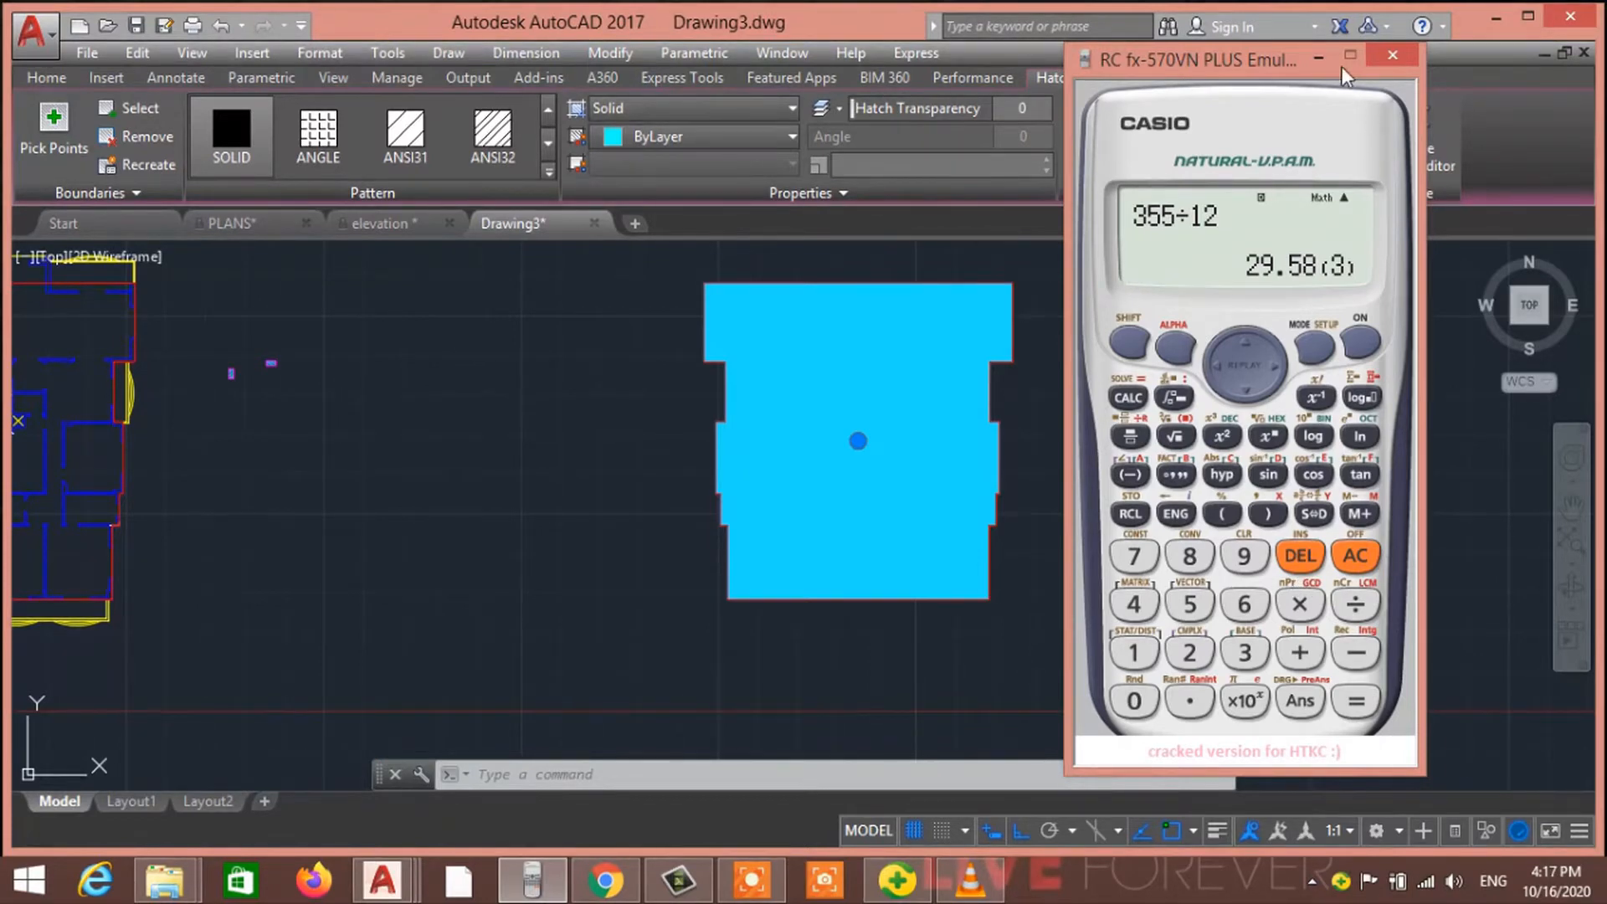
left_click(1406, 50)
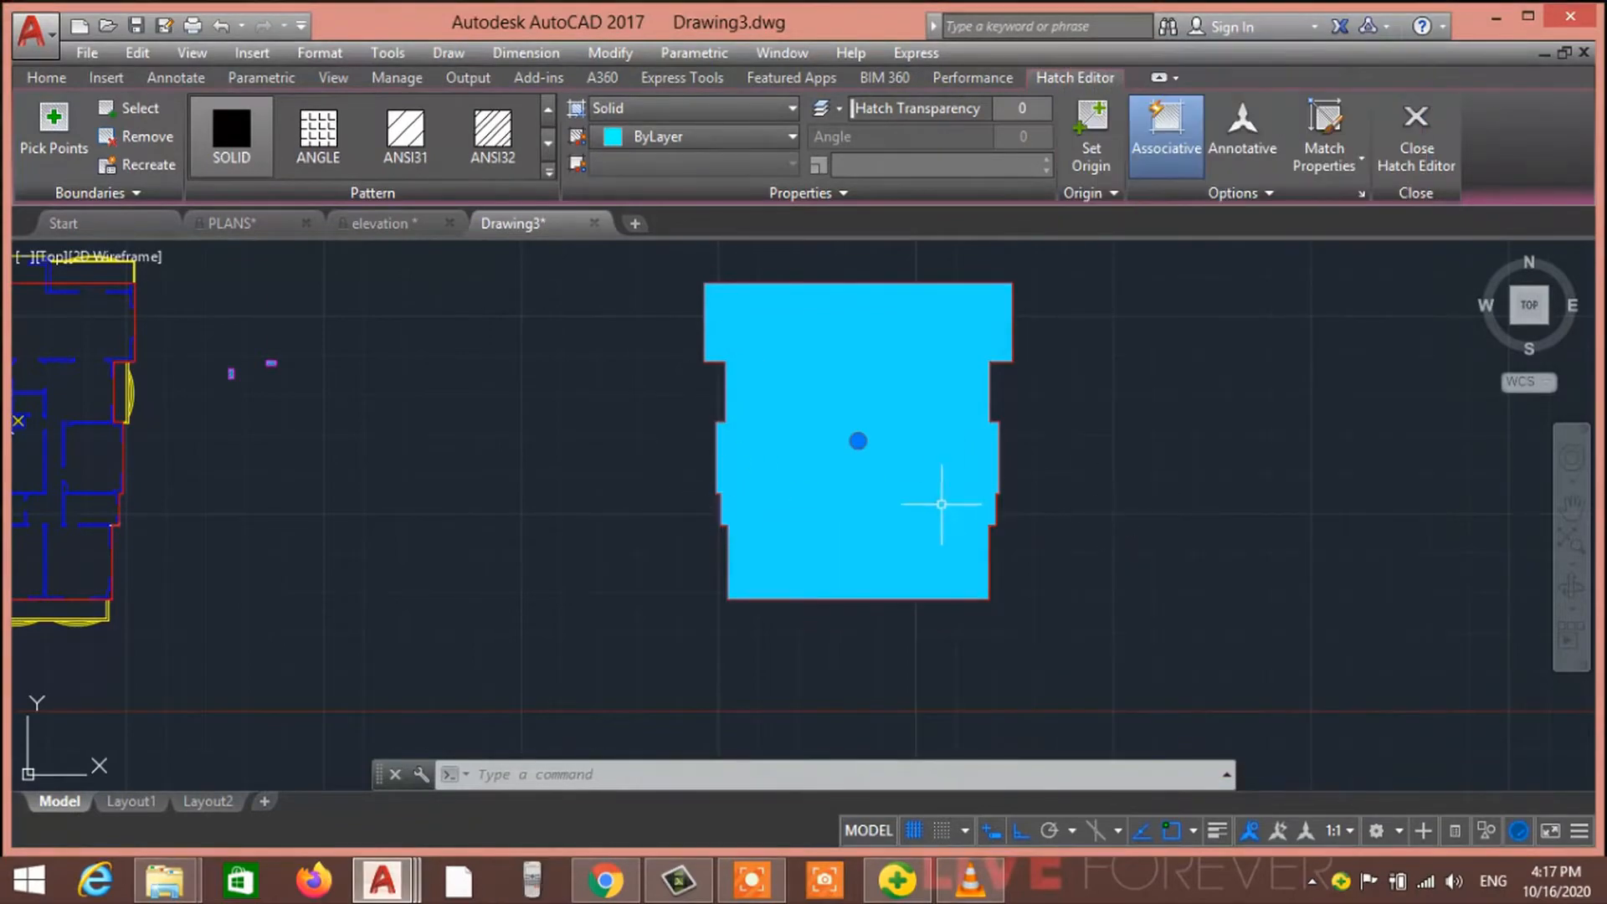
Delete the solid hatch and the copied red outline beside the floor plan
left_click(884, 441)
key("BackSpace")
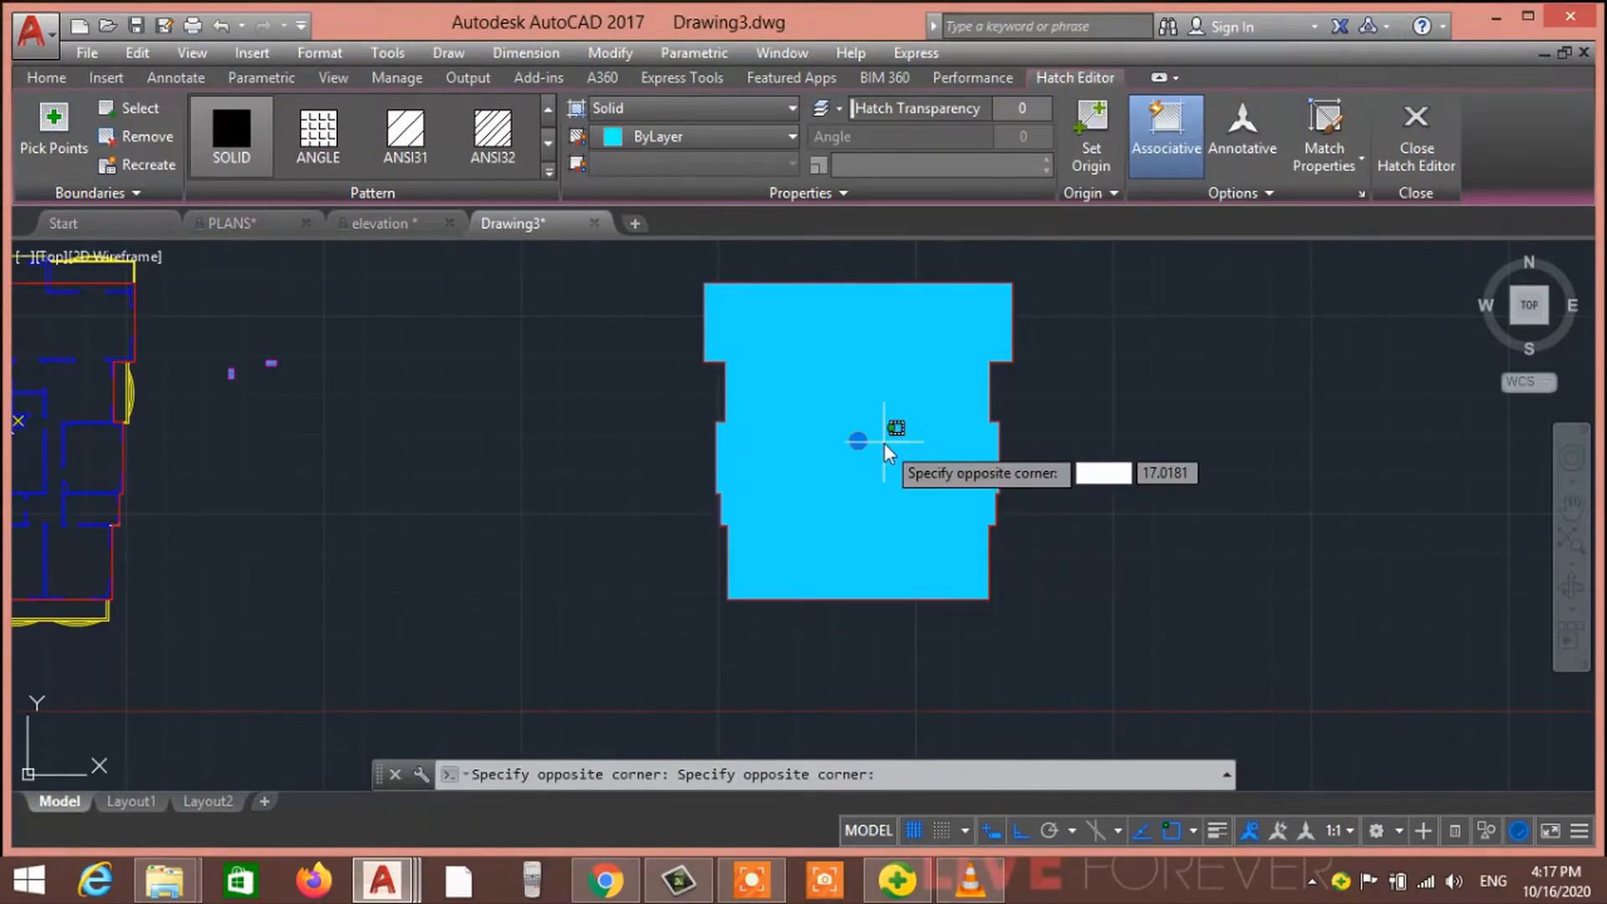
key("Escape")
key("Escape")
left_click(828, 462)
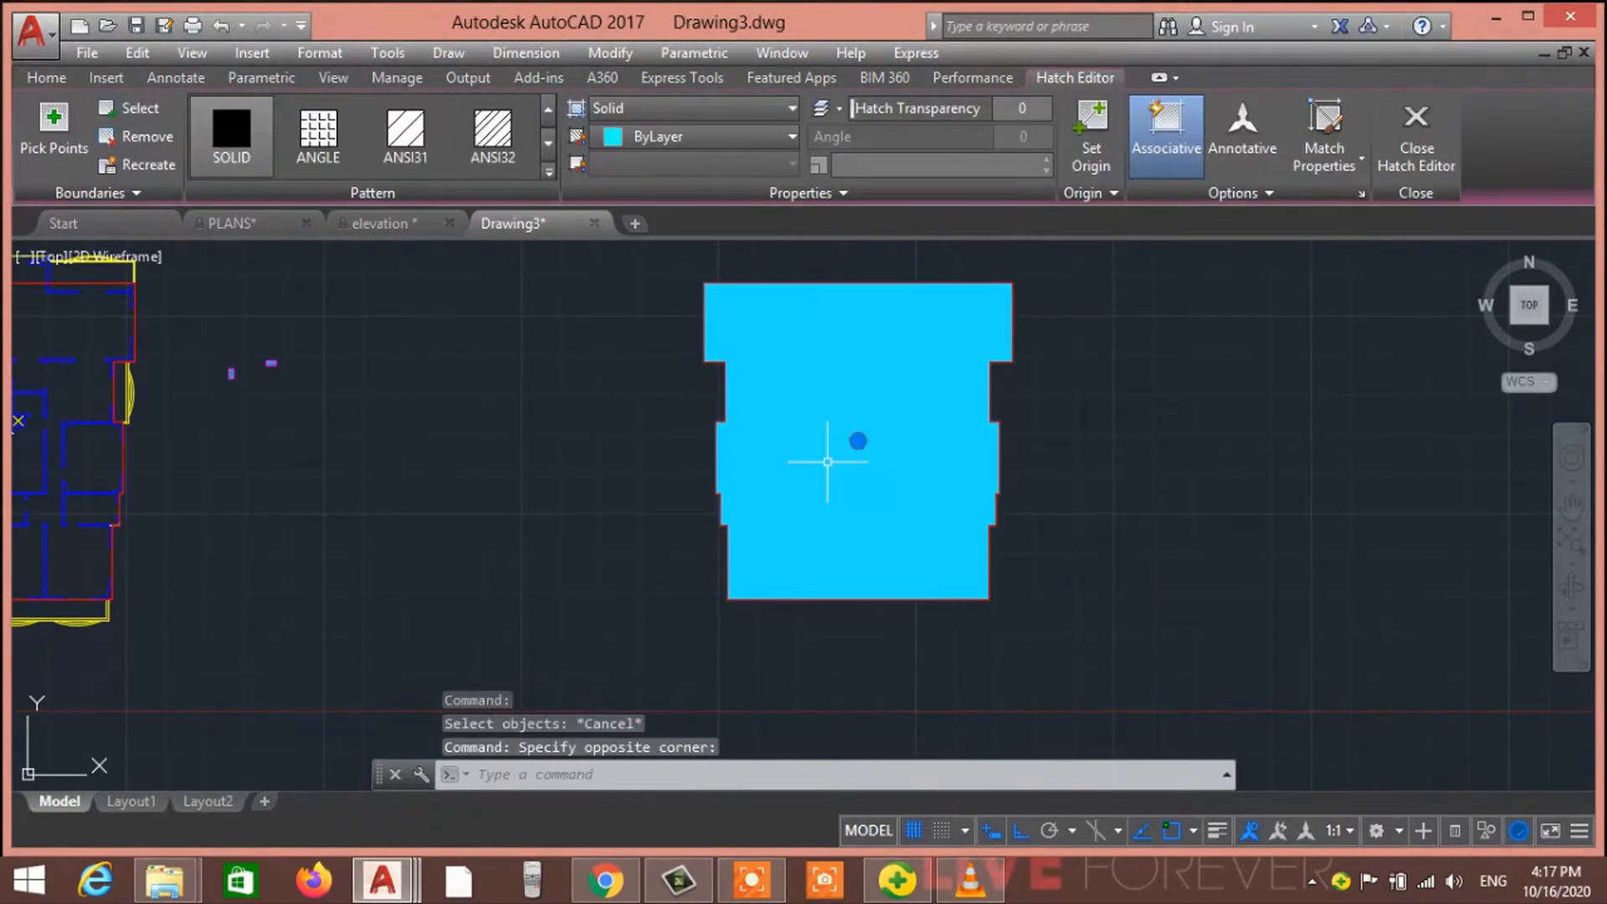
key("Delete")
scroll(824, 465, "down", 3)
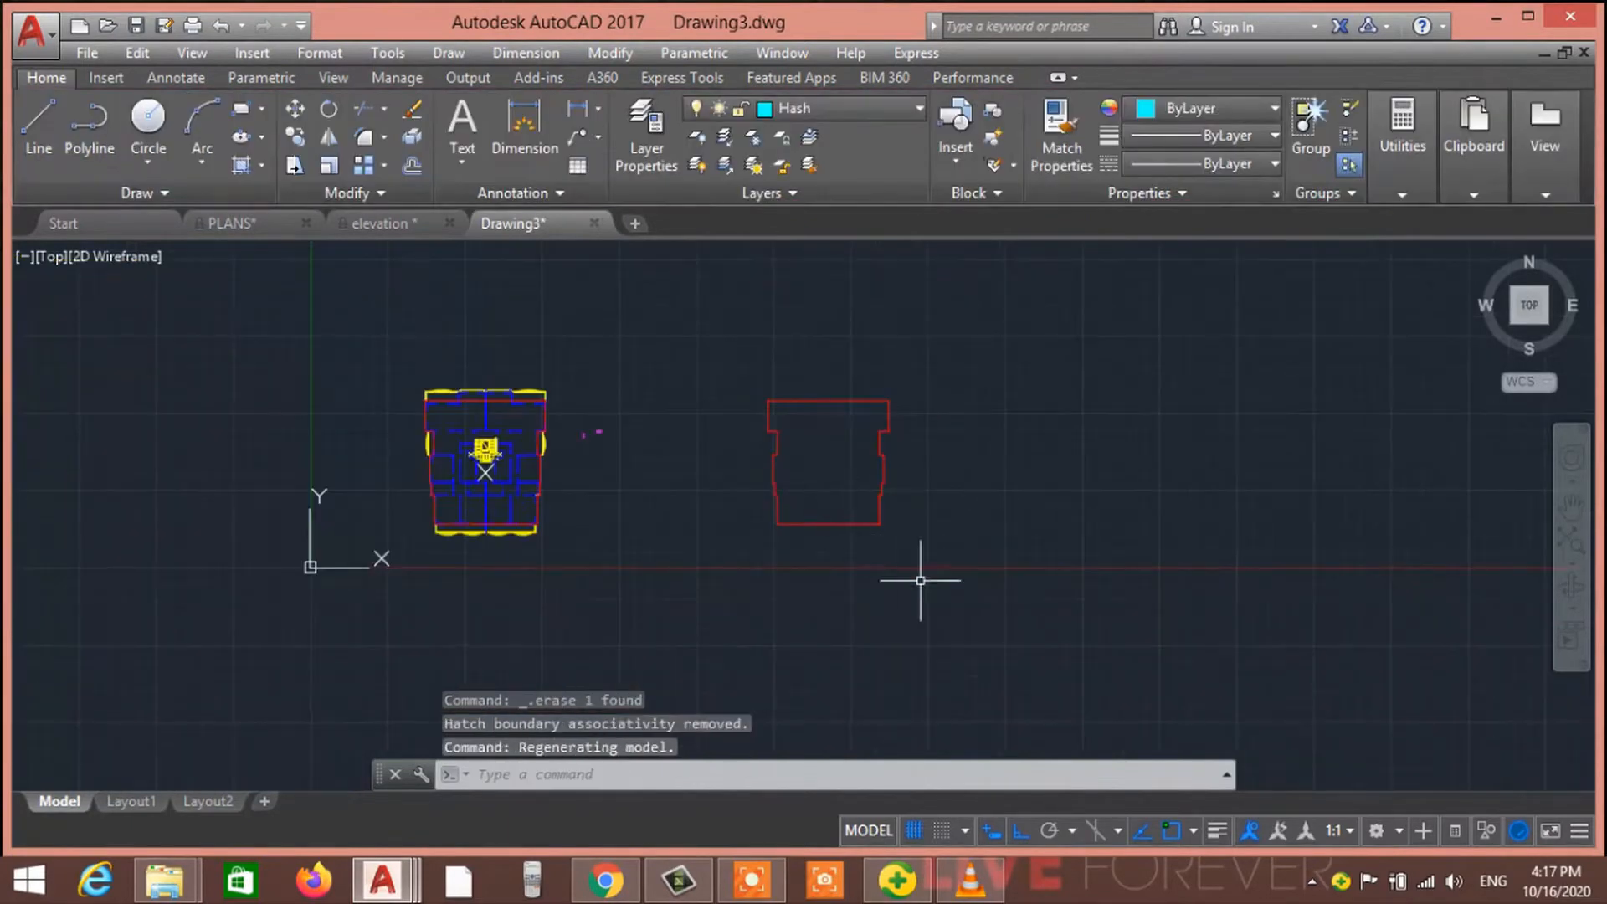
left_click(920, 574)
key("Delete")
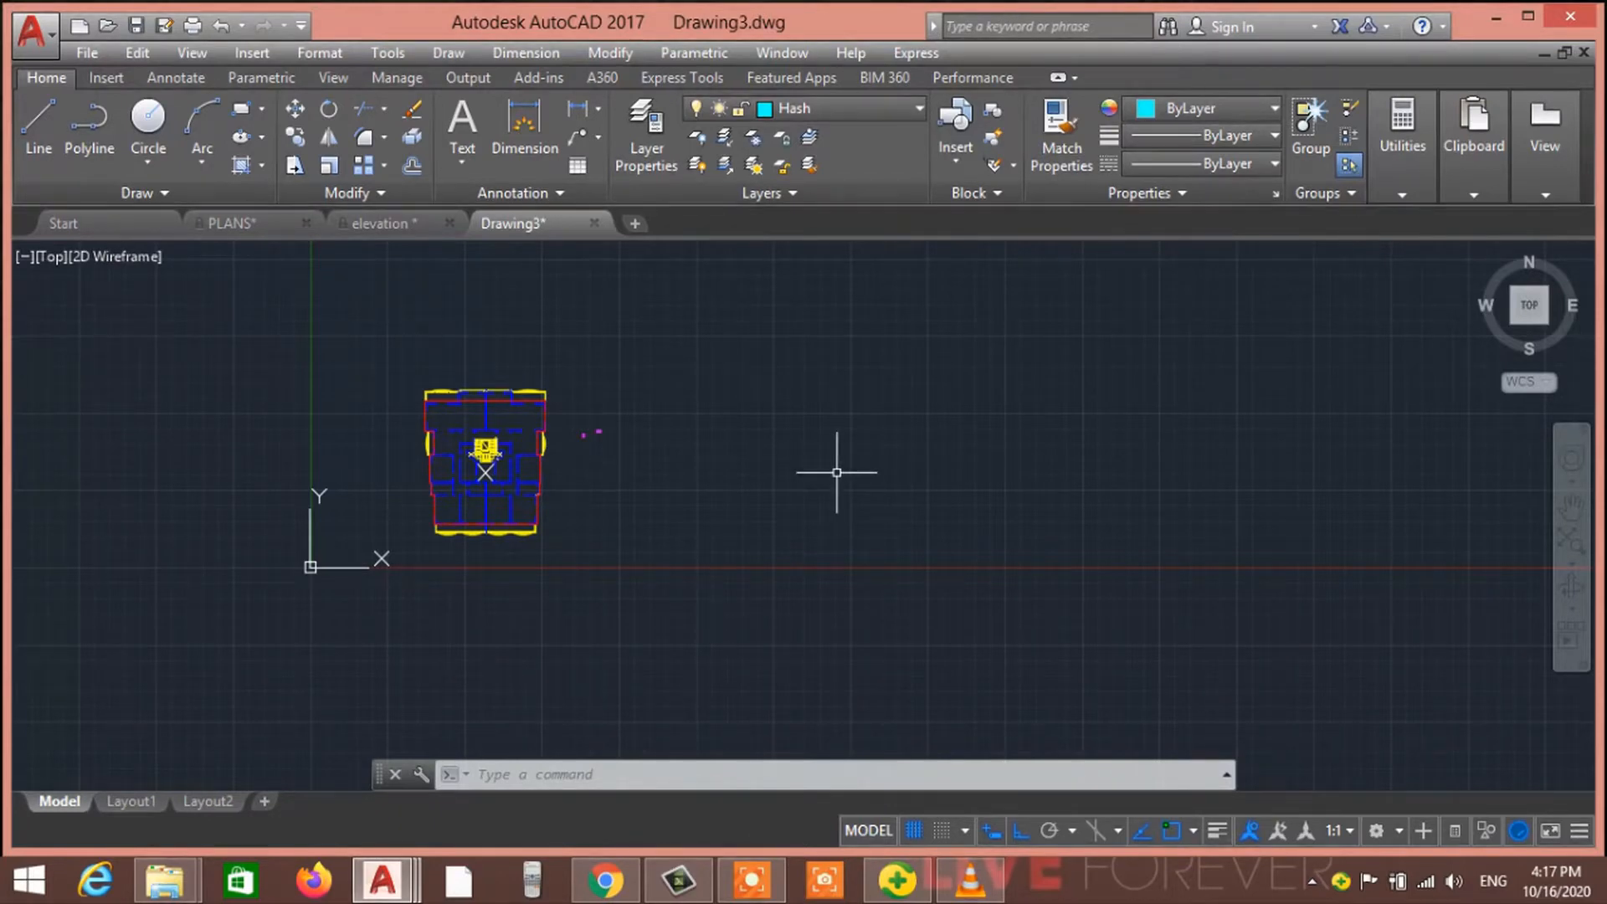
Copy the vertical column block by its top-right corner, with Ortho off, onto the red outline at the plan's upper-right wall junction
scroll(531, 455, "up", 5)
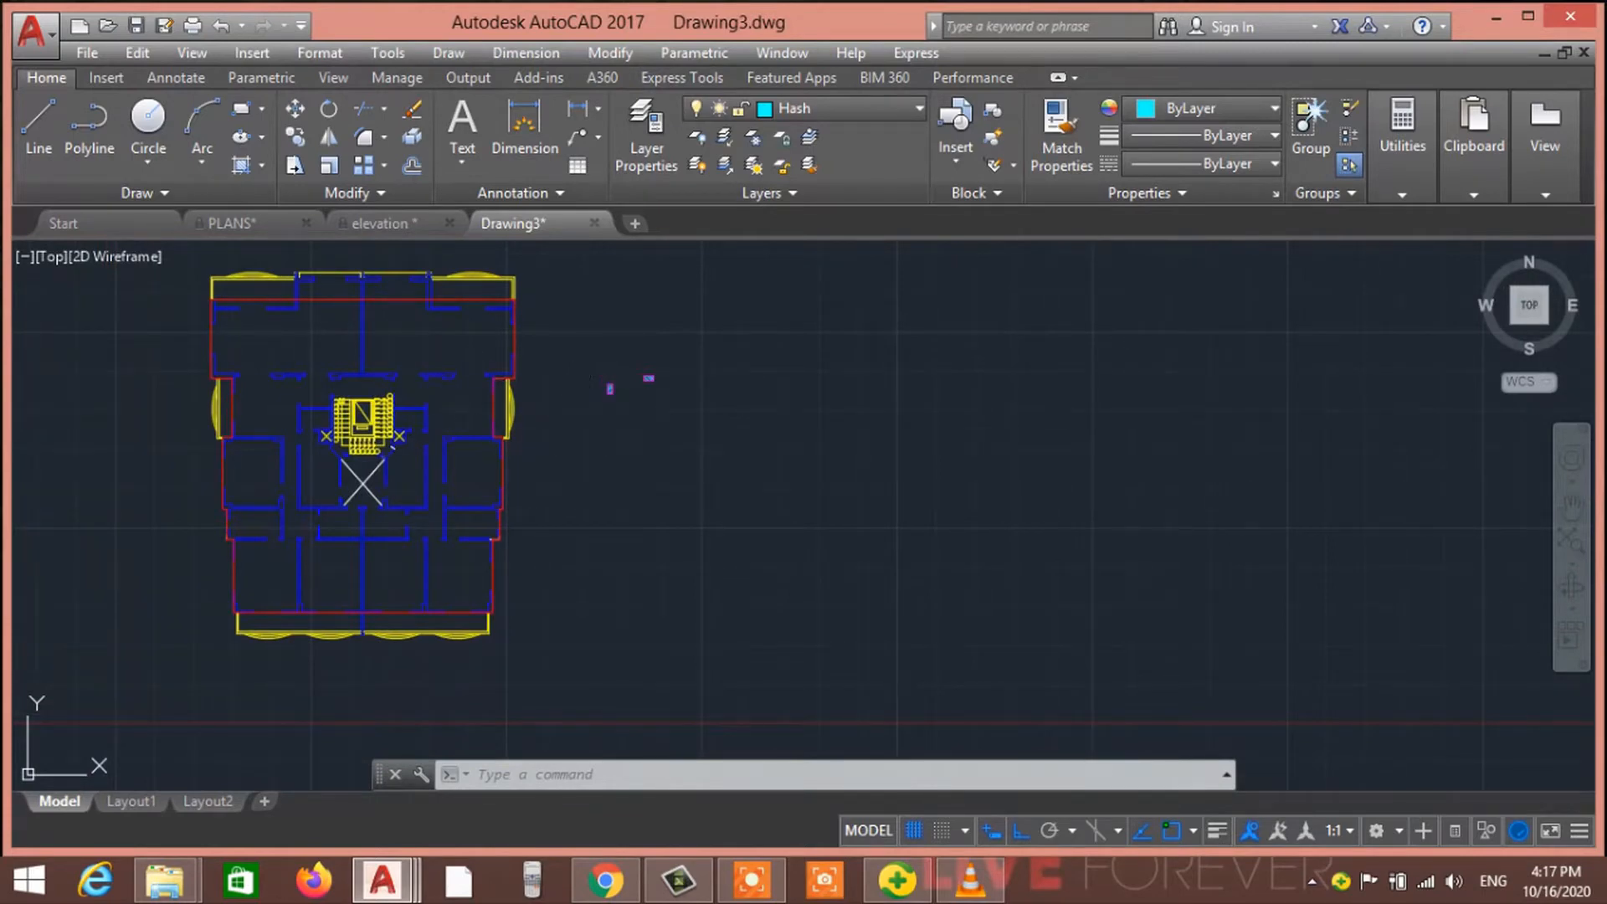
left_click(602, 366)
left_click(633, 405)
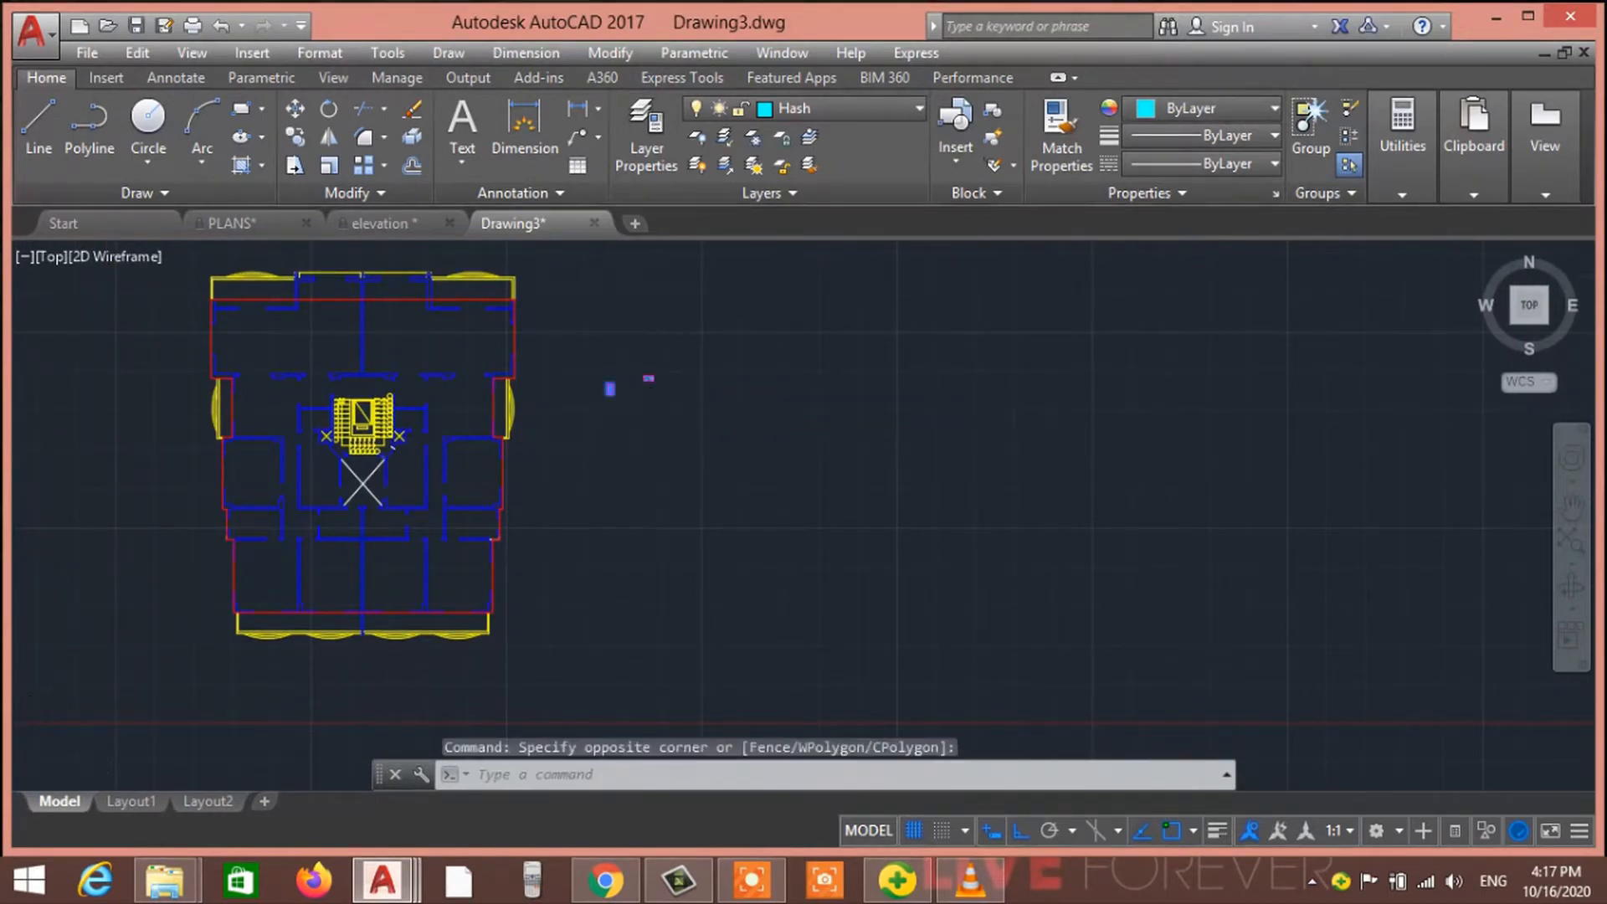
scroll(625, 411, "up", 4)
type("co")
key("Return")
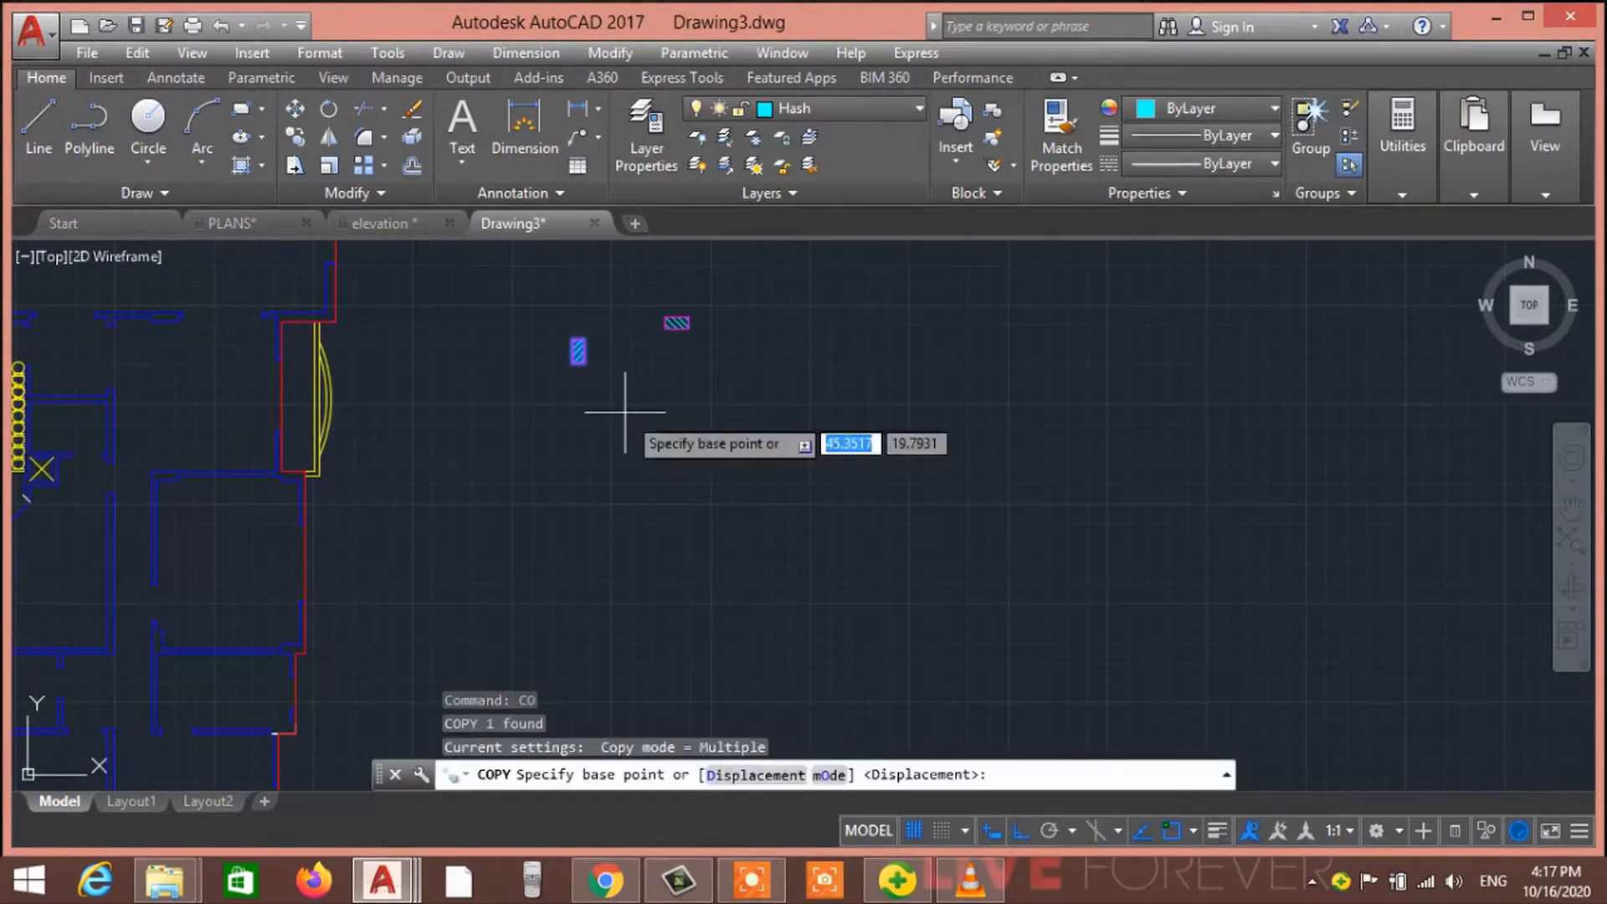
middle_click_drag(649, 459, 611, 658)
scroll(575, 549, "up", 6)
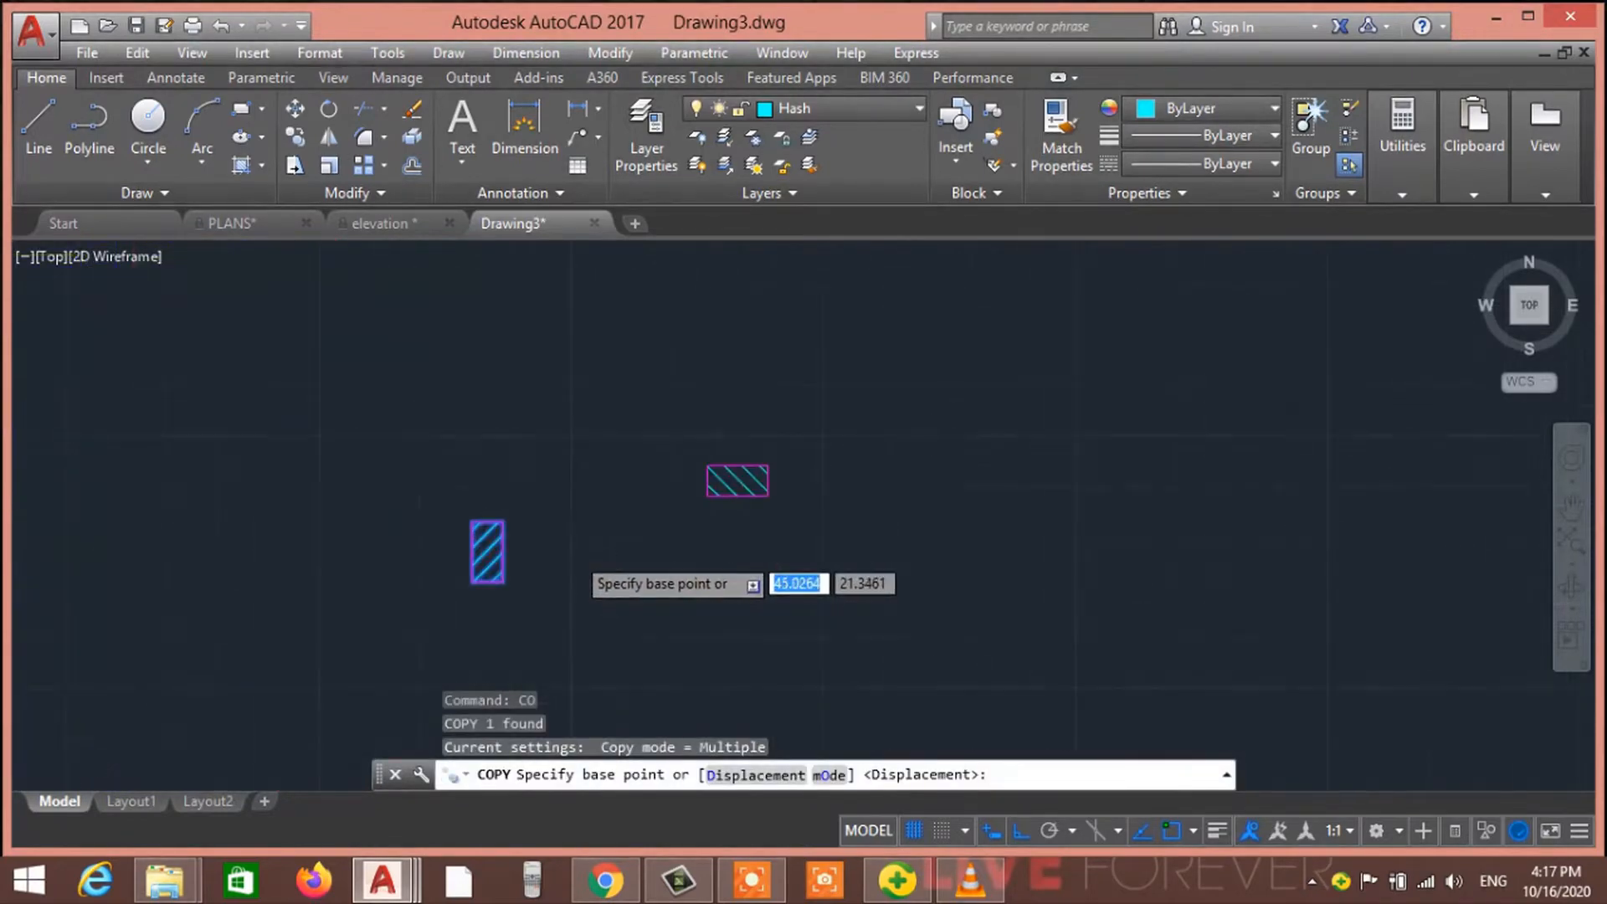
left_click(458, 504)
scroll(620, 502, "down", 6)
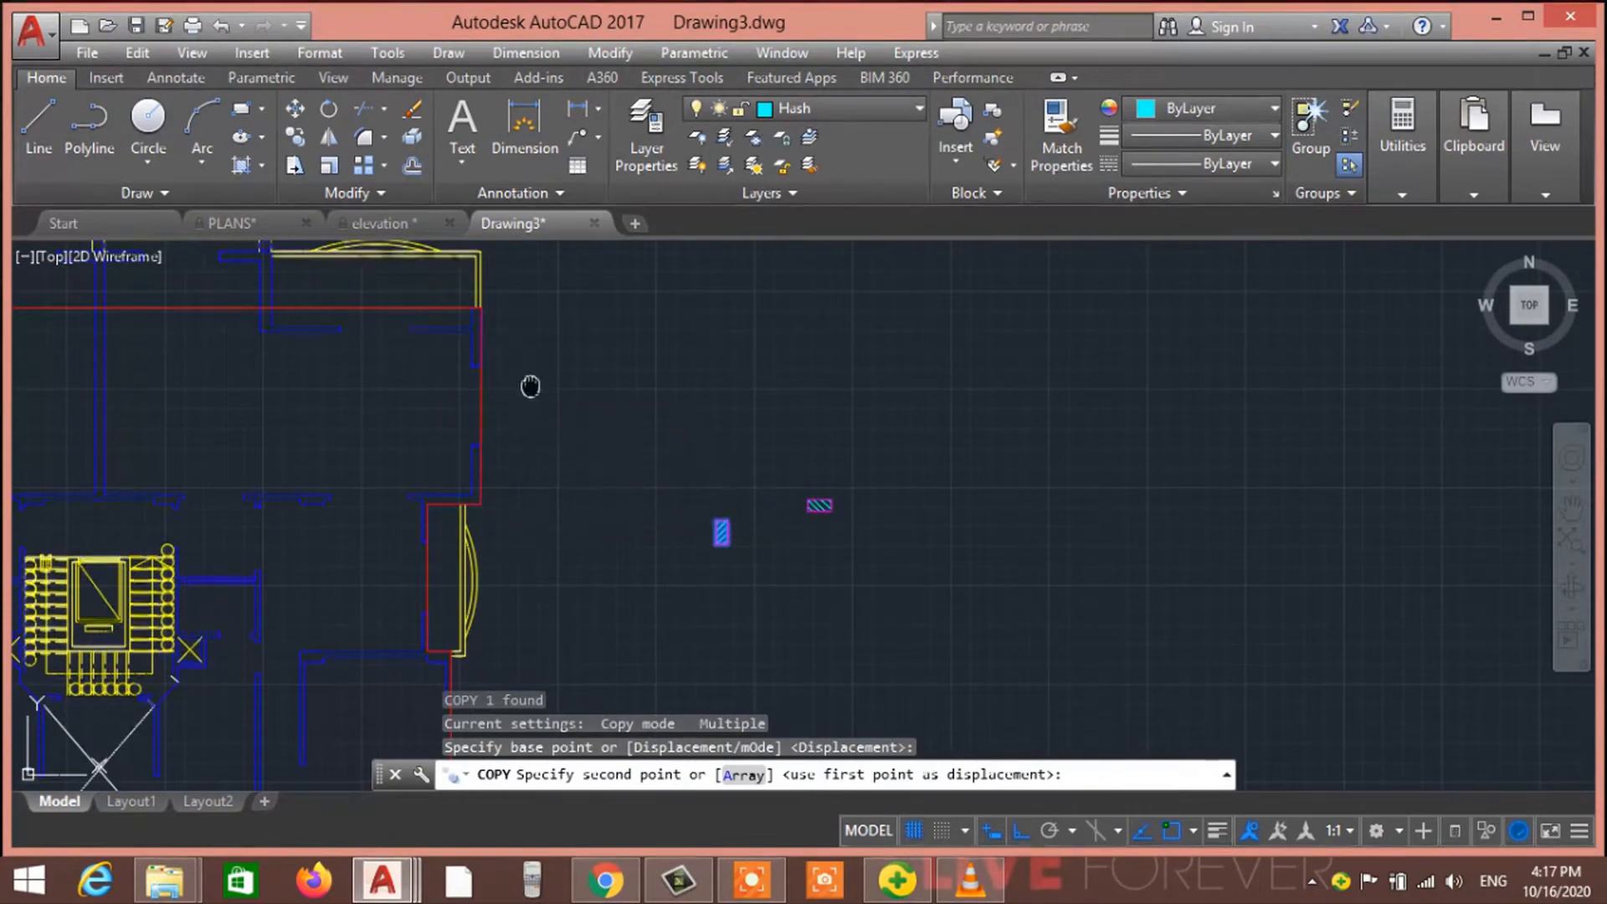
middle_click_drag(531, 384, 564, 394)
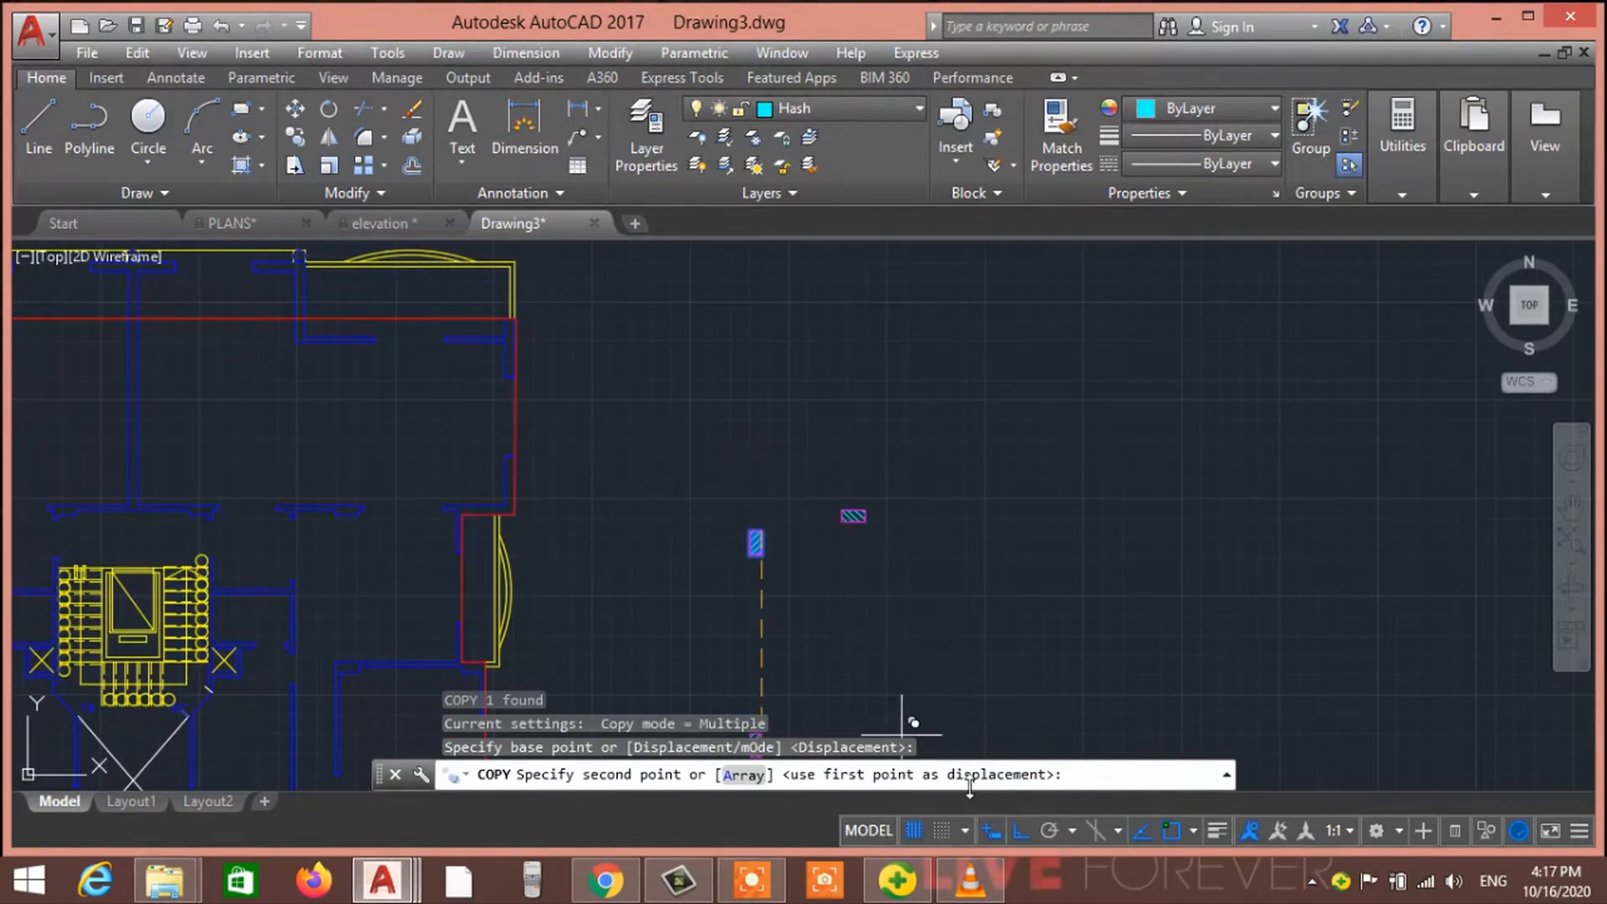
left_click(1030, 827)
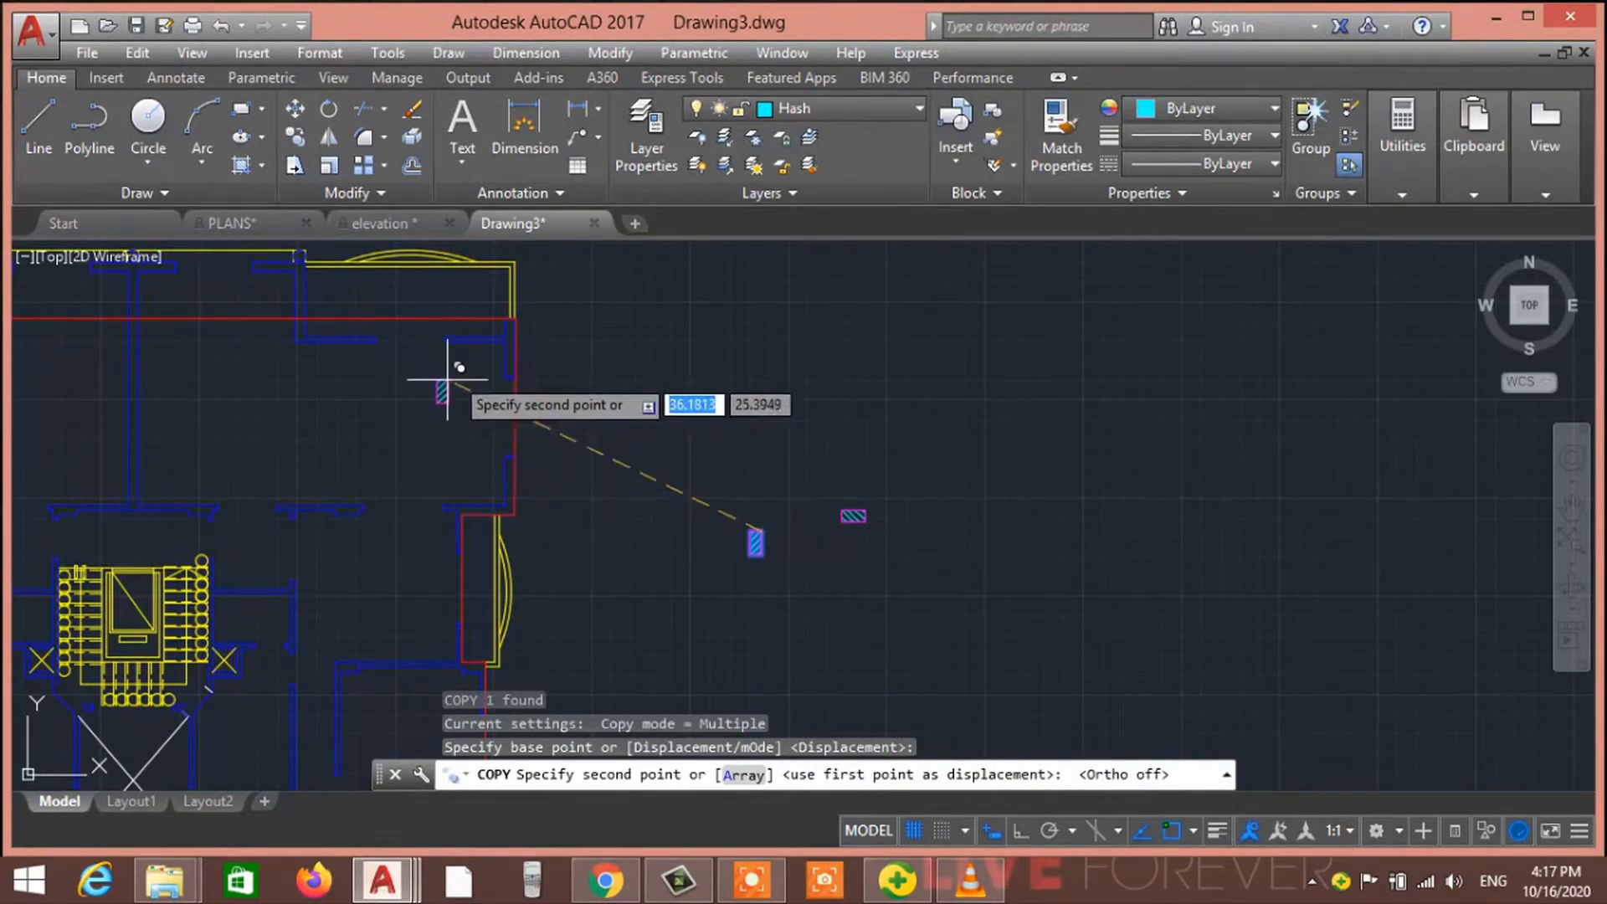
scroll(512, 350, "up", 4)
middle_click_drag(511, 351, 512, 455)
scroll(513, 455, "down", 4)
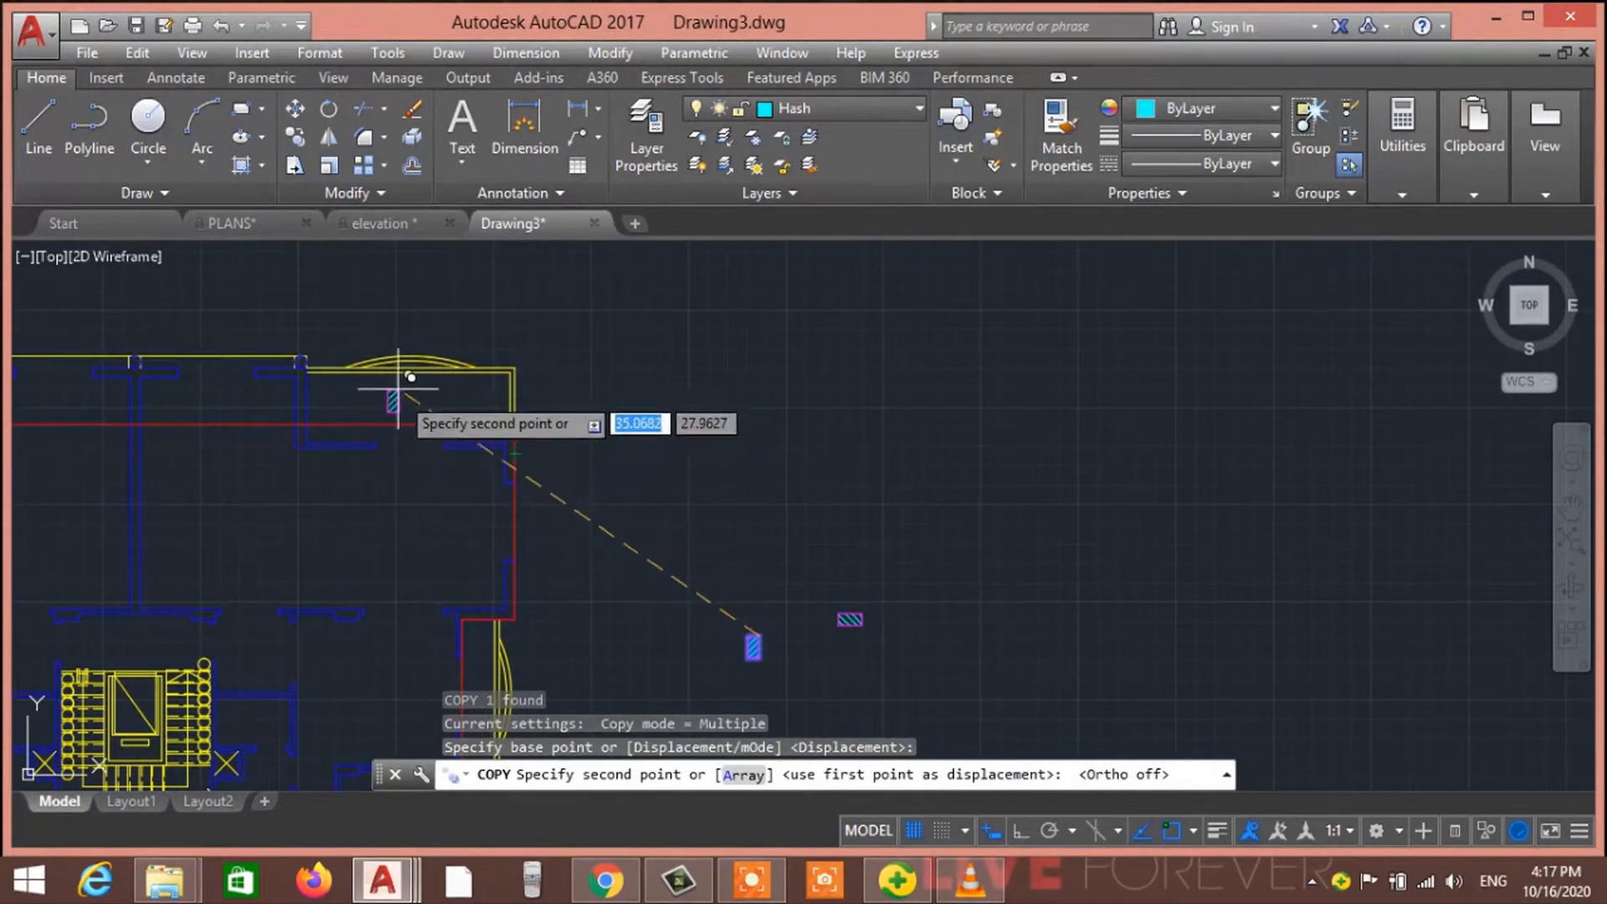
scroll(462, 441, "up", 4)
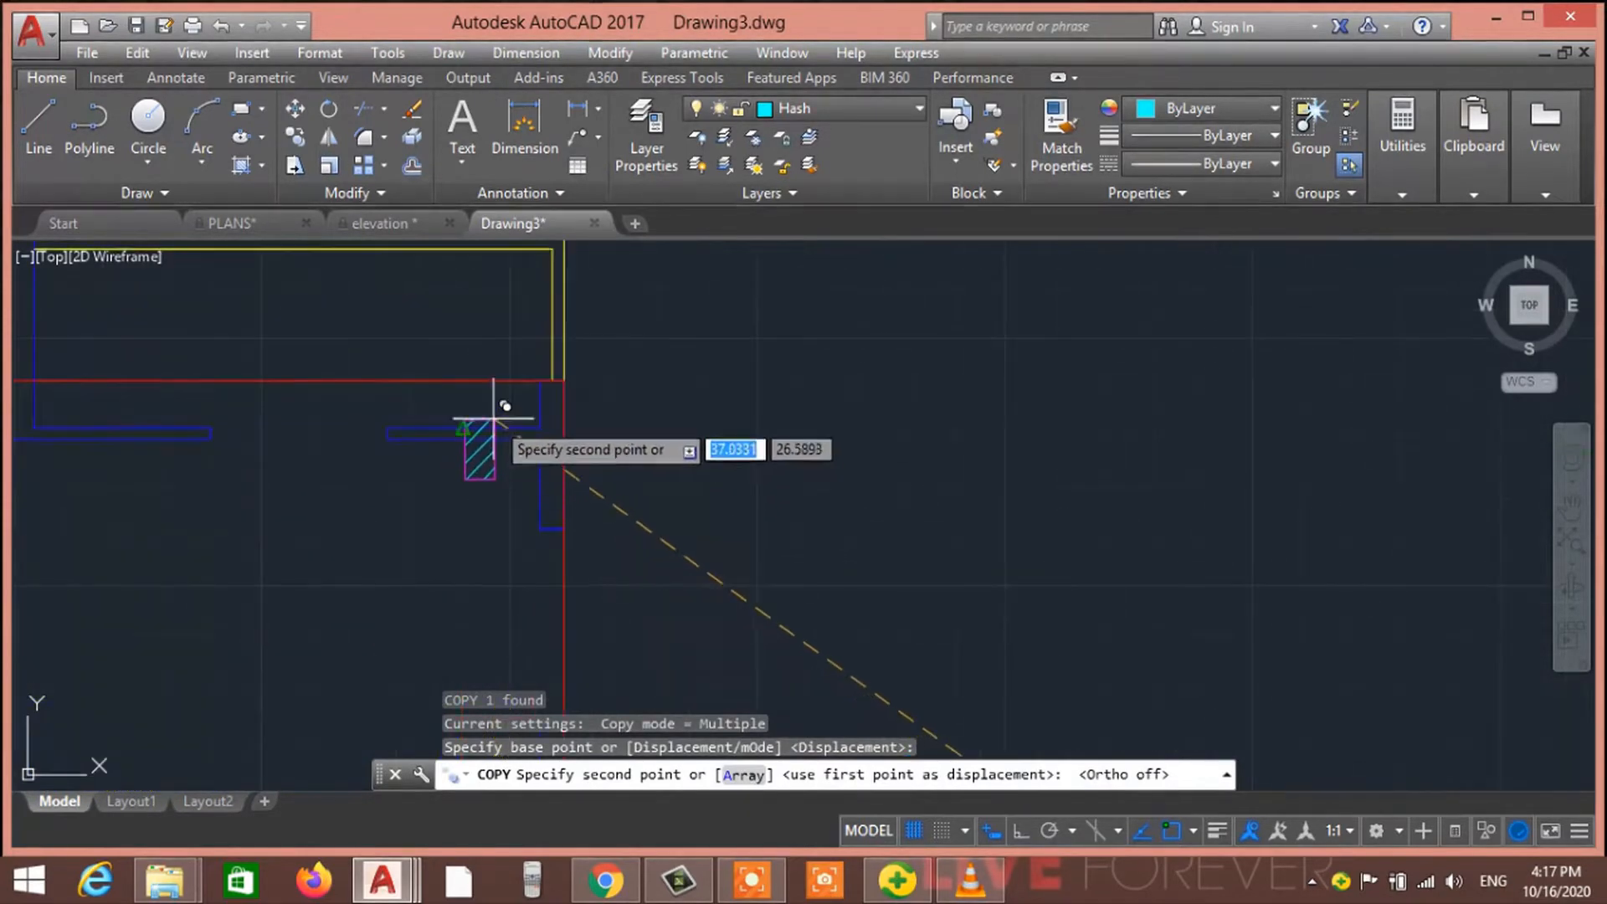
scroll(534, 387, "down", 2)
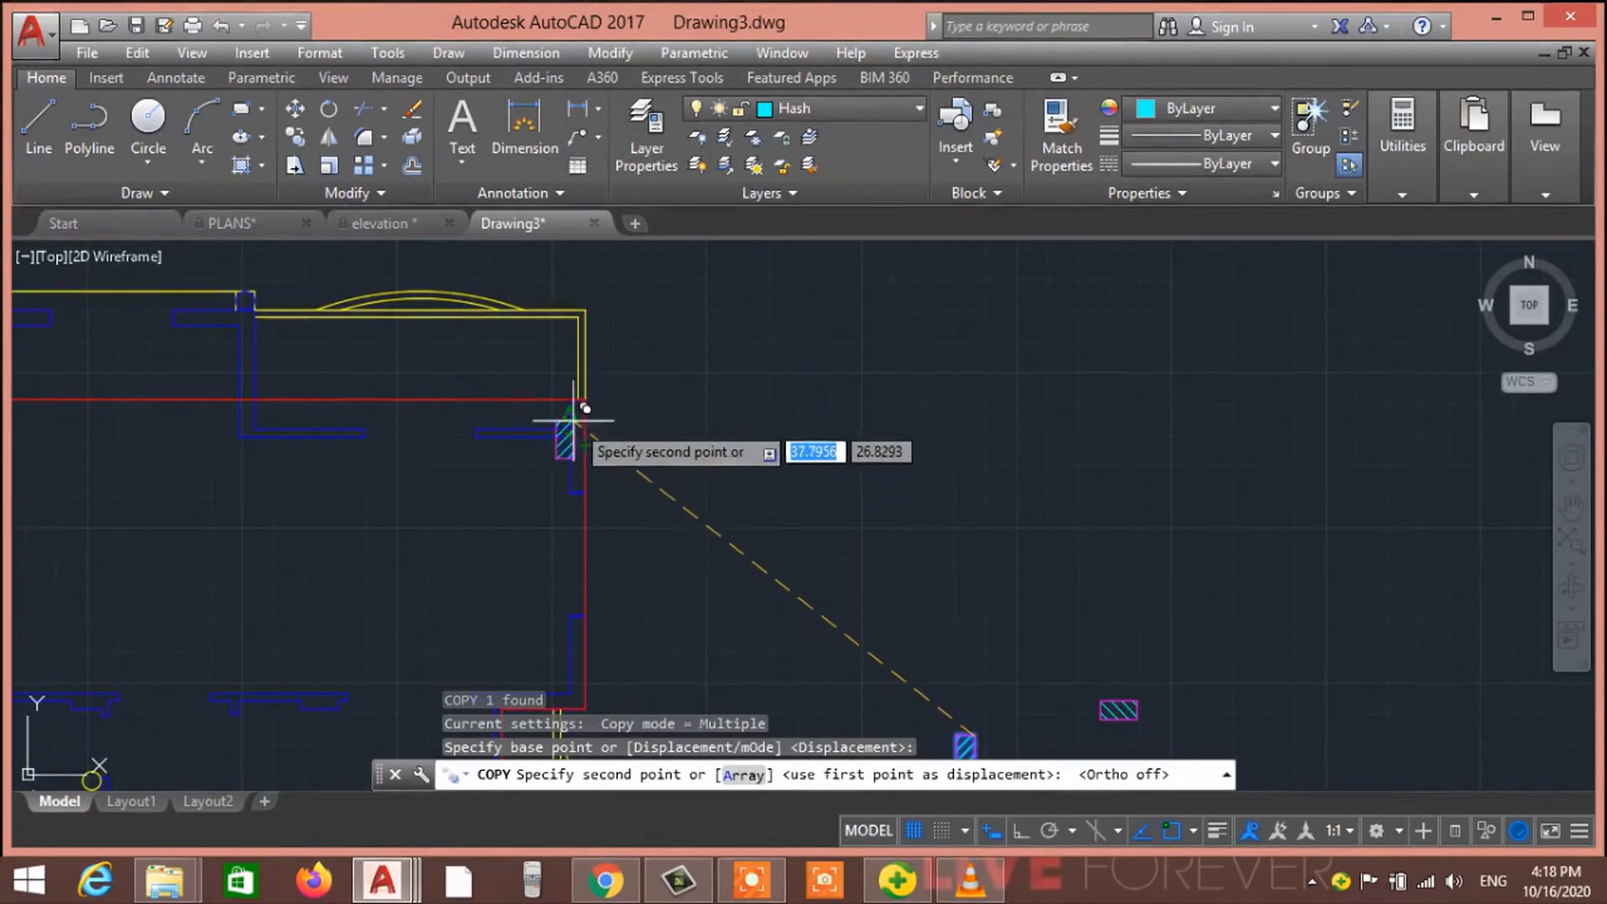
scroll(573, 420, "up", 8)
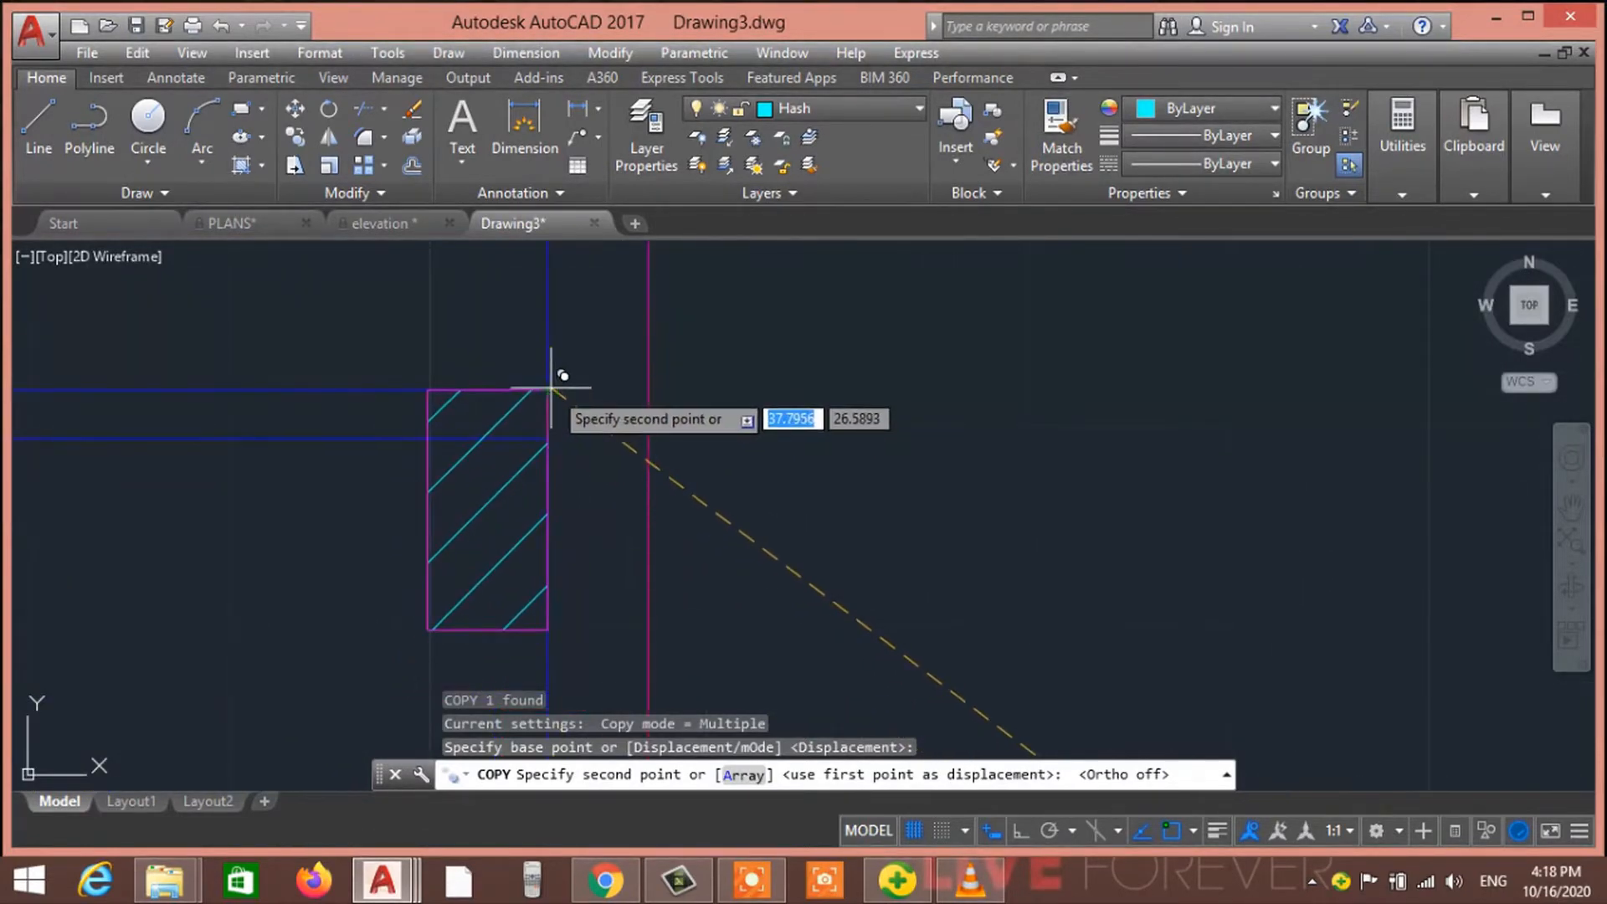
scroll(639, 381, "down", 8)
scroll(639, 381, "up", 10)
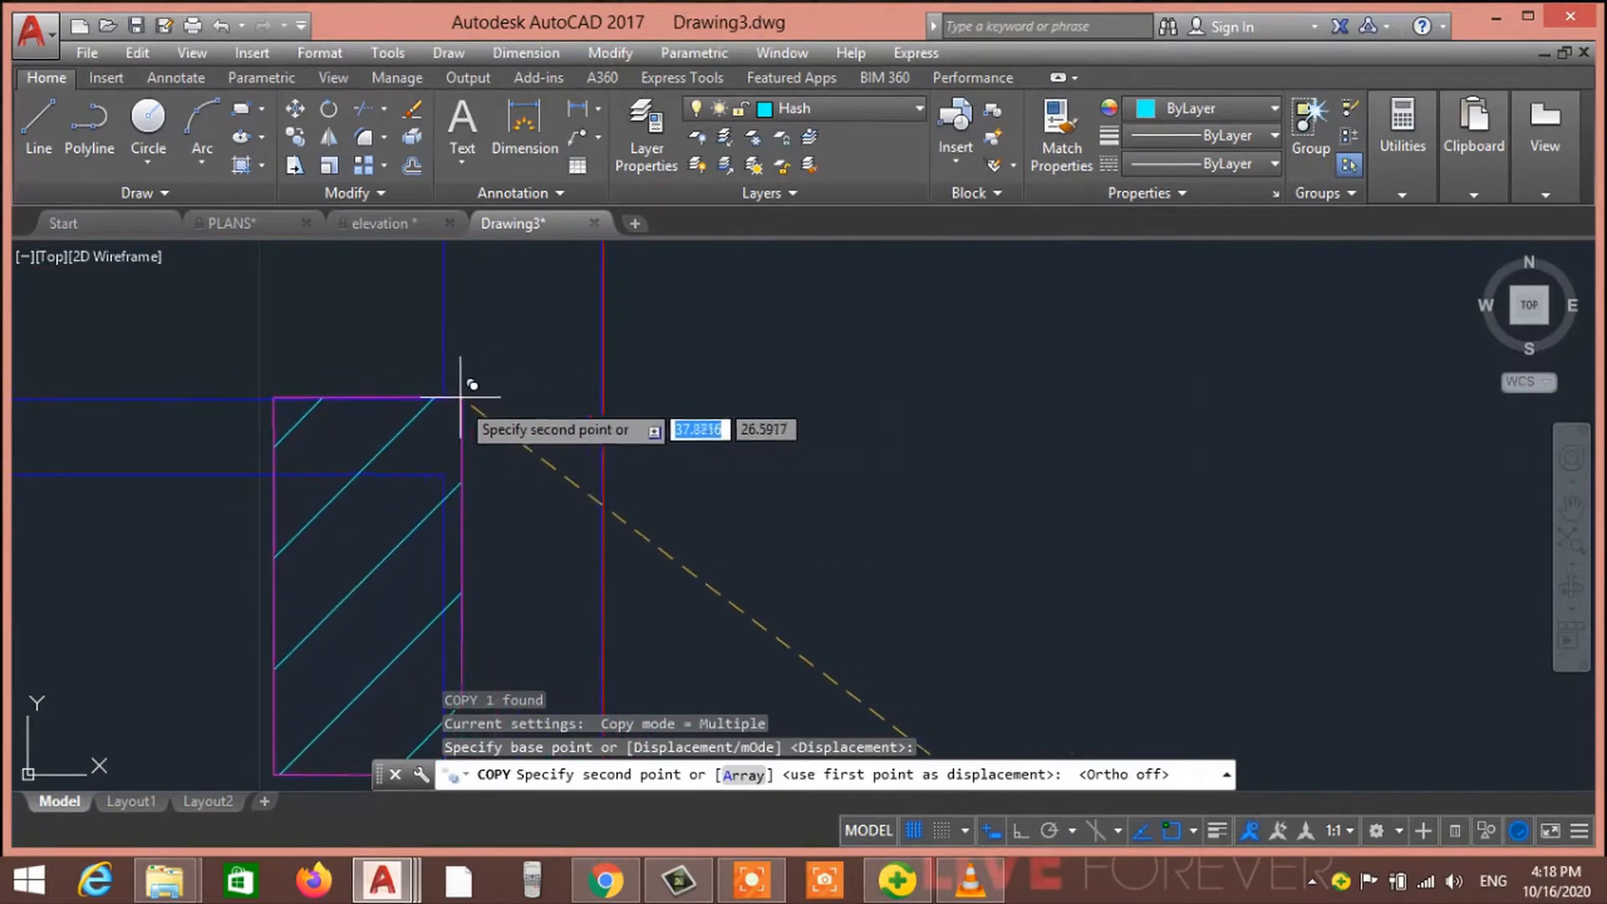
left_click(603, 399)
scroll(603, 399, "down", 6)
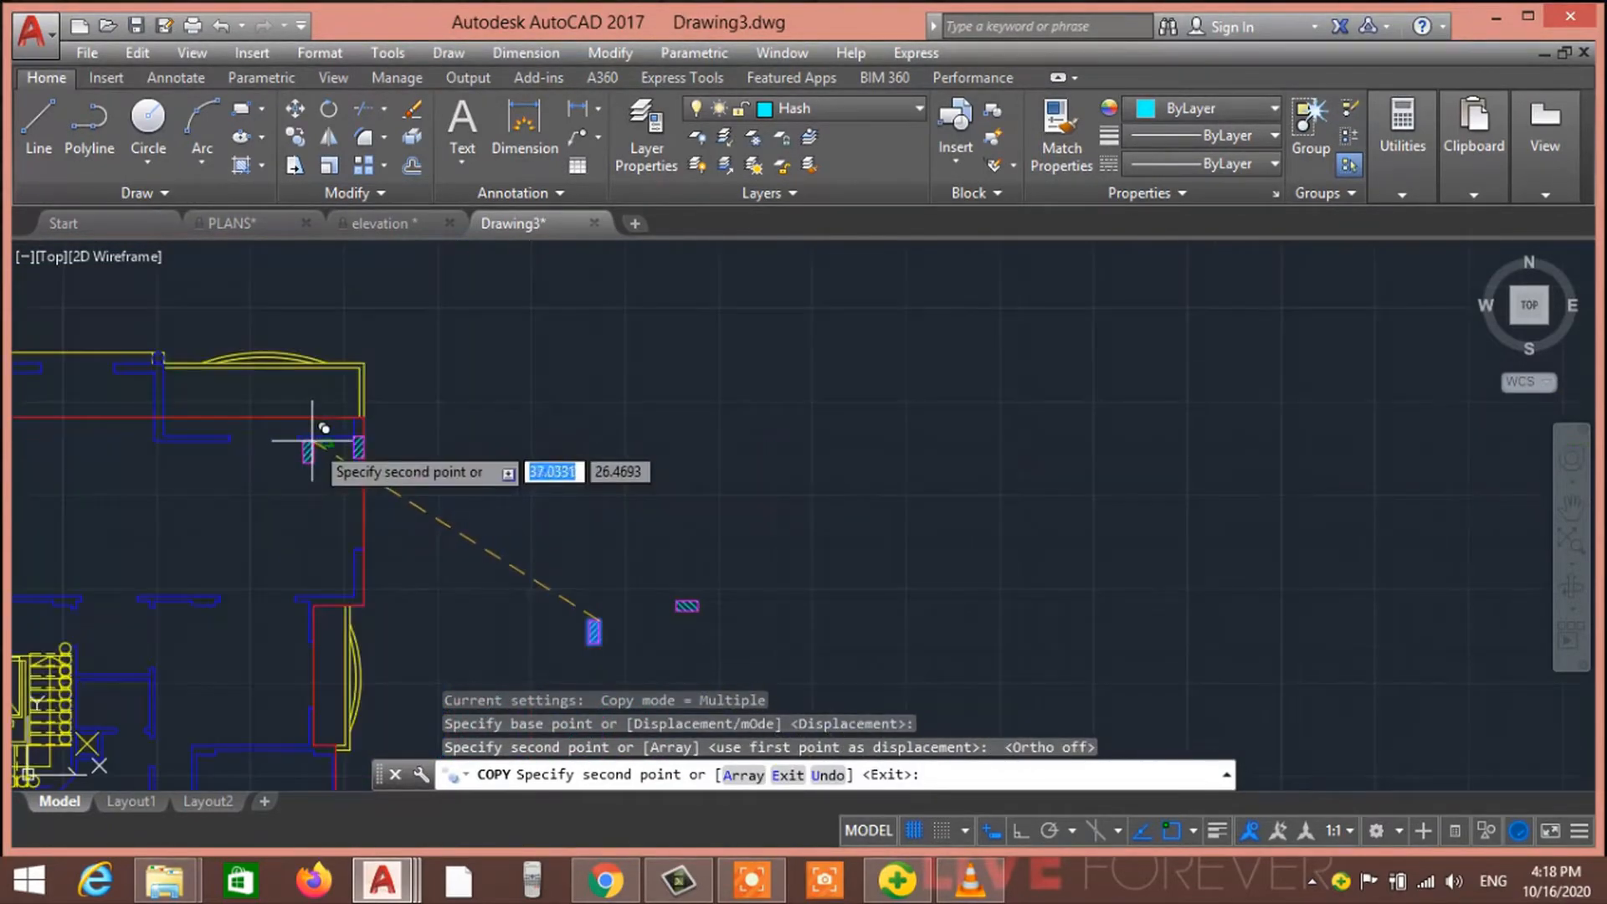
Place another copy of the vertical column in the empty space just outside the outline's right side, near the side balcony, and end copying
middle_click_drag(312, 440, 566, 405)
mouse_move(576, 493)
middle_mouse_down()
mouse_move(424, 437)
mouse_move(574, 488)
middle_mouse_up()
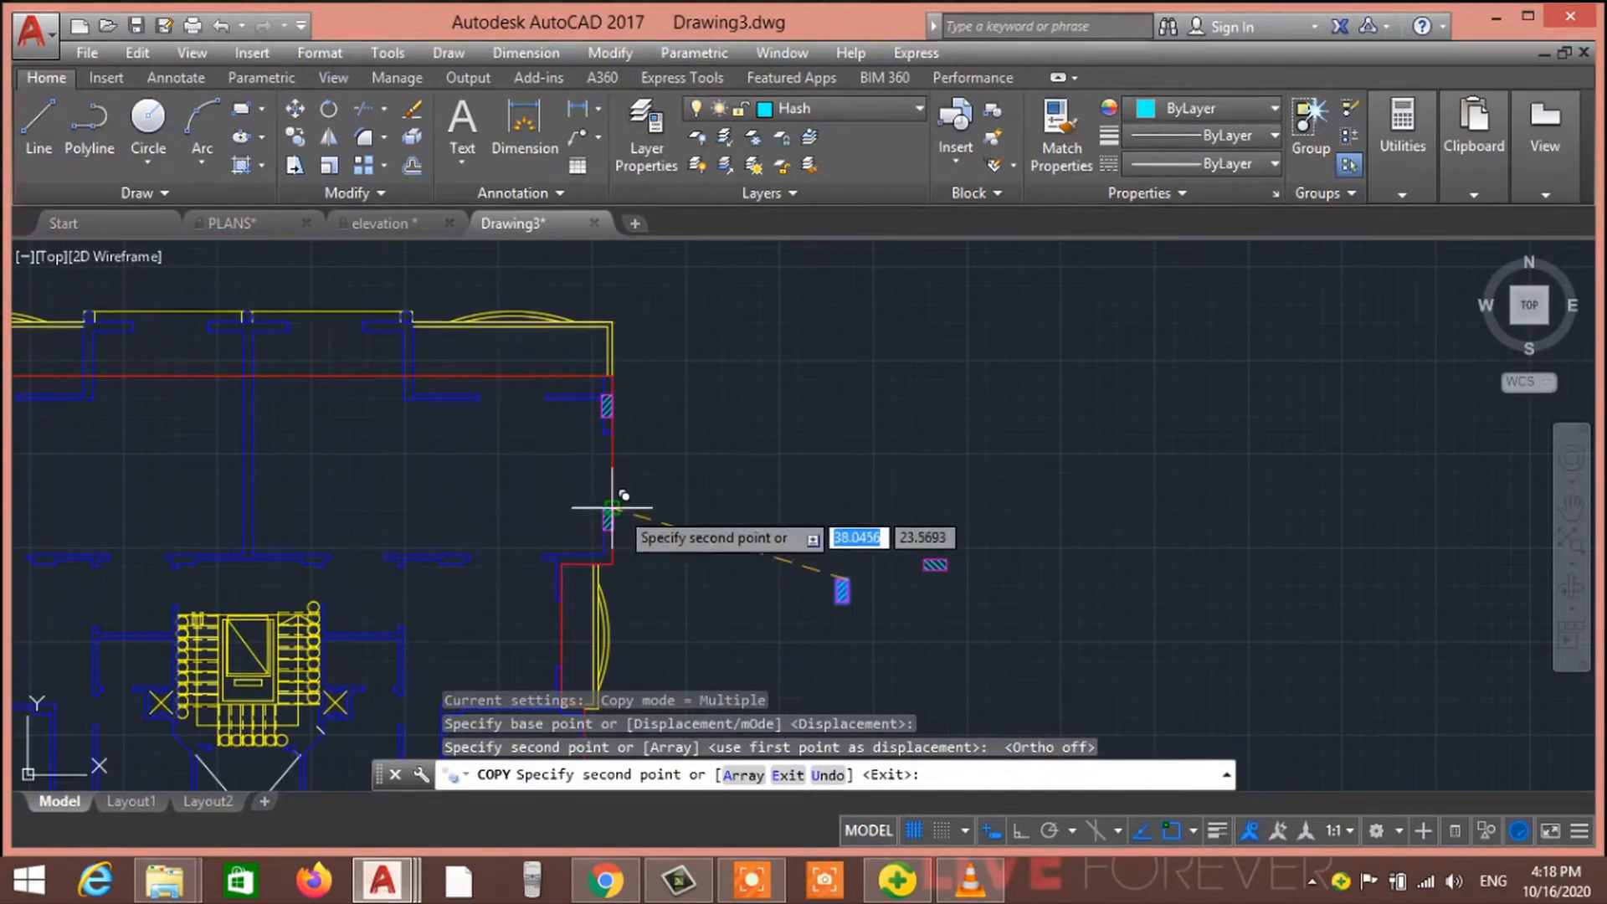
scroll(615, 465, "up", 2)
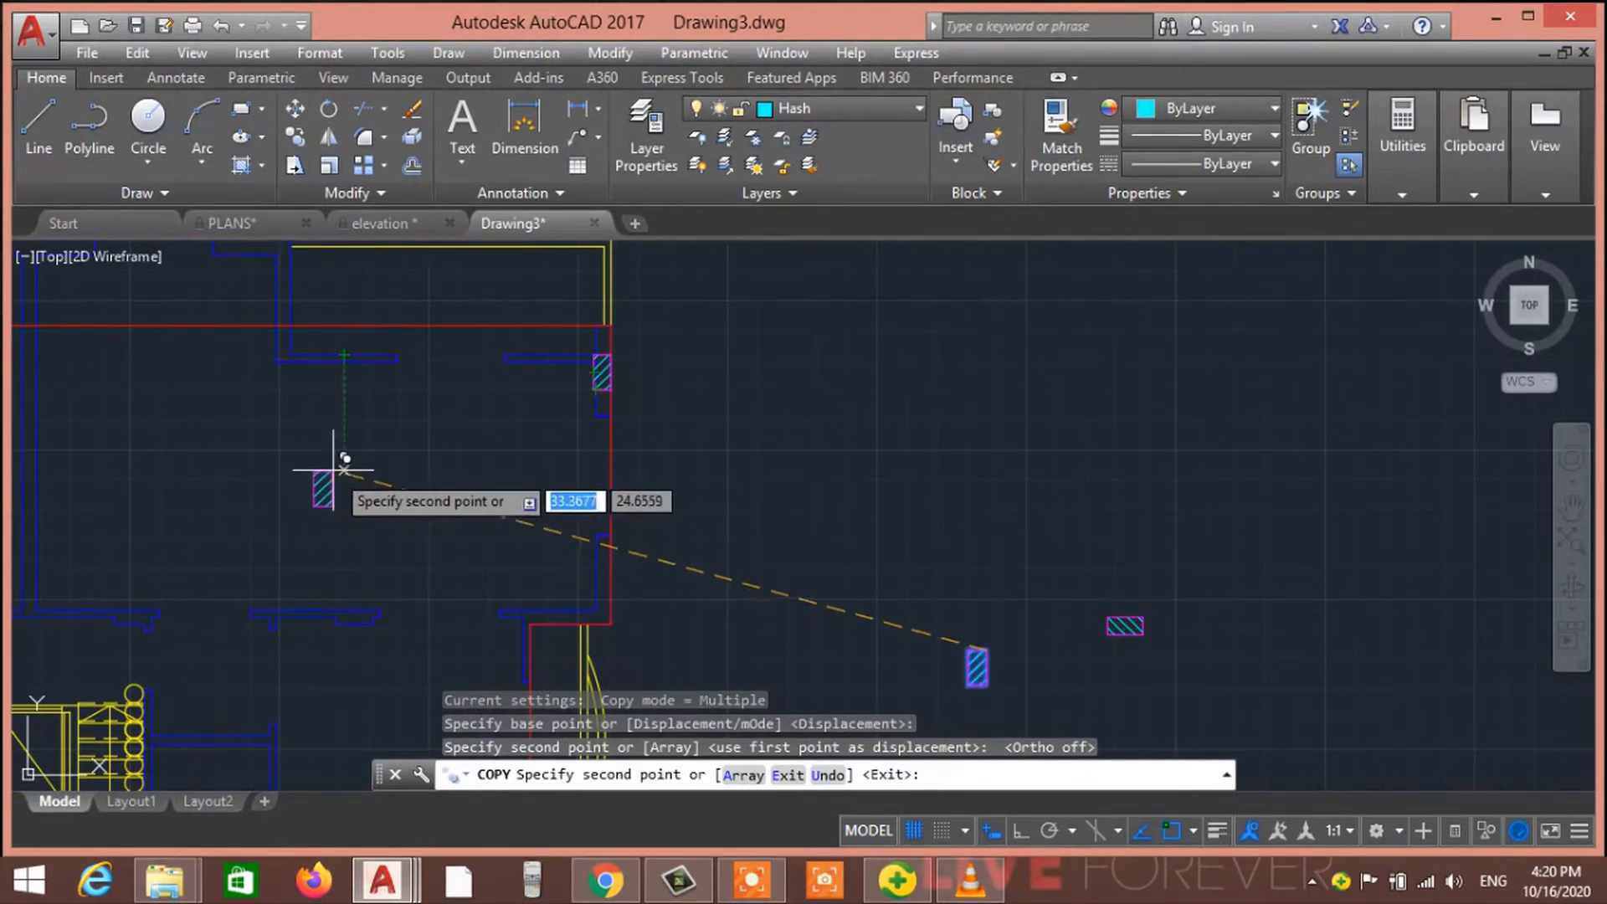
scroll(304, 369, "up", 3)
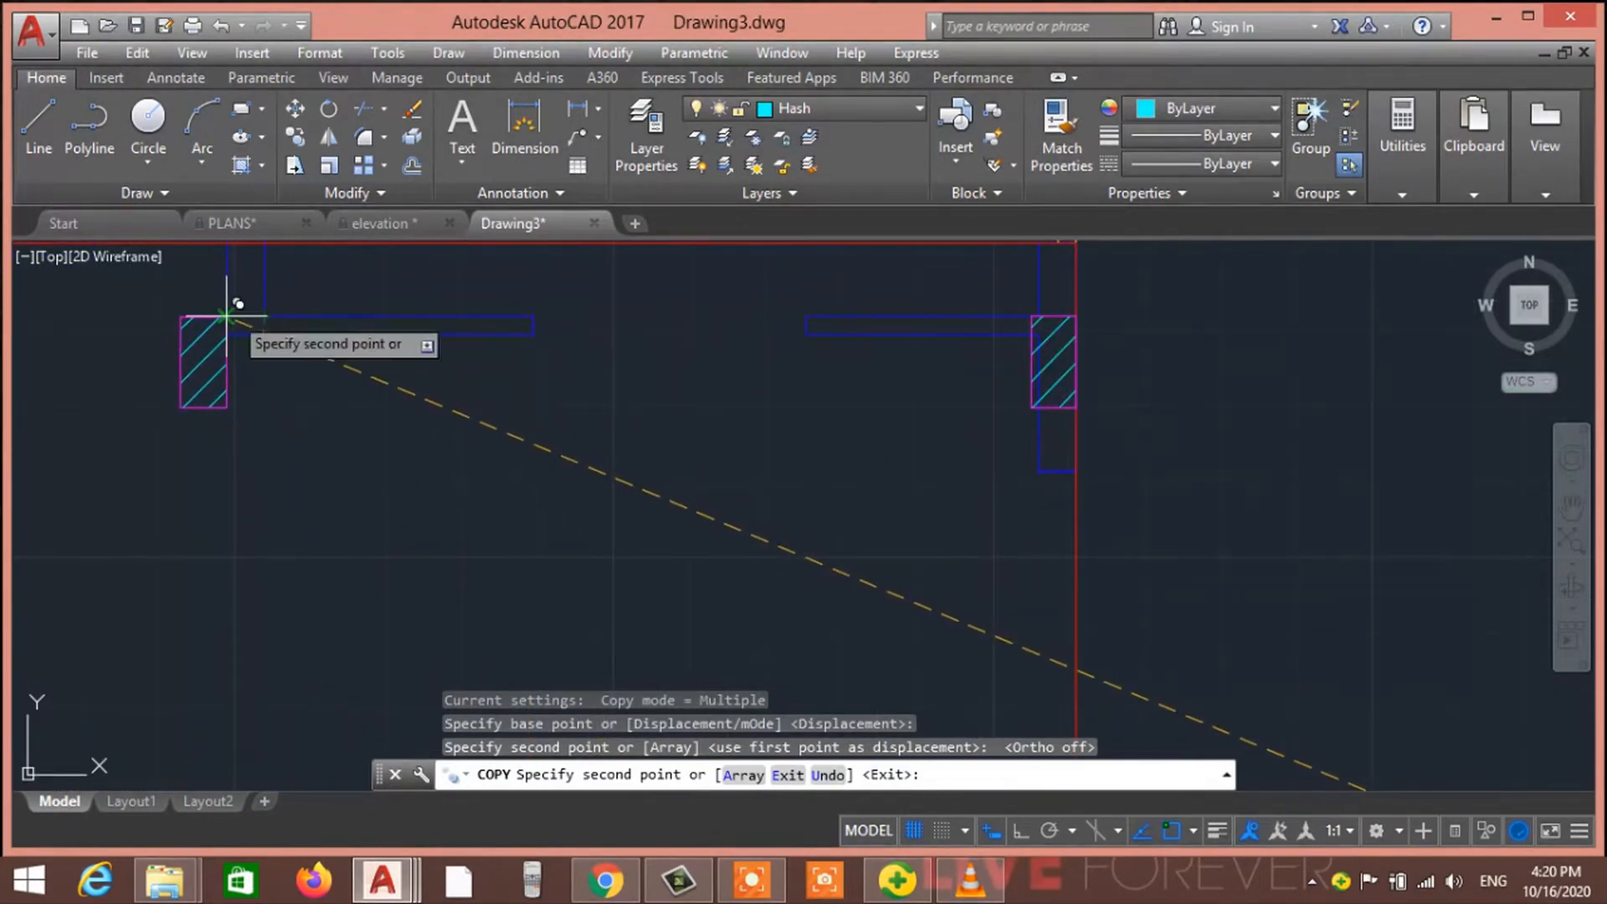
scroll(276, 316, "down", 4)
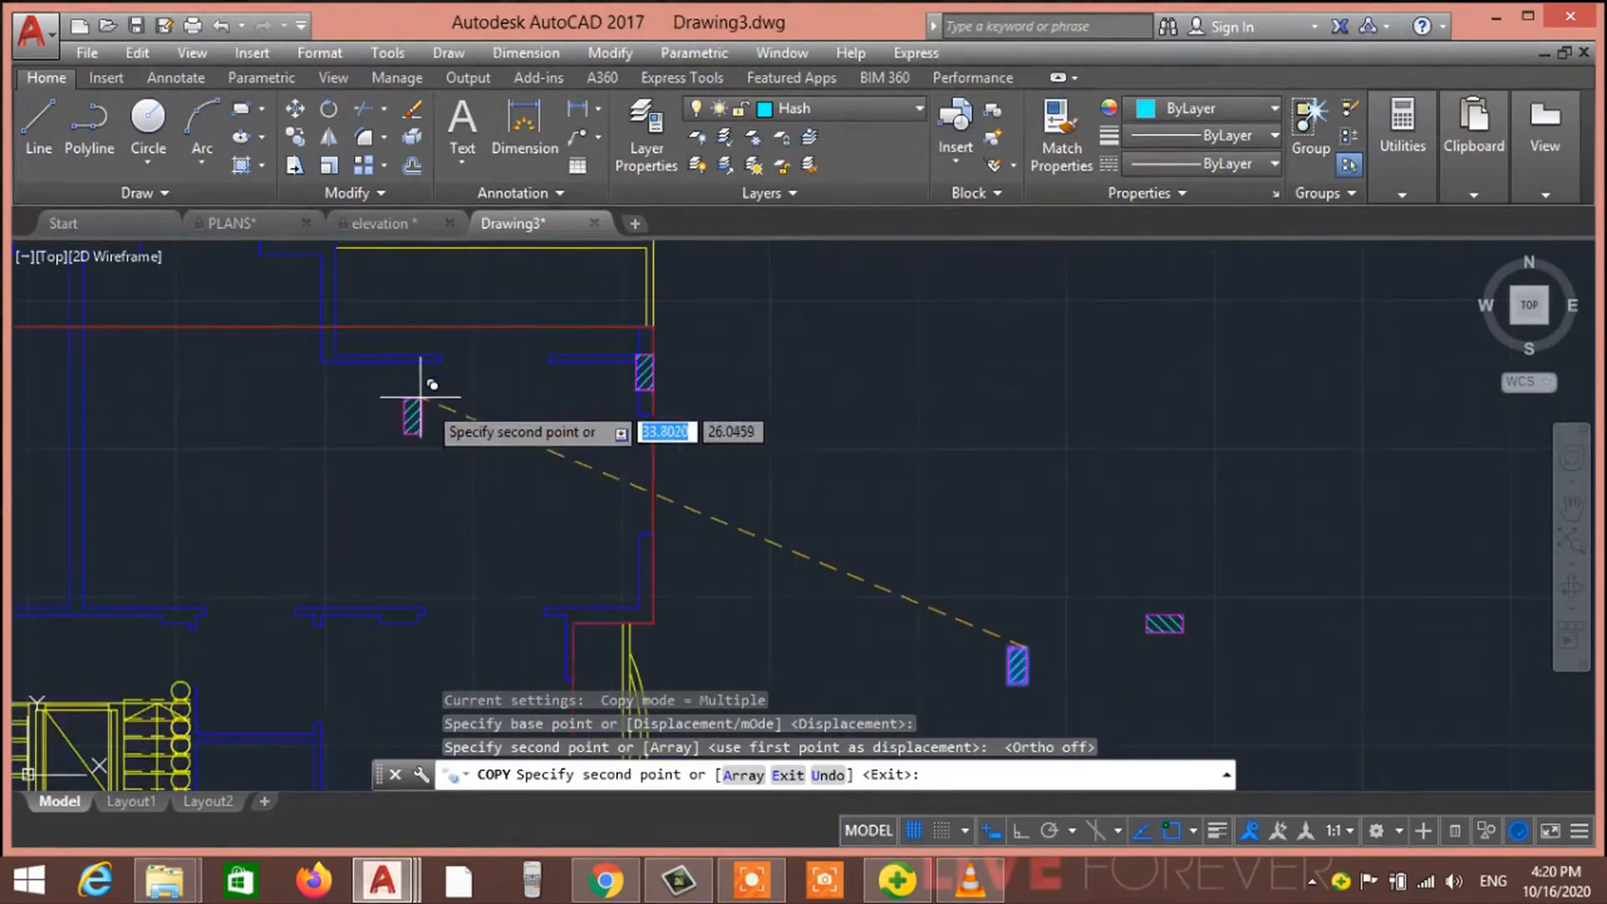
scroll(588, 533, "up", 4)
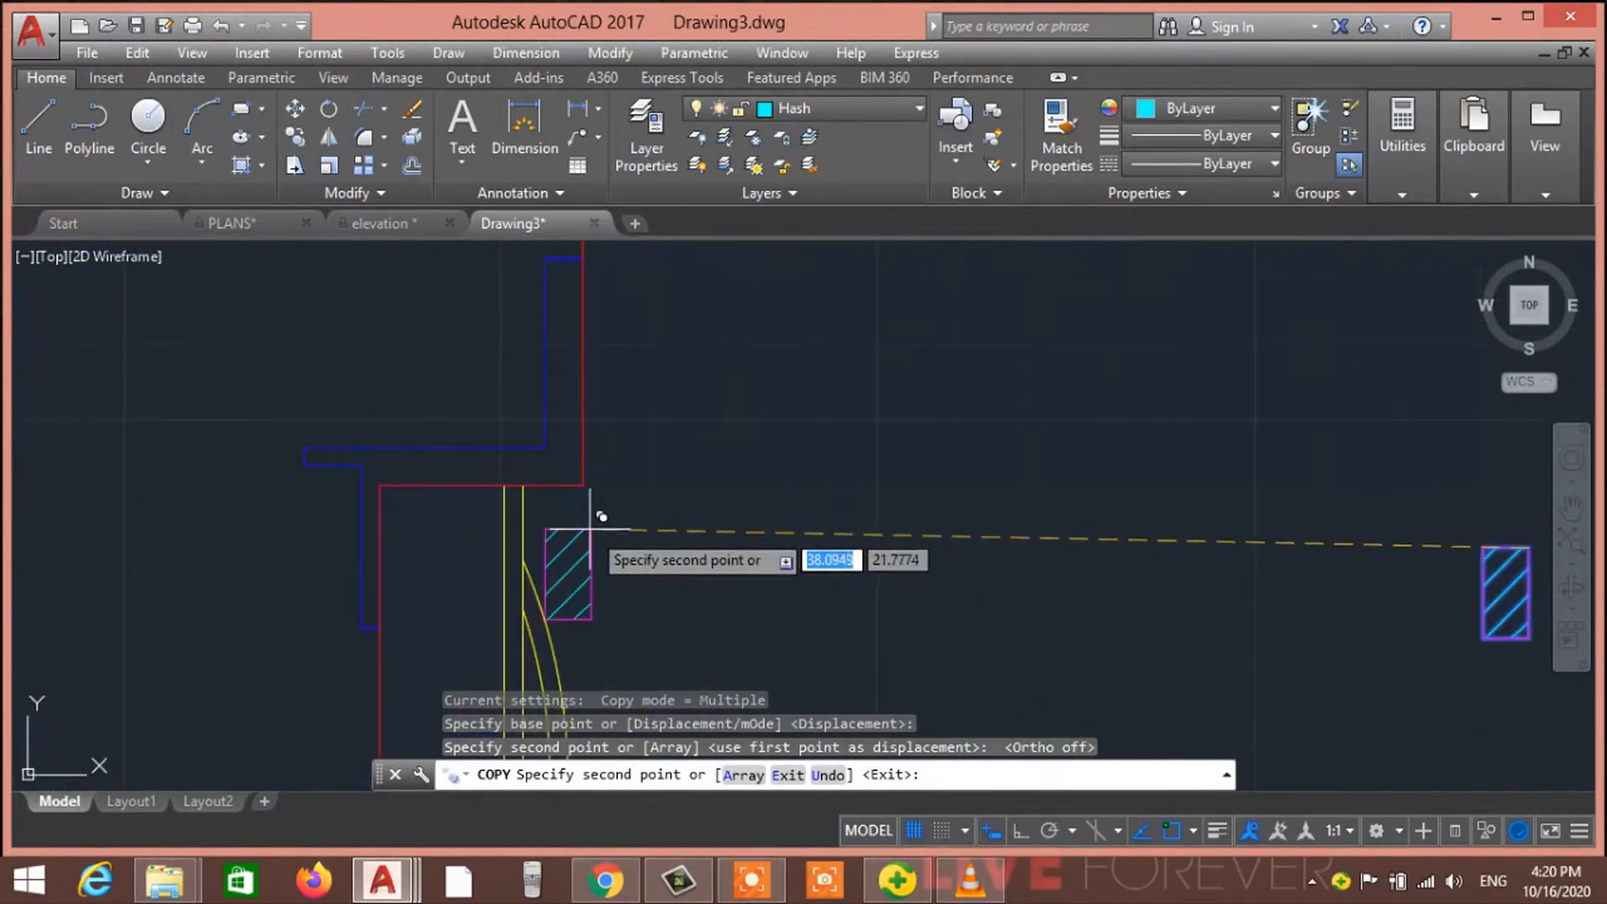
left_click(834, 369)
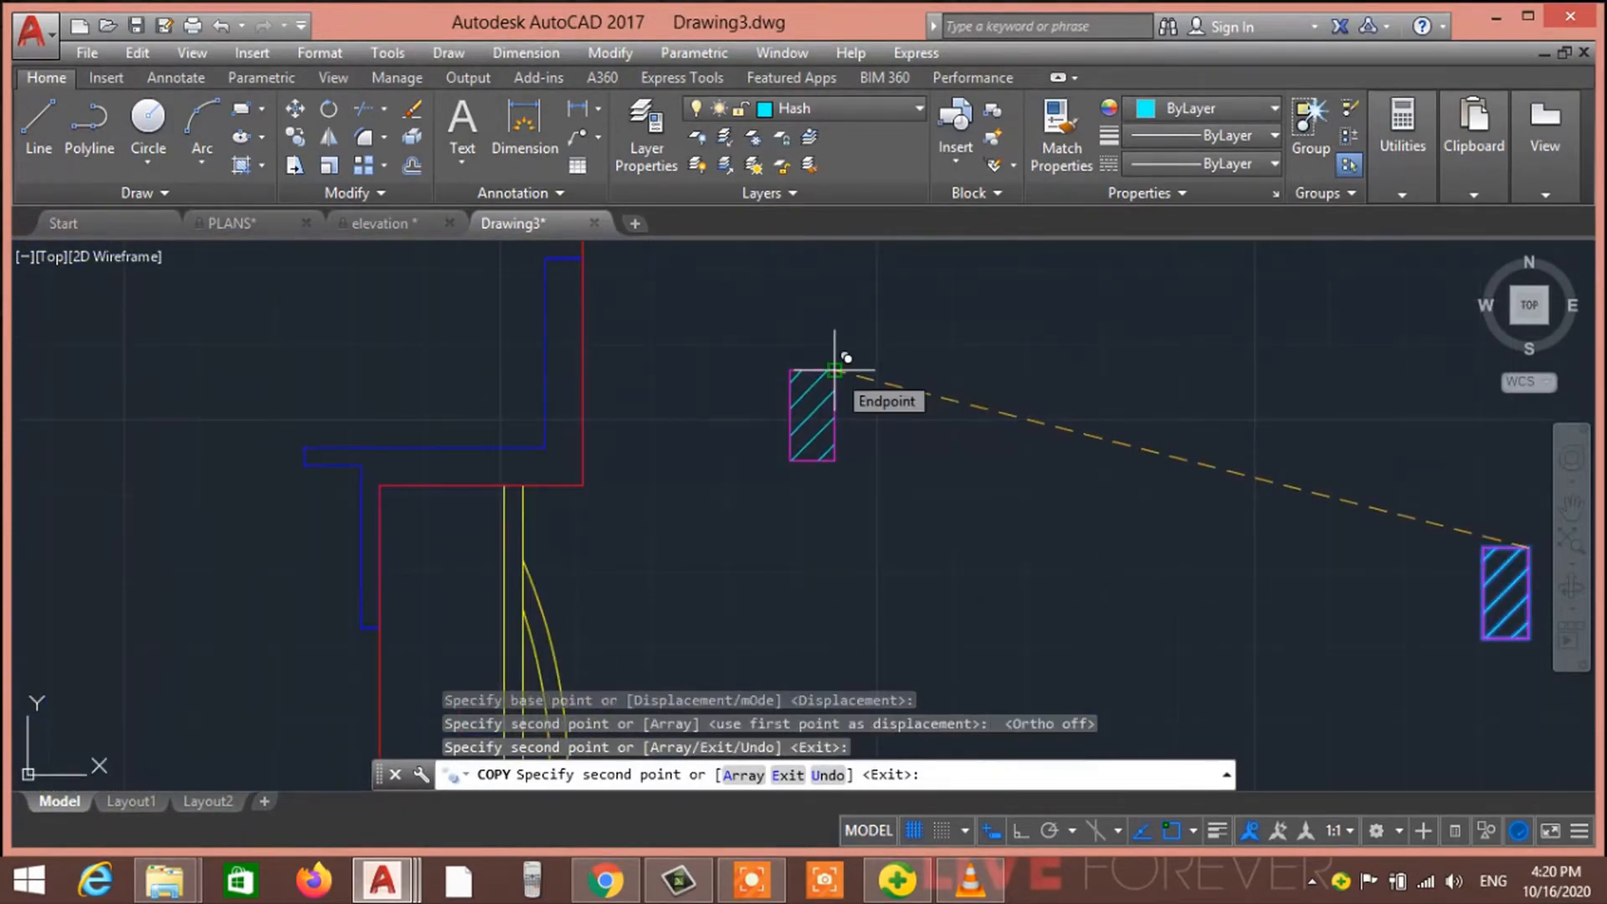
key("Escape")
Move the loose column copy by its bottom-right corner to the outline corner directly above the right side balcony
left_click(771, 327)
left_click(929, 575)
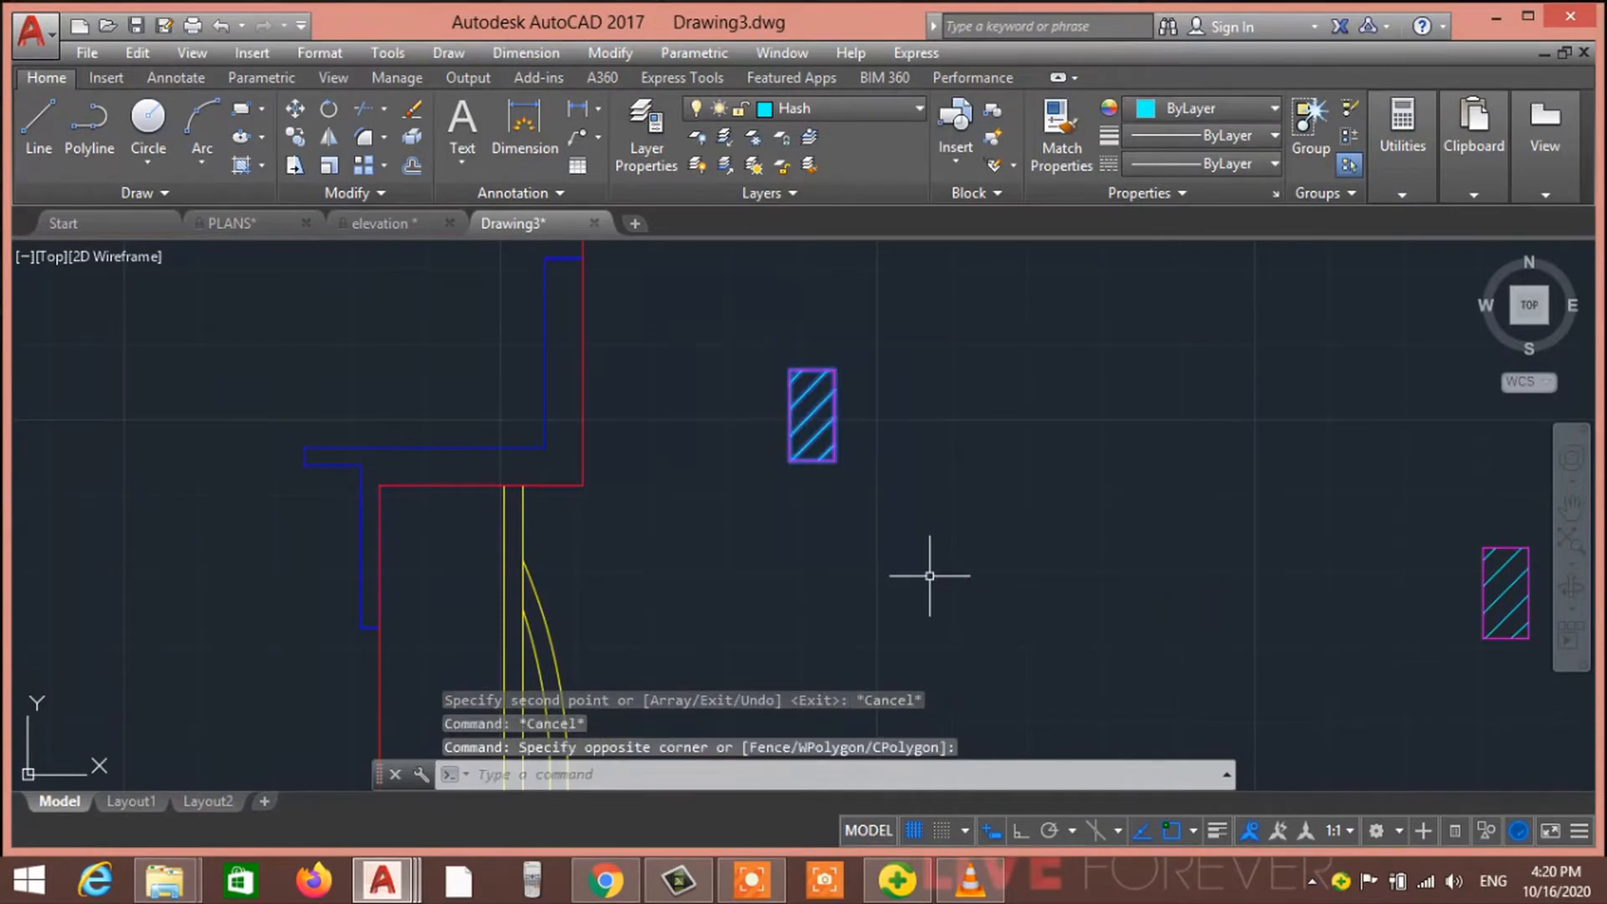
type("m")
key("Return")
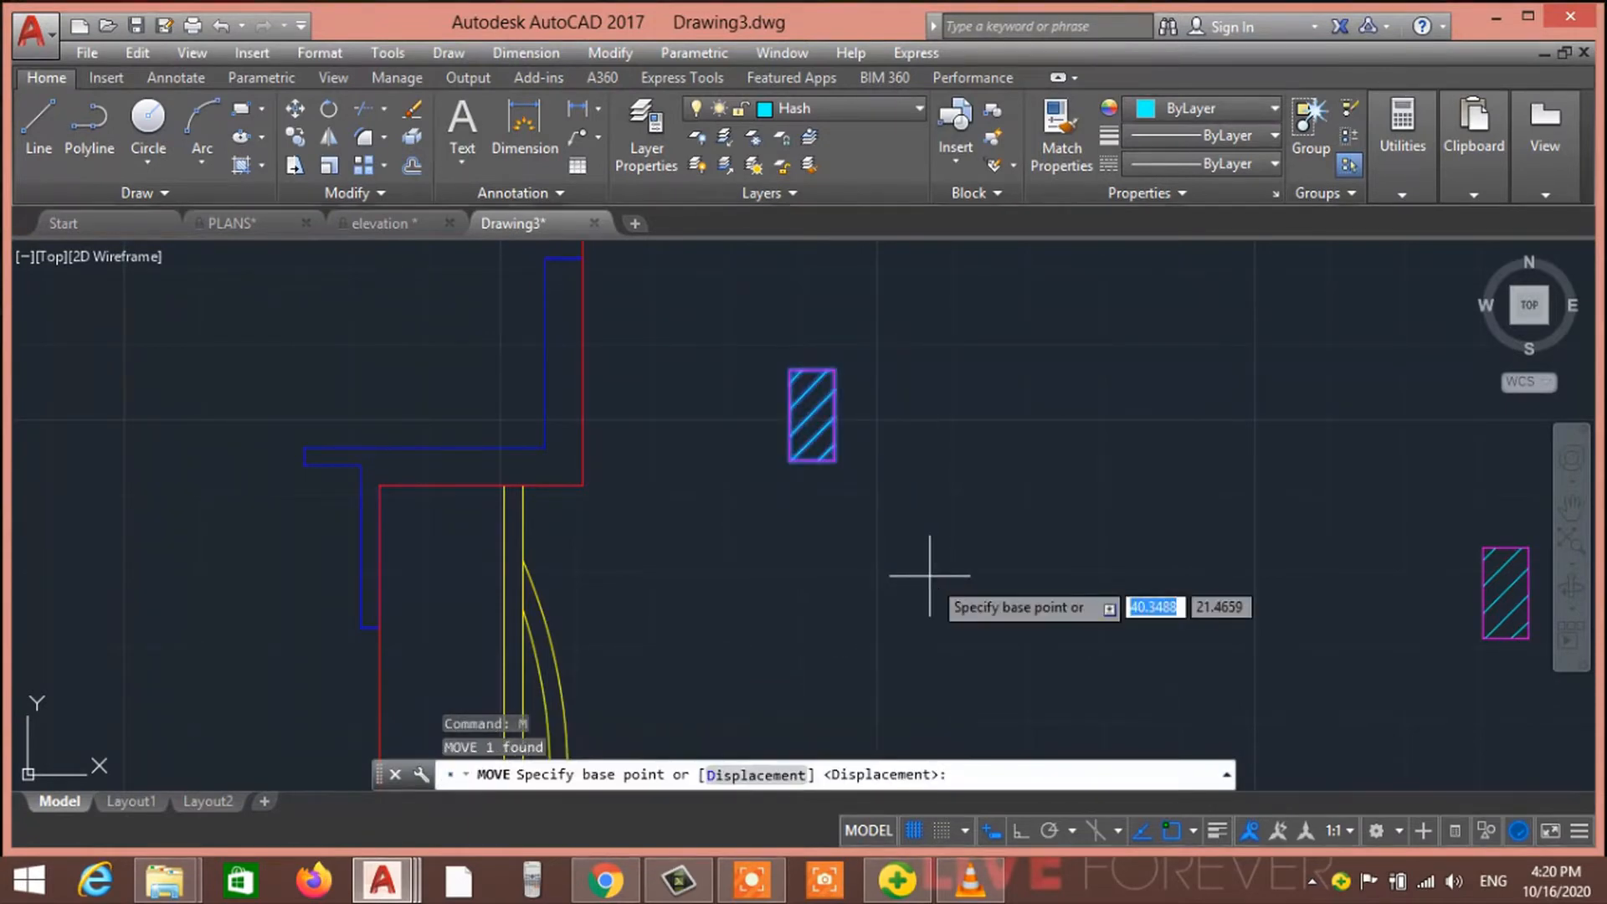
left_click(834, 459)
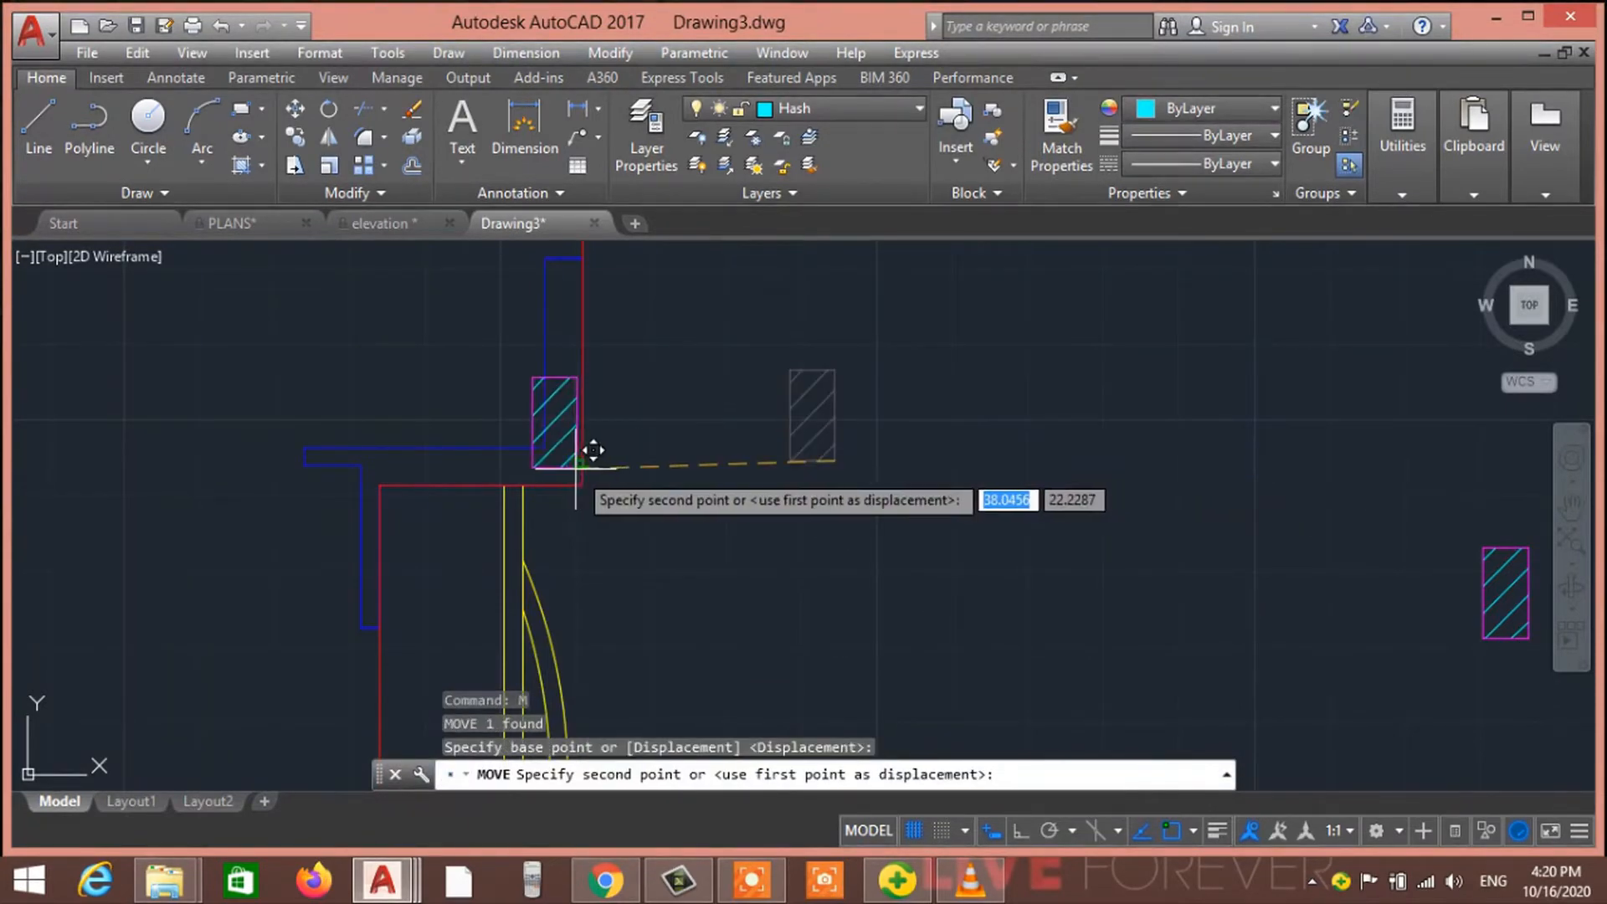
left_click(586, 486)
scroll(587, 487, "down", 4)
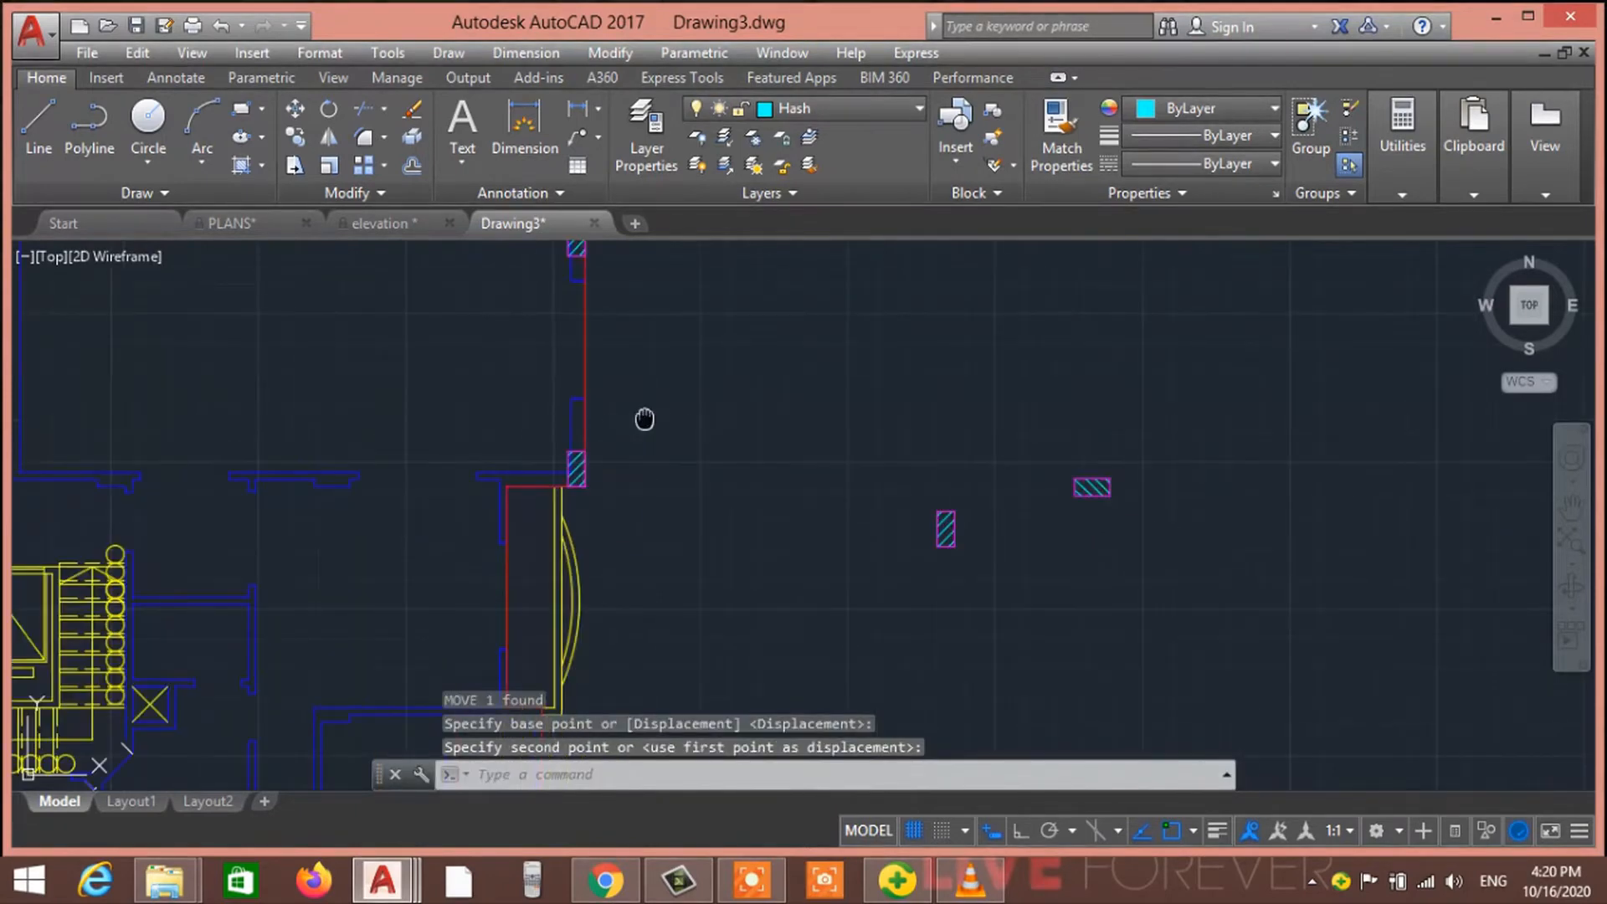
Measure the centre-to-centre distance between the two columns placed on the outline's right side
middle_click_drag(644, 419, 644, 512)
scroll(617, 432, "down", 2)
scroll(617, 432, "up", 4)
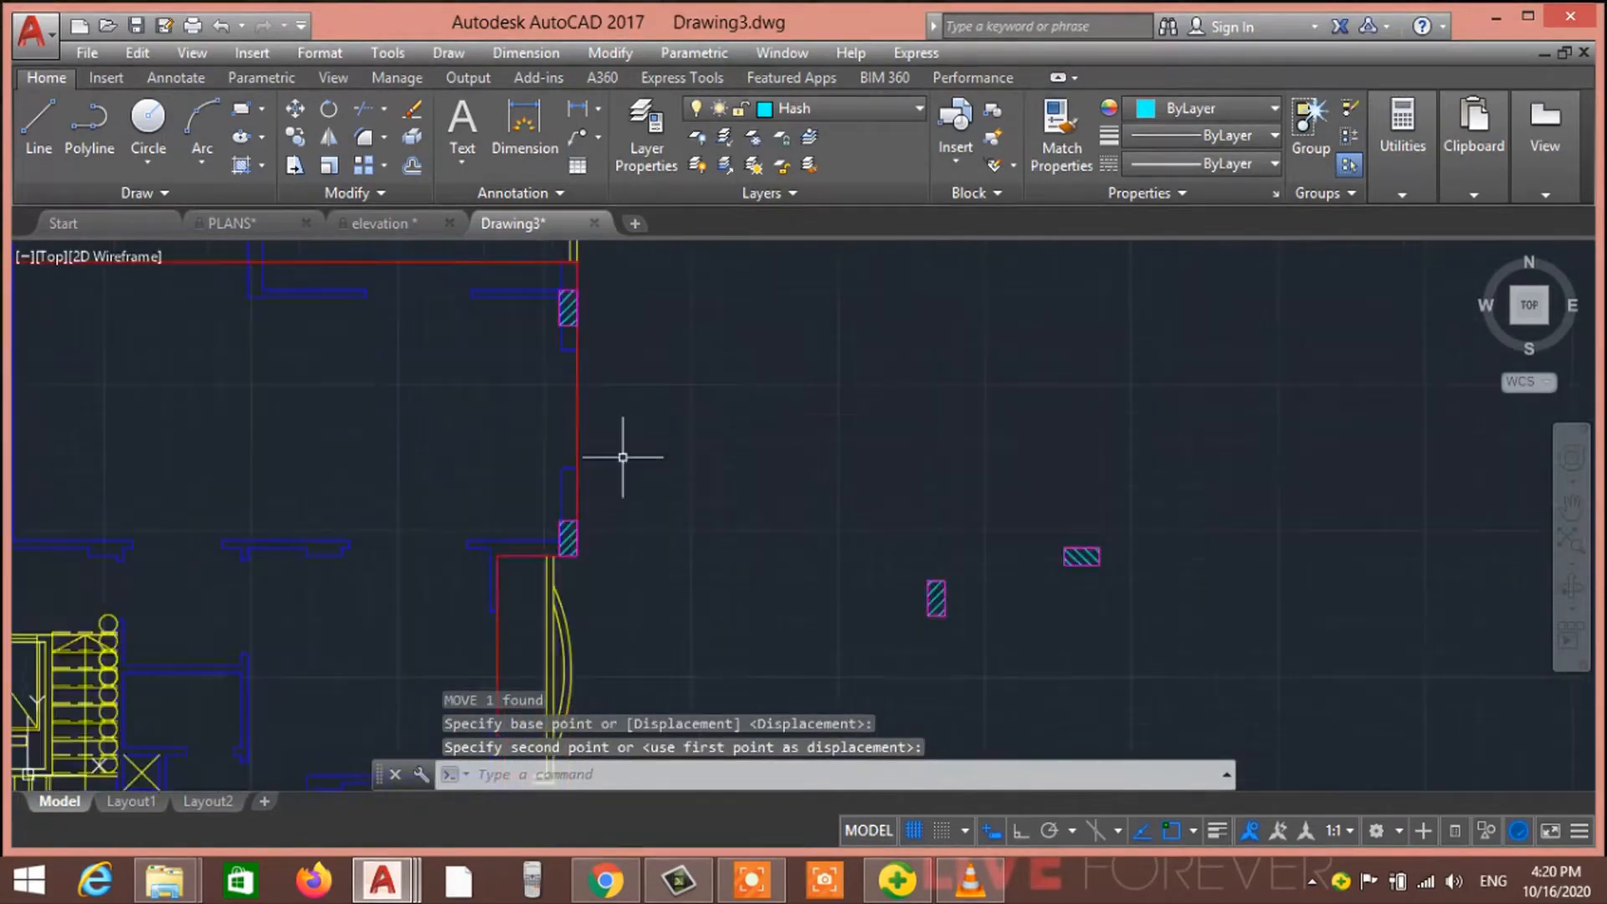
type("di")
key("Return")
scroll(573, 333, "up", 4)
middle_click_drag(573, 332, 561, 386)
scroll(561, 387, "down", 2)
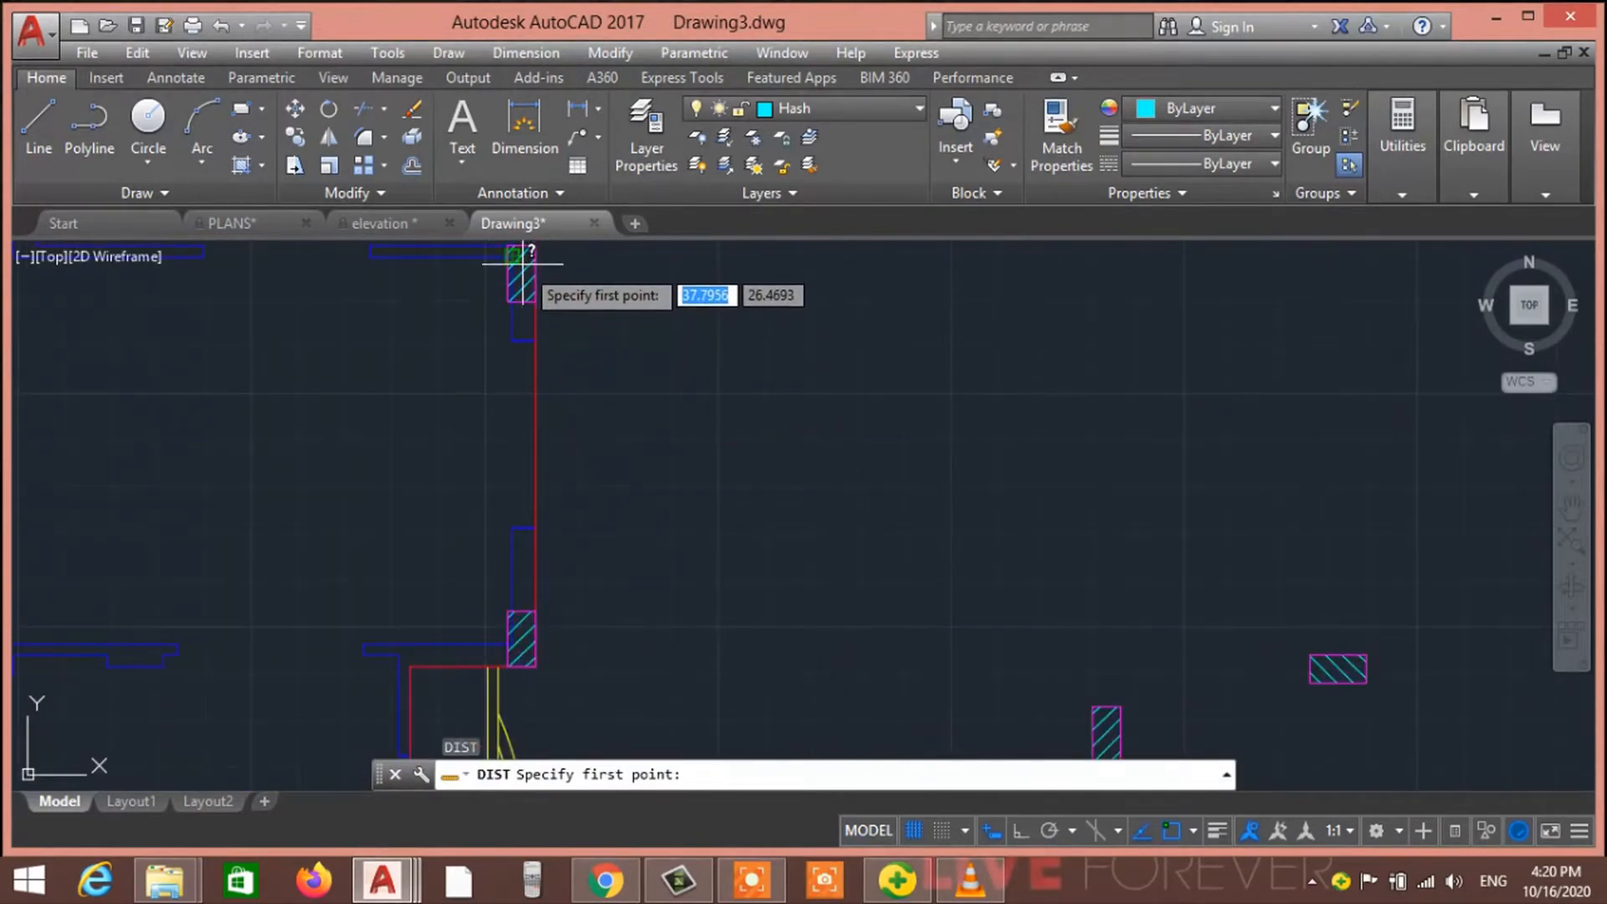
scroll(521, 260, "up", 5)
scroll(519, 339, "down", 4)
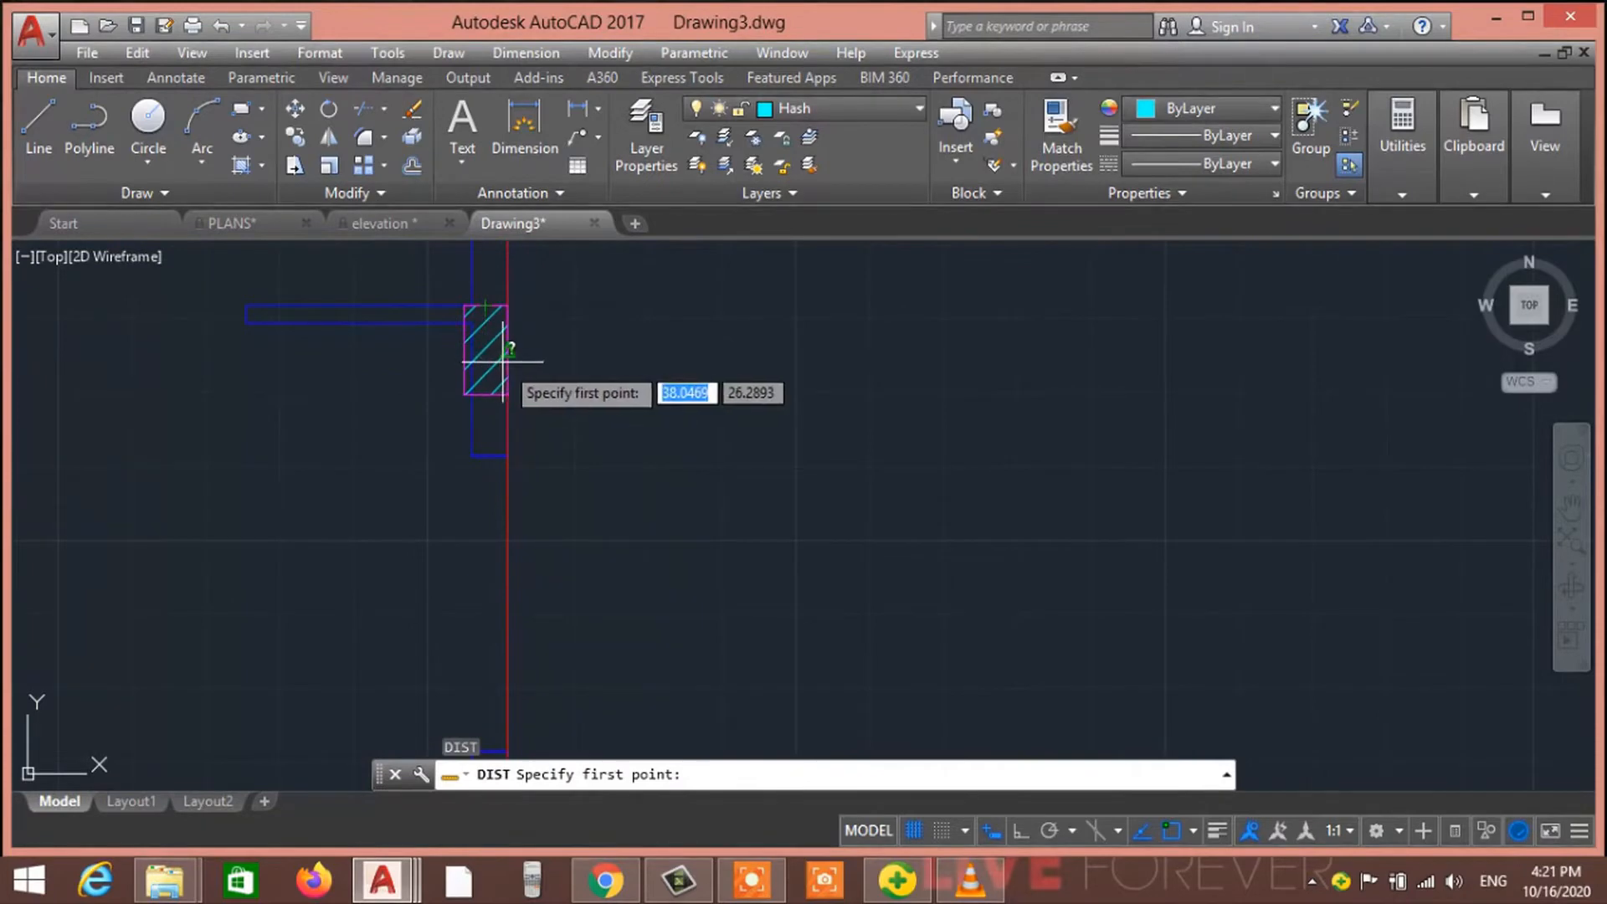
left_click(487, 351)
mouse_move(477, 440)
middle_mouse_down()
mouse_move(450, 369)
mouse_move(460, 272)
middle_mouse_up()
middle_click_drag(457, 538, 468, 358)
scroll(478, 510, "up", 4)
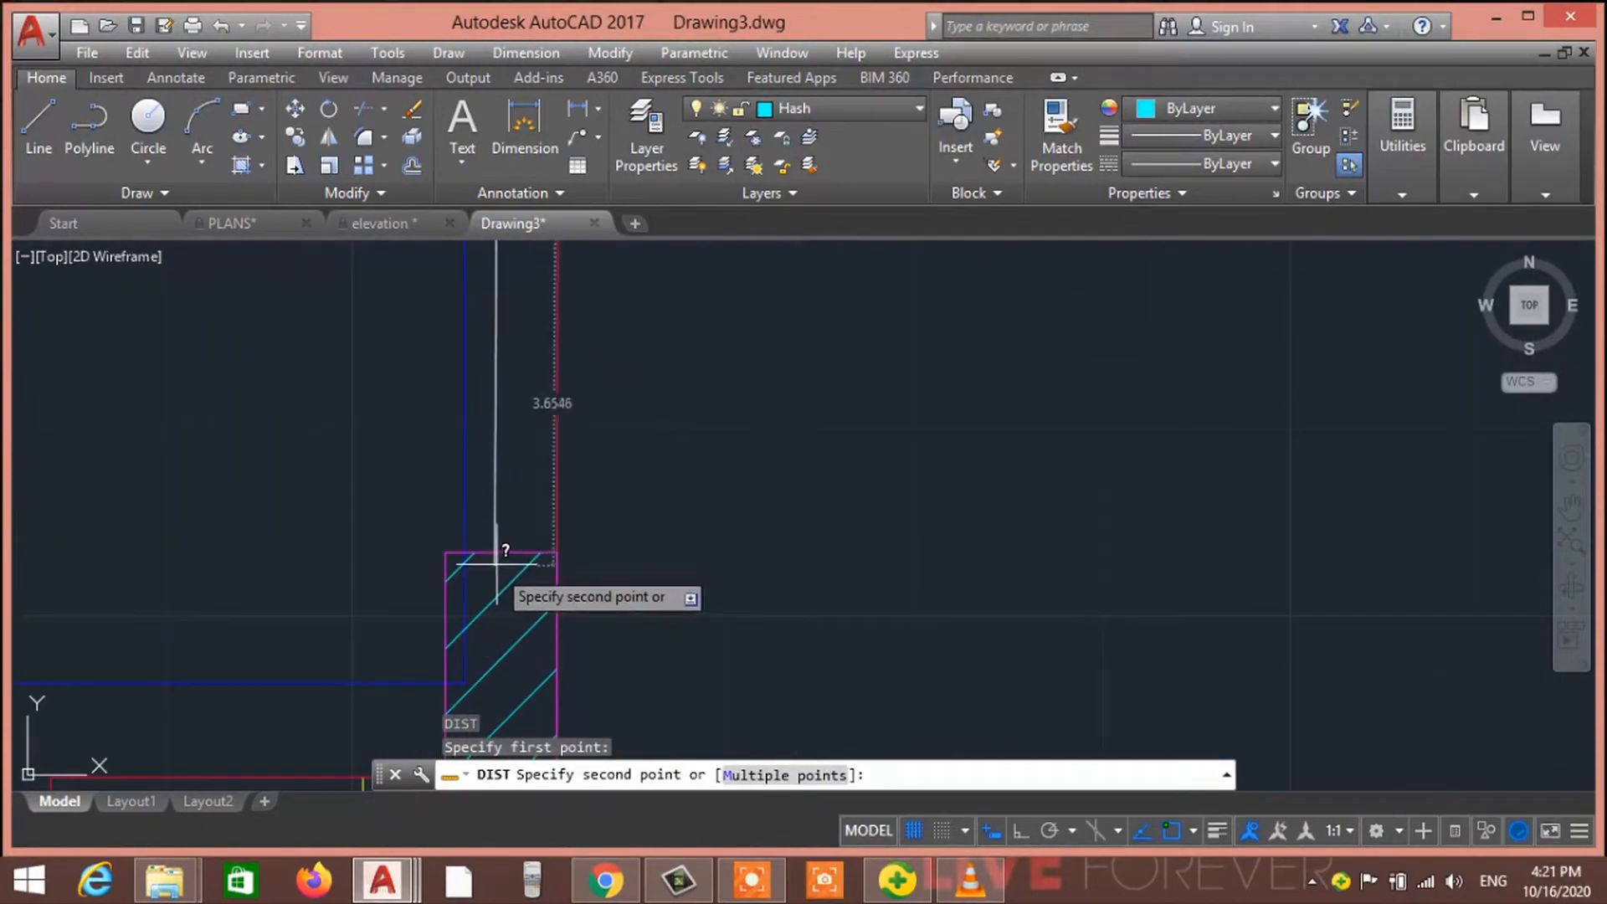
middle_click_drag(515, 542, 474, 374)
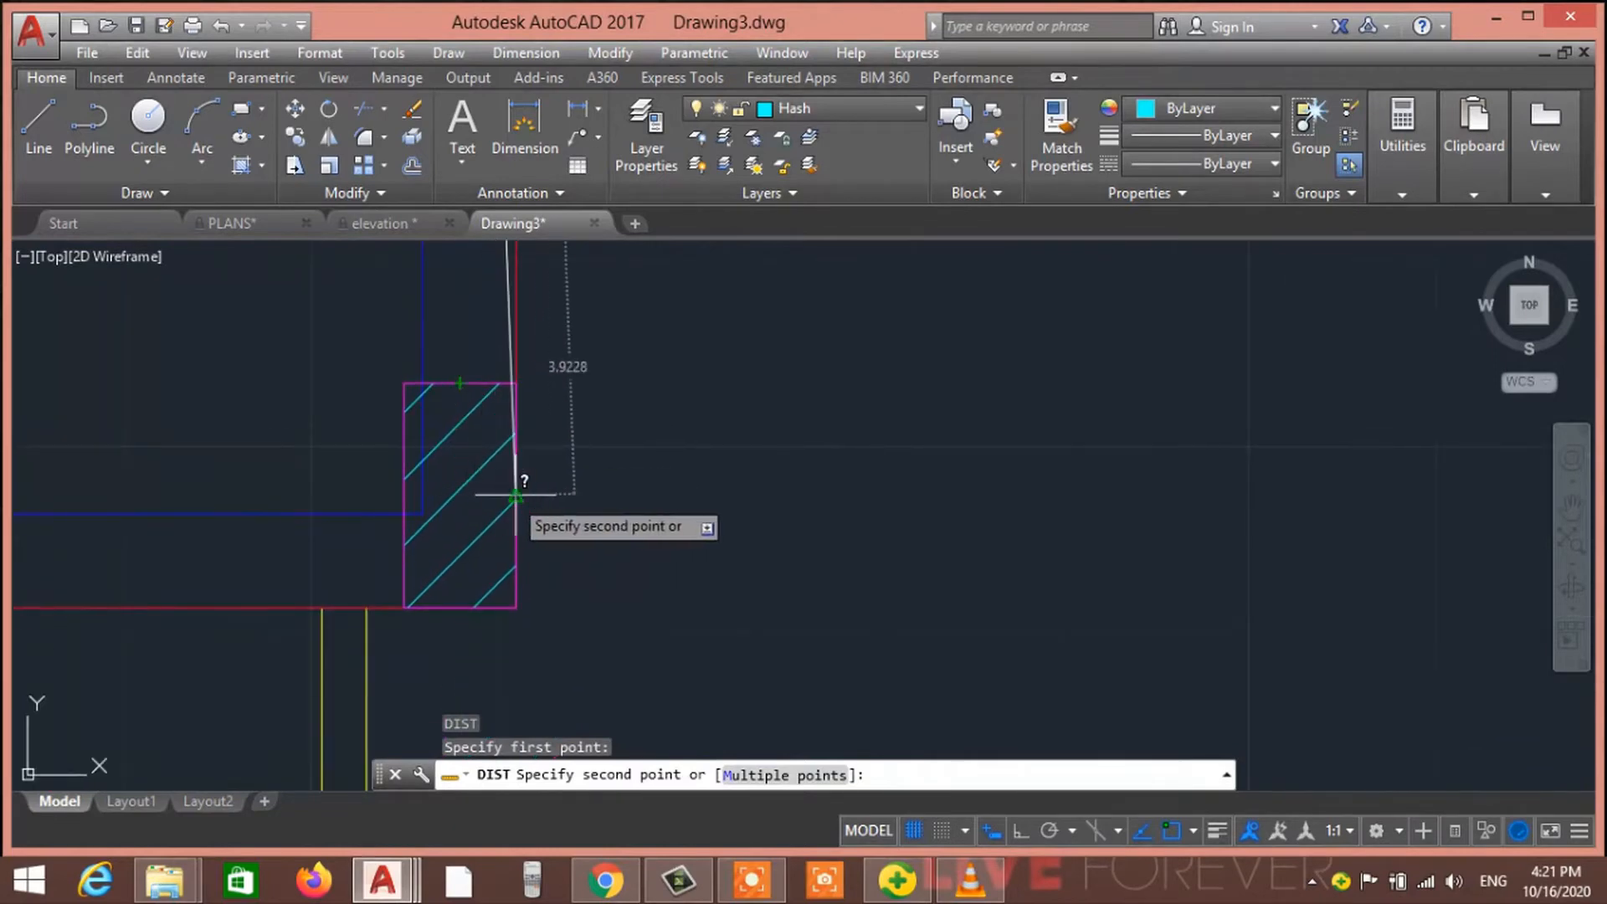
left_click(458, 498)
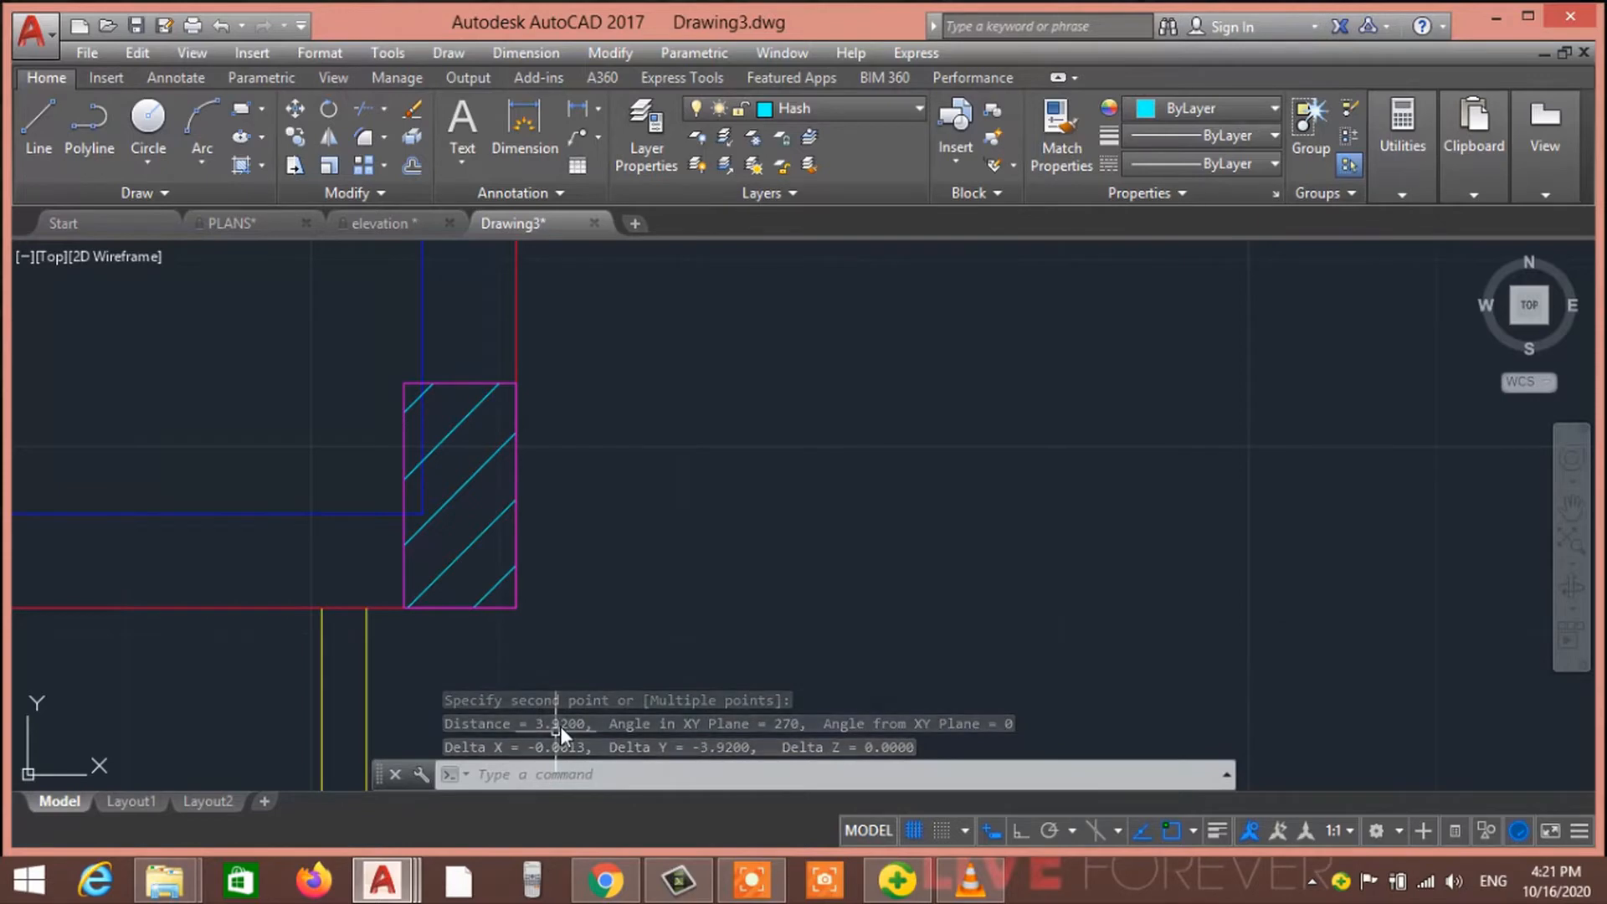
Copy the vertical column block by its bottom-right corner to the wall corner at the lower end of the right side balcony's recess
scroll(638, 701, "down", 4)
scroll(706, 294, "down", 8)
middle_click_drag(701, 400, 589, 513)
scroll(654, 493, "up", 3)
left_click(780, 502)
left_click(731, 378)
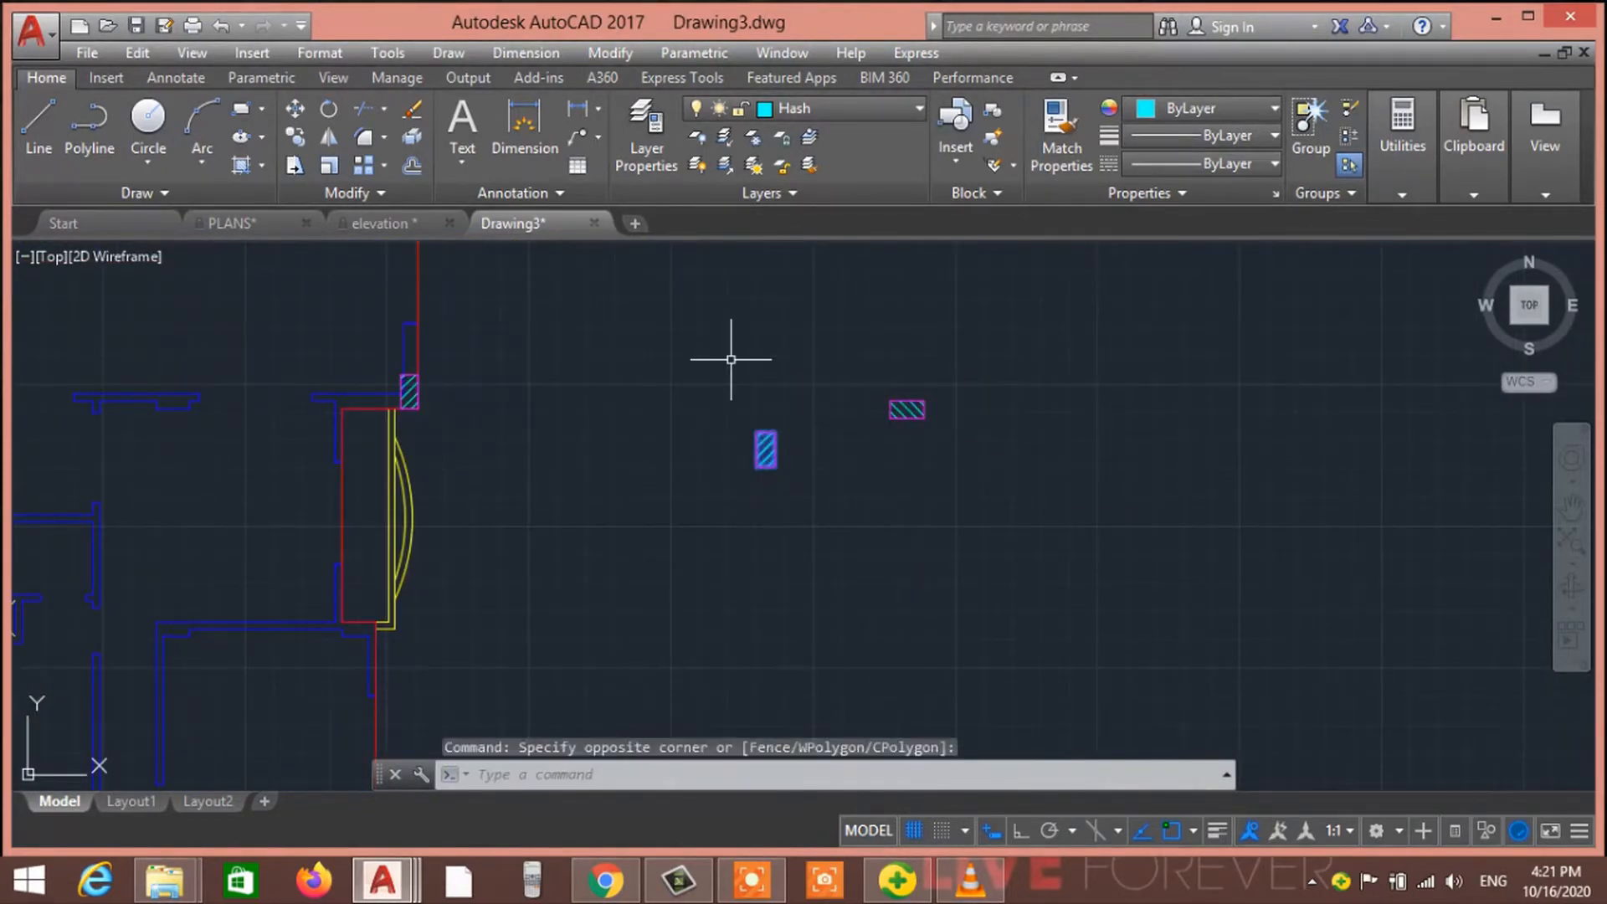
type("co")
key("Return")
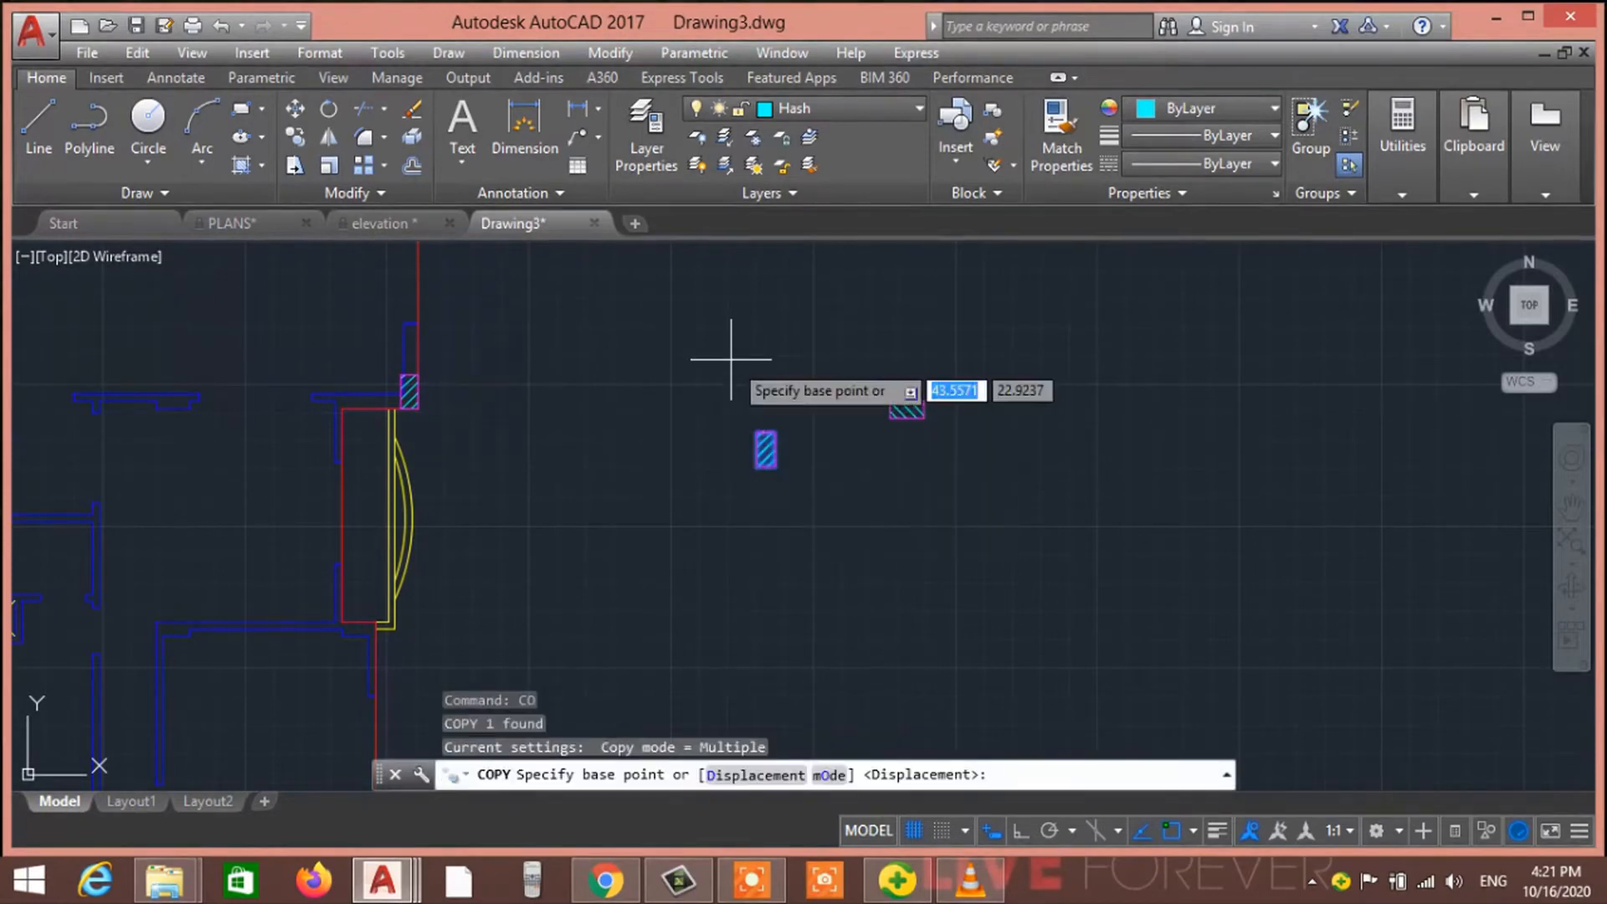
scroll(778, 450, "up", 5)
left_click(779, 504)
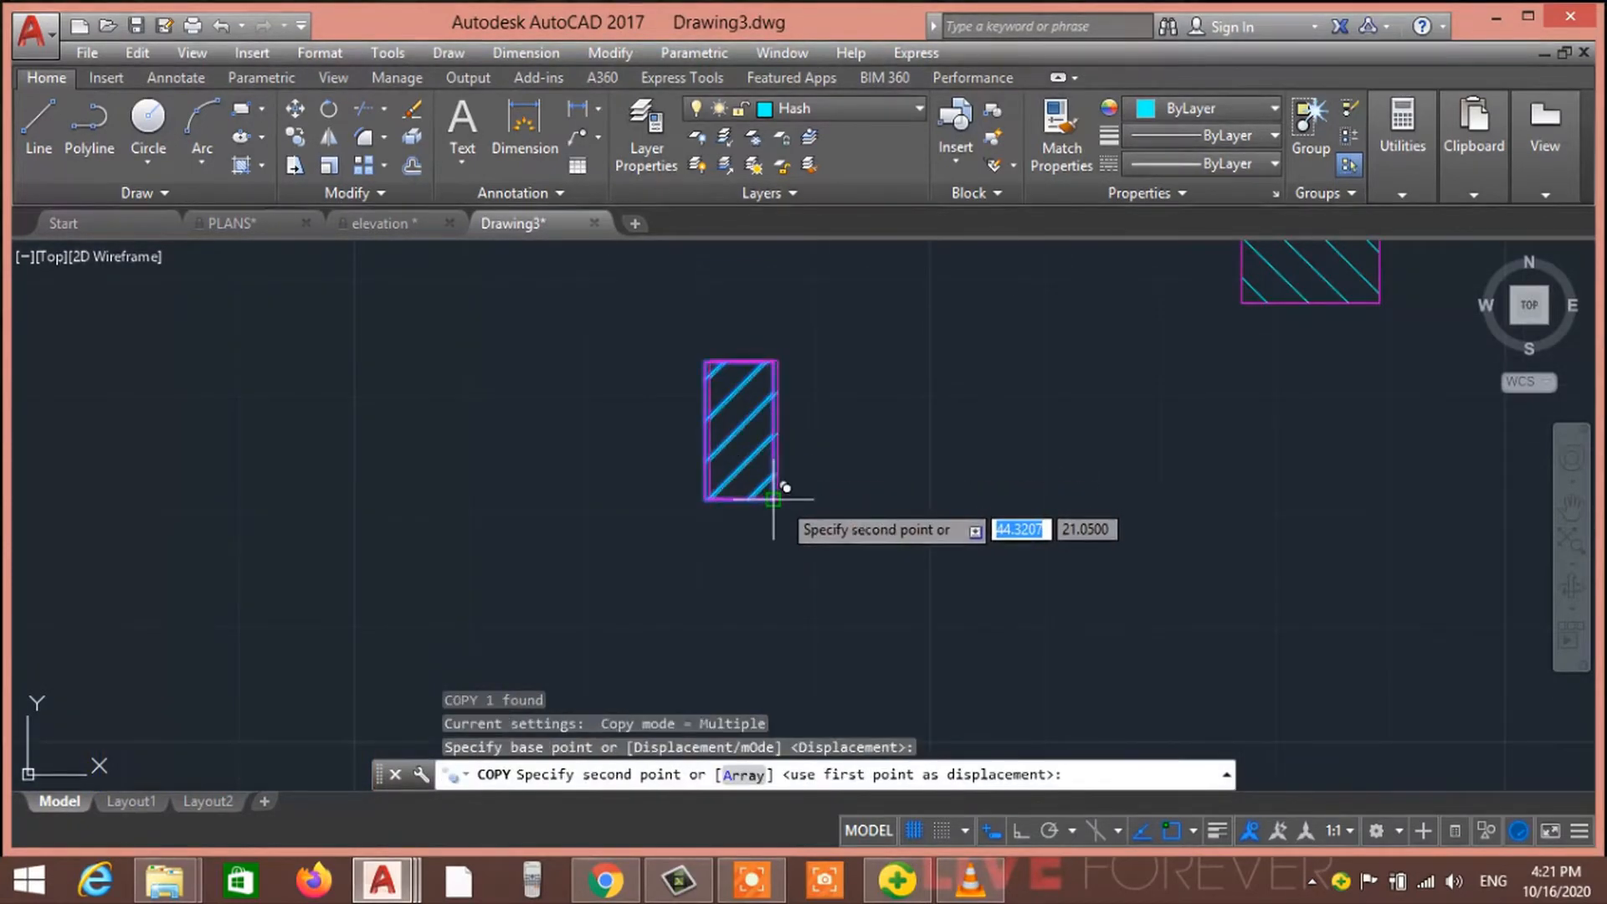
scroll(778, 504, "down", 5)
mouse_move(778, 504)
middle_mouse_down()
mouse_move(334, 432)
mouse_move(638, 418)
mouse_move(667, 474)
mouse_move(599, 493)
mouse_move(580, 411)
middle_mouse_up()
scroll(636, 418, "down", 2)
scroll(420, 527, "up", 4)
middle_click_drag(452, 526, 288, 624)
mouse_move(422, 457)
middle_mouse_down()
mouse_move(481, 648)
mouse_move(469, 538)
middle_mouse_up()
scroll(378, 556, "up", 5)
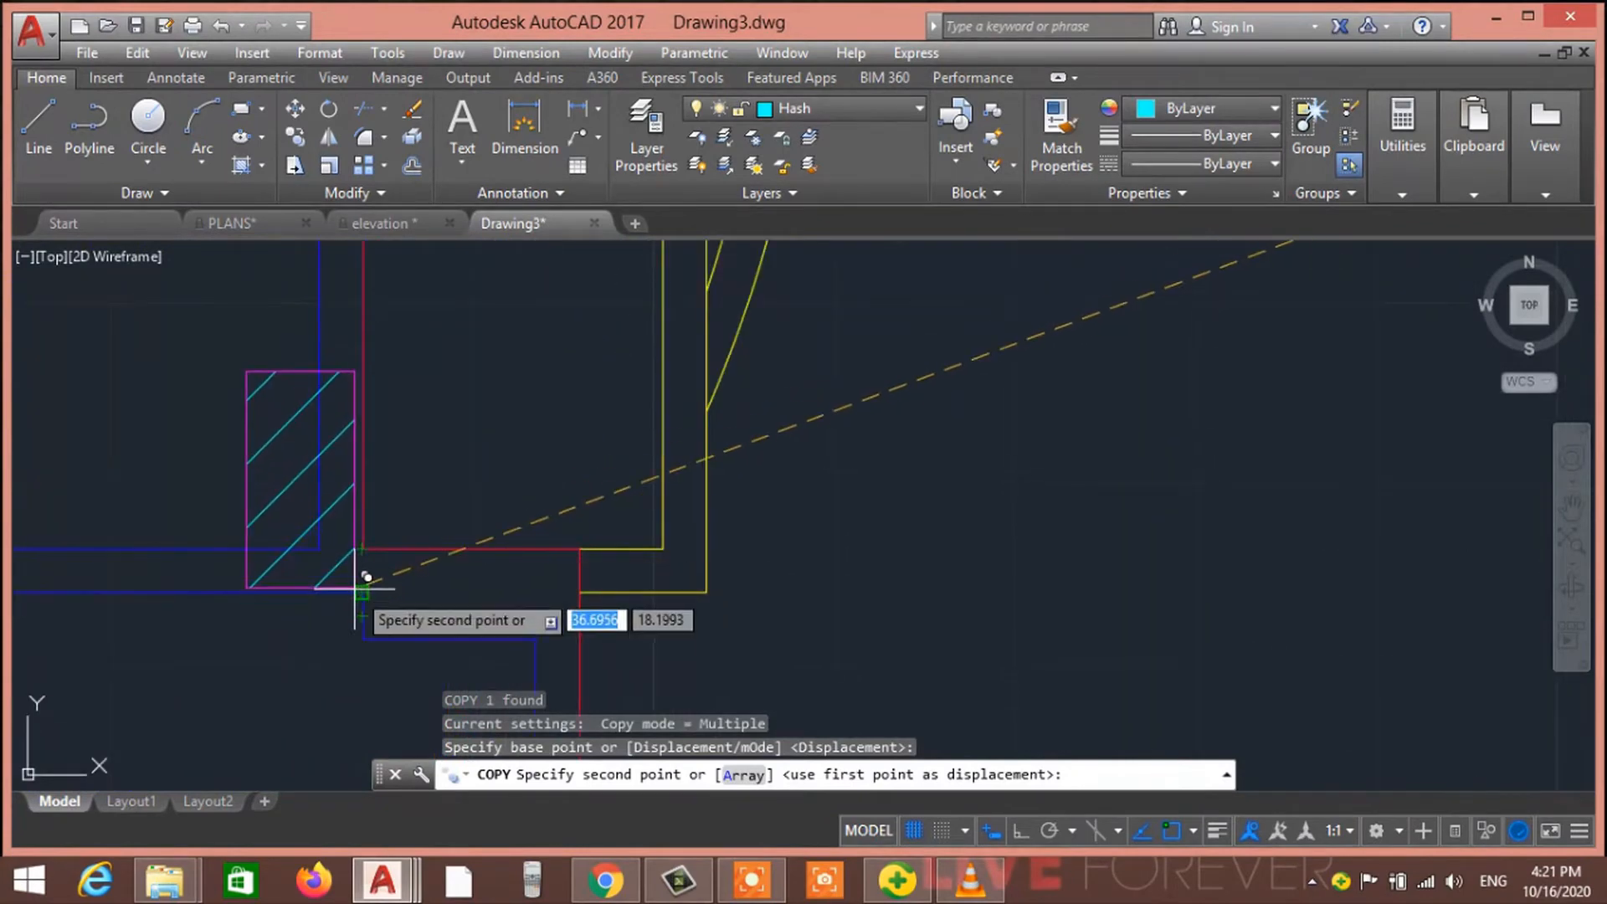
left_click(375, 580)
scroll(375, 579, "down", 5)
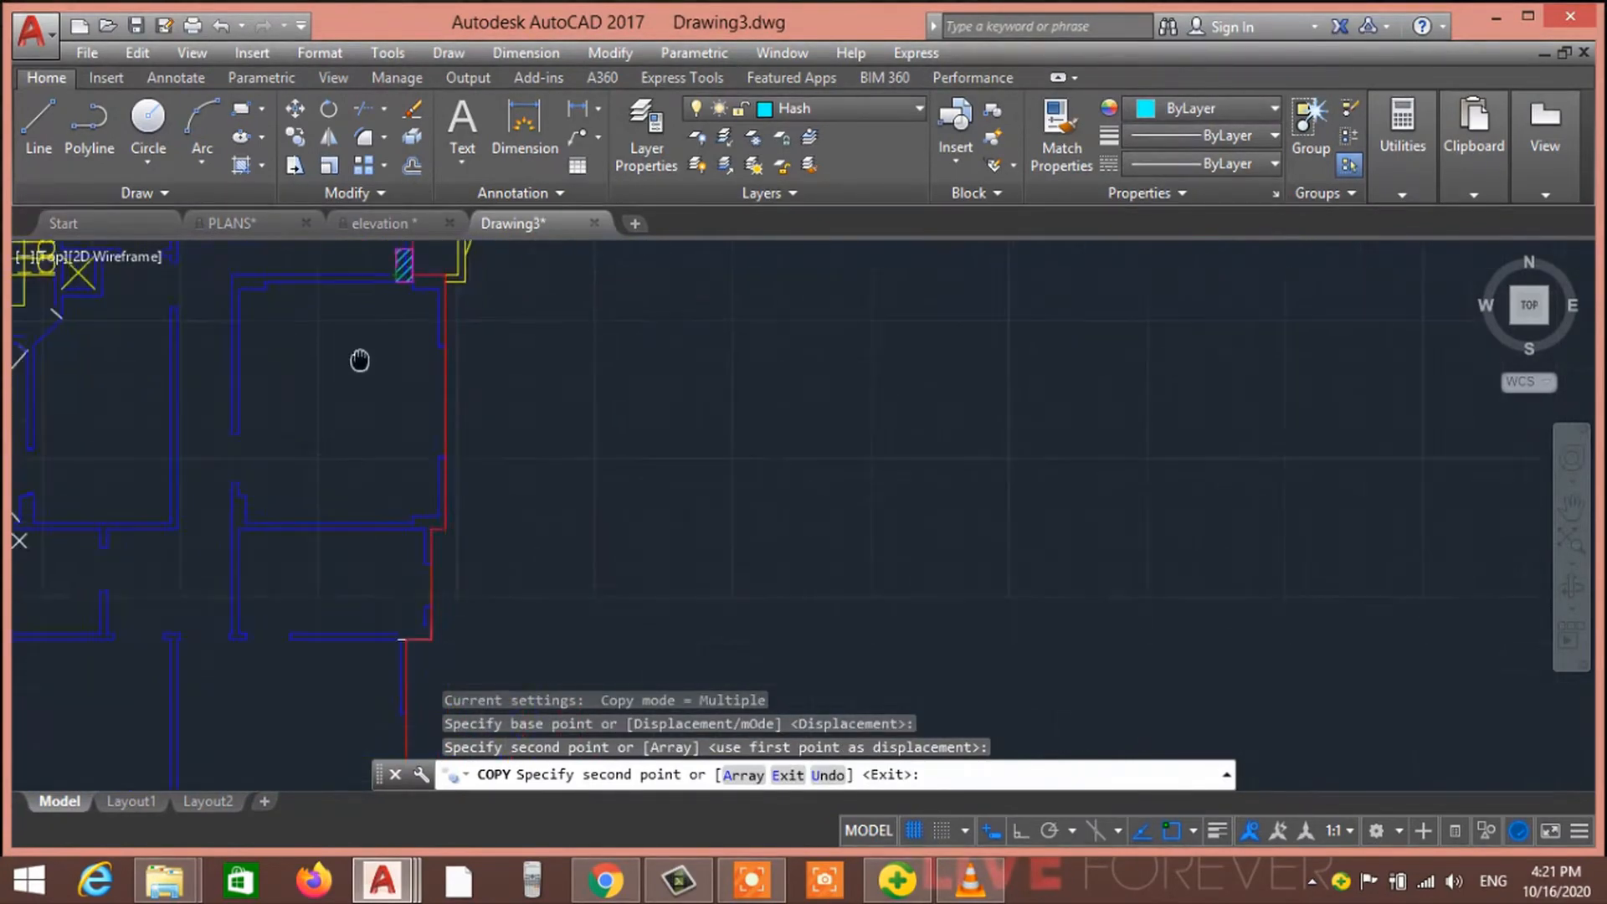
mouse_move(364, 408)
middle_mouse_down()
mouse_move(416, 667)
mouse_move(229, 620)
middle_mouse_up()
middle_click_drag(244, 438, 397, 435)
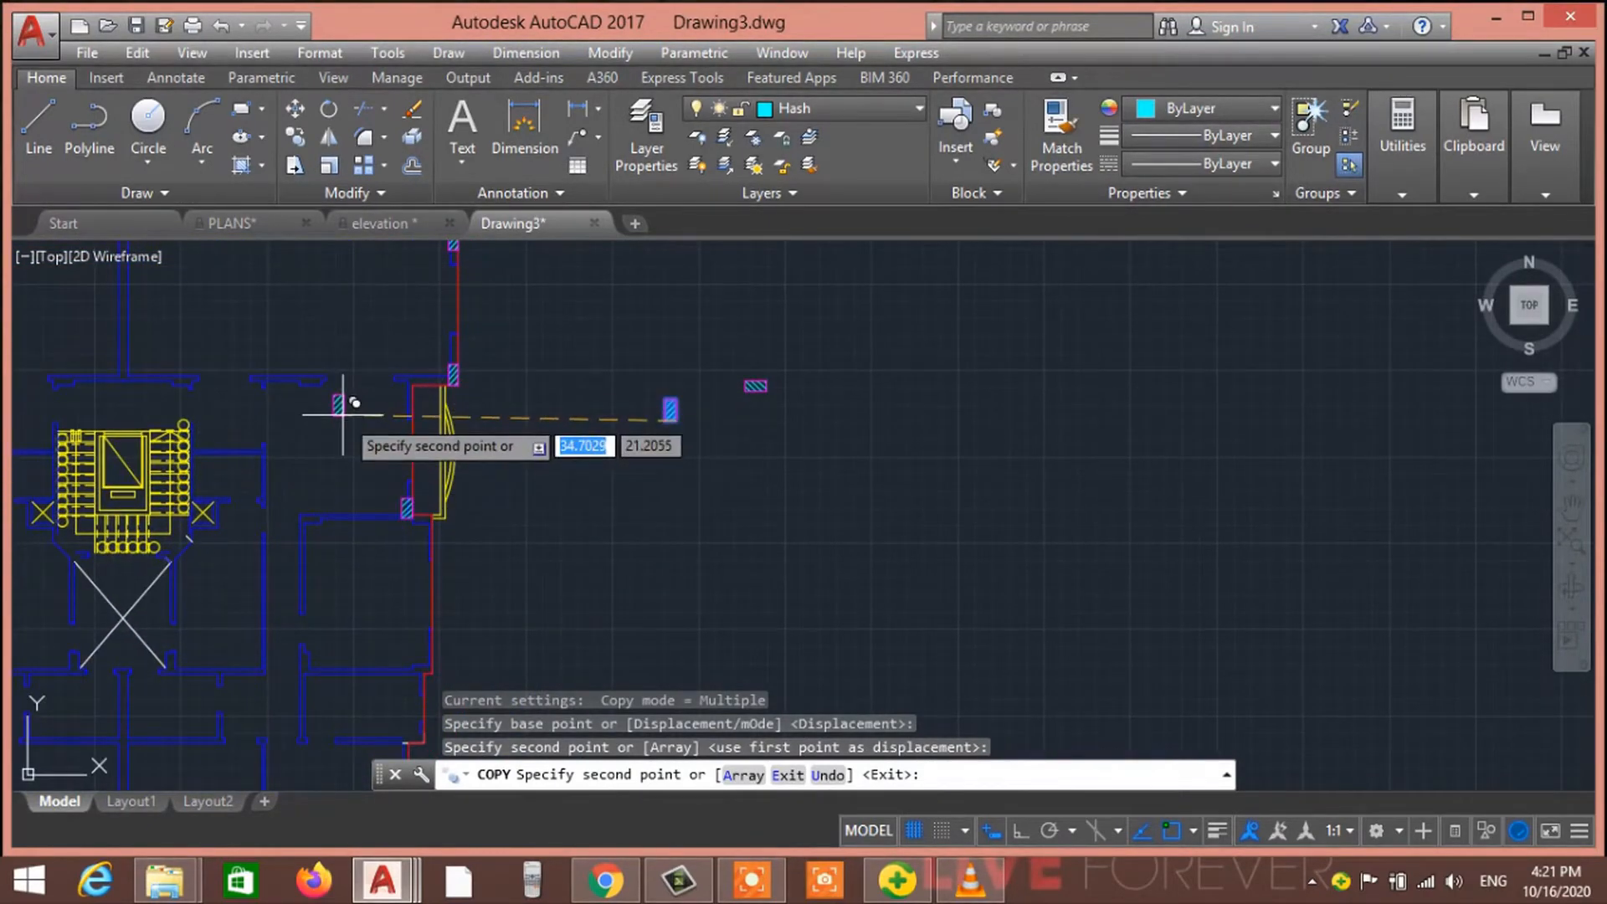
Place a column copy over the upper-left wall corner of the room just below the right side balcony
scroll(287, 402, "up", 2)
mouse_move(287, 402)
middle_mouse_down()
mouse_move(348, 413)
mouse_move(324, 374)
mouse_move(333, 273)
middle_mouse_up()
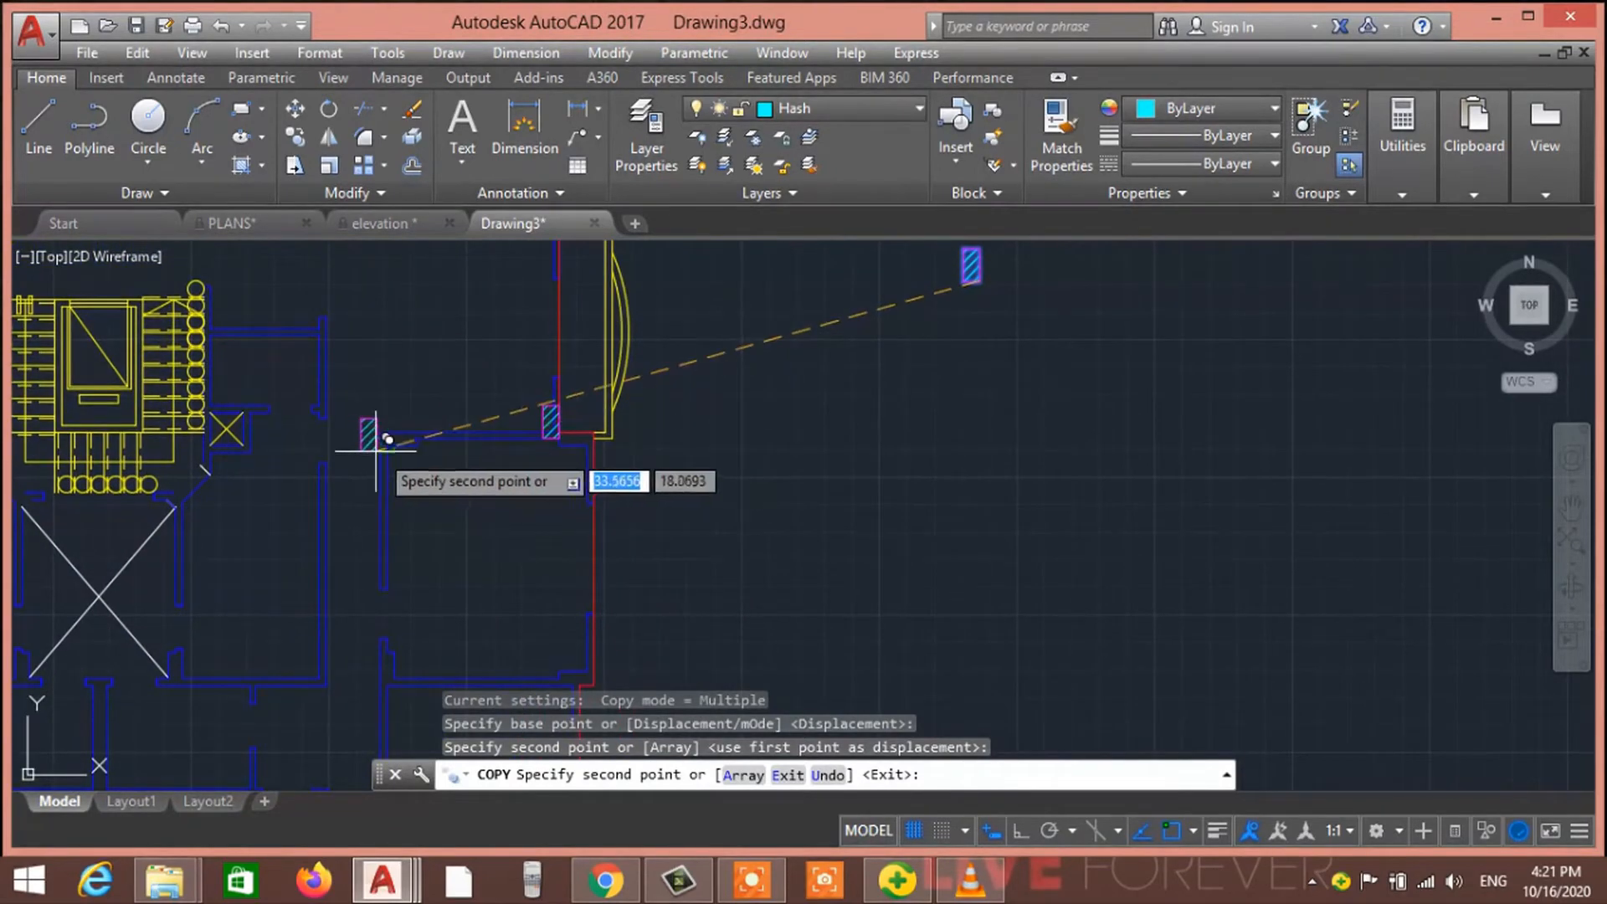
scroll(389, 440, "up", 6)
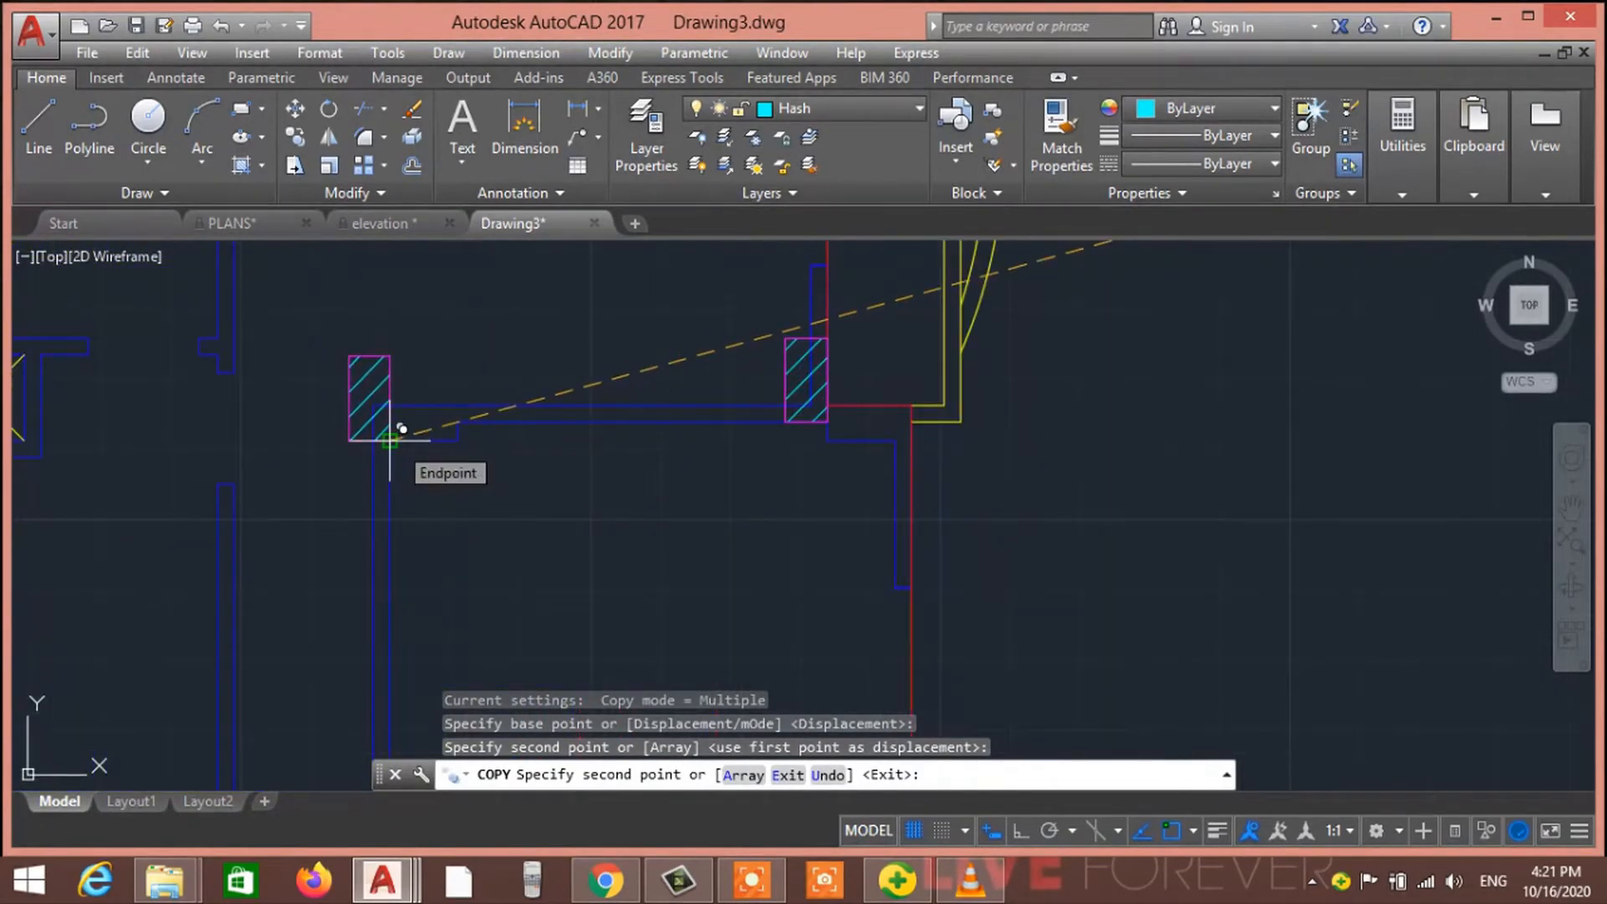
scroll(400, 429, "down", 8)
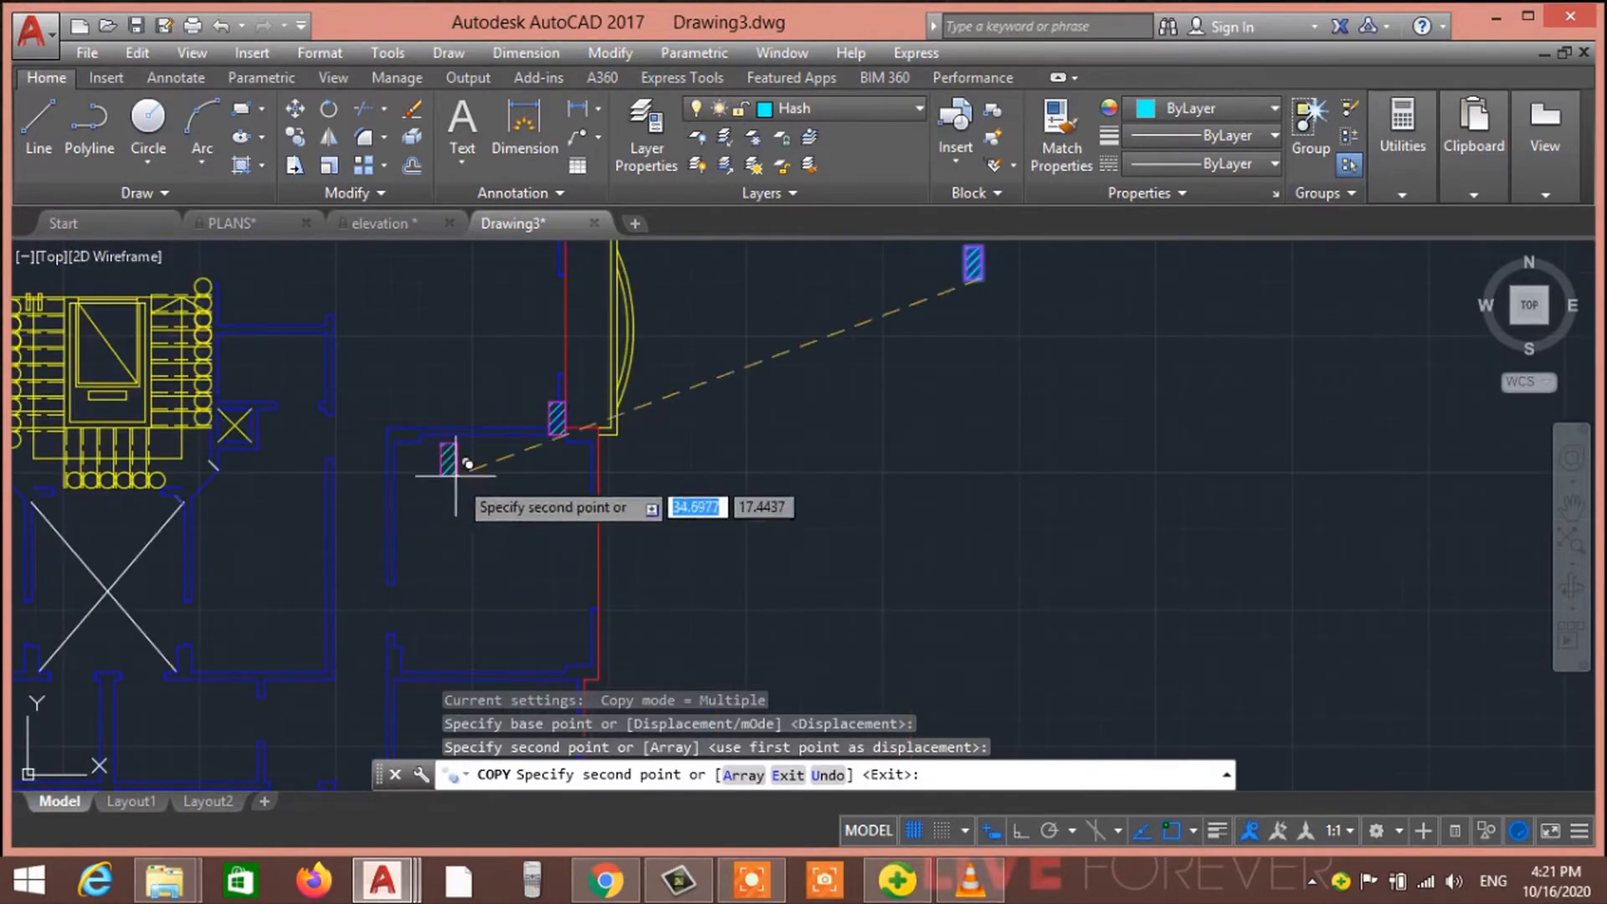
scroll(419, 405, "up", 4)
scroll(434, 376, "up", 4)
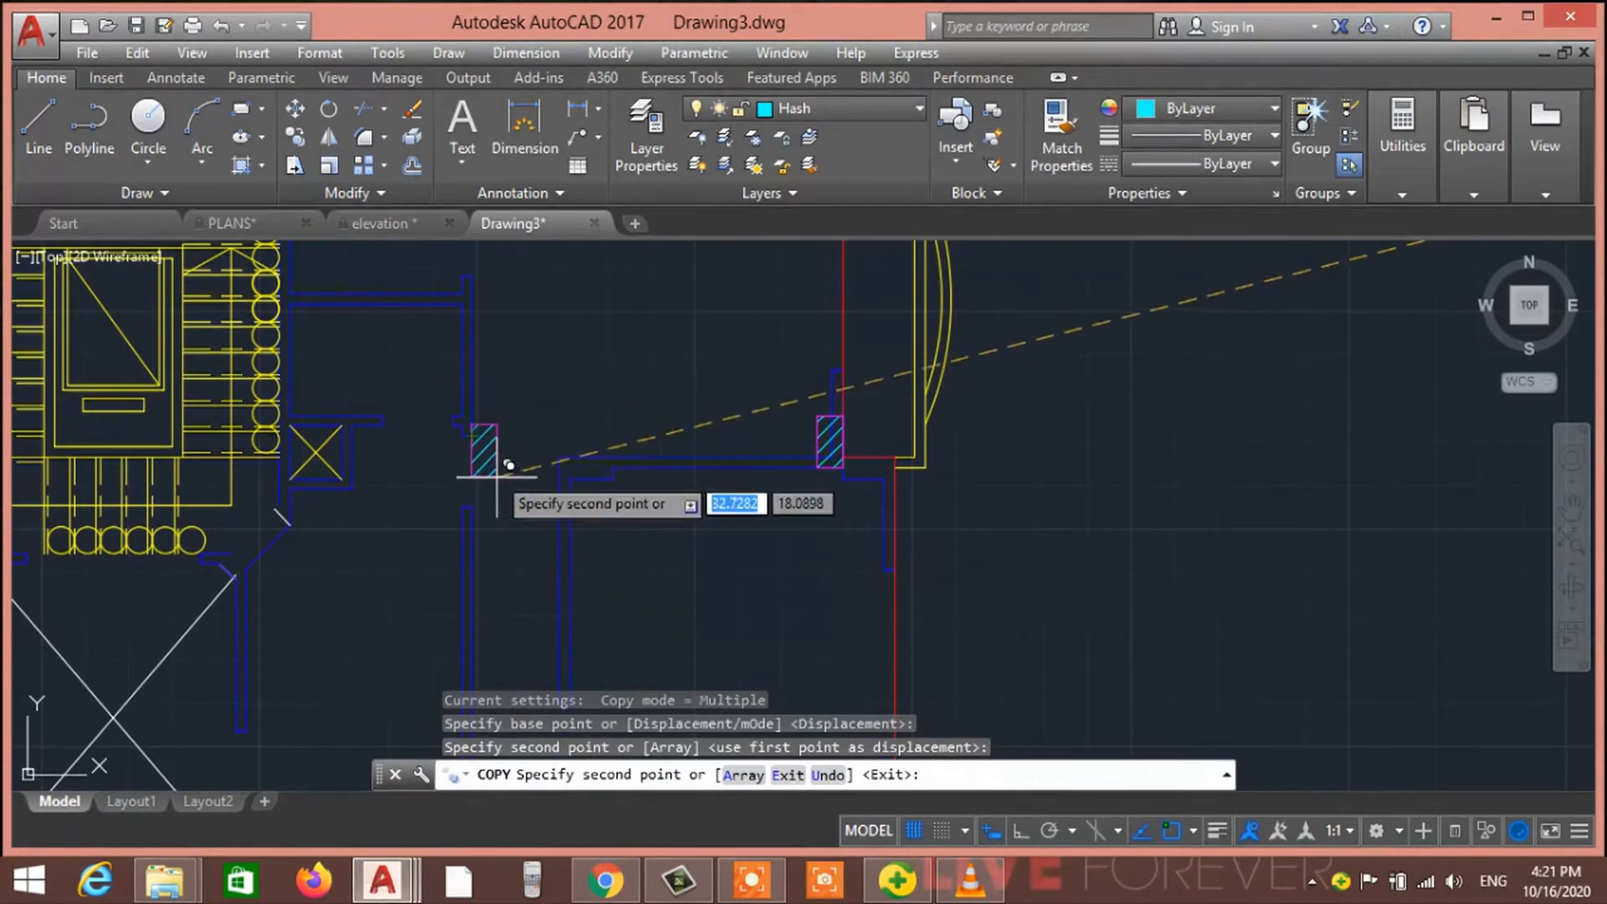
scroll(469, 422, "down", 4)
scroll(566, 363, "up", 4)
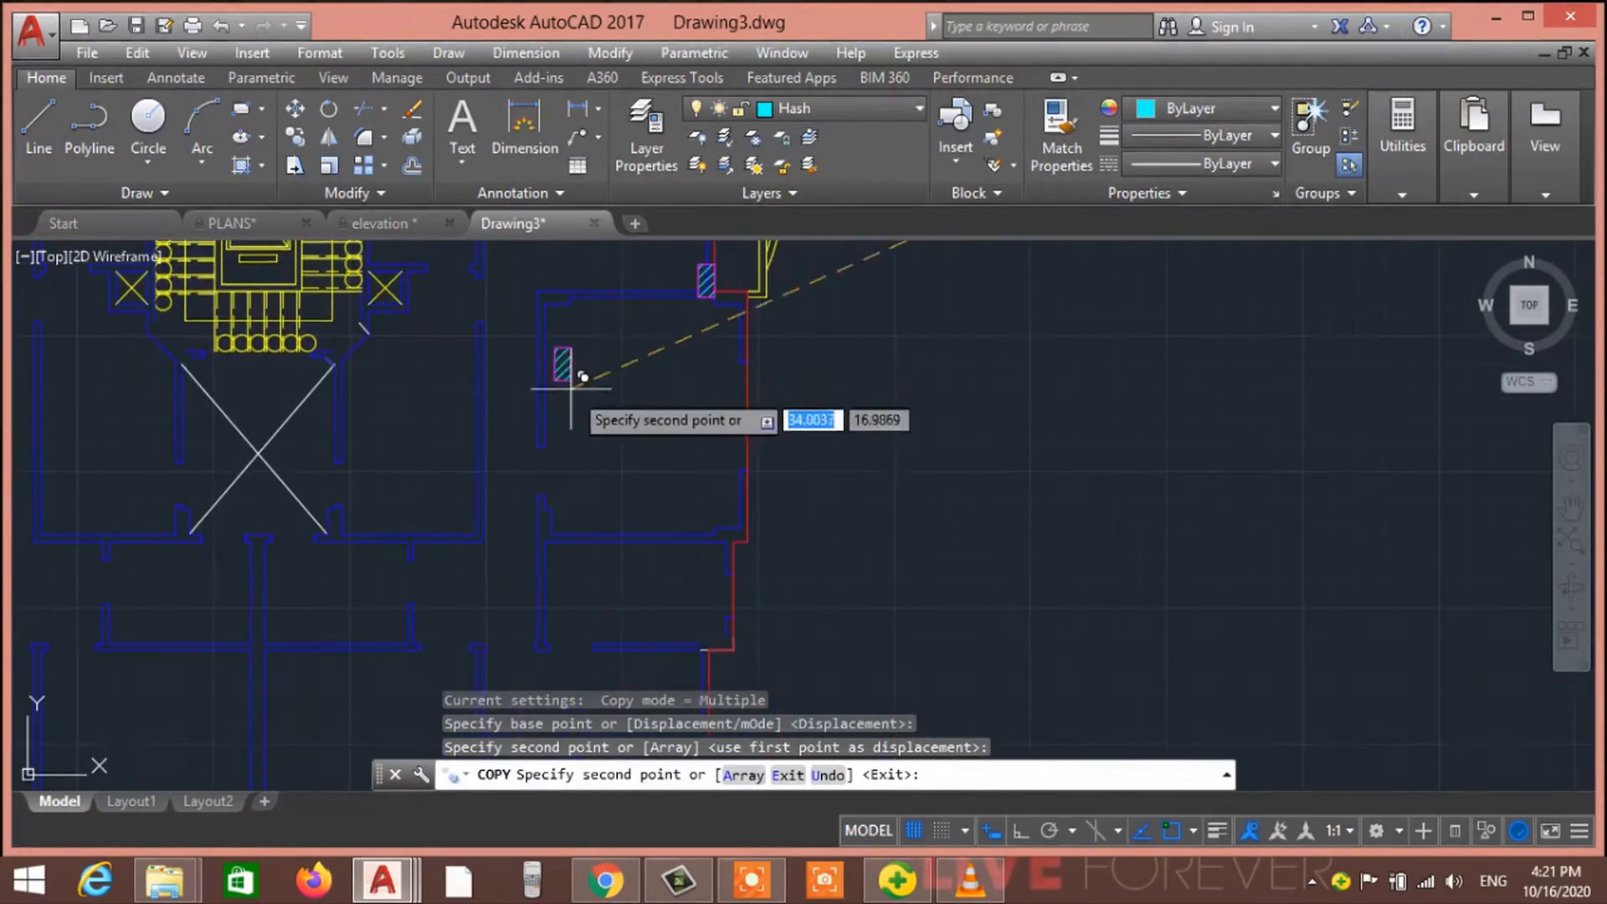
scroll(584, 448, "down", 4)
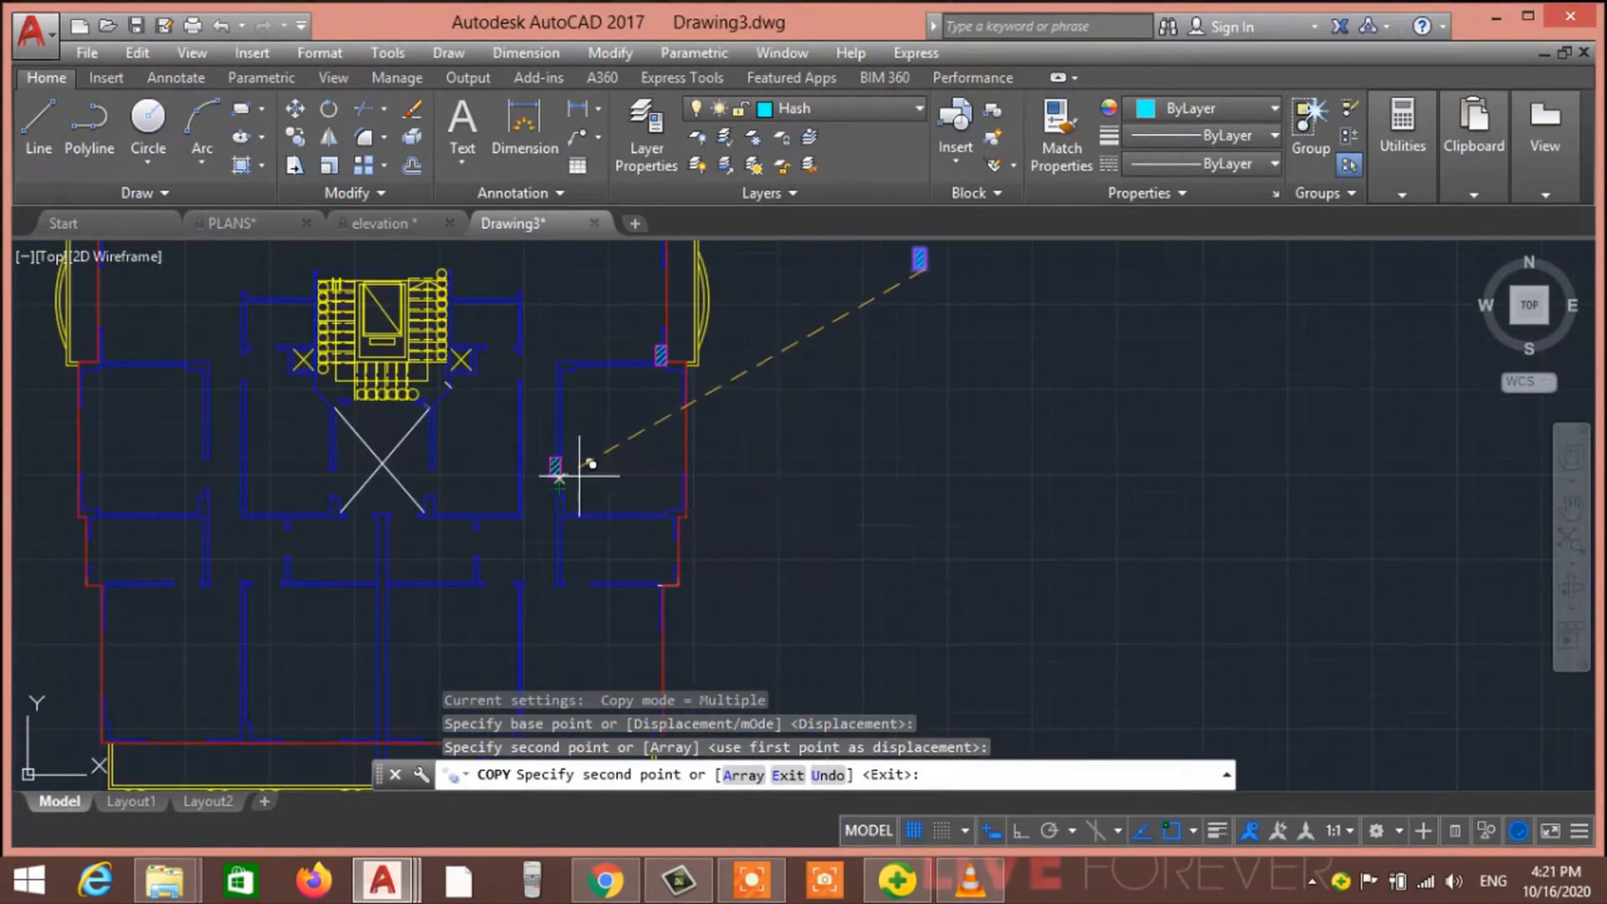
scroll(536, 401, "up", 6)
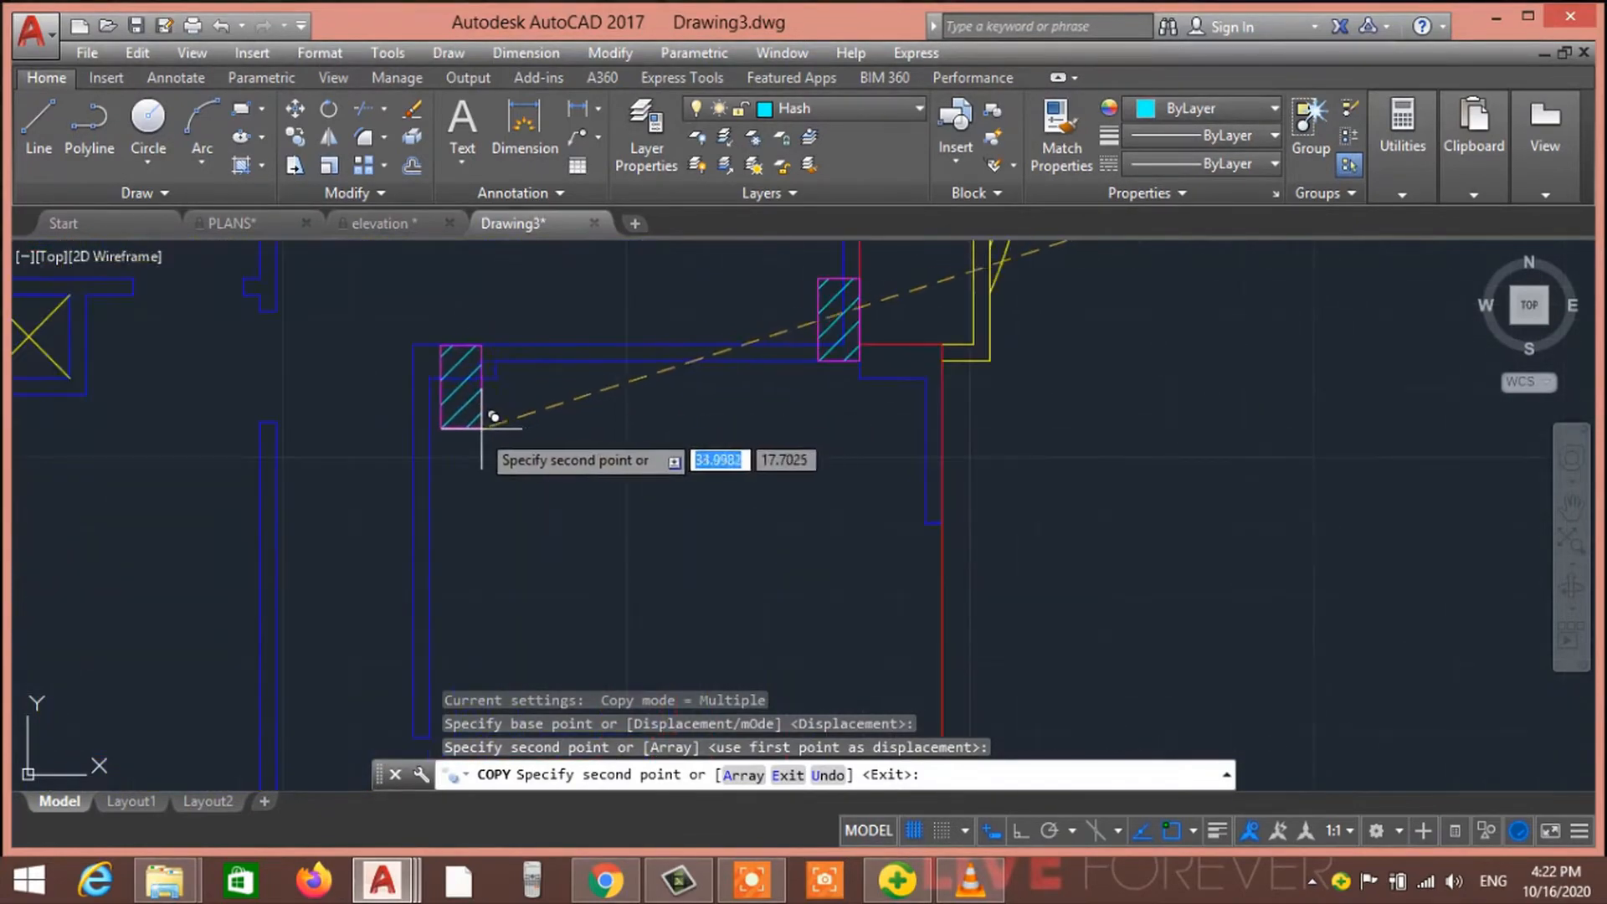
scroll(457, 430, "up", 2)
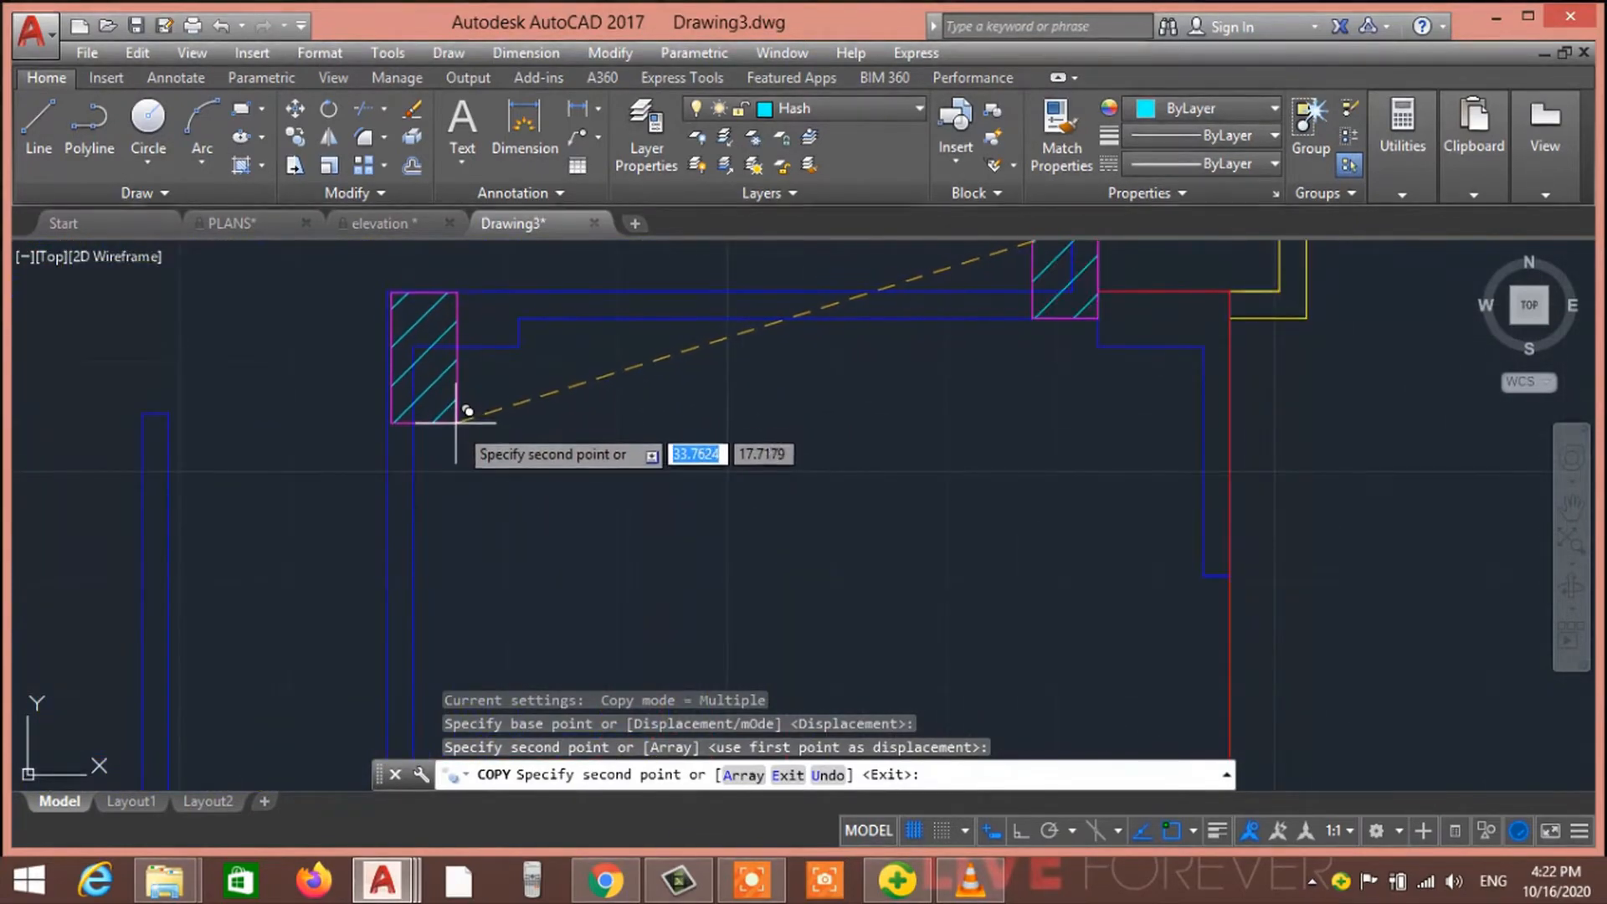
left_click(458, 421)
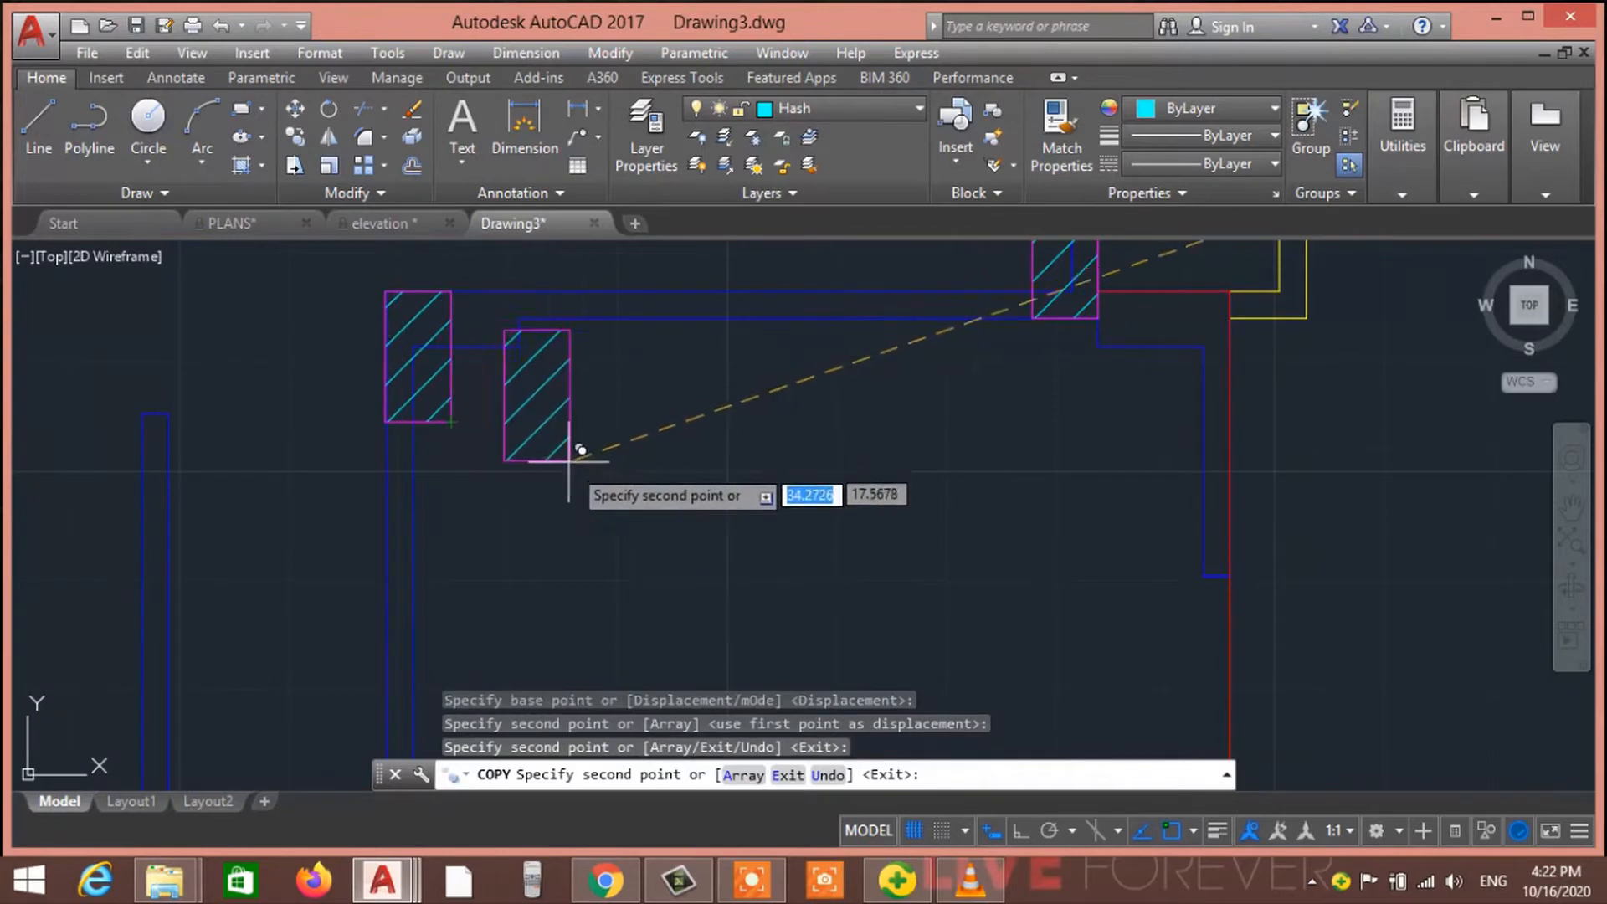
Place a column copy by its bottom-right corner at the same room's lower-right corner, where the red outline steps inward
scroll(574, 450, "down", 5)
scroll(597, 540, "up", 4)
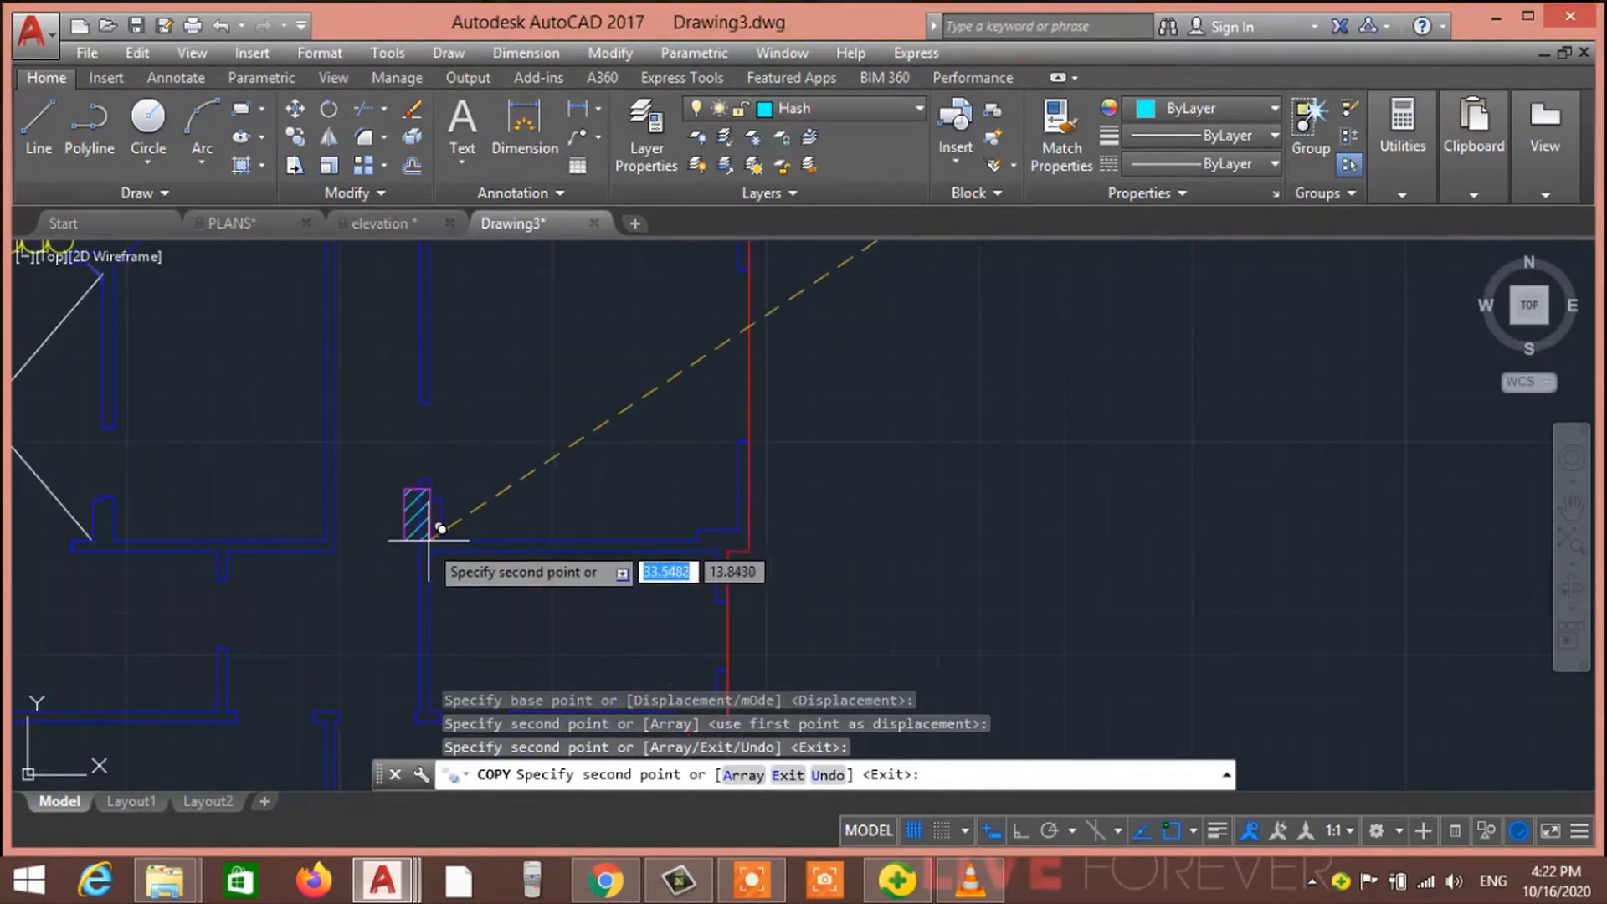
scroll(737, 540, "up", 4)
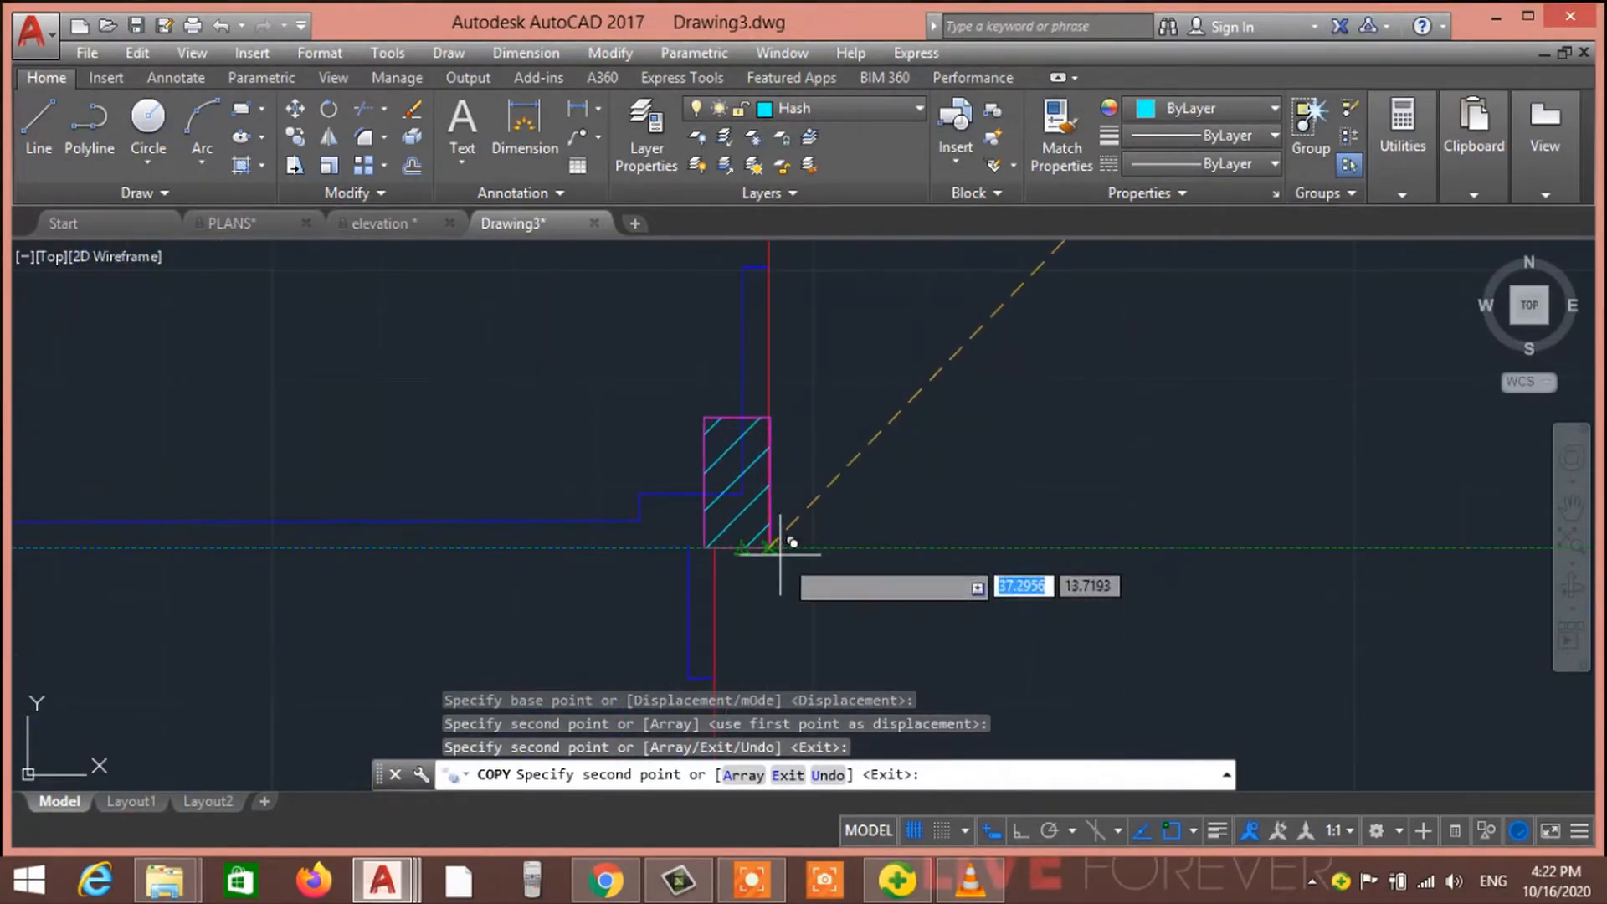
left_click(768, 549)
Place a loose column copy inside the room near its lower-left corner and end copying
scroll(628, 584, "down", 6)
scroll(626, 452, "up", 1)
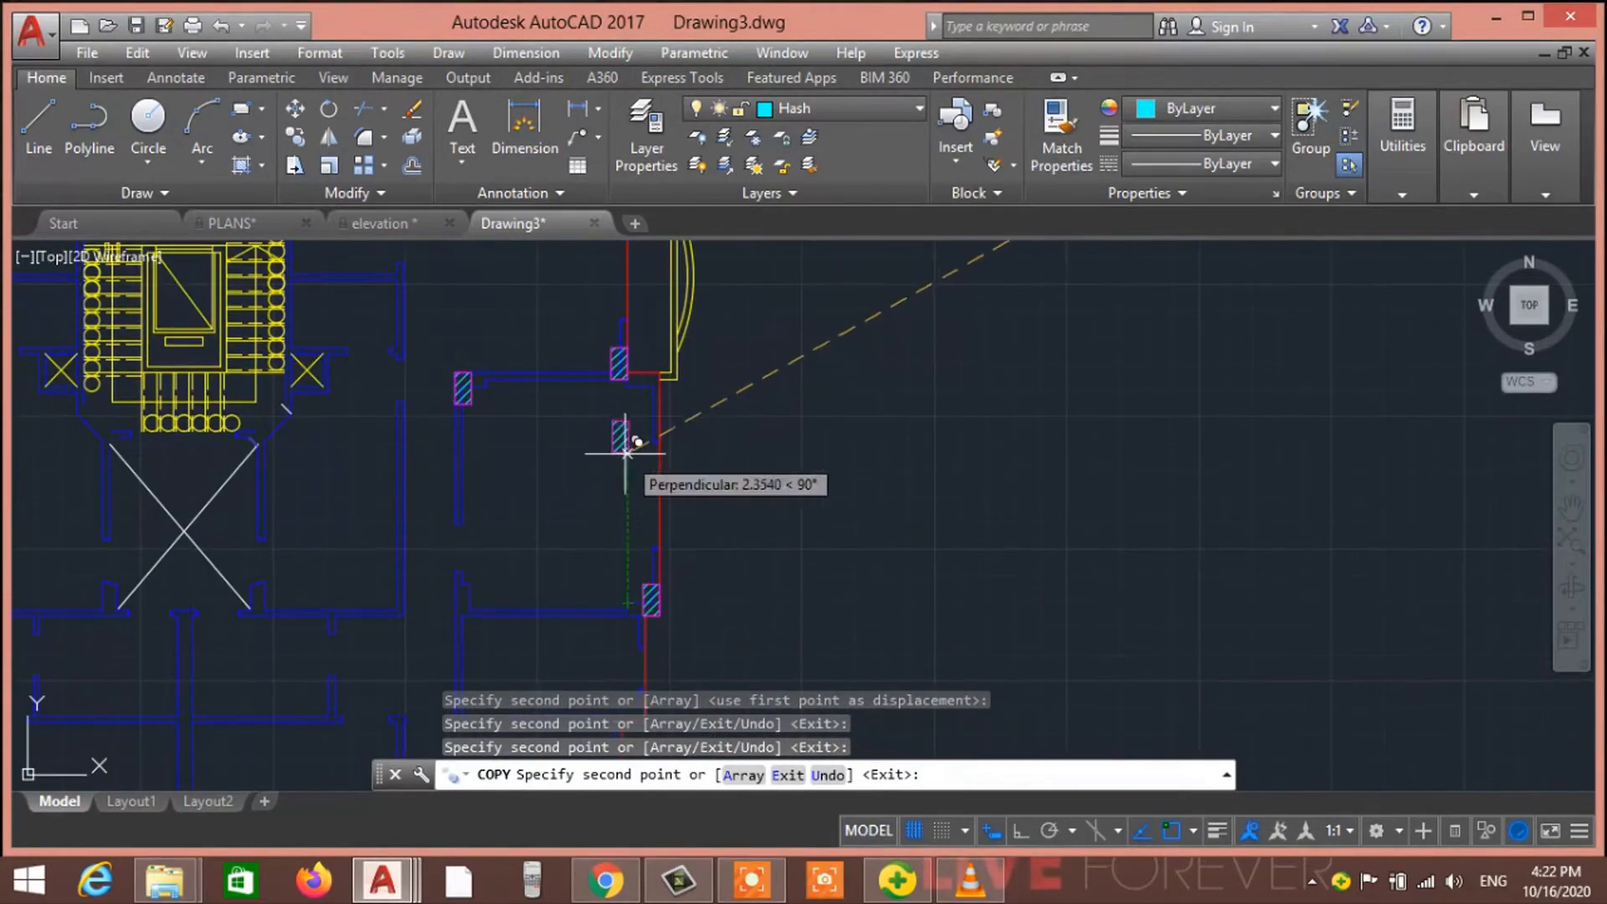
middle_click_drag(559, 518, 626, 445)
scroll(543, 539, "up", 4)
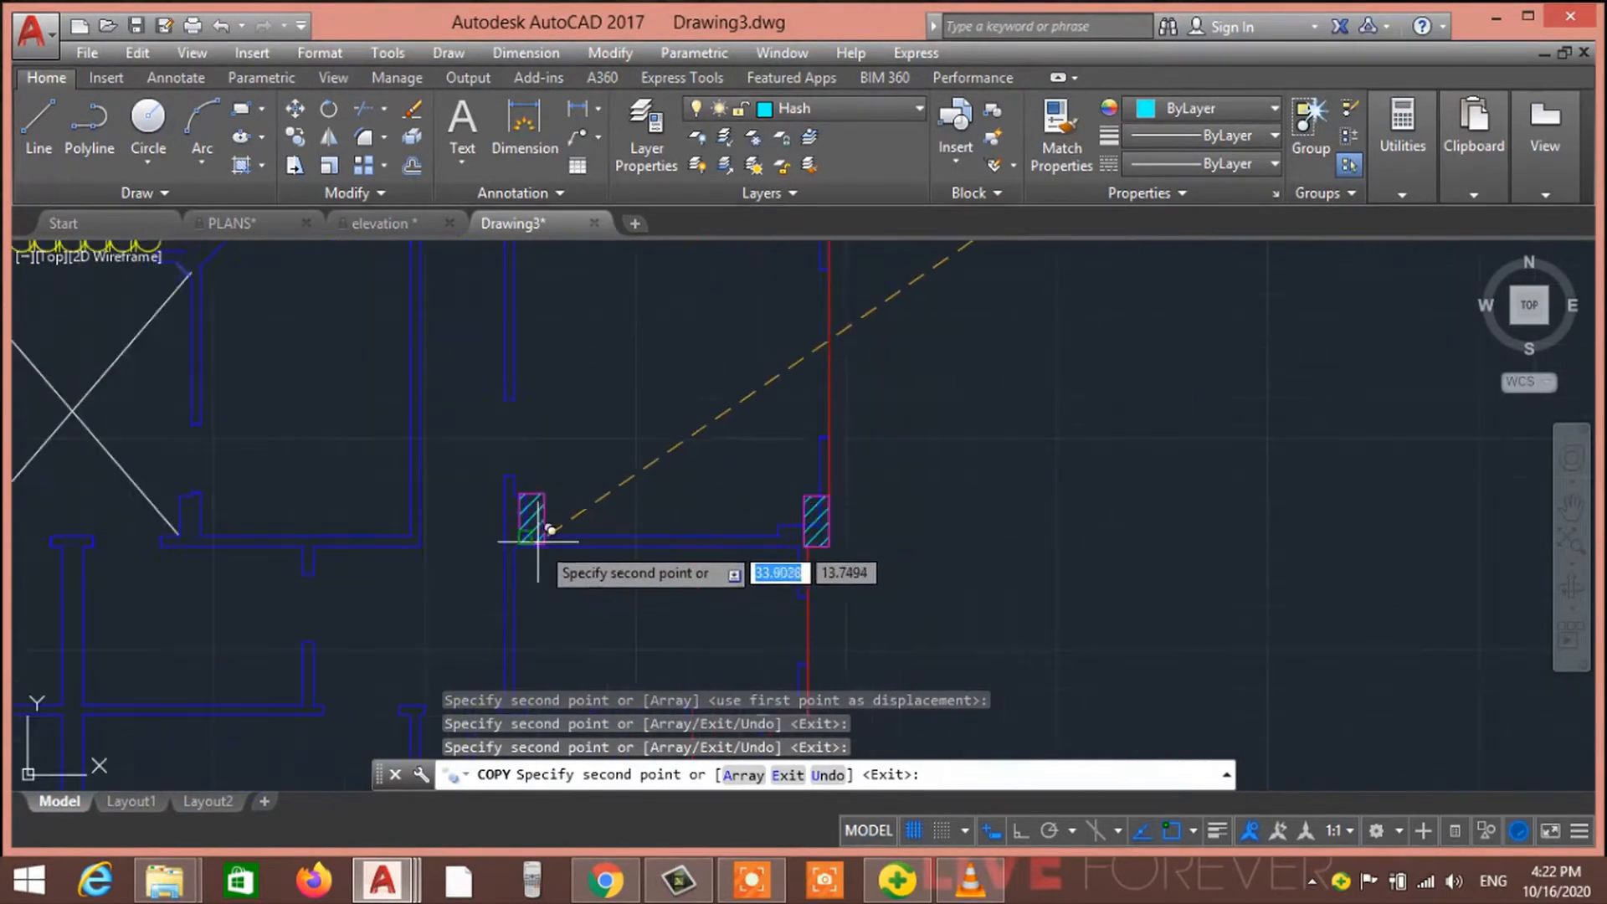
left_click(648, 469)
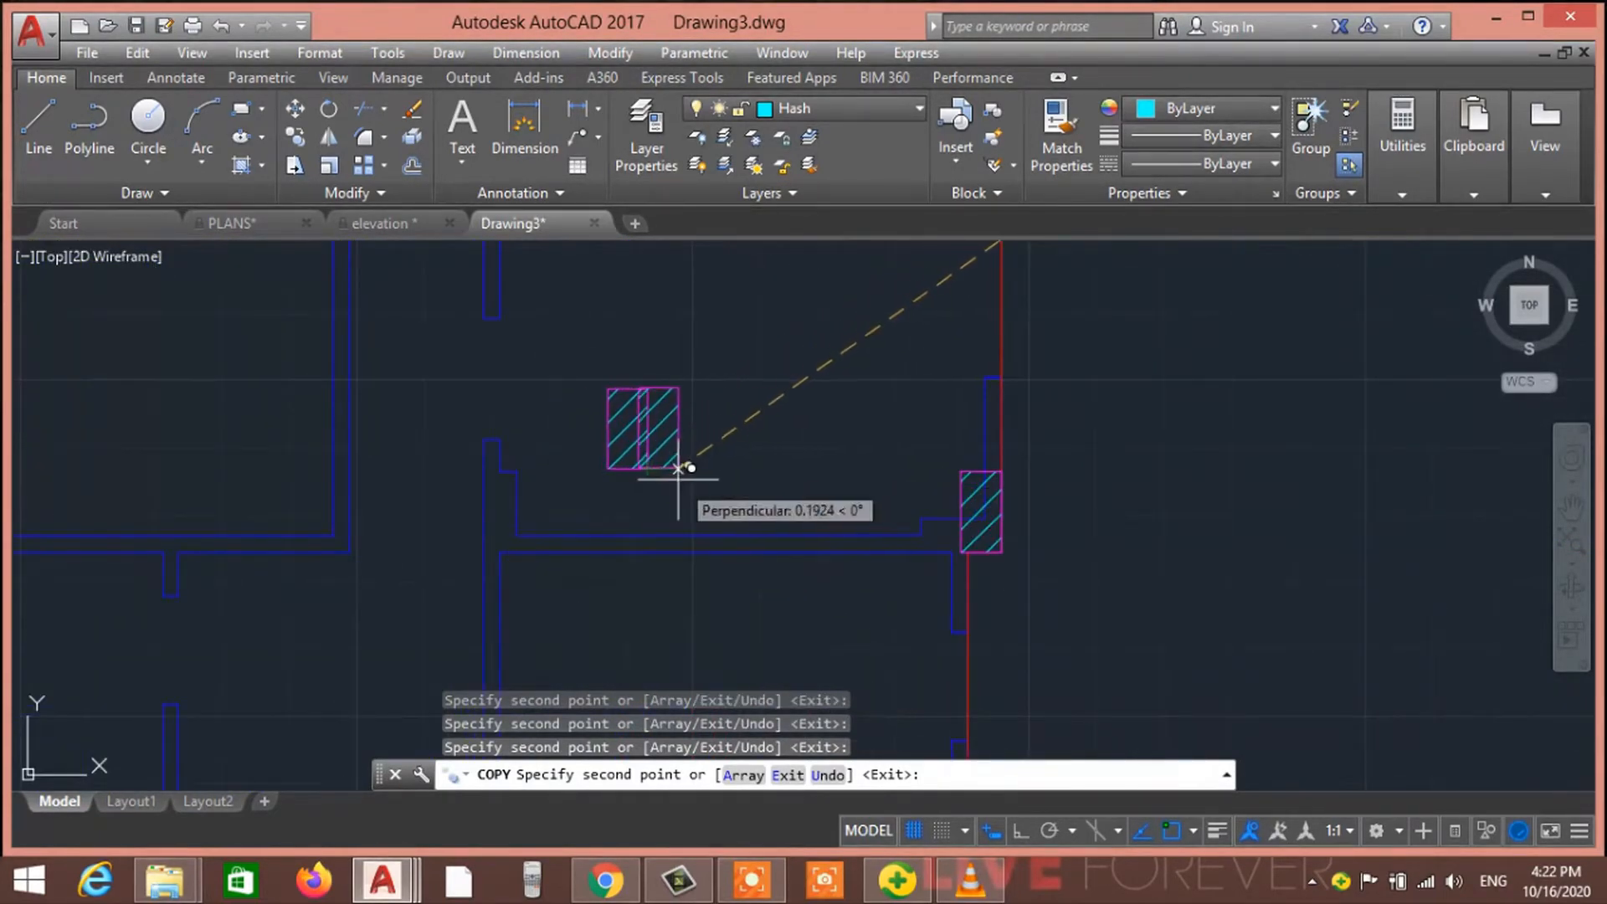
key("Escape")
key("Escape")
Delete the extra column copy overlapping the loose one inside the room
left_click(744, 502)
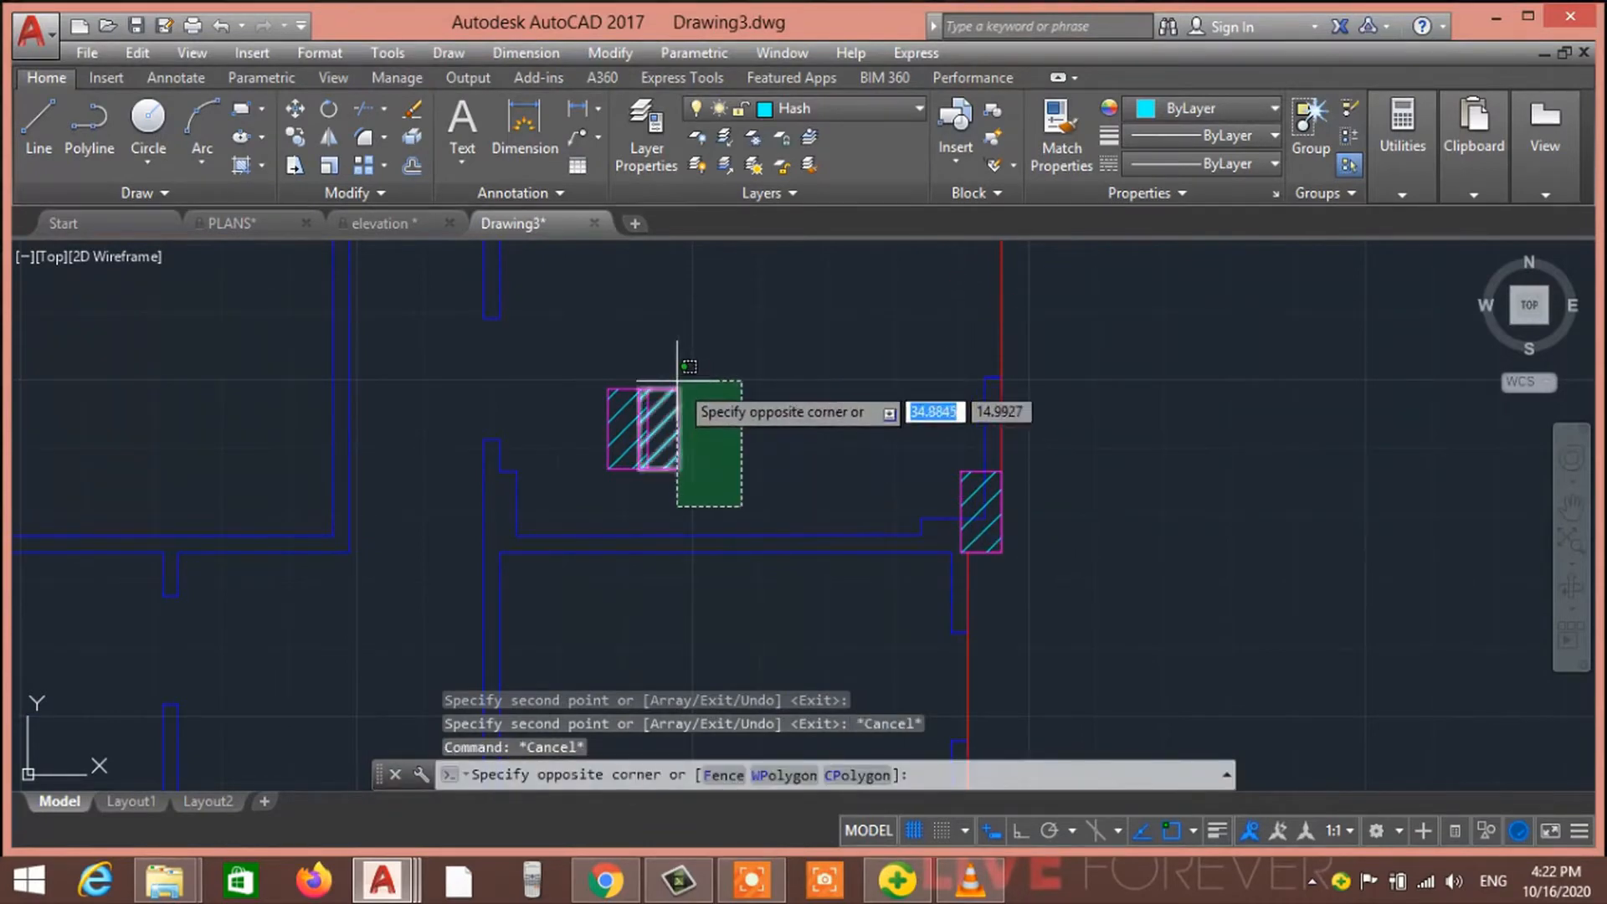
left_click(667, 377)
key("Delete")
Move the loose column by its bottom-left corner to the wall corner at the room's lower left
left_click(644, 447)
left_click(619, 411)
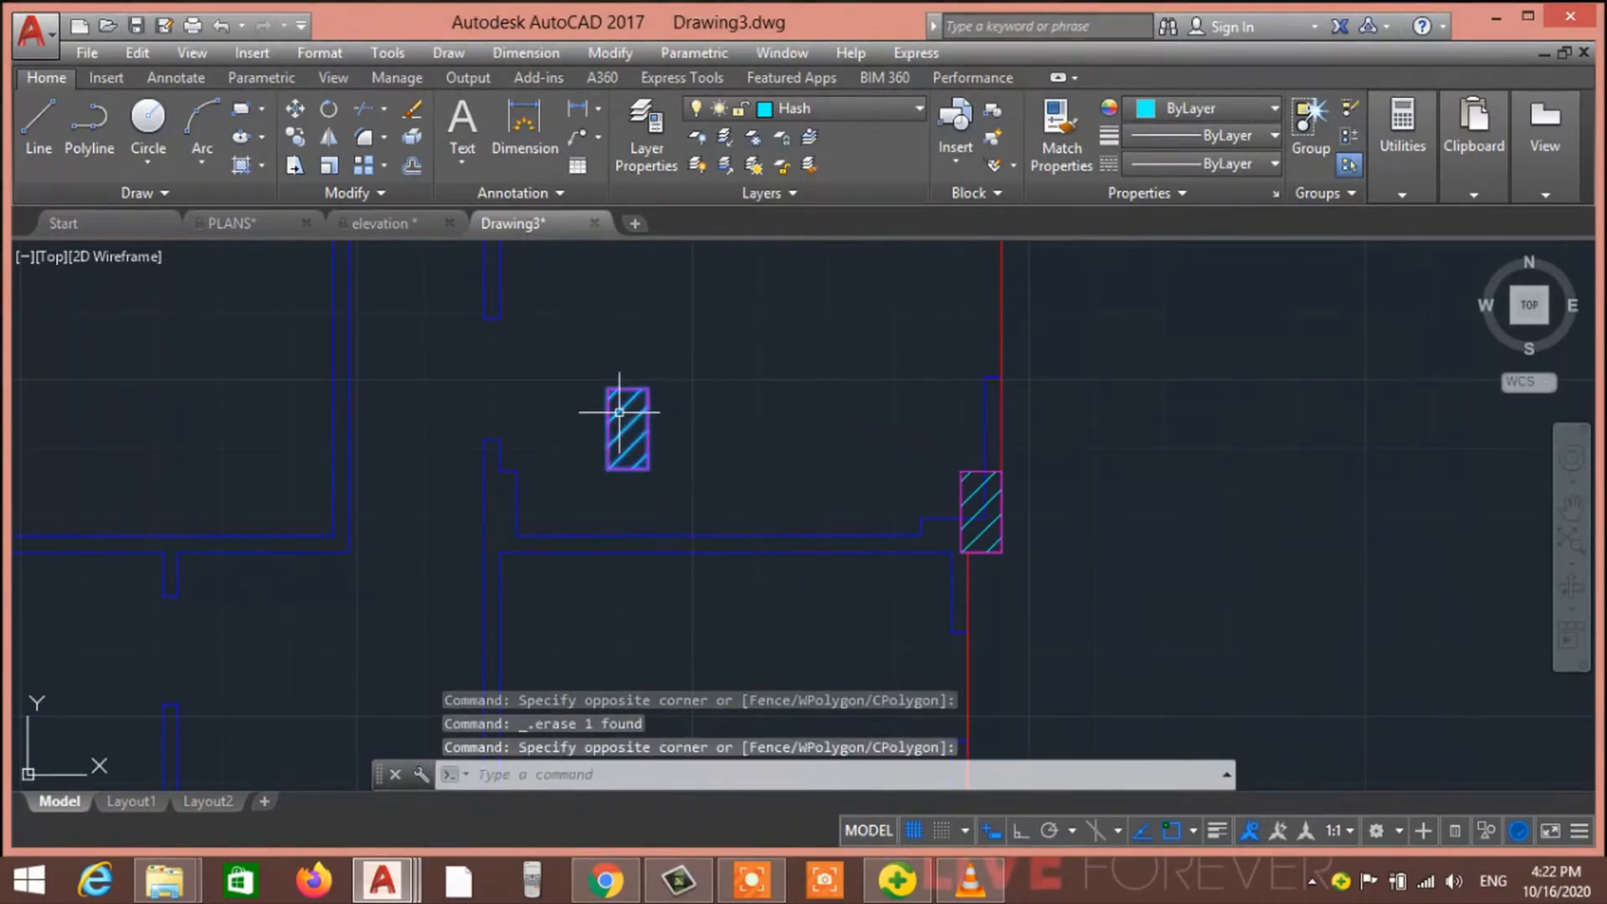
type("m")
key("Return")
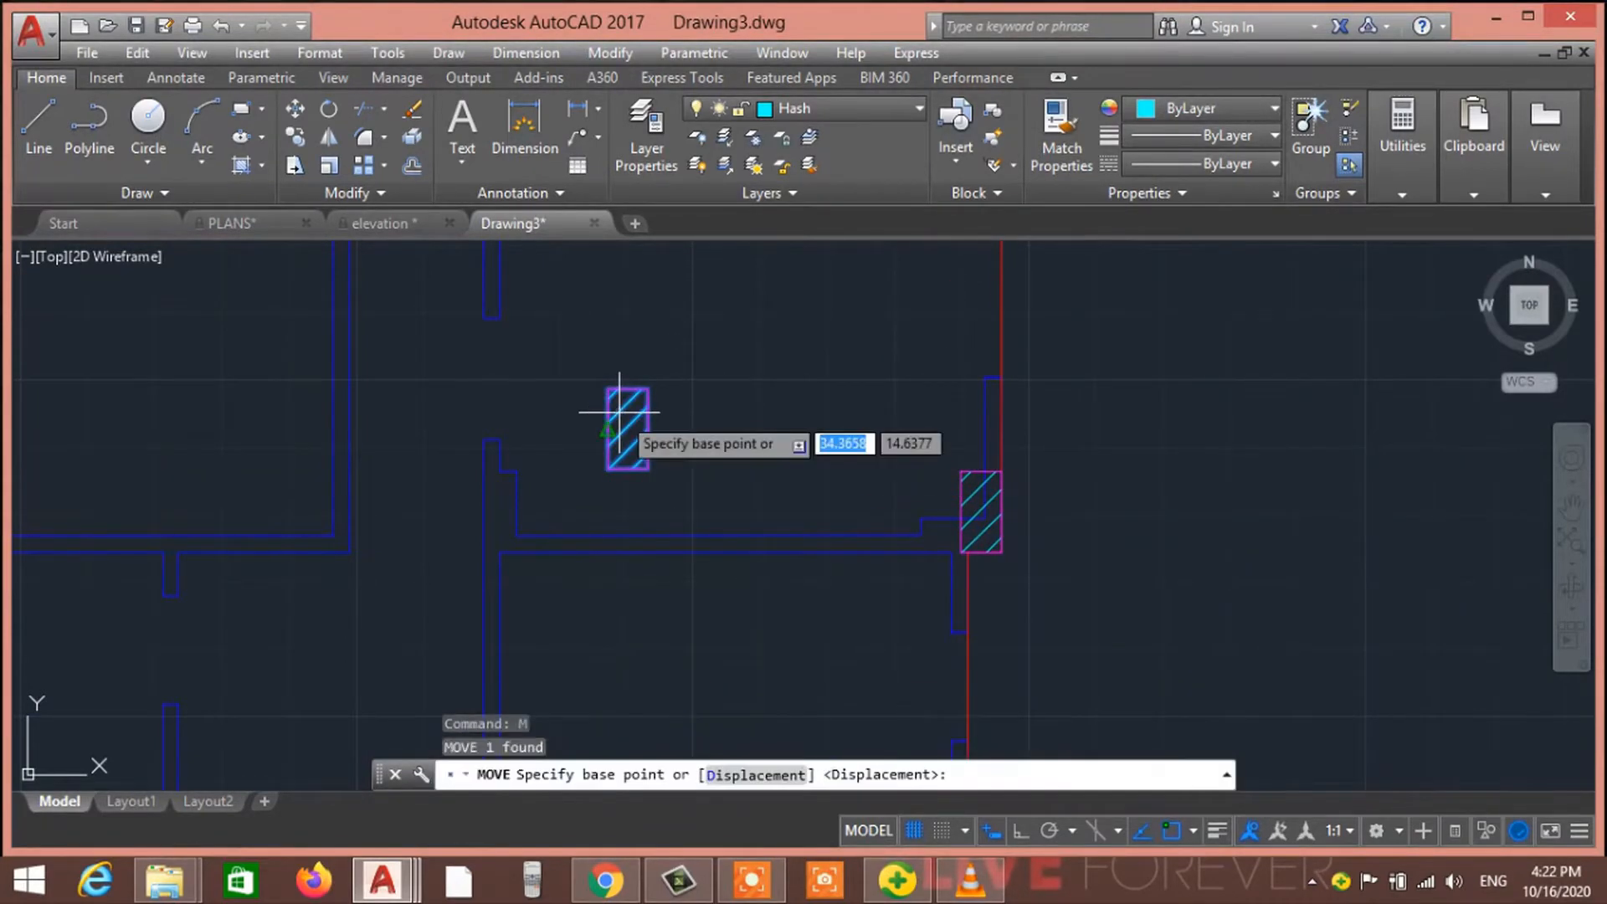
left_click(607, 469)
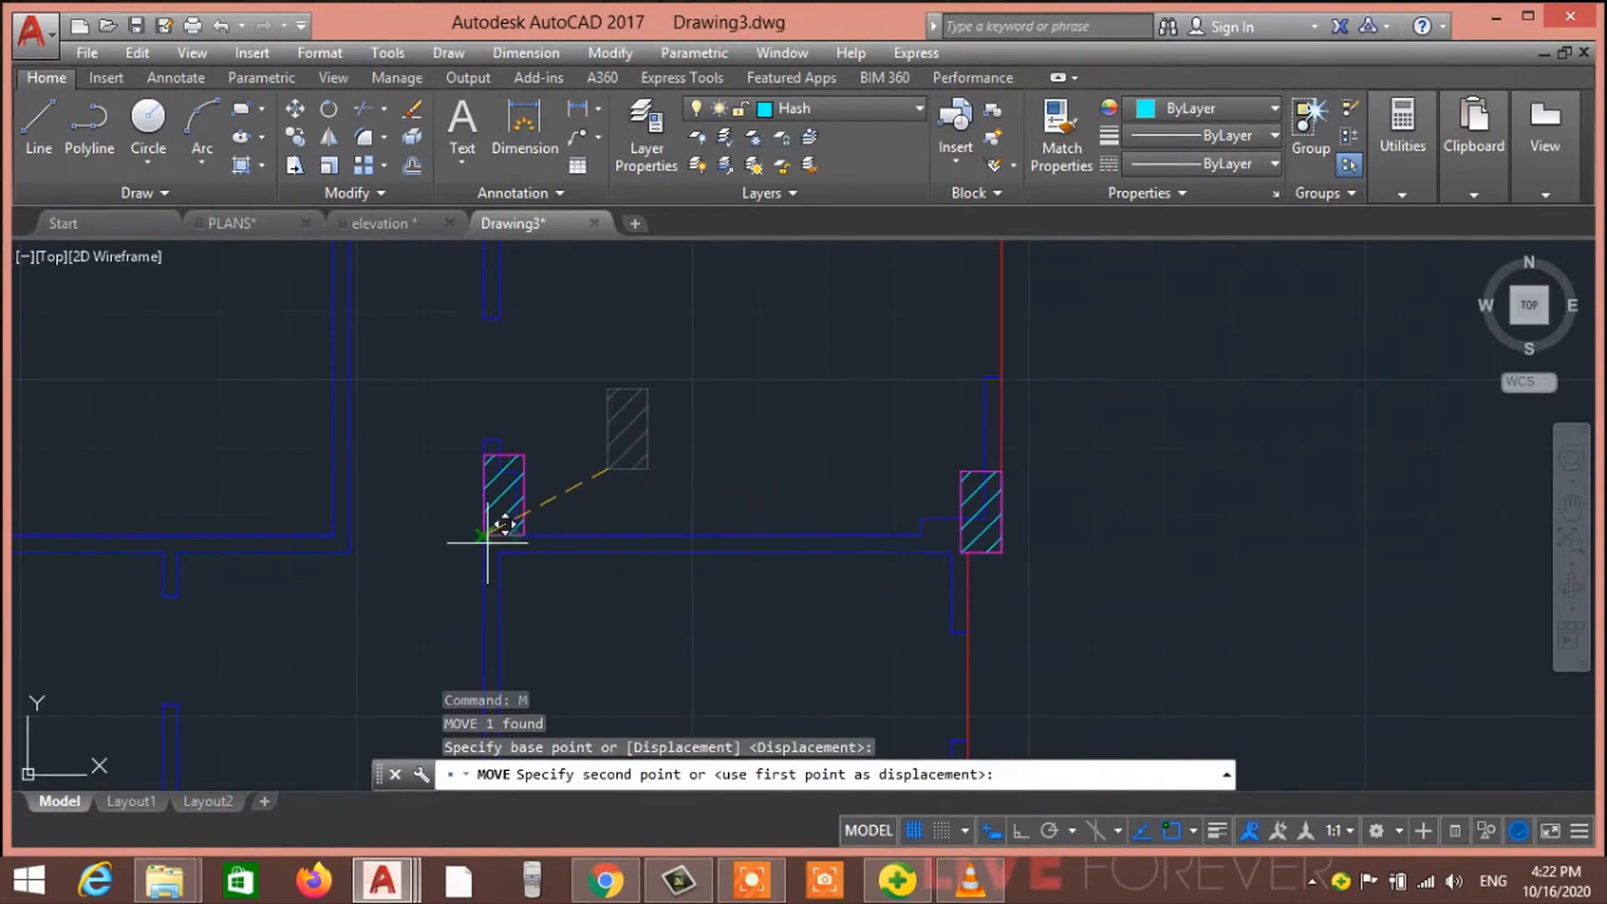
key("Escape")
key("Escape")
key("Escape")
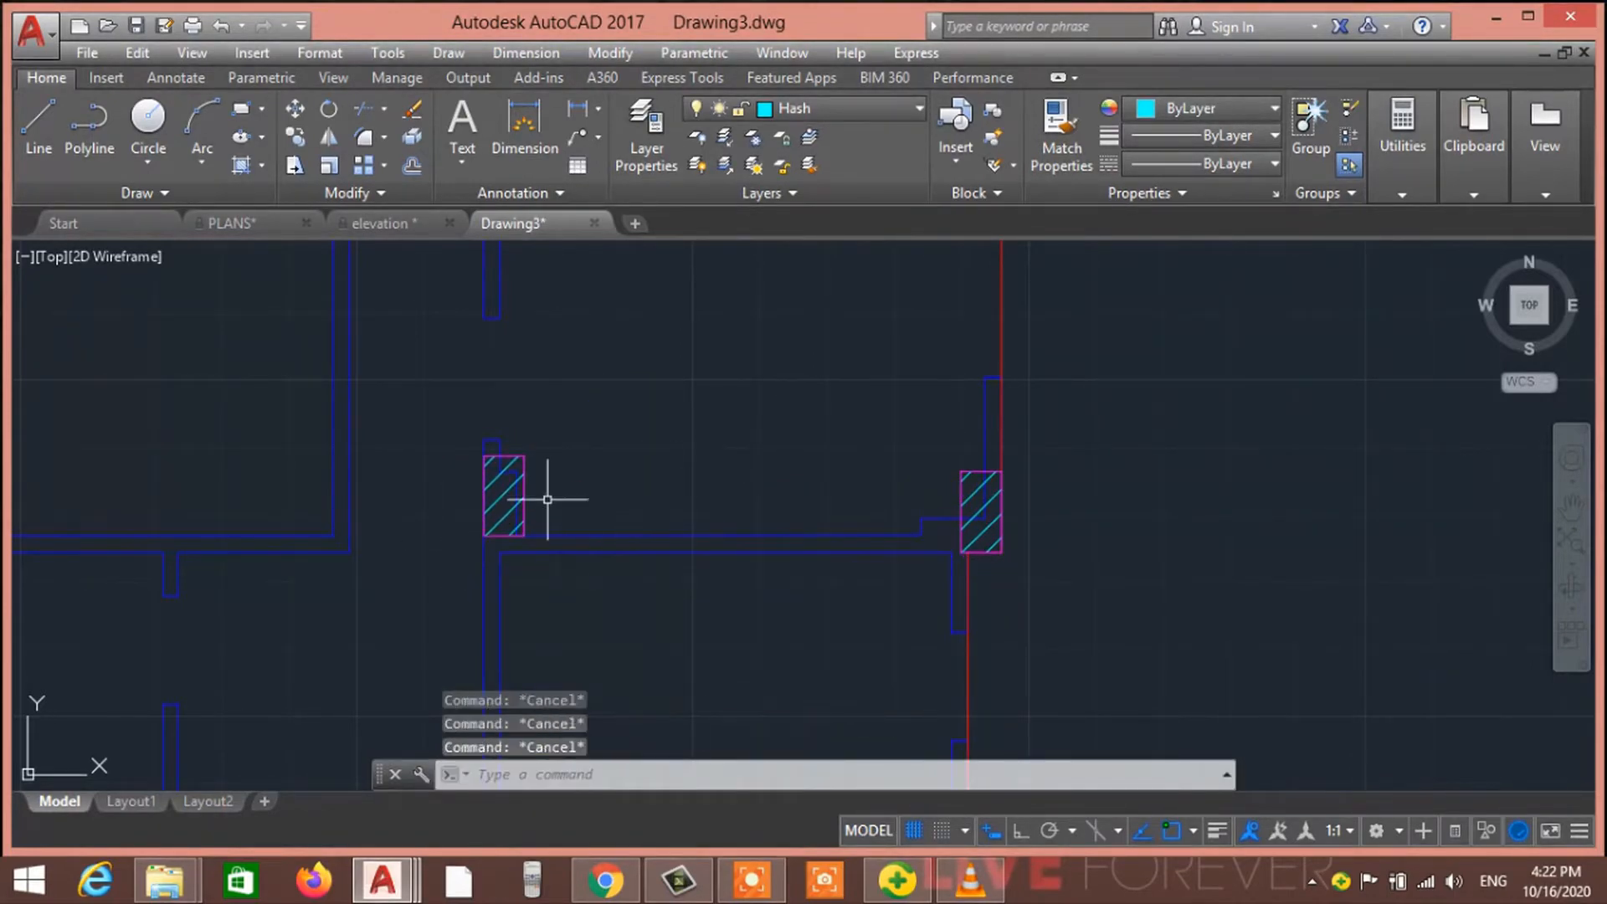
Copy the room's lower-left column by its top-left corner to the wall junction directly below it
scroll(534, 490, "up", 2)
left_click(527, 441)
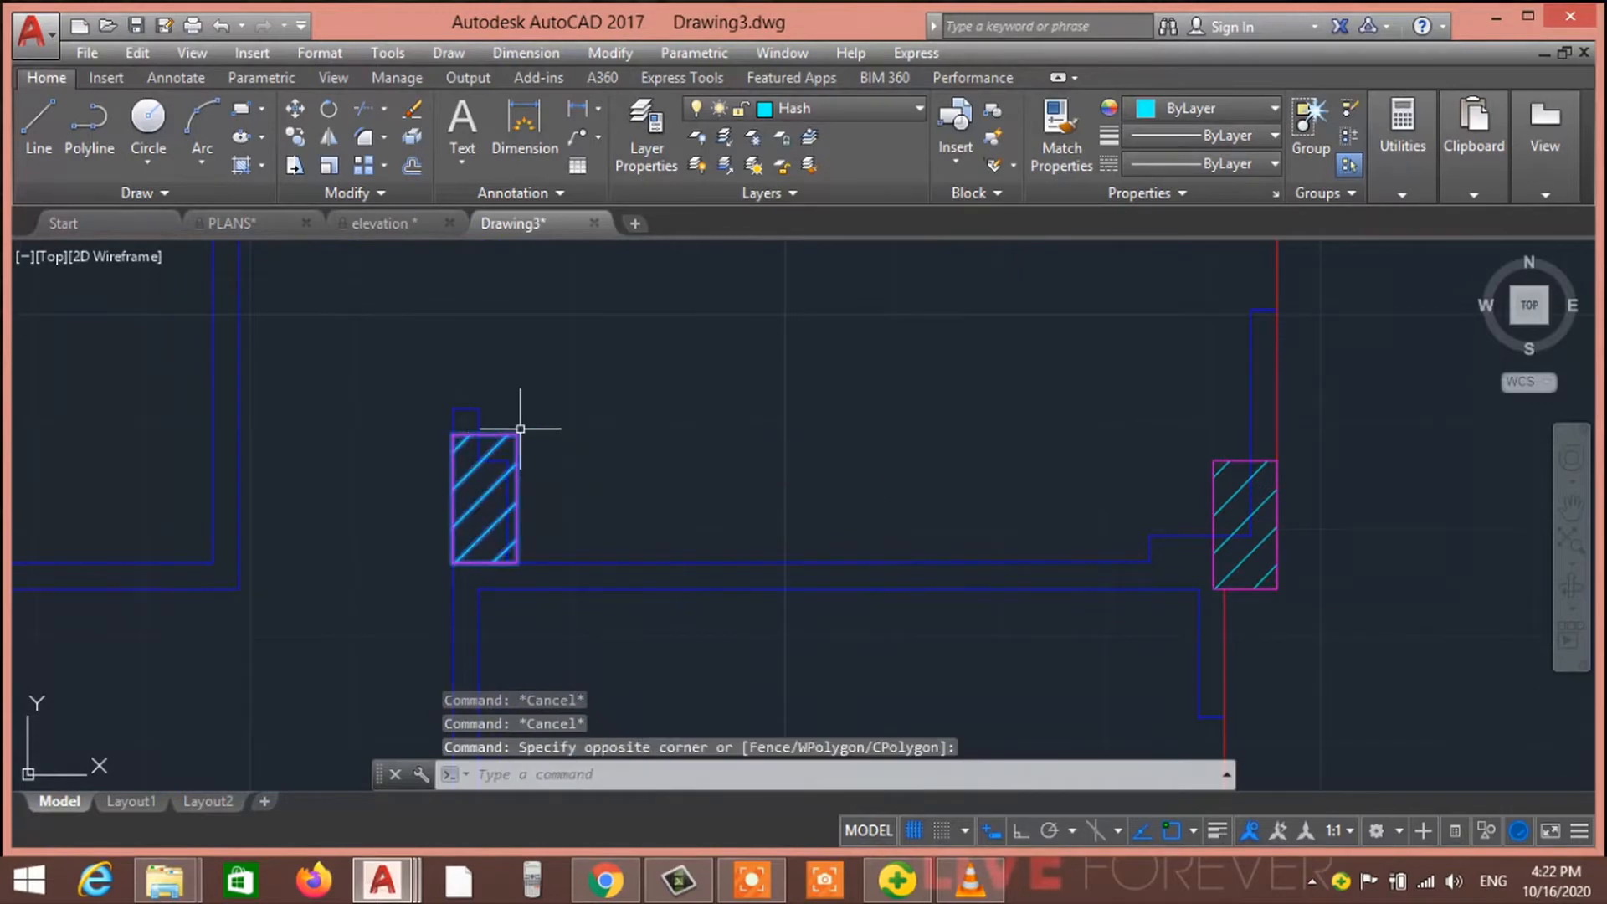
left_click(519, 427)
type("co")
key("Return")
scroll(674, 502, "down", 4)
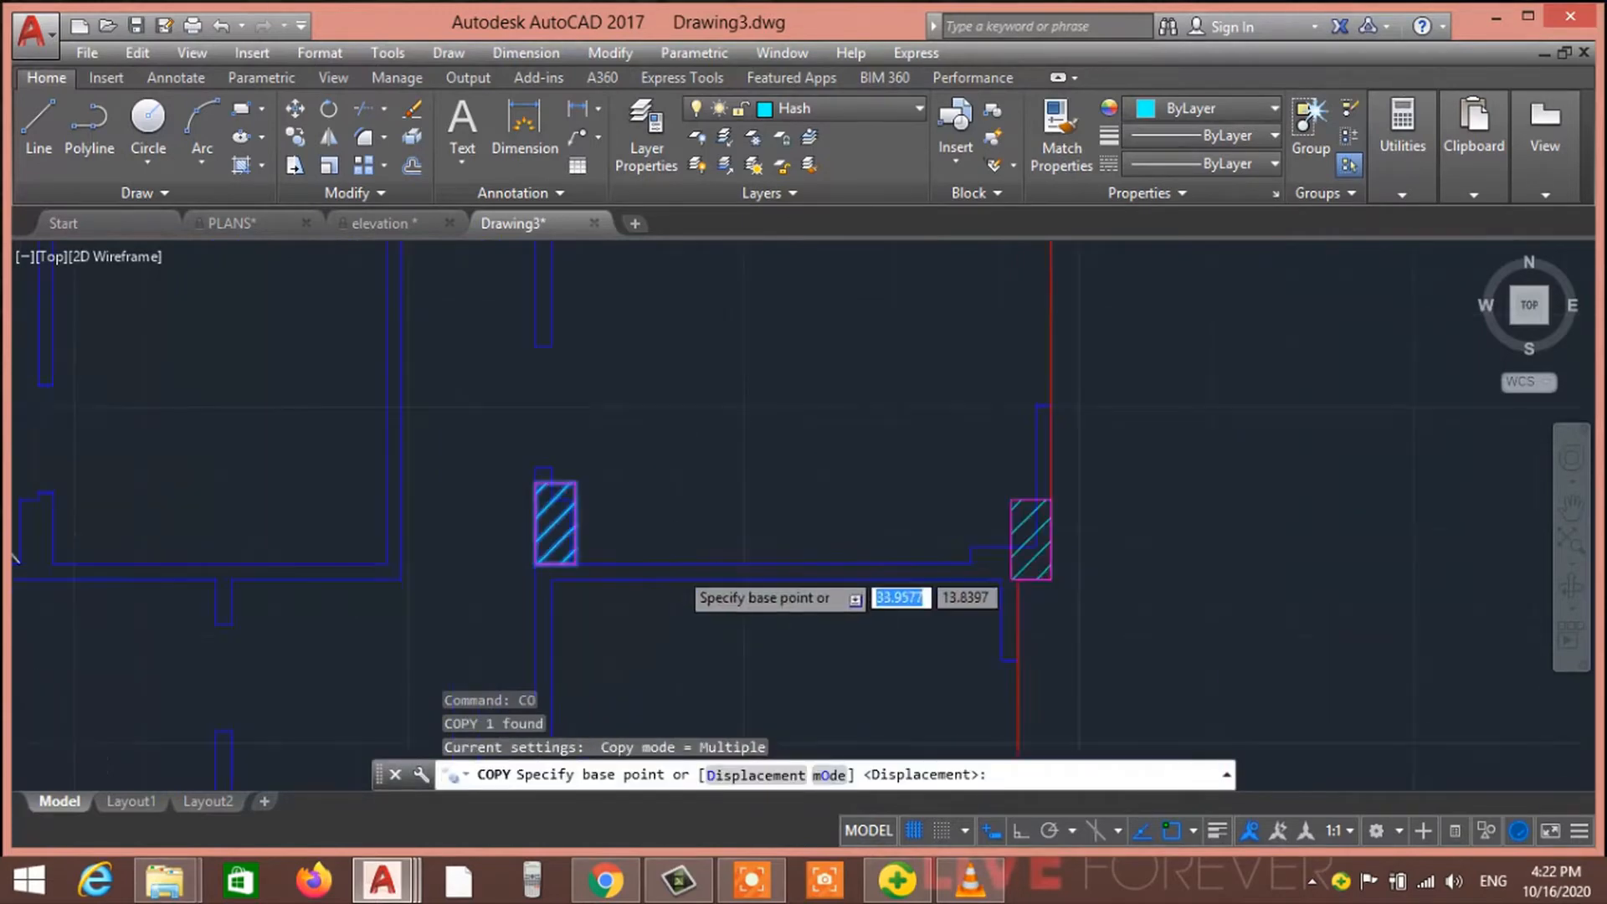
middle_click_drag(746, 574, 622, 499)
scroll(623, 499, "up", 3)
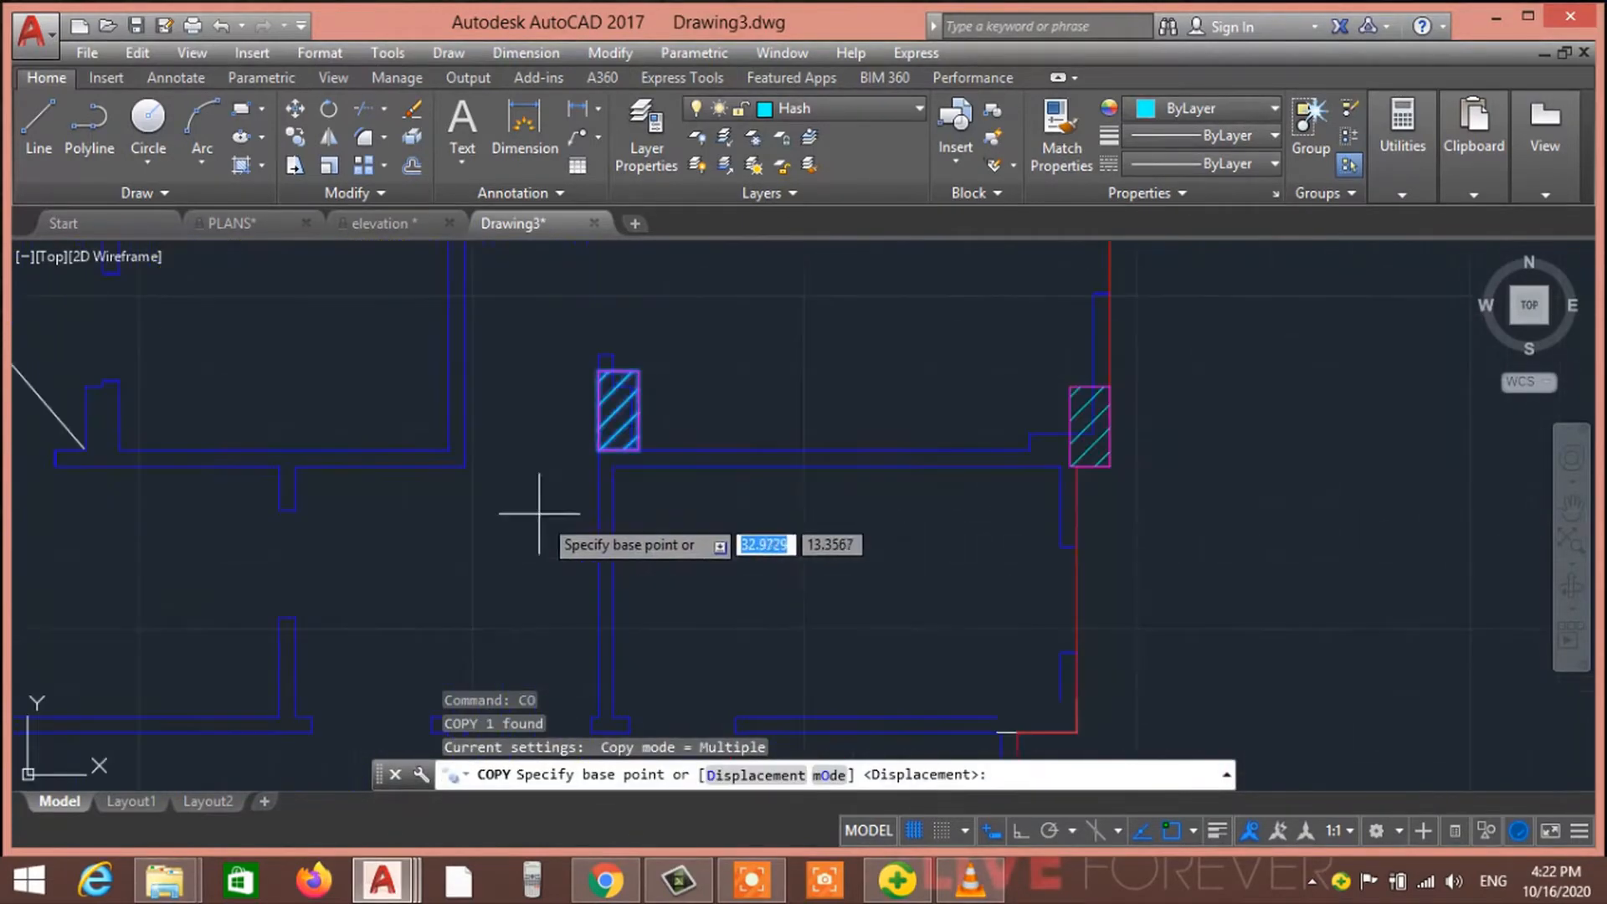
left_click(599, 371)
middle_click_drag(939, 504, 925, 264)
scroll(694, 447, "up", 4)
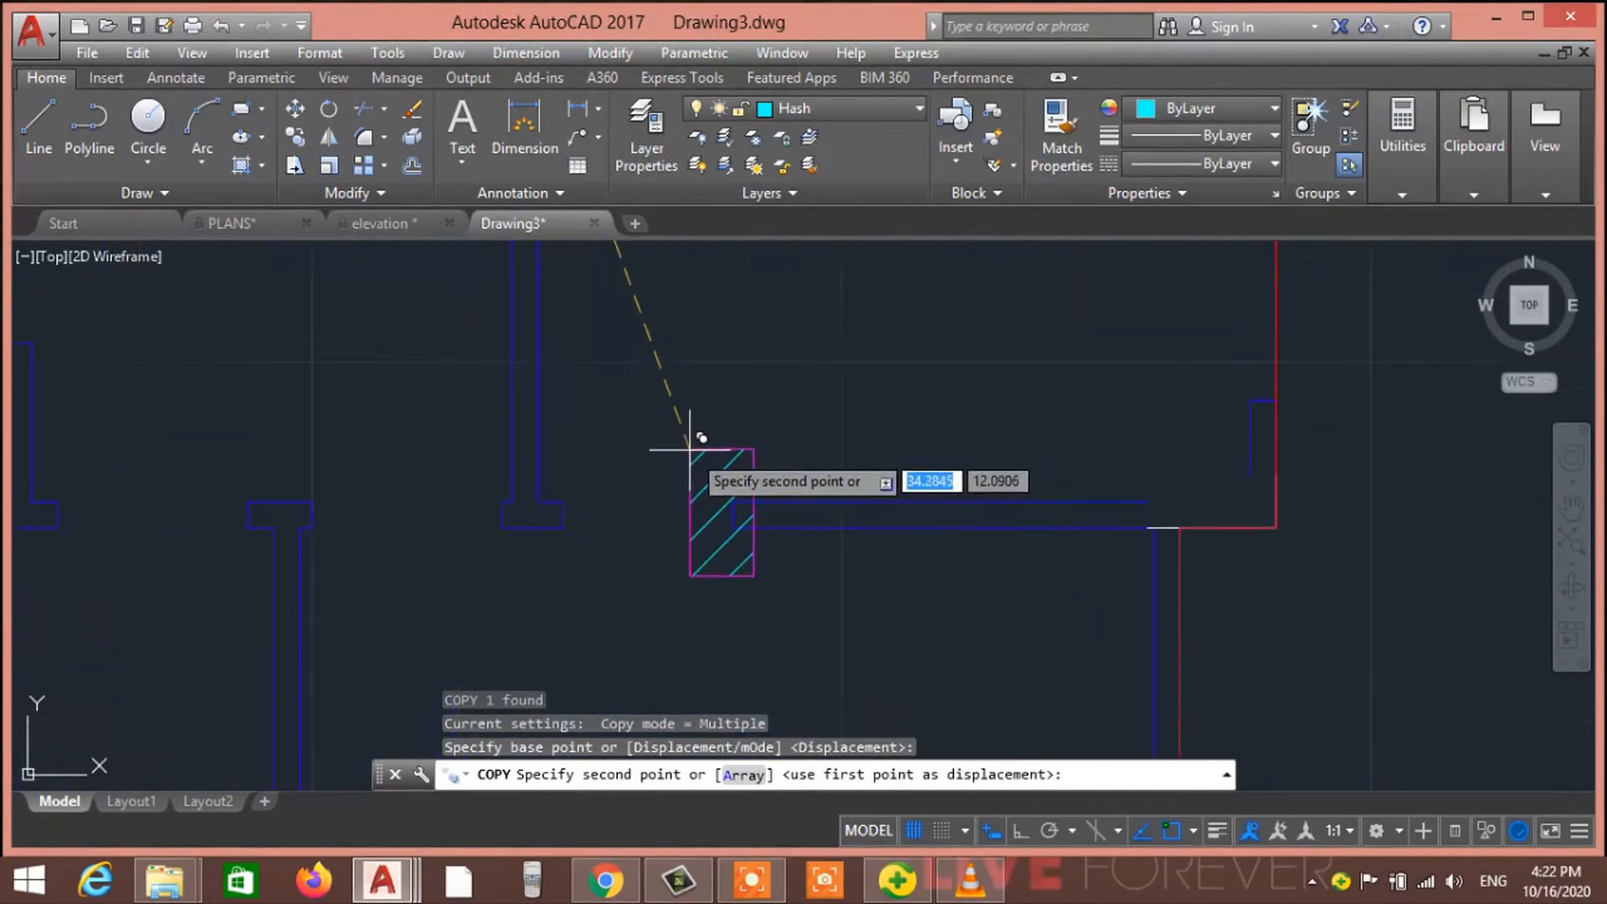
scroll(643, 519, "down", 4)
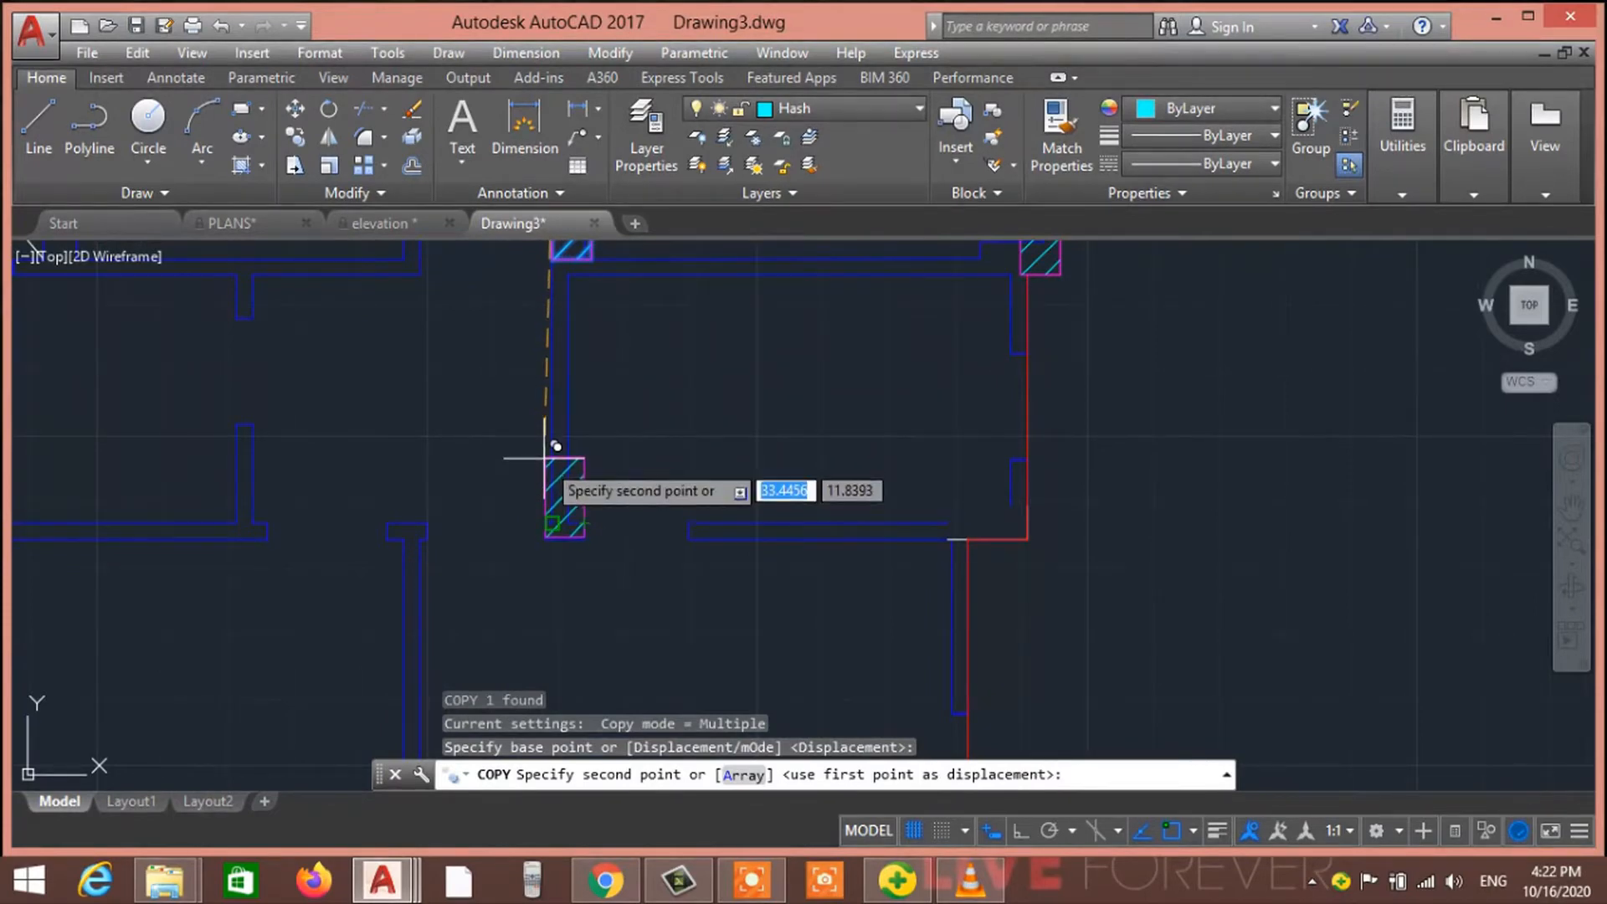
left_click(545, 460)
key("Escape")
key("Escape")
Move the new lower column by its bottom-left corner up to the upper face of the wall stub
left_click(644, 630)
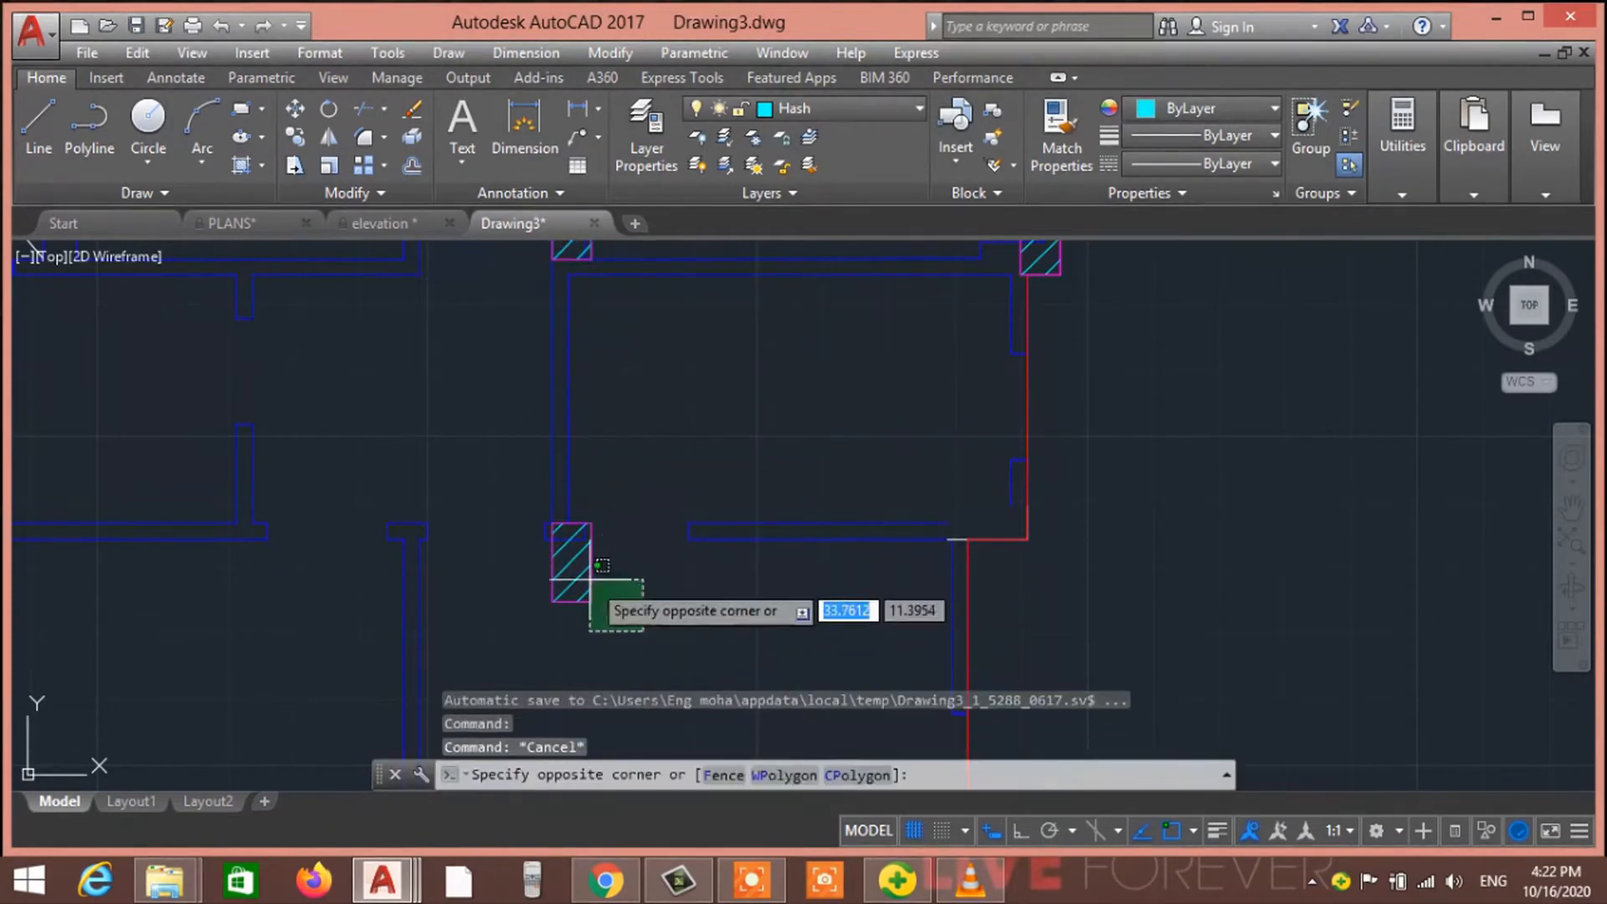
left_click(549, 567)
key("Return")
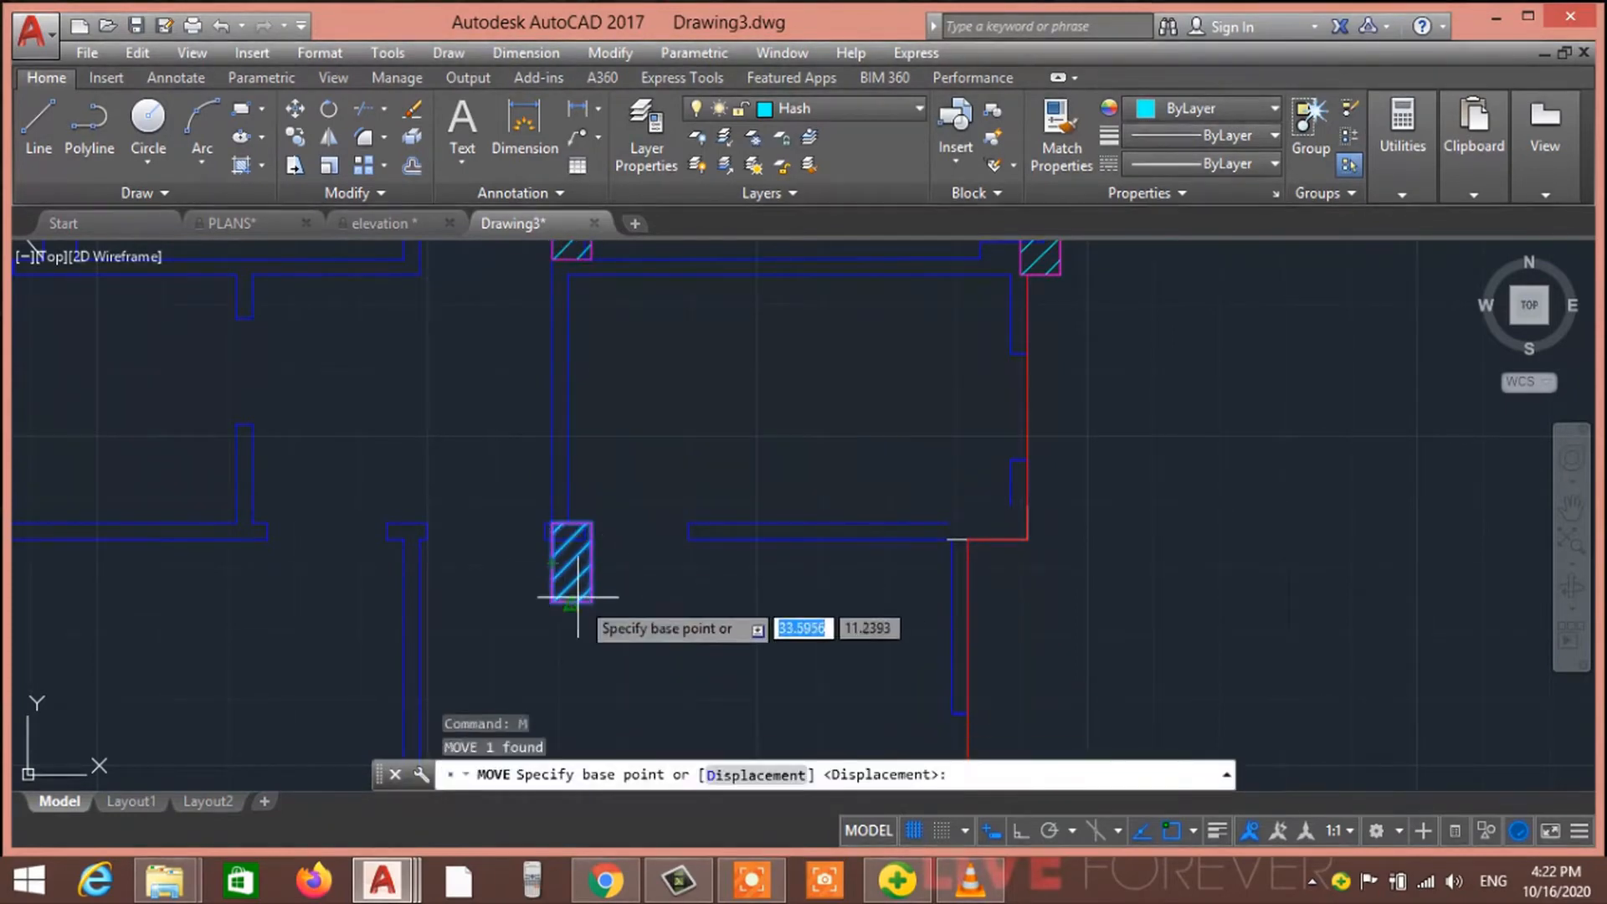
left_click(550, 603)
scroll(561, 536, "up", 4)
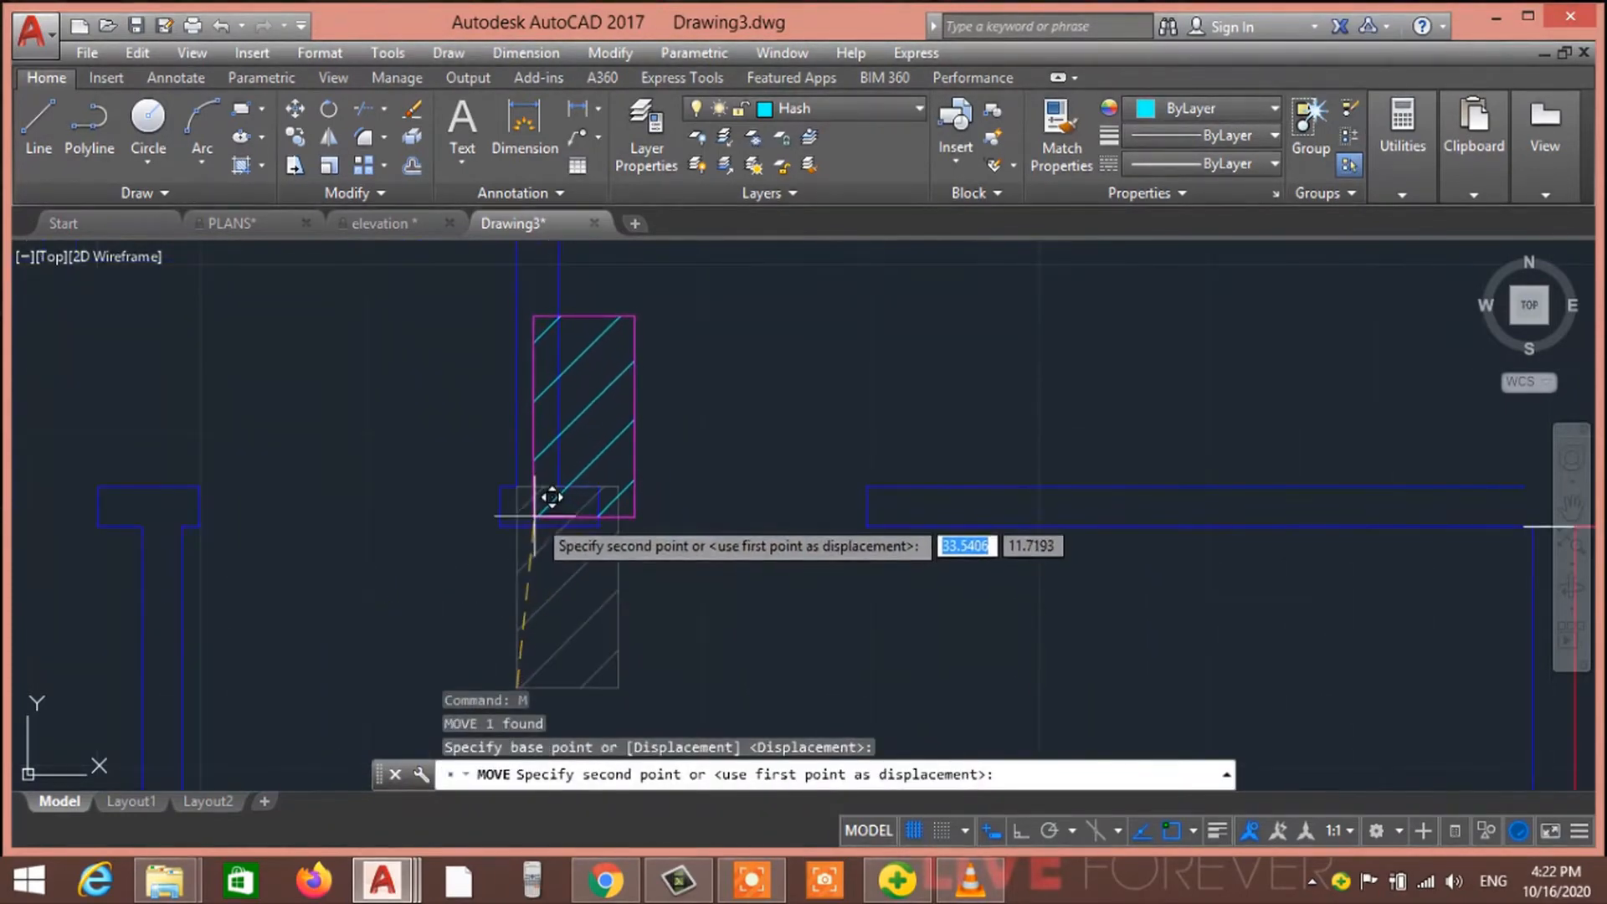
left_click(517, 486)
key("Escape")
Measure the clear vertical distance between the two inner columns, from bottom-edge midpoint to top-edge midpoint
scroll(644, 415, "down", 6)
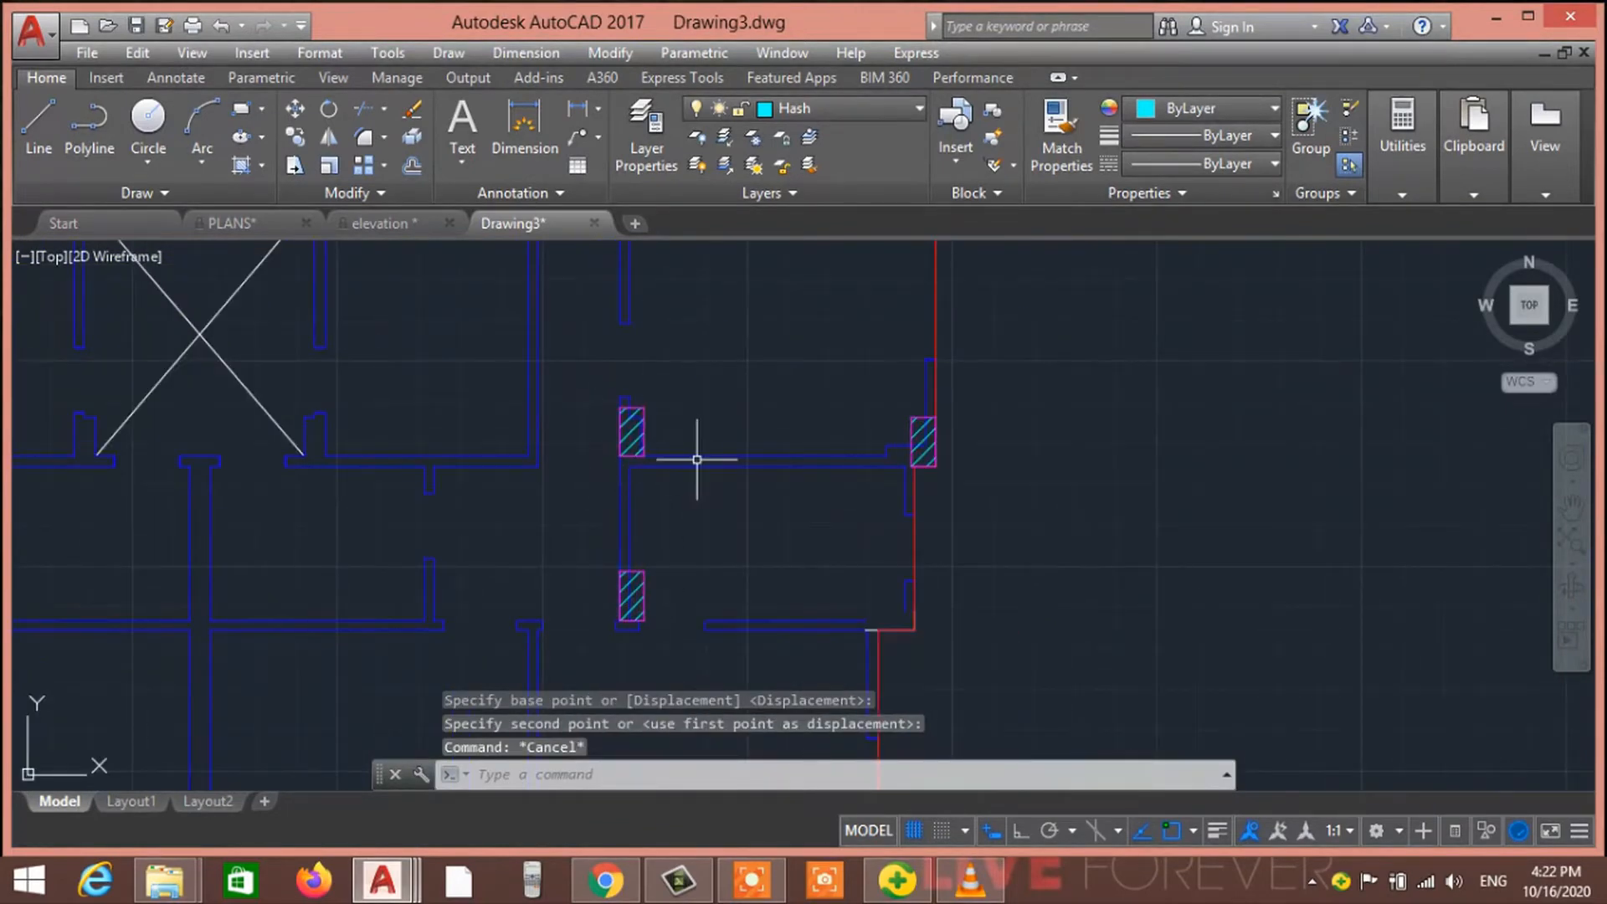
type("di")
key("Return")
scroll(653, 452, "up", 4)
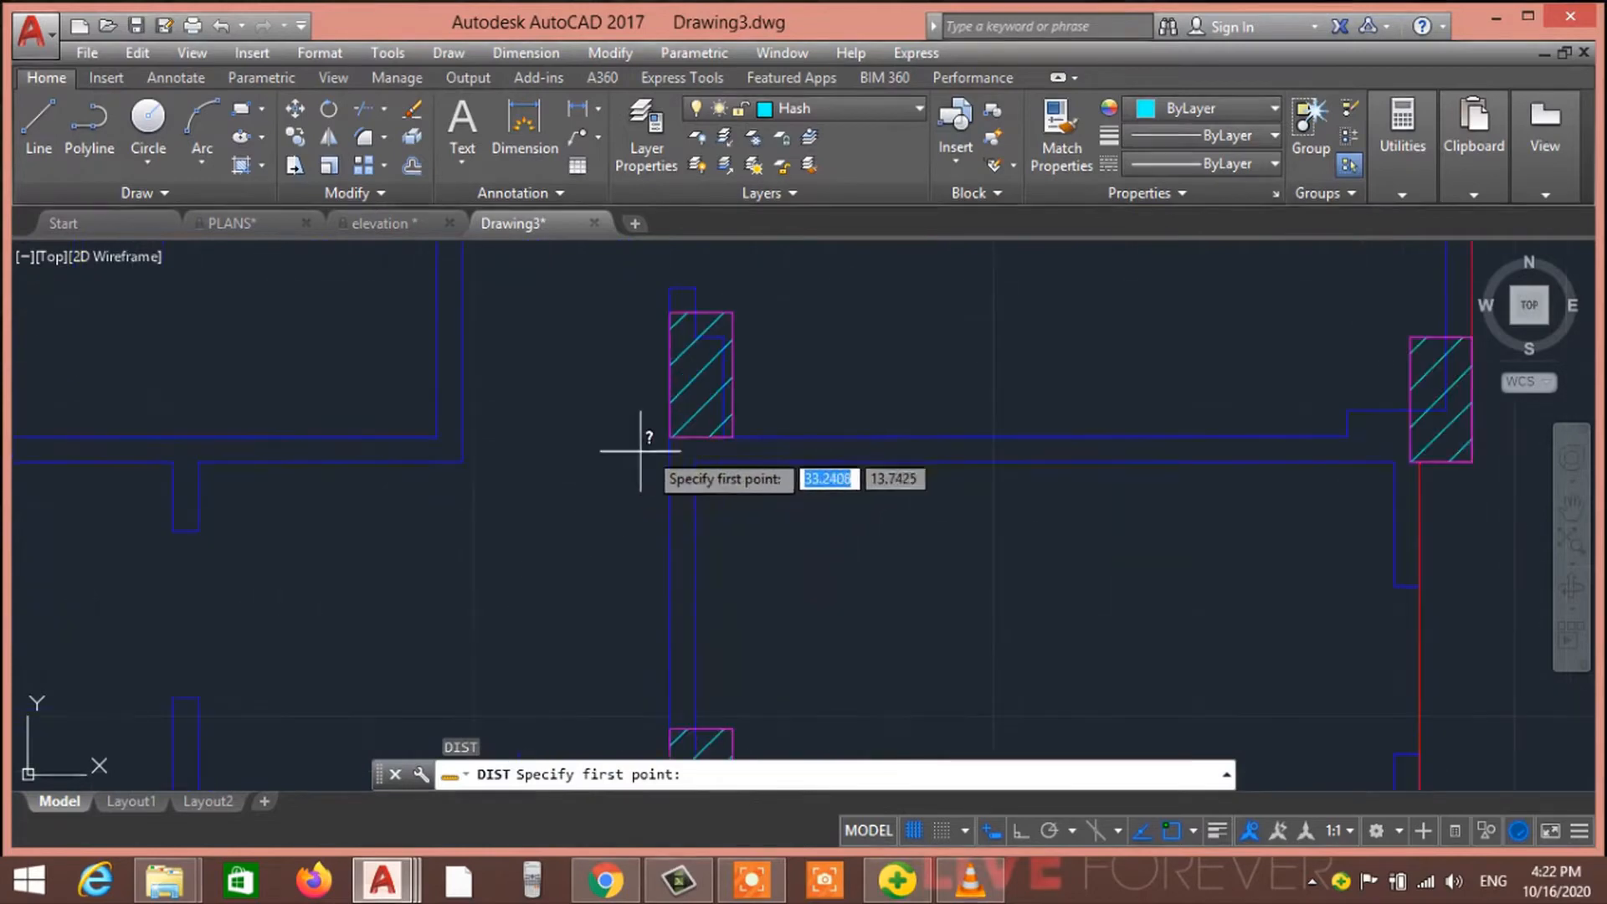
left_click(702, 436)
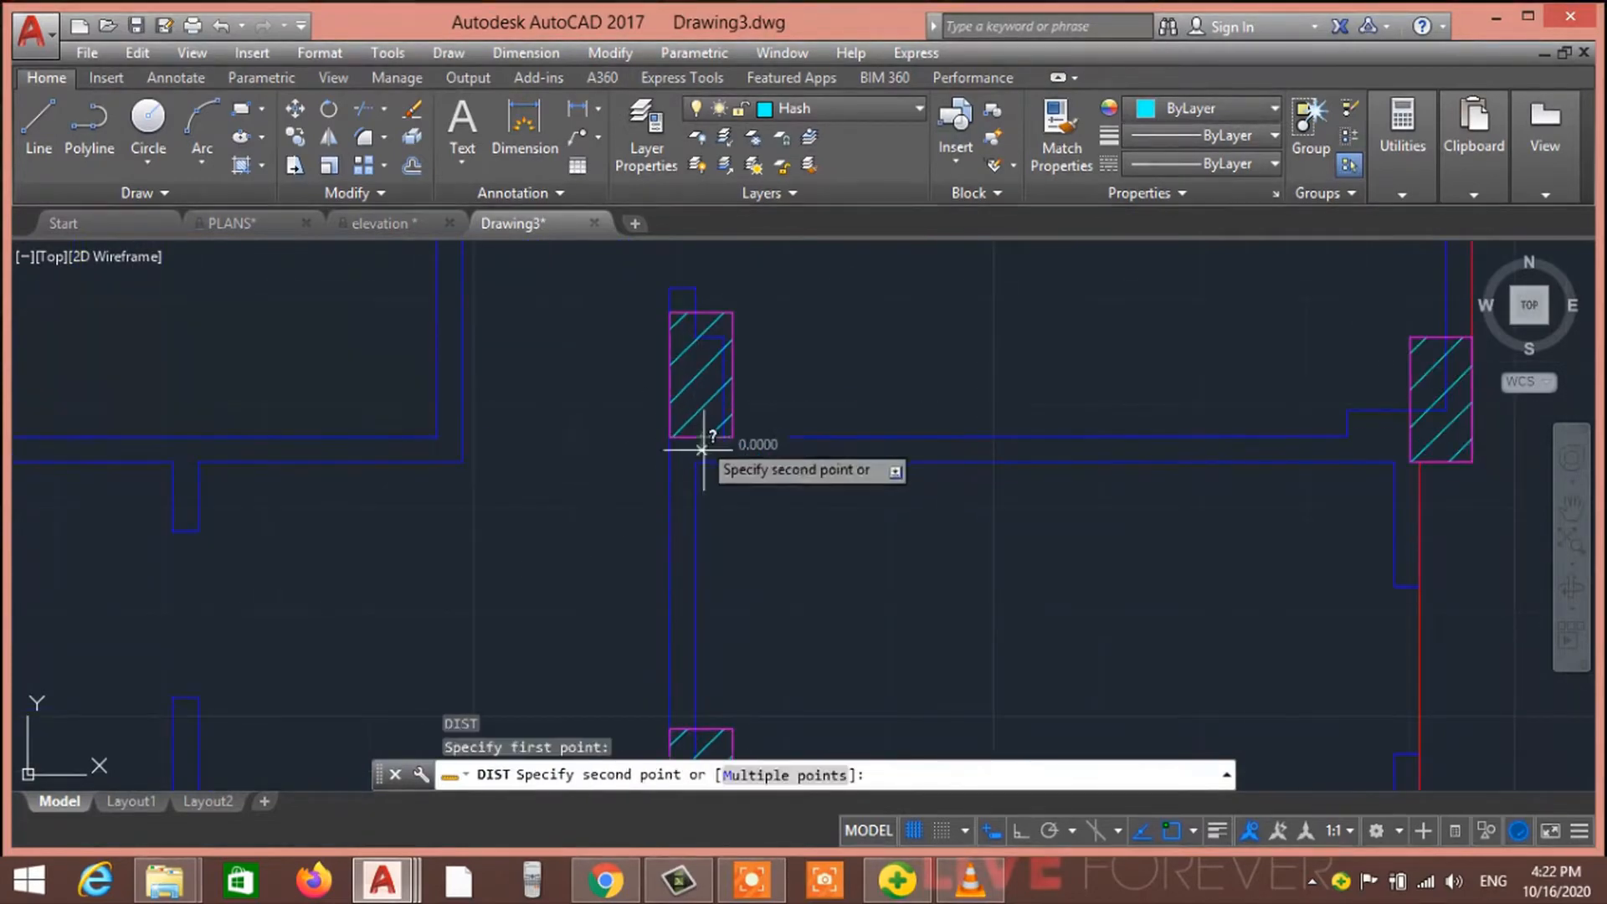
middle_click_drag(753, 575, 728, 368)
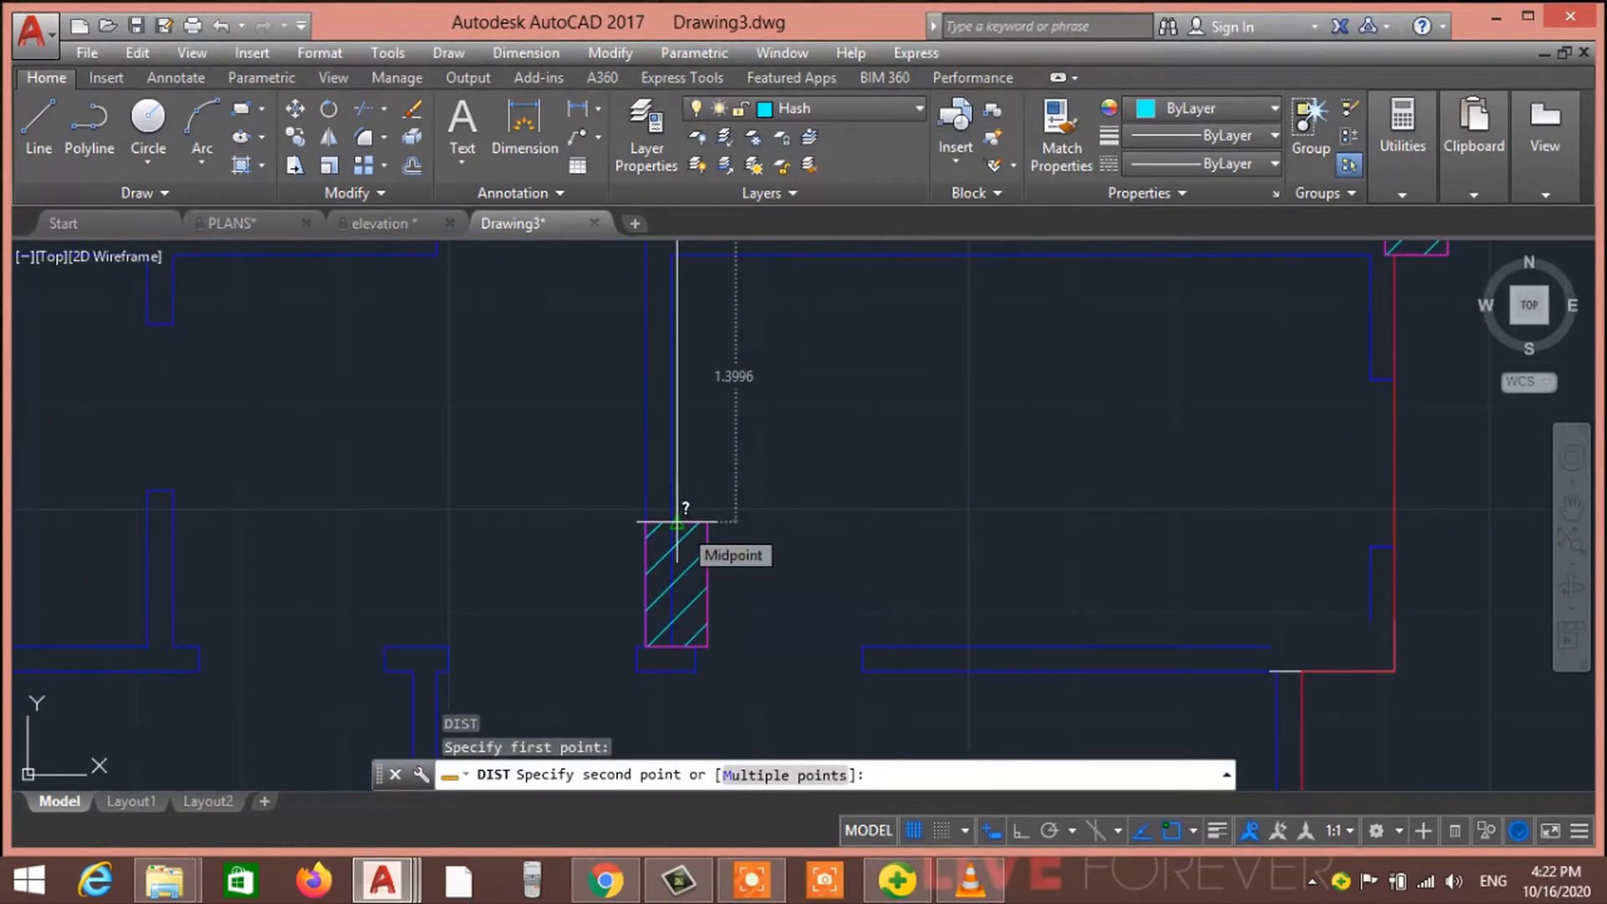
key("Escape")
key("Escape")
key("Escape")
Delete the column at the lower wall junction
left_click(720, 615)
left_click(704, 501)
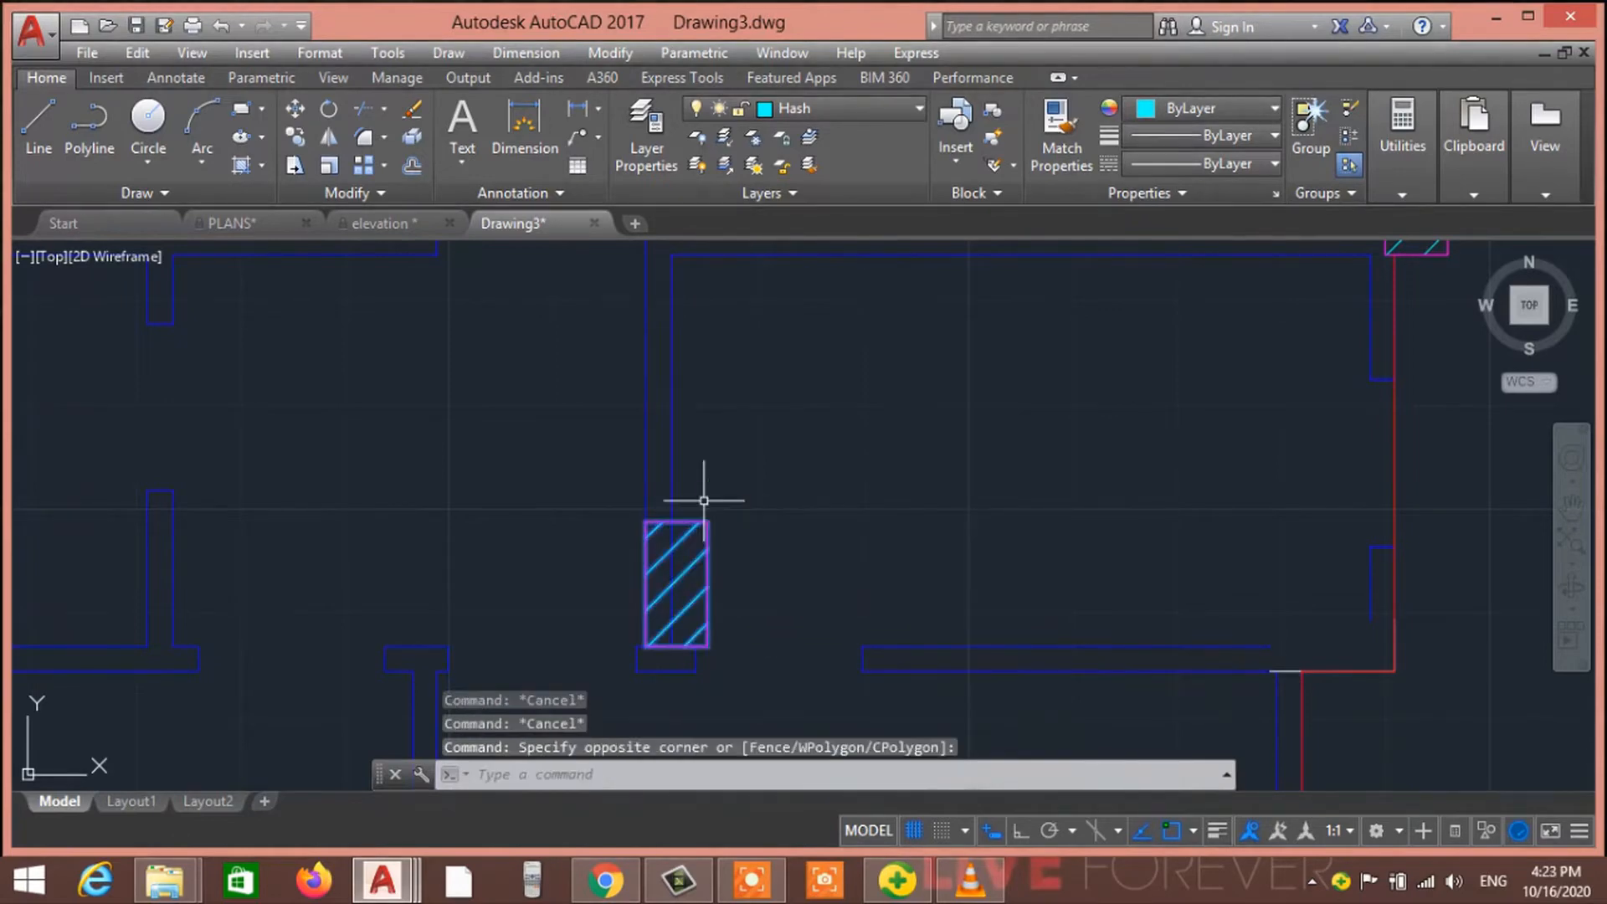
key("Delete")
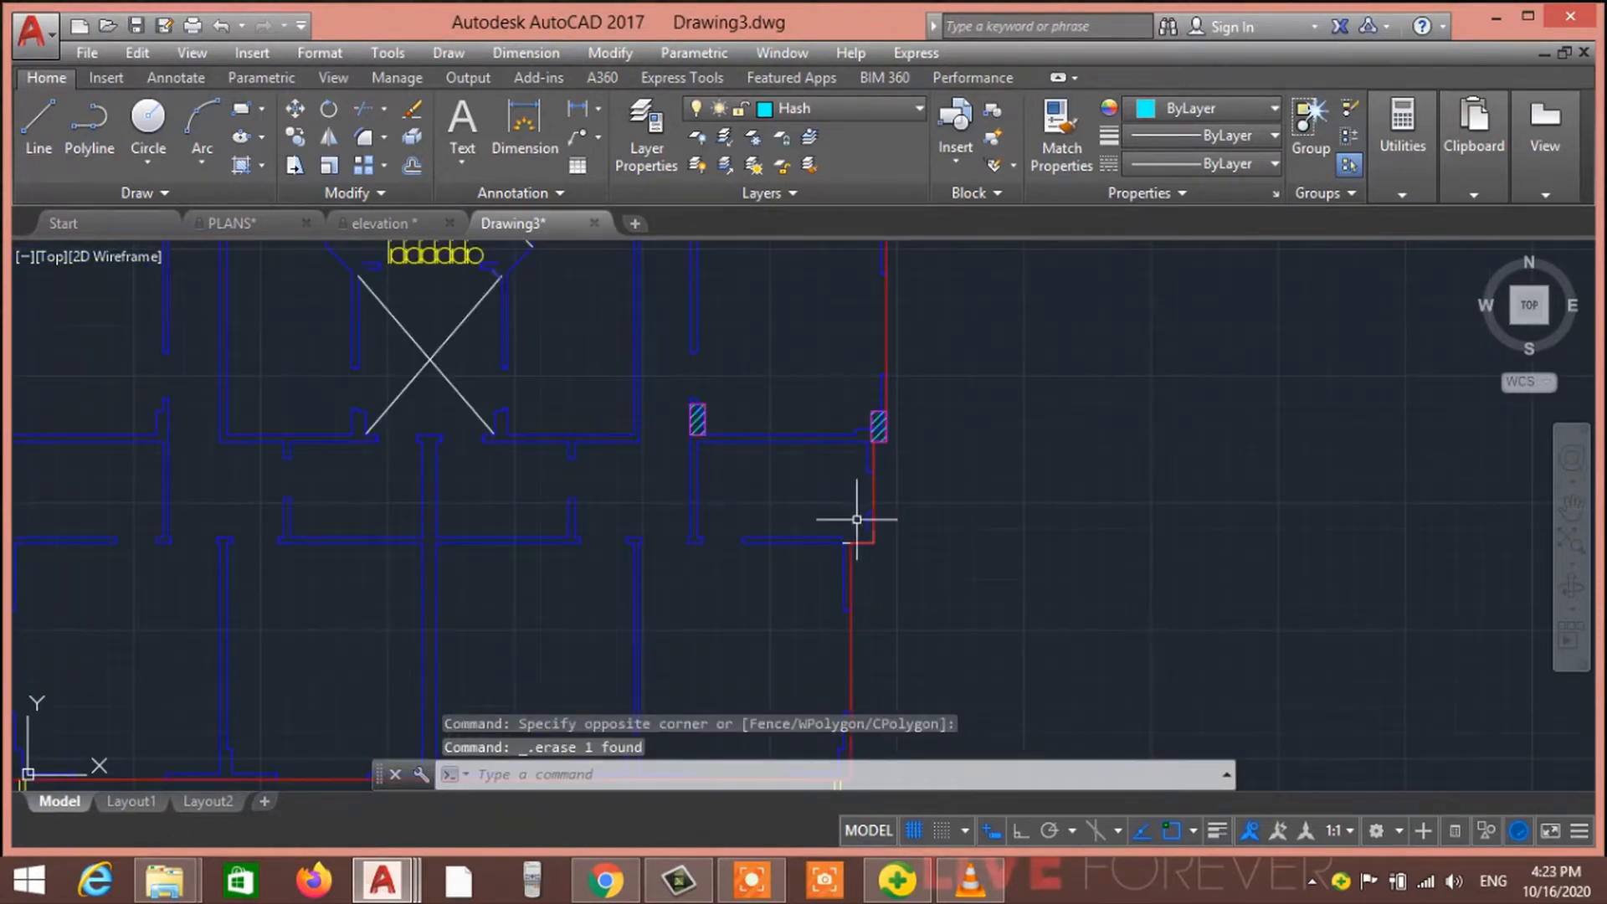
Measure the horizontal distance from the lower inner column to the neighbouring column on the outline
middle_click_drag(796, 519, 723, 541)
key("space")
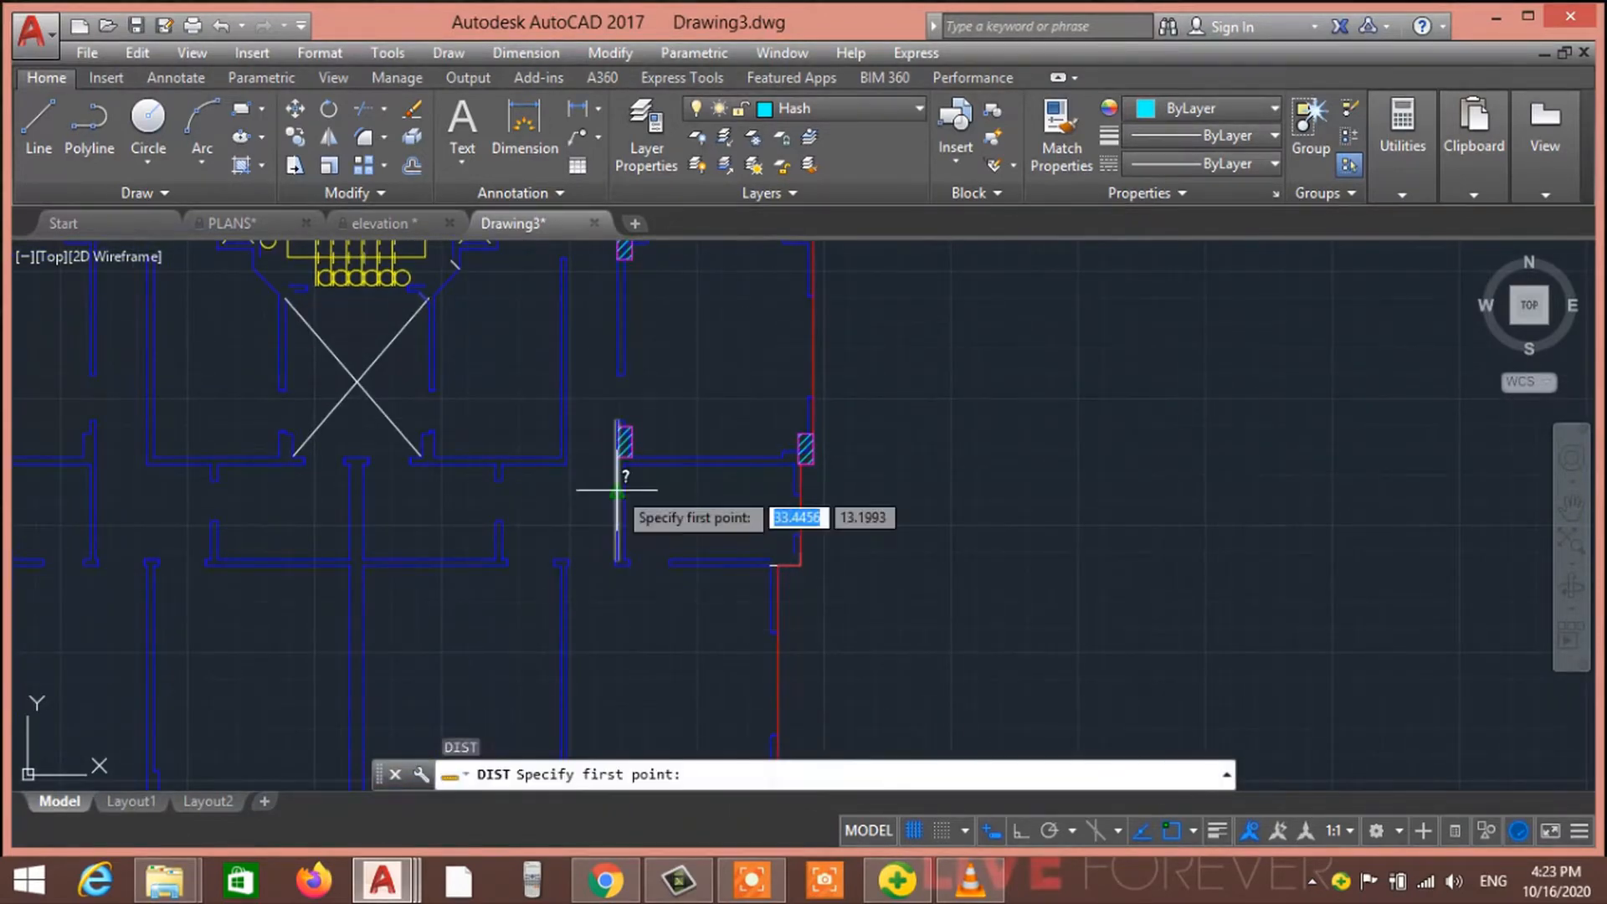
scroll(617, 489, "up", 4)
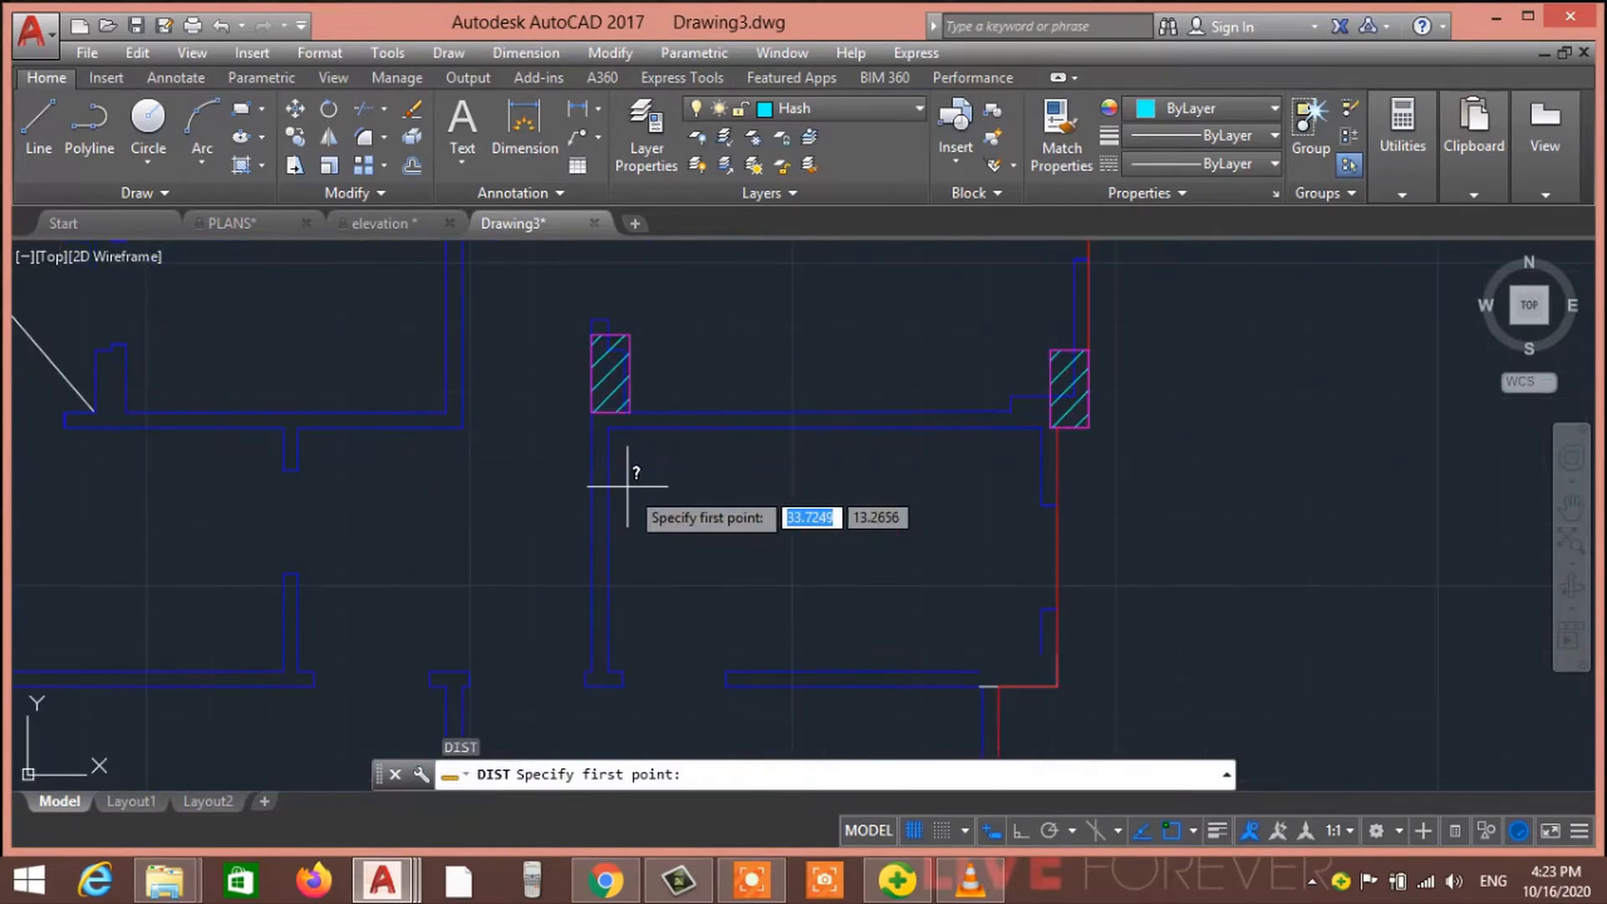
left_click(605, 380)
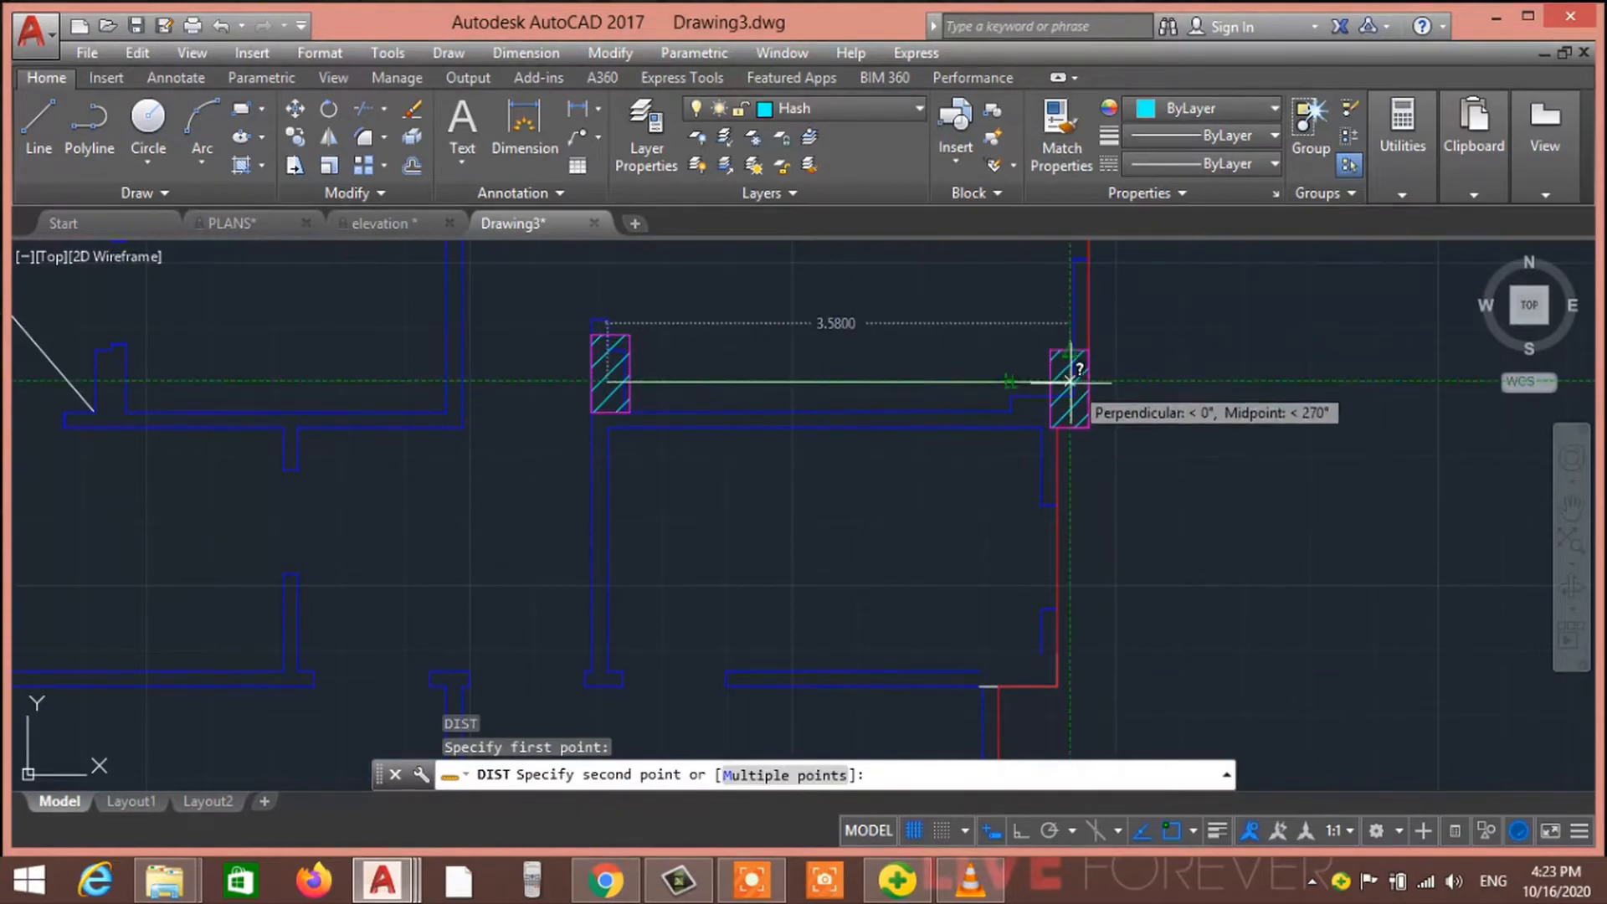
key("Escape")
Move the room's lower inner column by its bottom edge straight down to the lower end of the wall
scroll(826, 413, "down", 2)
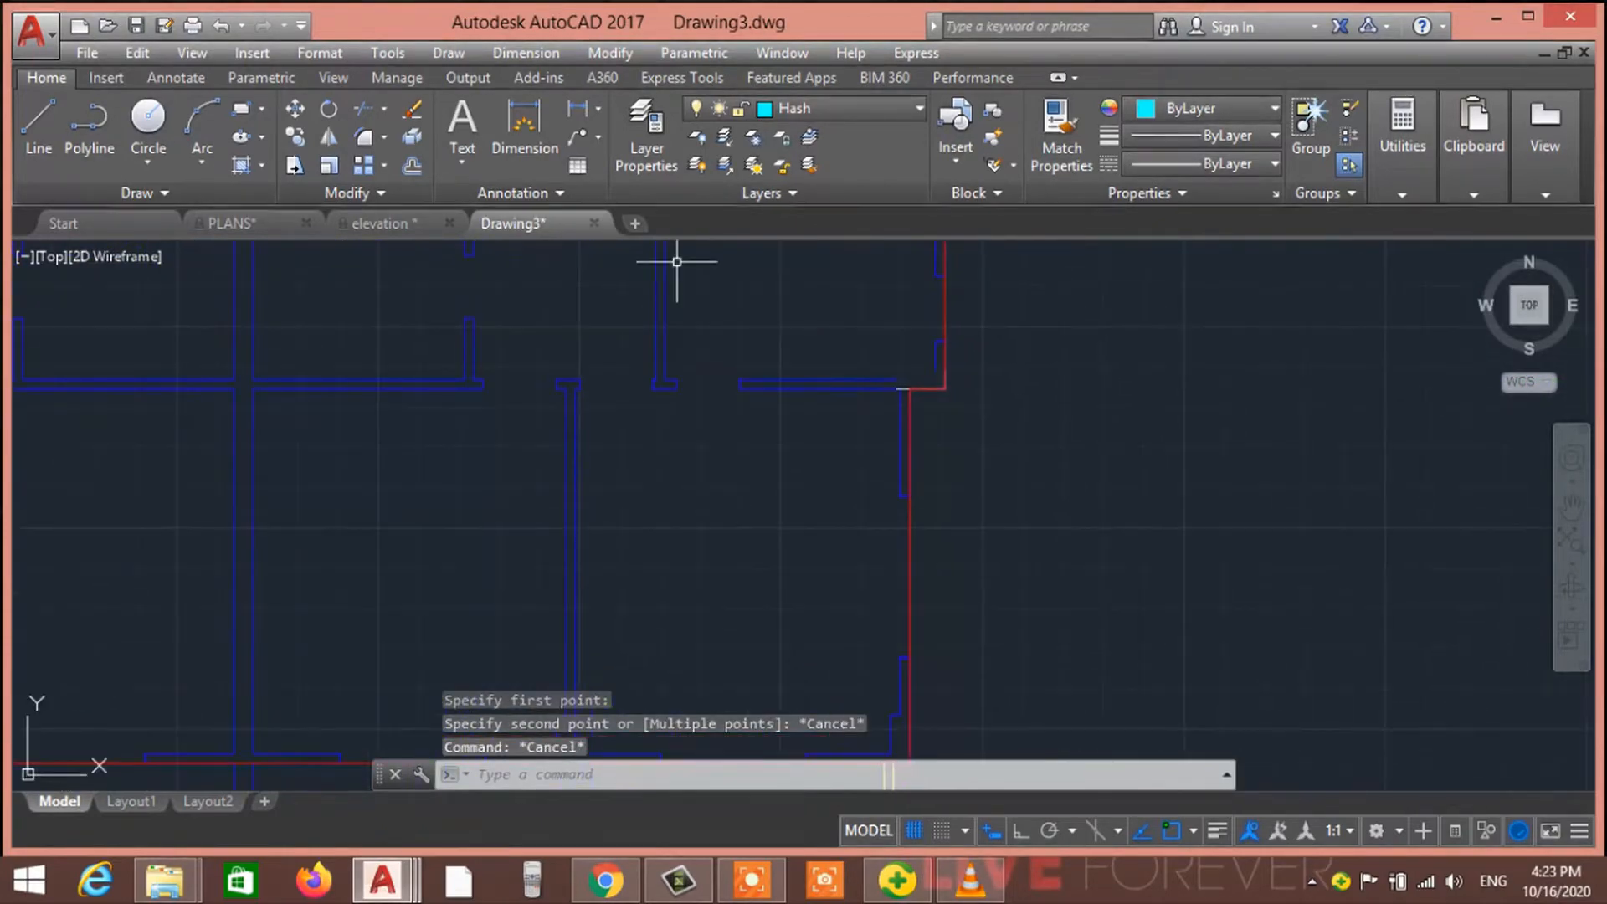
scroll(730, 530, "down", 2)
mouse_move(702, 392)
middle_mouse_down()
mouse_move(730, 530)
mouse_move(681, 482)
middle_mouse_up()
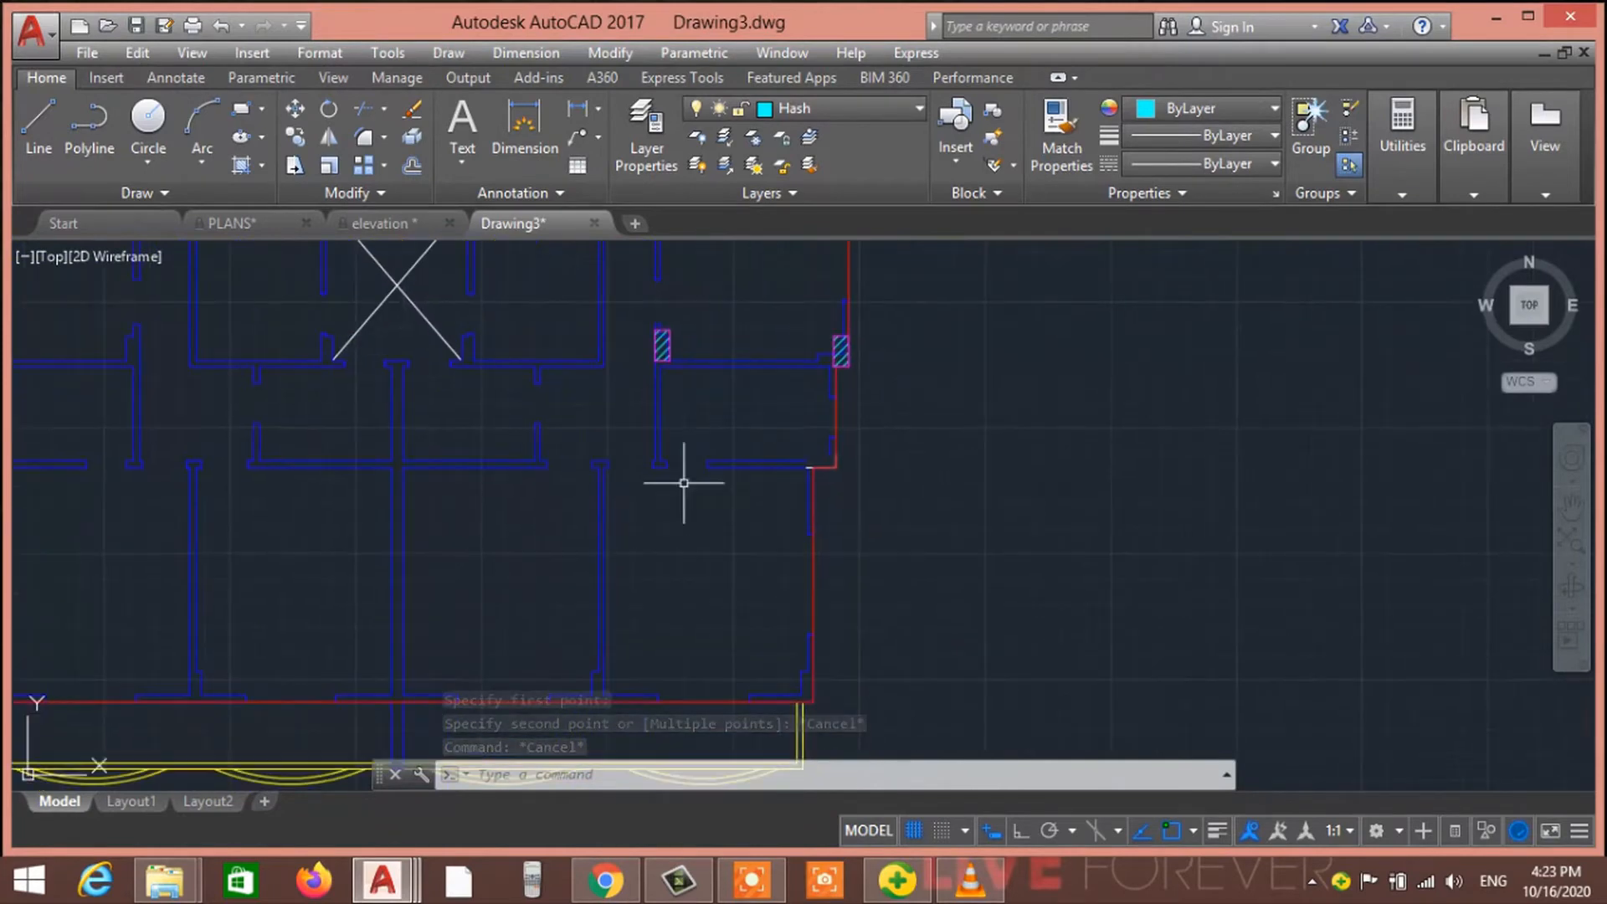
mouse_move(704, 555)
middle_mouse_down()
mouse_move(676, 570)
mouse_move(696, 655)
mouse_move(739, 495)
mouse_move(715, 507)
middle_mouse_up()
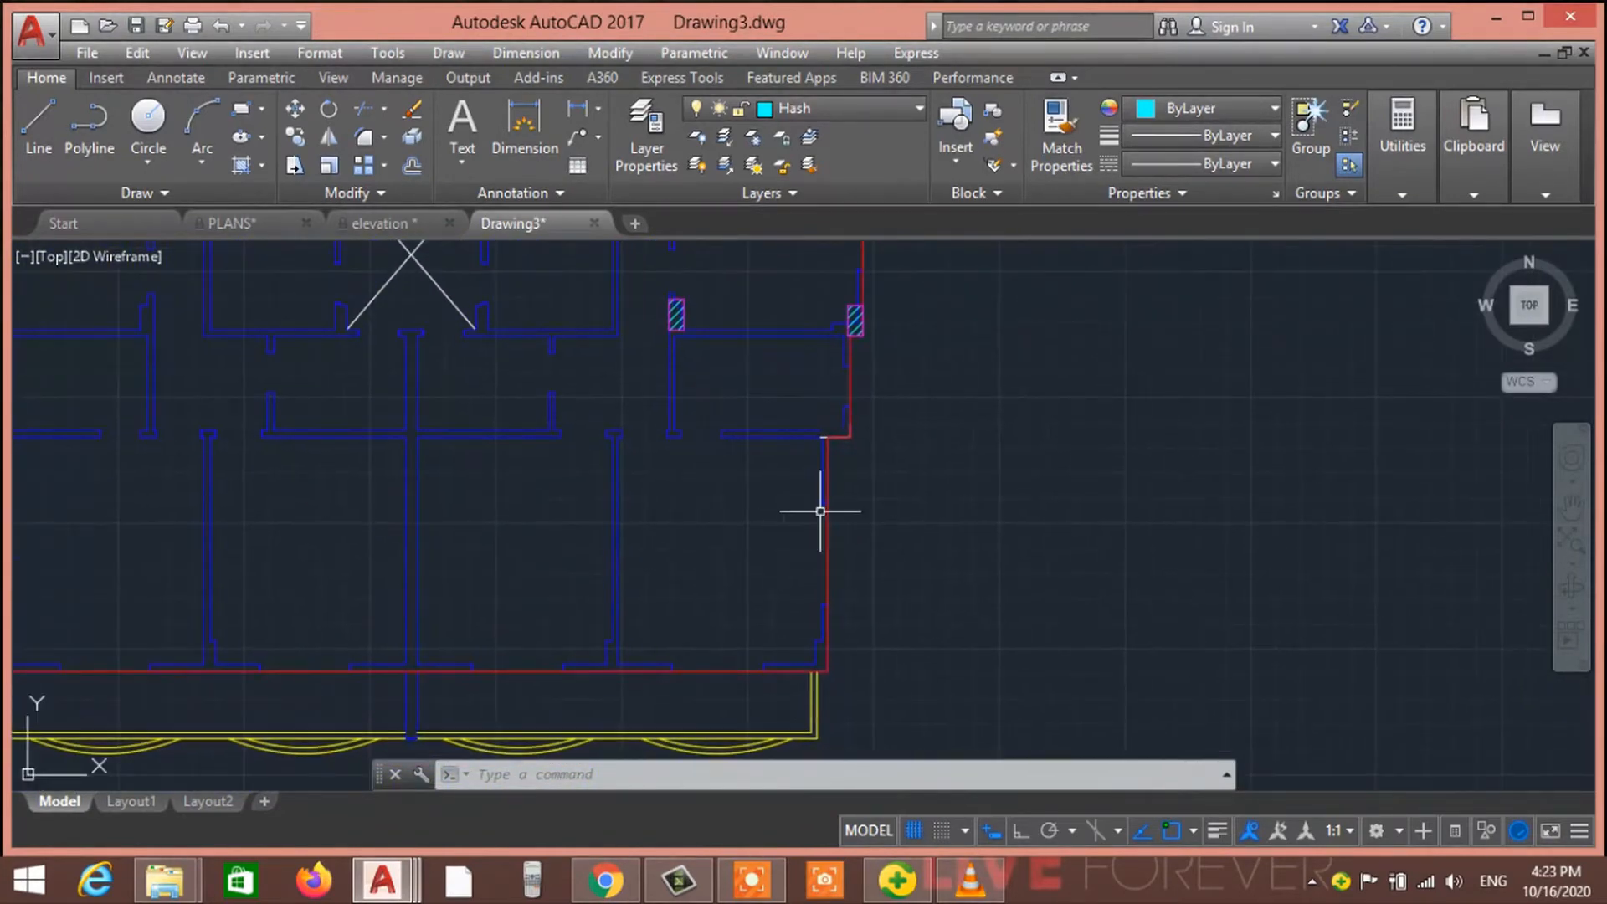
mouse_move(821, 510)
middle_mouse_down()
mouse_move(703, 442)
mouse_move(695, 530)
middle_mouse_up()
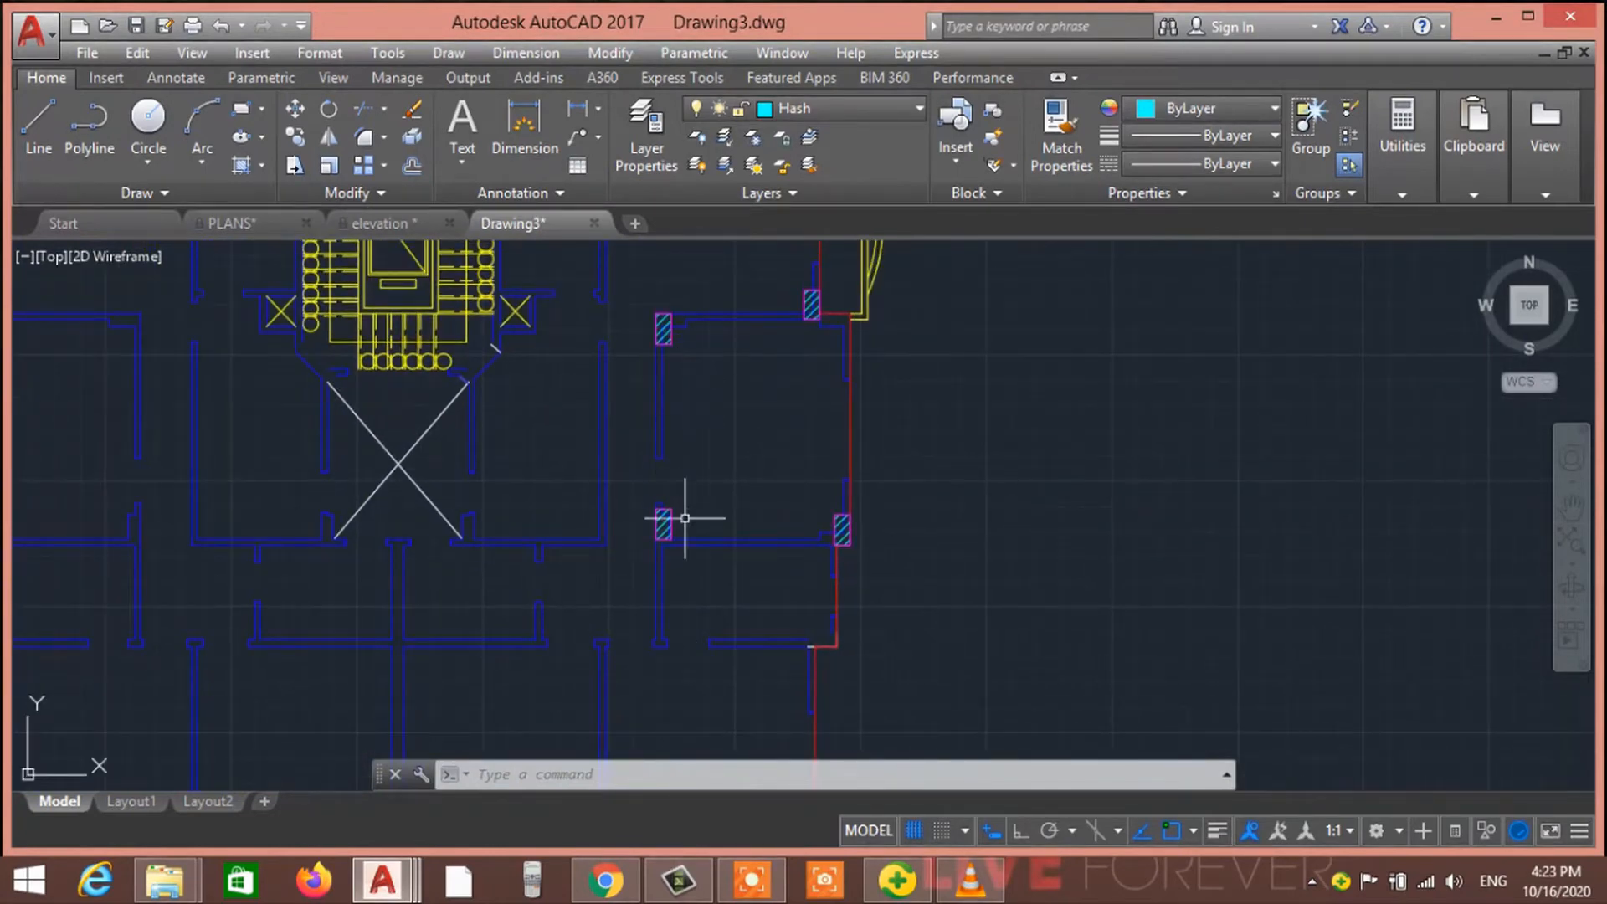
left_click(685, 518)
left_click(669, 497)
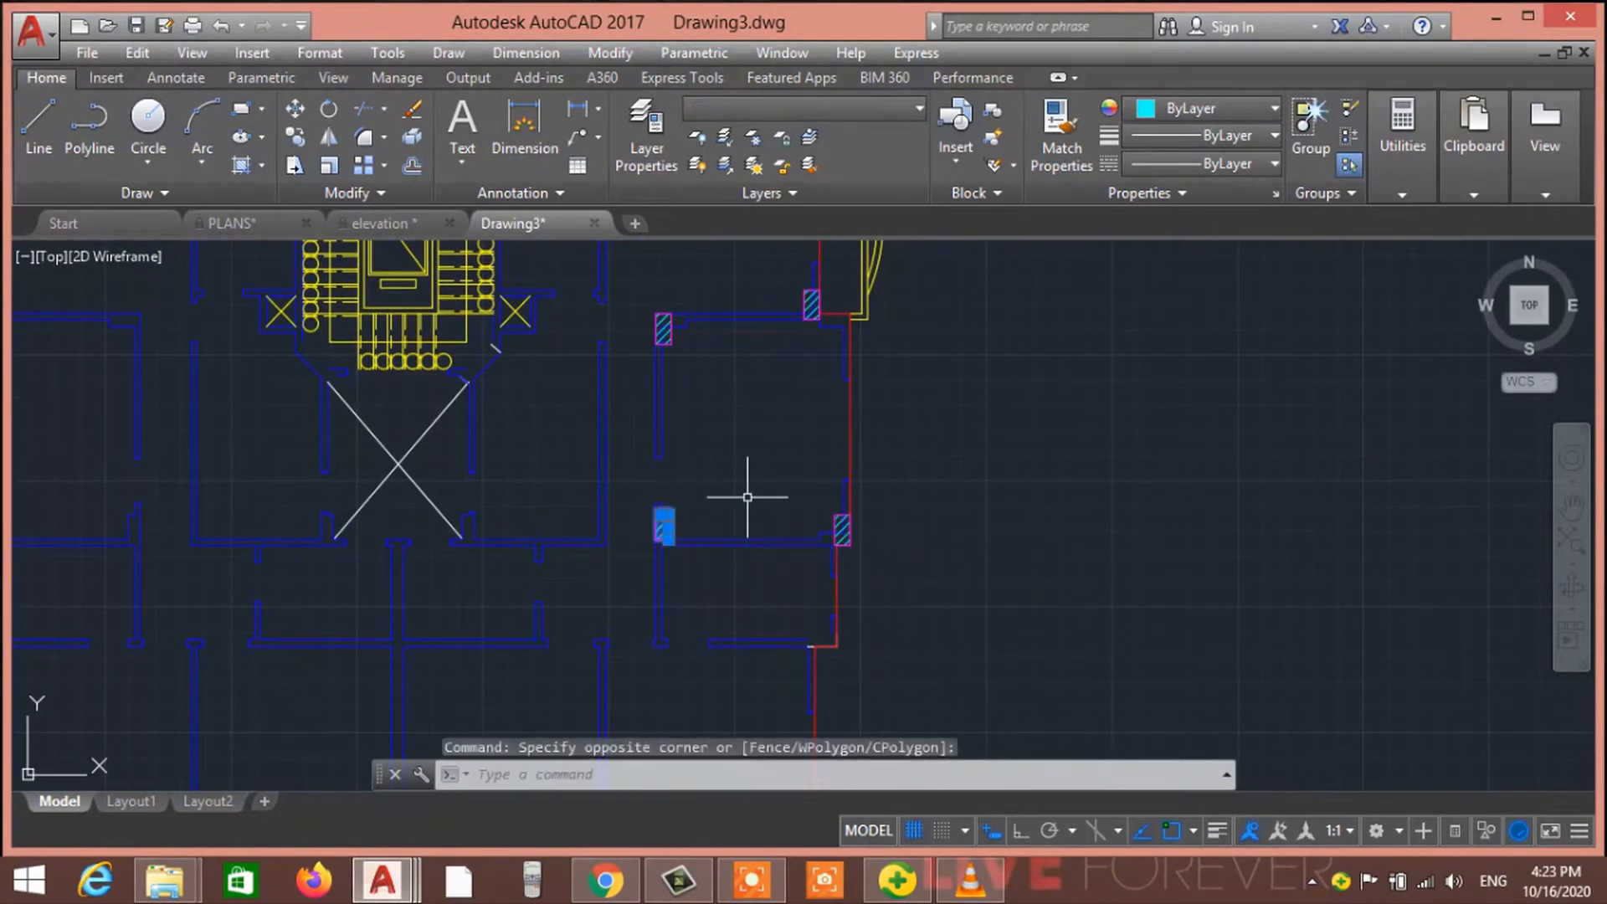
type("m")
key("Return")
scroll(742, 486, "up", 4)
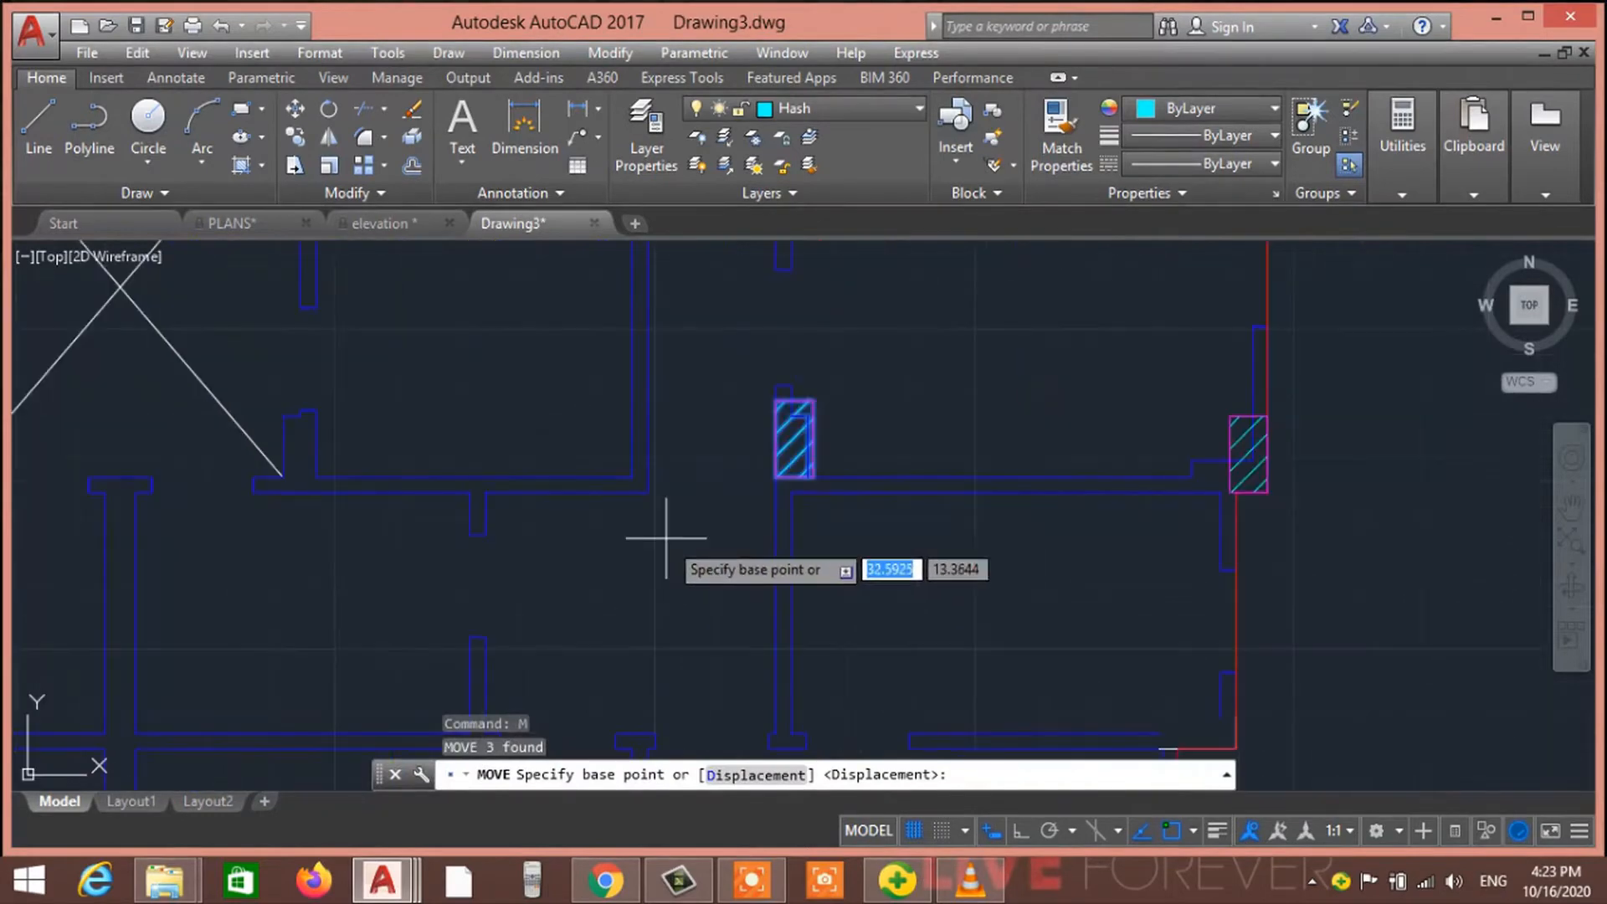
left_click(783, 494)
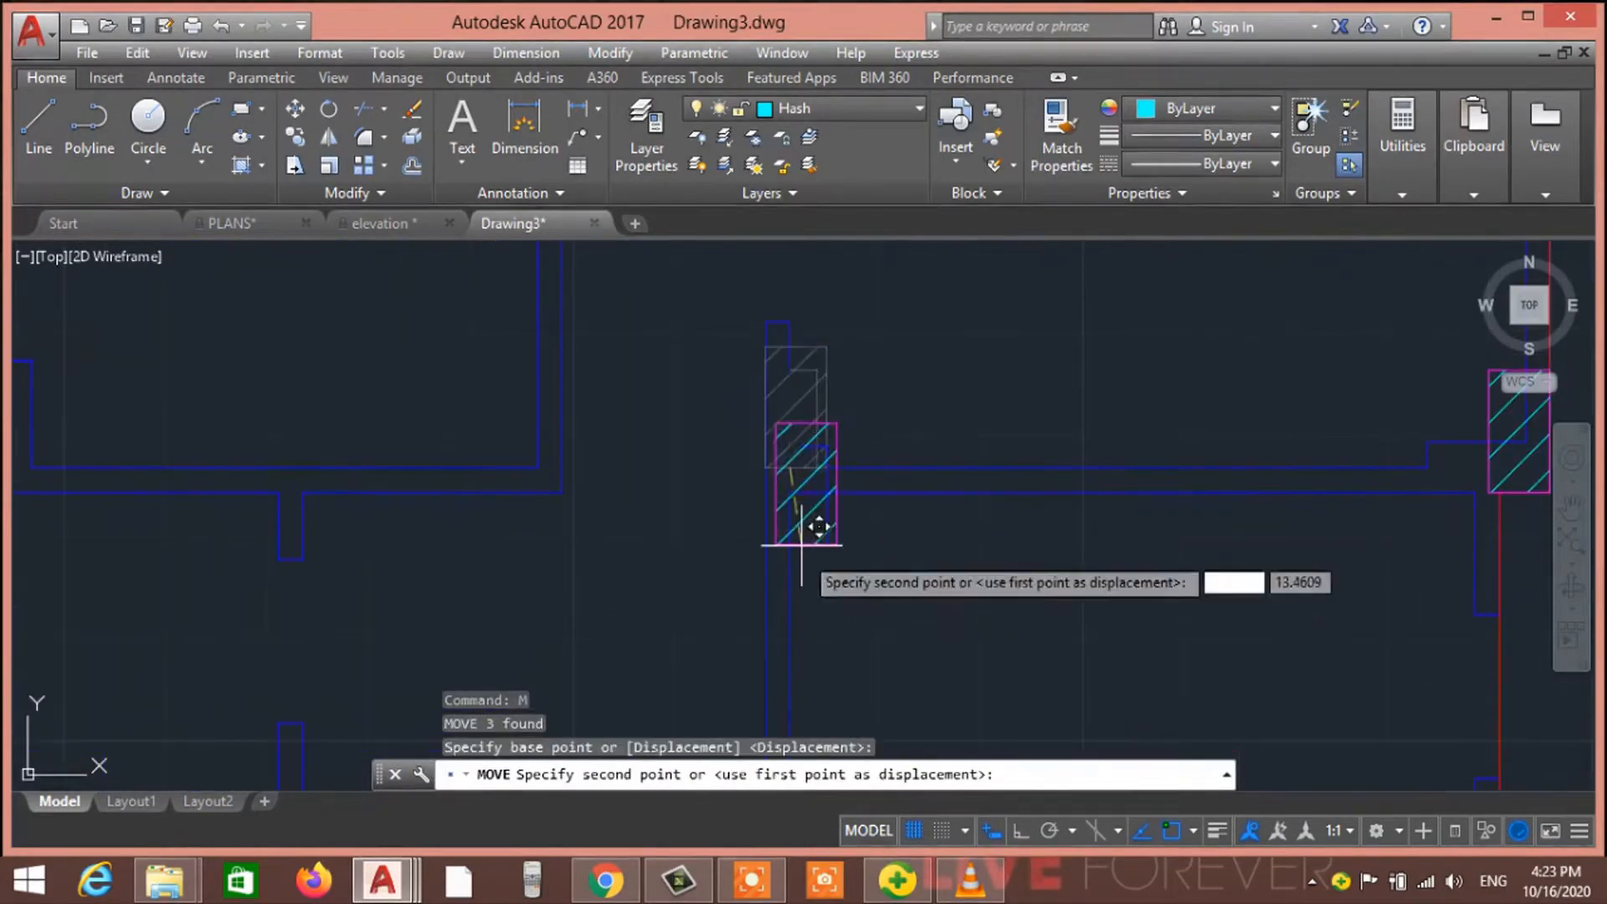
scroll(797, 539, "up", 2)
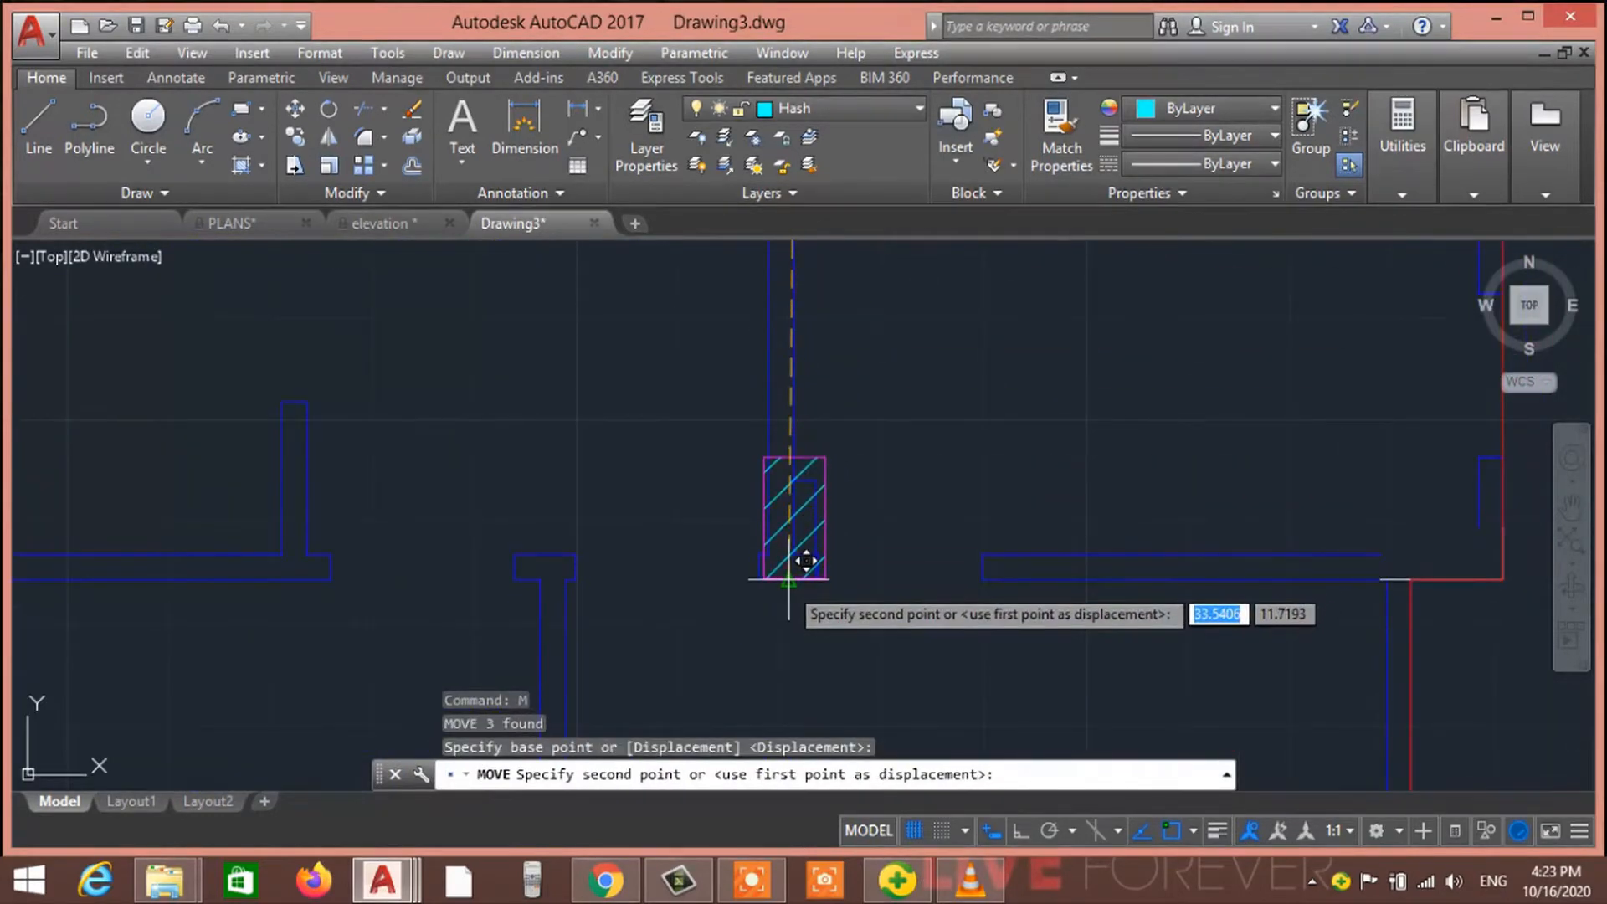
key("Escape")
key("Escape")
Measure the vertical distance from the top edge of the moved column up to the upper inner column
scroll(836, 569, "down", 4)
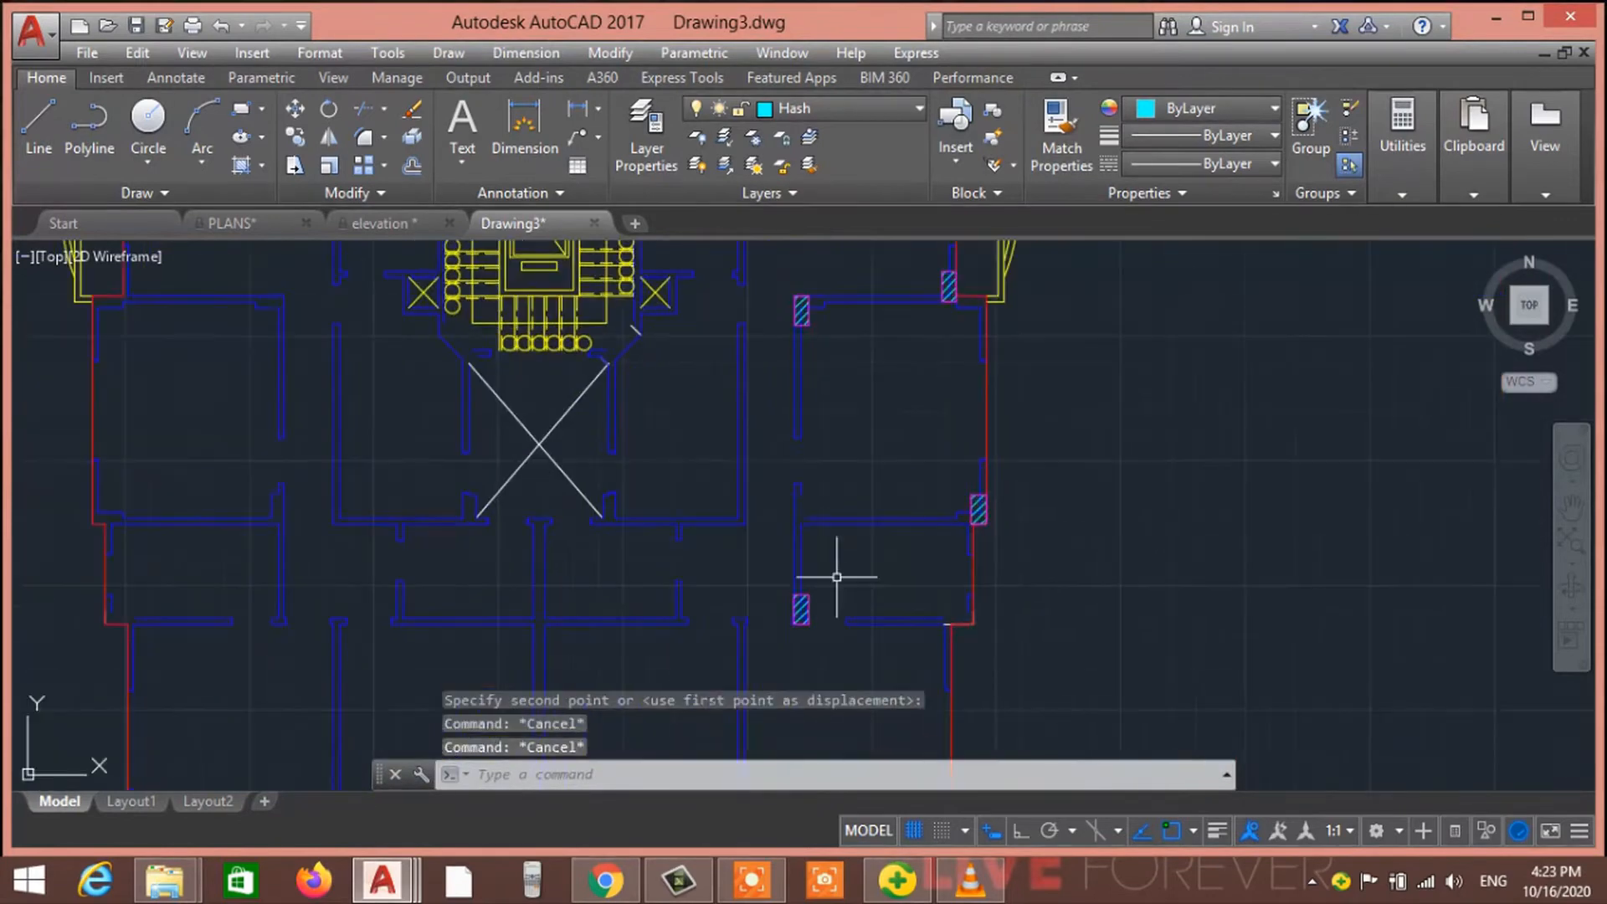
type("dist")
key("Return")
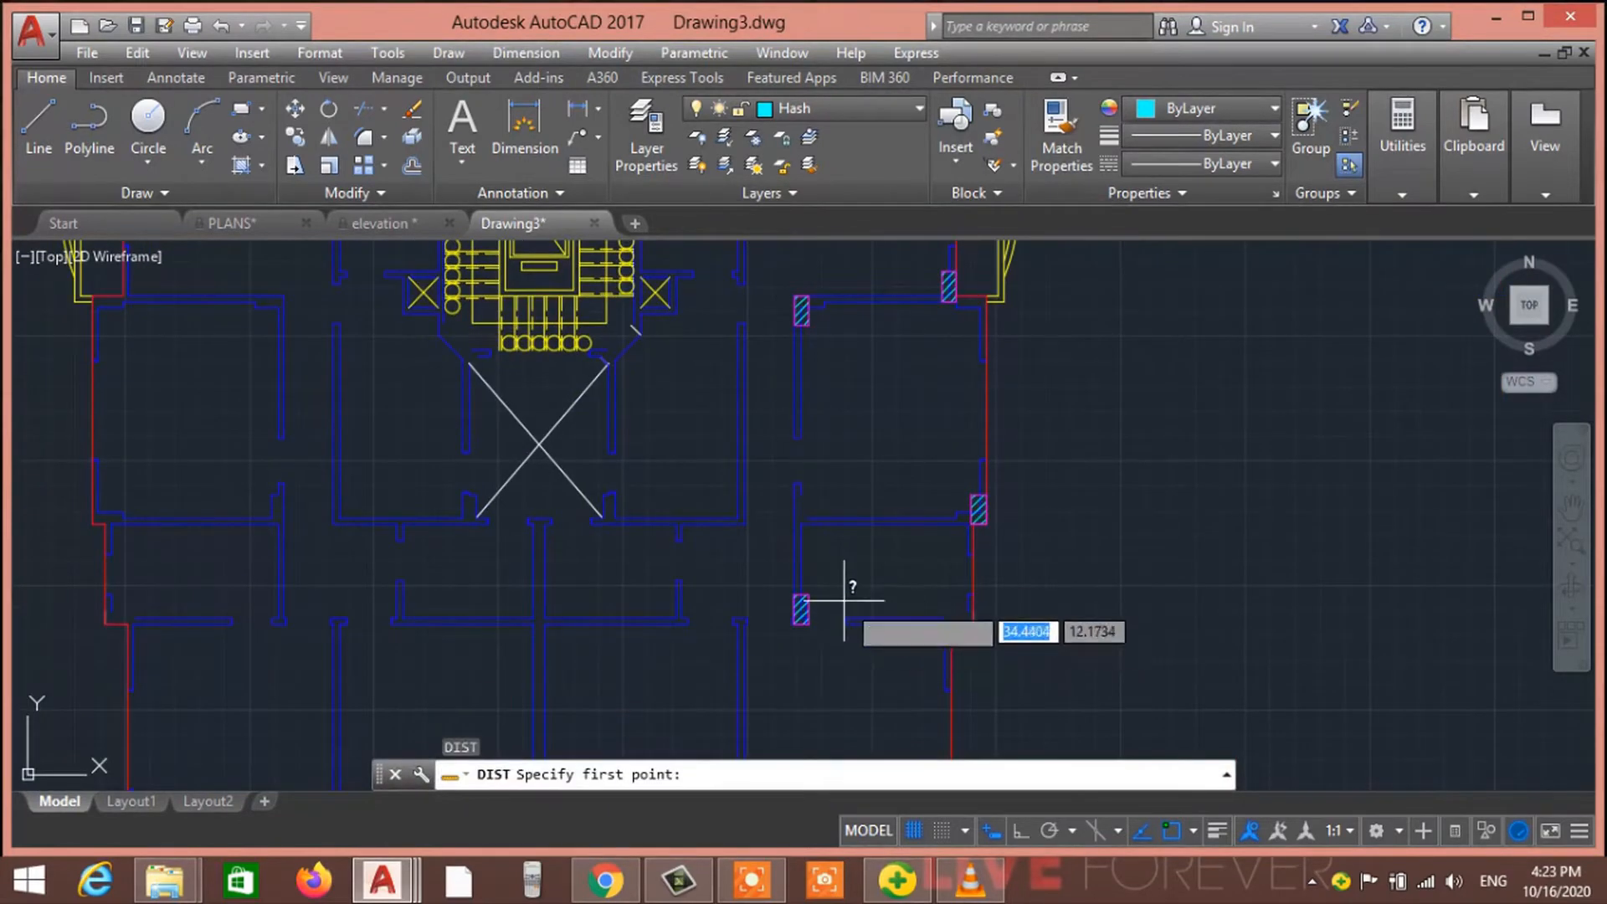
scroll(740, 599, "up", 3)
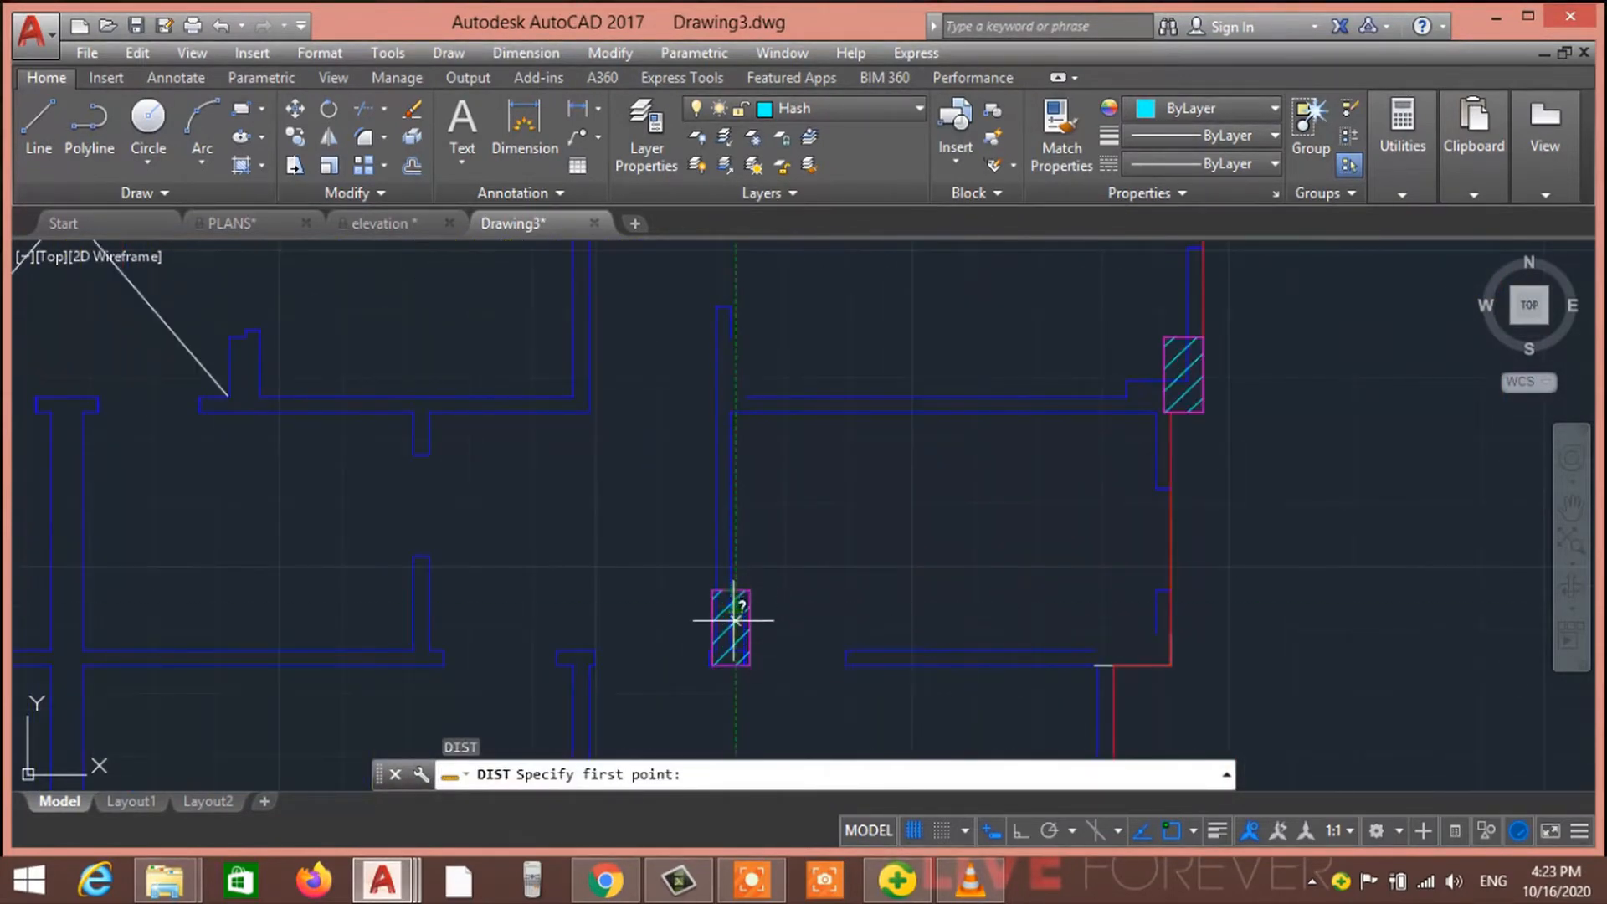
scroll(743, 633, "up", 4)
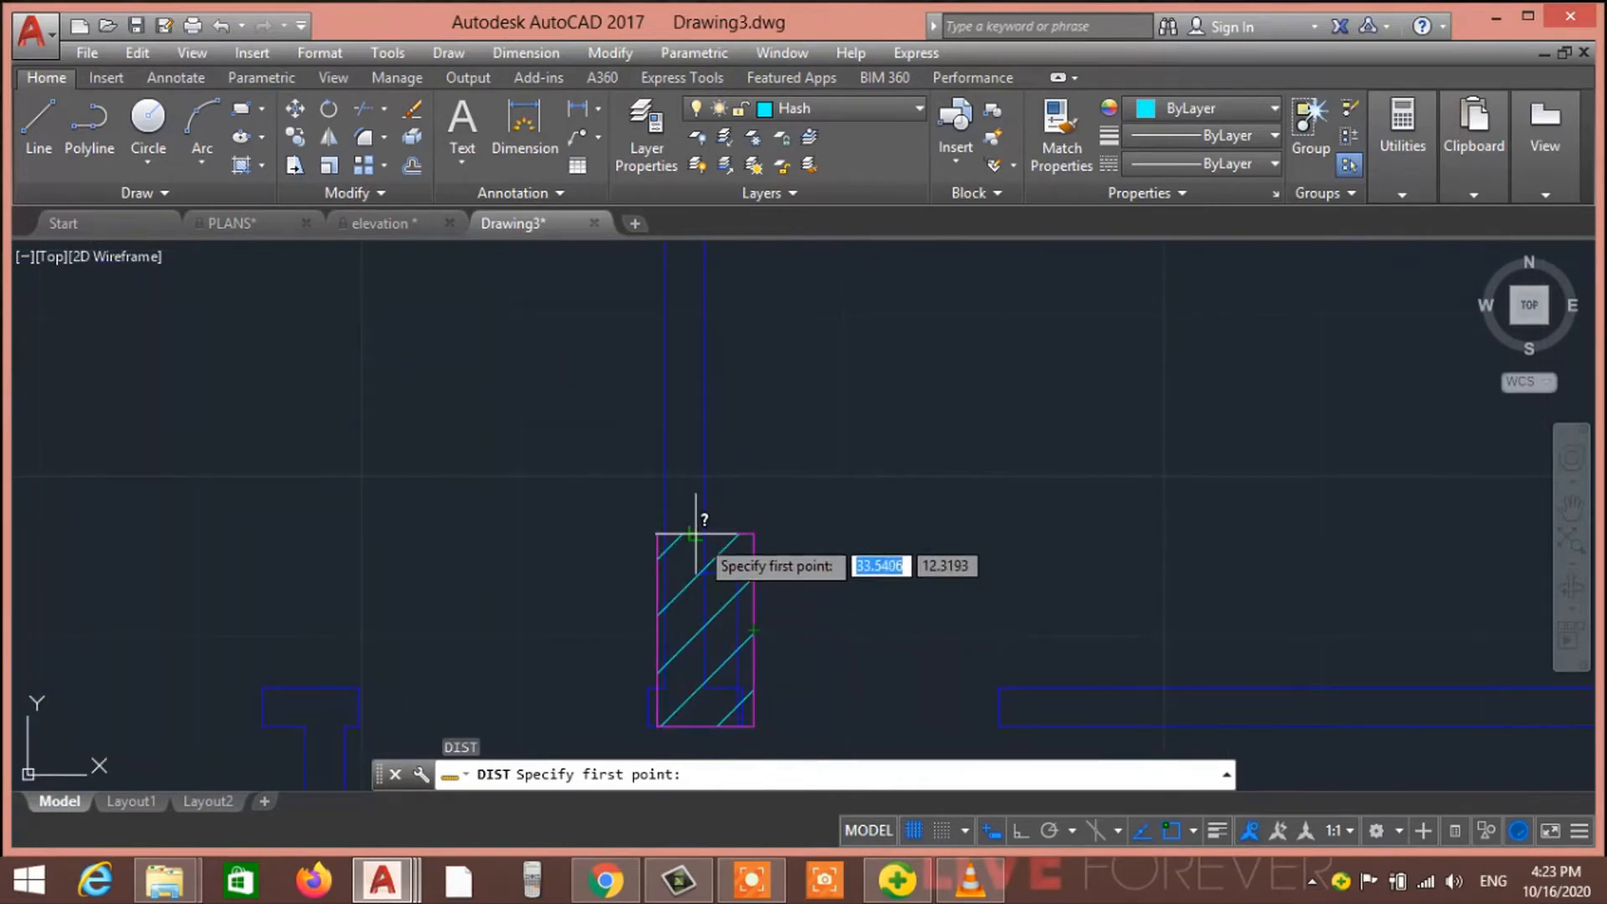
left_click(703, 626)
scroll(717, 524, "down", 6)
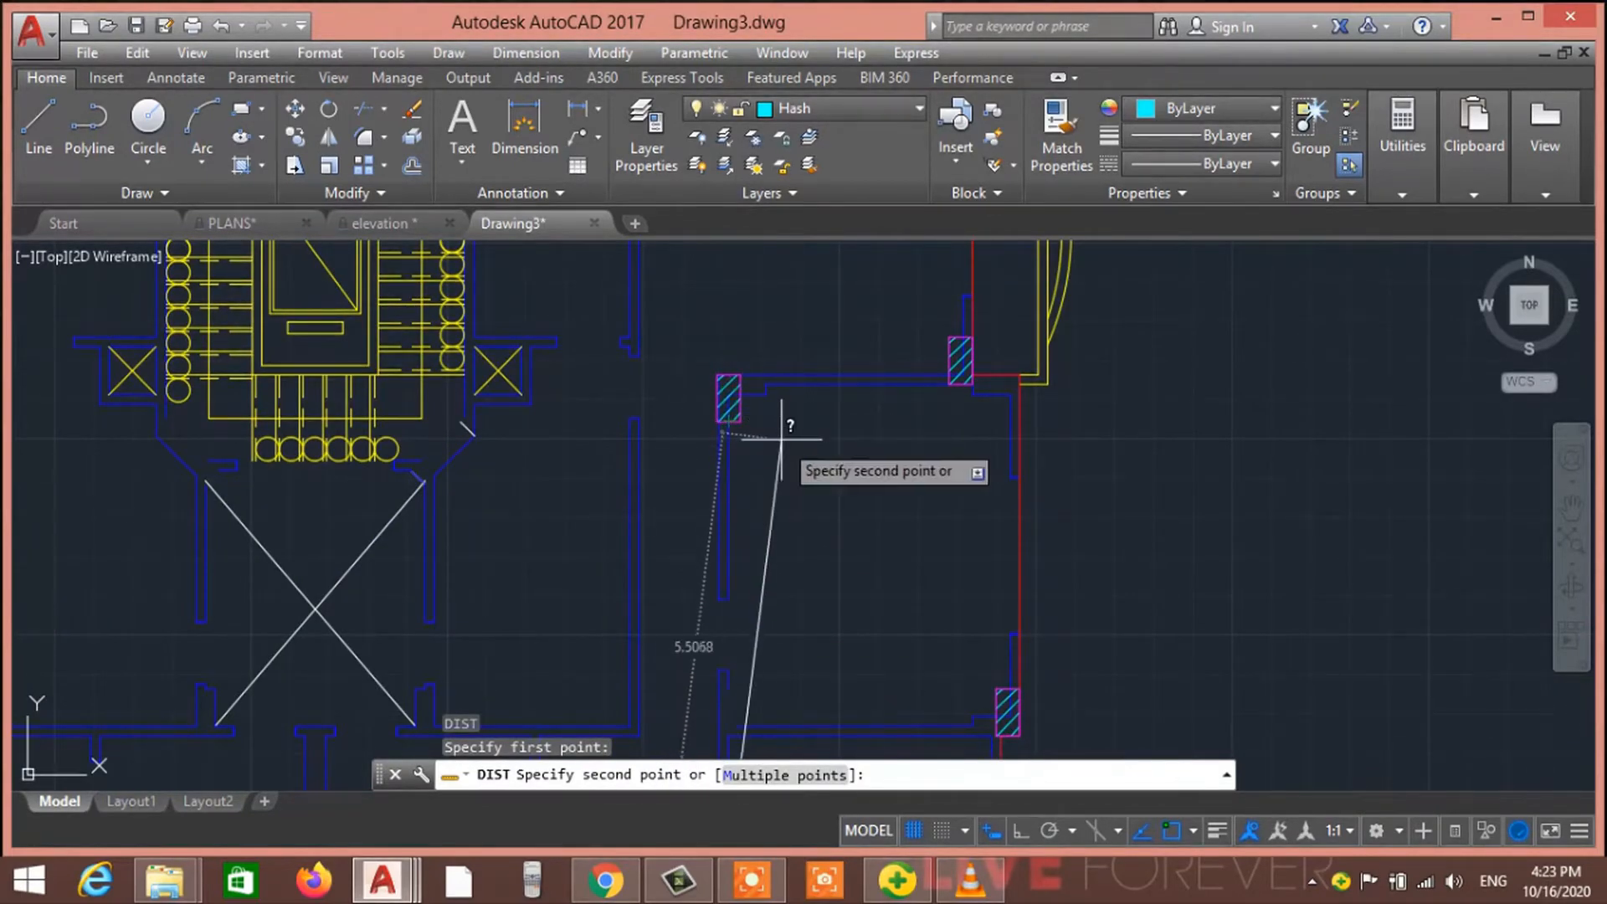
key("Escape")
key("Escape")
Copy the spare upright column block by its bottom-edge midpoint to the lower-right corner of the building outline
scroll(795, 448, "down", 5)
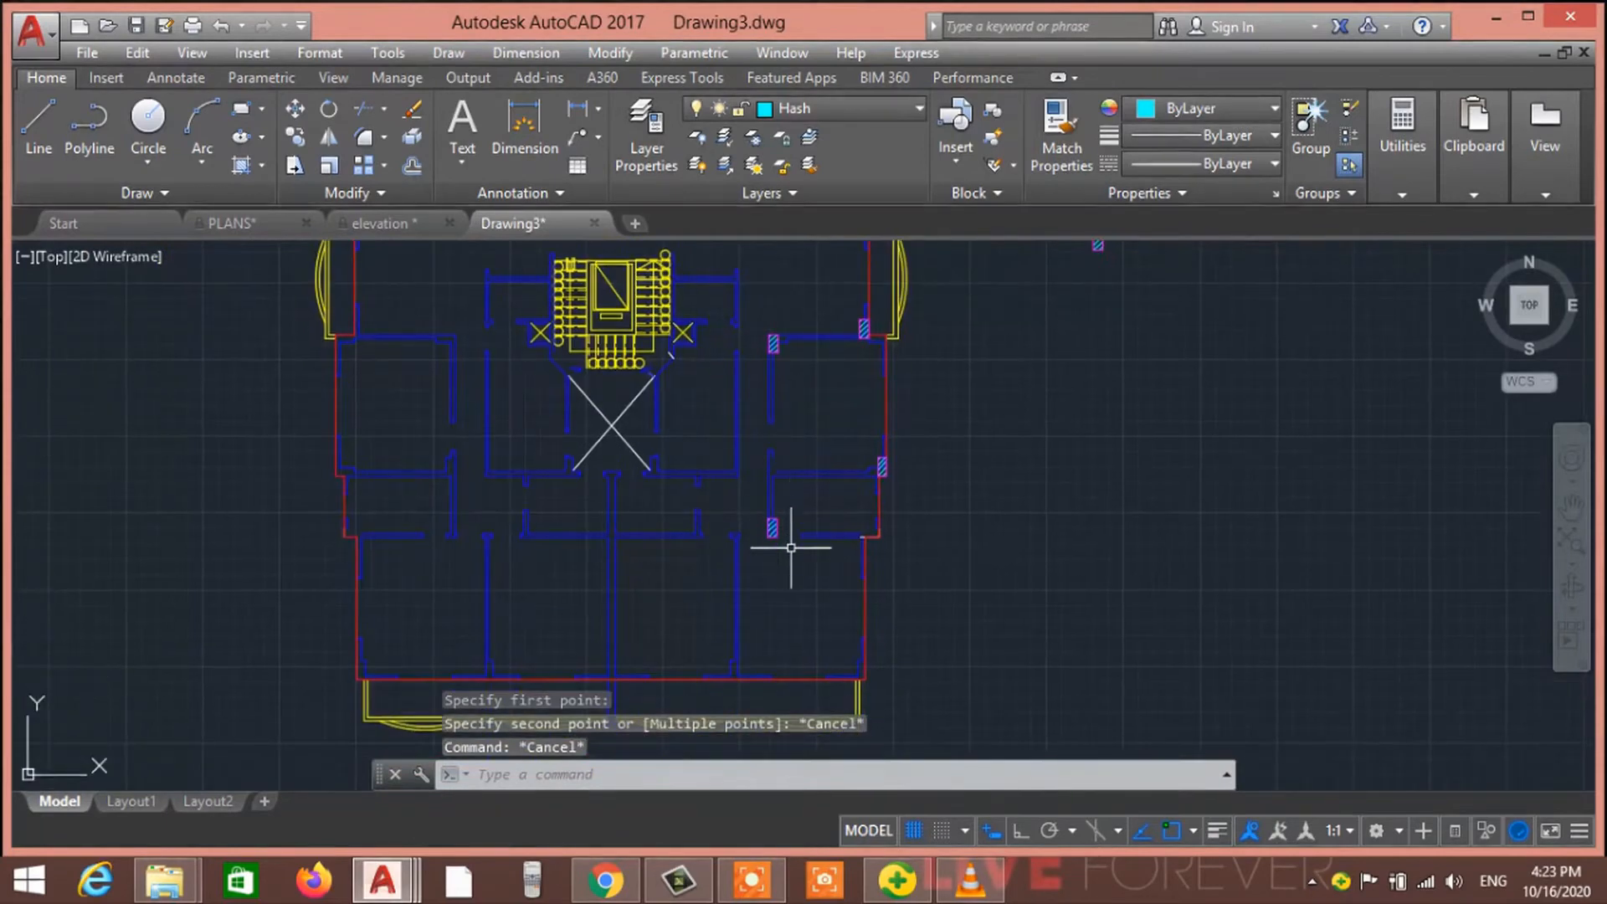
scroll(791, 547, "up", 5)
scroll(727, 530, "down", 5)
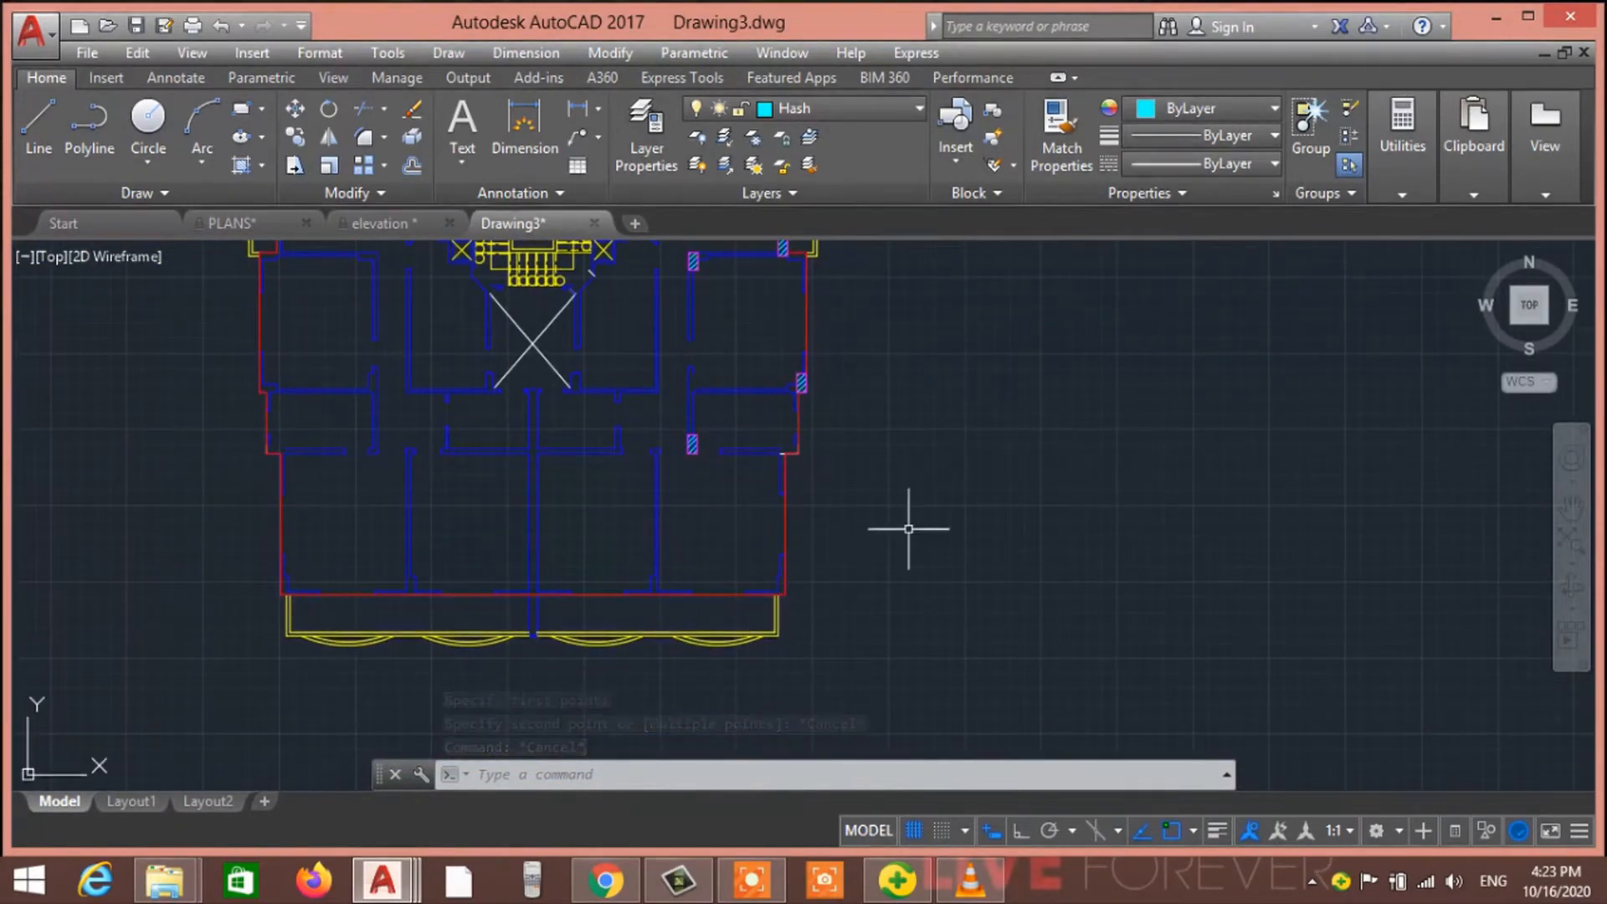
scroll(909, 529, "down", 2)
mouse_move(900, 540)
middle_mouse_down()
mouse_move(815, 560)
mouse_move(793, 589)
middle_mouse_up()
scroll(934, 302, "up", 4)
left_click(936, 402)
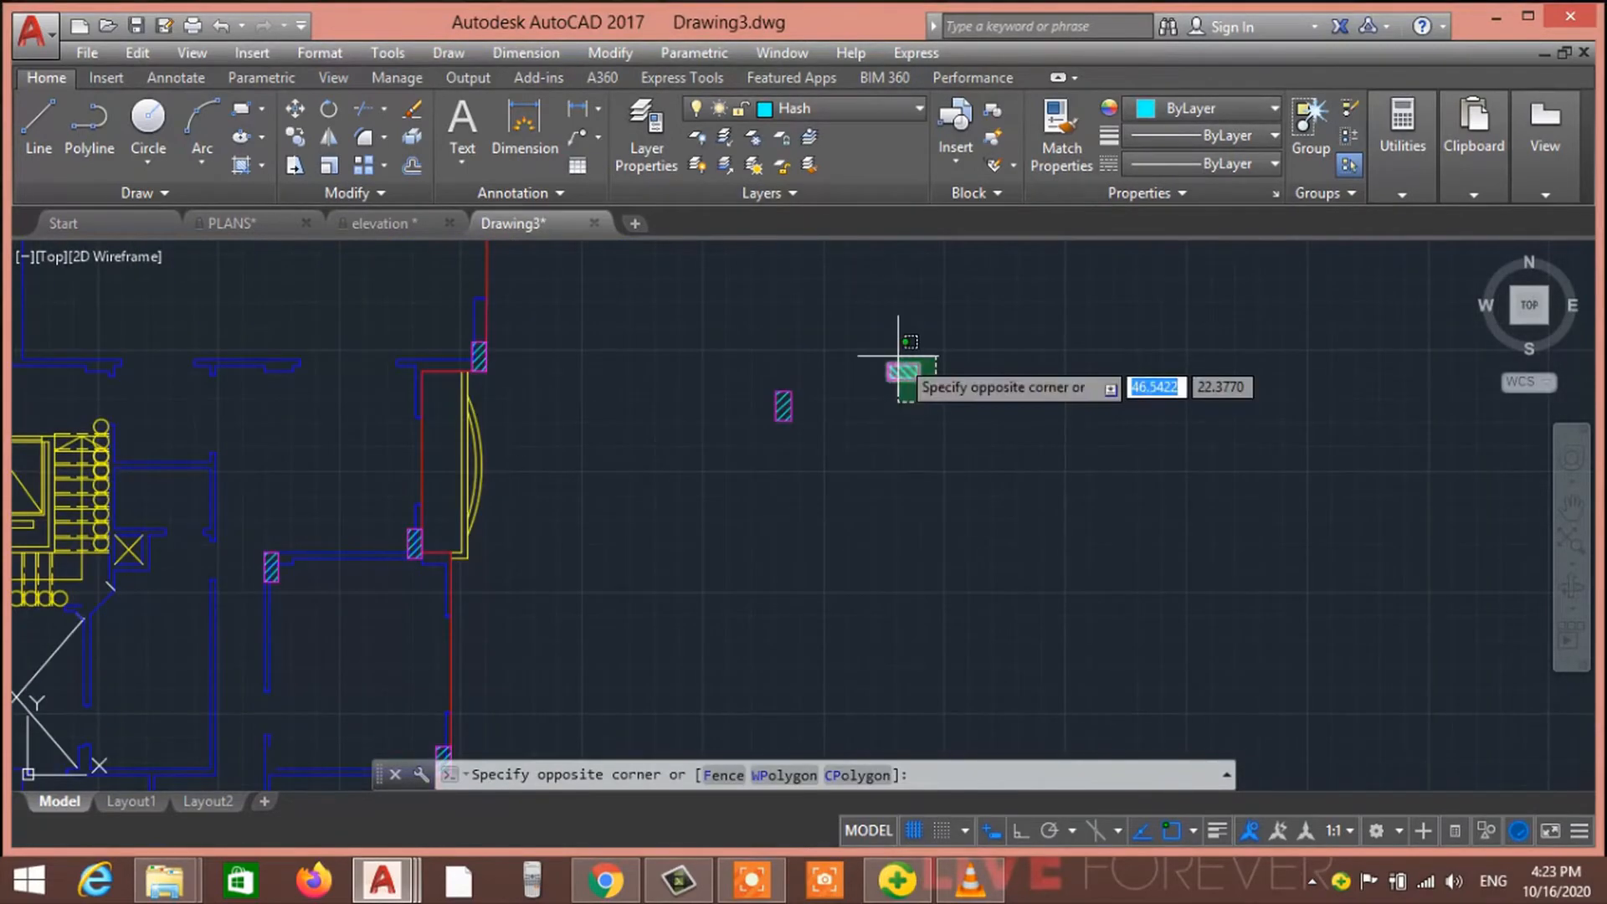
left_click(829, 451)
left_click(824, 459)
left_click(754, 384)
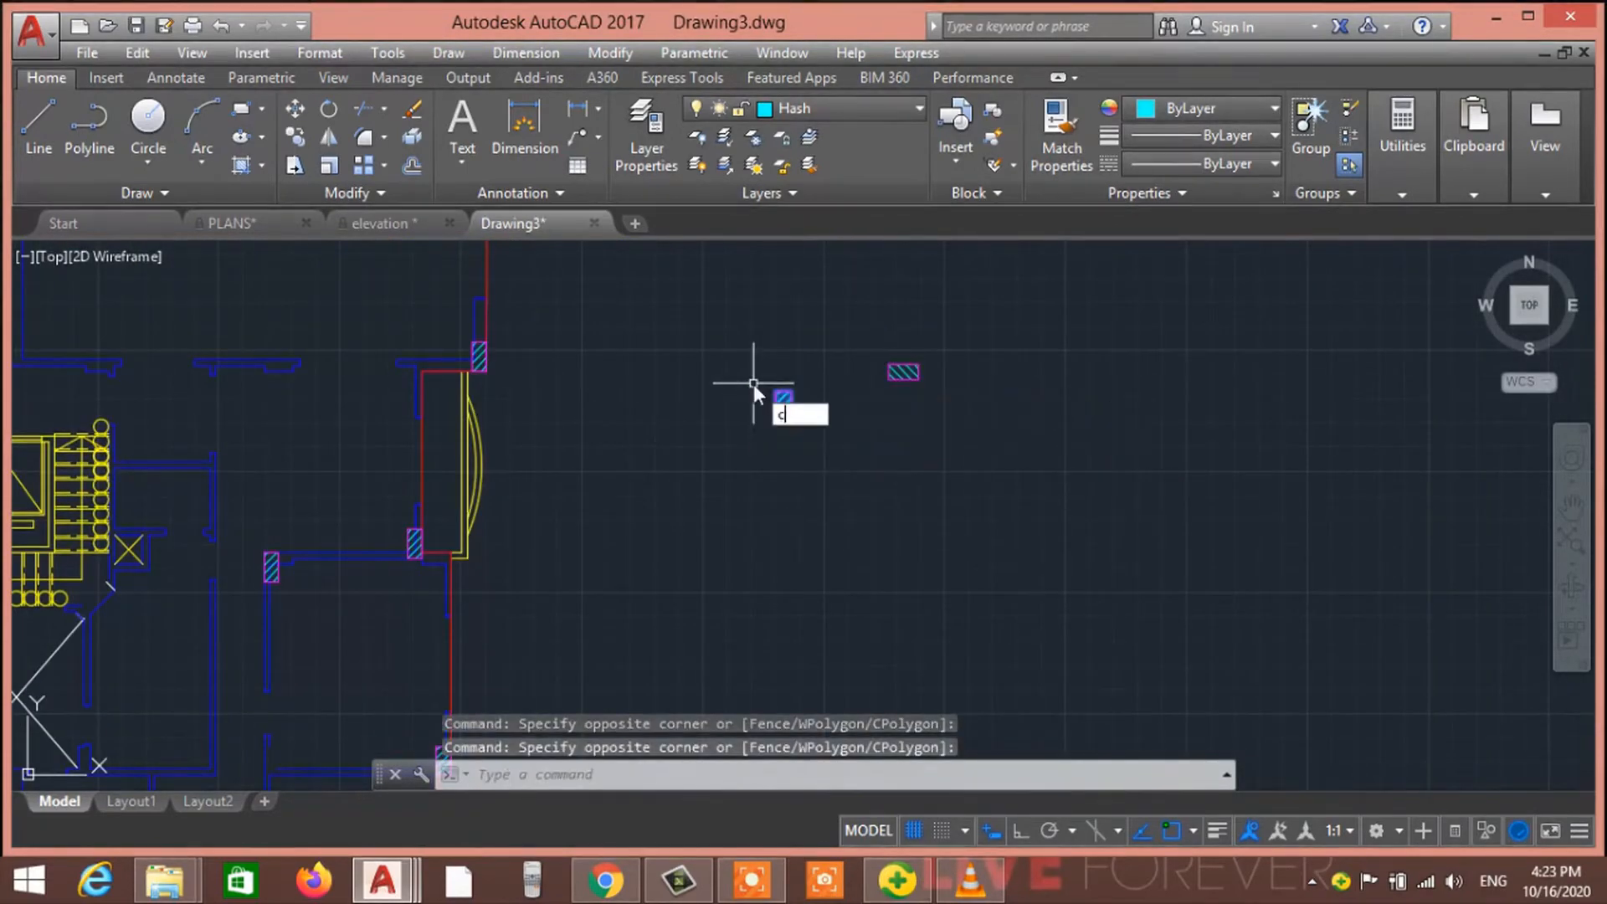
key("Return")
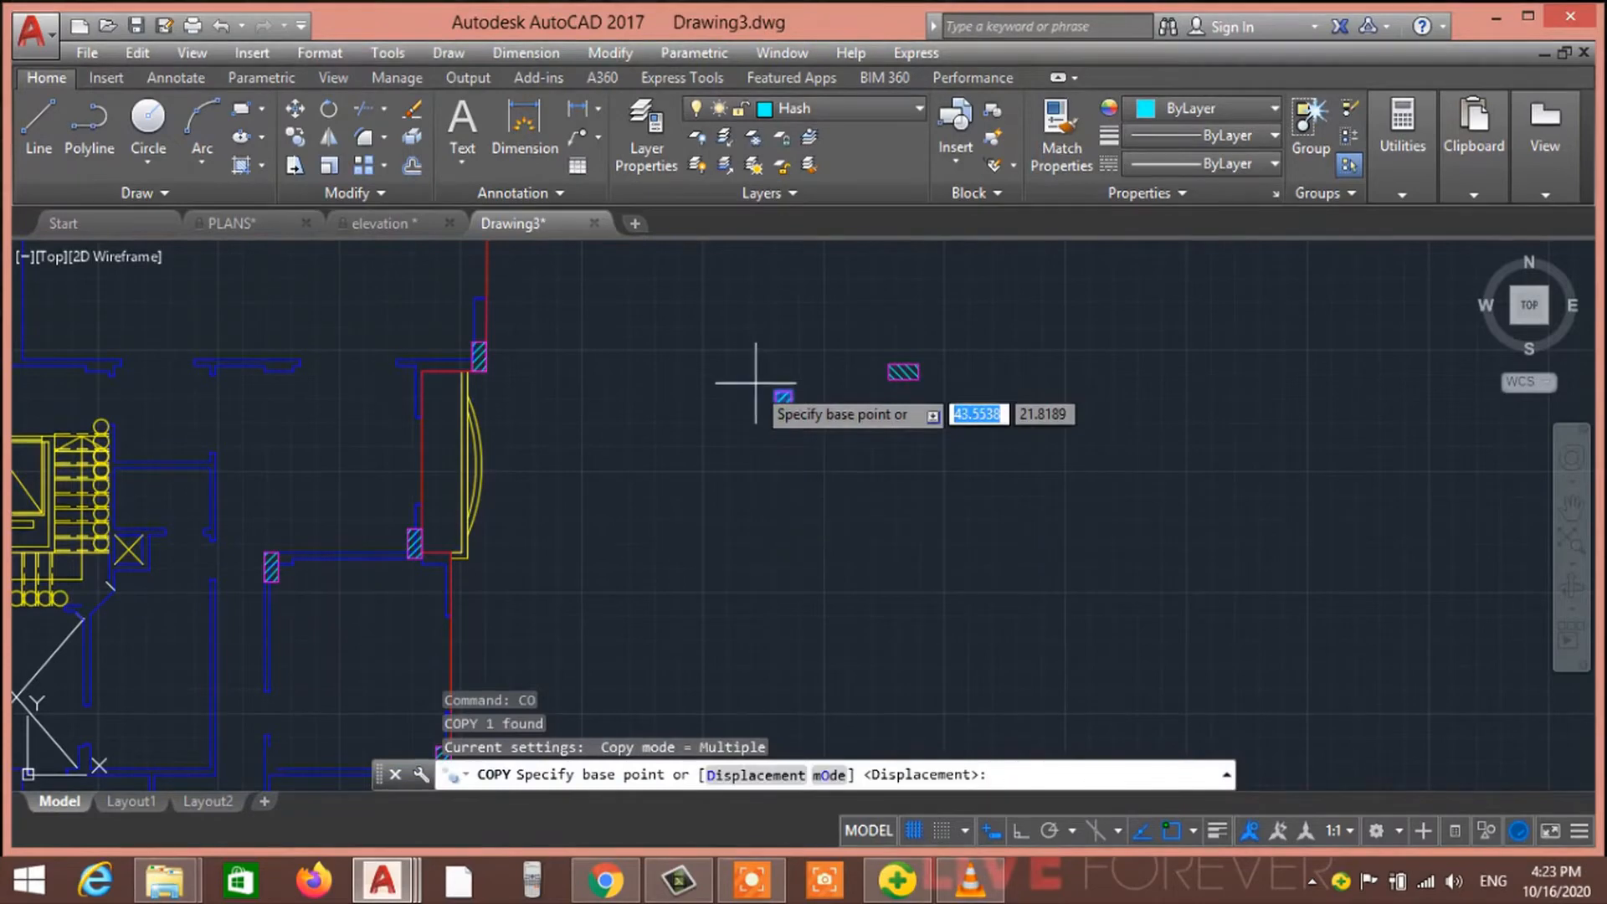
scroll(806, 376, "up", 2)
scroll(807, 402, "up", 3)
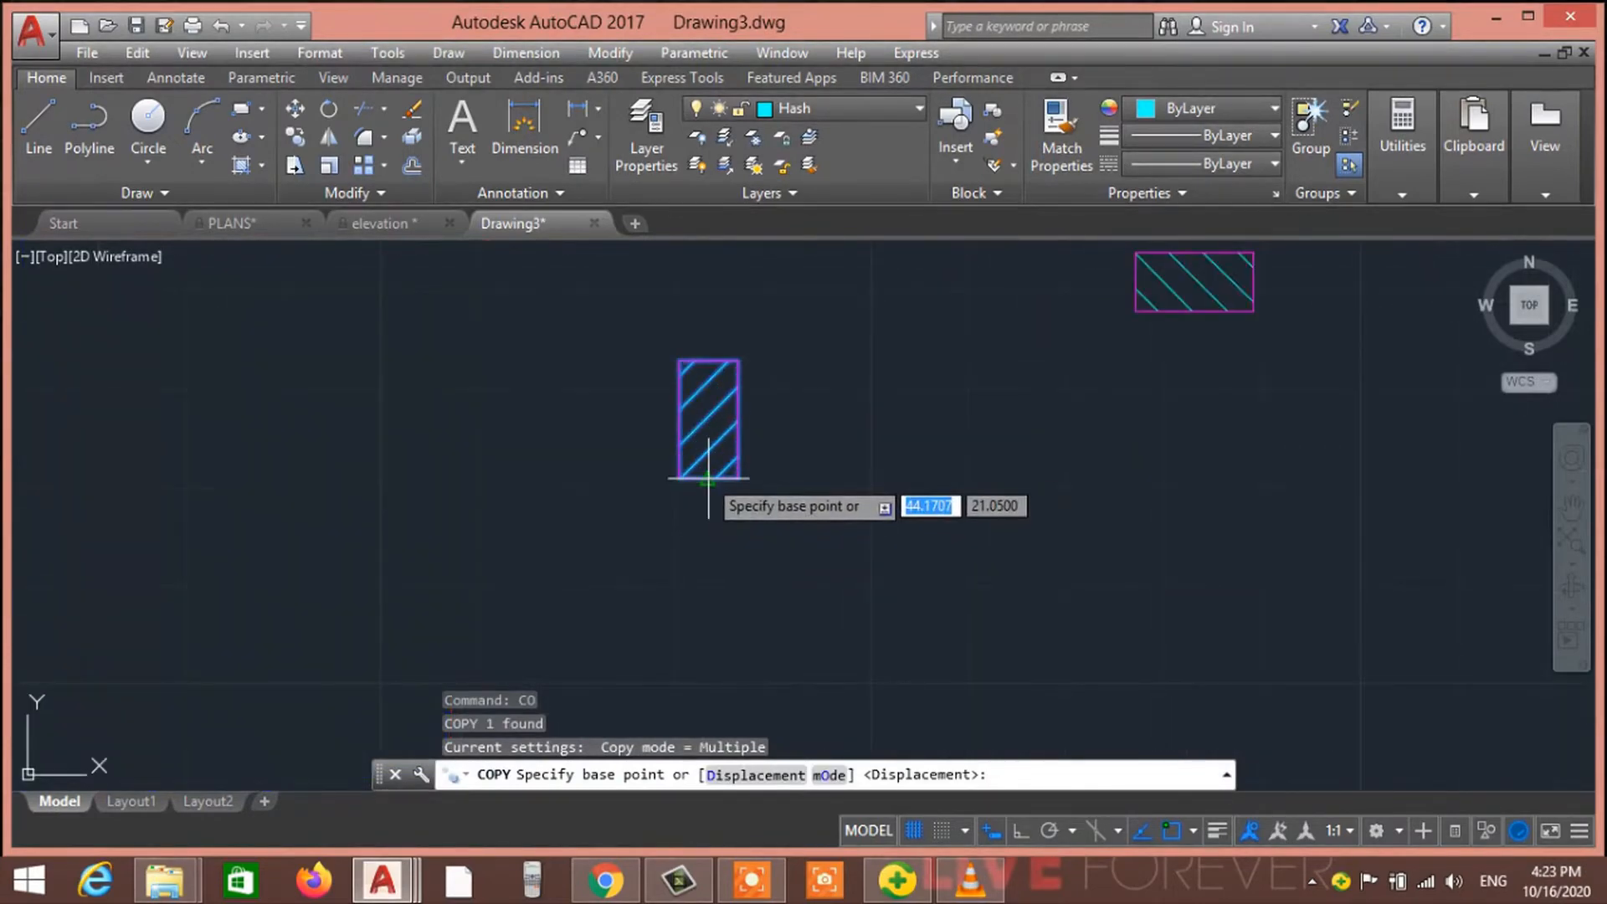
left_click(708, 478)
scroll(613, 669, "down", 5)
middle_click_drag(618, 548, 630, 275)
middle_click_drag(560, 463, 762, 151)
middle_click_drag(570, 413, 667, 219)
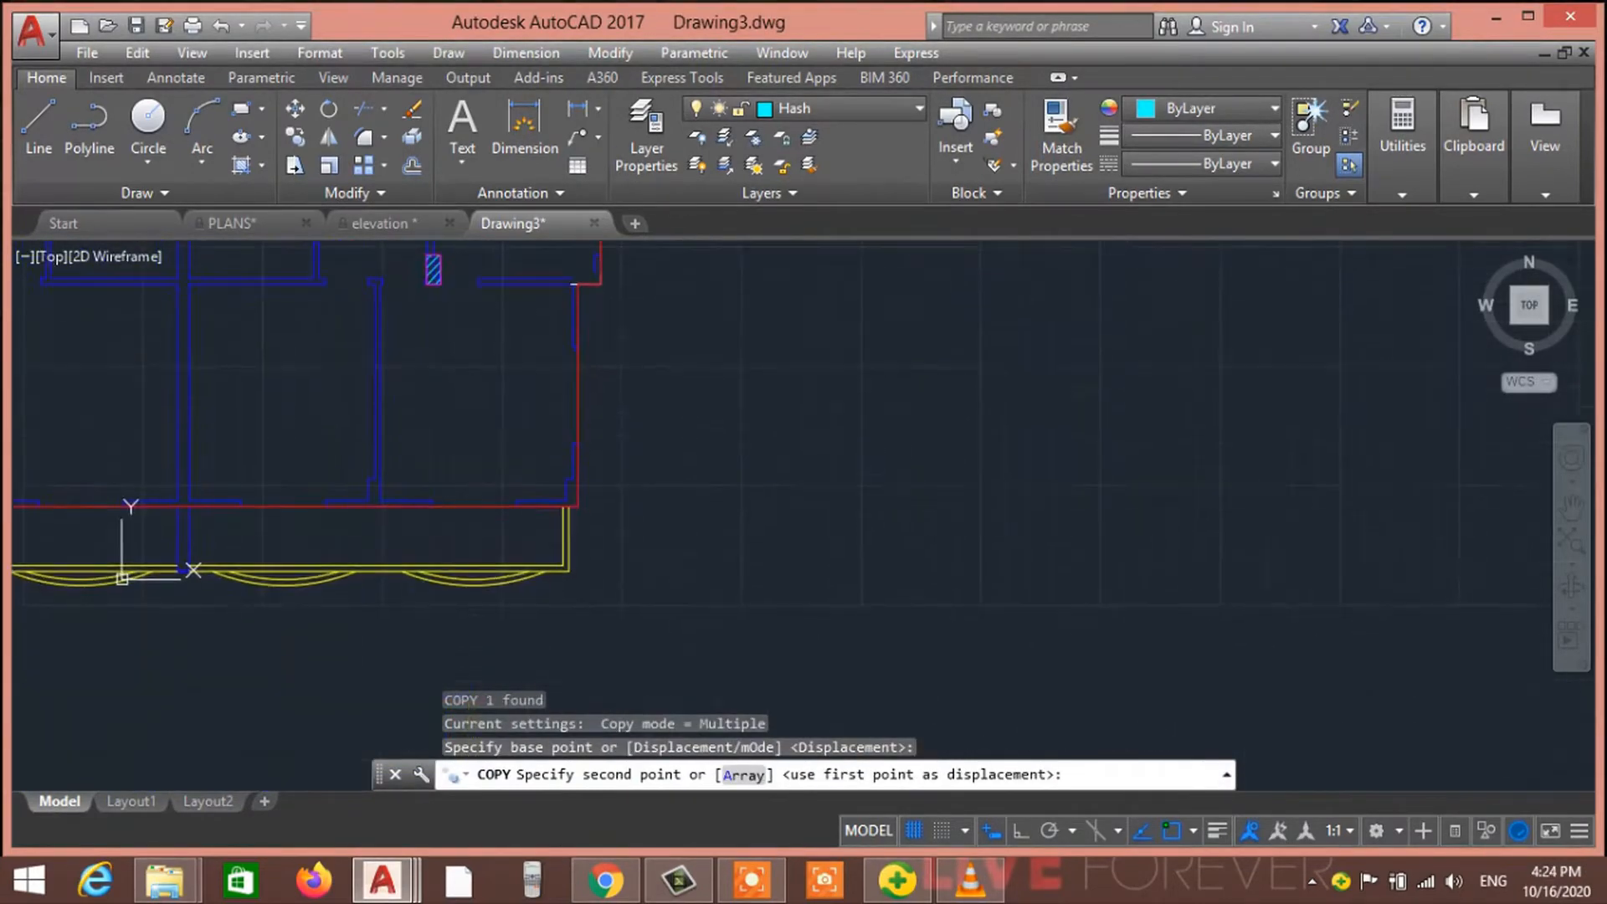
scroll(574, 512, "up", 6)
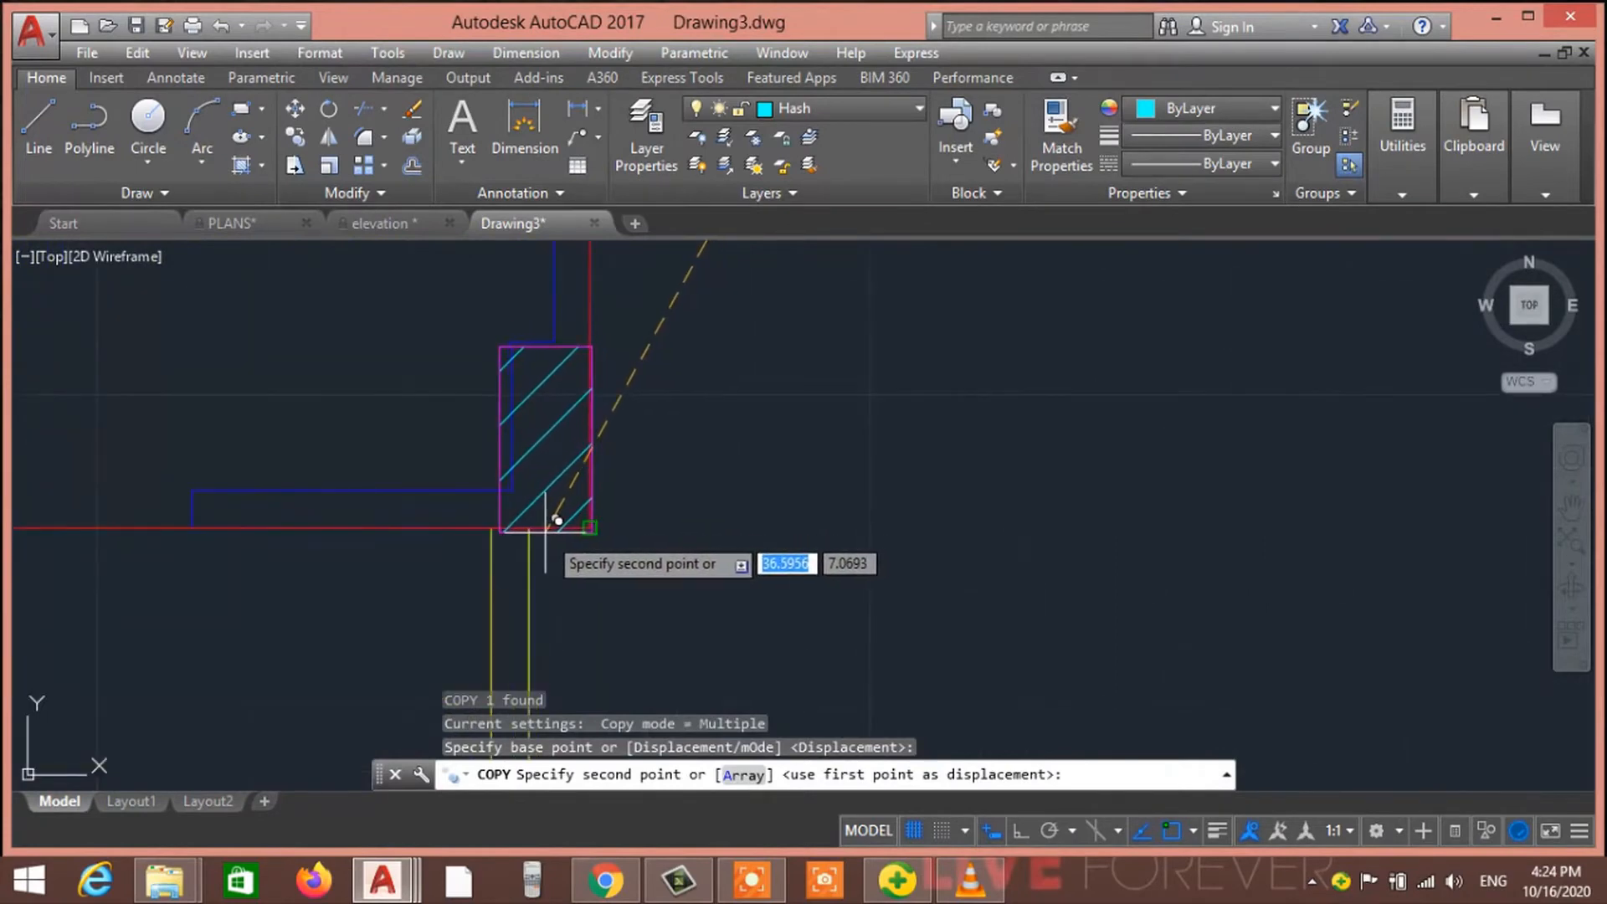
left_click(545, 528)
scroll(523, 528, "down", 3)
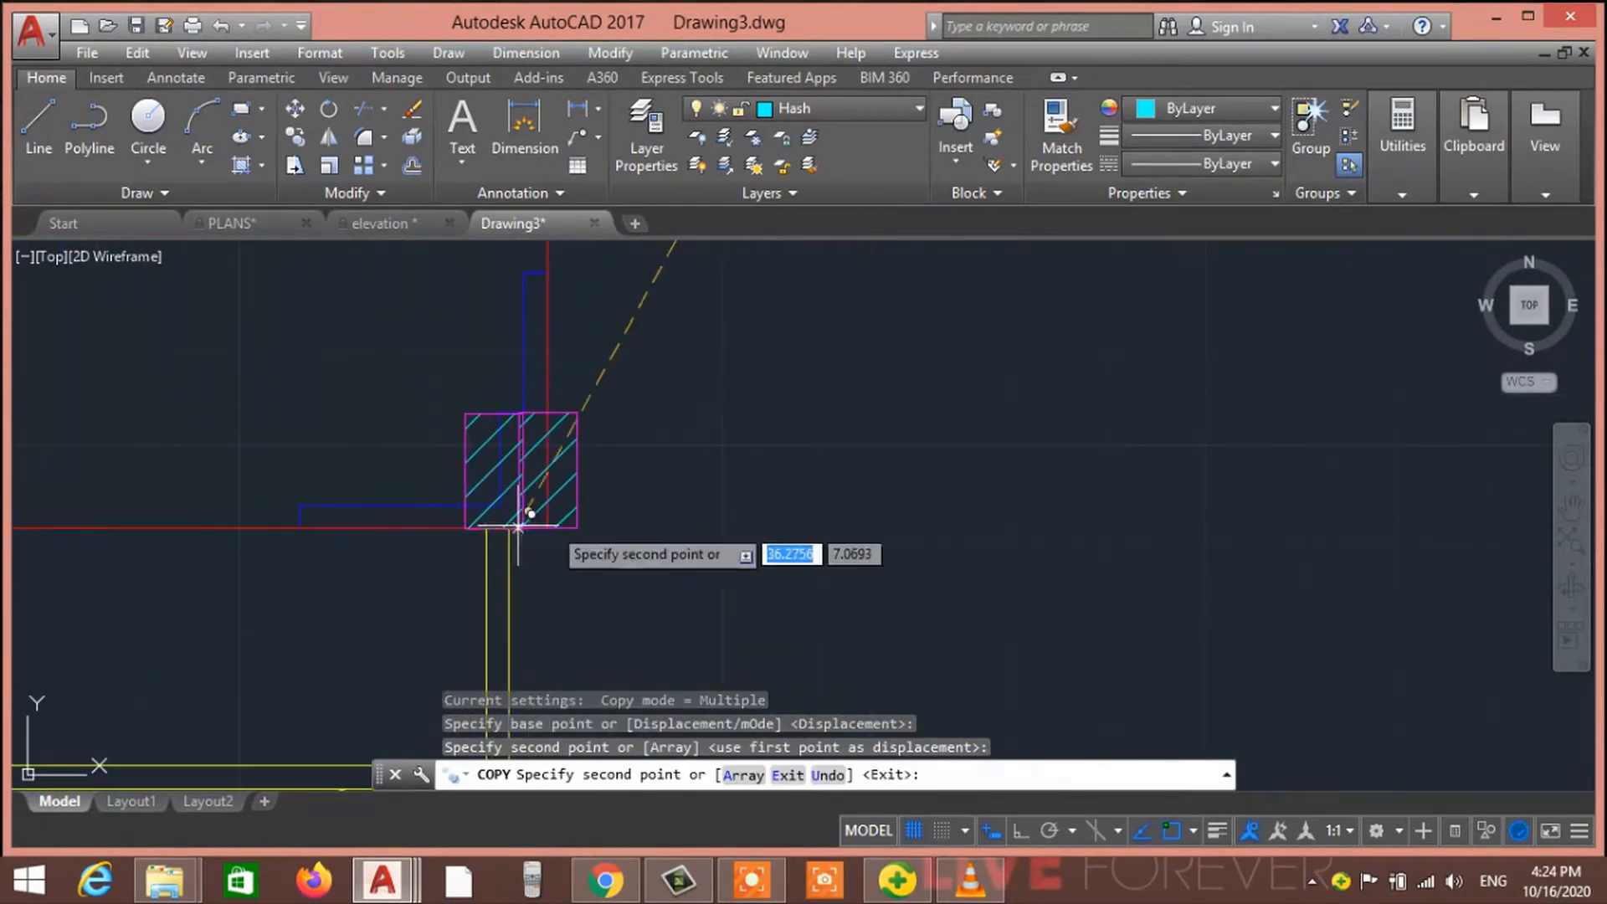
key("Escape")
Move the new corner column by its bottom-right corner onto the lower-right corner of the red outline
left_click(636, 540)
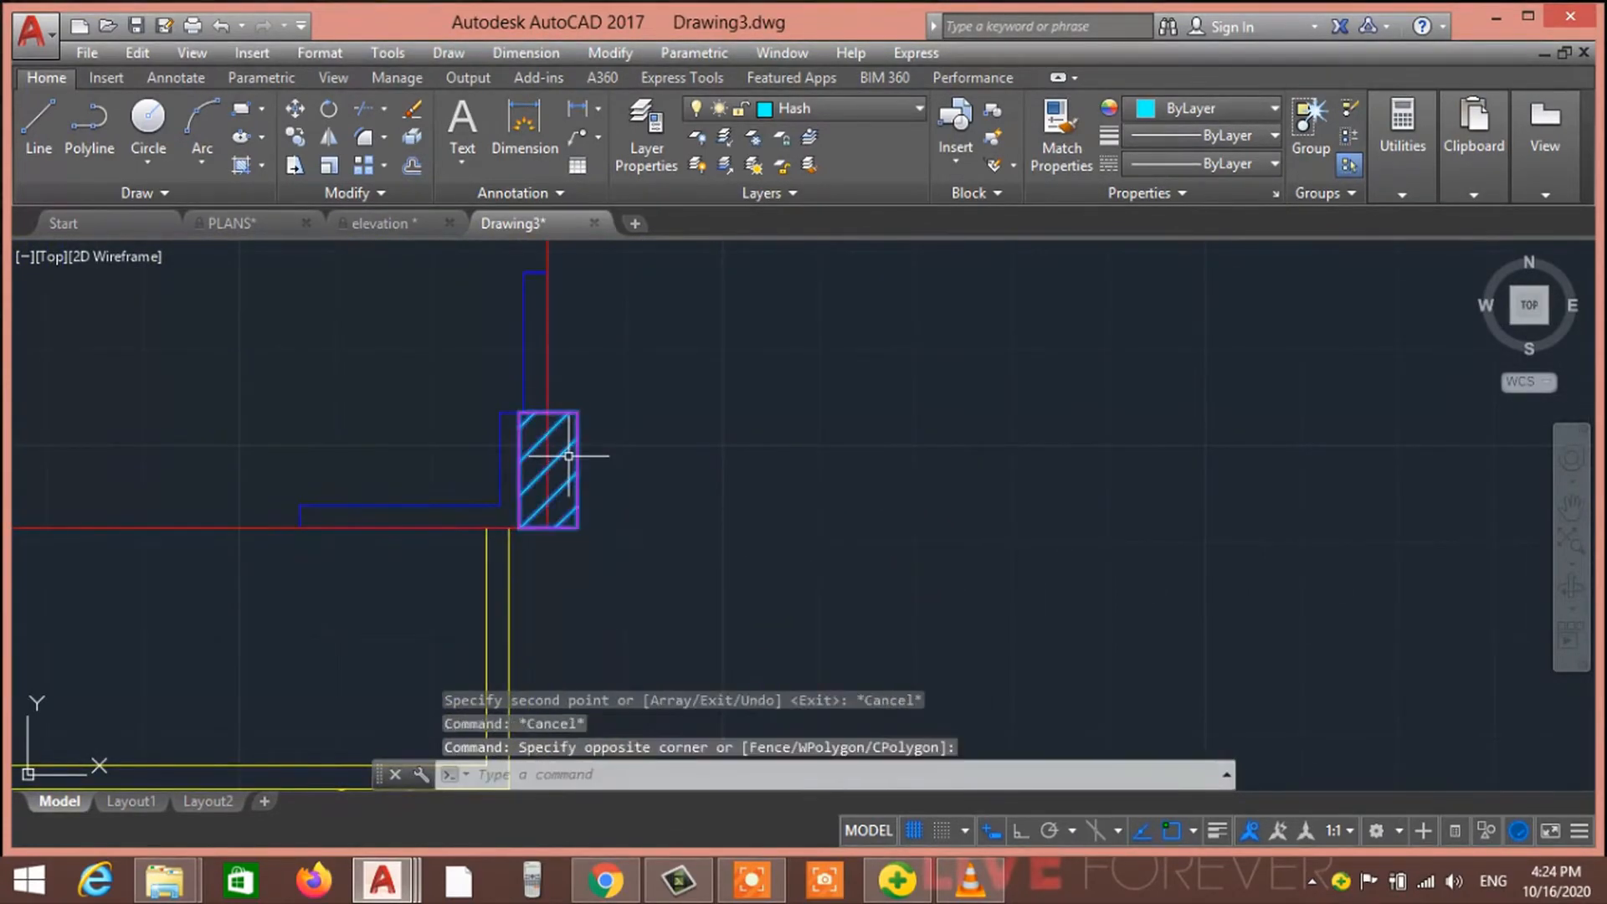
left_click(568, 456)
type("m")
key("Return")
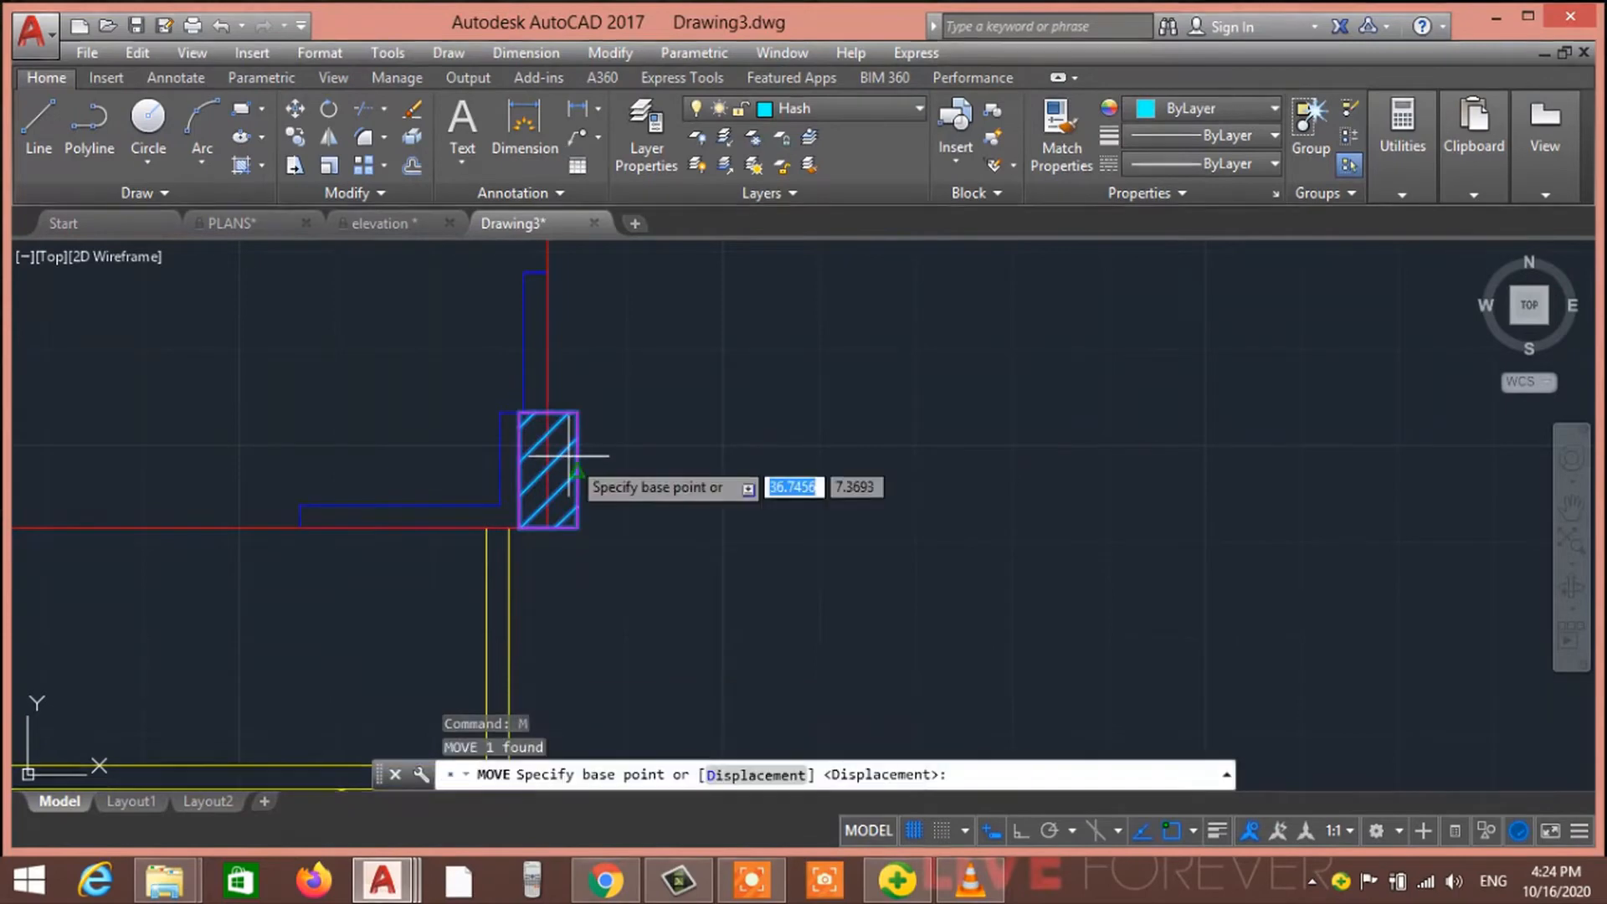
left_click(577, 528)
left_click(550, 525)
key("Escape")
key("Escape")
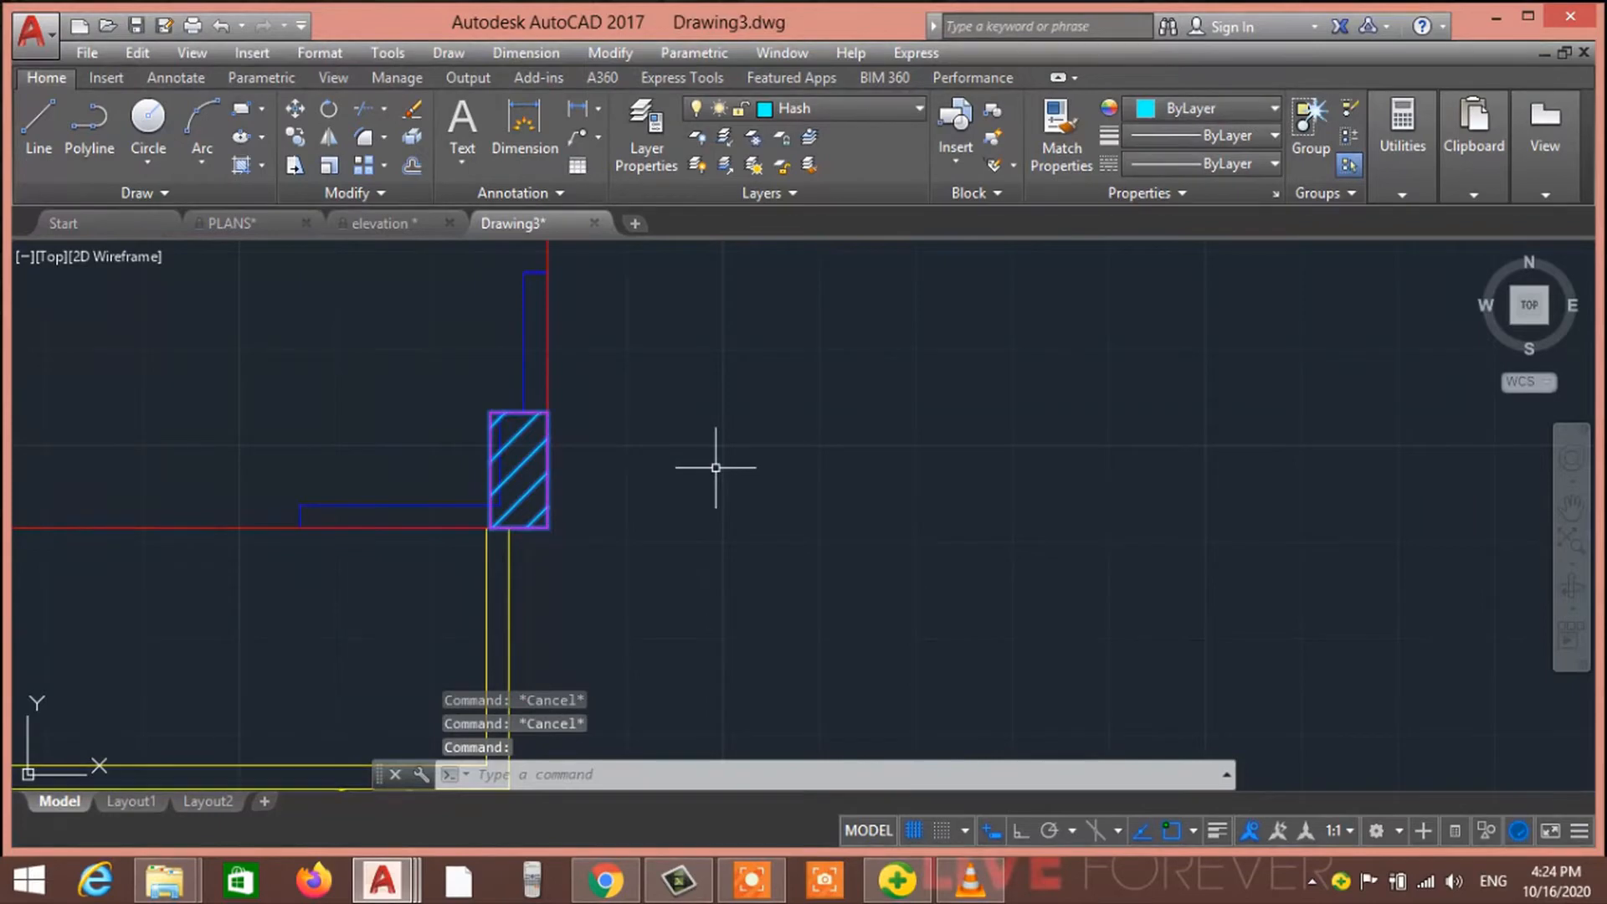
Copy the corner column by its bottom-edge midpoint along the lower outline to the first inner wall junction on its left
type("co")
key("Return")
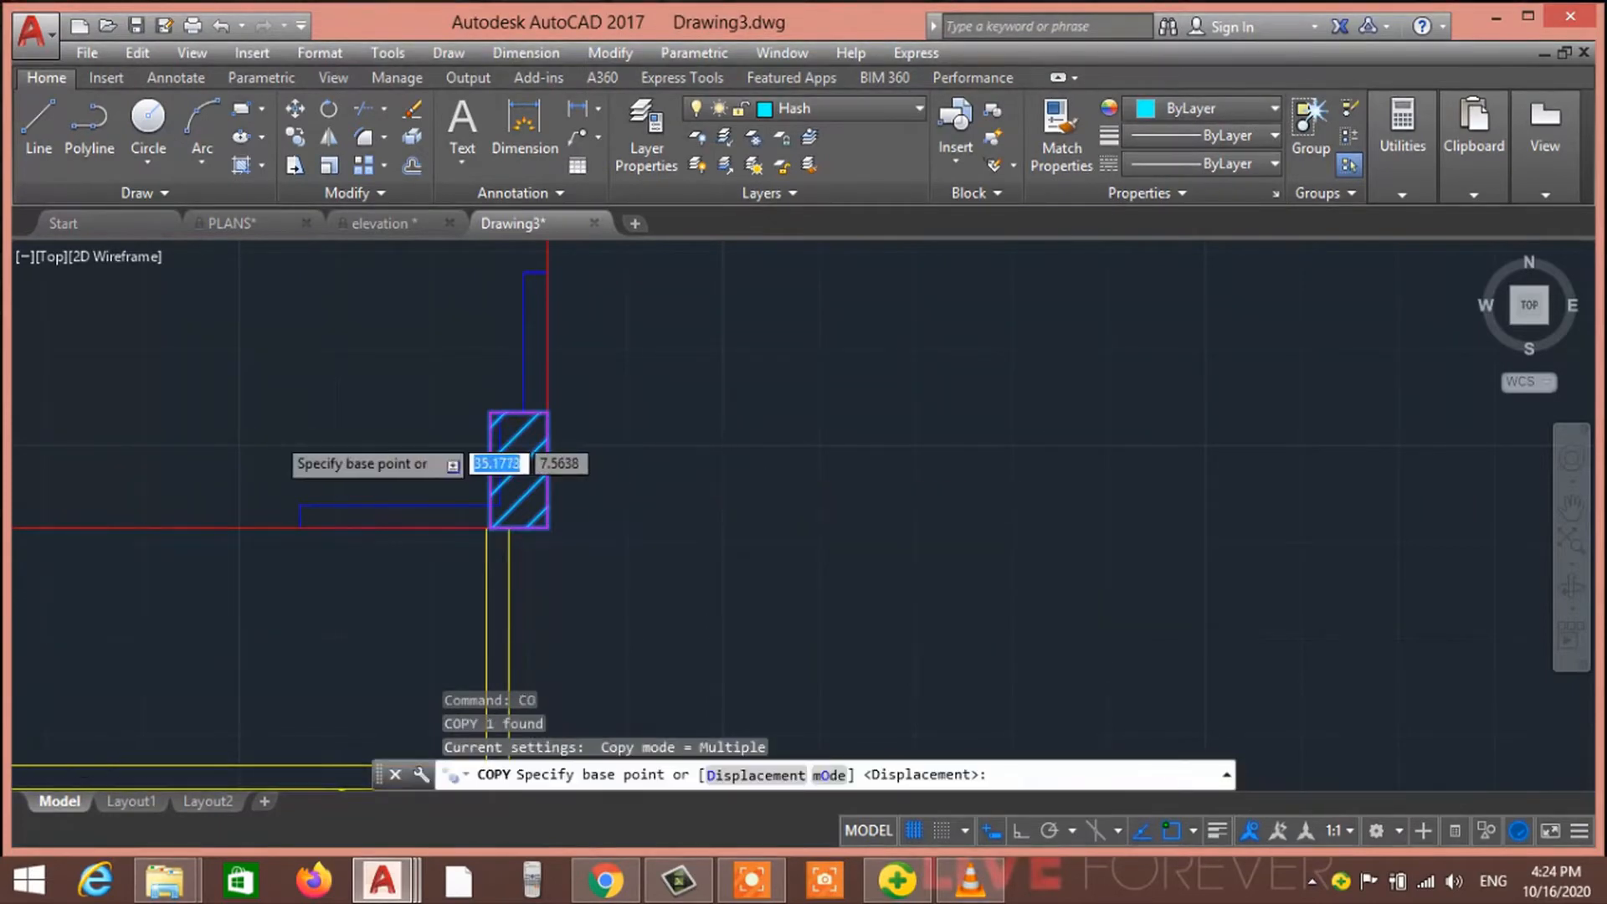
scroll(271, 431, "down", 4)
middle_click_drag(352, 510, 557, 589)
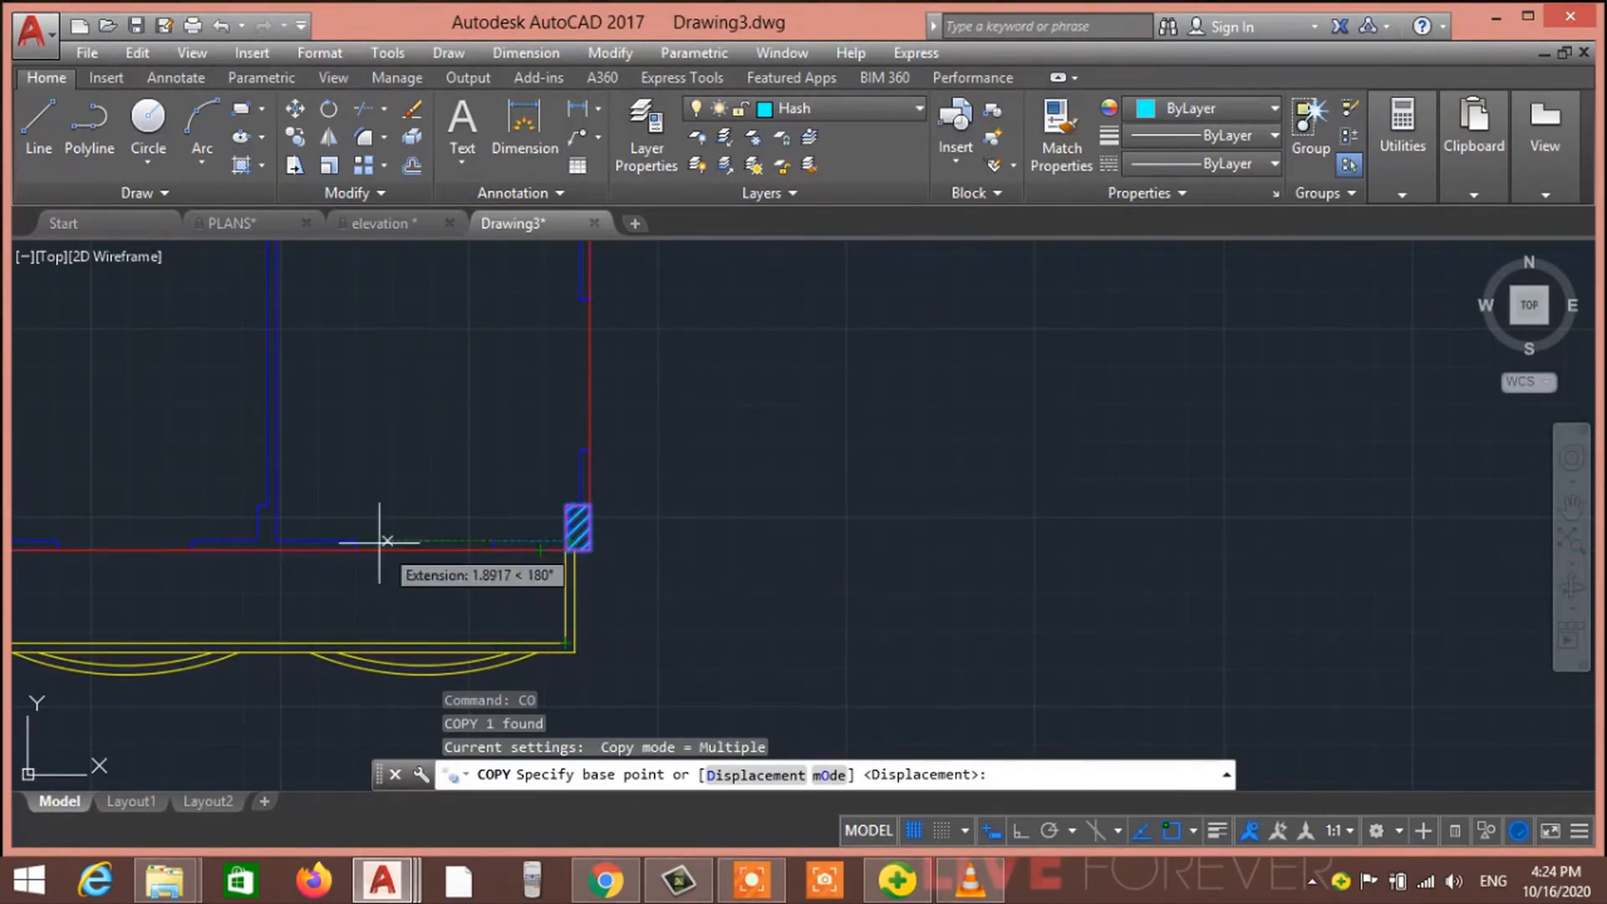
scroll(577, 550, "up", 5)
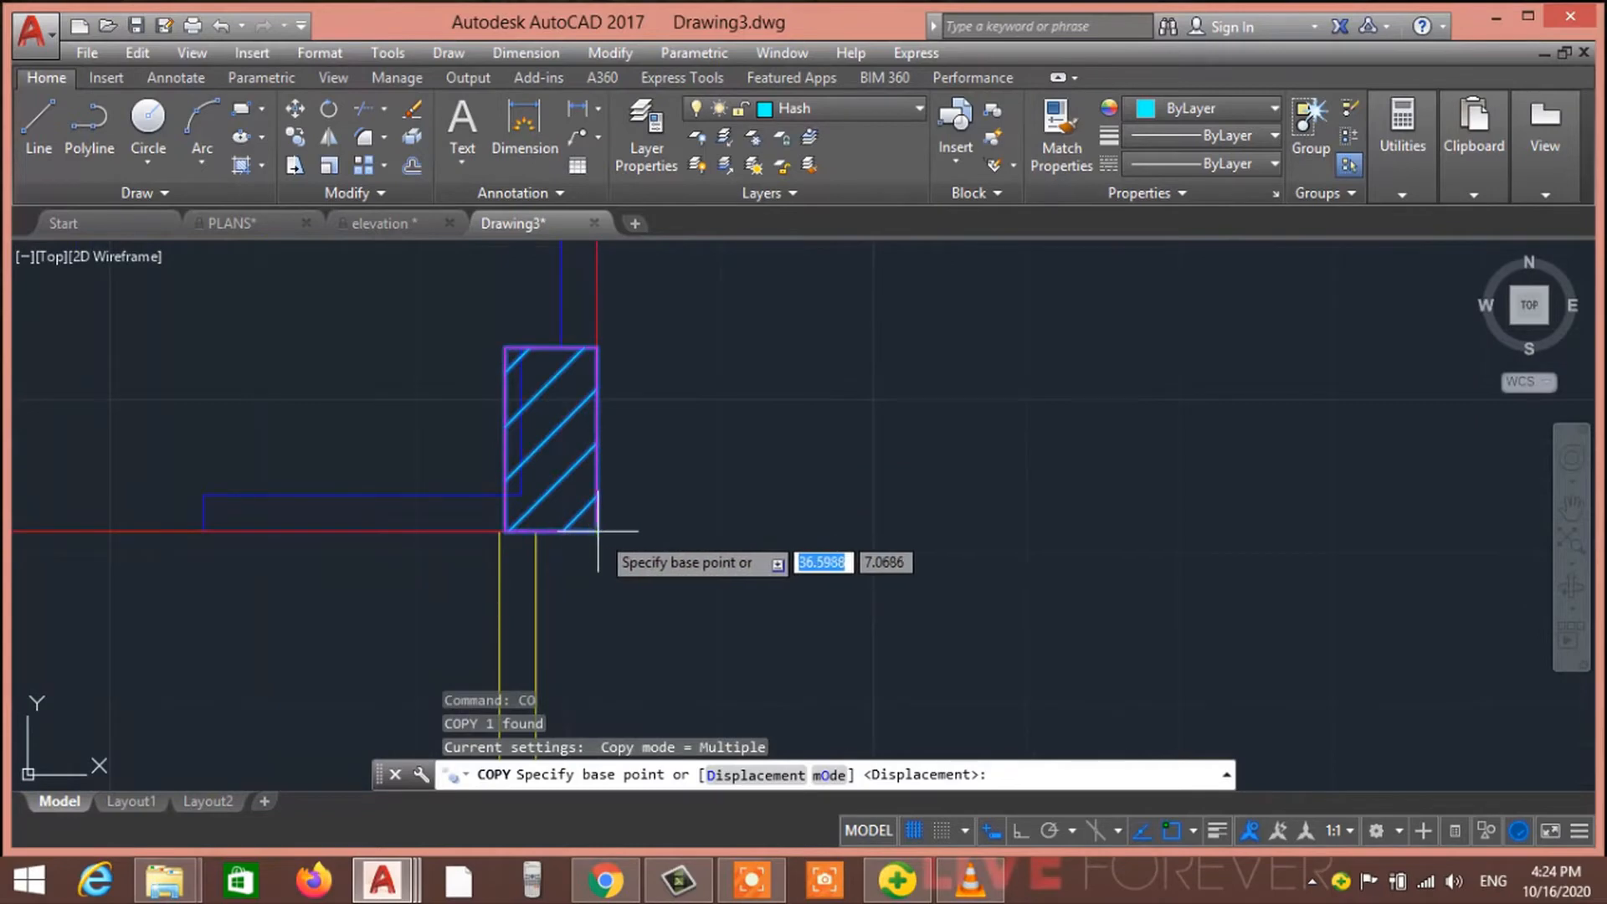
left_click(552, 532)
scroll(283, 544, "down", 2)
middle_click_drag(293, 544, 910, 503)
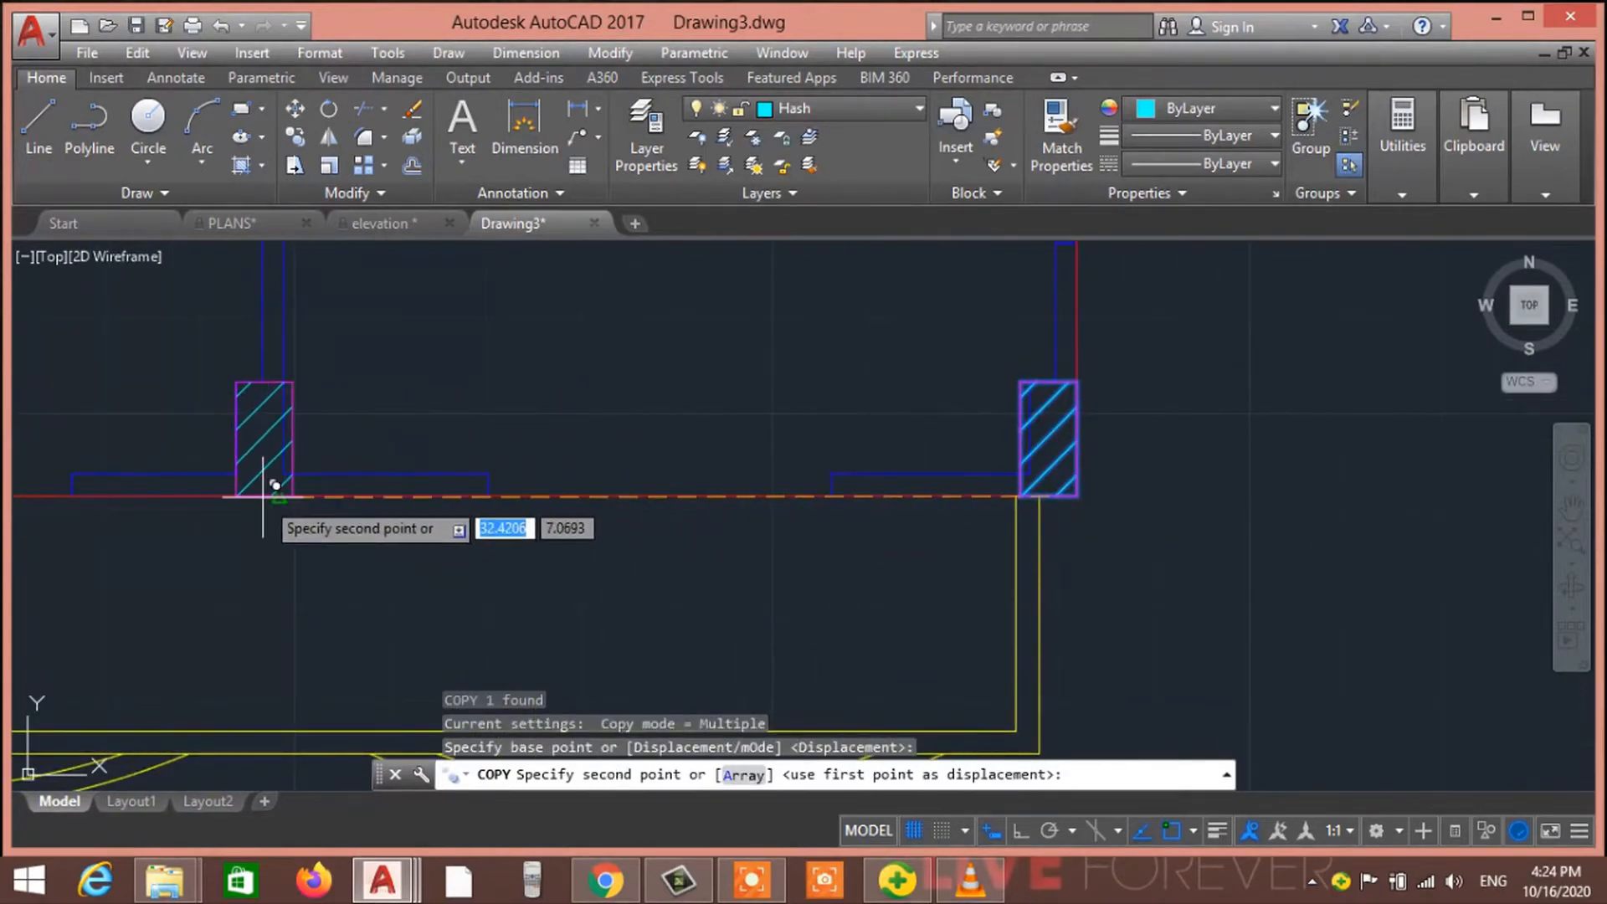
scroll(276, 502, "down", 2)
scroll(276, 503, "up", 4)
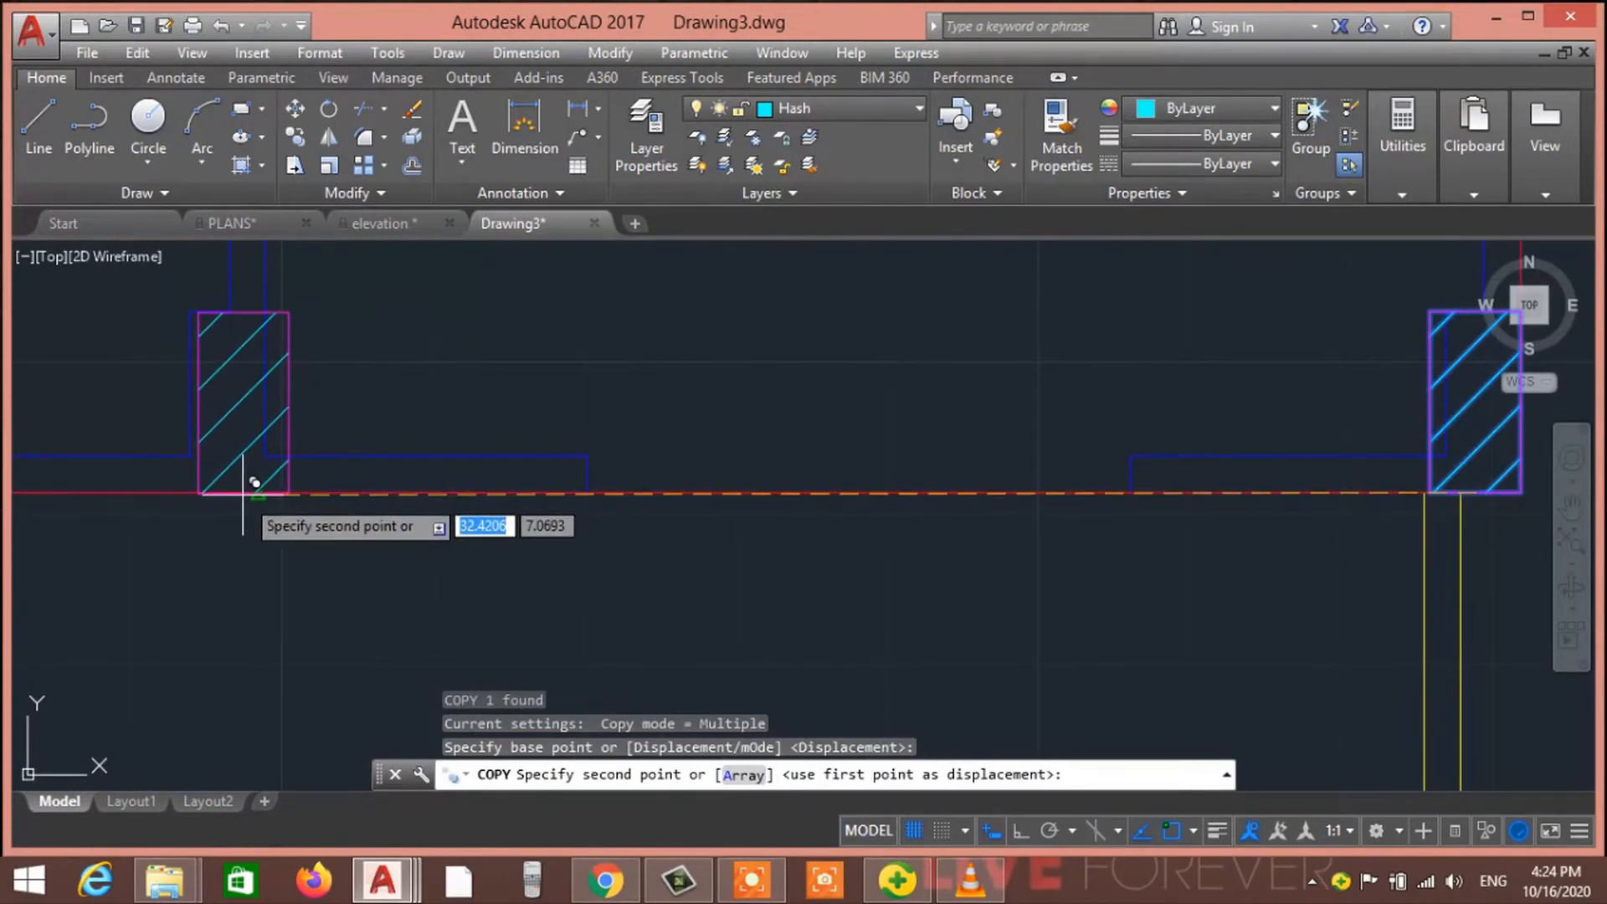
left_click(255, 483)
Place another column copy on the lower outline at the inner wall junction left of the central wall
scroll(315, 506, "down", 6)
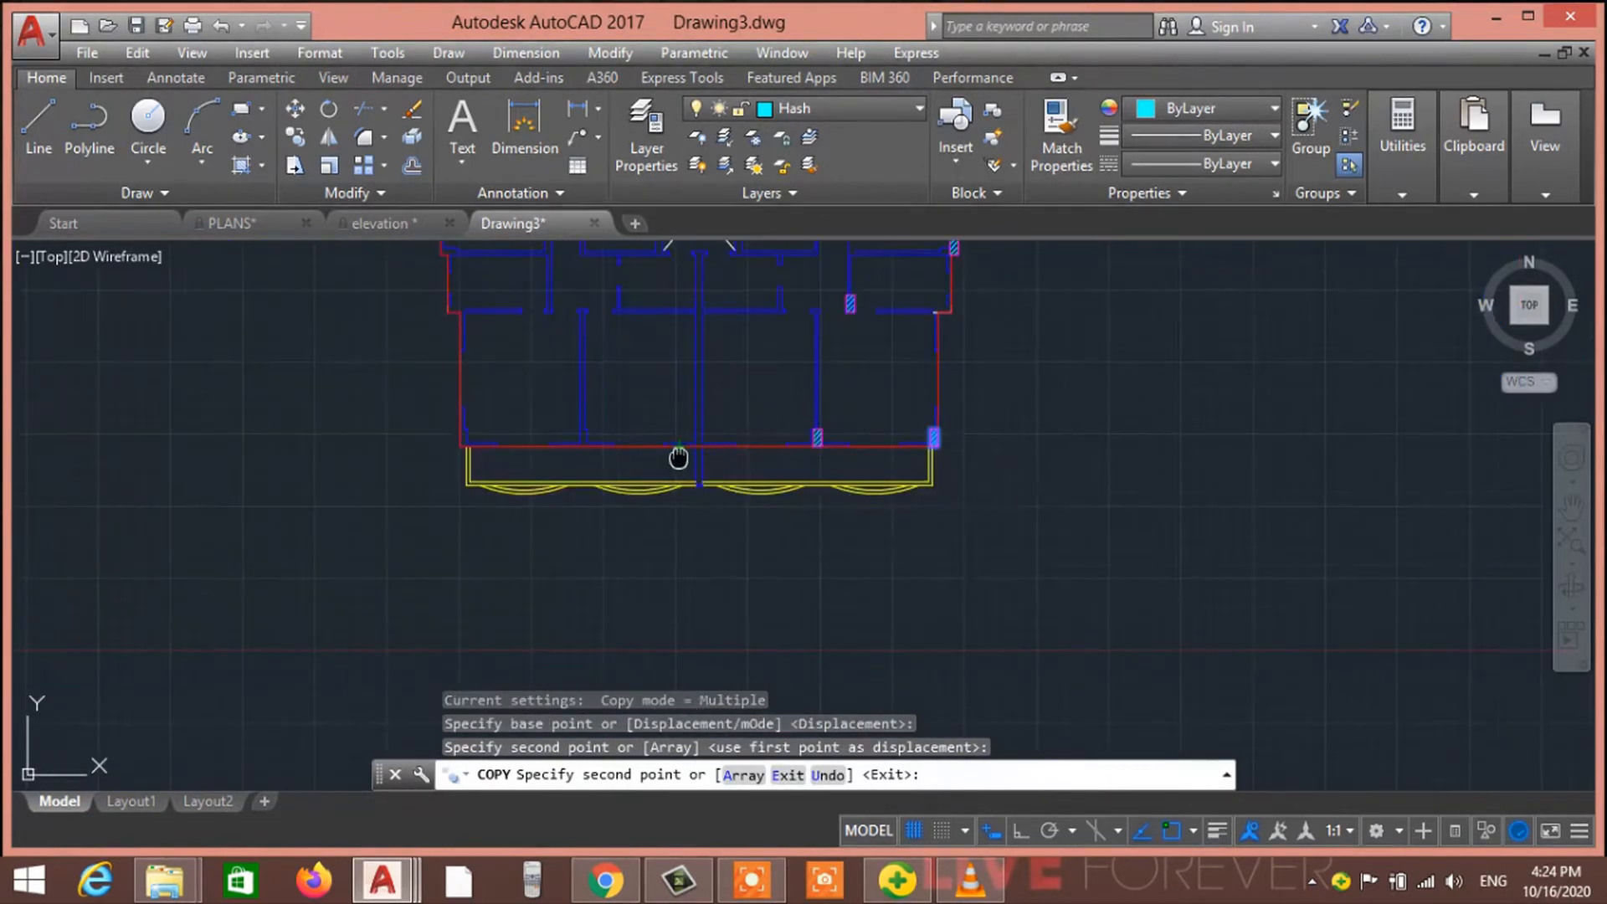
scroll(690, 508, "up", 8)
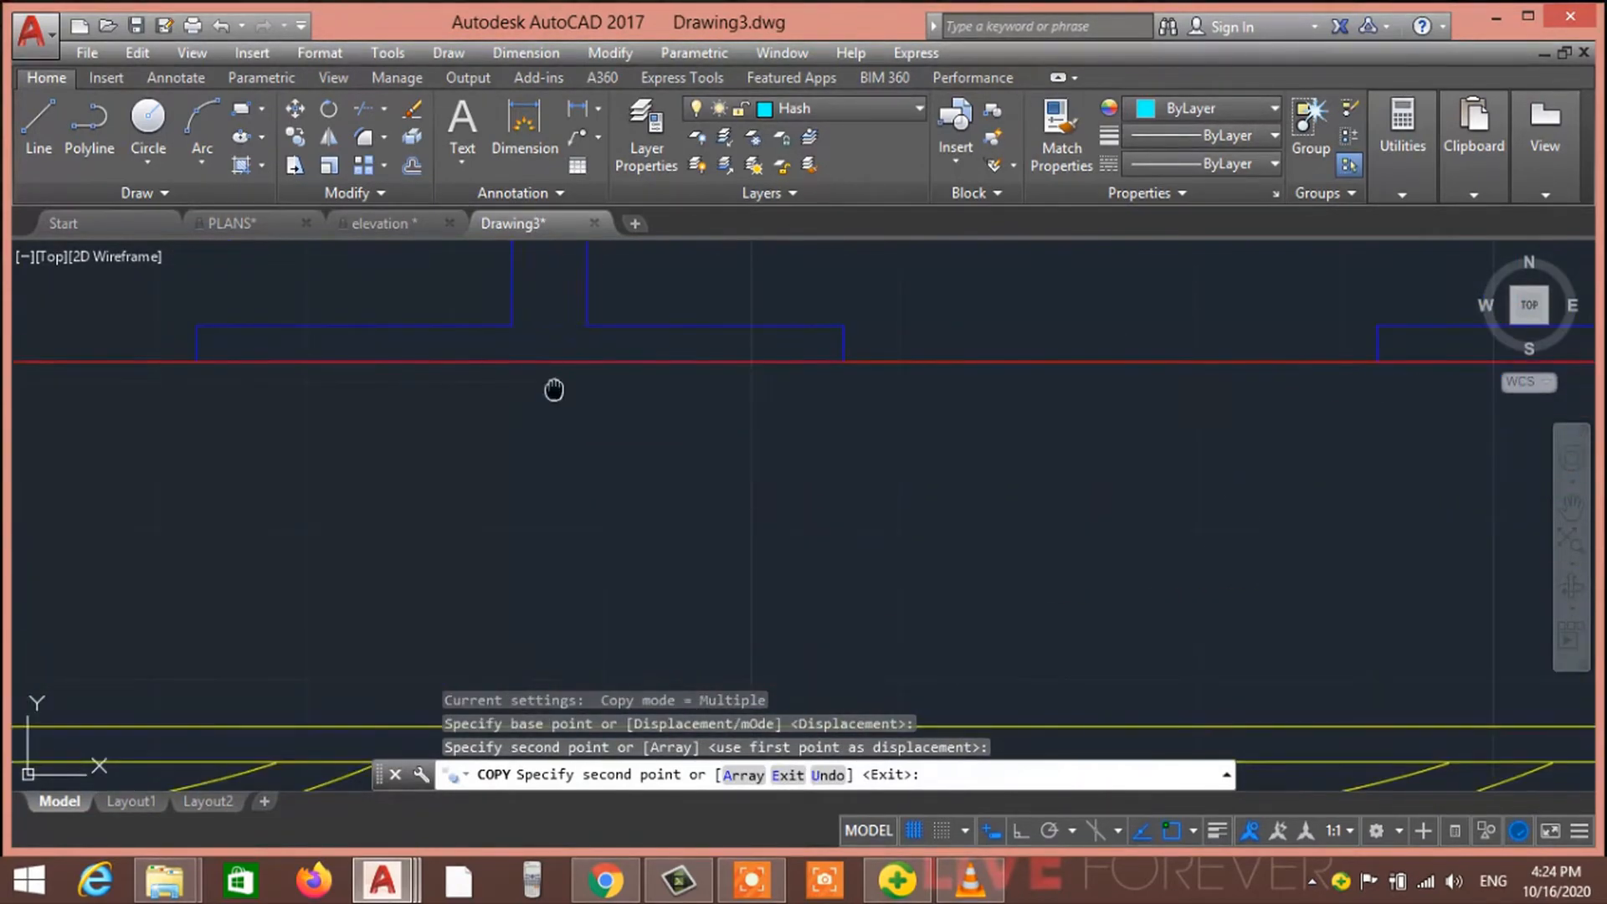
middle_click_drag(552, 388, 561, 644)
scroll(569, 643, "up", 4)
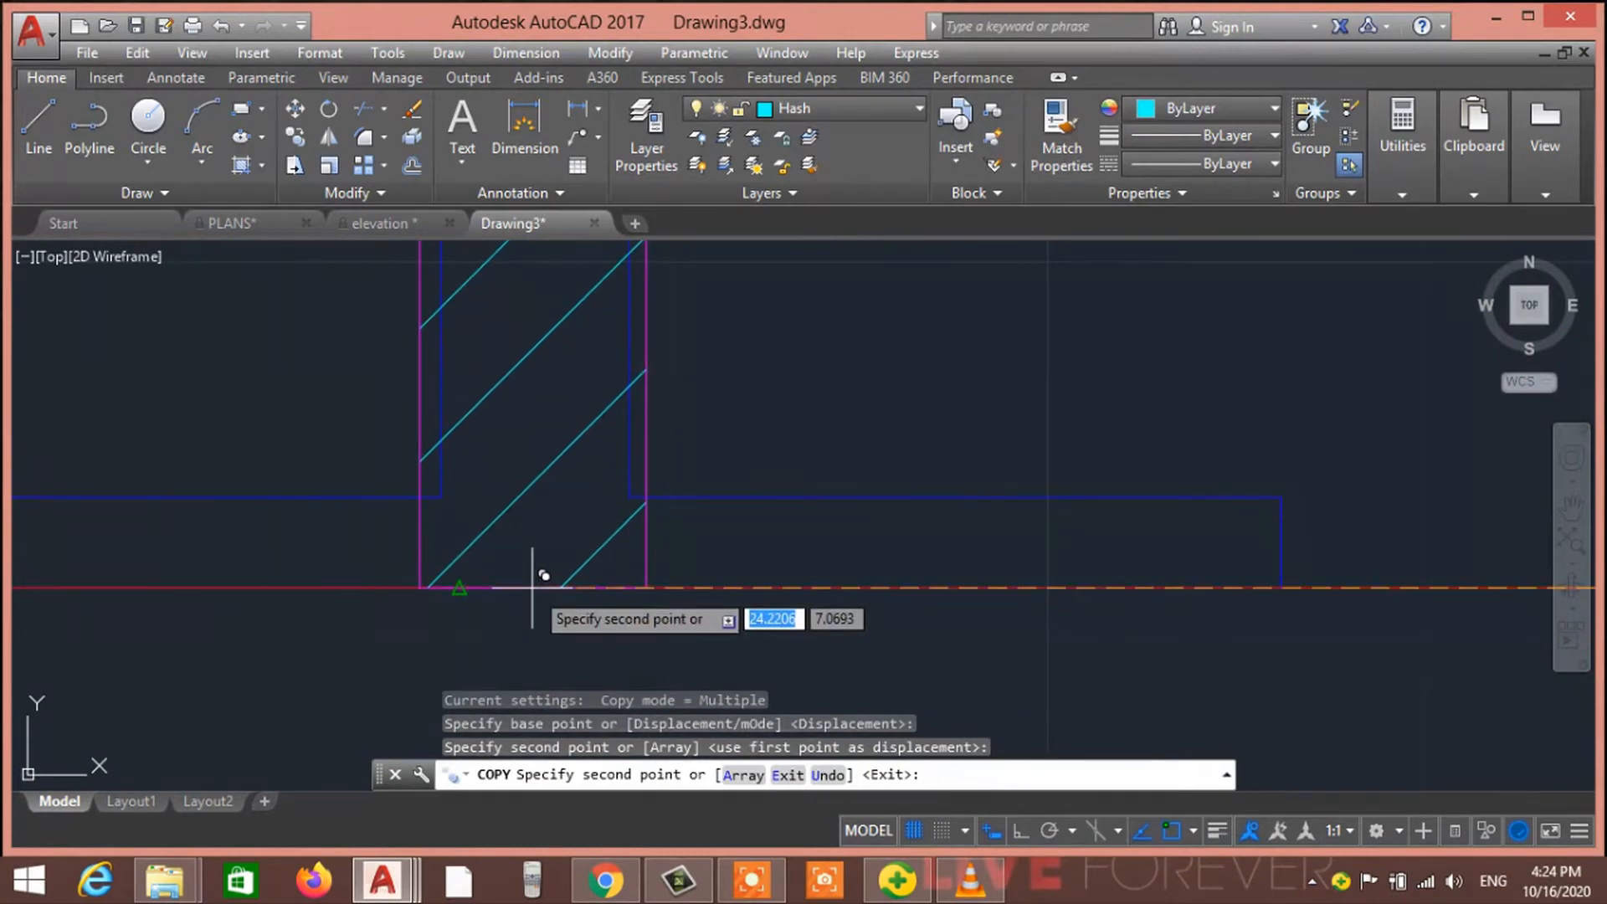
left_click(533, 589)
Place a final column copy at the lower-left corner of the red outline and end the copying
scroll(533, 587, "down", 8)
middle_click_drag(549, 586, 944, 541)
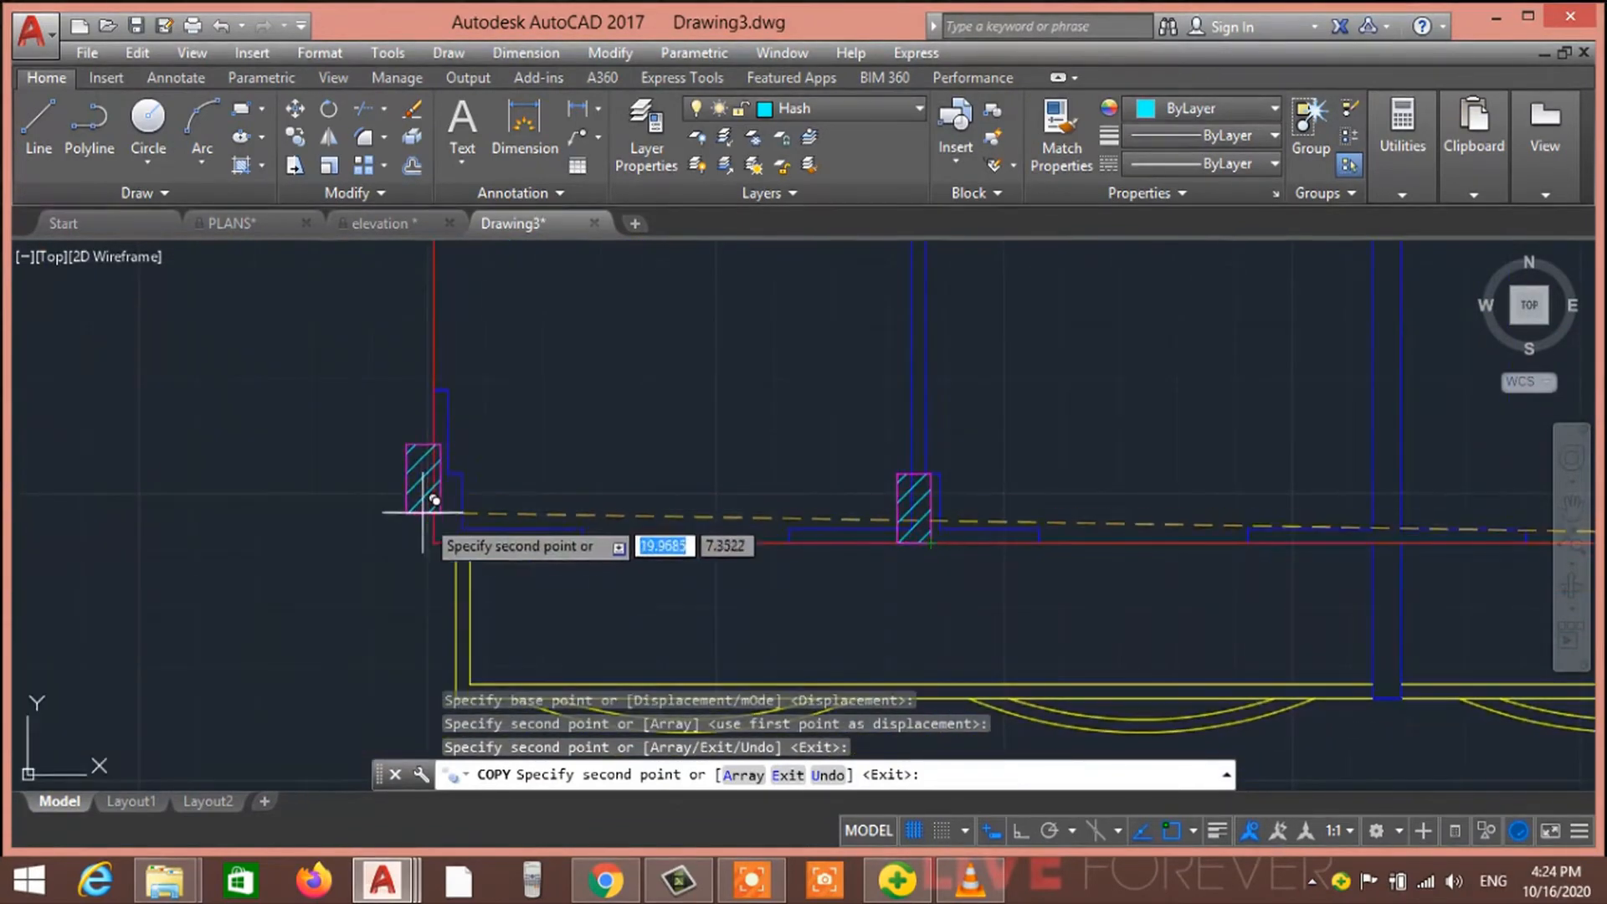
scroll(426, 516, "up", 4)
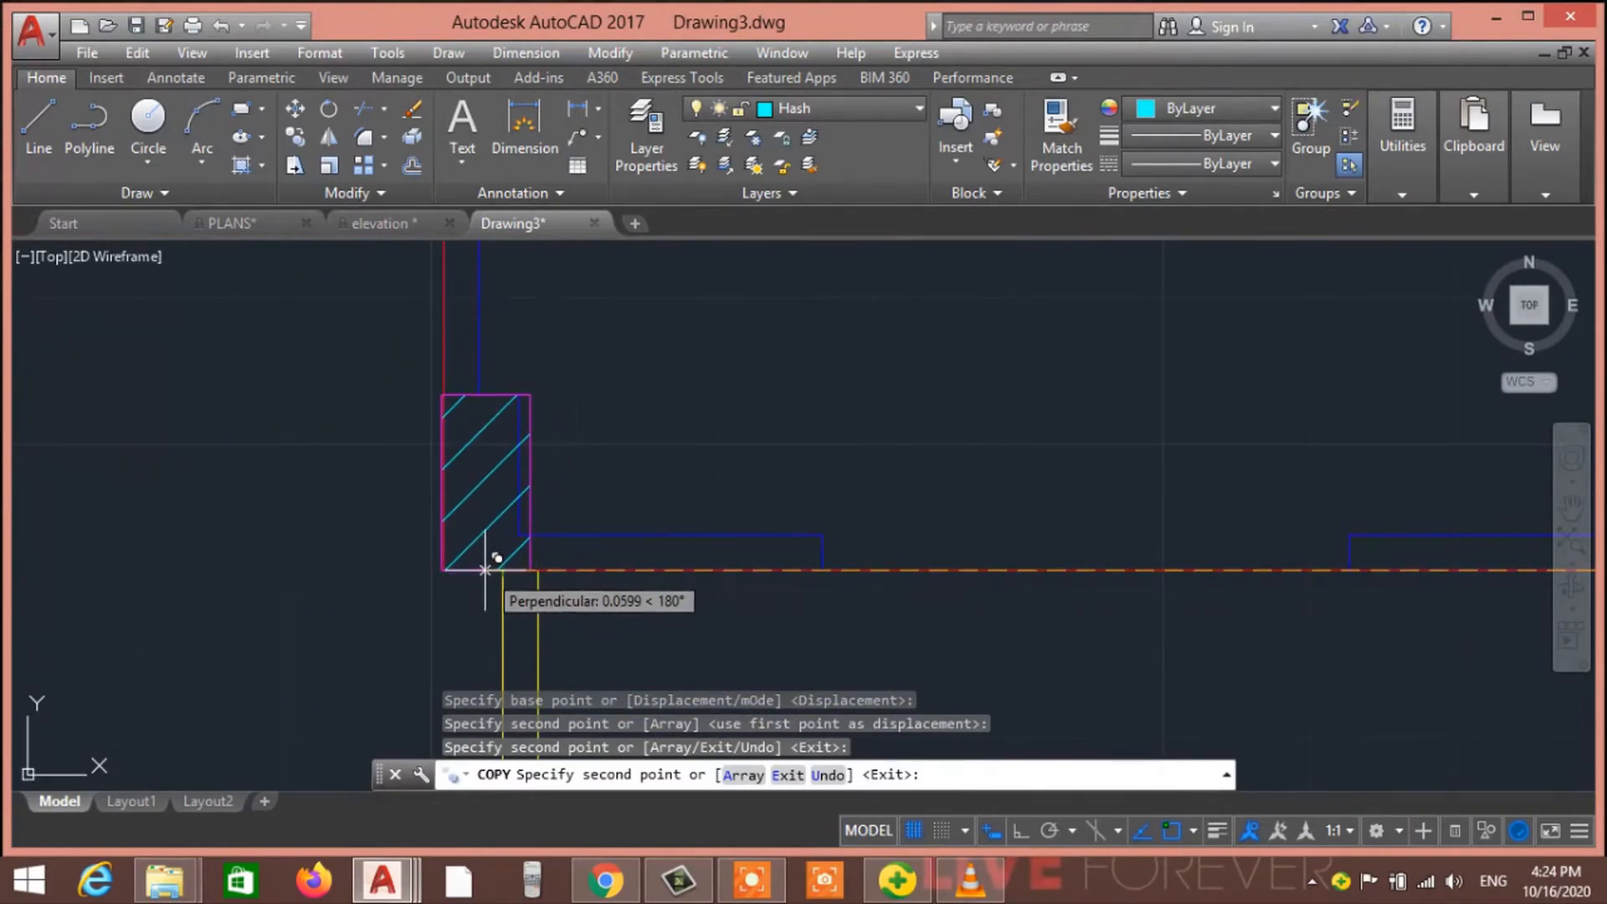
key("Escape")
scroll(925, 512, "down", 6)
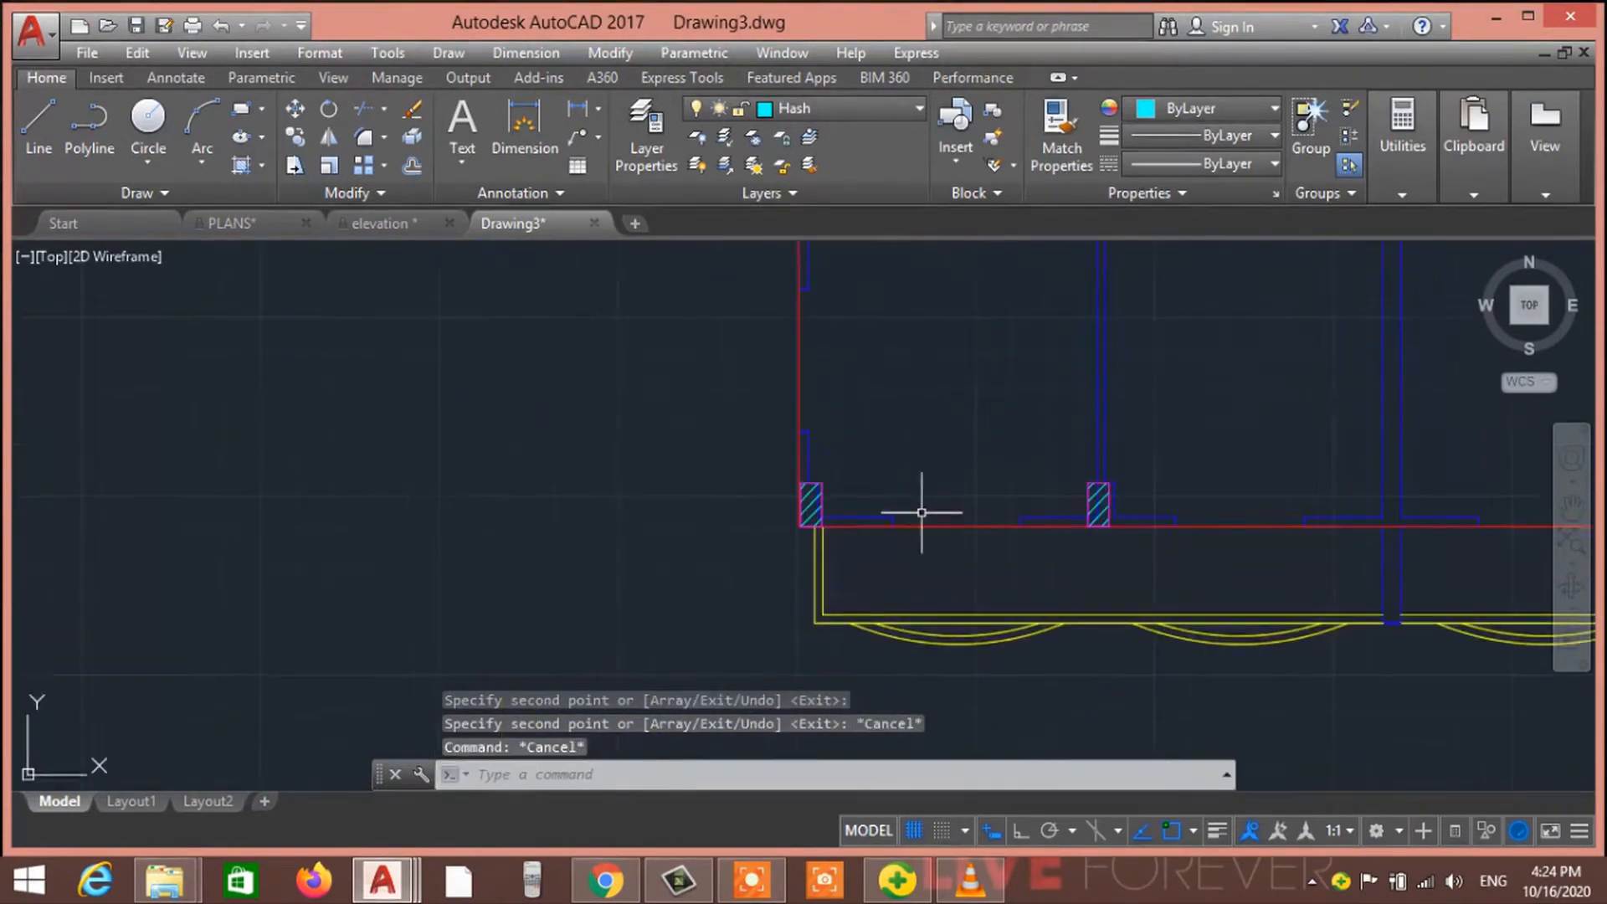
Select the hatched column near the upper-right corner of the building outline
mouse_move(968, 504)
middle_mouse_down()
mouse_move(838, 549)
mouse_move(844, 596)
middle_mouse_up()
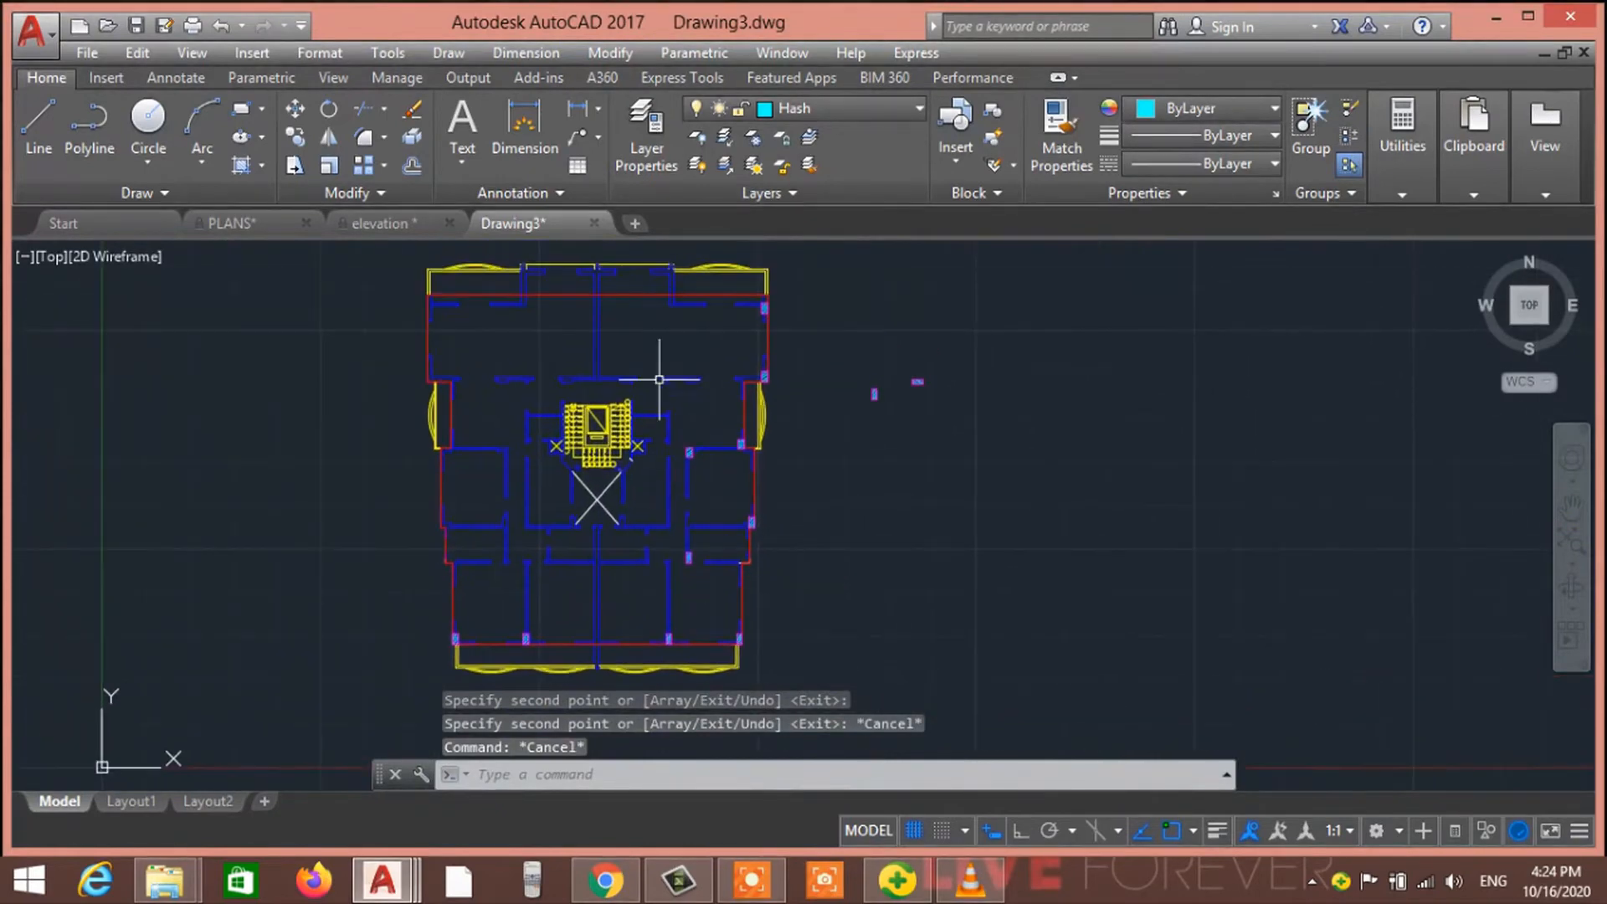
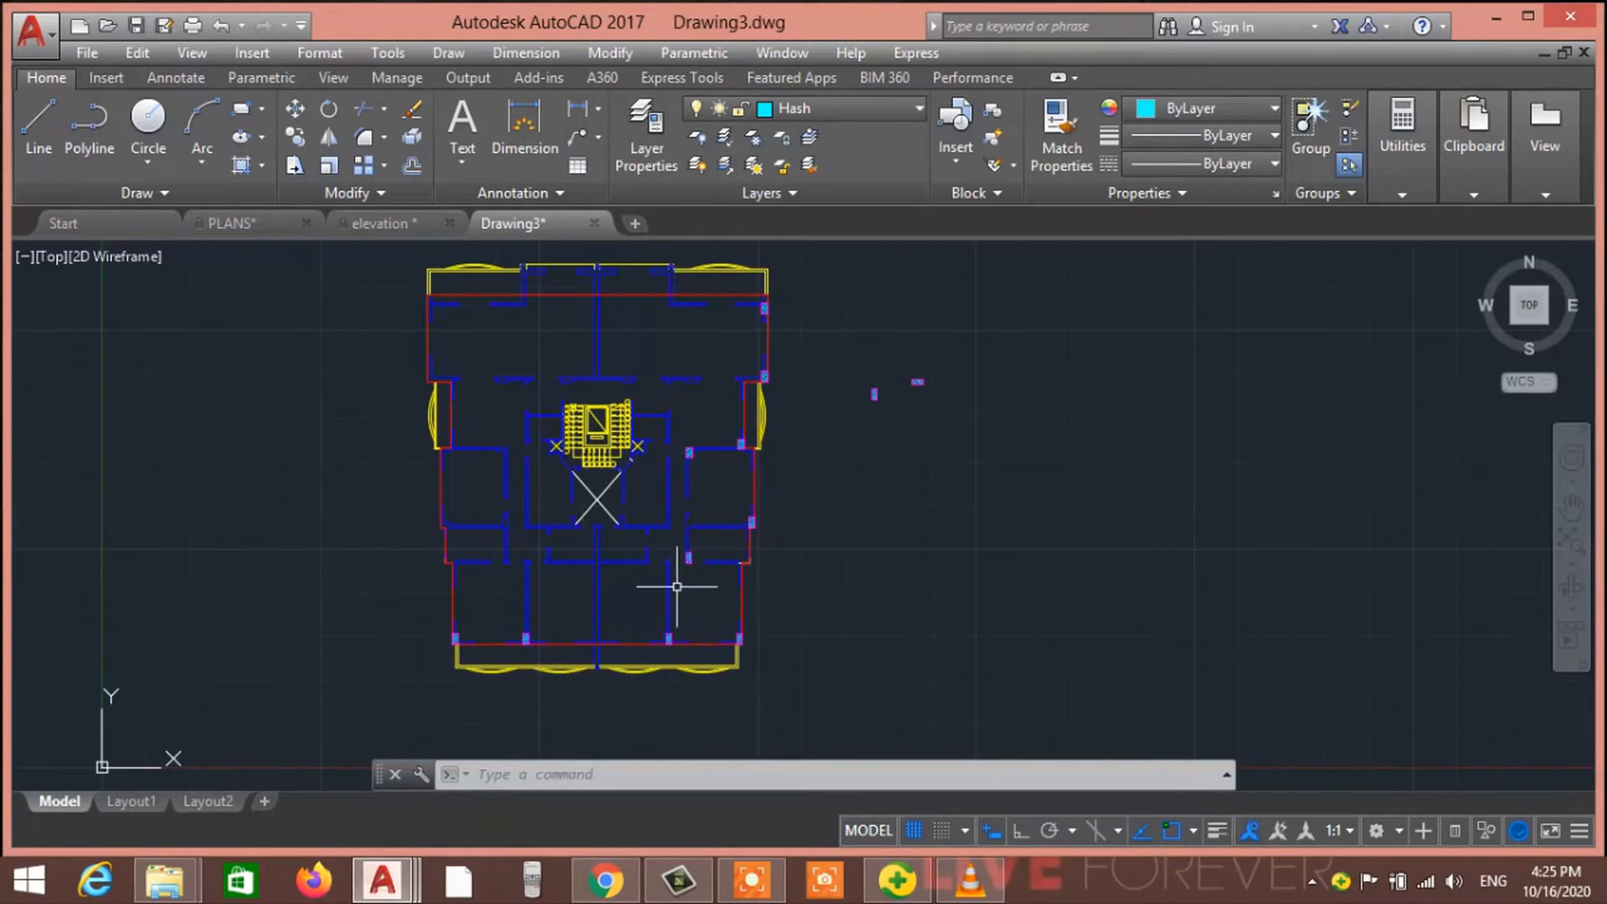
mouse_move(684, 481)
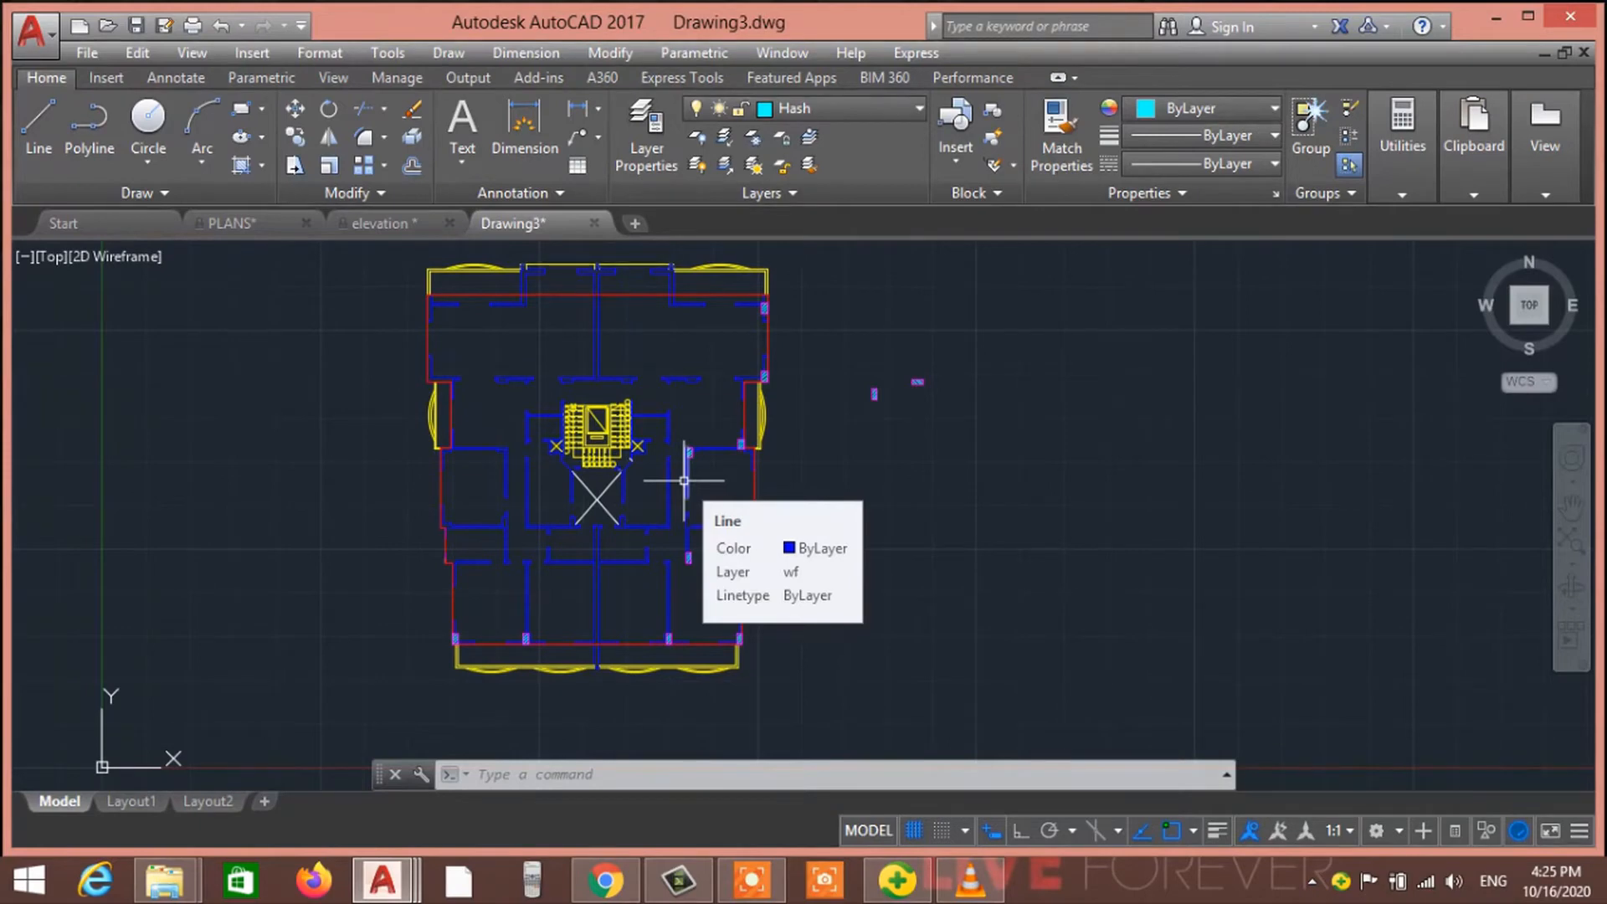
scroll(679, 348, "up", 10)
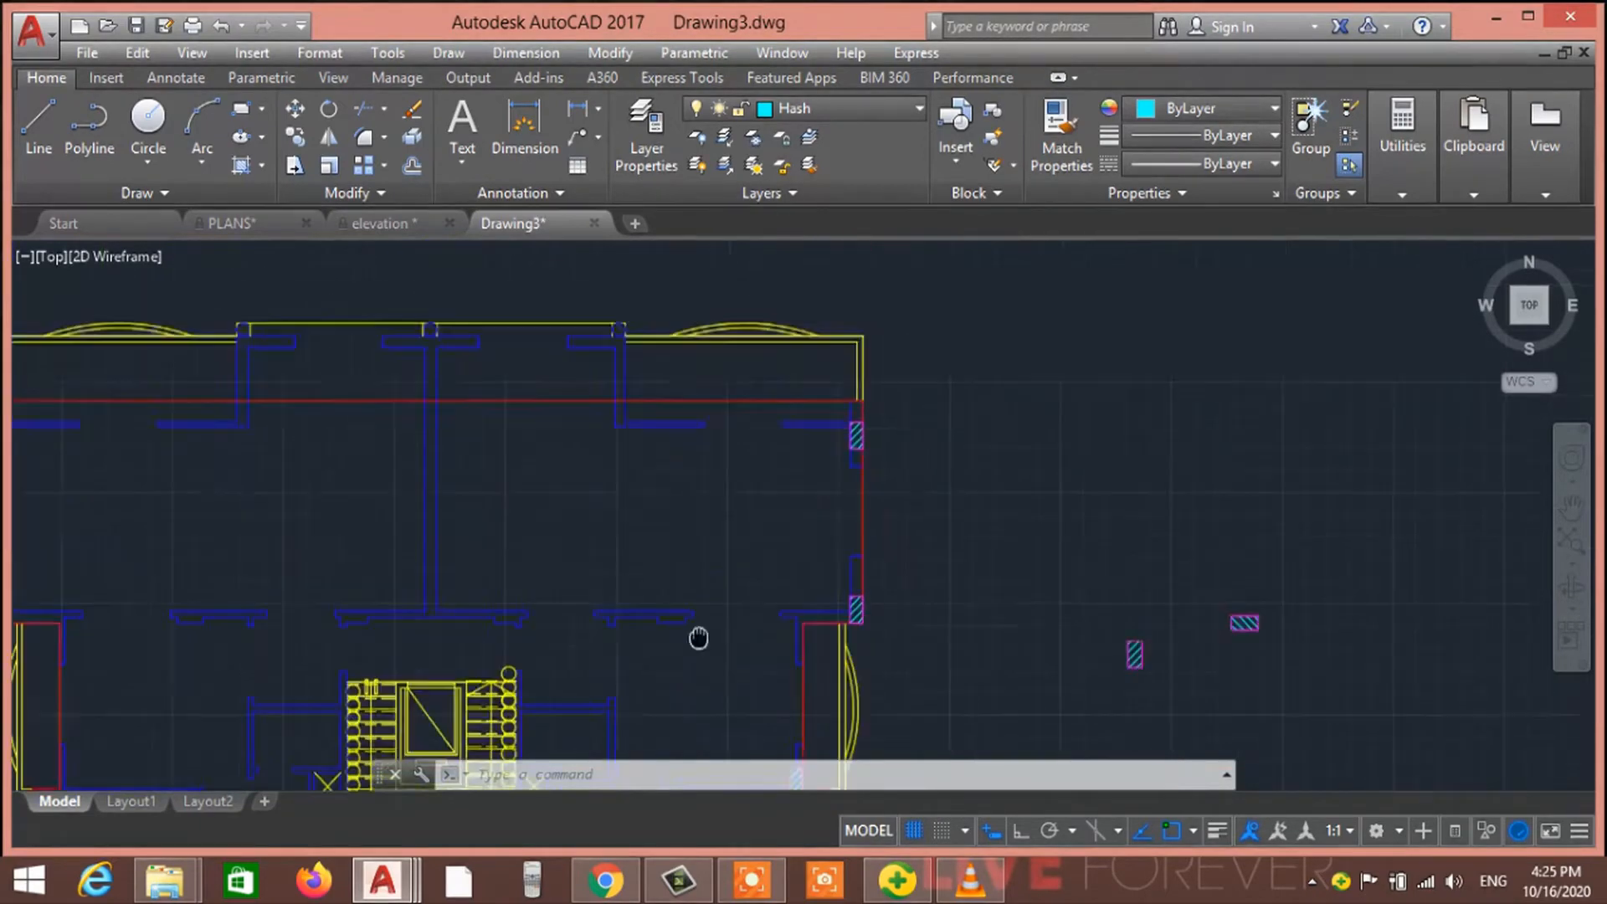
scroll(886, 528, "up", 2)
left_click(969, 599)
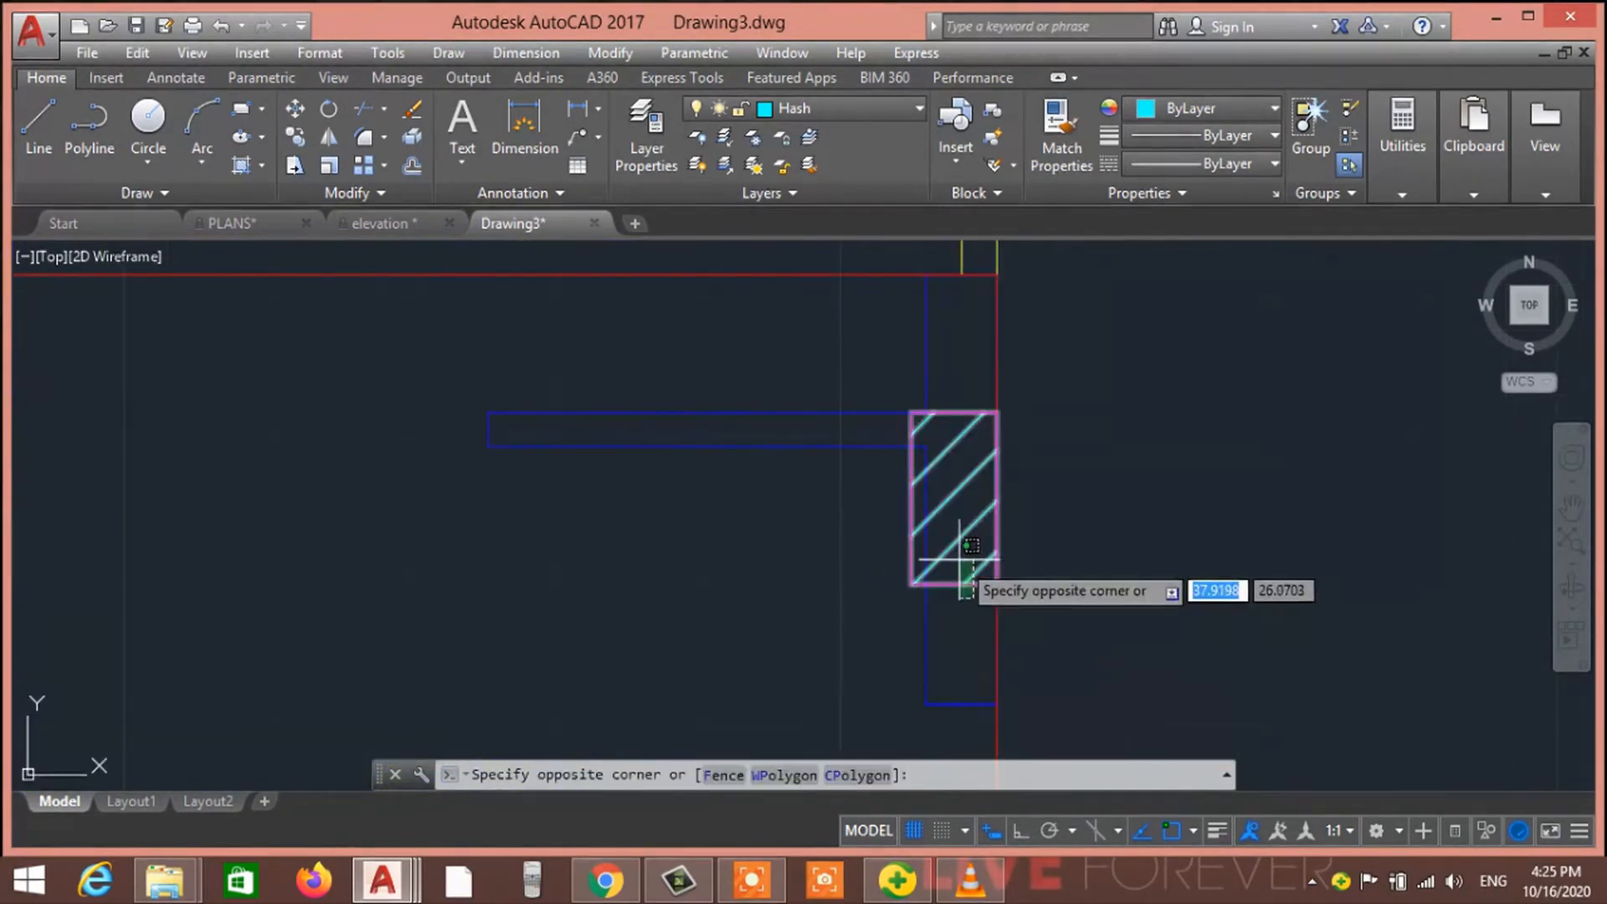
Copy the hatched column at the upper-right corner by its top-edge midpoint to the wall junction at the room's opposite end
left_click(959, 552)
type("co")
key("Return")
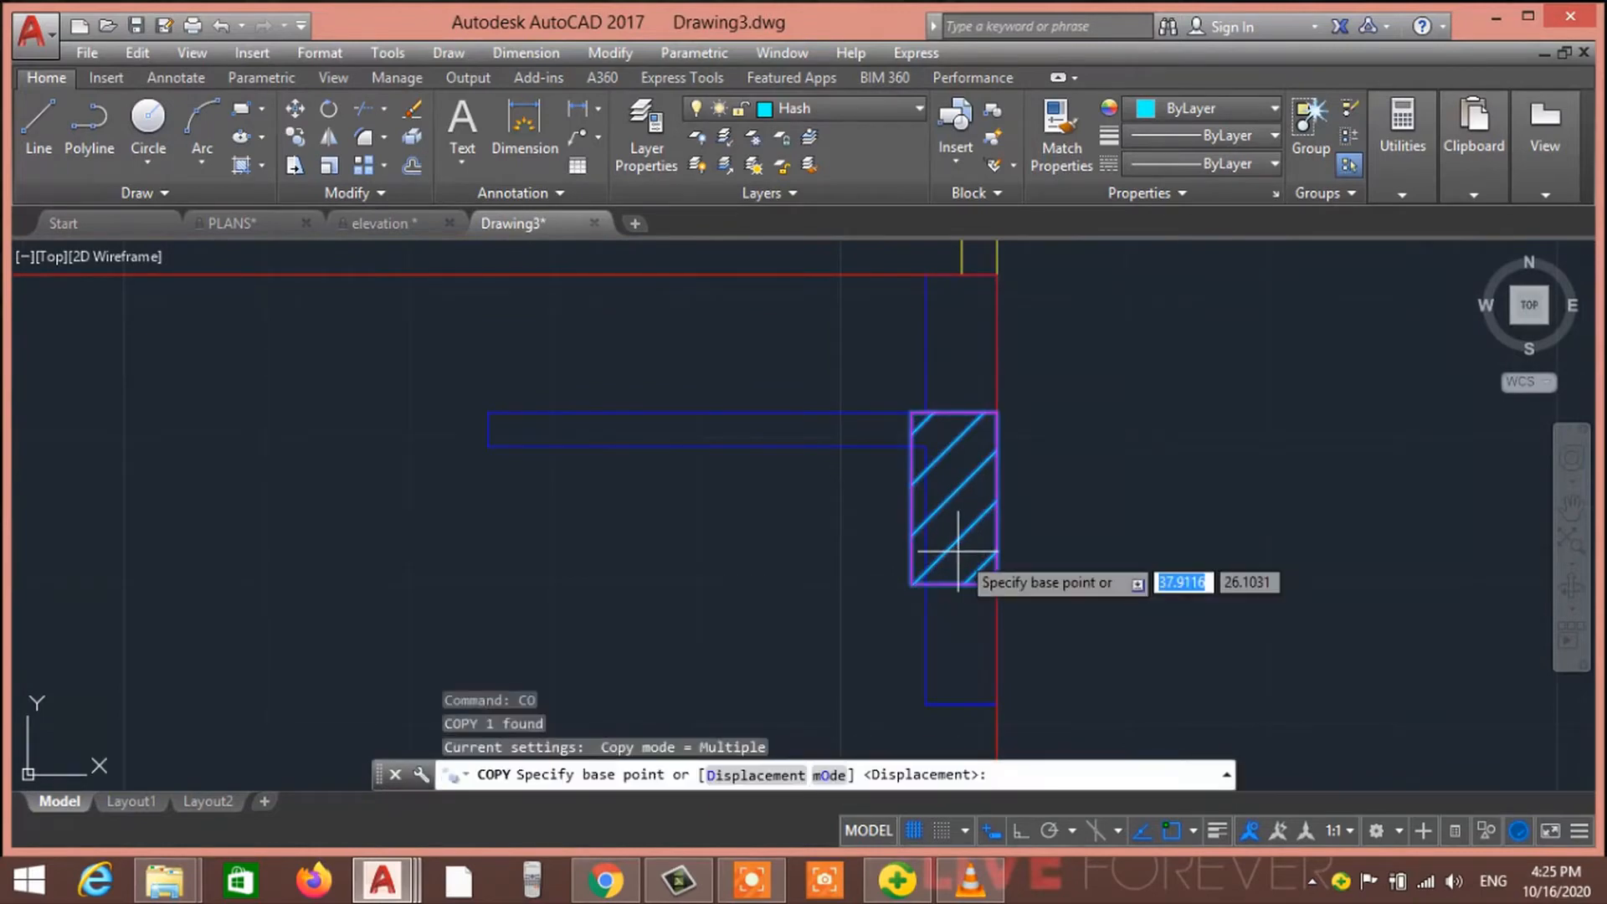
left_click(954, 413)
scroll(572, 463, "down", 6)
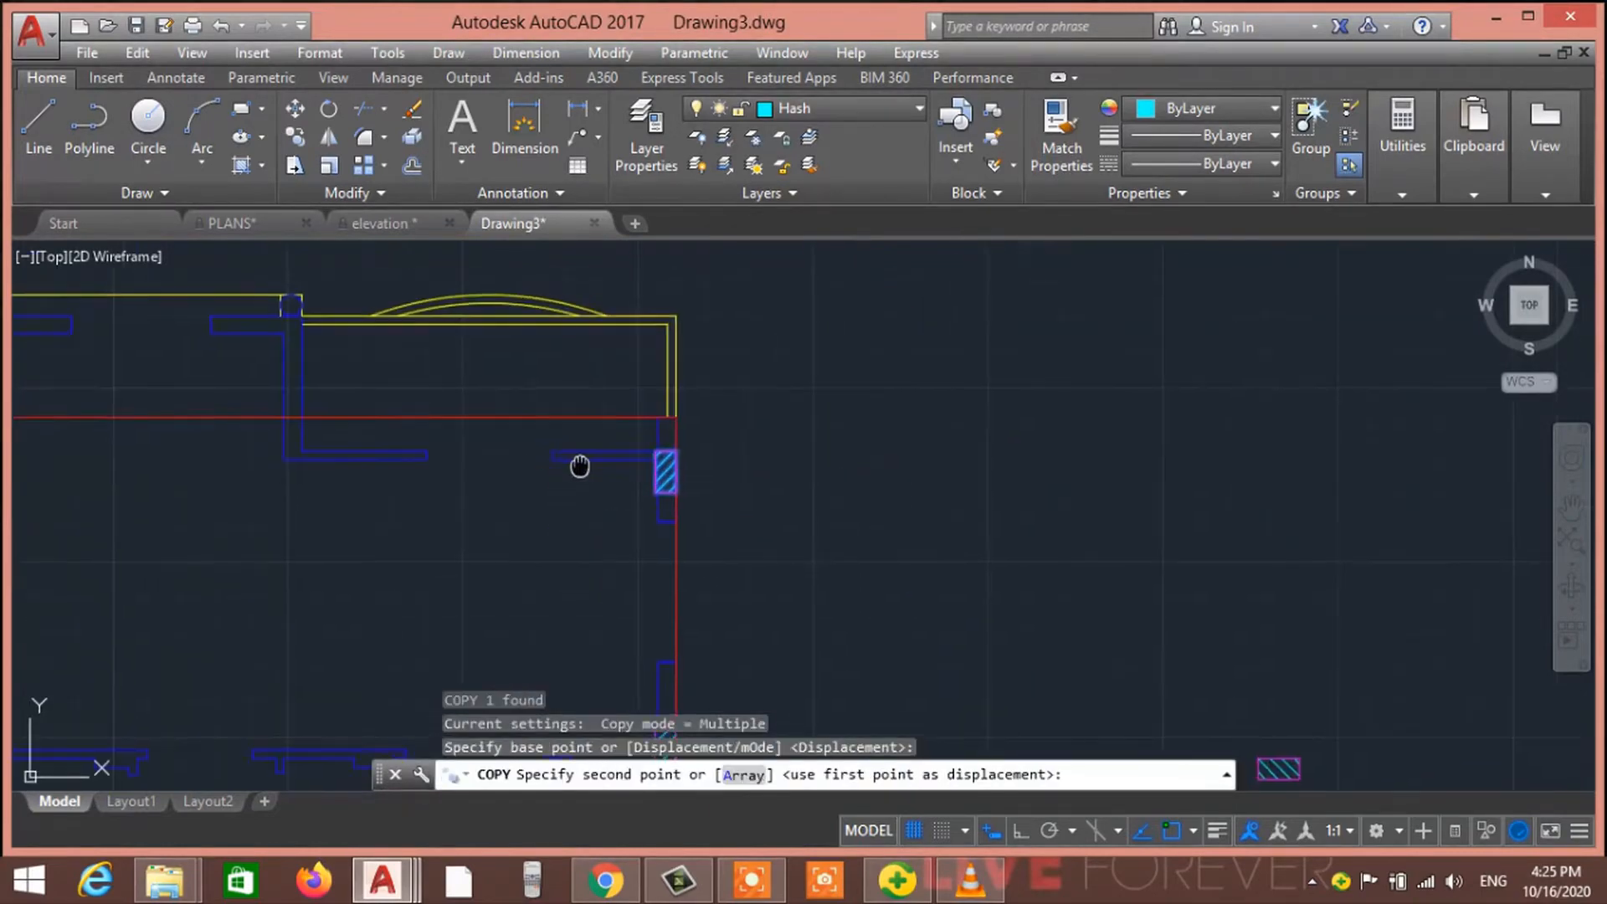
middle_click_drag(581, 466, 776, 488)
scroll(573, 488, "up", 2)
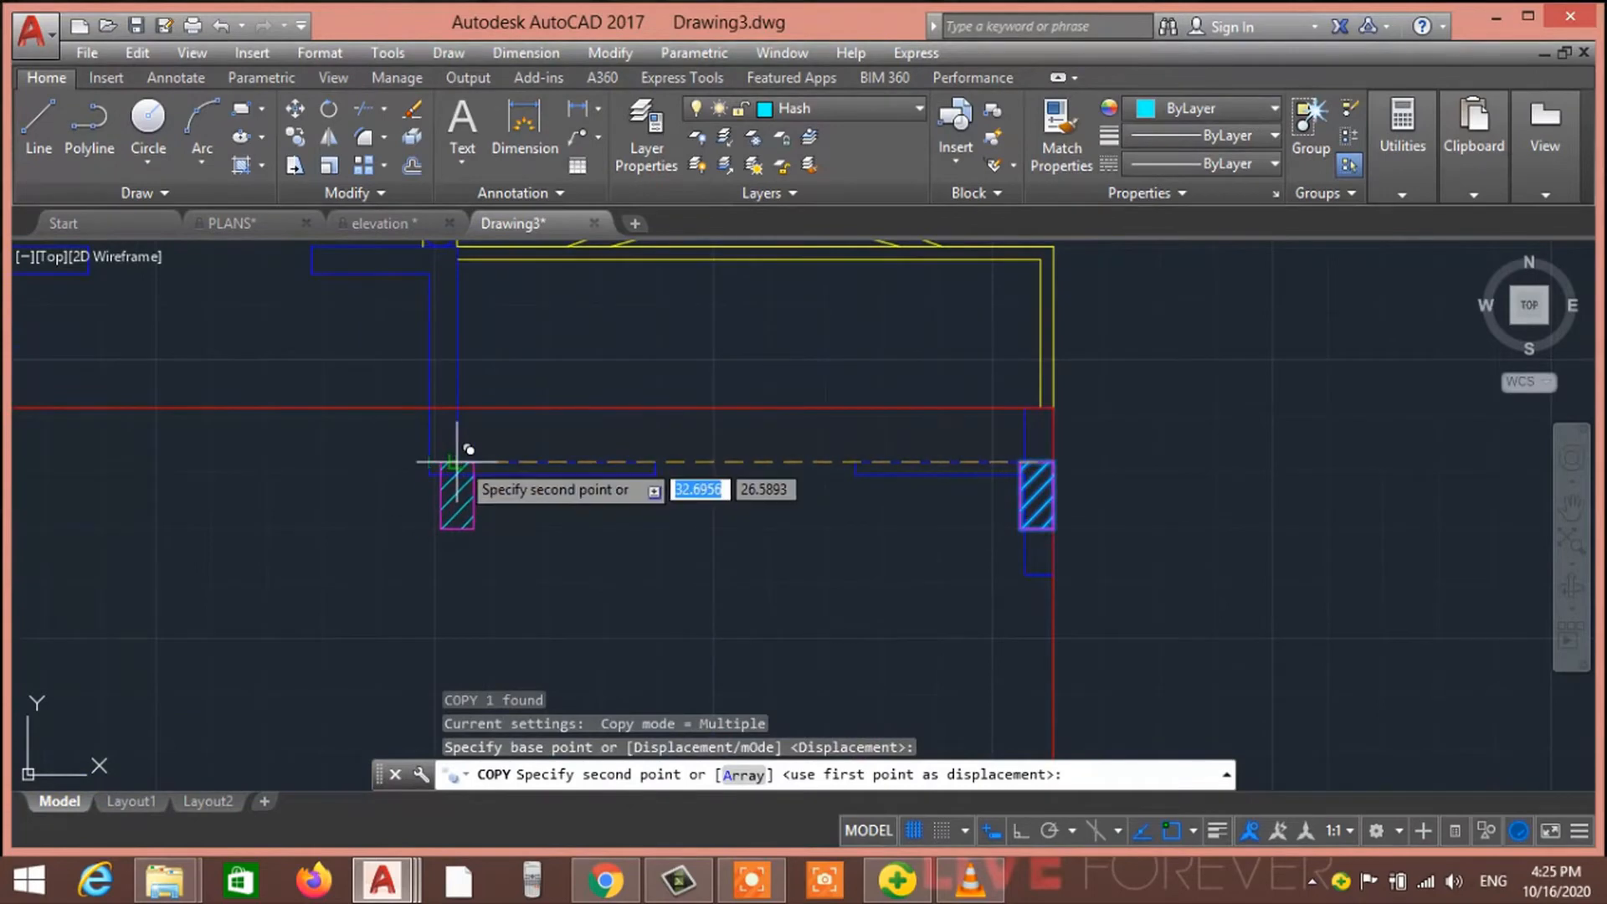
scroll(436, 458, "up", 6)
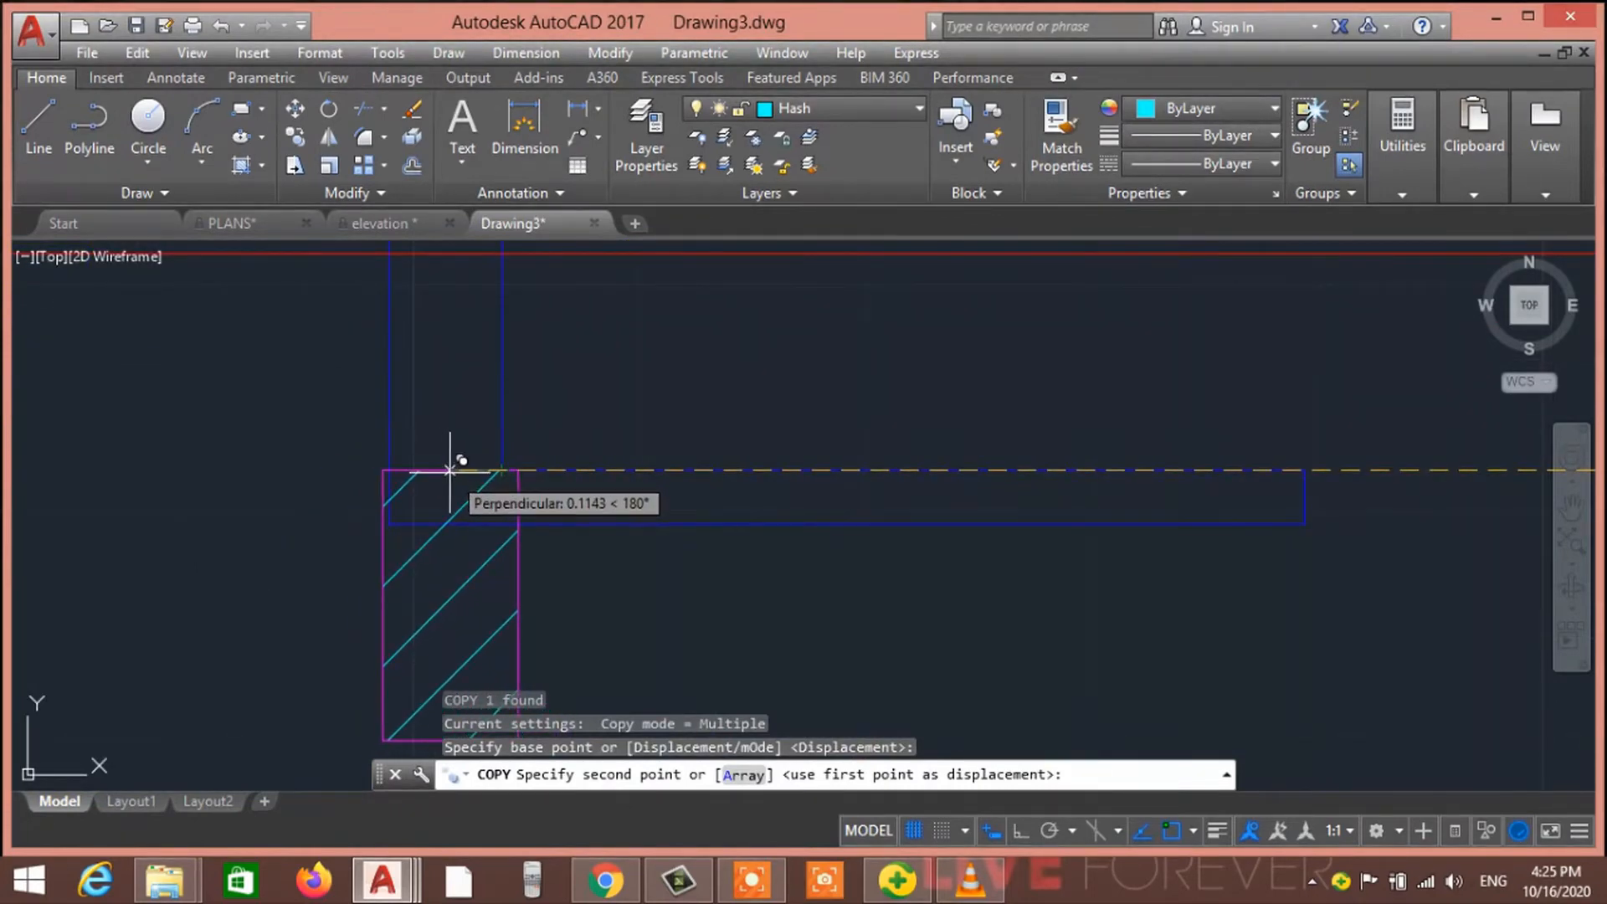
left_click(450, 471)
Place another column copy centred on the plan's central dividing wall, with its top edge on the red outline
scroll(502, 527, "down", 8)
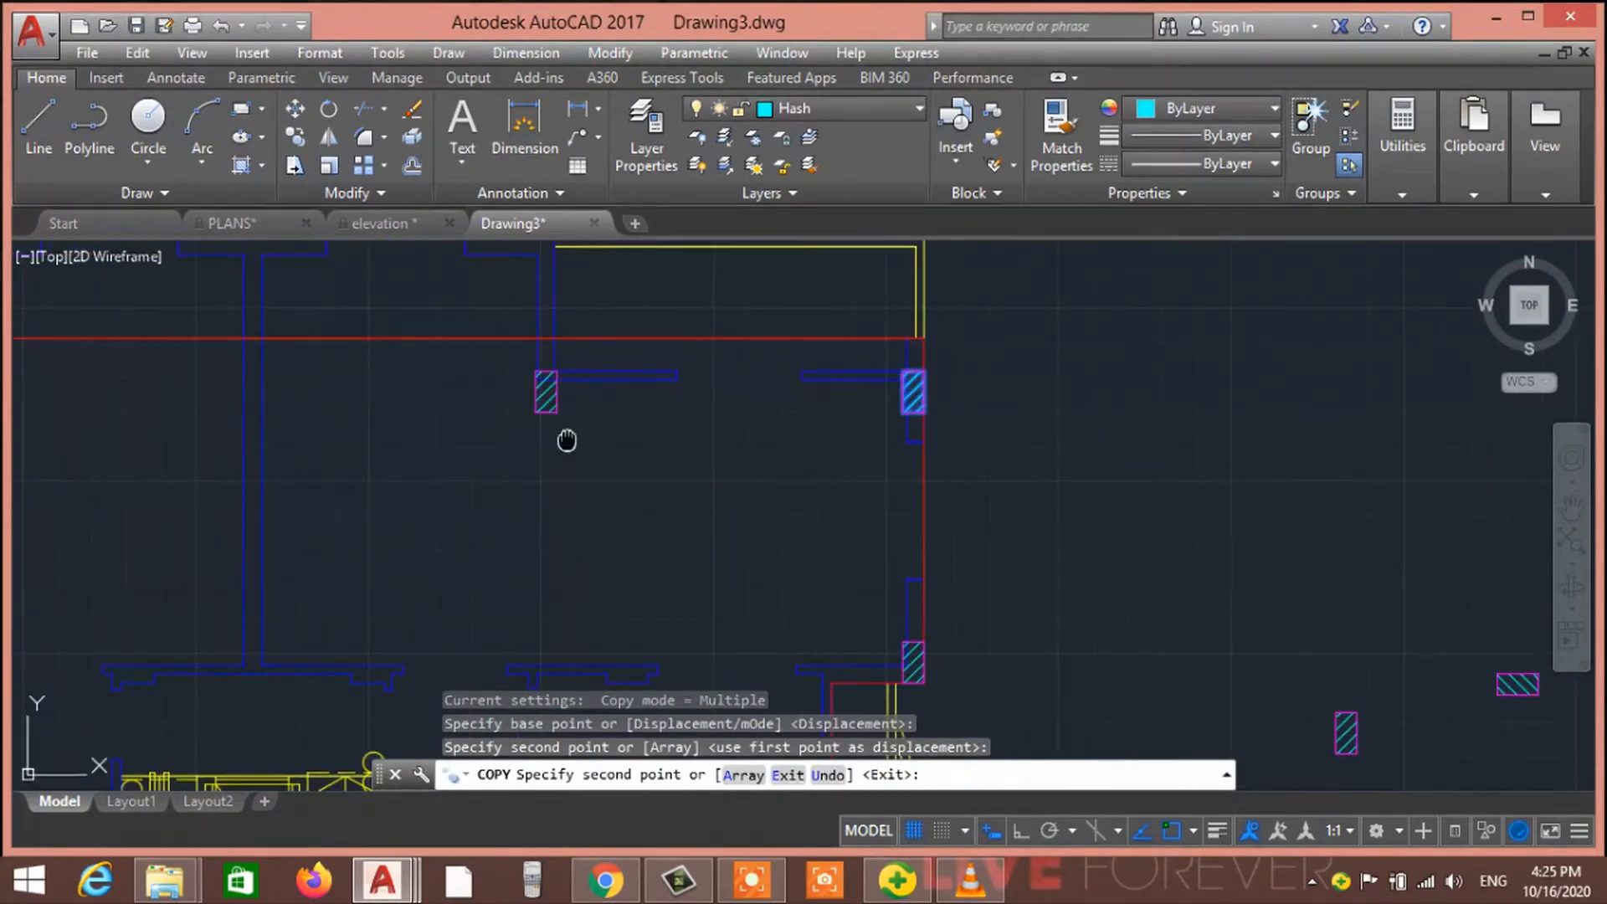
middle_click_drag(542, 526, 490, 446)
scroll(488, 451, "down", 5)
middle_click_drag(475, 477, 456, 502)
scroll(435, 477, "up", 6)
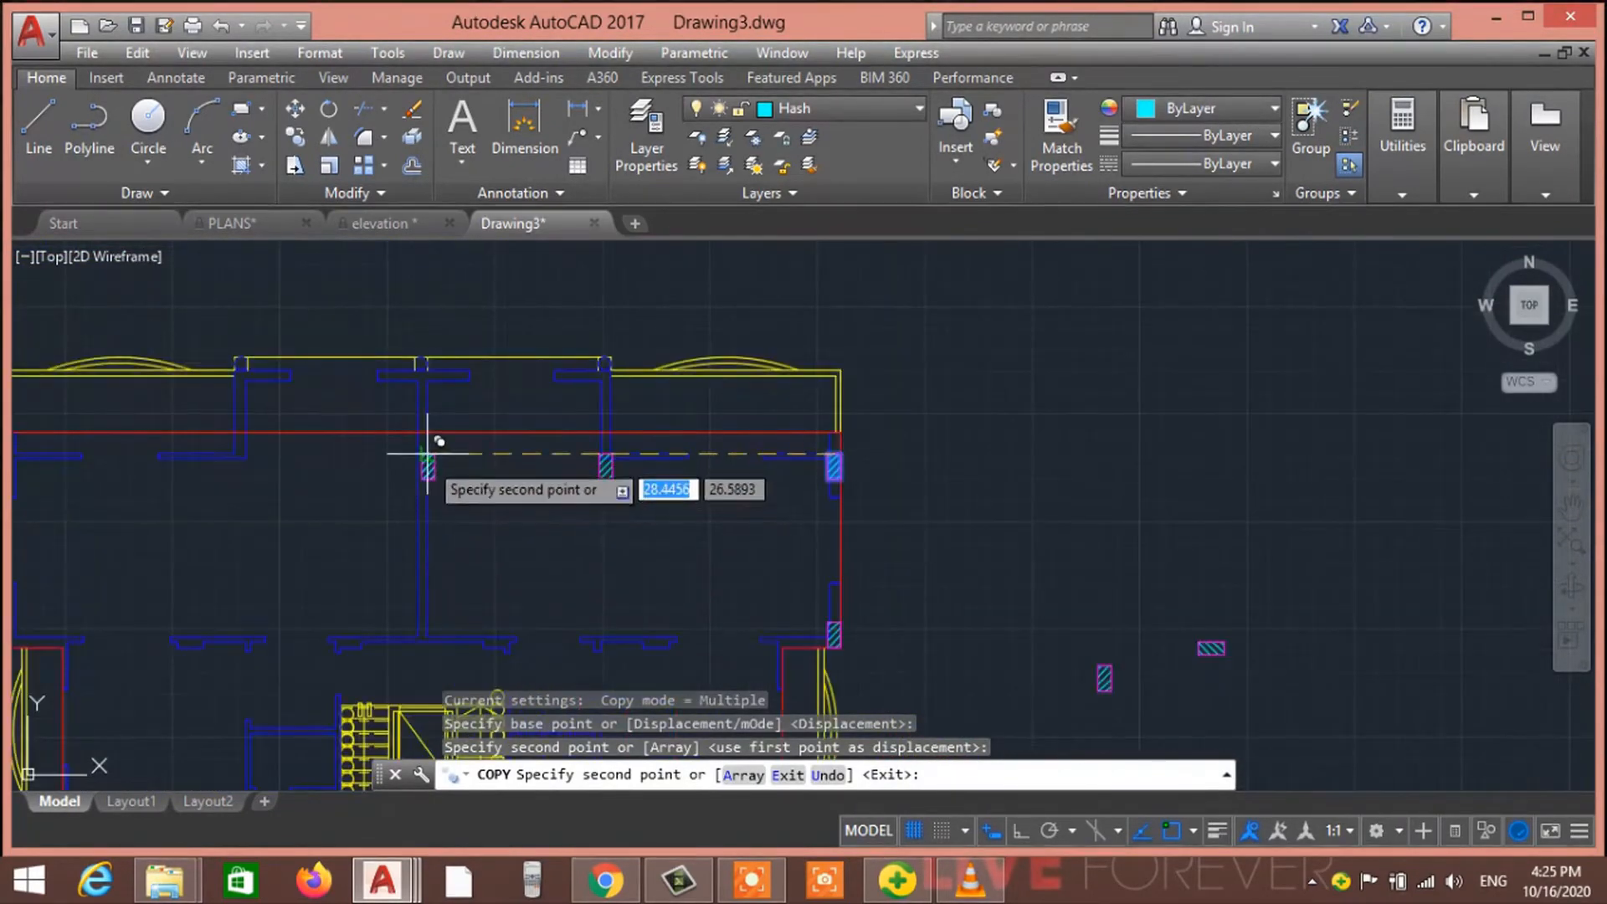
scroll(402, 393, "up", 2)
left_click(394, 359)
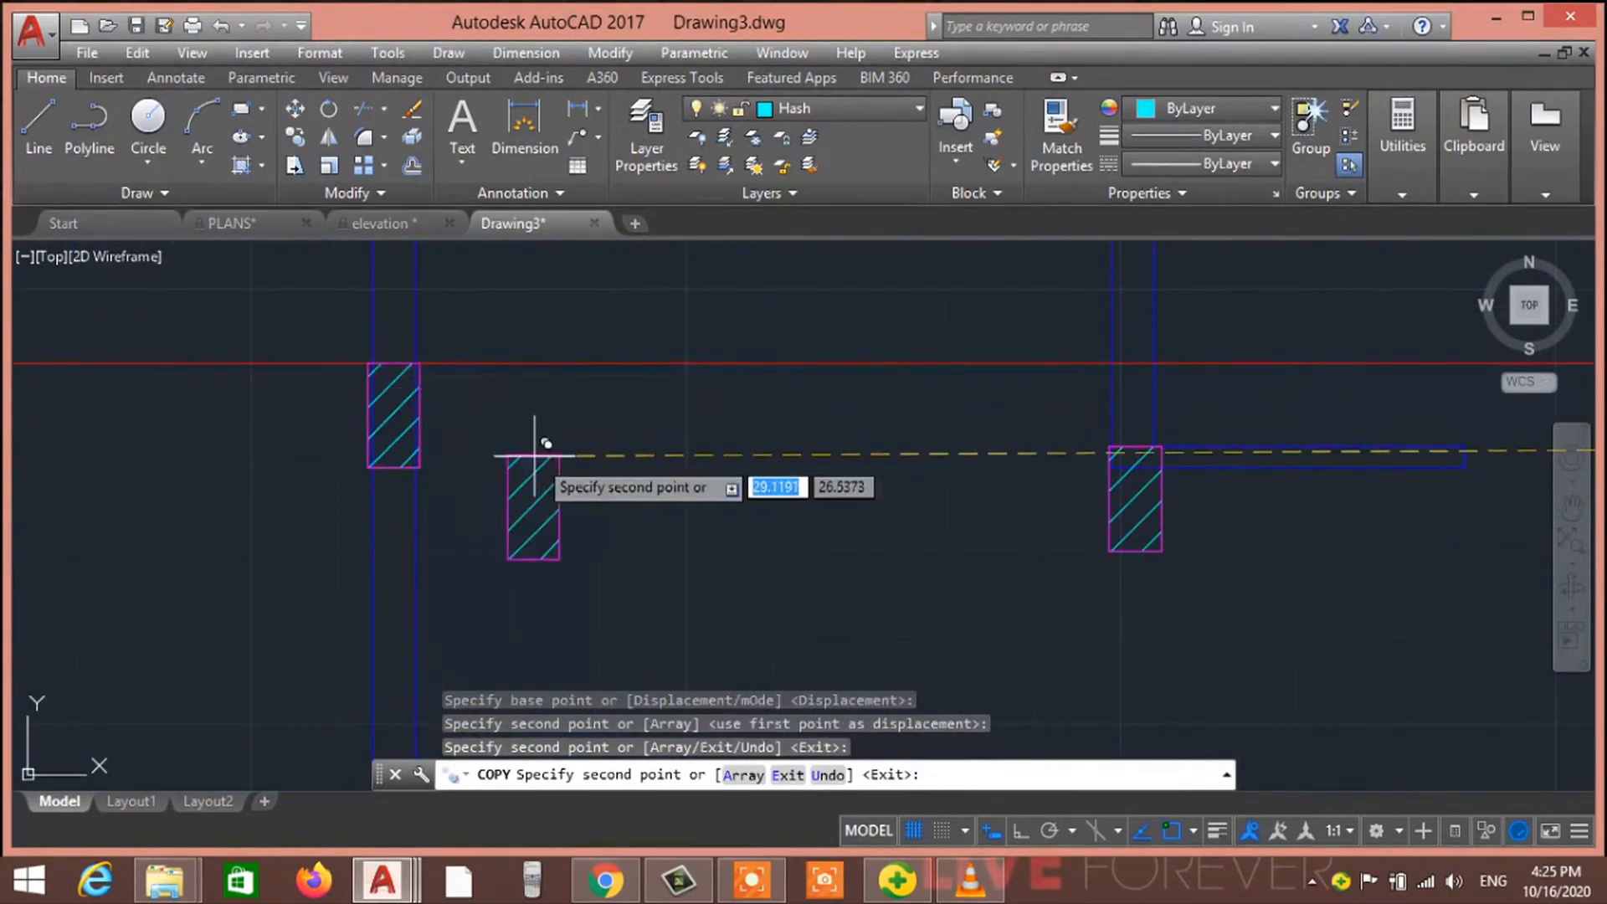
scroll(585, 505, "down", 8)
key("Escape")
key("Escape")
key("Escape")
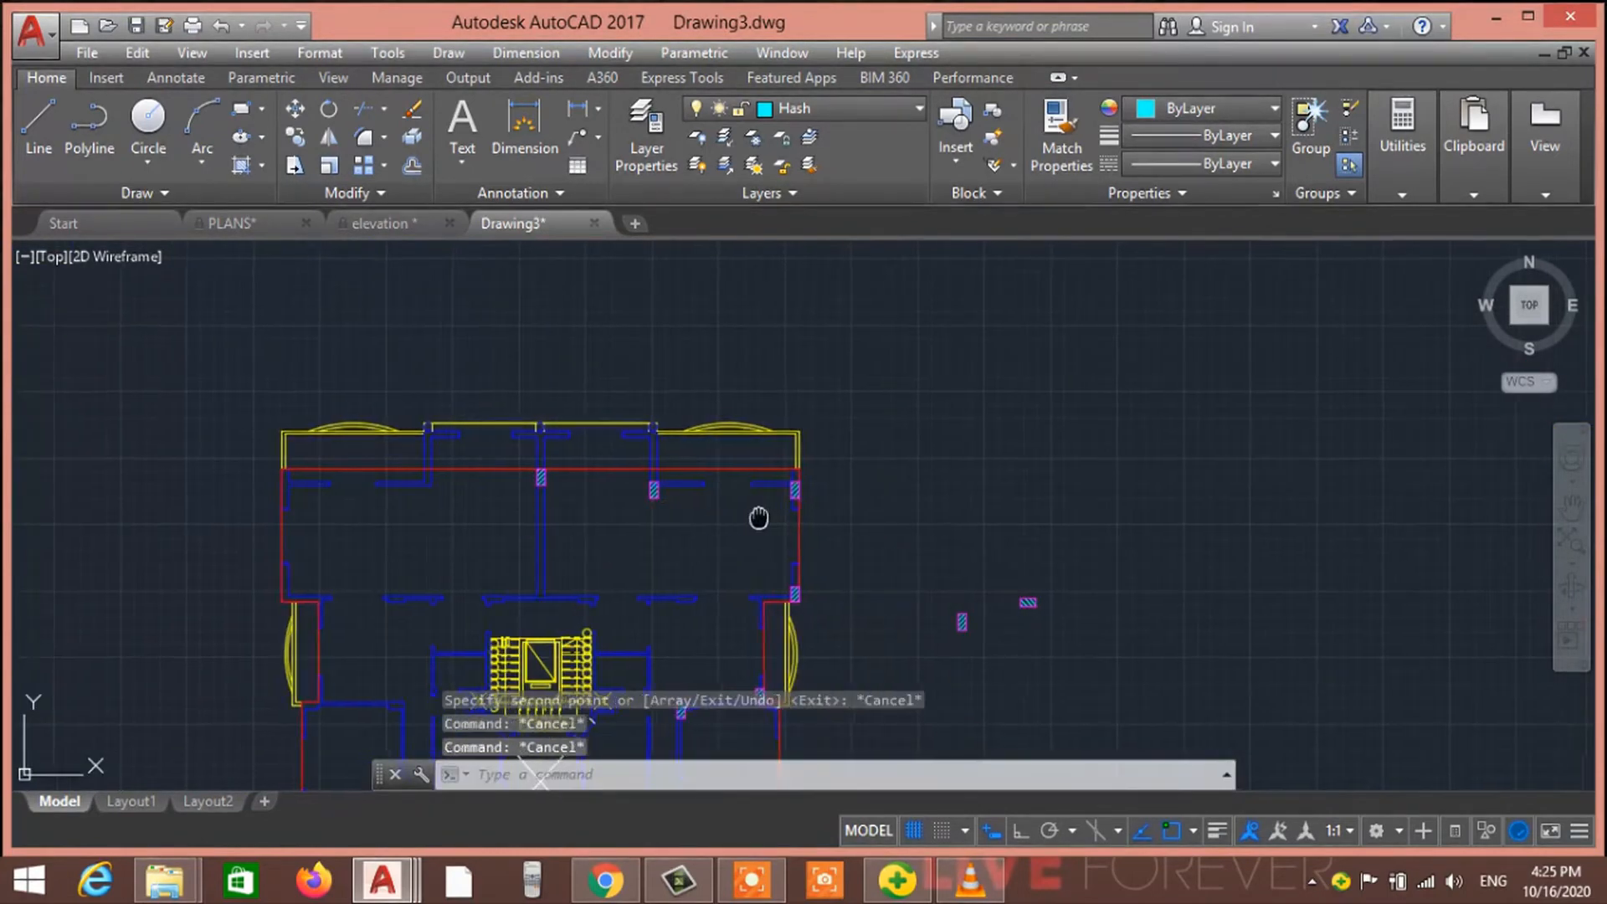
Measure the distance between the central dividing wall's upper column and the neighbouring column to its right
middle_click_drag(687, 514, 568, 546)
scroll(569, 546, "up", 2)
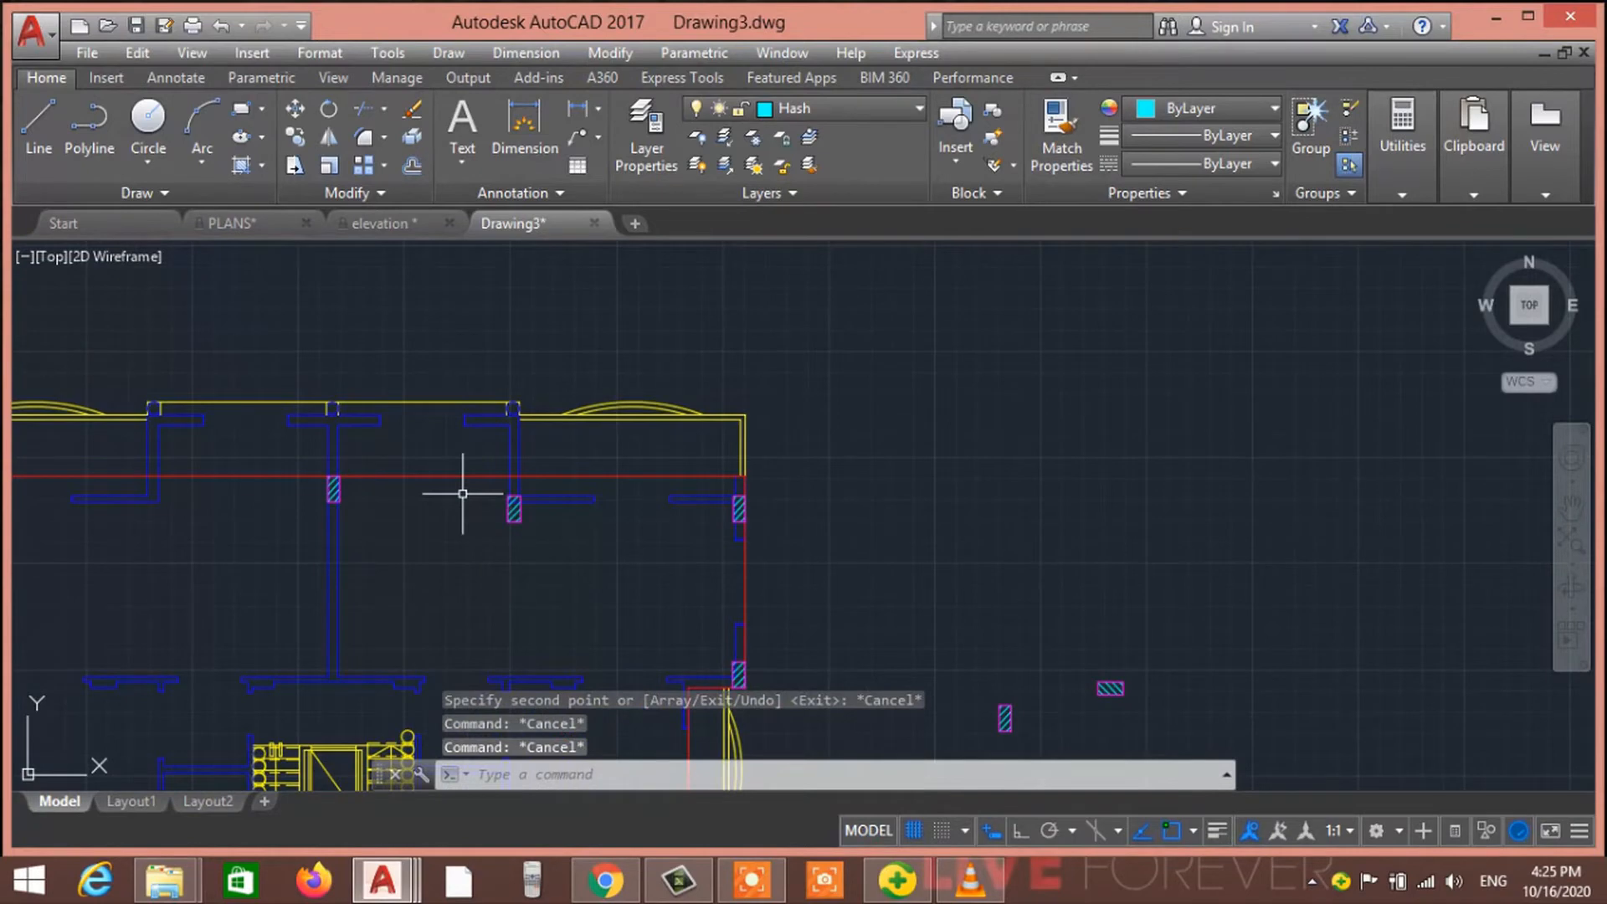
type("dist")
key("Return")
scroll(410, 503, "up", 4)
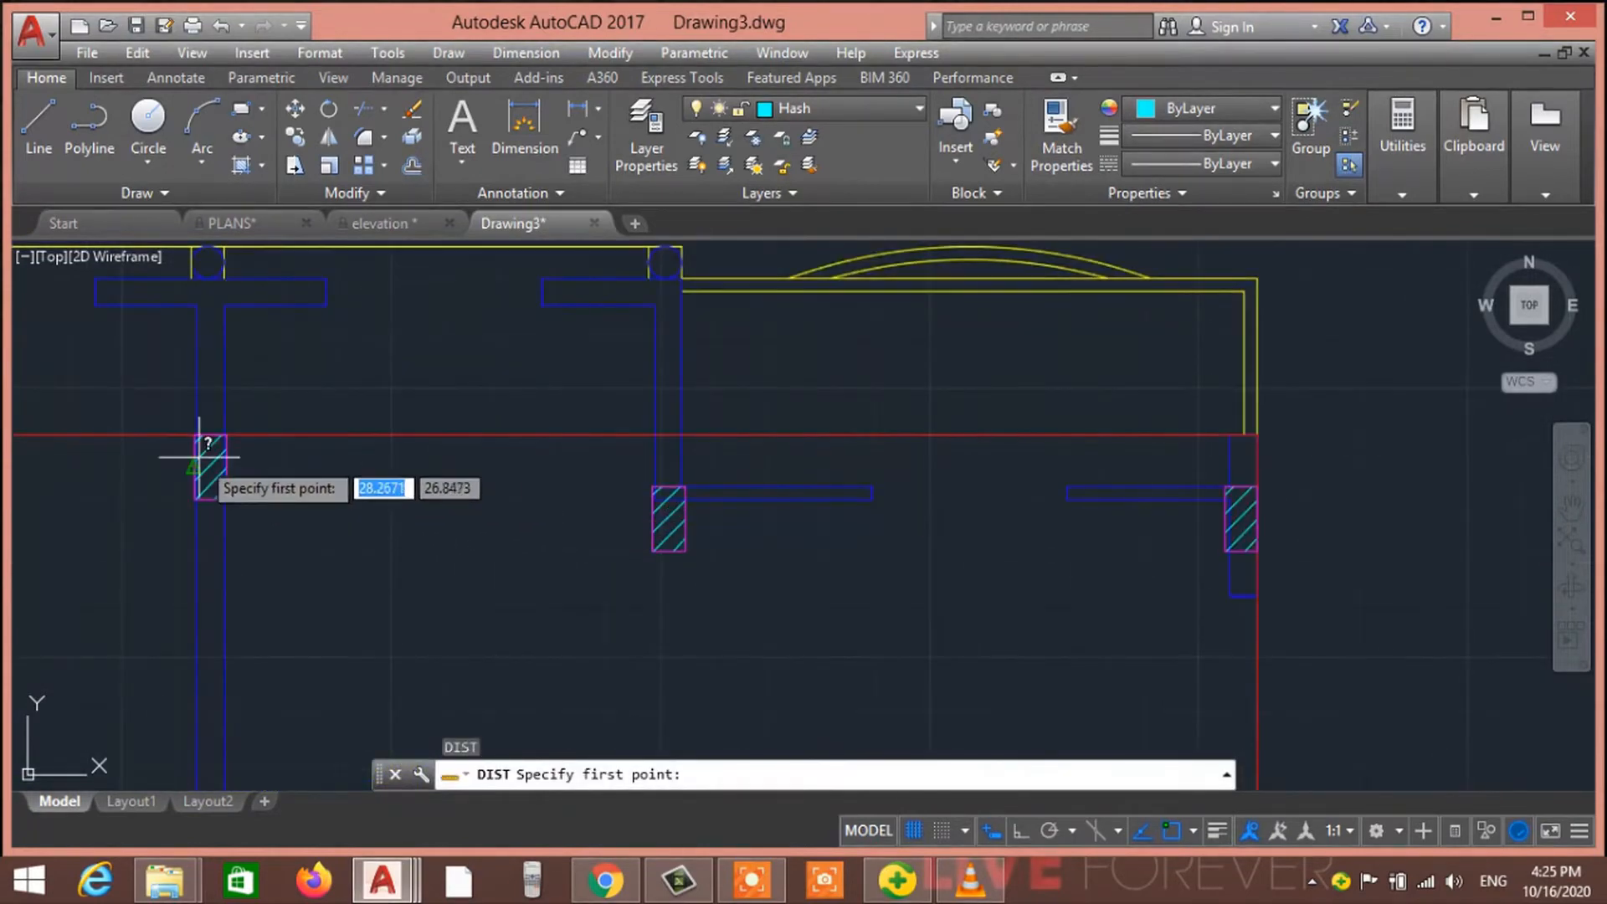
scroll(210, 468, "up", 4)
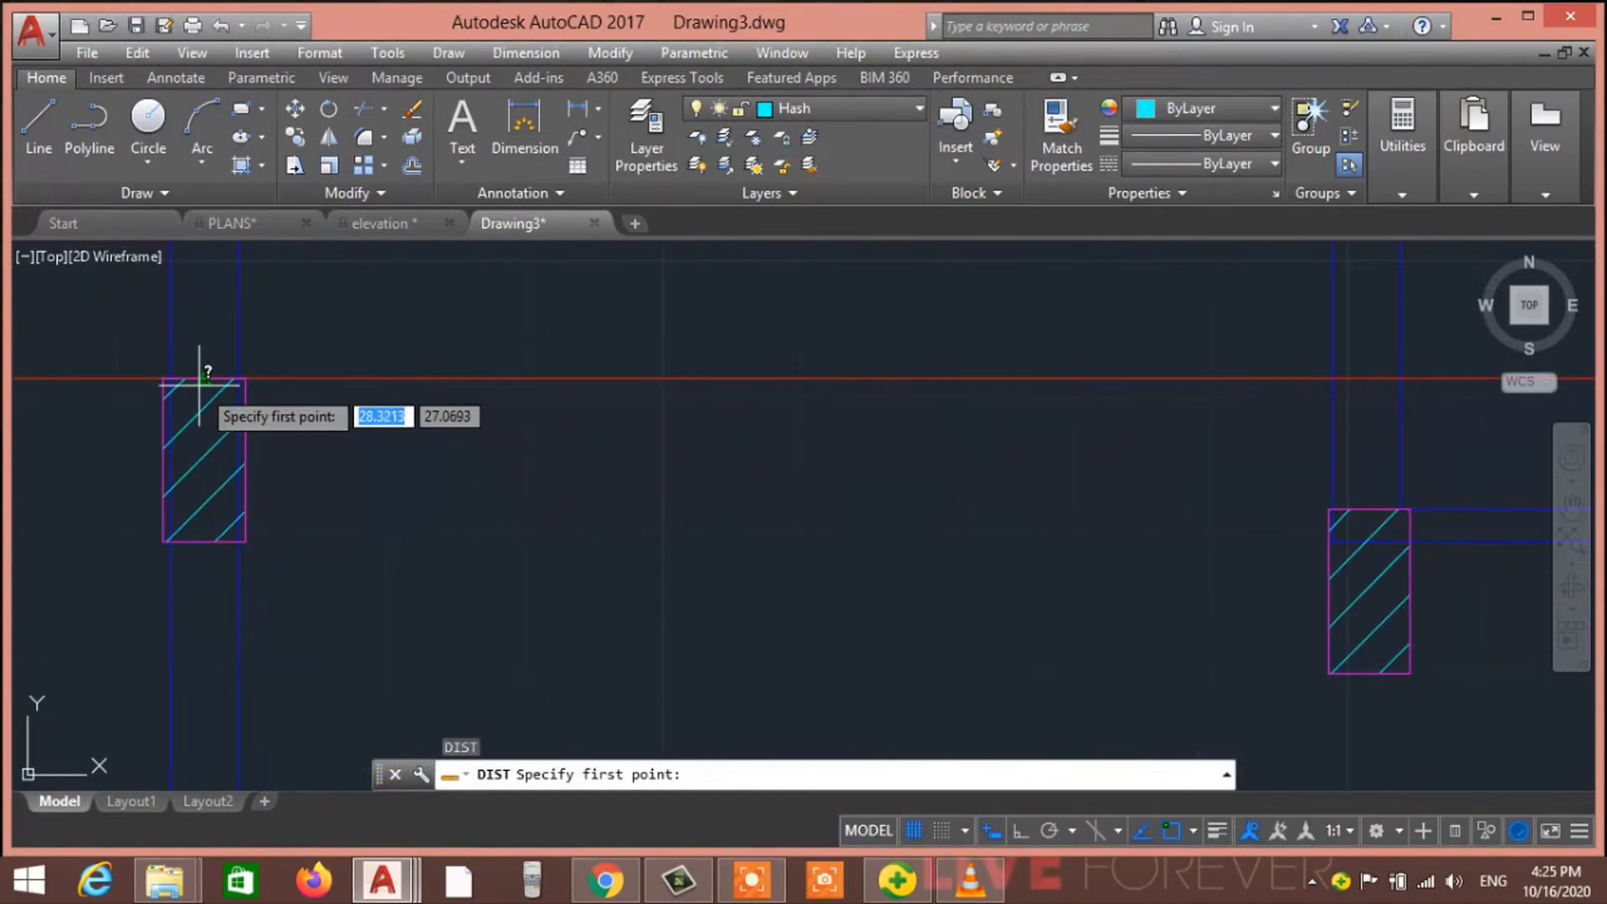
left_click(204, 460)
middle_click_drag(1291, 520, 1002, 507)
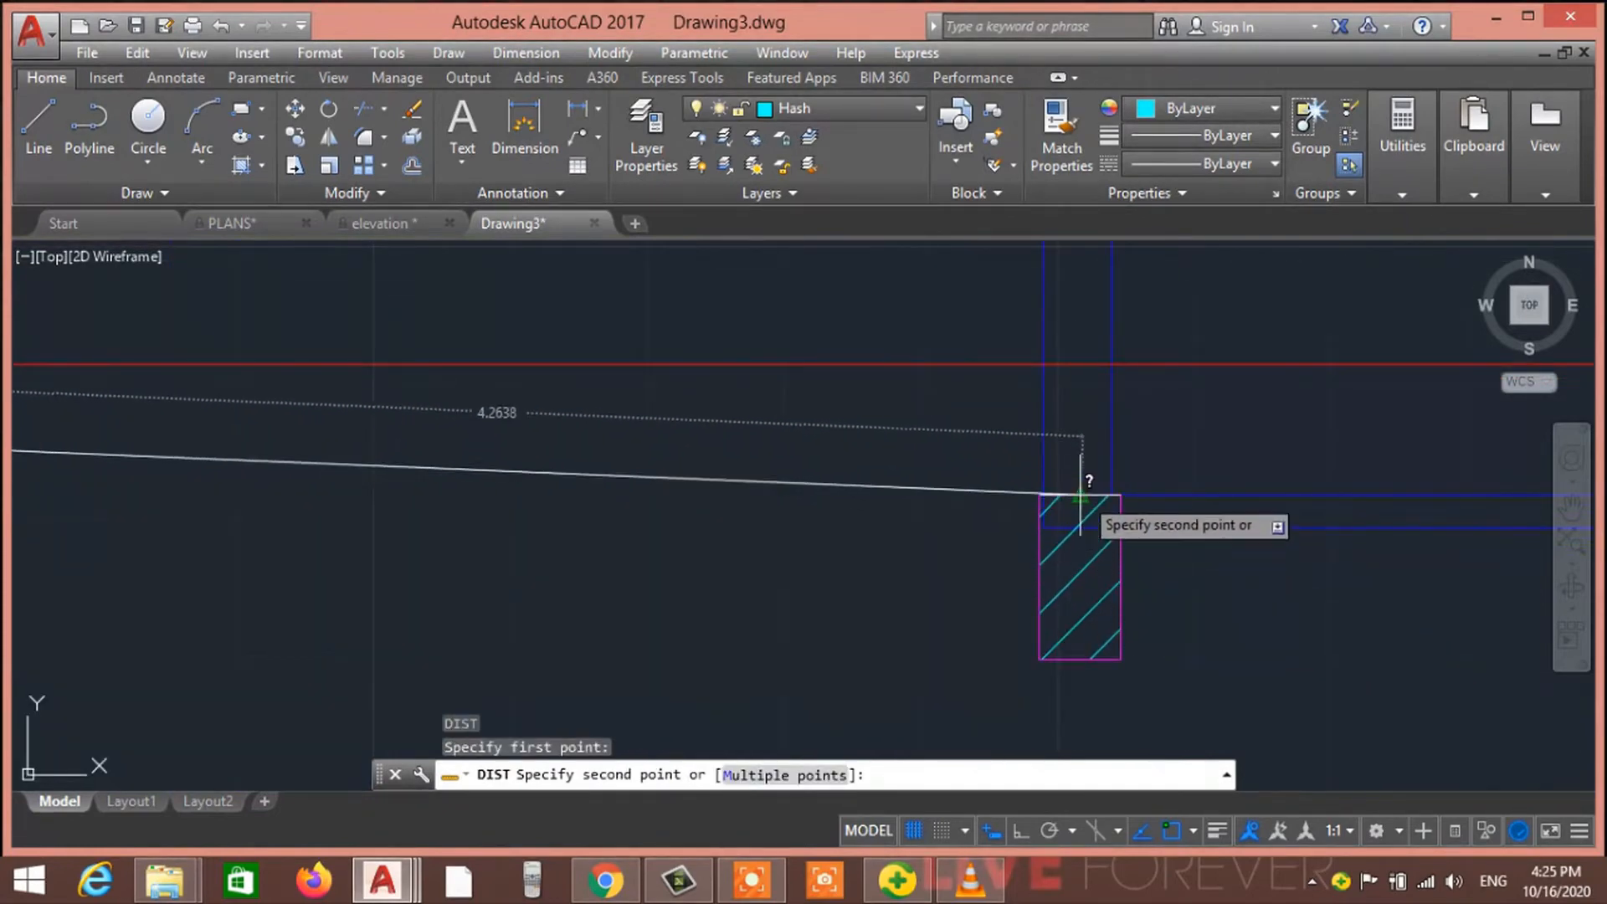
key("Escape")
key("Escape")
key("Escape")
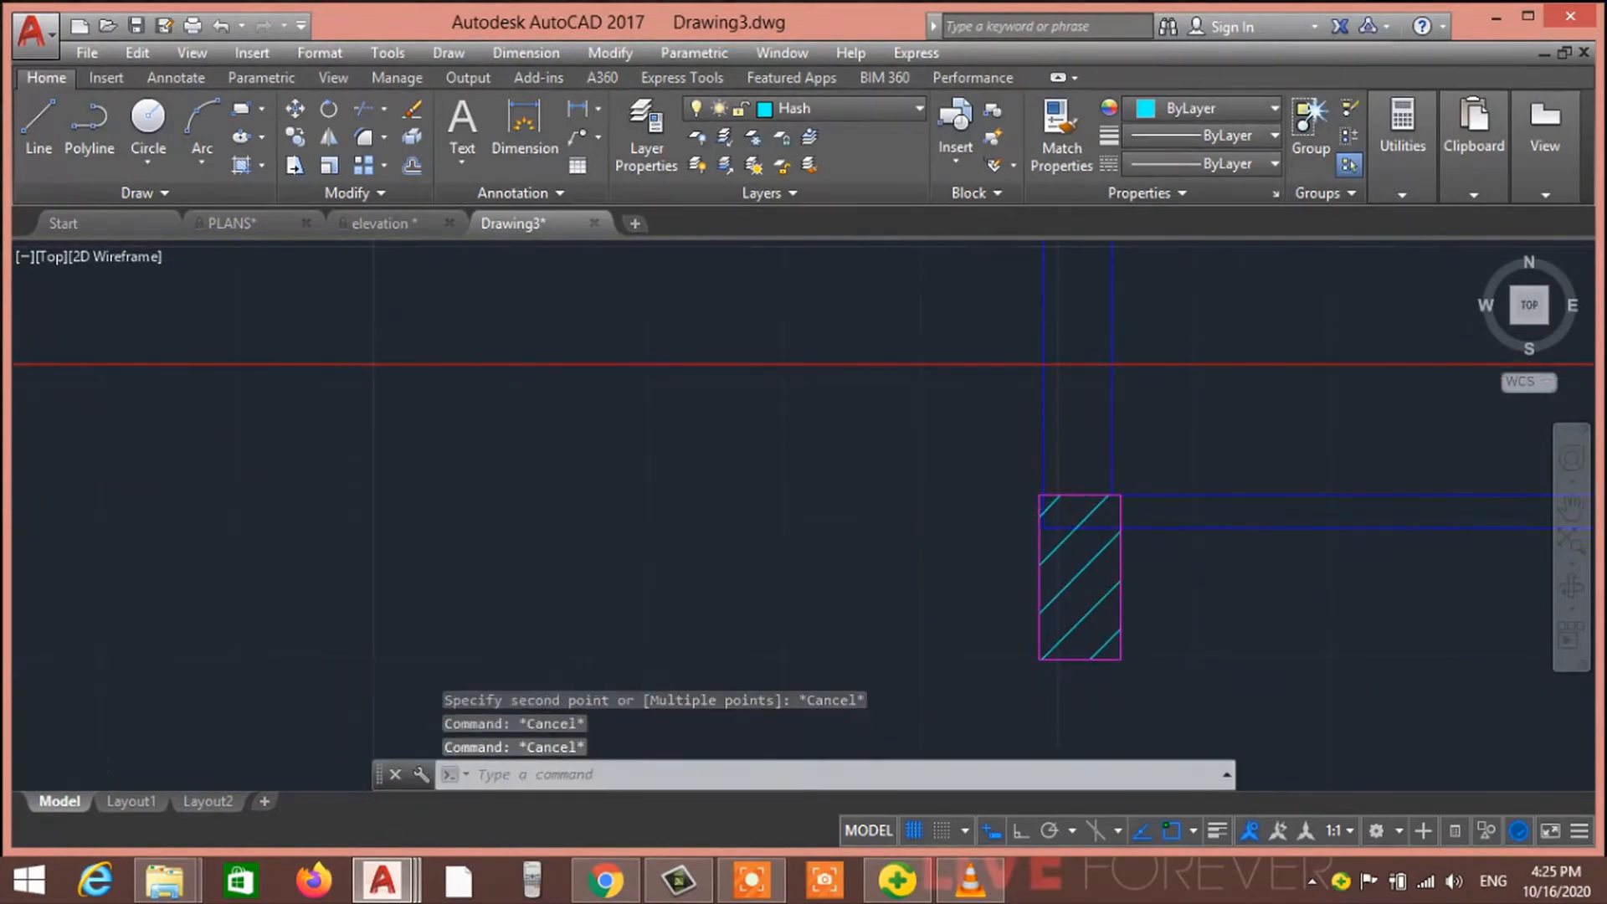
scroll(736, 518, "down", 6)
scroll(735, 518, "down", 2)
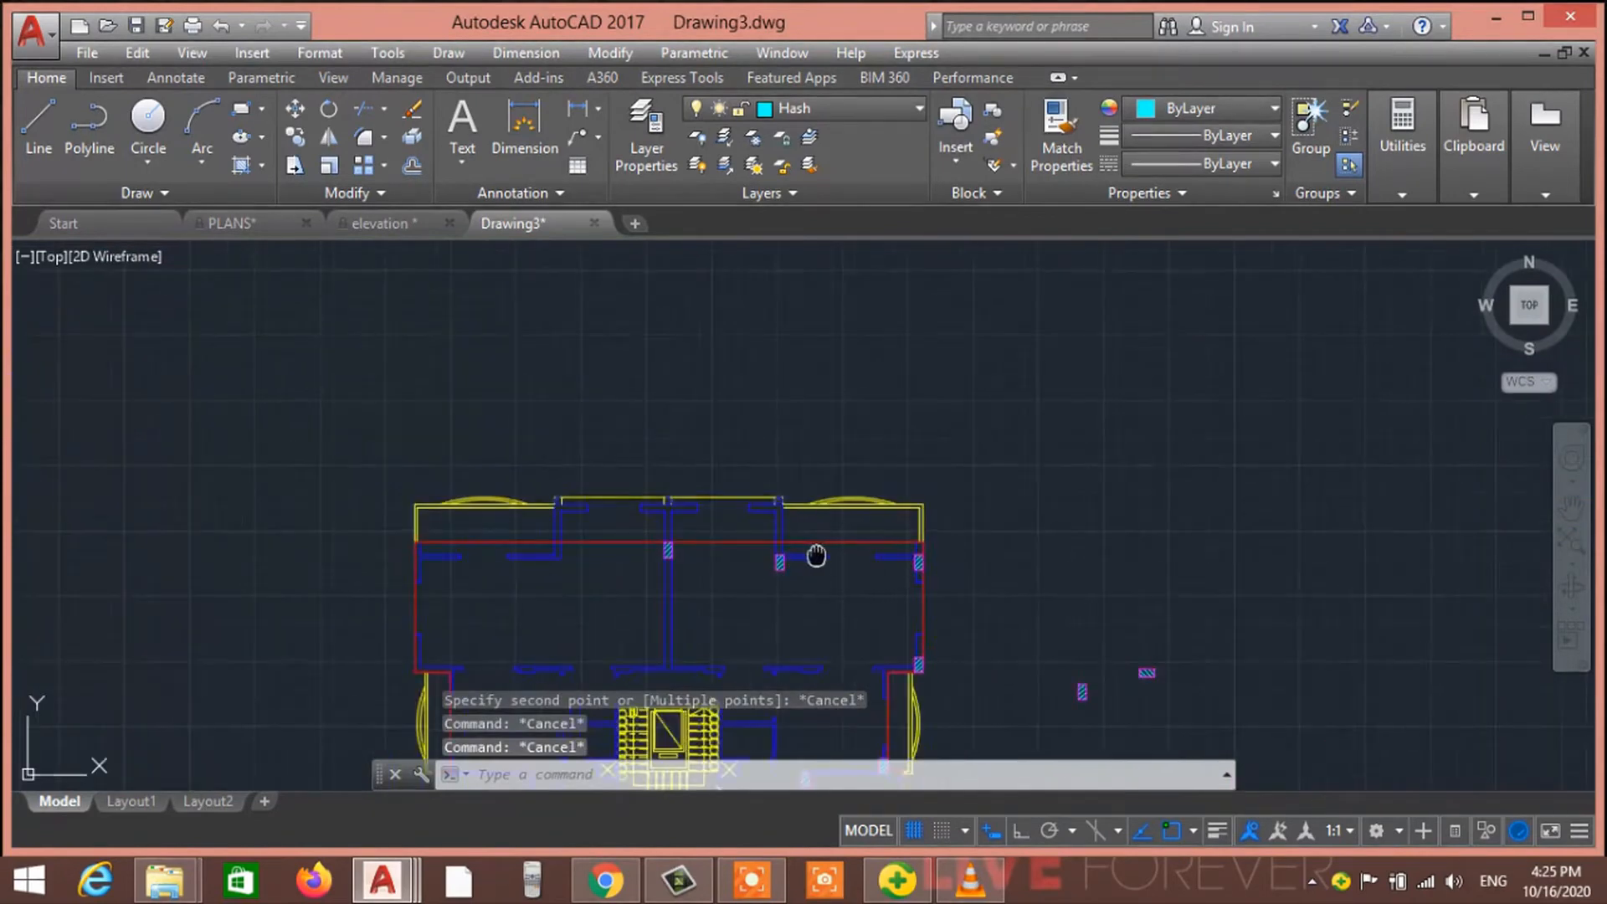
middle_click_drag(818, 556, 636, 410)
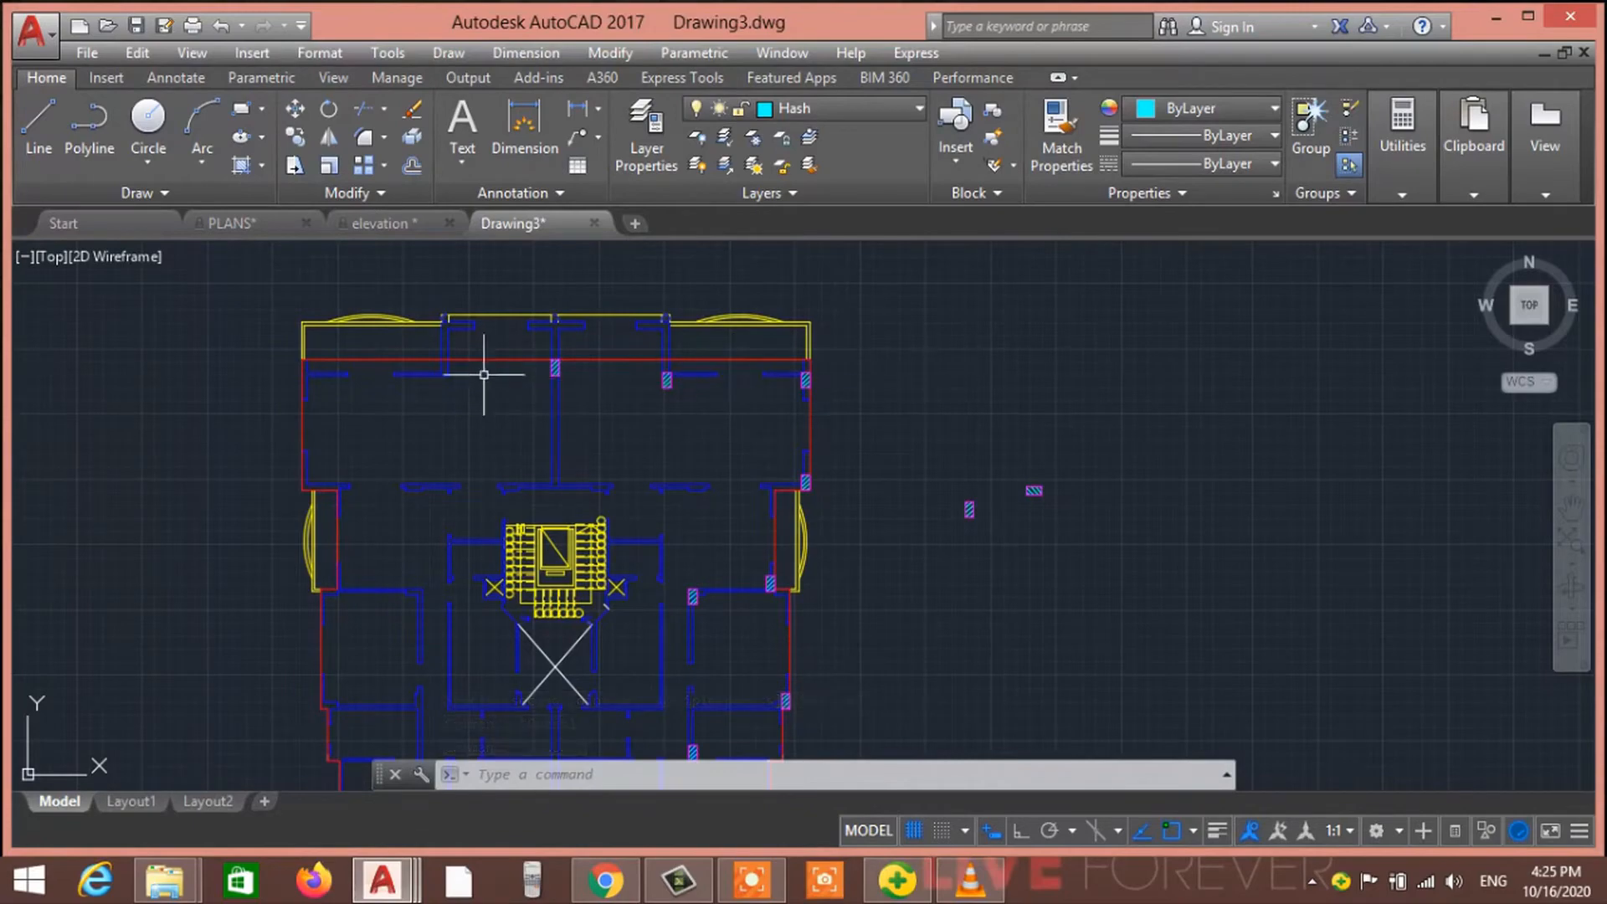
middle_click_drag(691, 495, 556, 438)
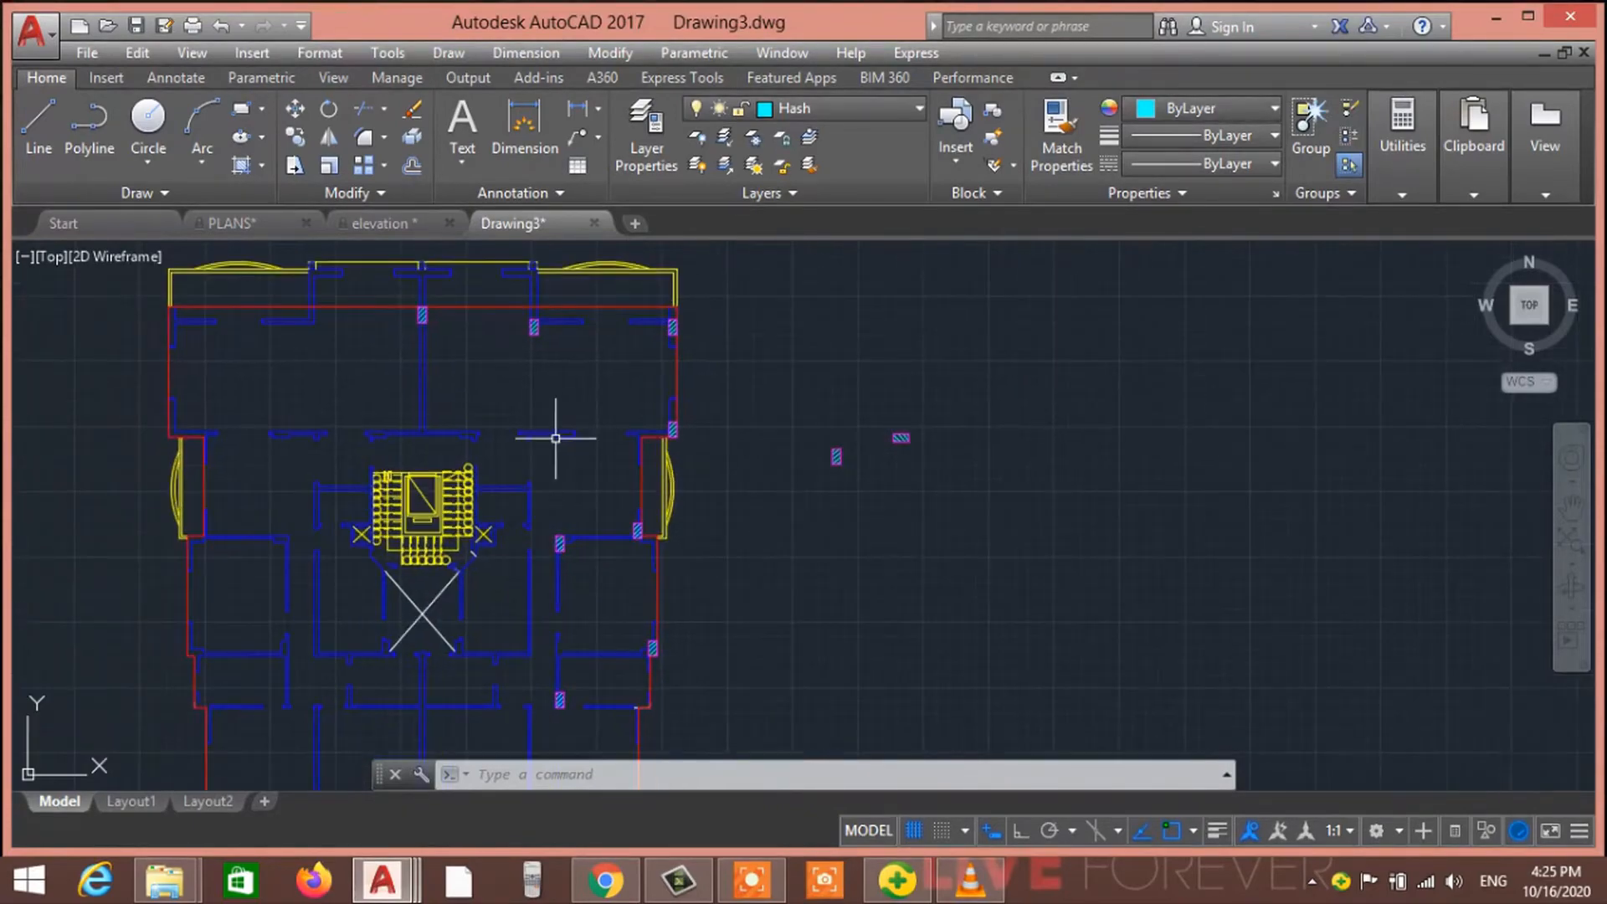
scroll(538, 416, "up", 3)
scroll(585, 494, "down", 3)
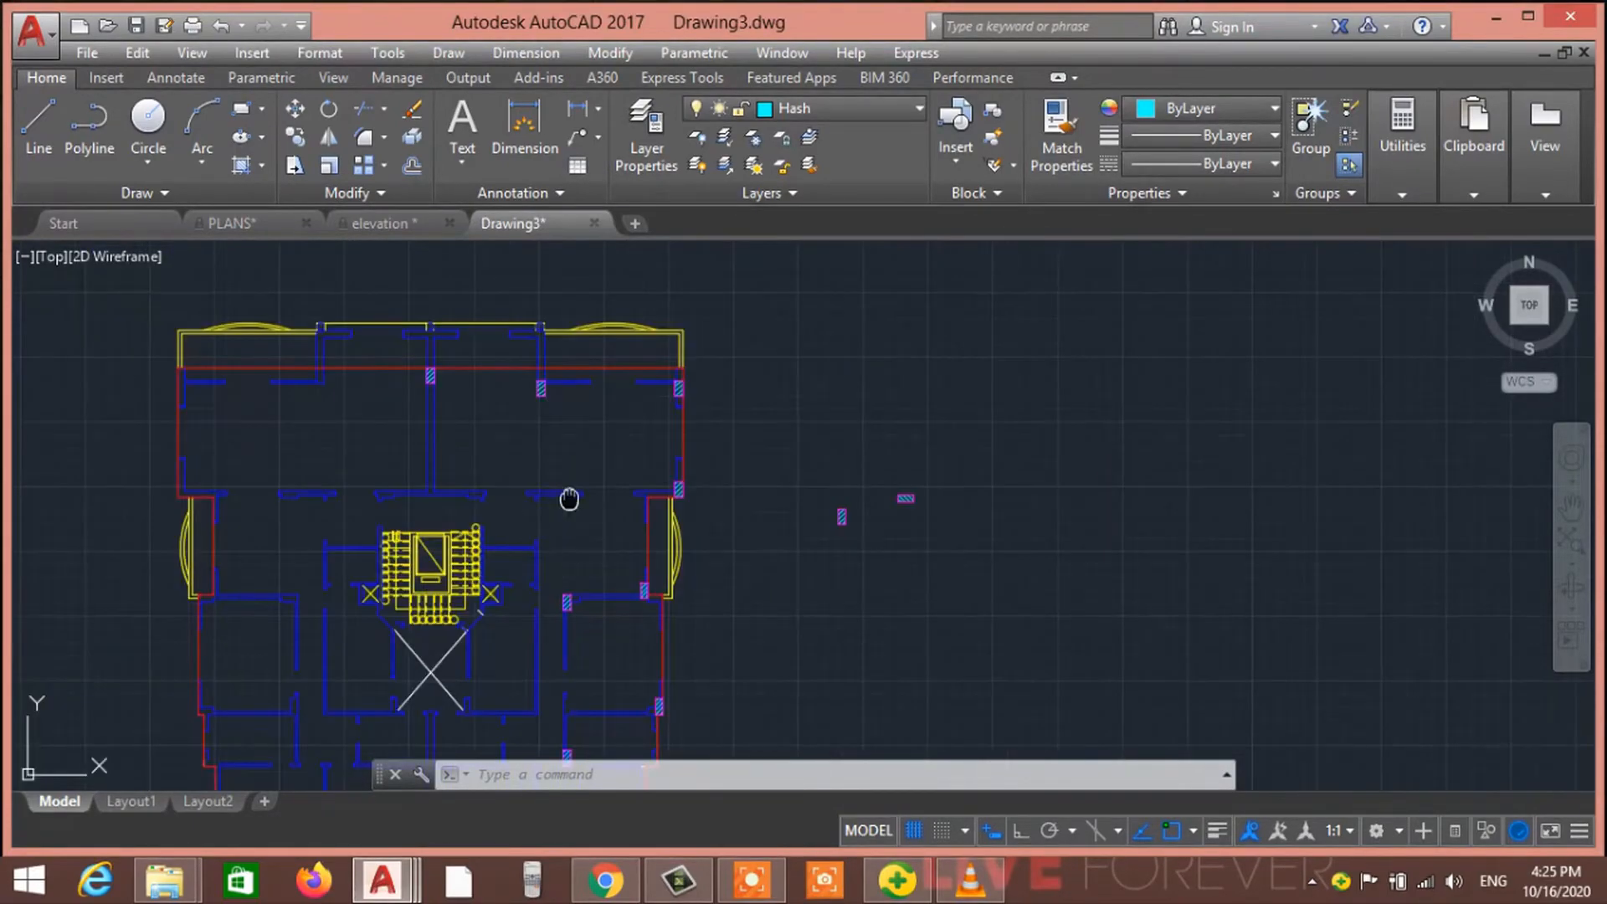
scroll(538, 527, "up", 3)
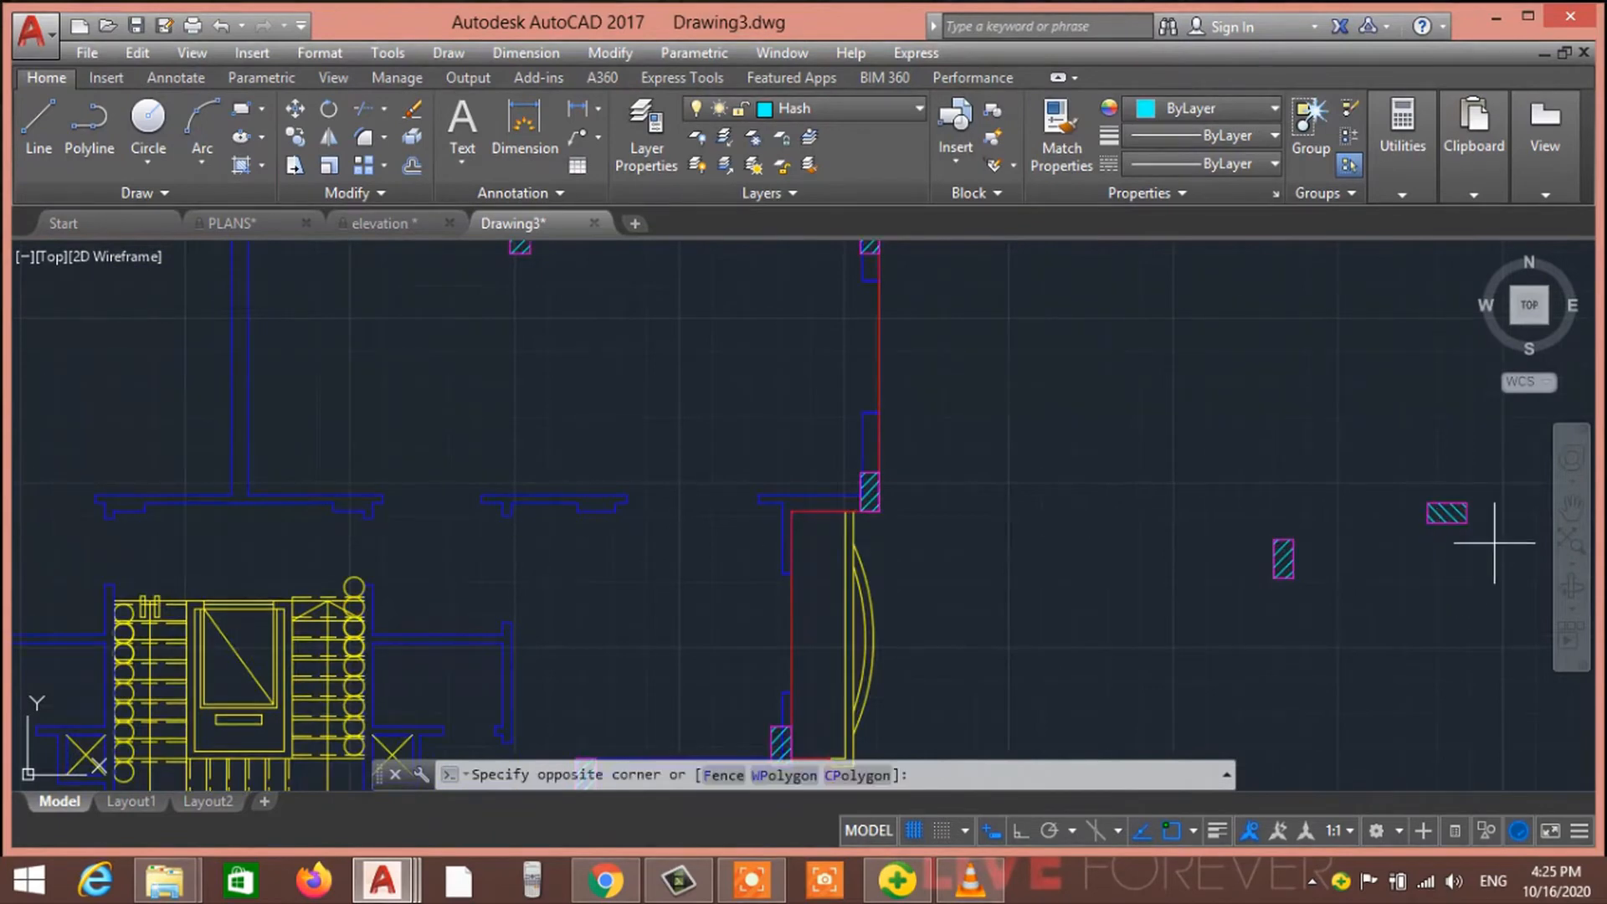
left_click(1416, 451)
key("Return")
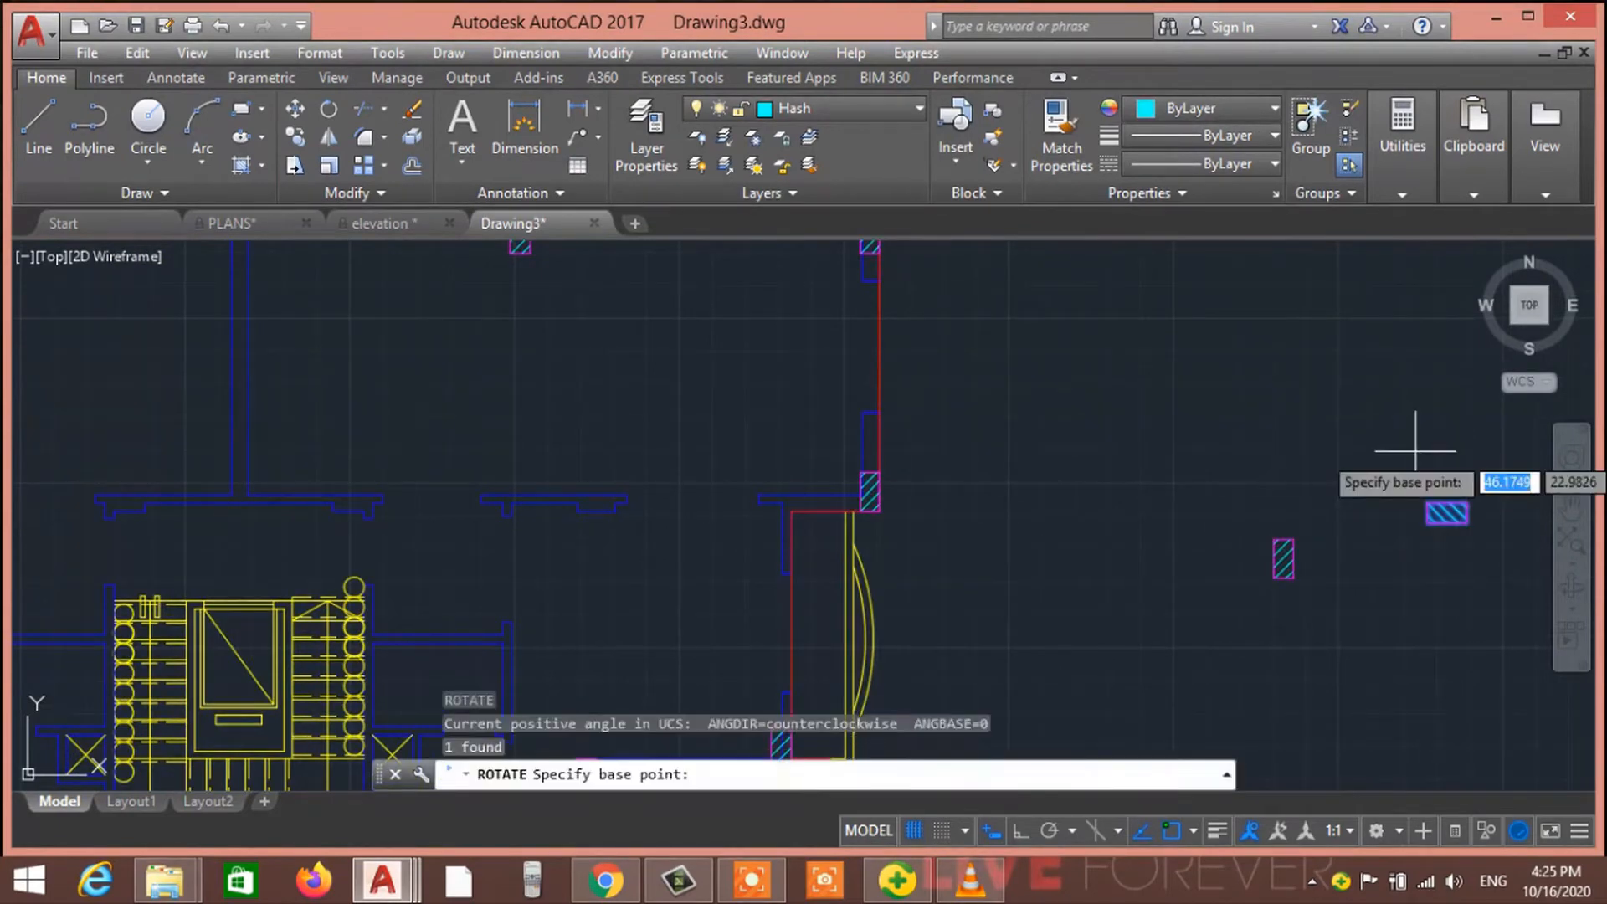
left_click(1471, 558)
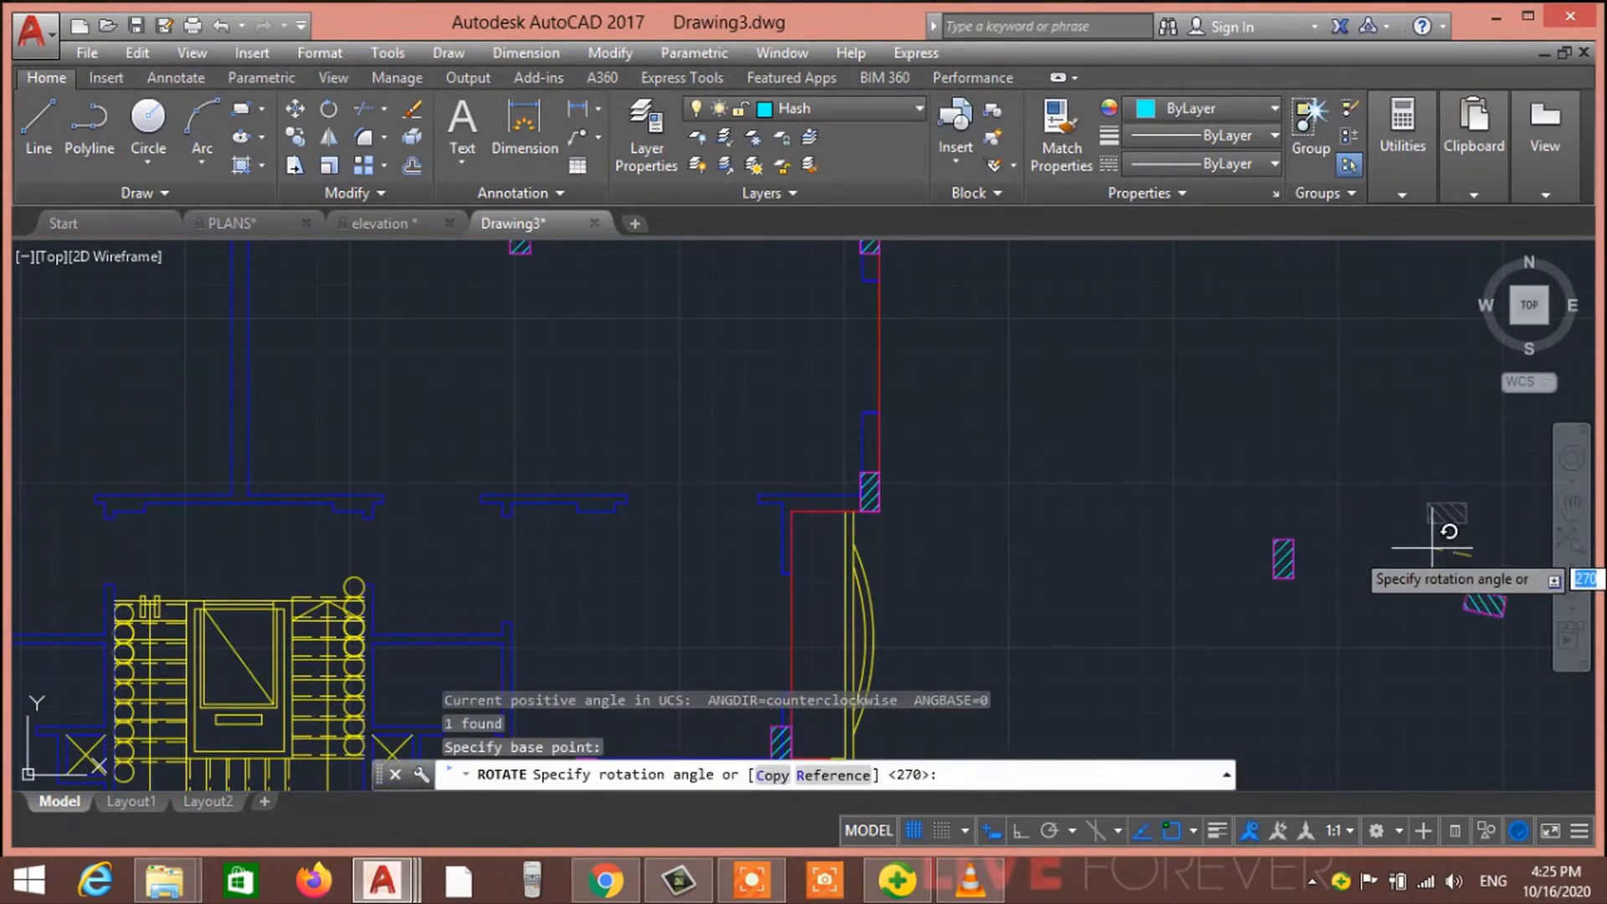
key("Escape")
key("Escape")
Copy the loose horizontal column onto the short wall right of the central wall, aligned beneath the vertical column above
left_click(1436, 461)
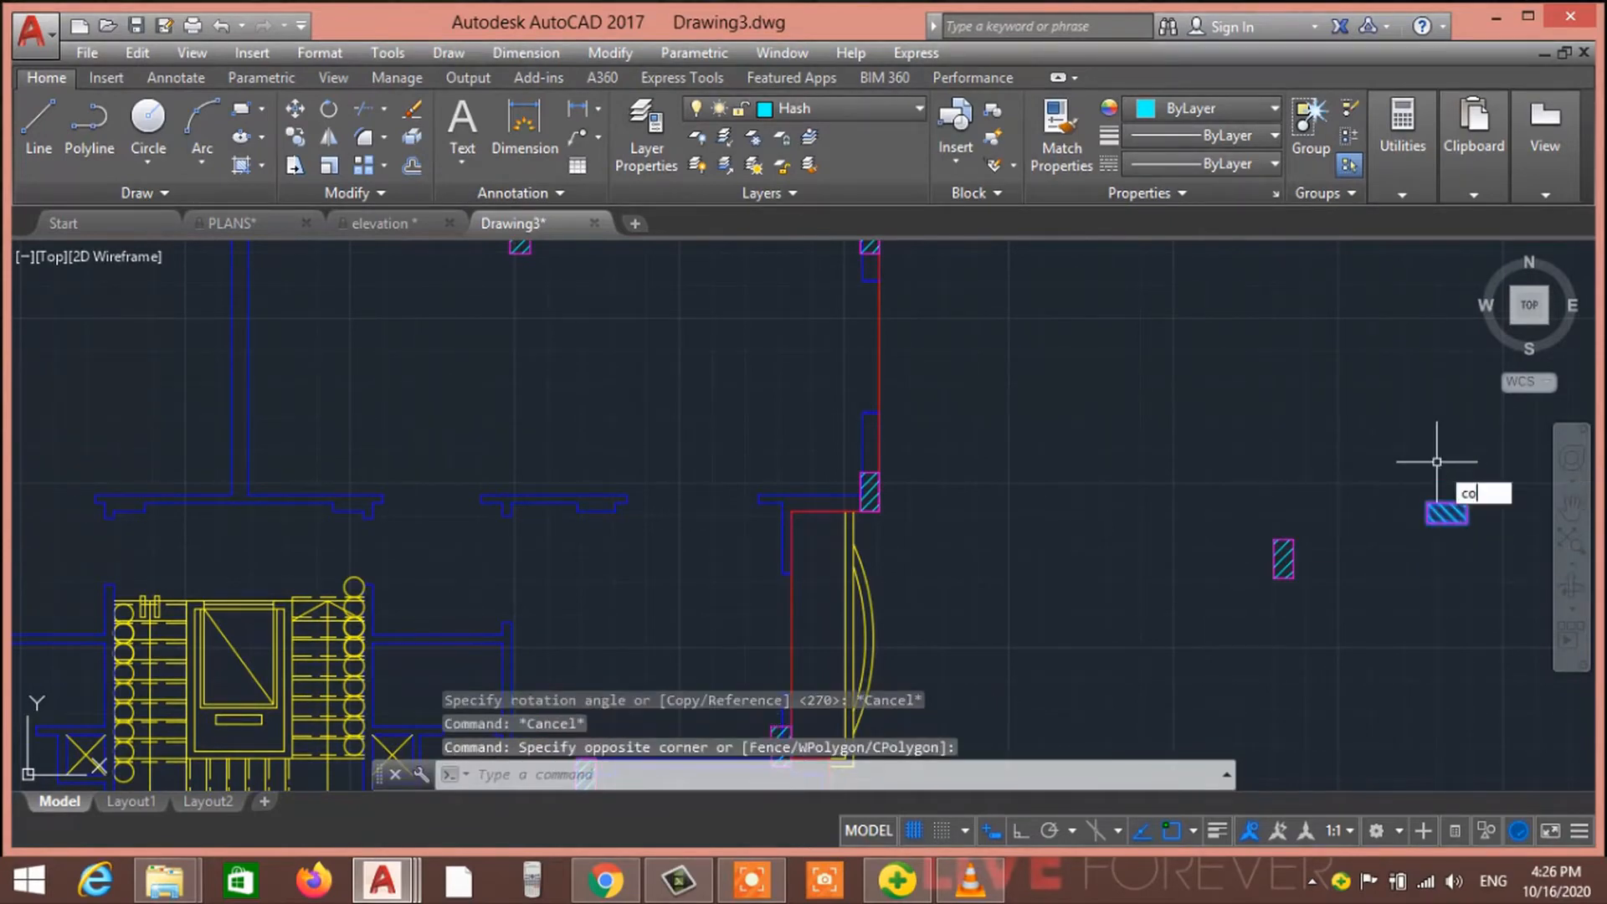
key("Return")
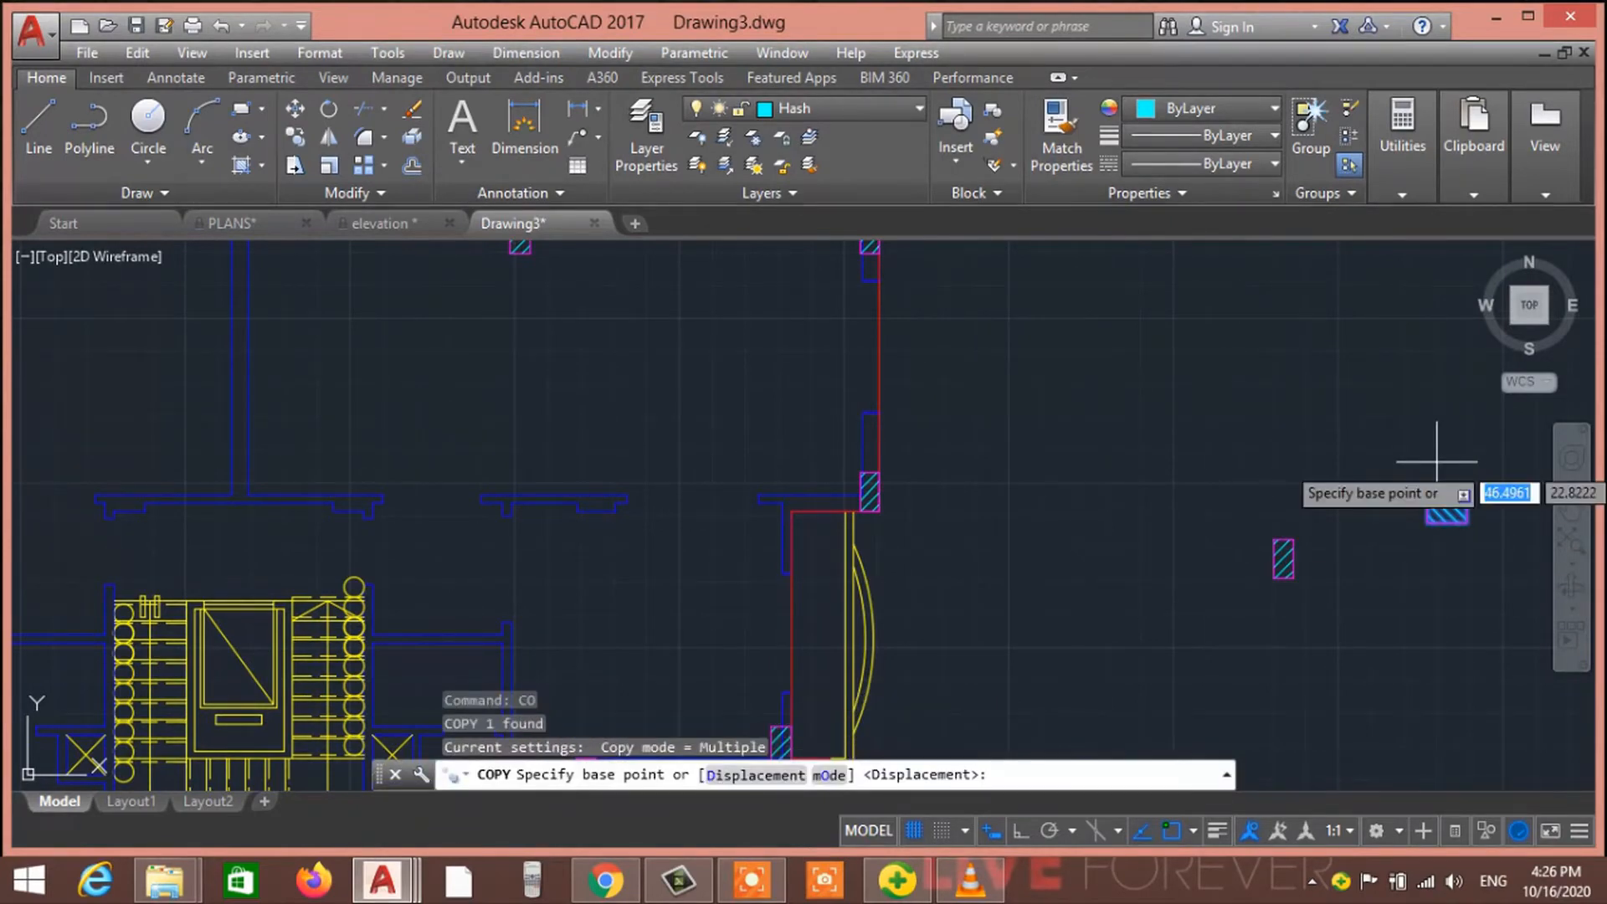
left_click(1425, 520)
scroll(525, 489, "up", 4)
scroll(525, 489, "down", 4)
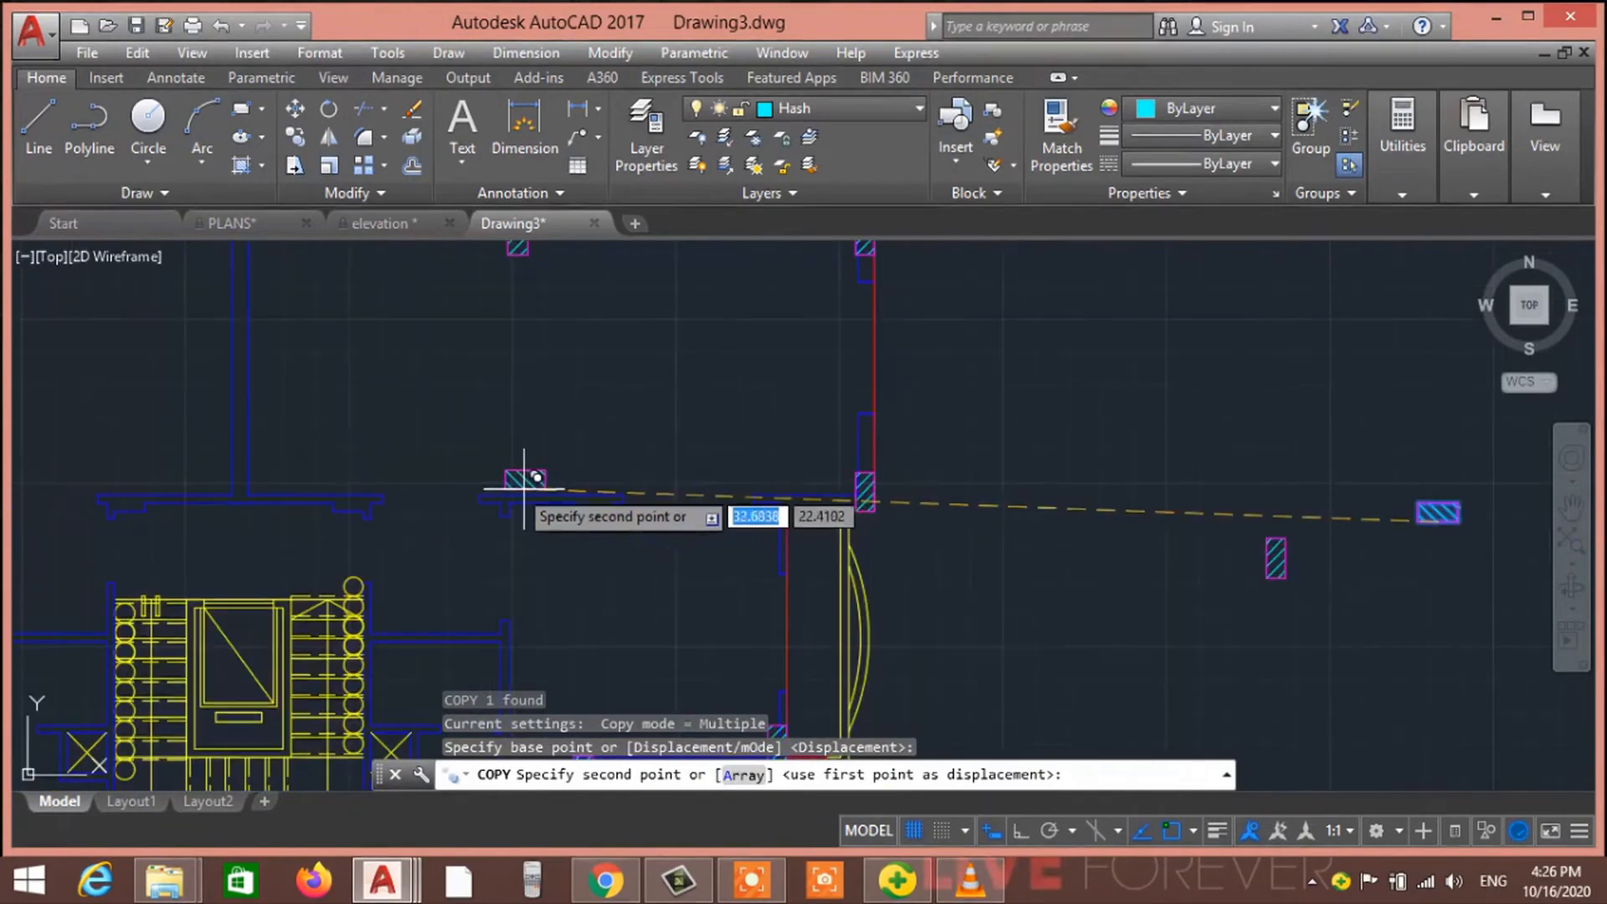
middle_click_drag(508, 483, 489, 536)
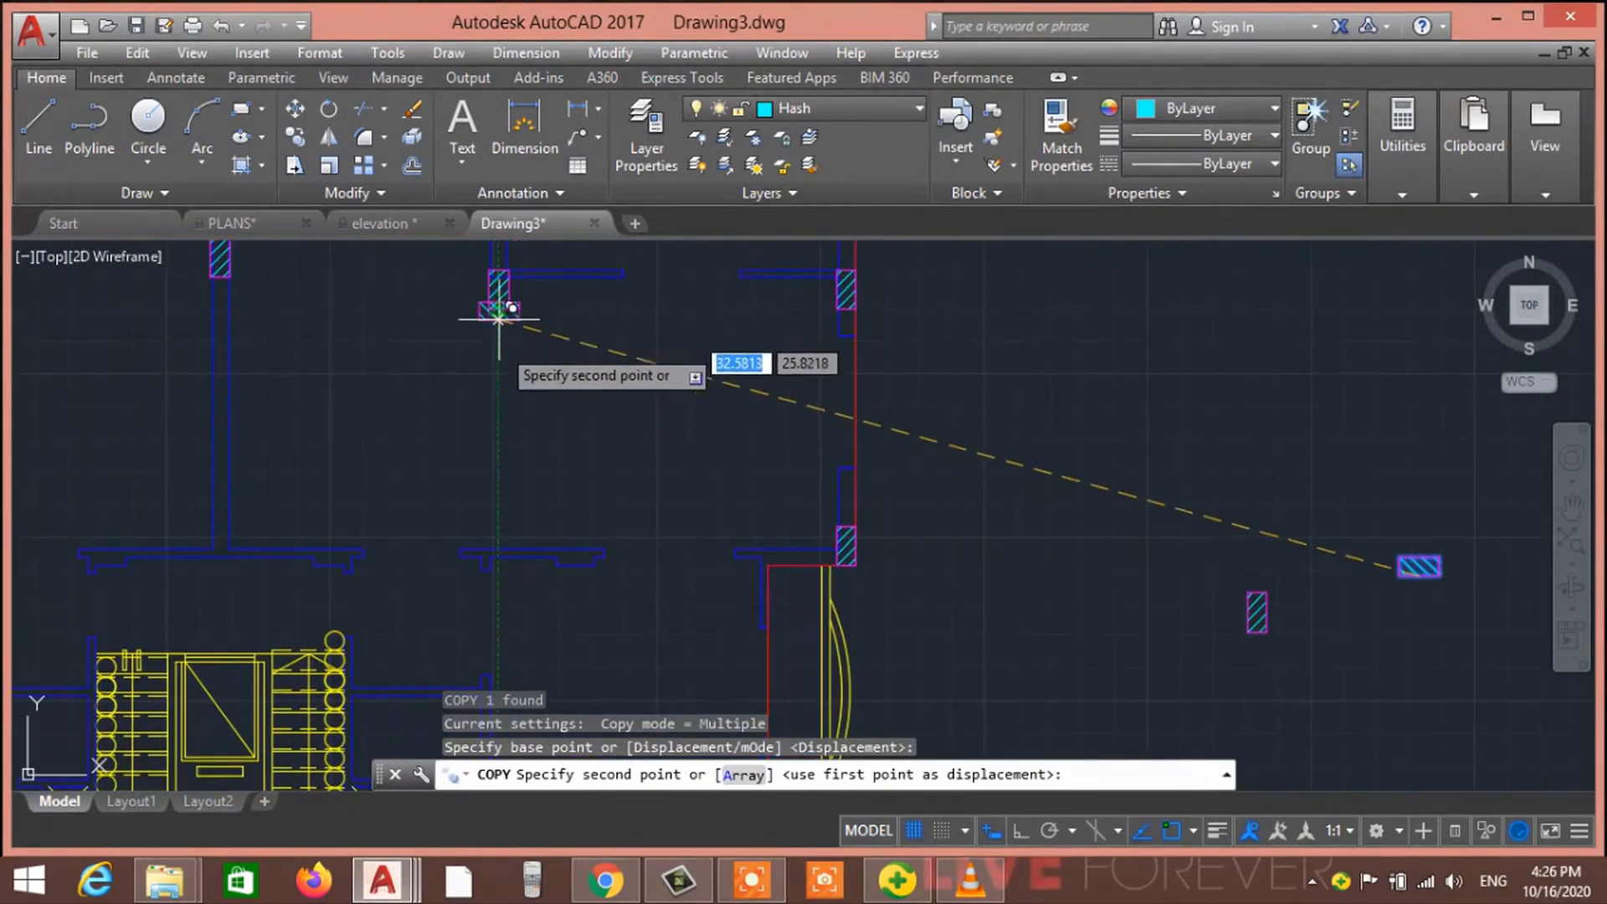
left_click(498, 550)
Place another horizontal column copy at the foot of the central dividing wall, above the stairs
middle_click_drag(251, 477, 375, 527)
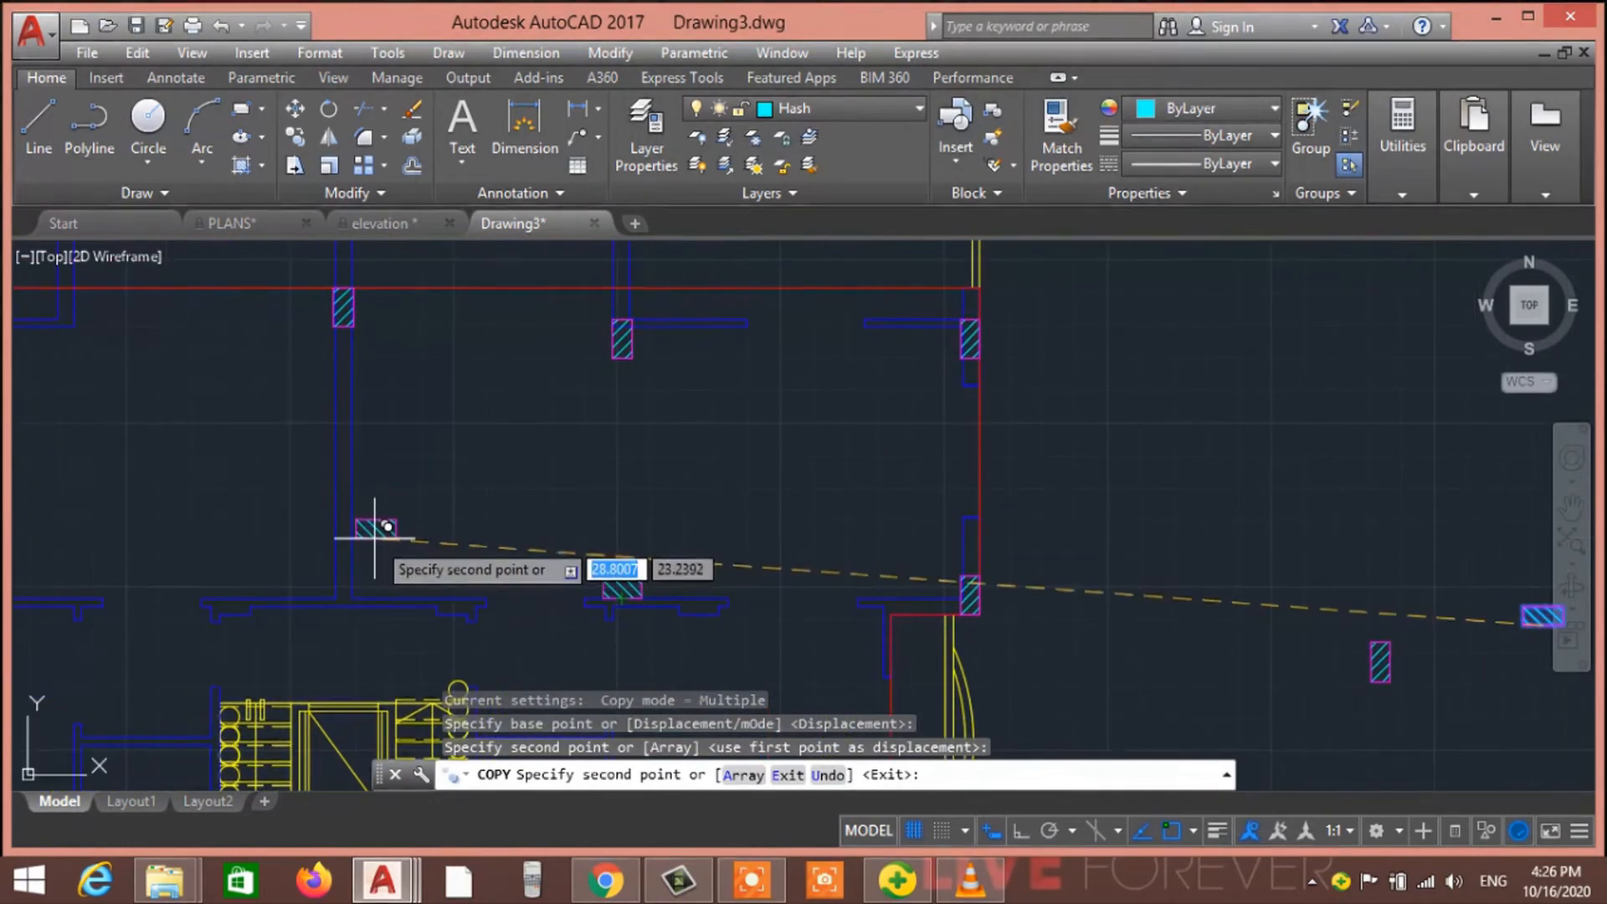
scroll(358, 567, "up", 5)
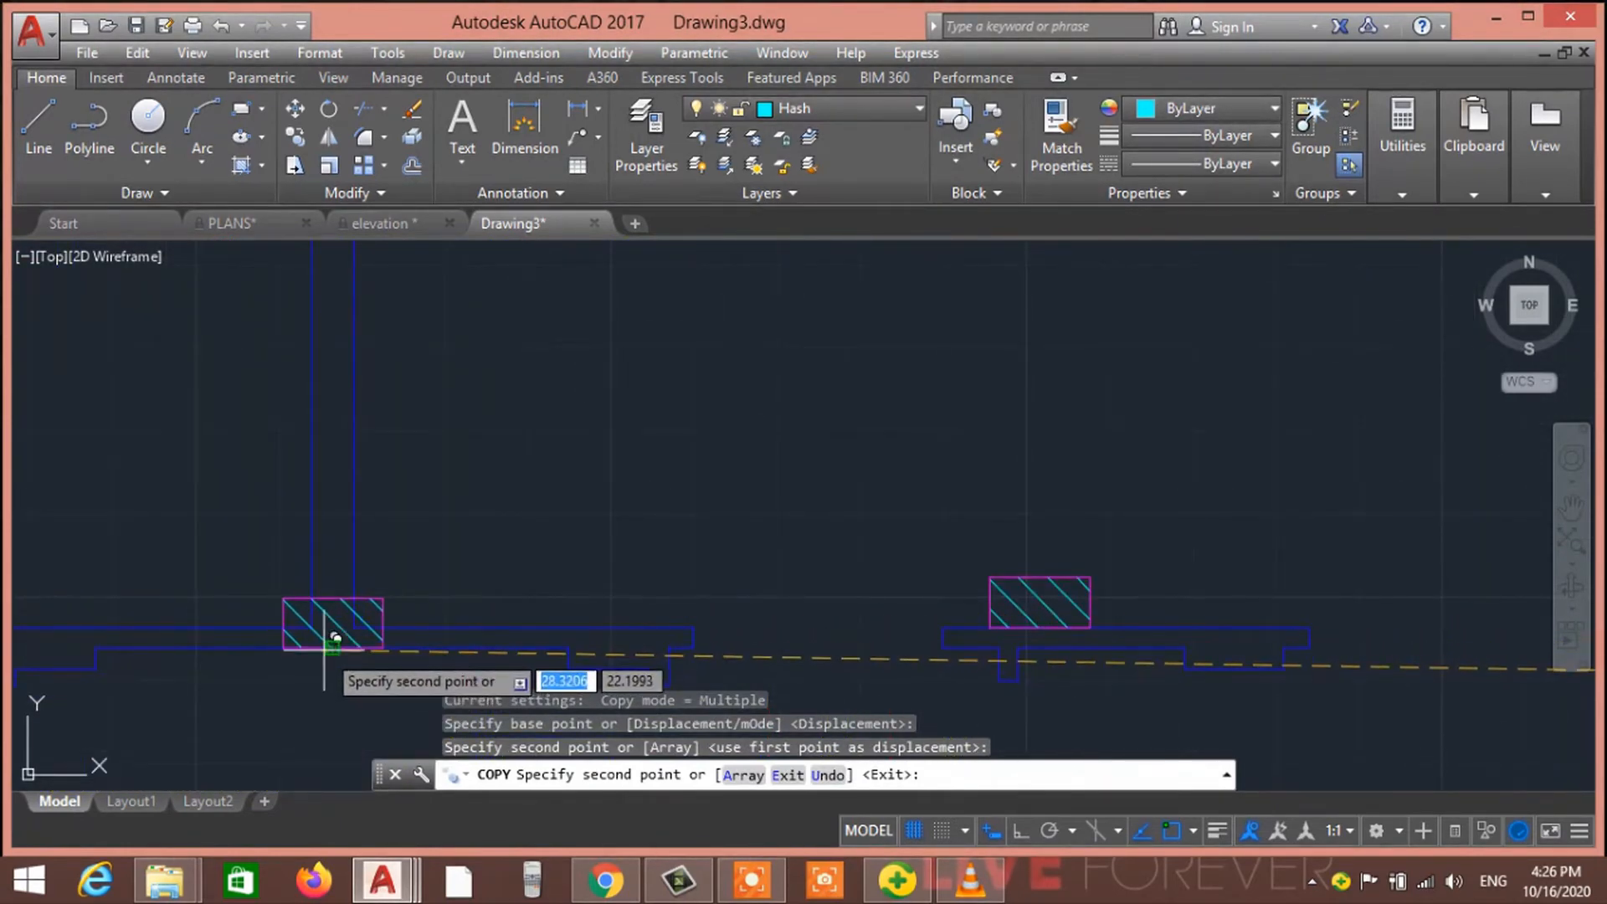
scroll(599, 519, "down", 4)
key("Escape")
key("Escape")
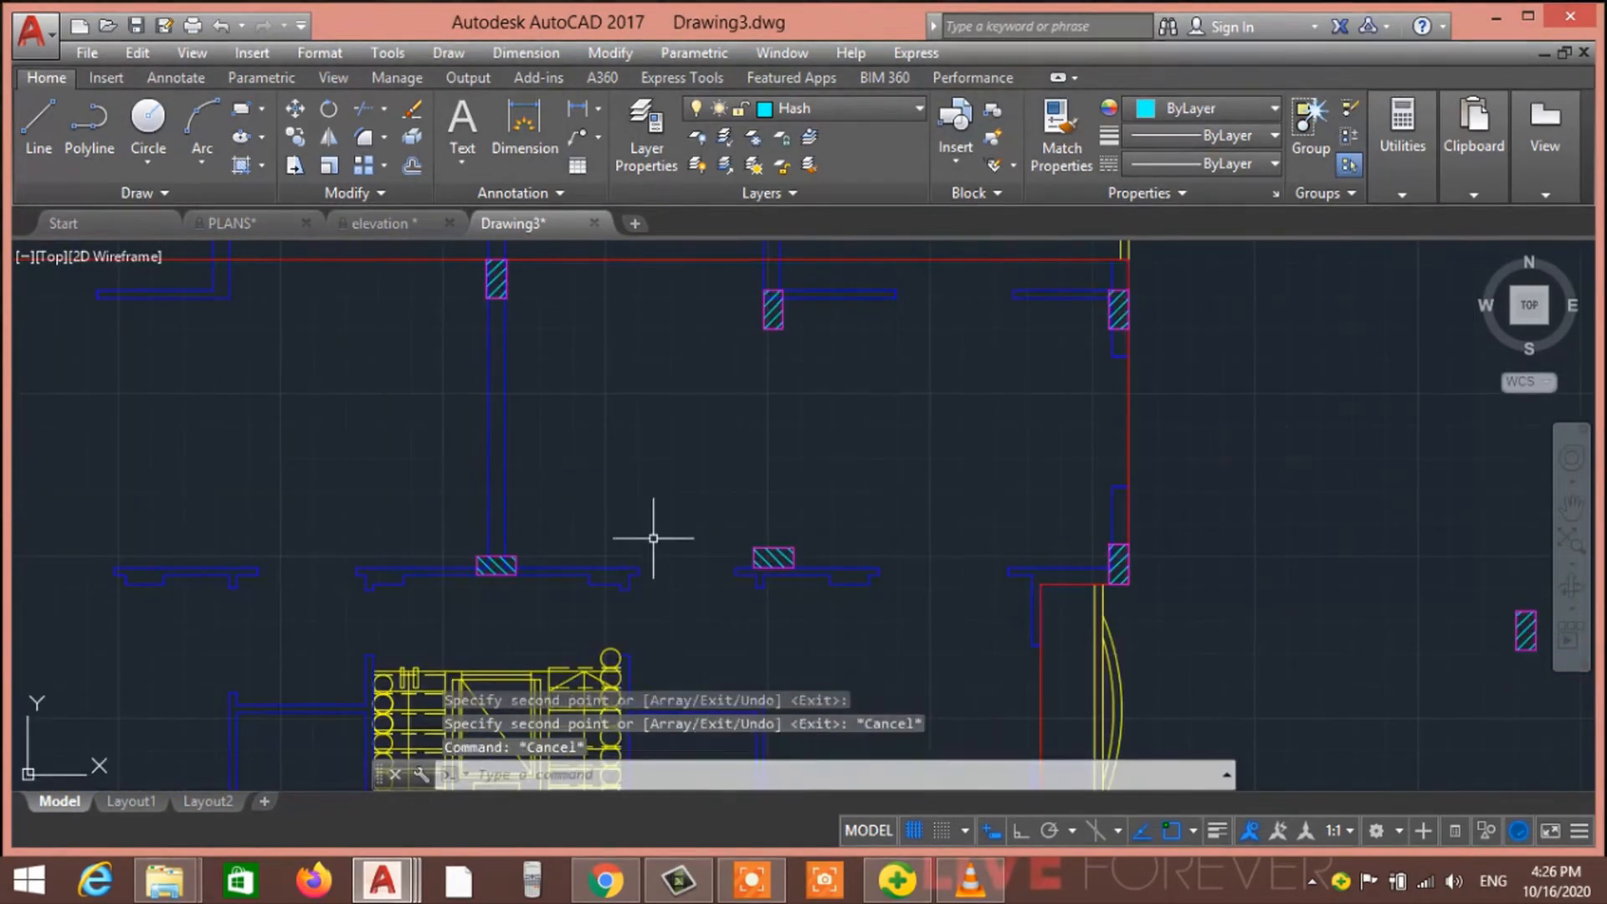
key("Escape")
Measure the distance between the two horizontal columns above the stairs
scroll(653, 538, "down", 6)
scroll(609, 484, "up", 6)
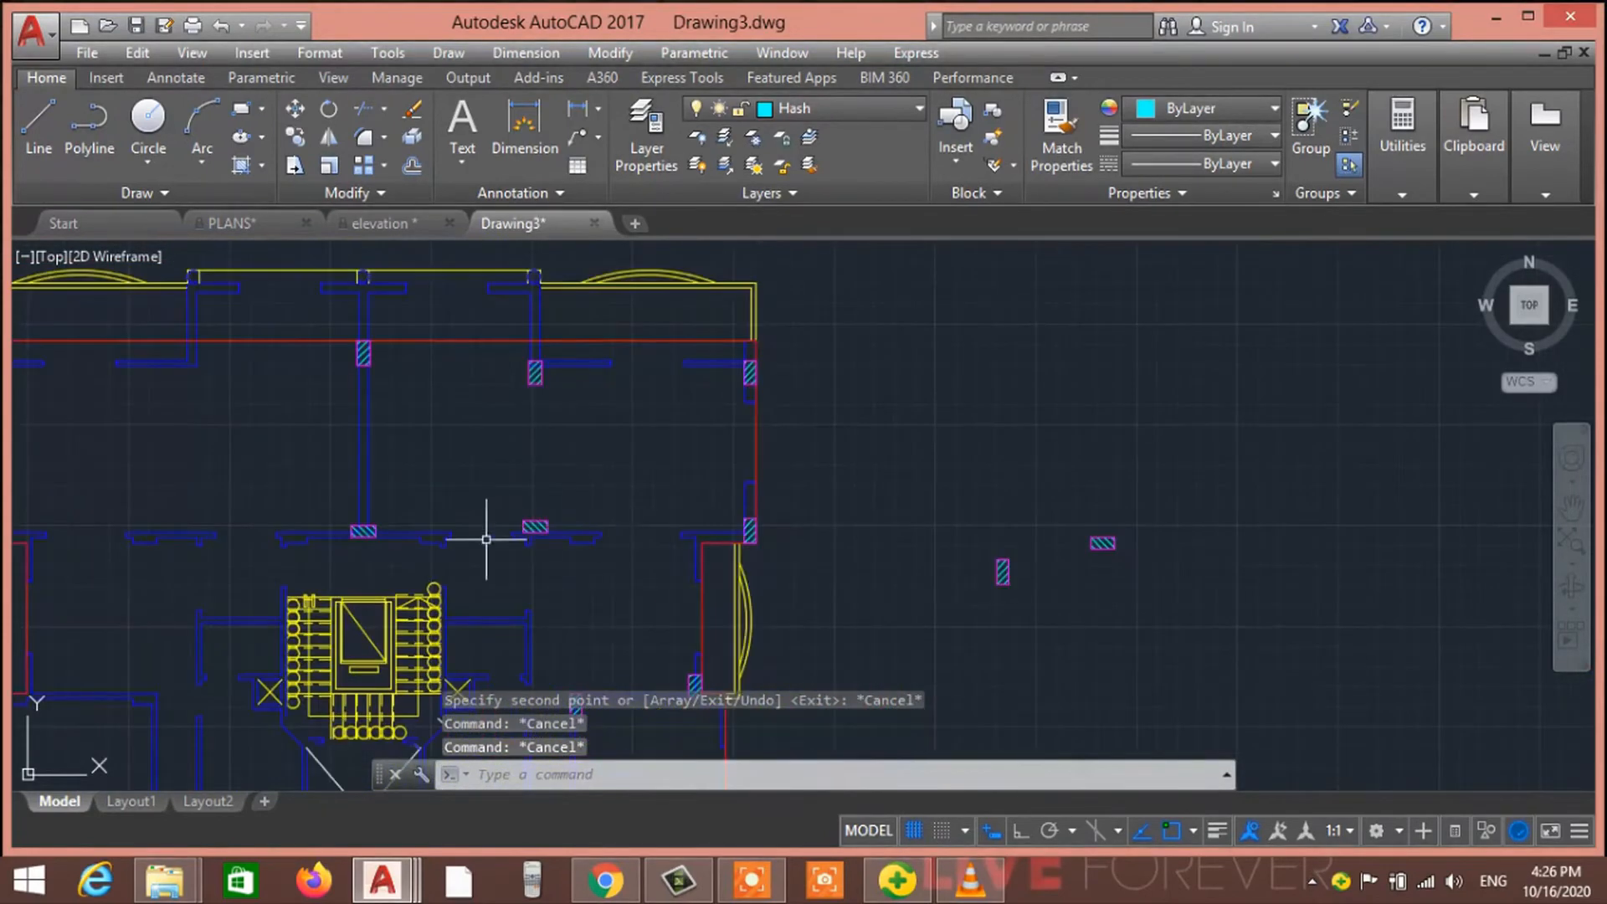
scroll(489, 544, "up", 2)
type("dist")
key("Return")
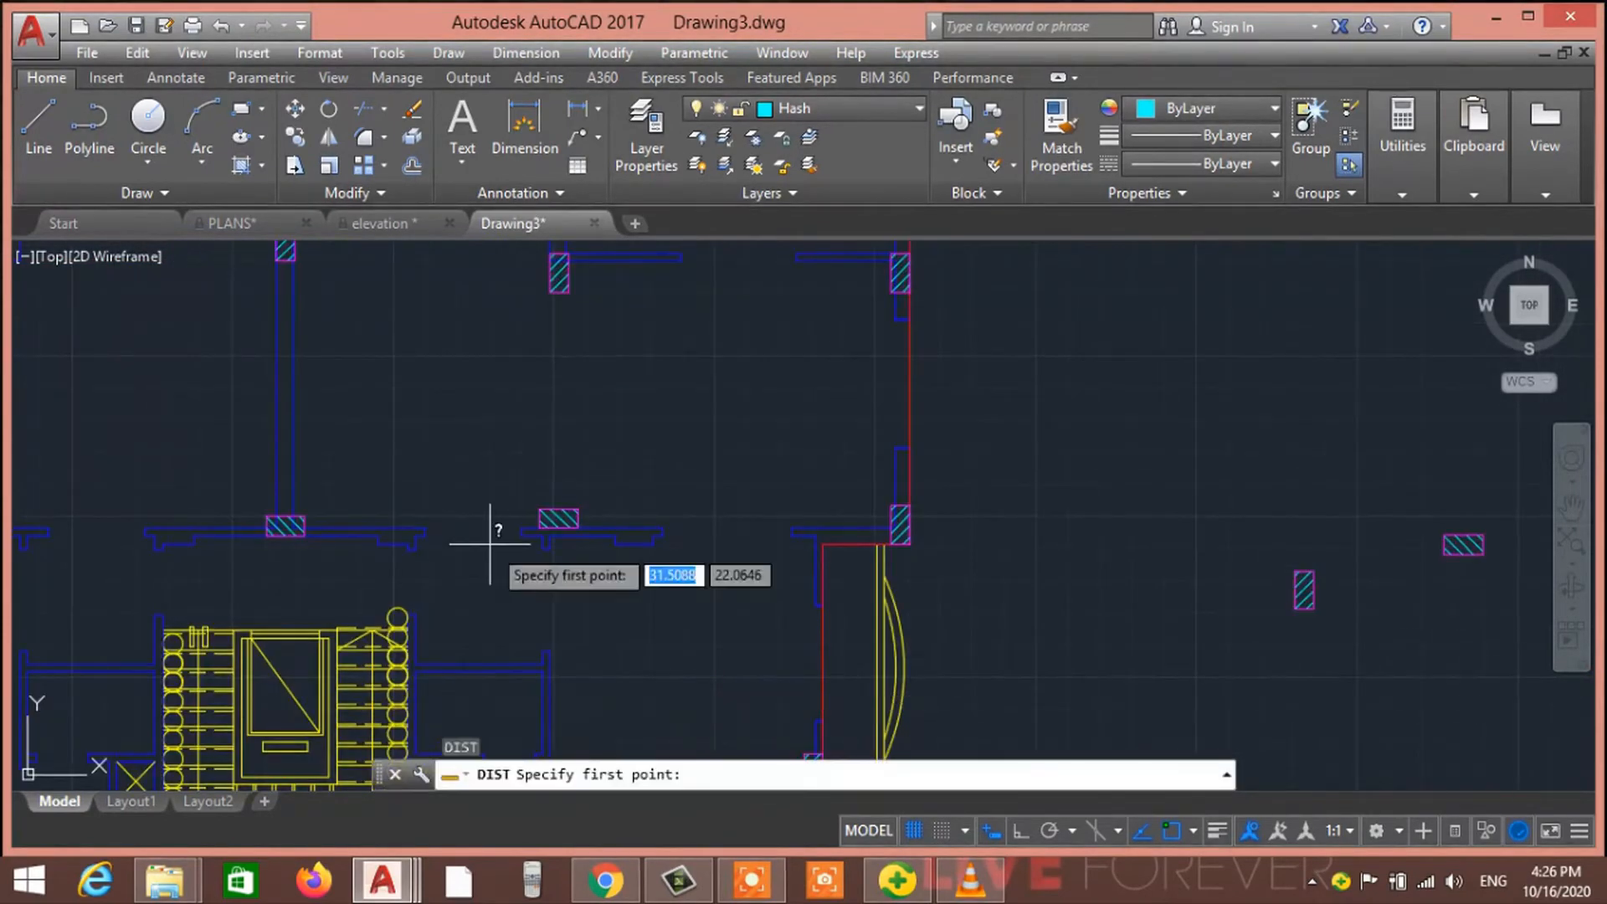
scroll(377, 540, "up", 4)
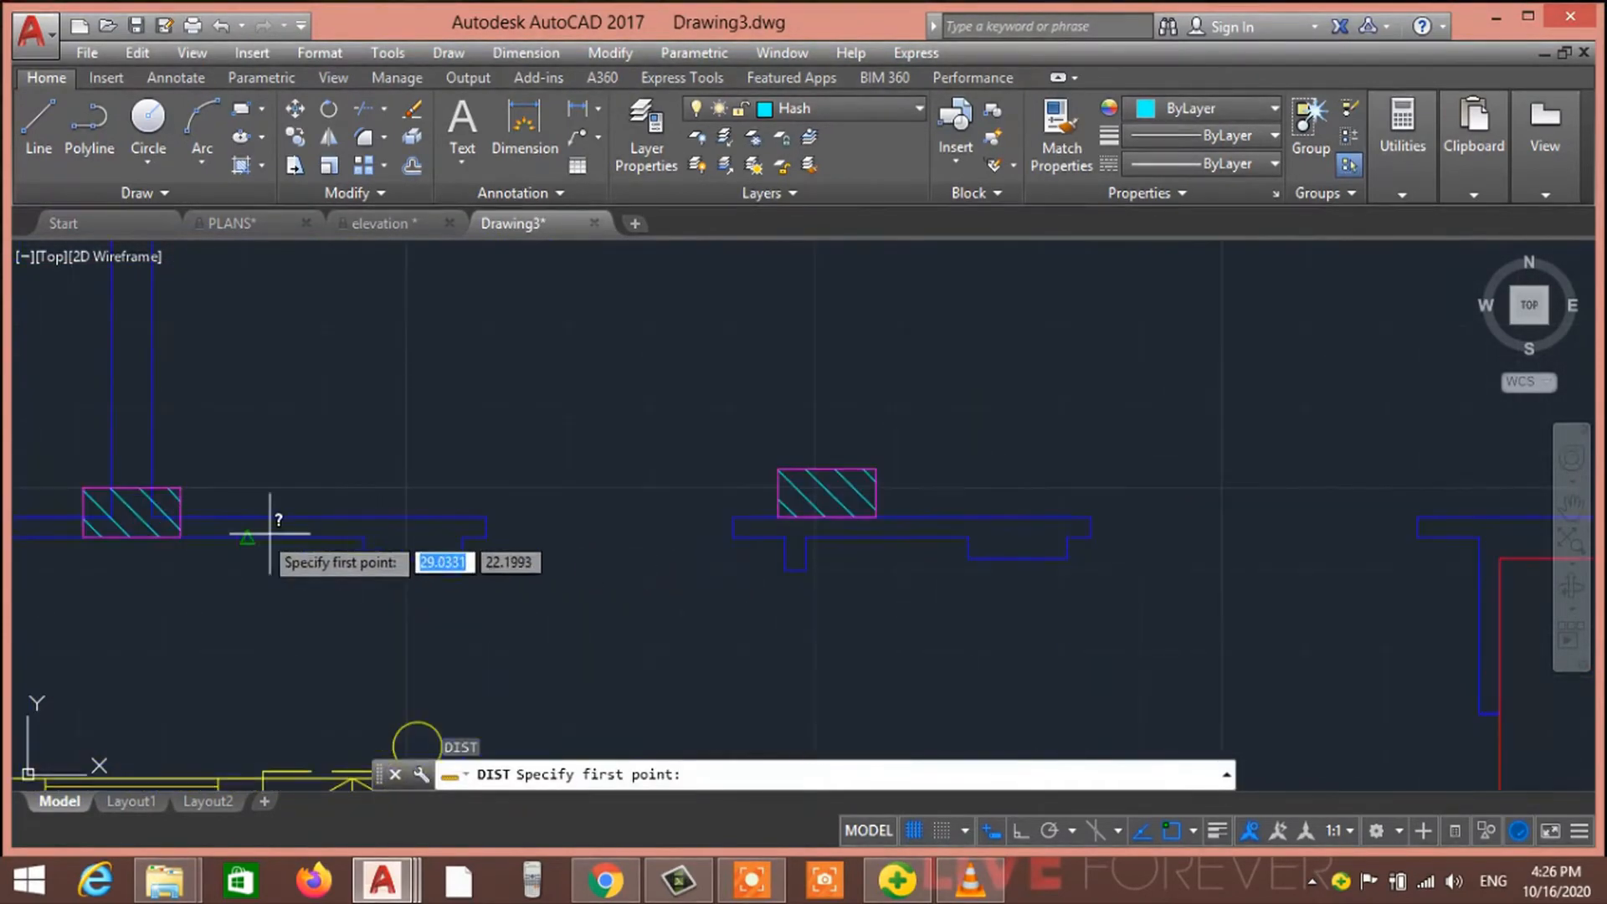
left_click(130, 512)
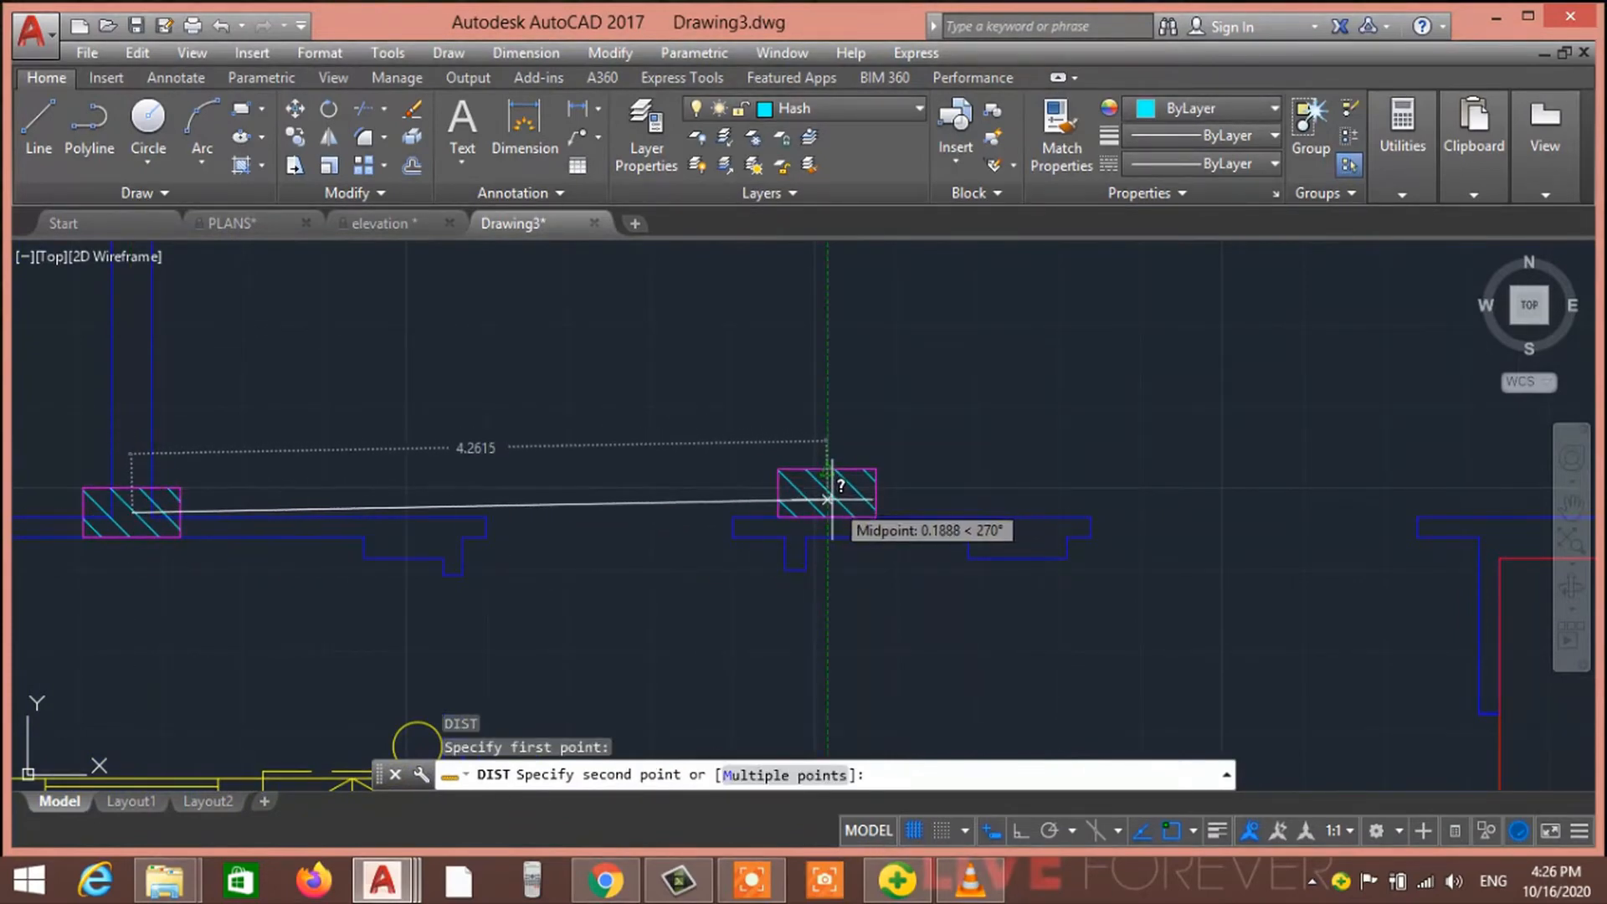
key("Escape")
key("Escape")
Examine the column layout in the right half of the plan, beside and below the stairs
scroll(831, 499, "down", 5)
middle_click_drag(831, 499, 666, 435)
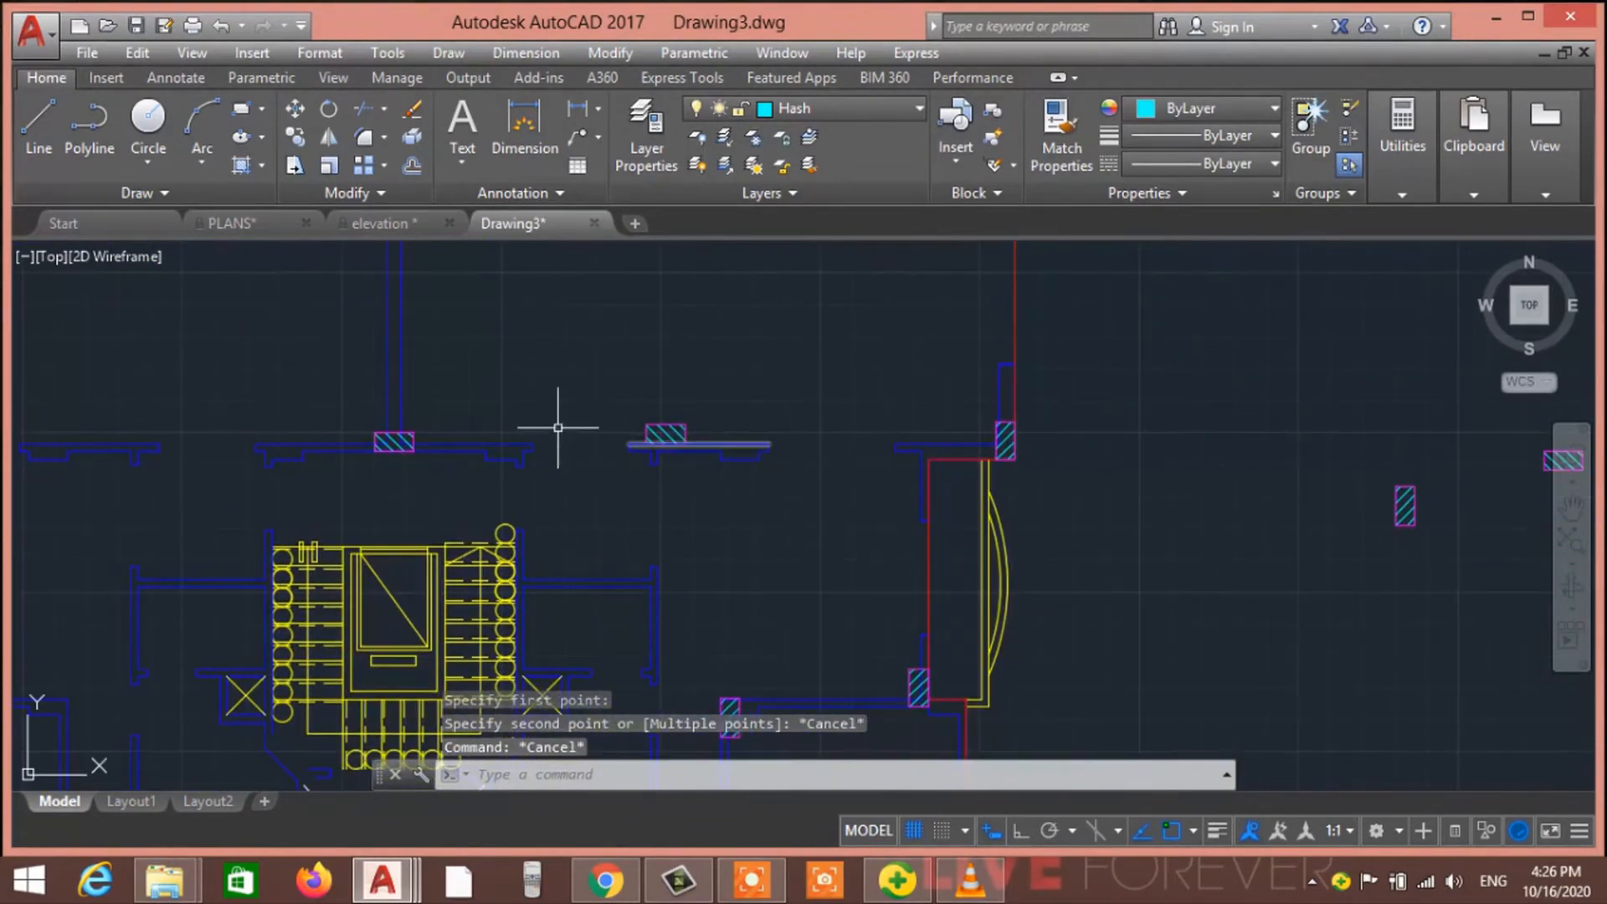
scroll(566, 515, "down", 2)
middle_click_drag(681, 549, 621, 460)
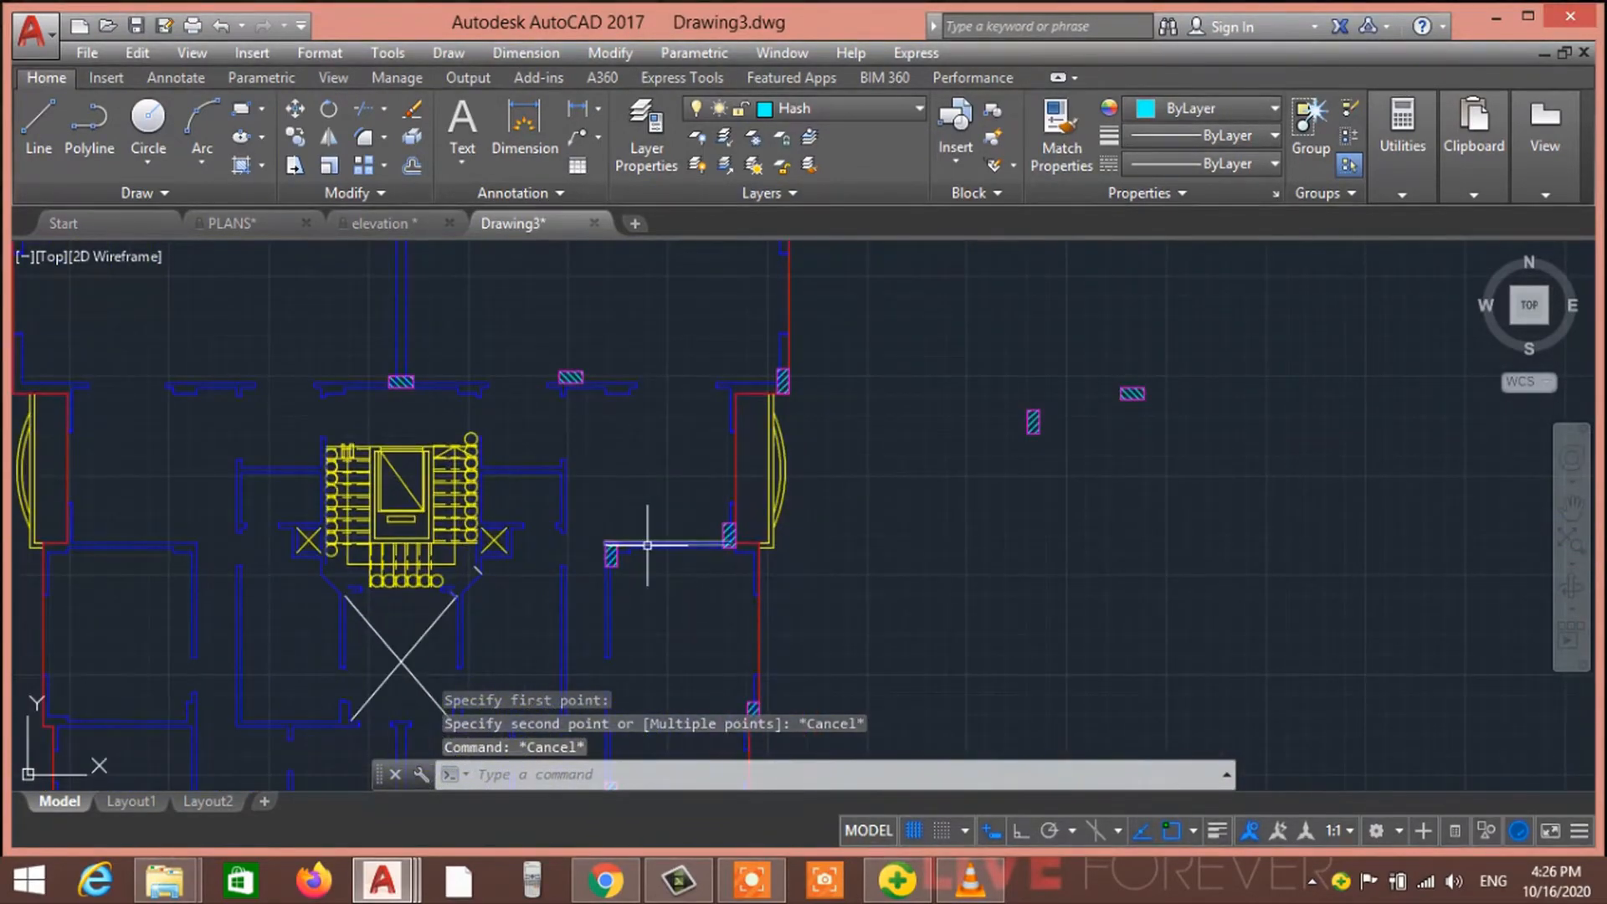
scroll(648, 545, "down", 2)
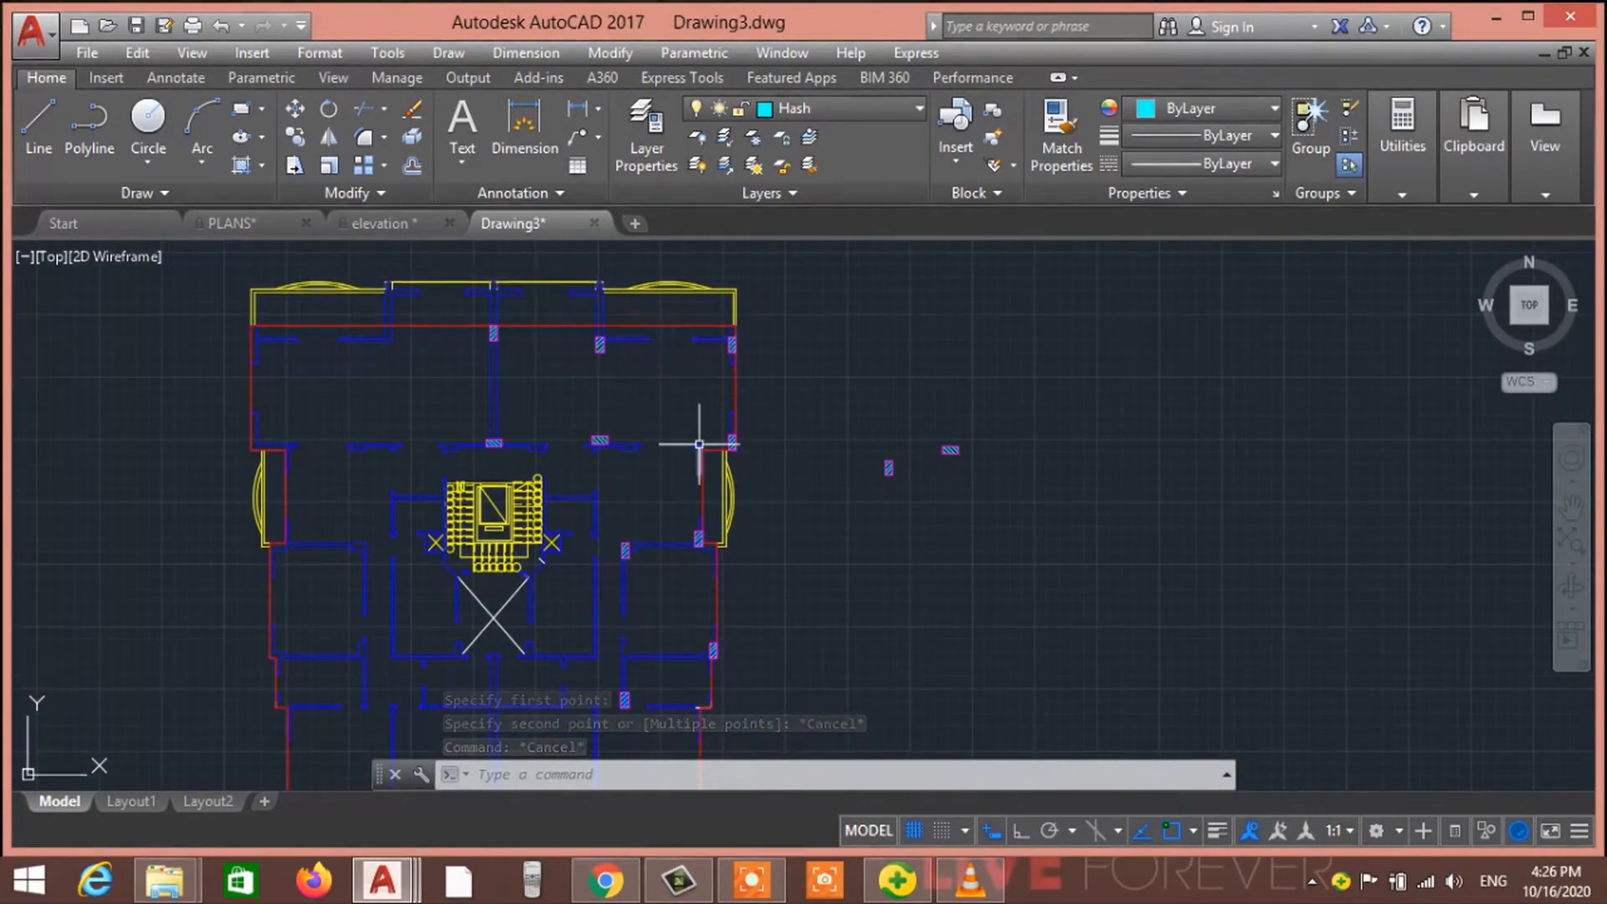
scroll(686, 485, "down", 2)
scroll(578, 509, "up", 5)
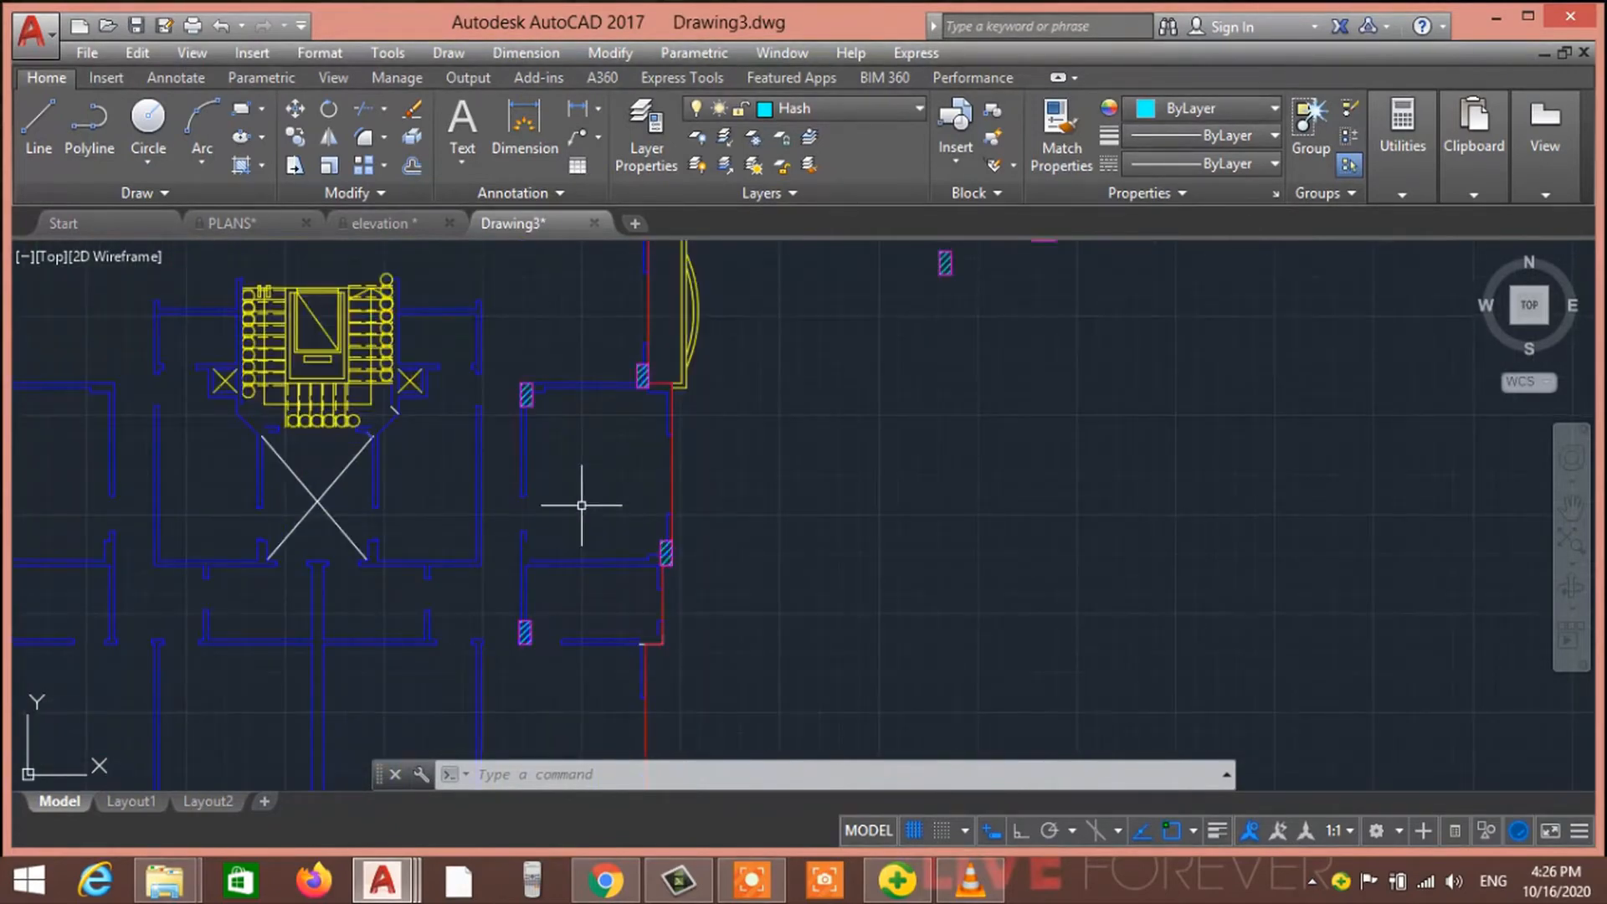
Copy the loose vertical column from its top-edge midpoint to the outer side of the light well's right wall, below the stairs
scroll(582, 505, "down", 2)
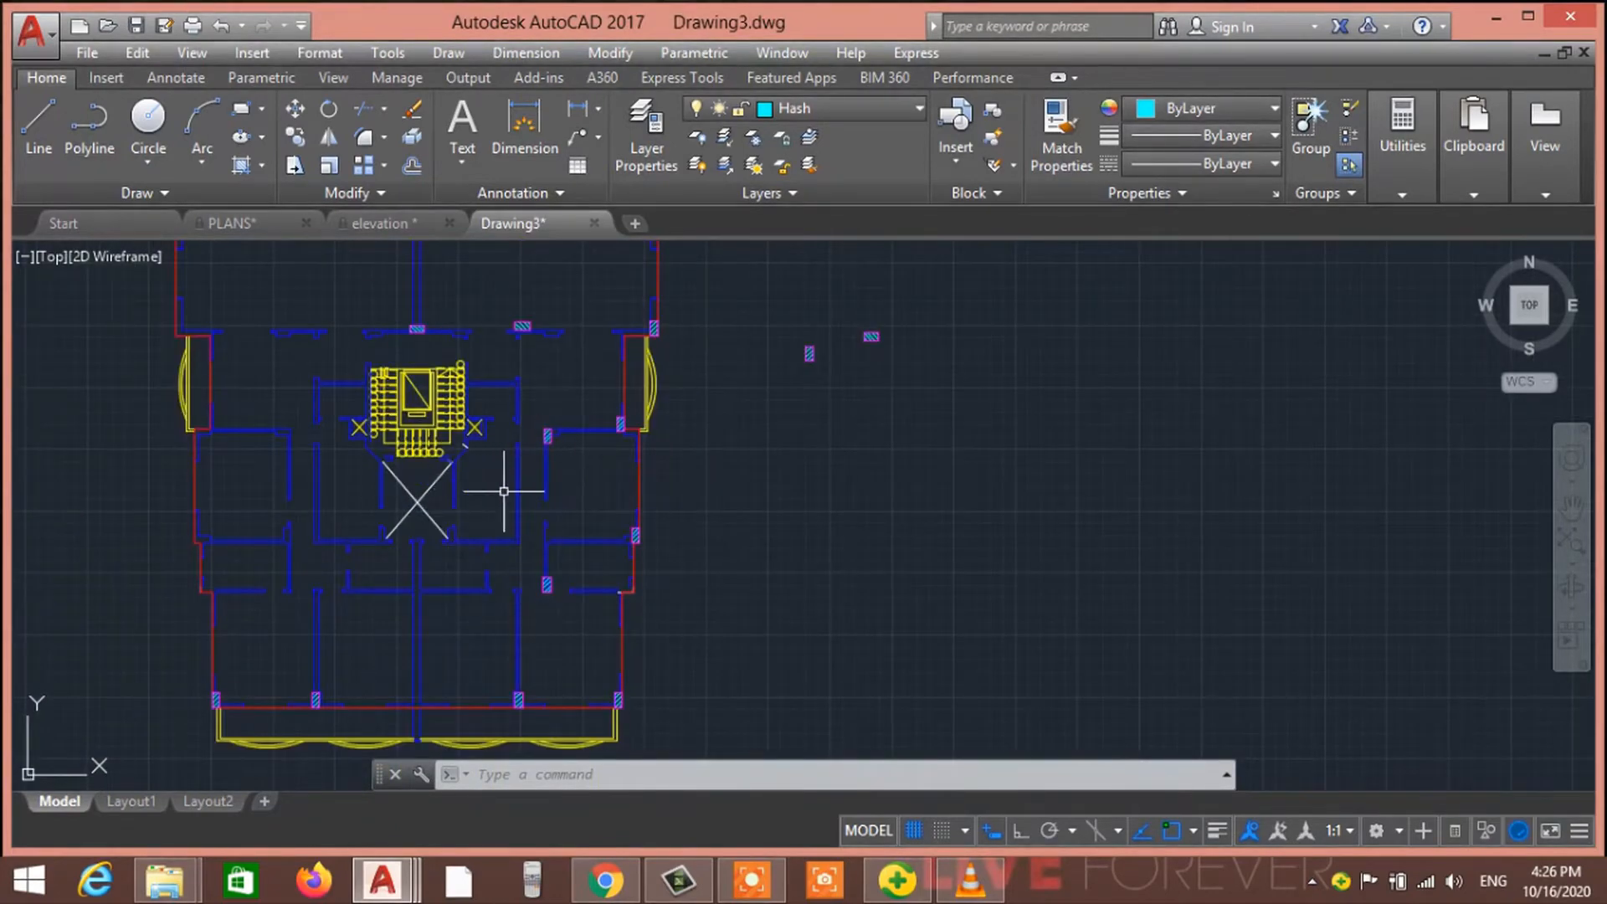
middle_click_drag(352, 452, 396, 472)
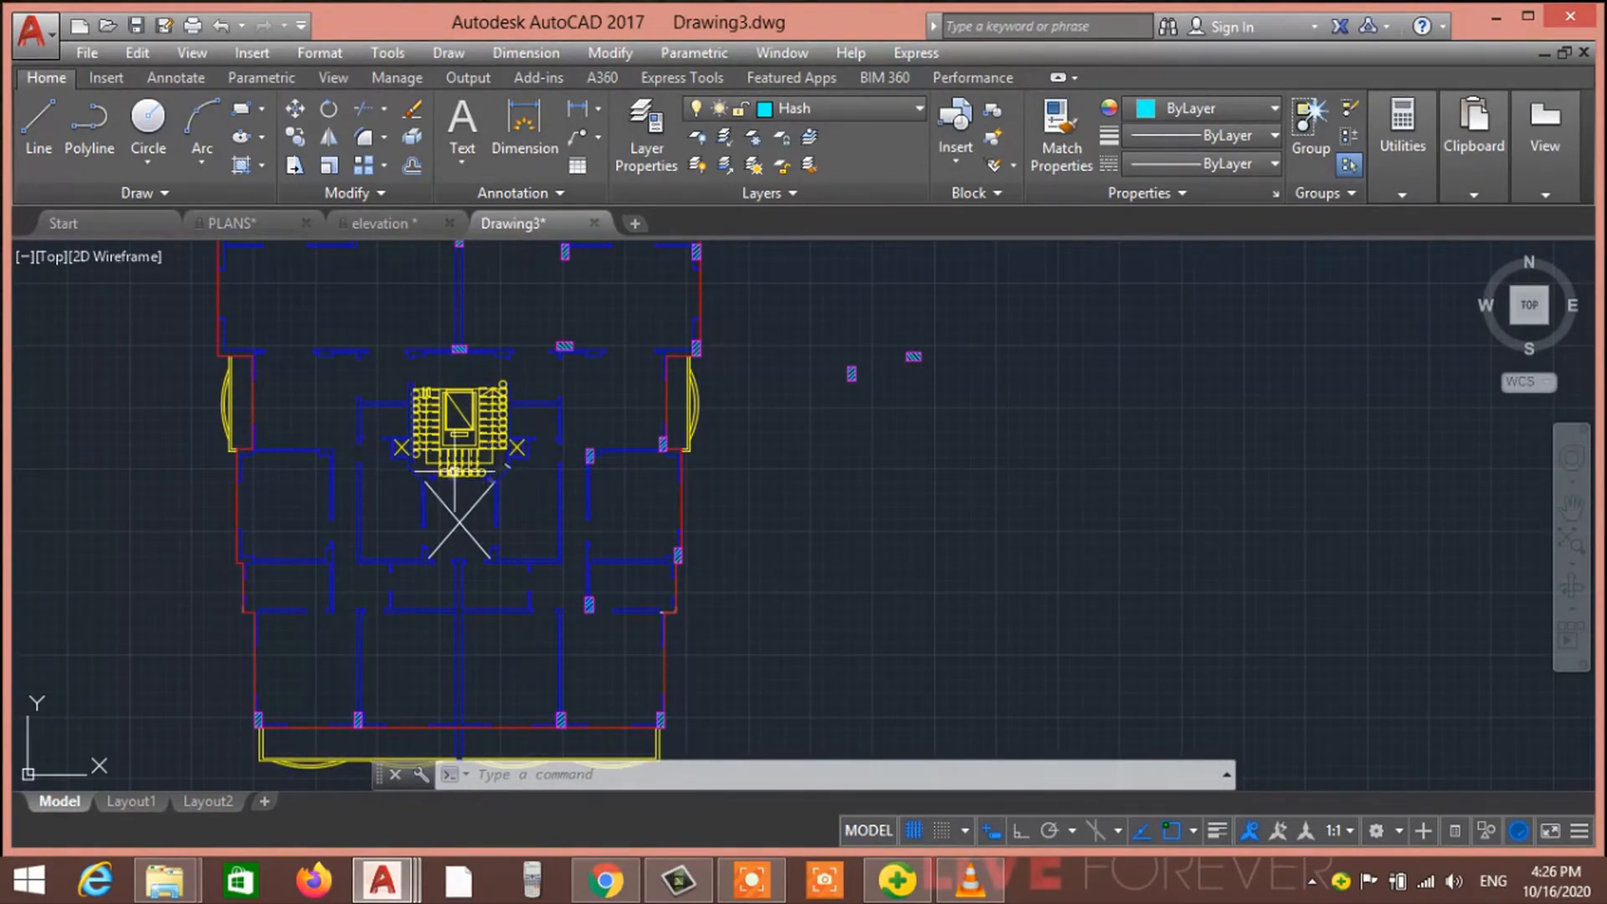
mouse_move(487, 426)
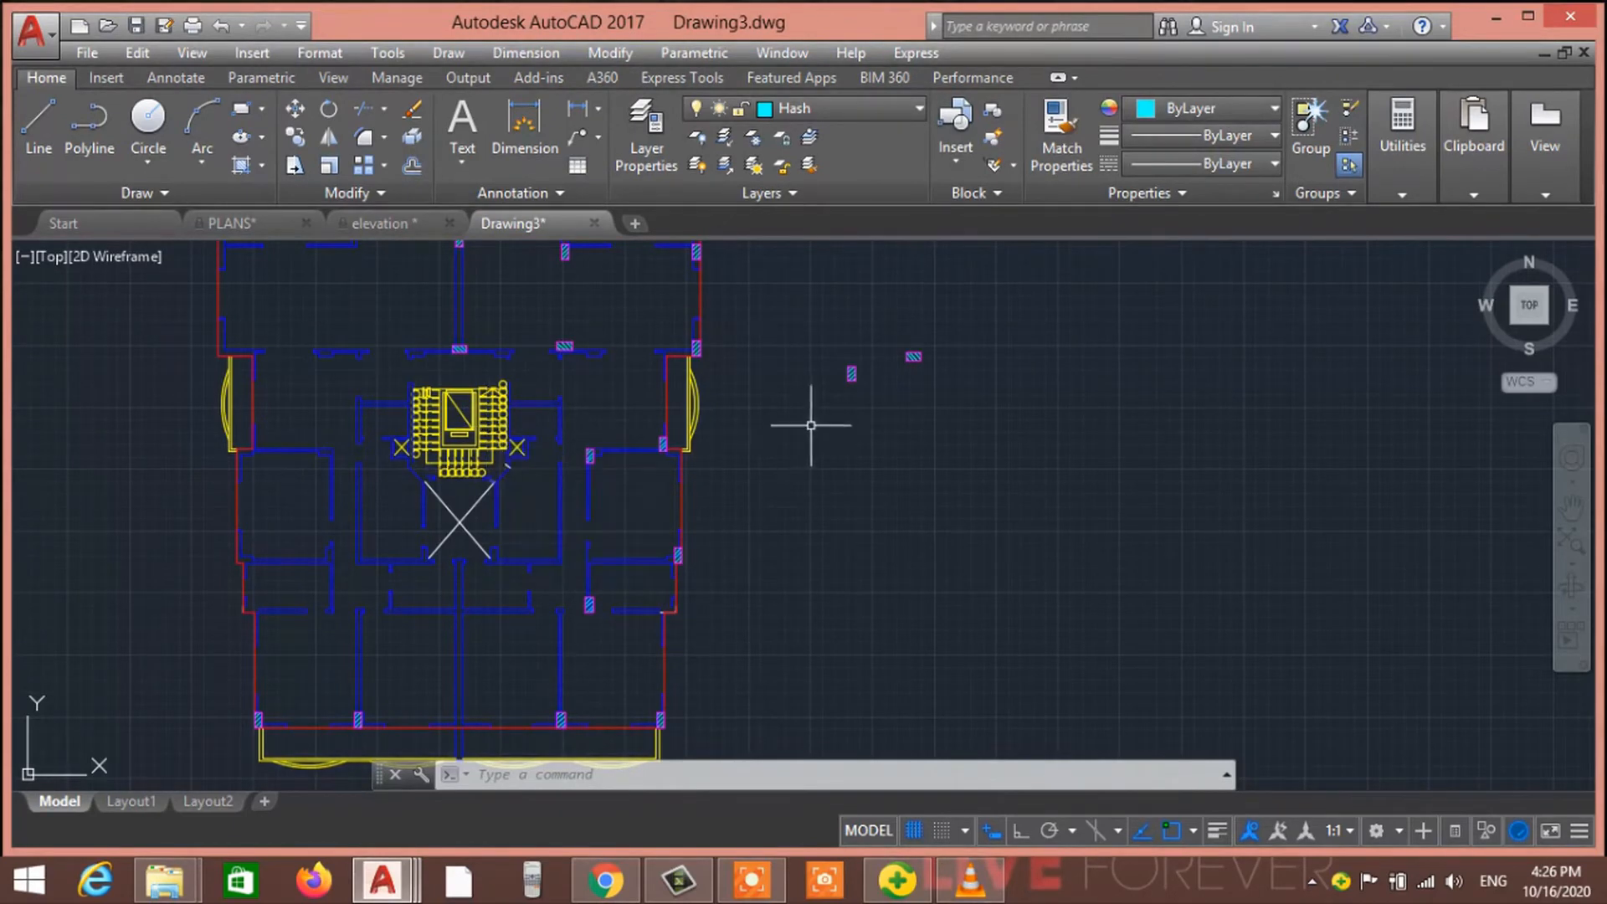
scroll(855, 395, "up", 2)
left_click(815, 324)
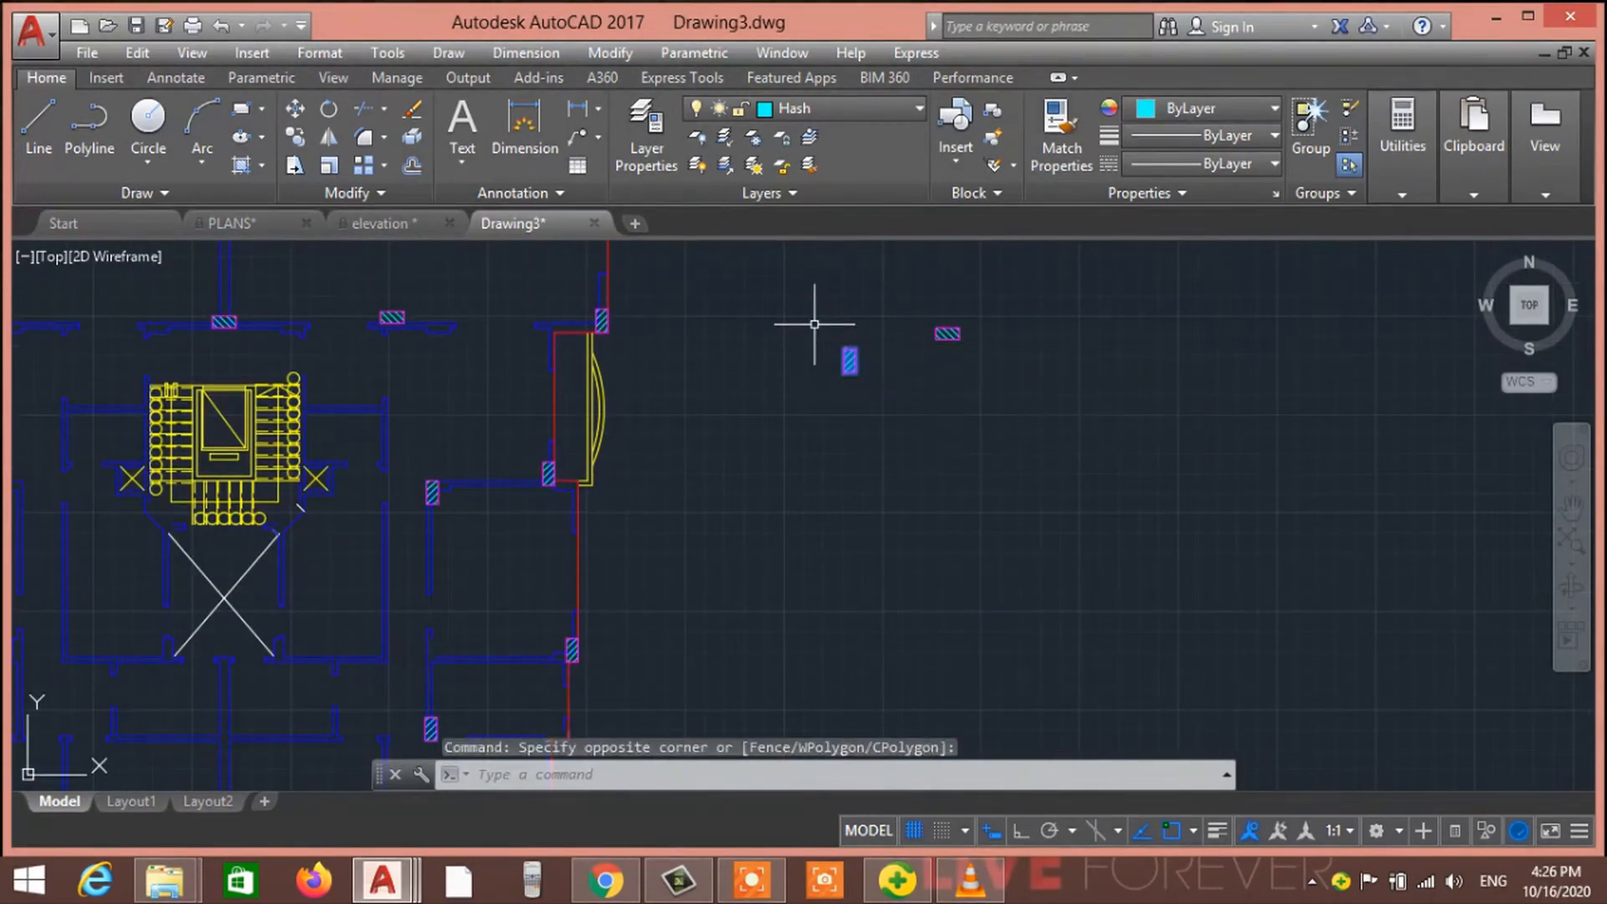
key("Return")
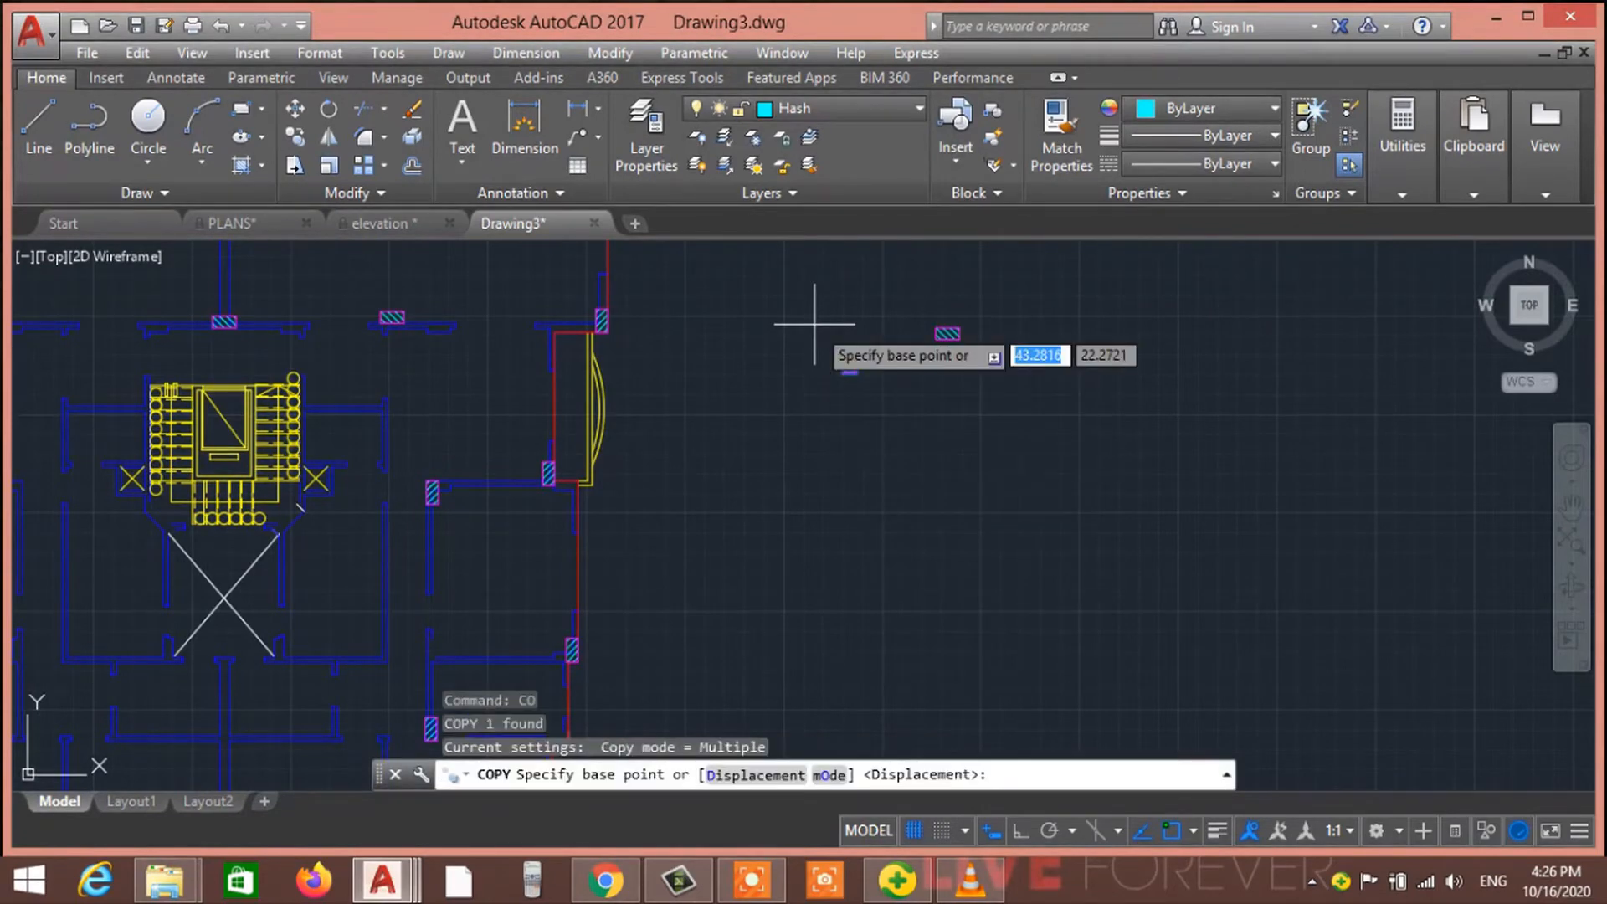
scroll(879, 351, "up", 4)
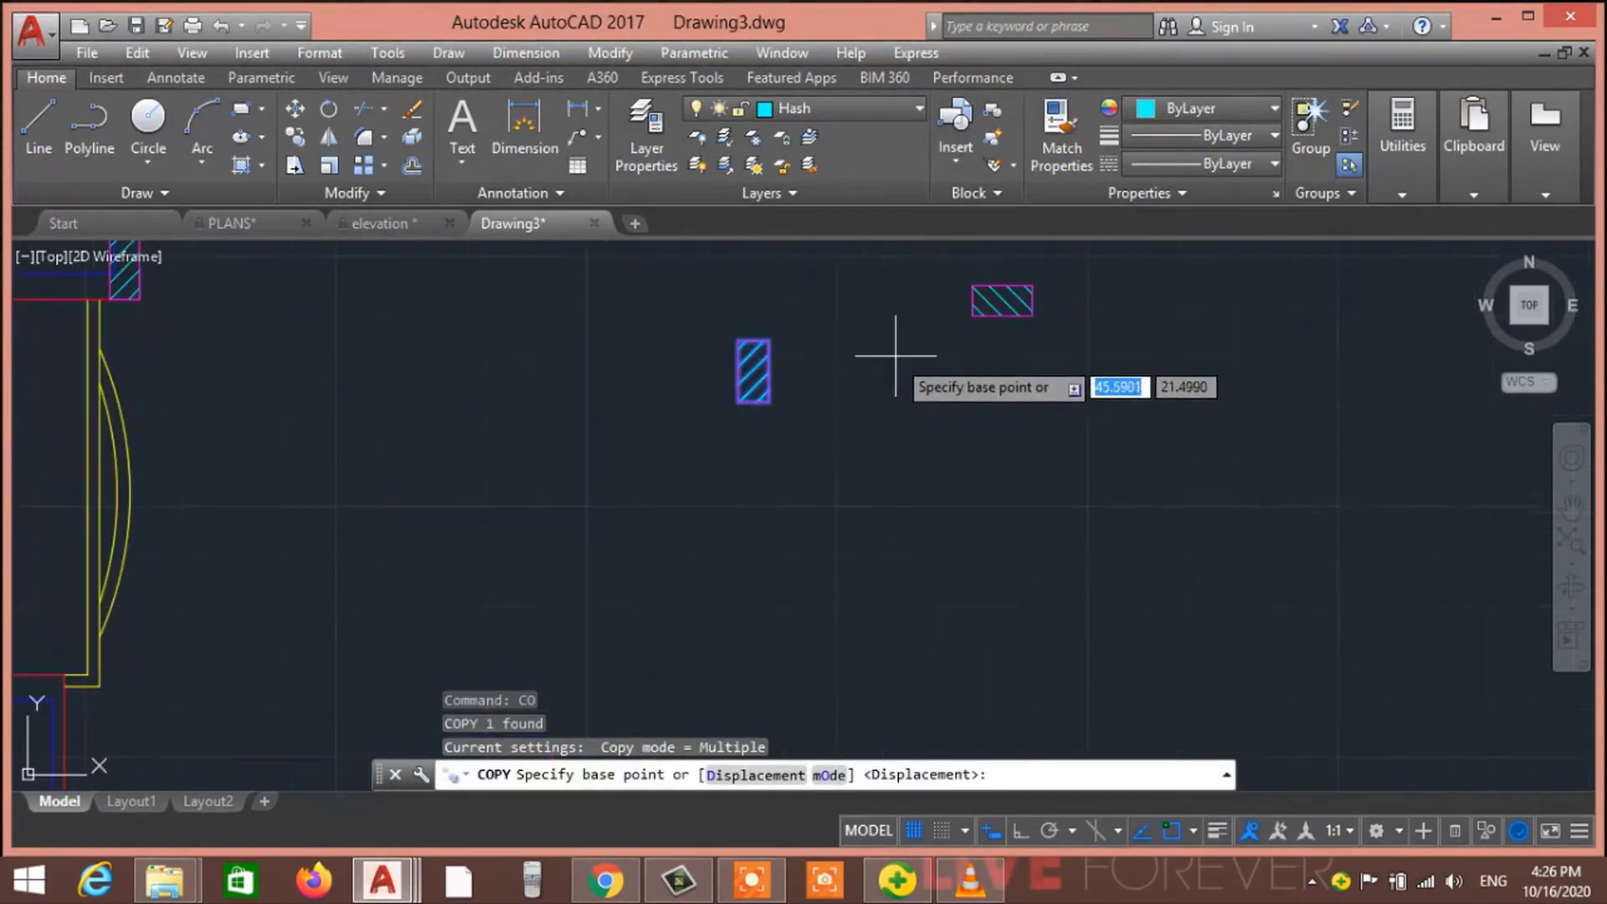
left_click(753, 340)
scroll(749, 340, "down", 5)
scroll(391, 518, "up", 6)
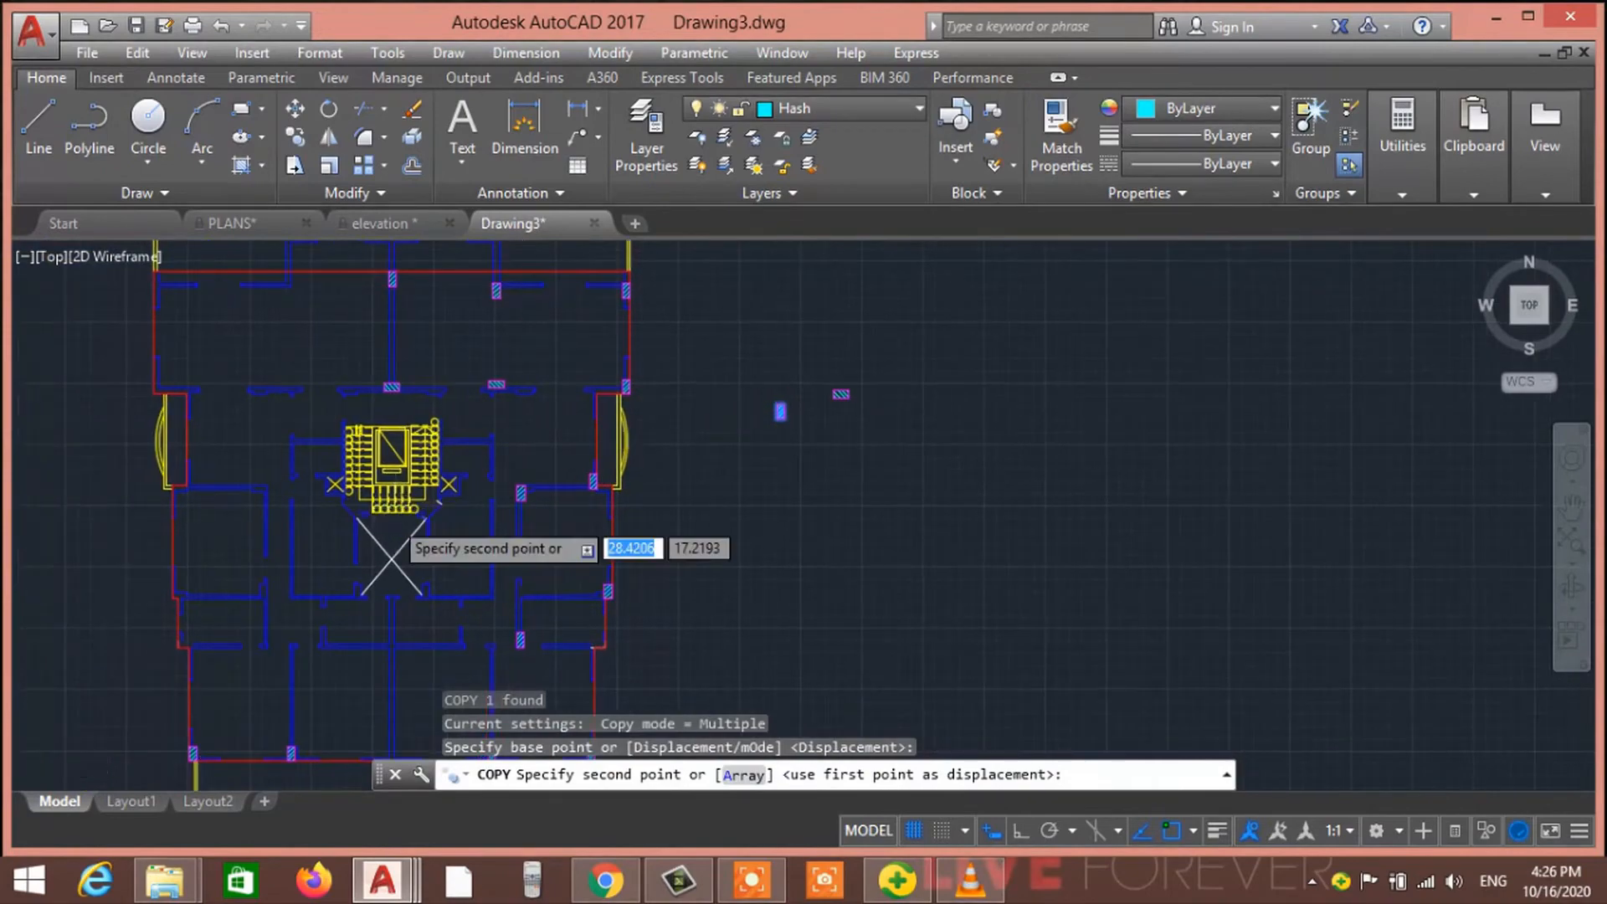
middle_click_drag(531, 465, 449, 408)
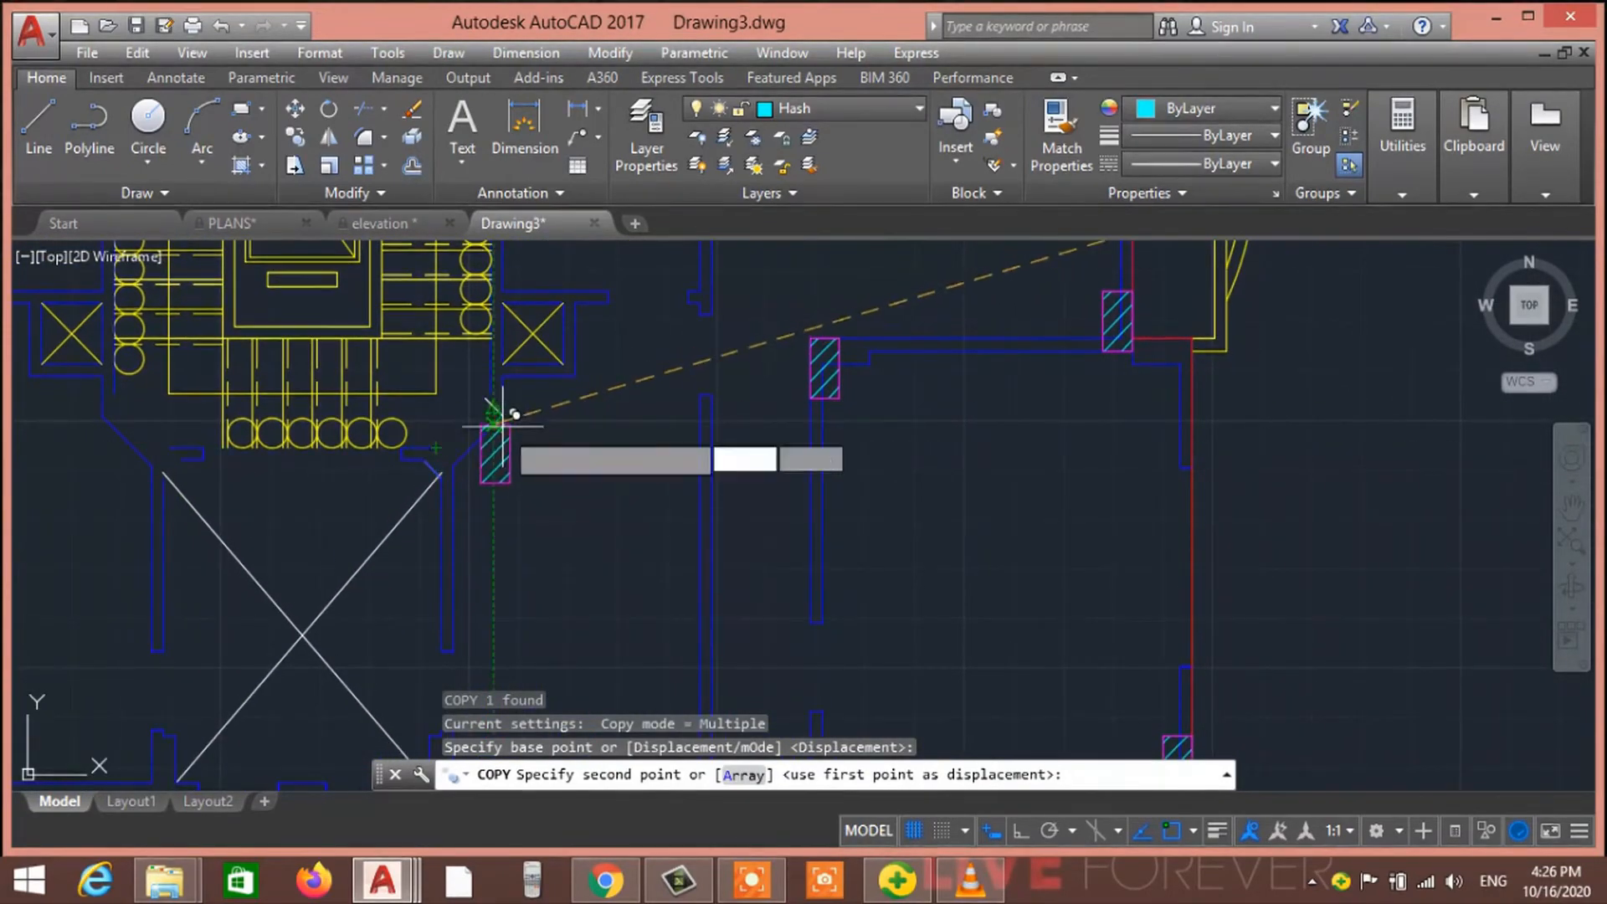
left_click(495, 450)
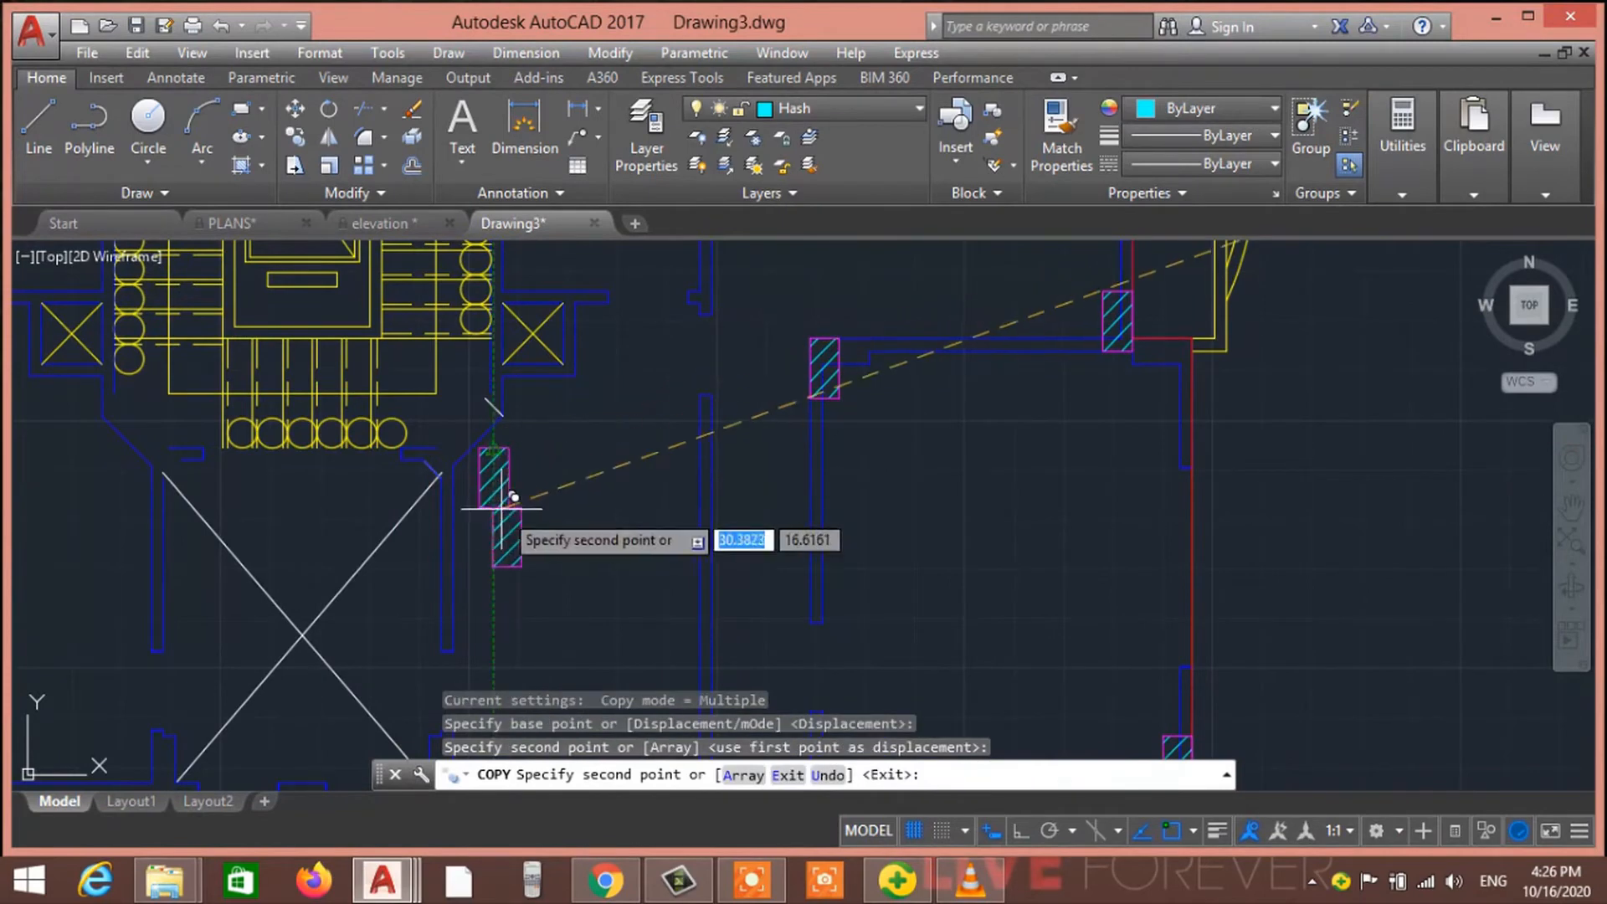
Place another vertical column copy outside the light well's left wall and end the copying
middle_click_drag(115, 413, 221, 420)
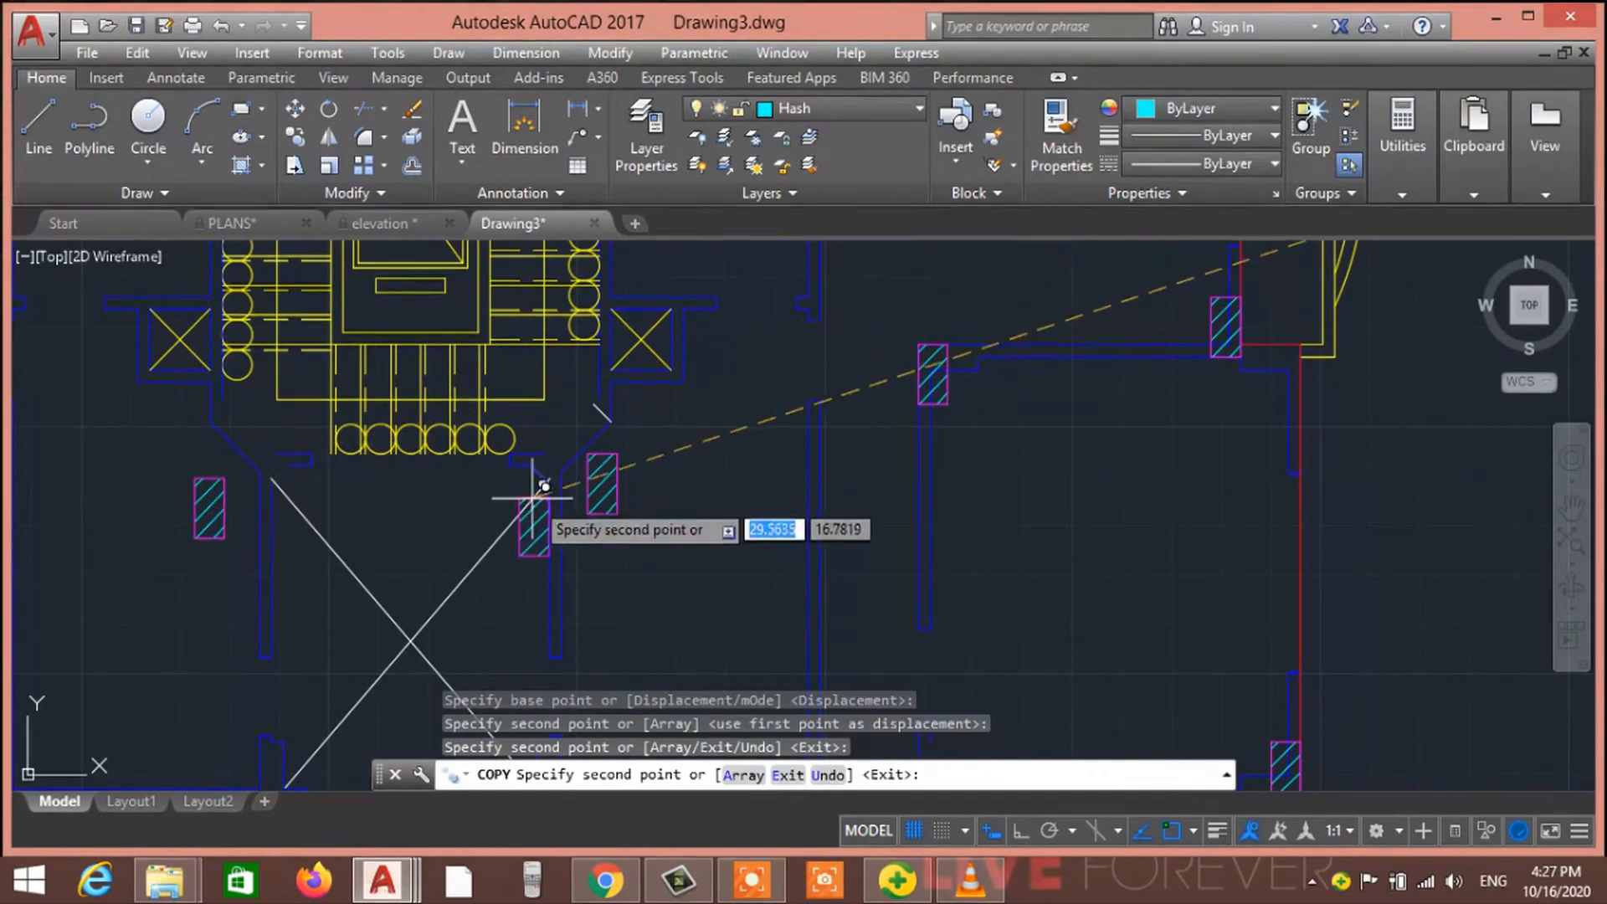
key("Escape")
key("Escape")
key("Escape")
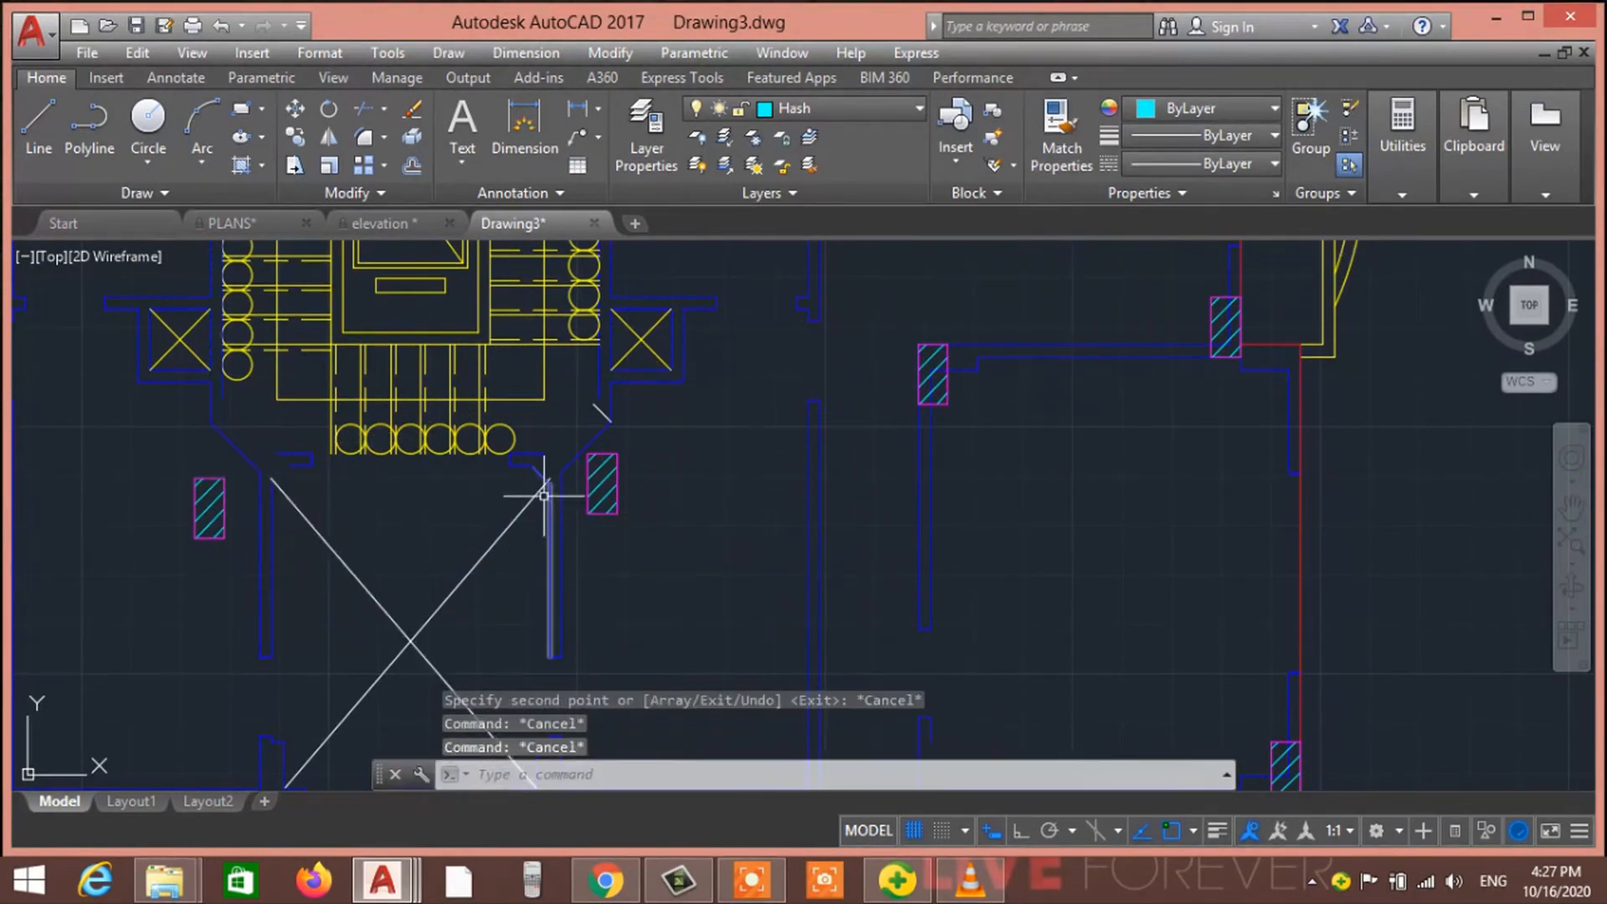
Rotate the column left of the light well by 90° about its bottom-edge midpoint, with ortho turned on
scroll(234, 545, "up", 3)
middle_click_drag(428, 589, 512, 623)
scroll(362, 605, "up", 3)
left_click(327, 656)
left_click(229, 557)
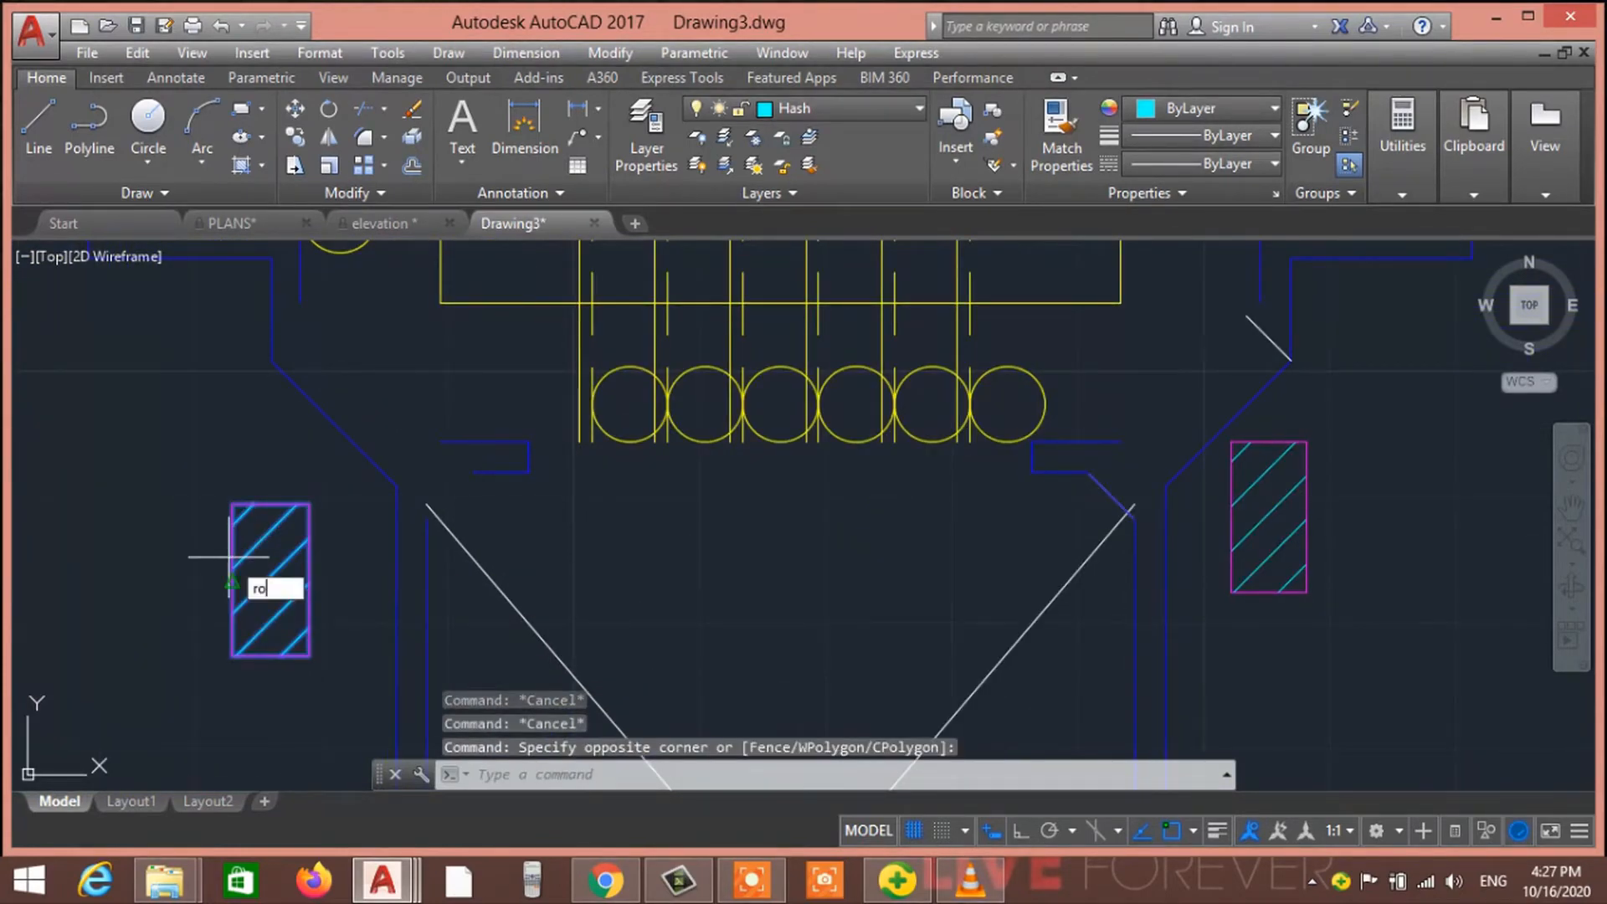
type("ro")
key("Return")
left_click(270, 656)
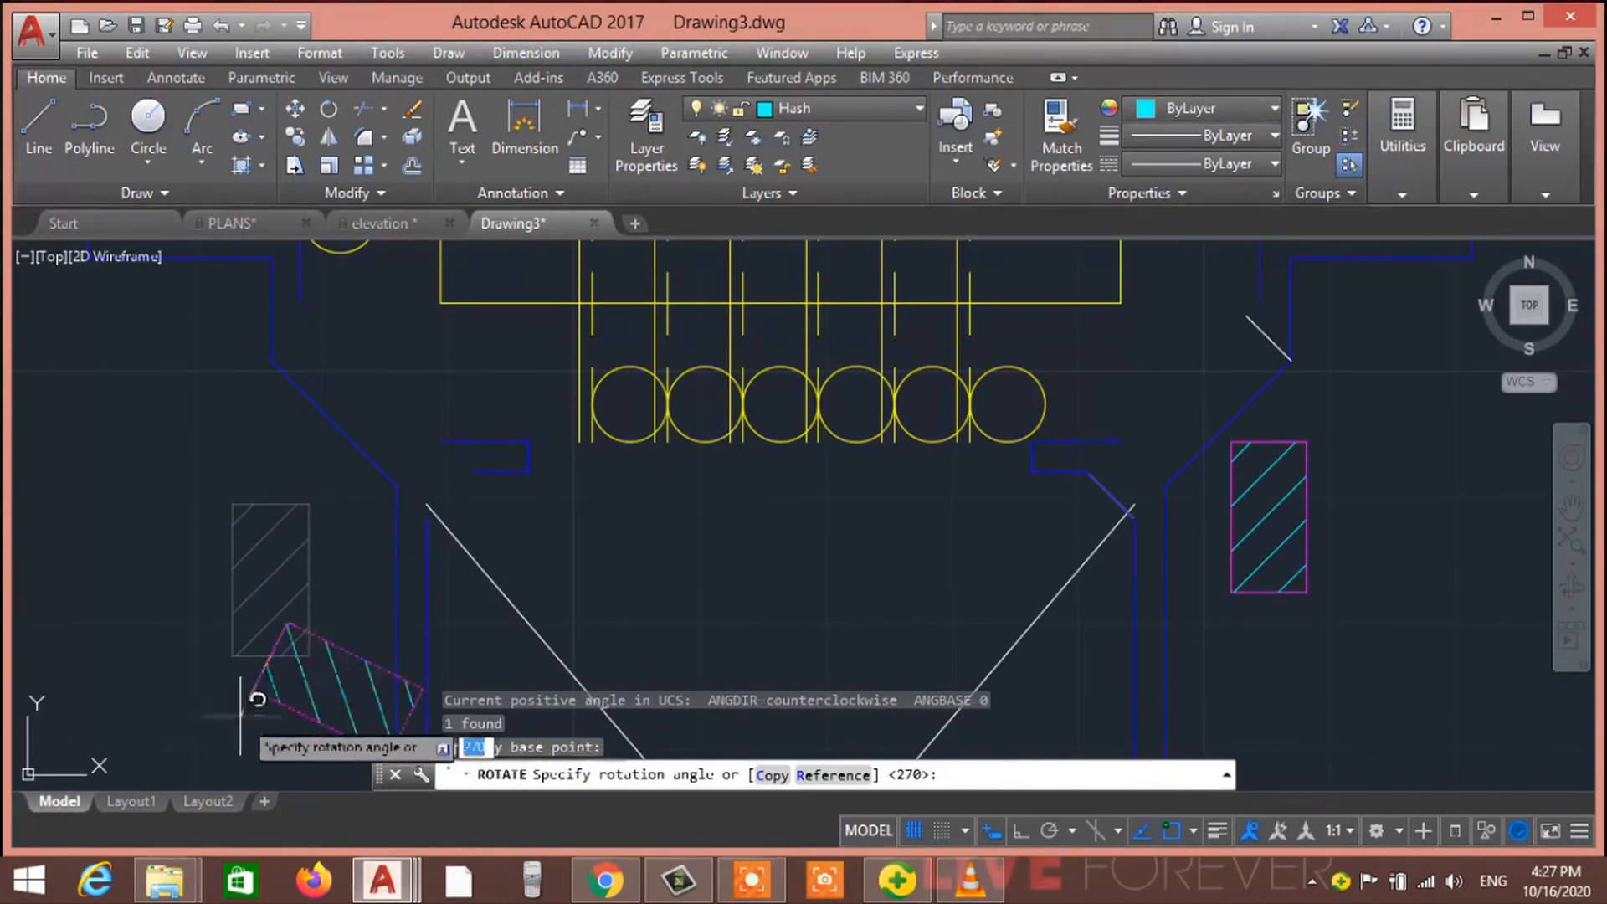
left_click(1018, 824)
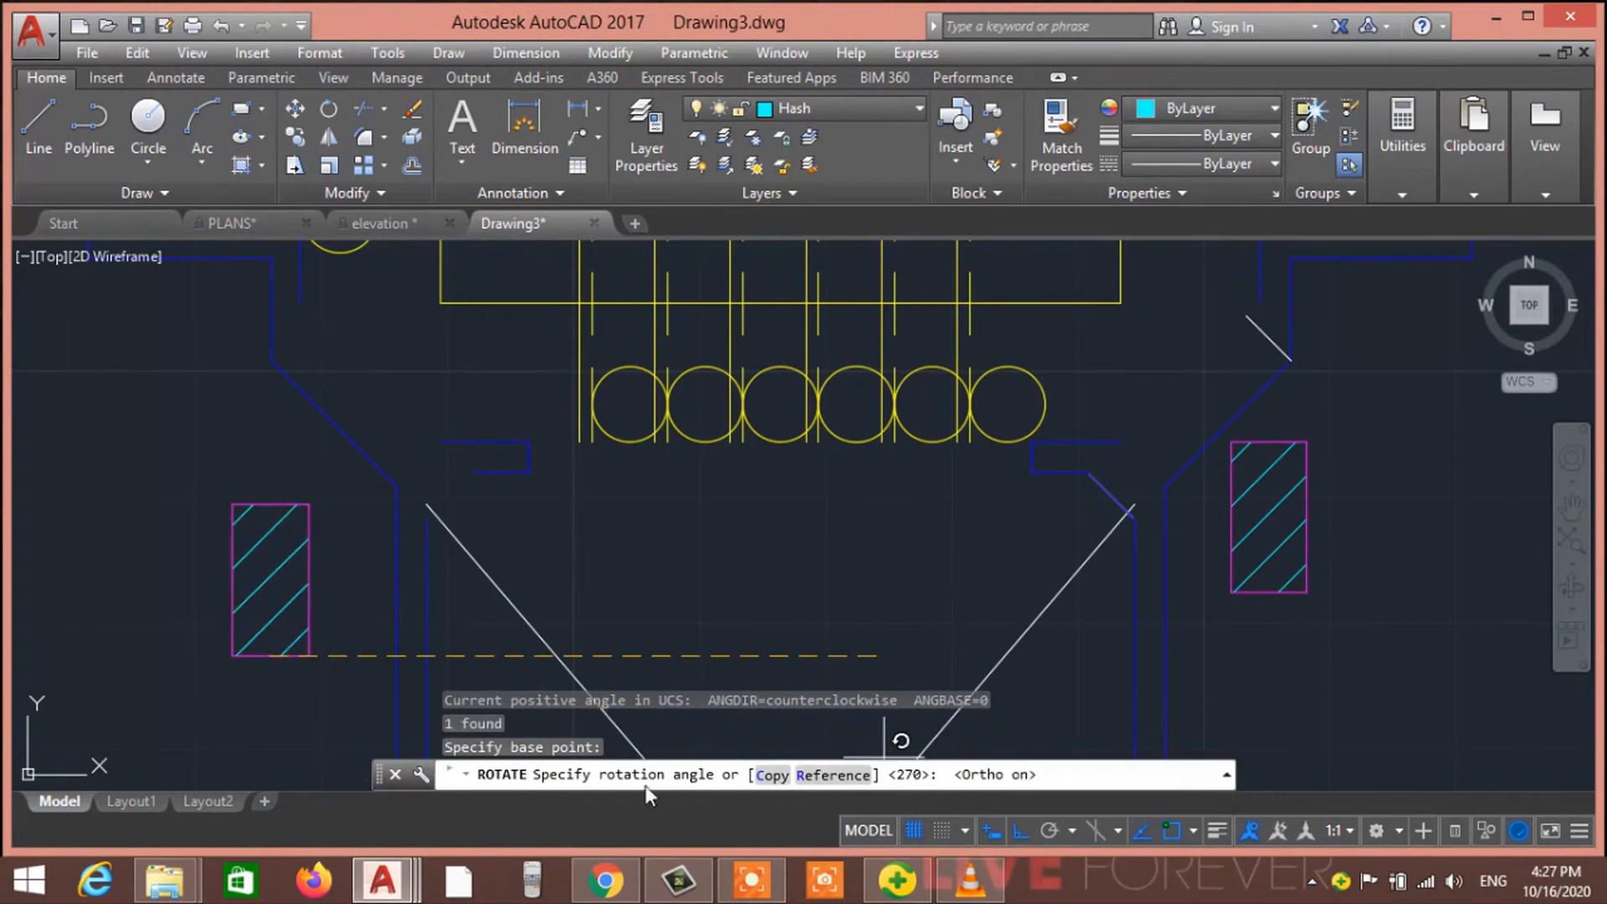
left_click(268, 617)
Move the rotated left column by its top-edge midpoint to the left diagonal wall, level with the lower end of the stair lines
left_click(269, 591)
left_click(242, 624)
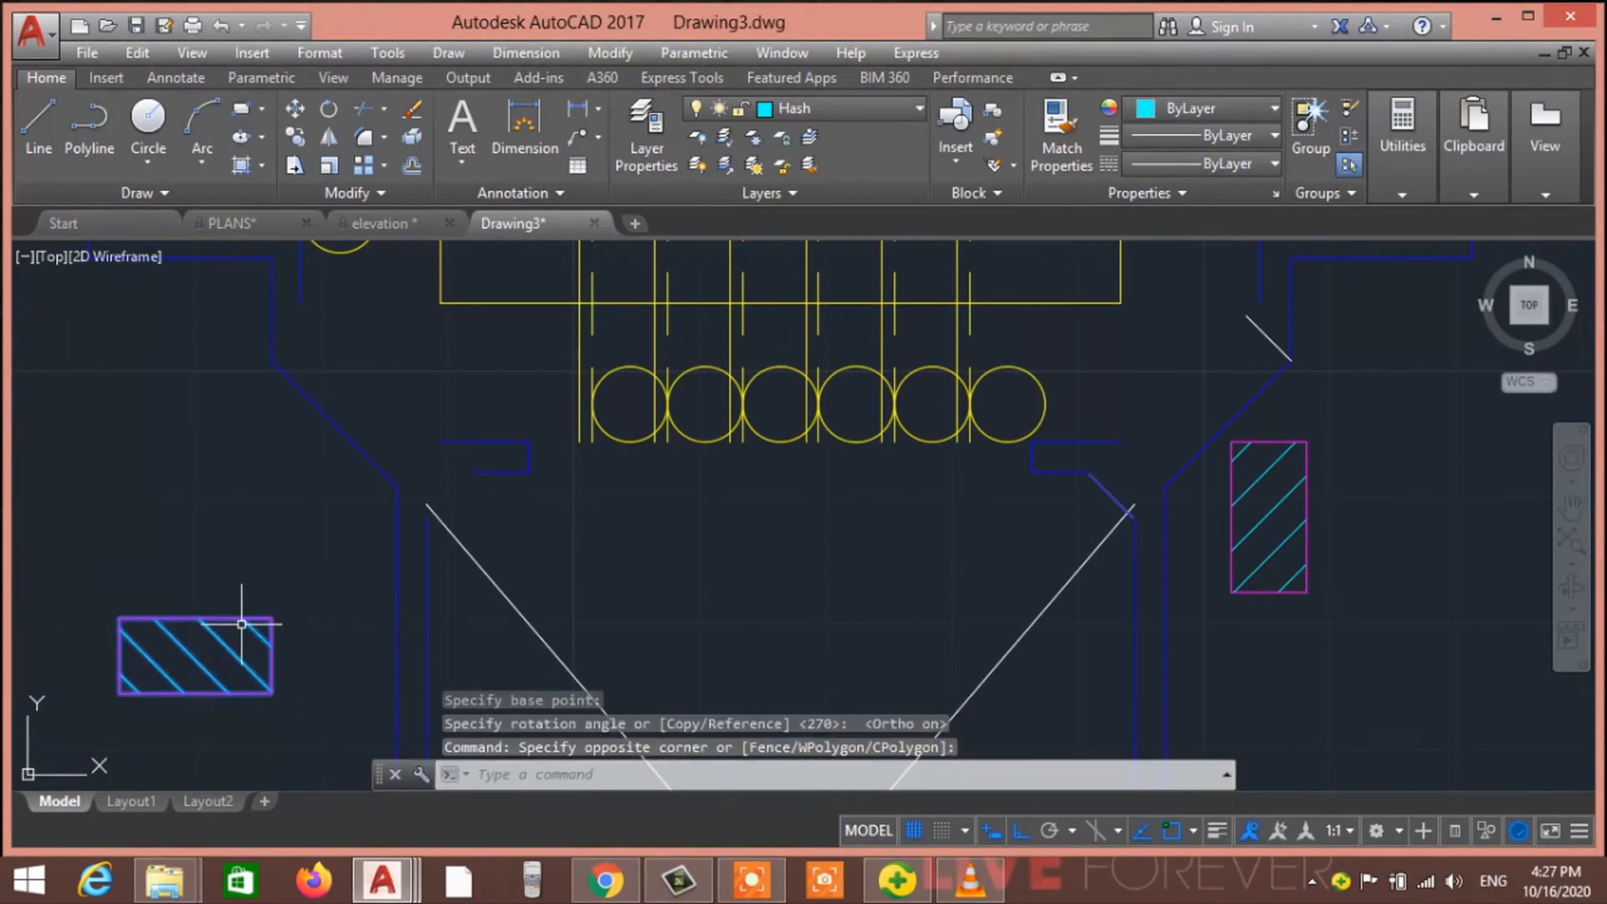
key("Return")
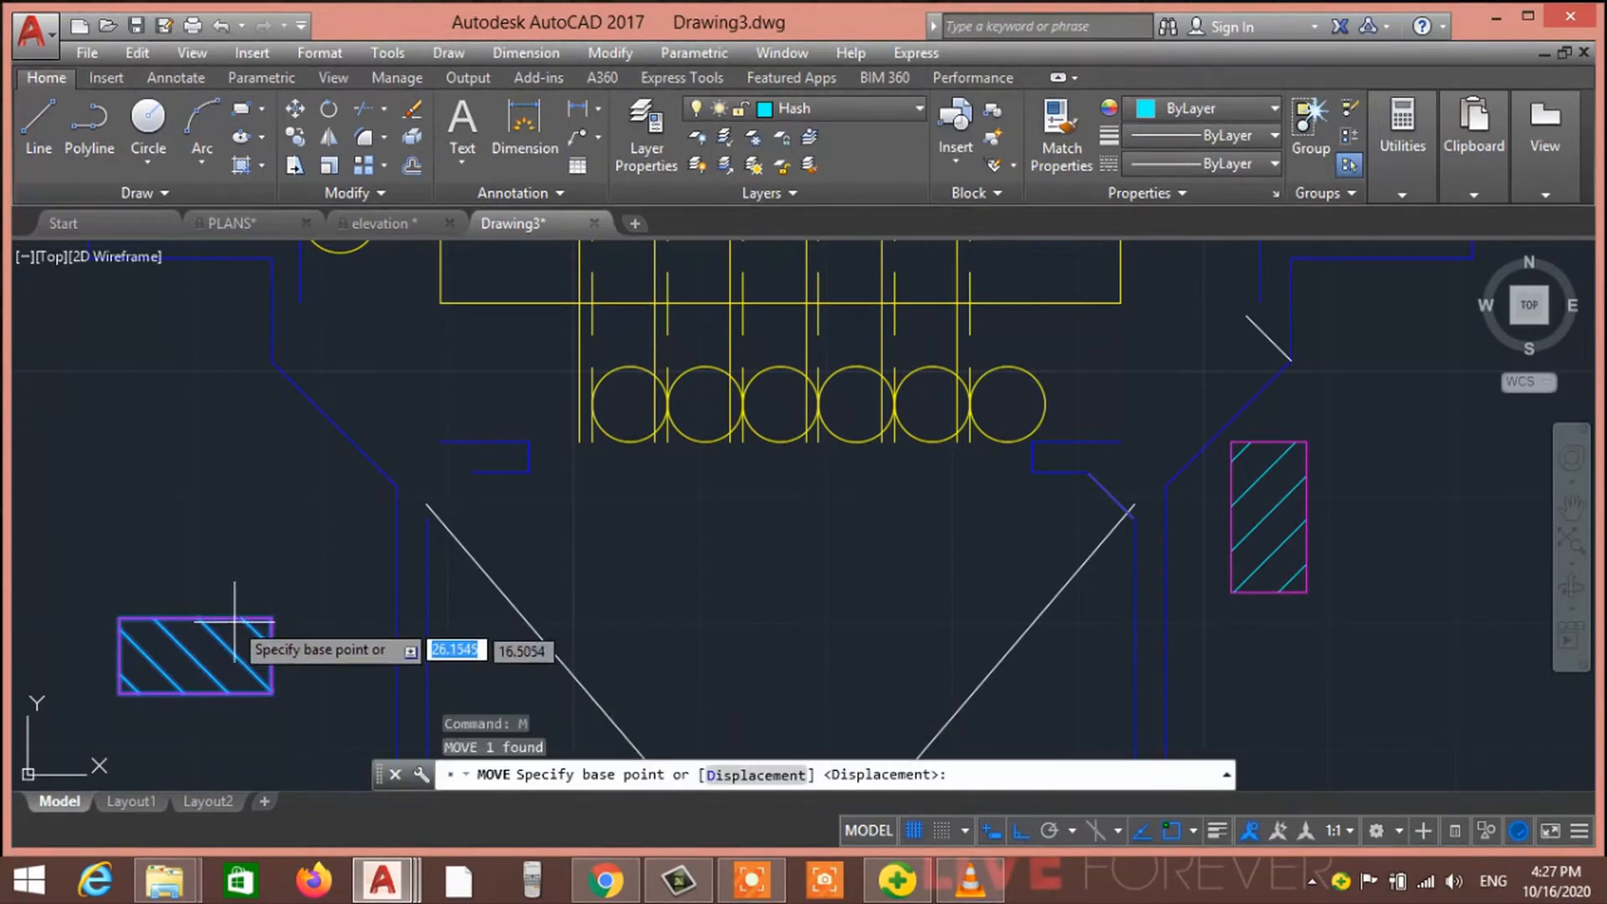
left_click(201, 622)
middle_click_drag(405, 494, 406, 562)
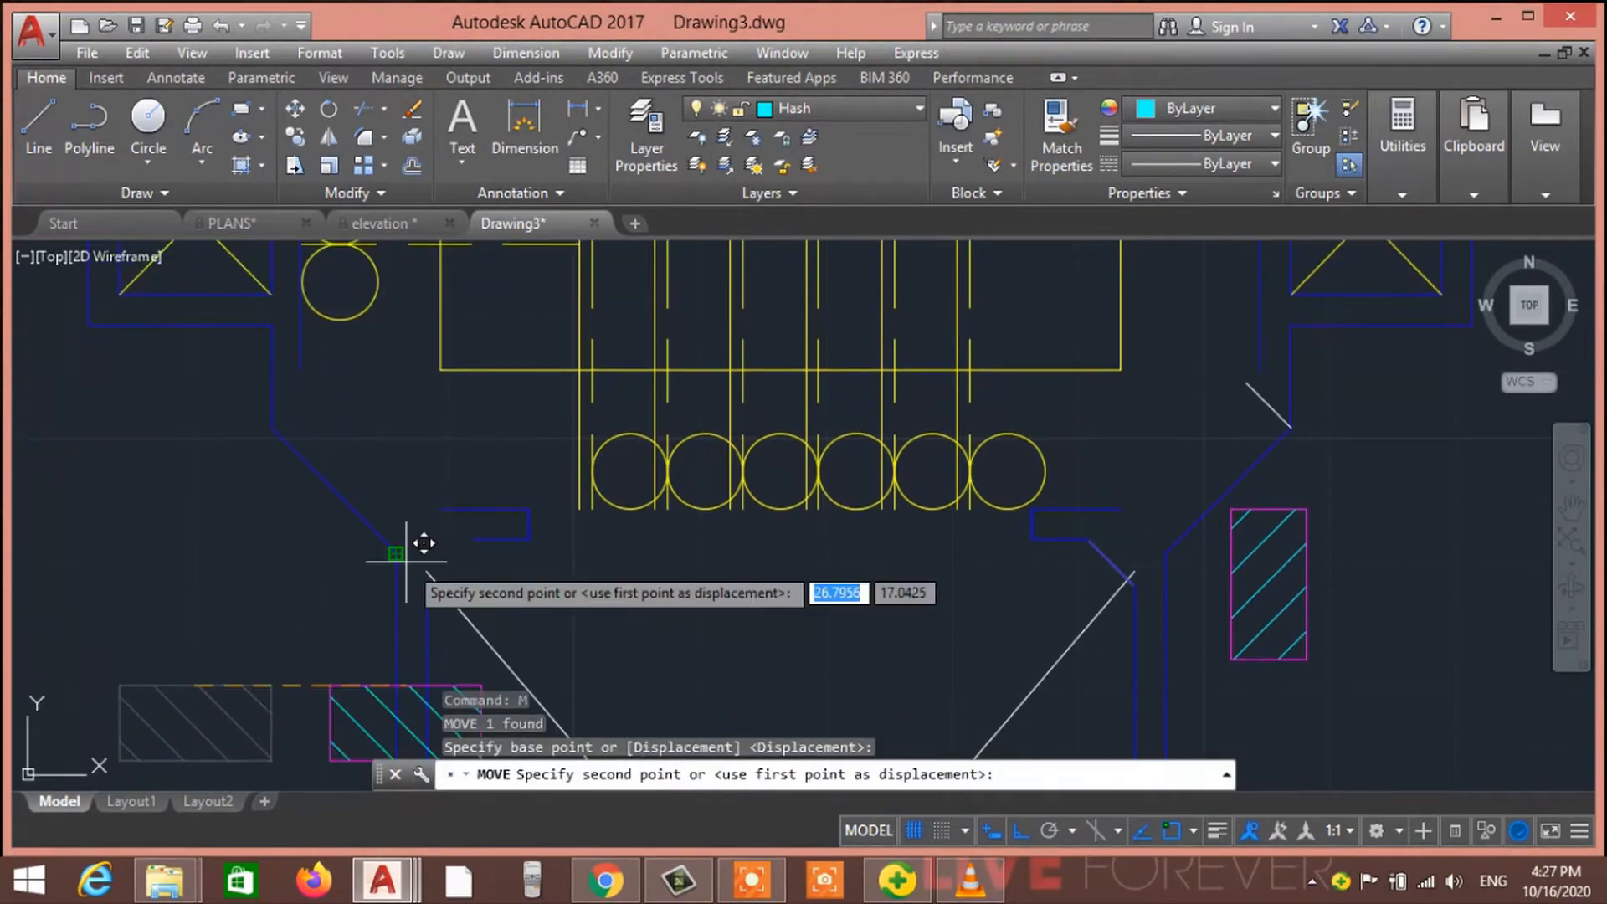
left_click(1020, 829)
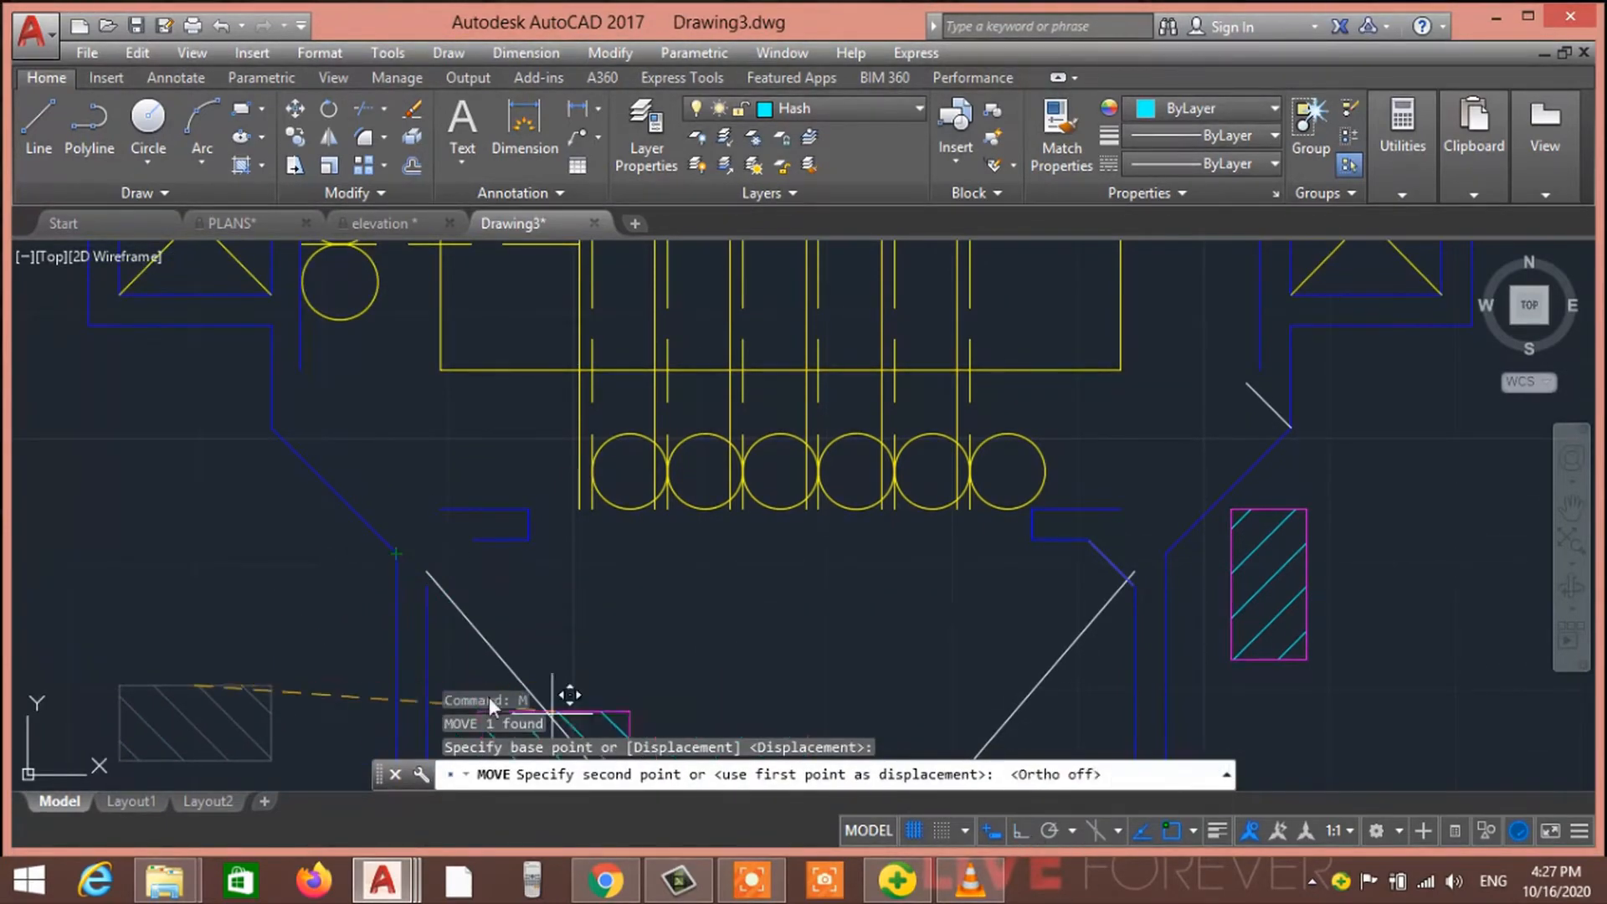
scroll(325, 459, "up", 3)
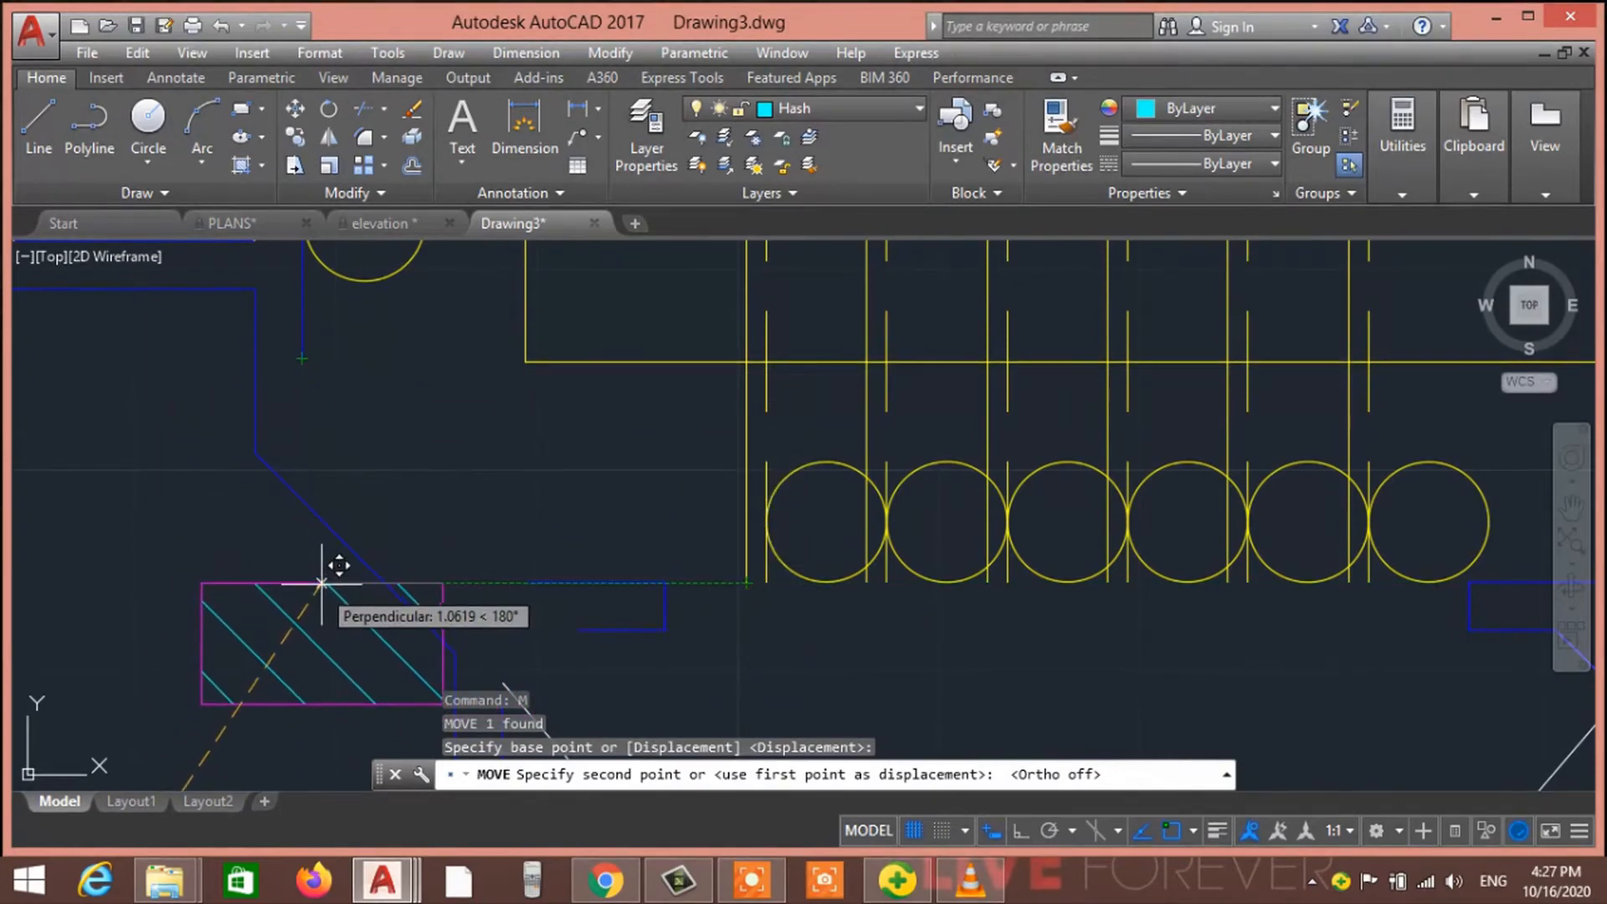
left_click(321, 583)
Move the vertical column beside the light well's right wall a short distance right, into the open room
scroll(531, 603, "down", 6)
scroll(995, 616, "up", 2)
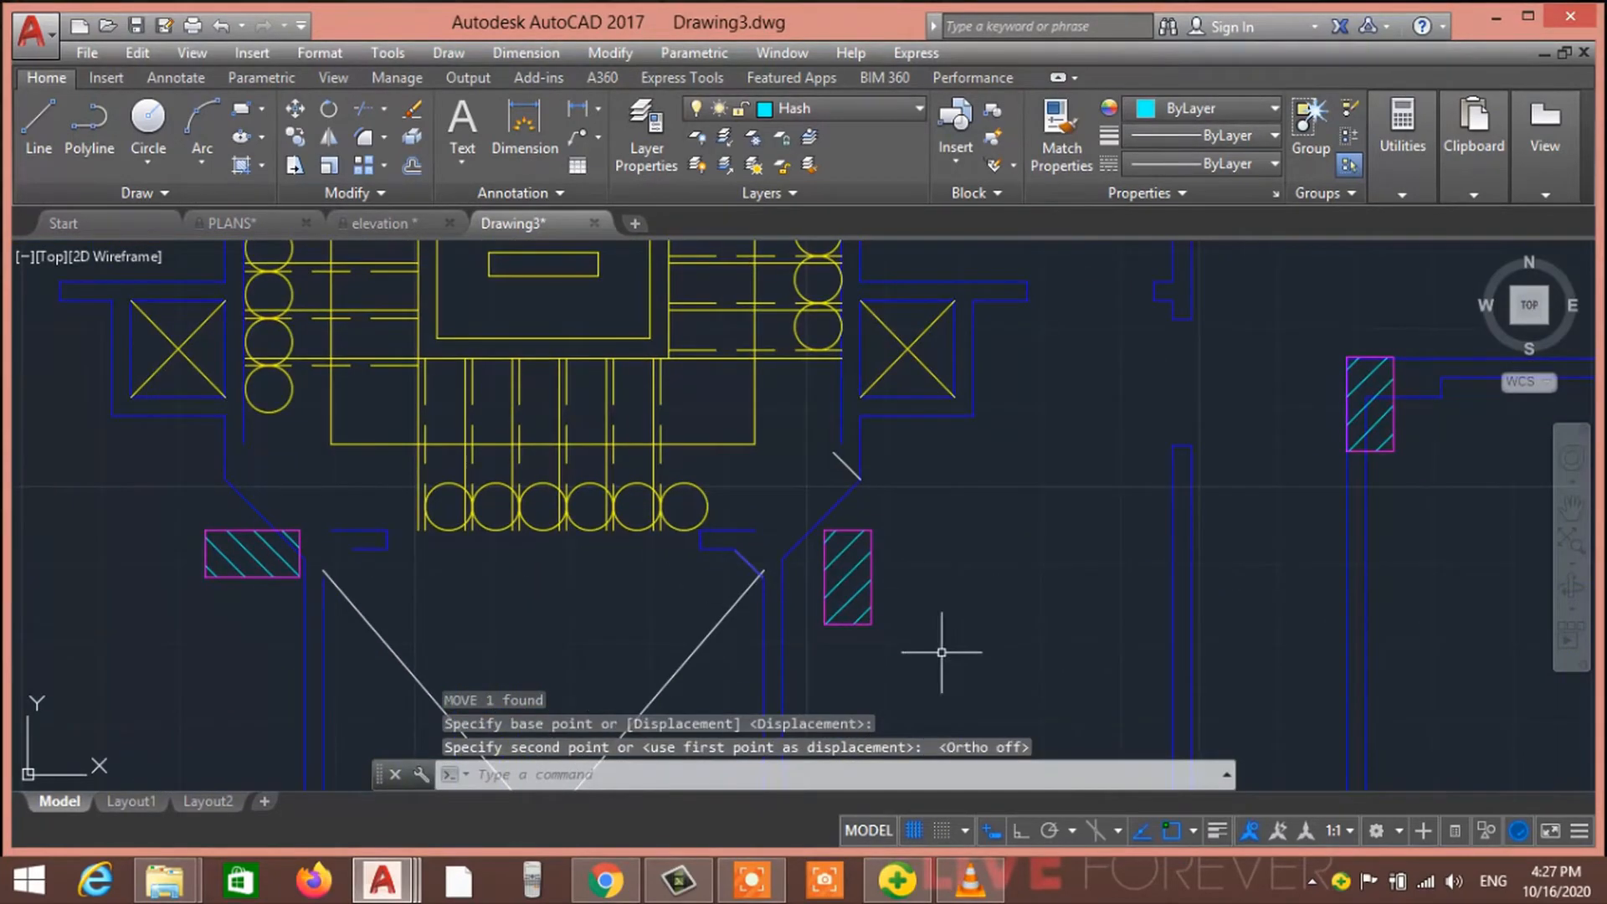
left_click(1080, 687)
left_click(858, 553)
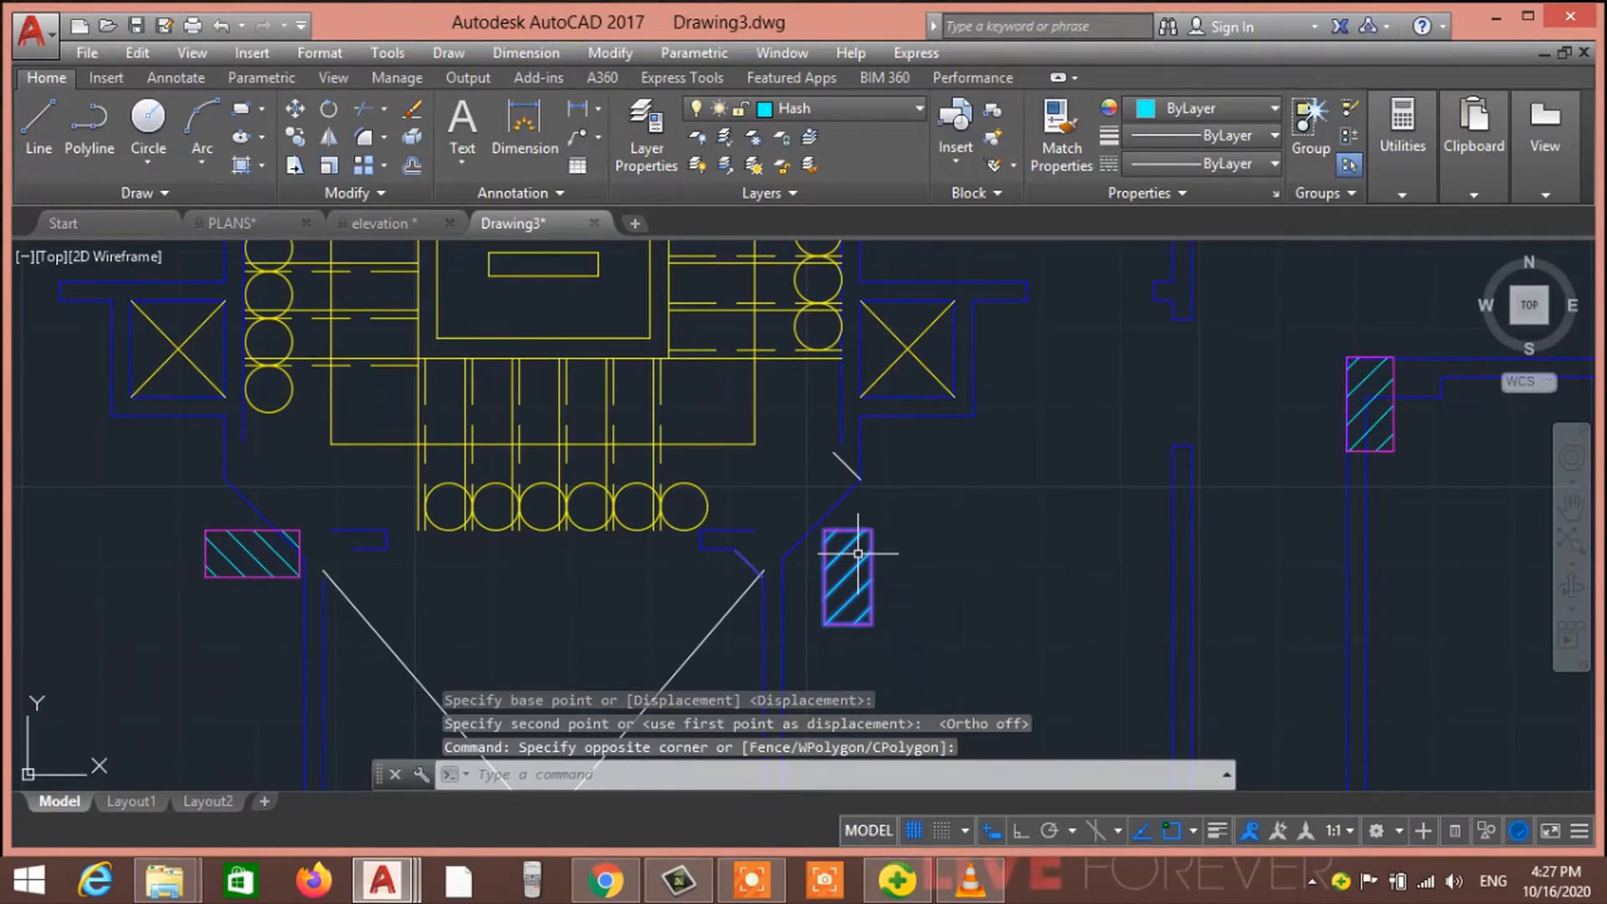
type("m")
key("Return")
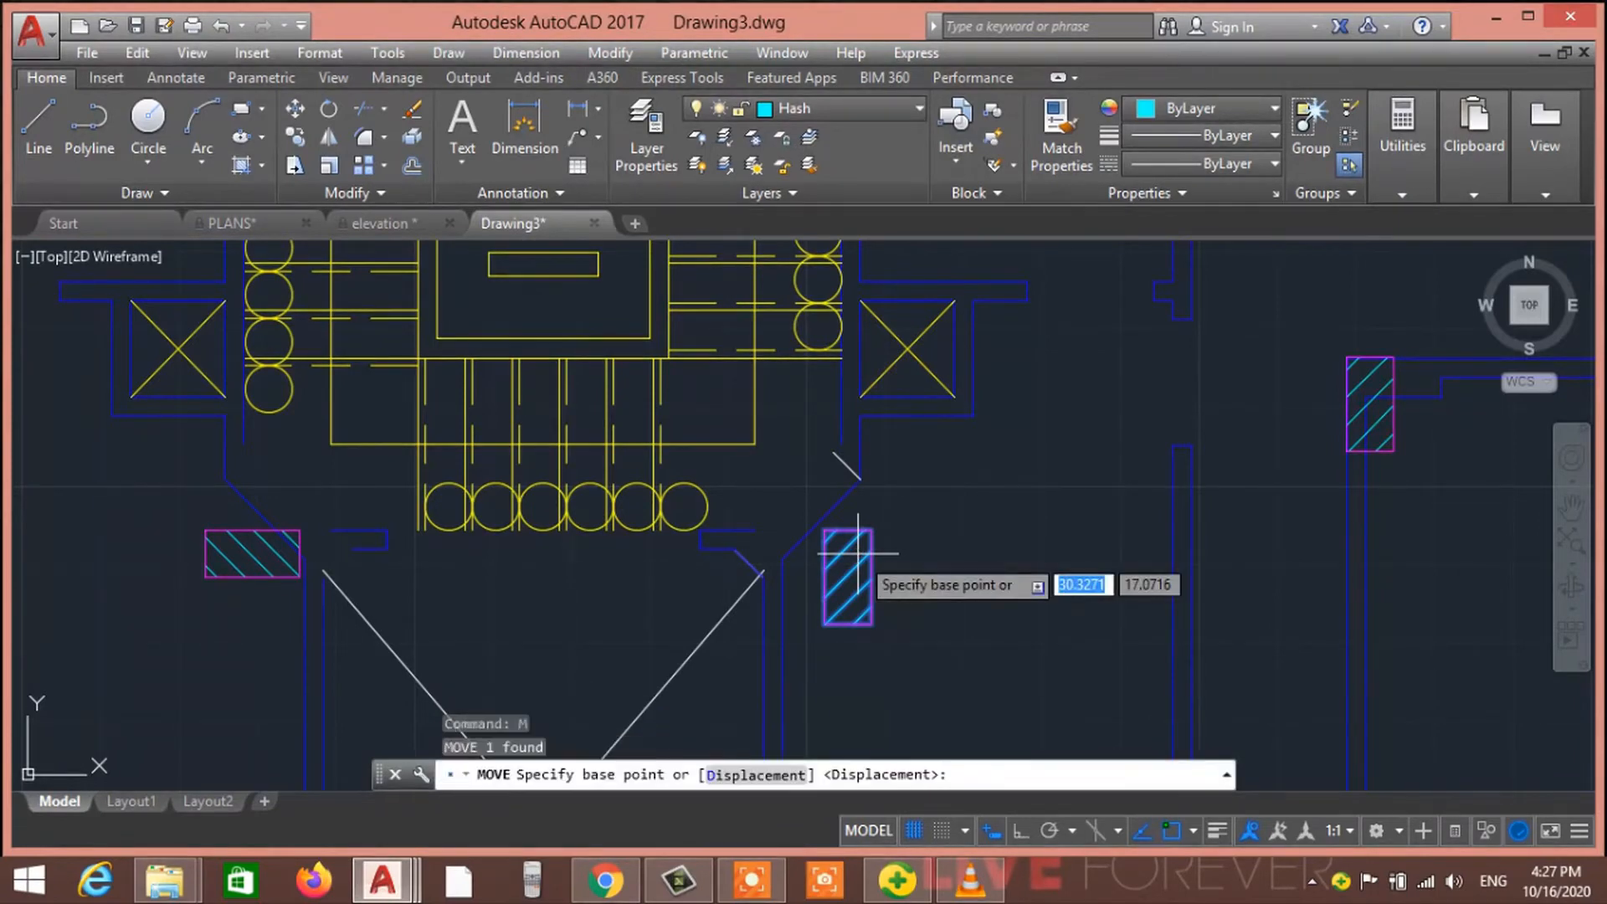
left_click(888, 588)
left_click(1001, 588)
key("Escape")
Rotate the column right of the light well by 270° about its lower right corner, with ortho turned on
left_click(1097, 653)
left_click(990, 503)
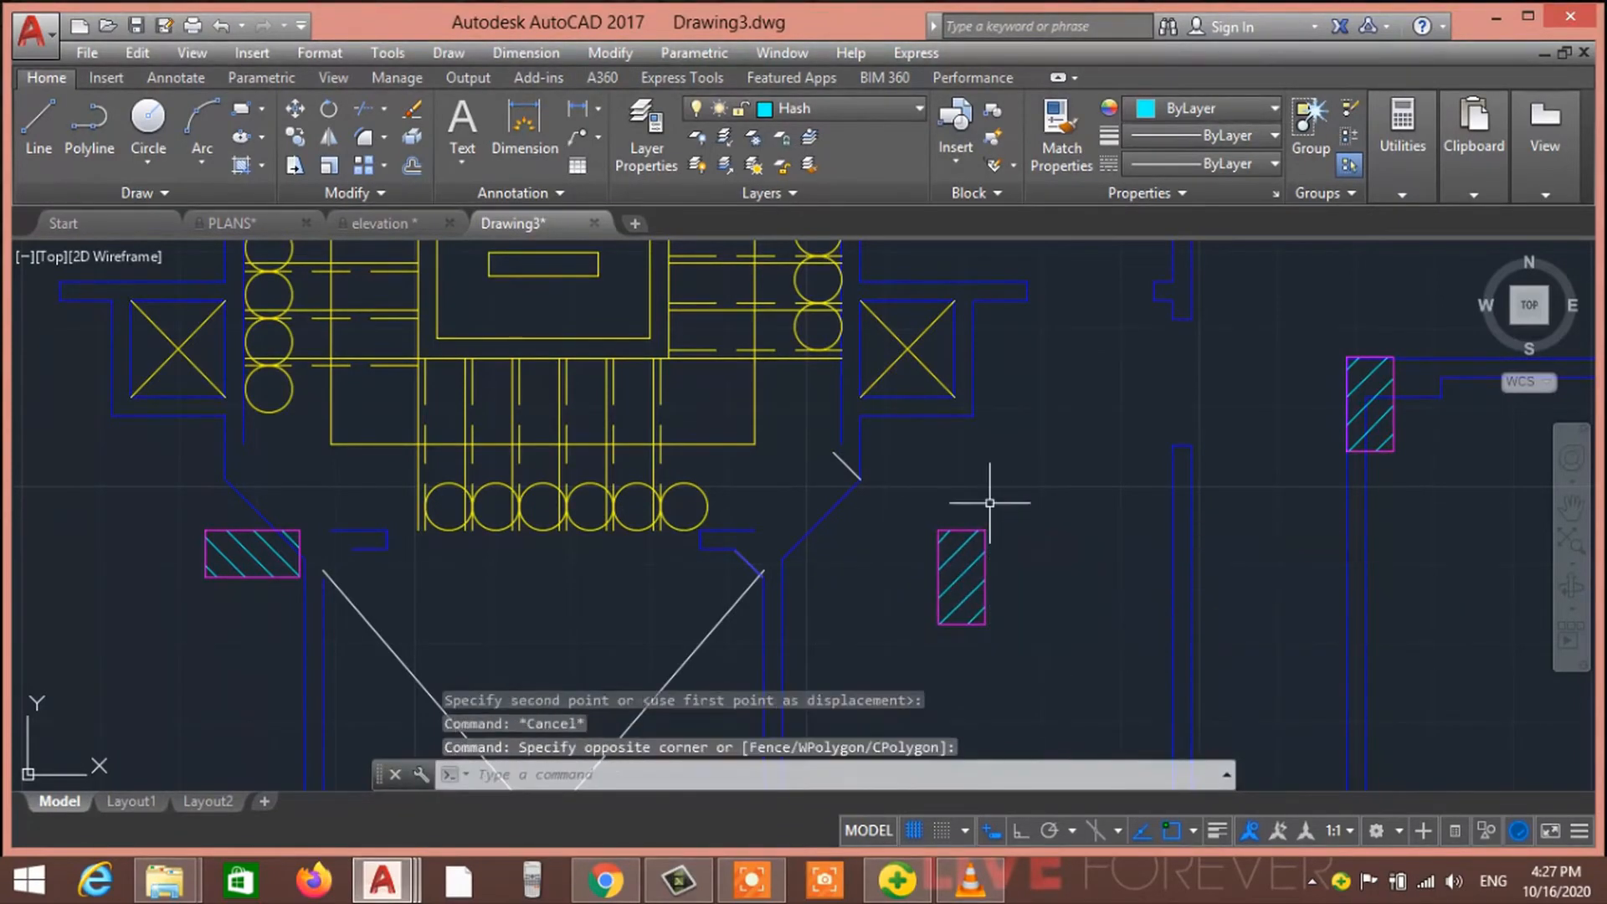
left_click(990, 502)
left_click(970, 562)
type("ro")
key("Return")
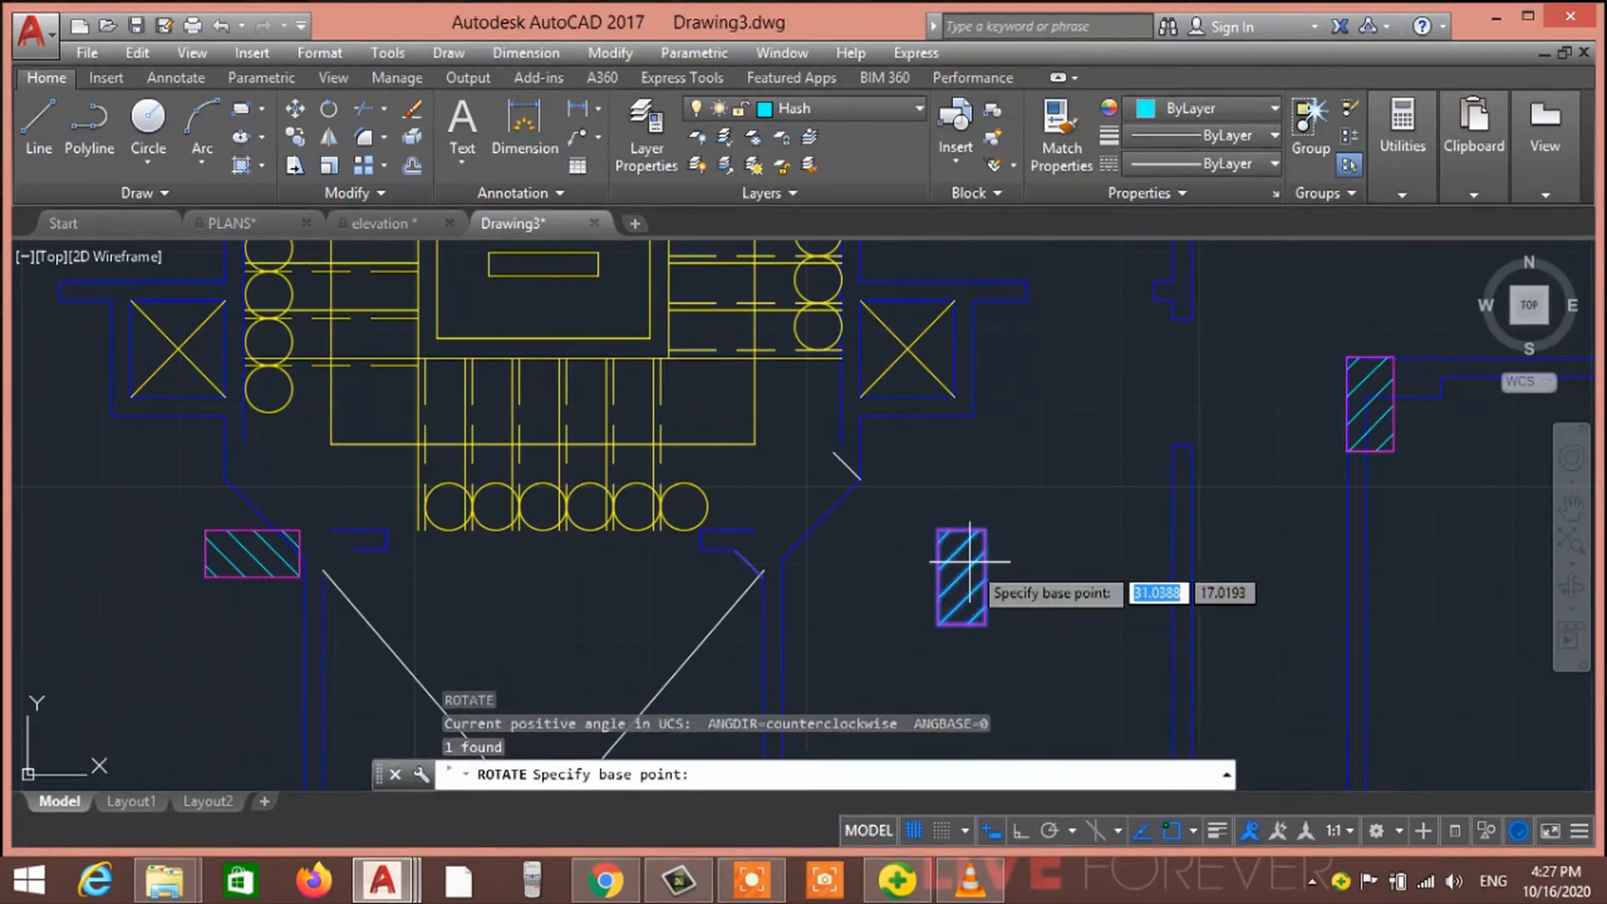
left_click(986, 621)
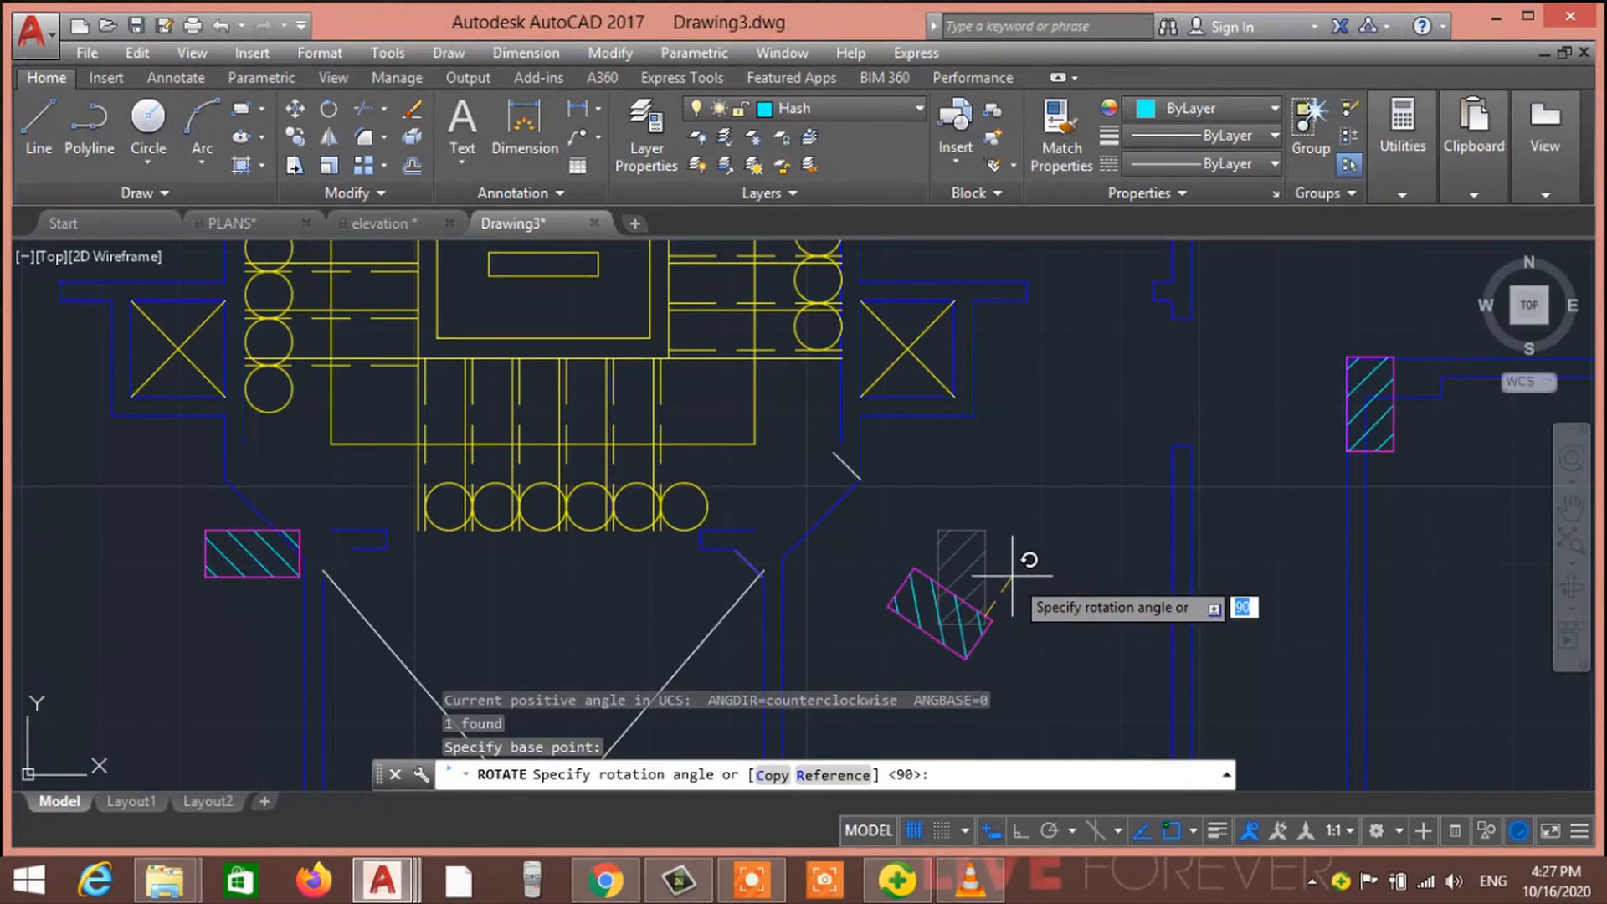
left_click(1018, 828)
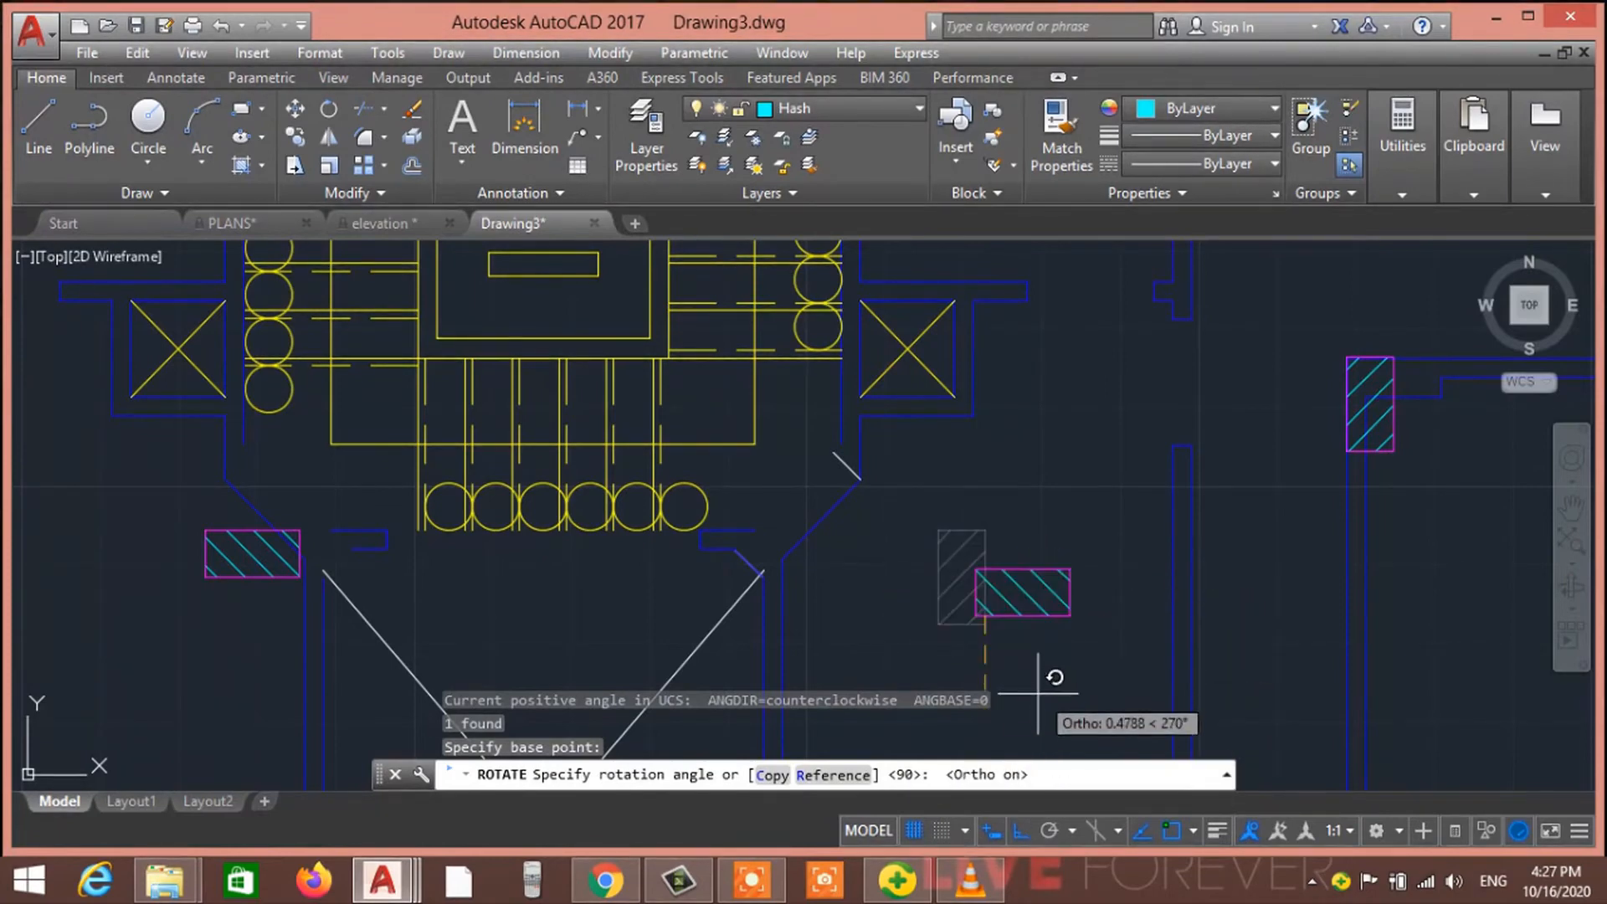
left_click(1044, 688)
Move the rotated right column by its top-edge midpoint to the right diagonal wall, level with the left column and with ortho off
left_click(1118, 646)
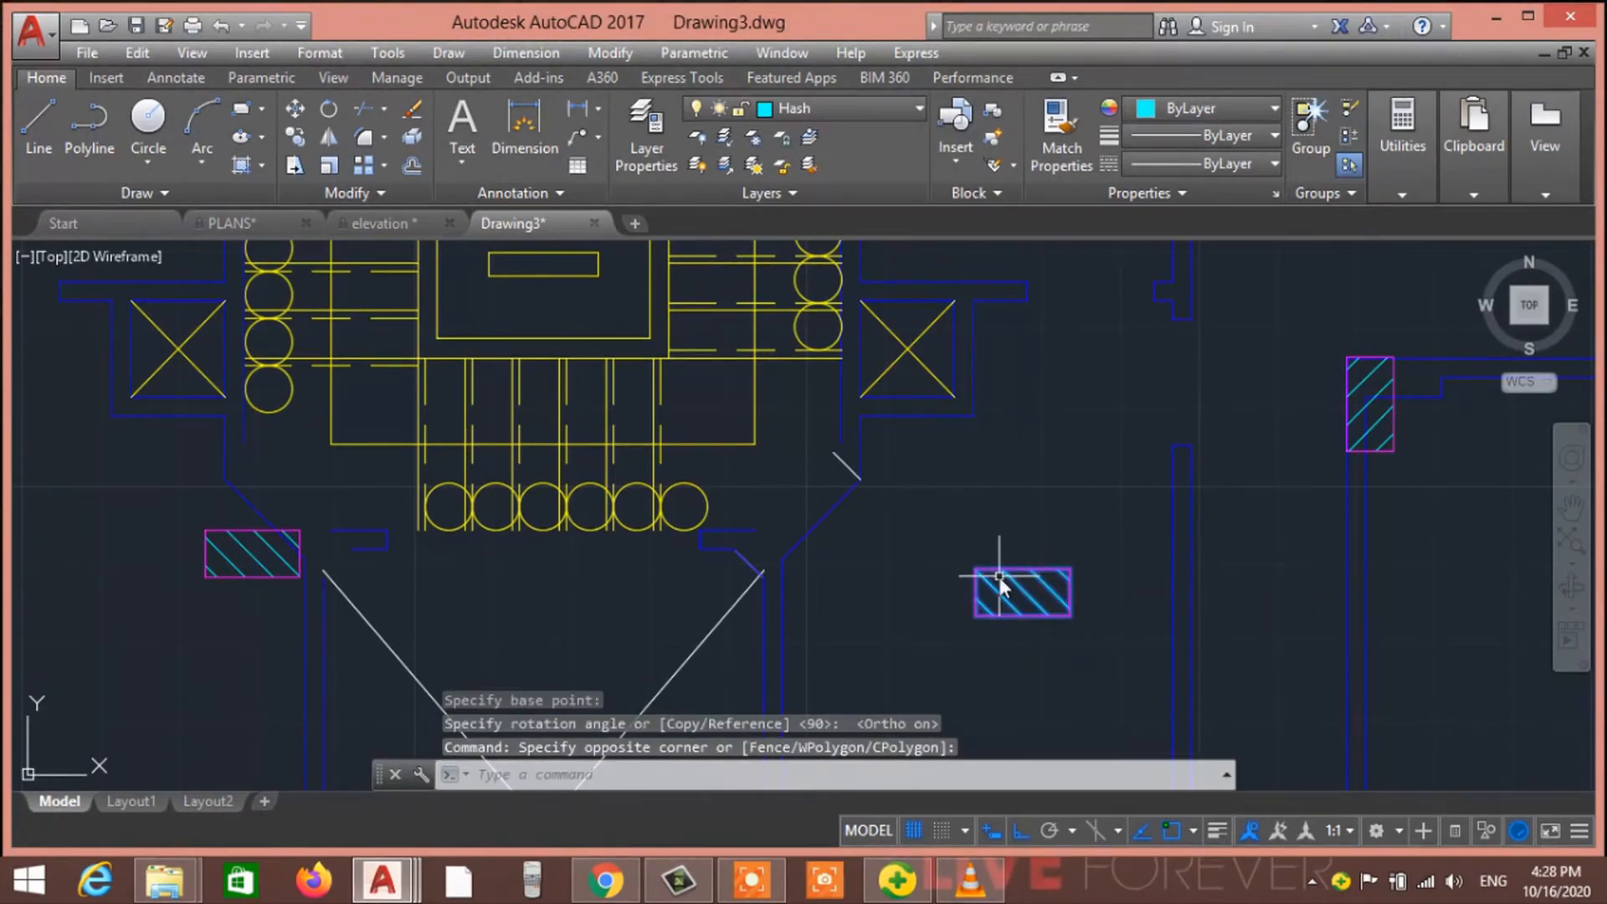
type("m")
key("Return")
left_click(1023, 574)
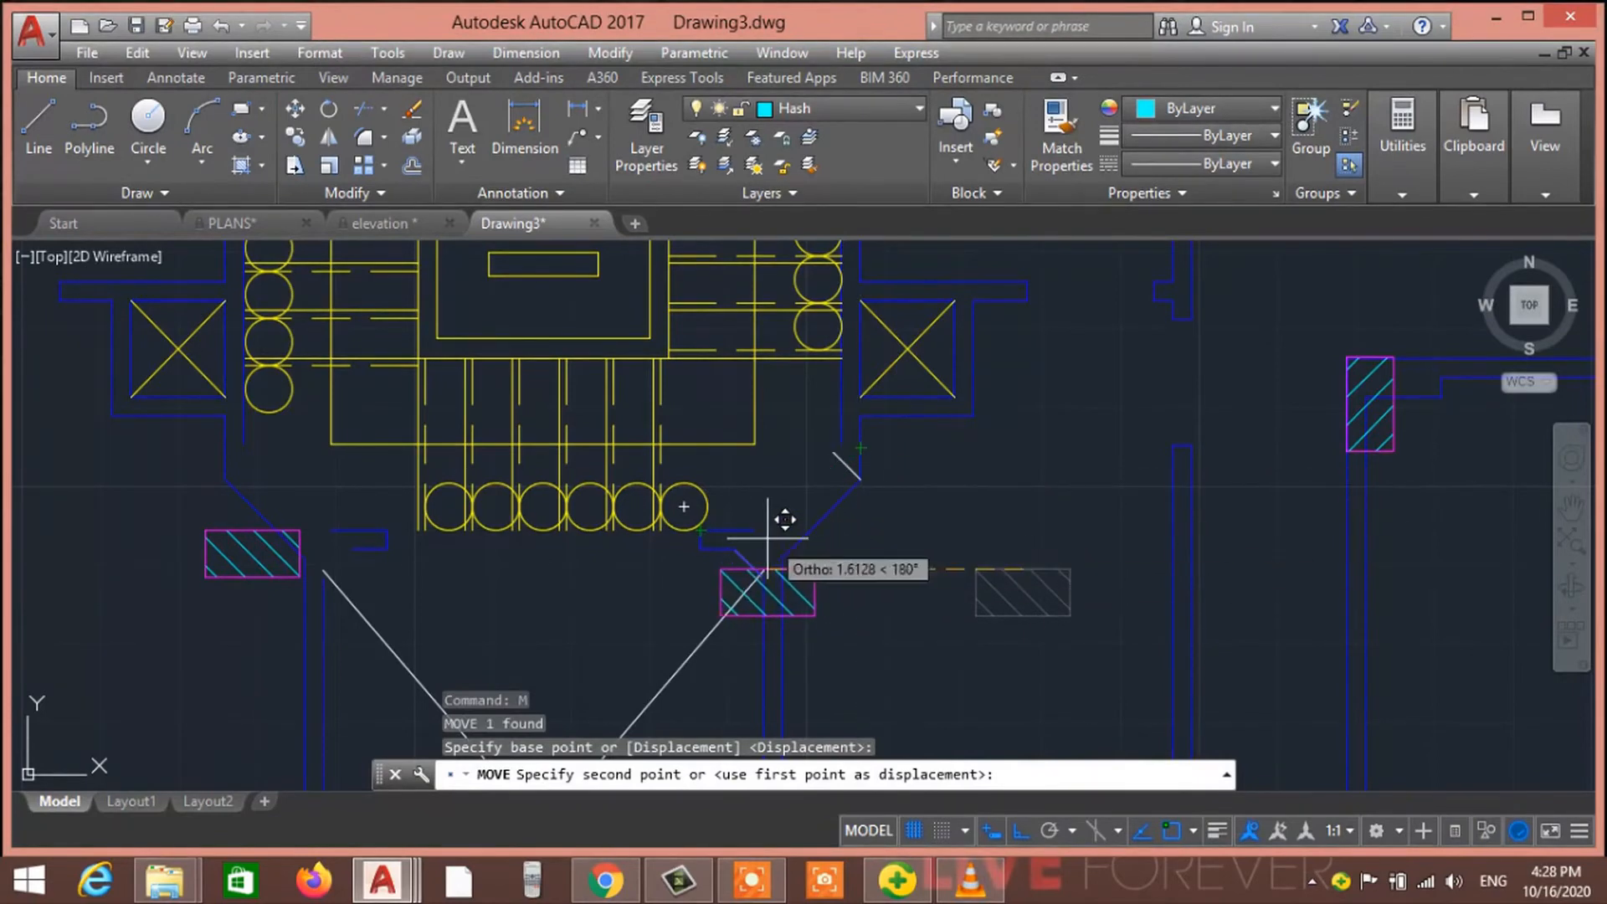
left_click(1016, 831)
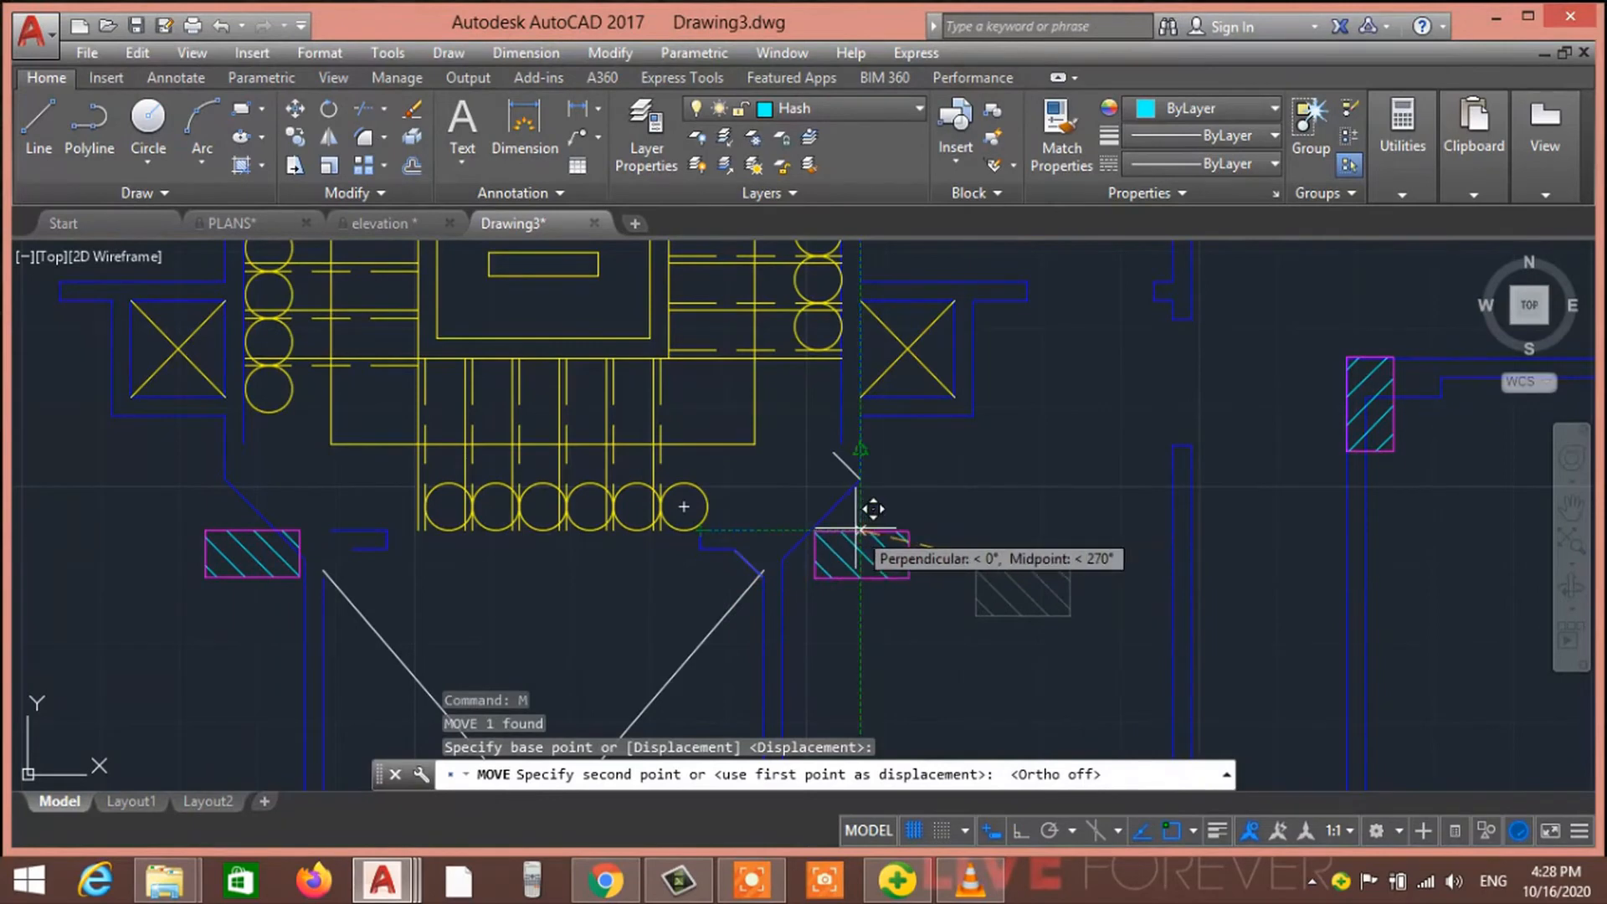
left_click(861, 530)
scroll(980, 577, "down", 2)
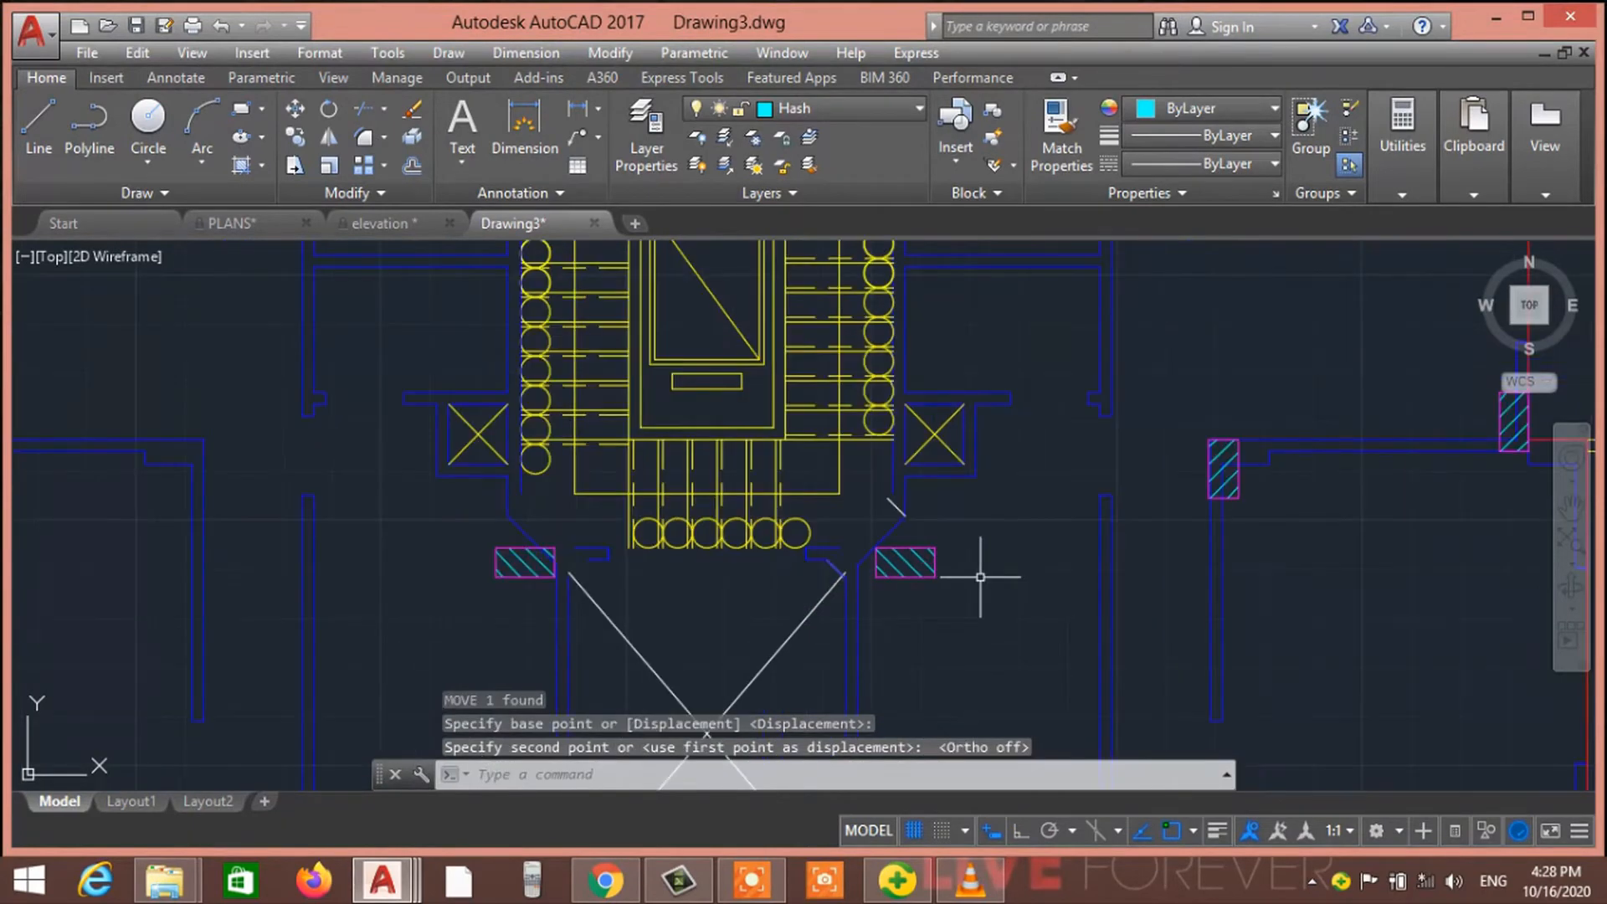
Compare the two columns below the stairs with the column arrangement around the light well in the PLANS drawing
scroll(938, 562, "up", 4)
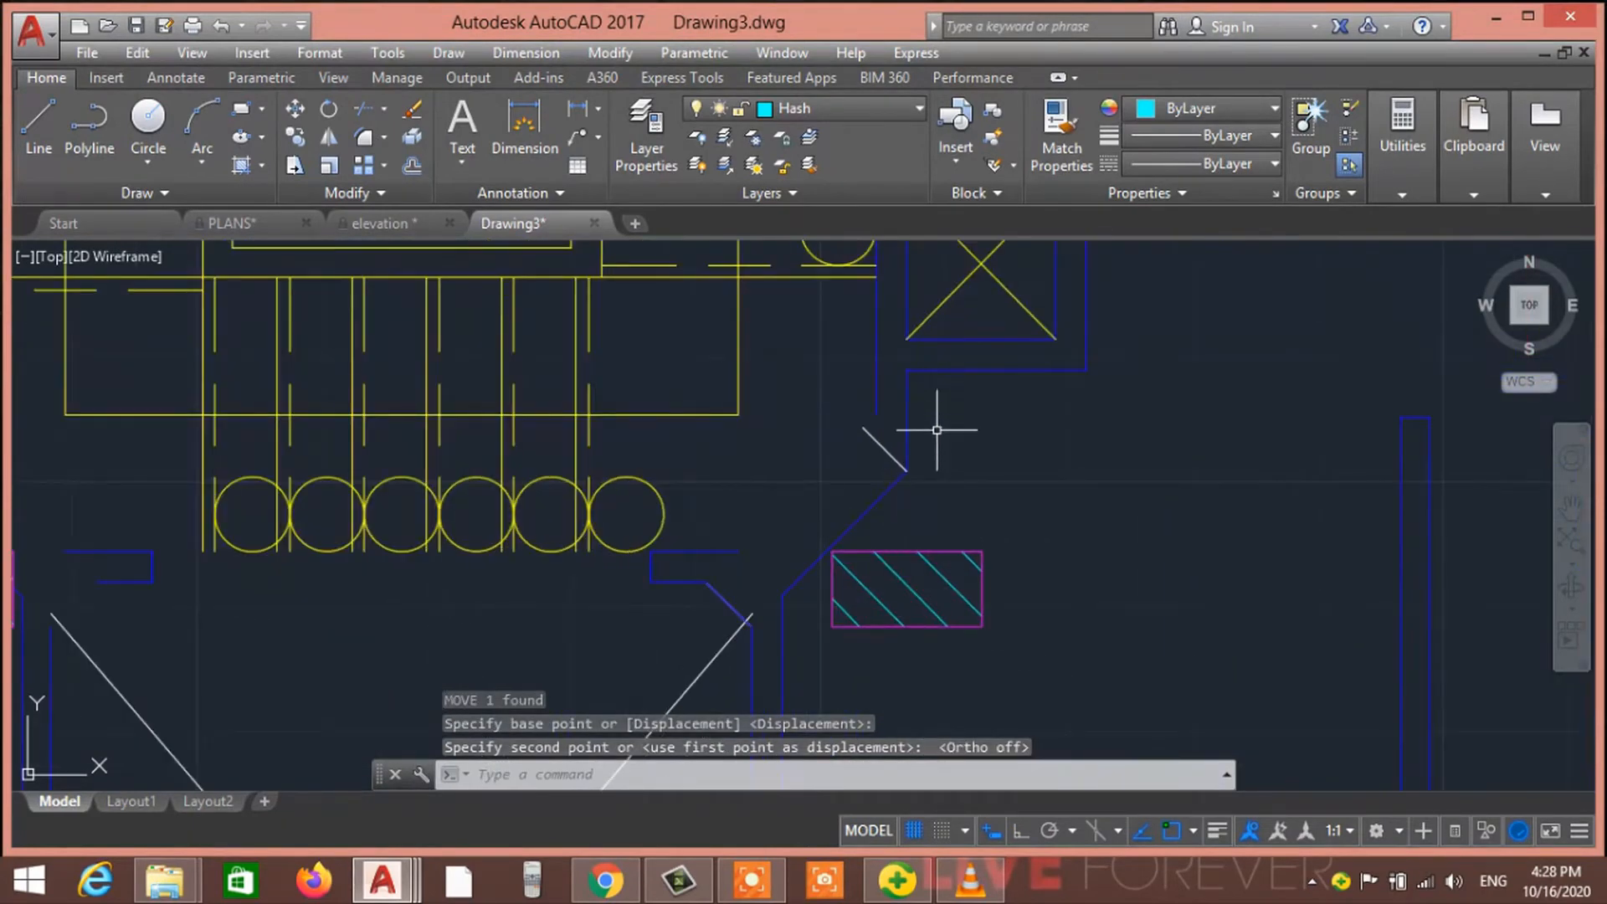
scroll(227, 574, "down", 2)
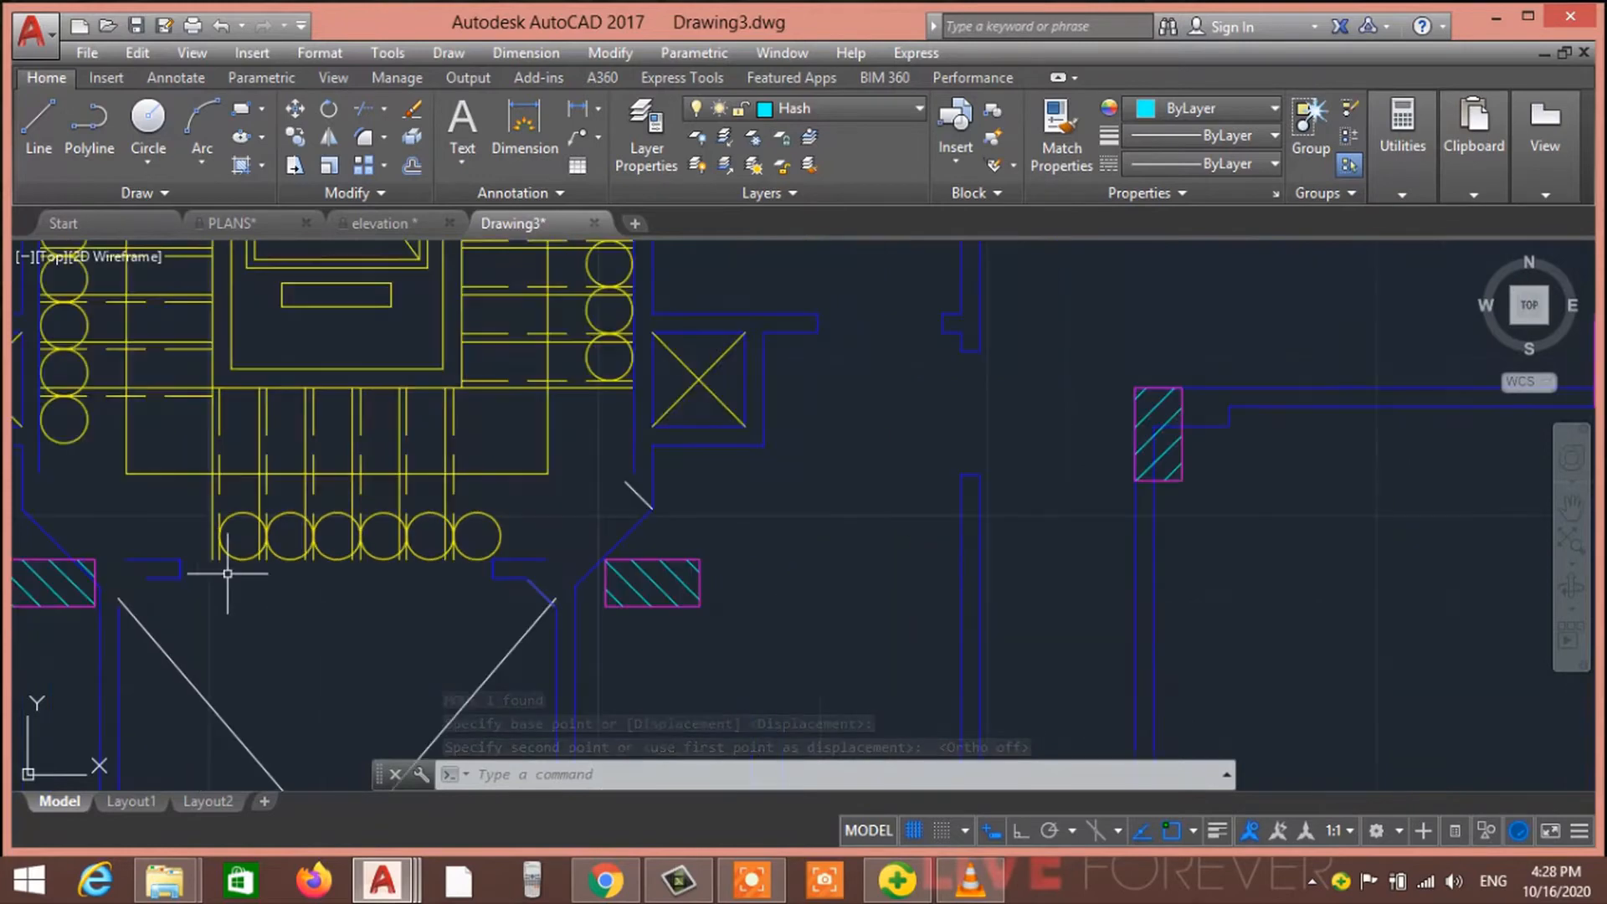
middle_click_drag(187, 553, 303, 595)
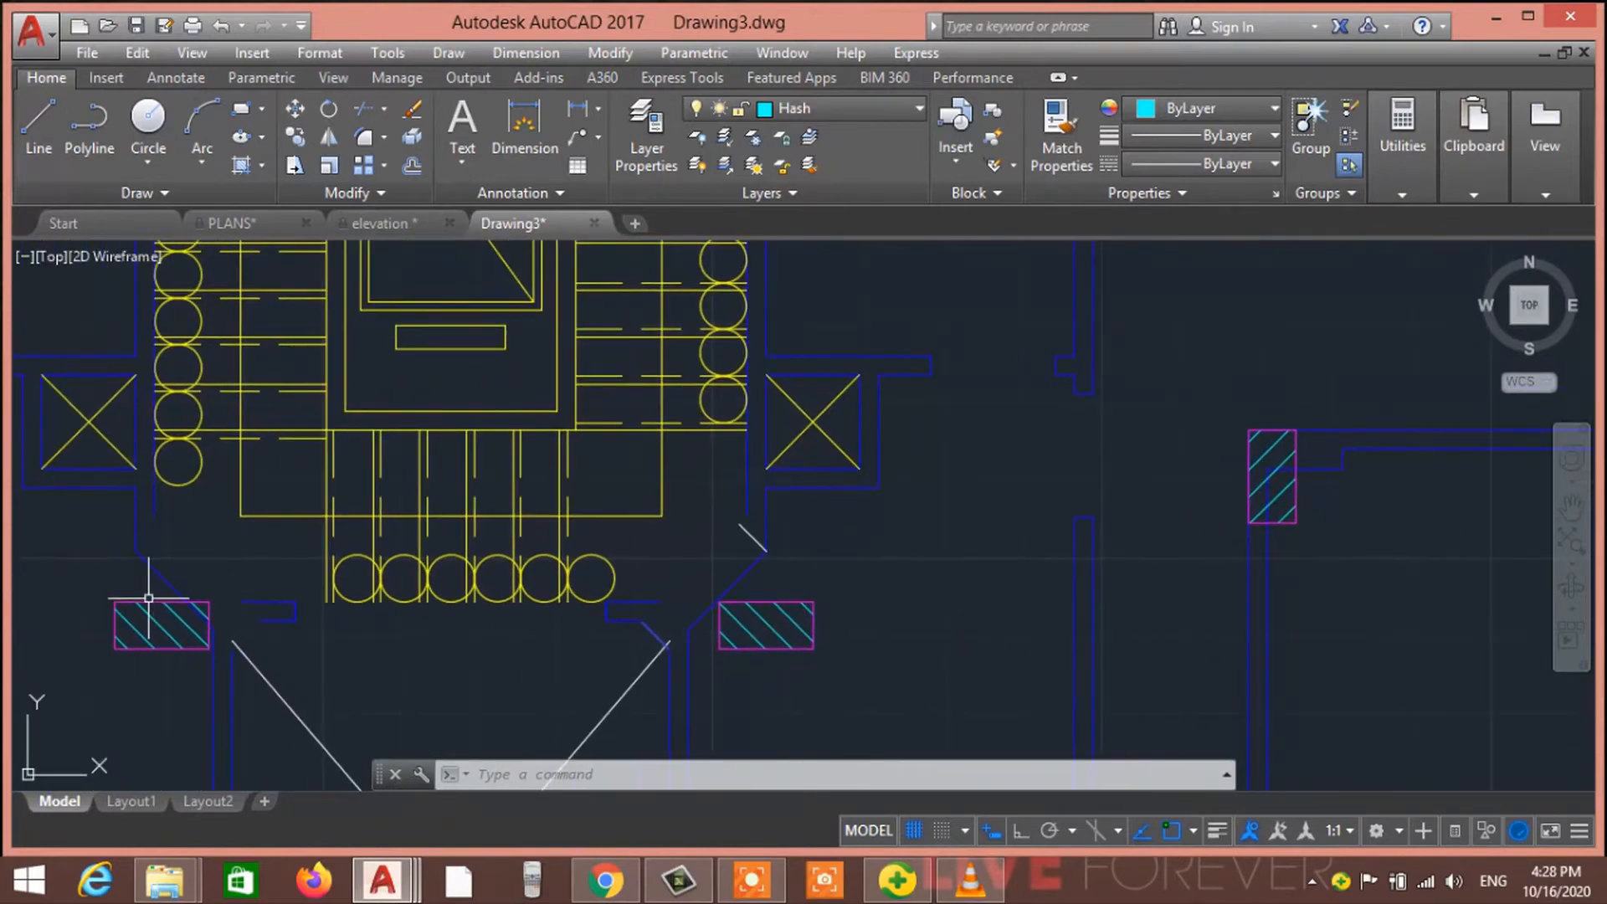
left_click(232, 224)
scroll(509, 469, "up", 5)
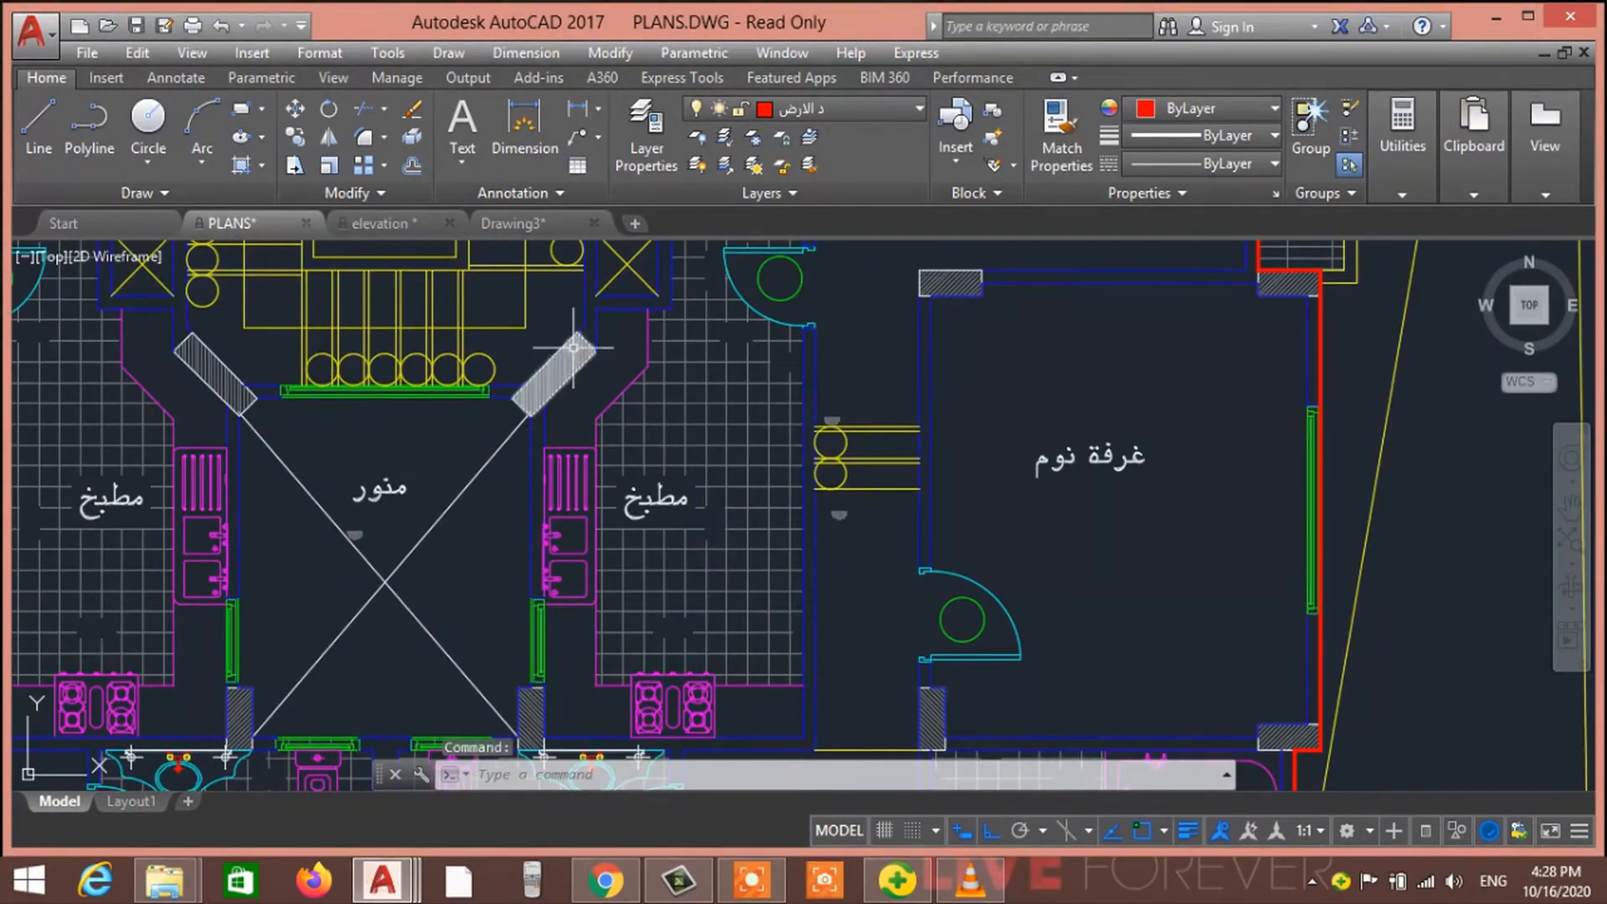
mouse_move(576, 347)
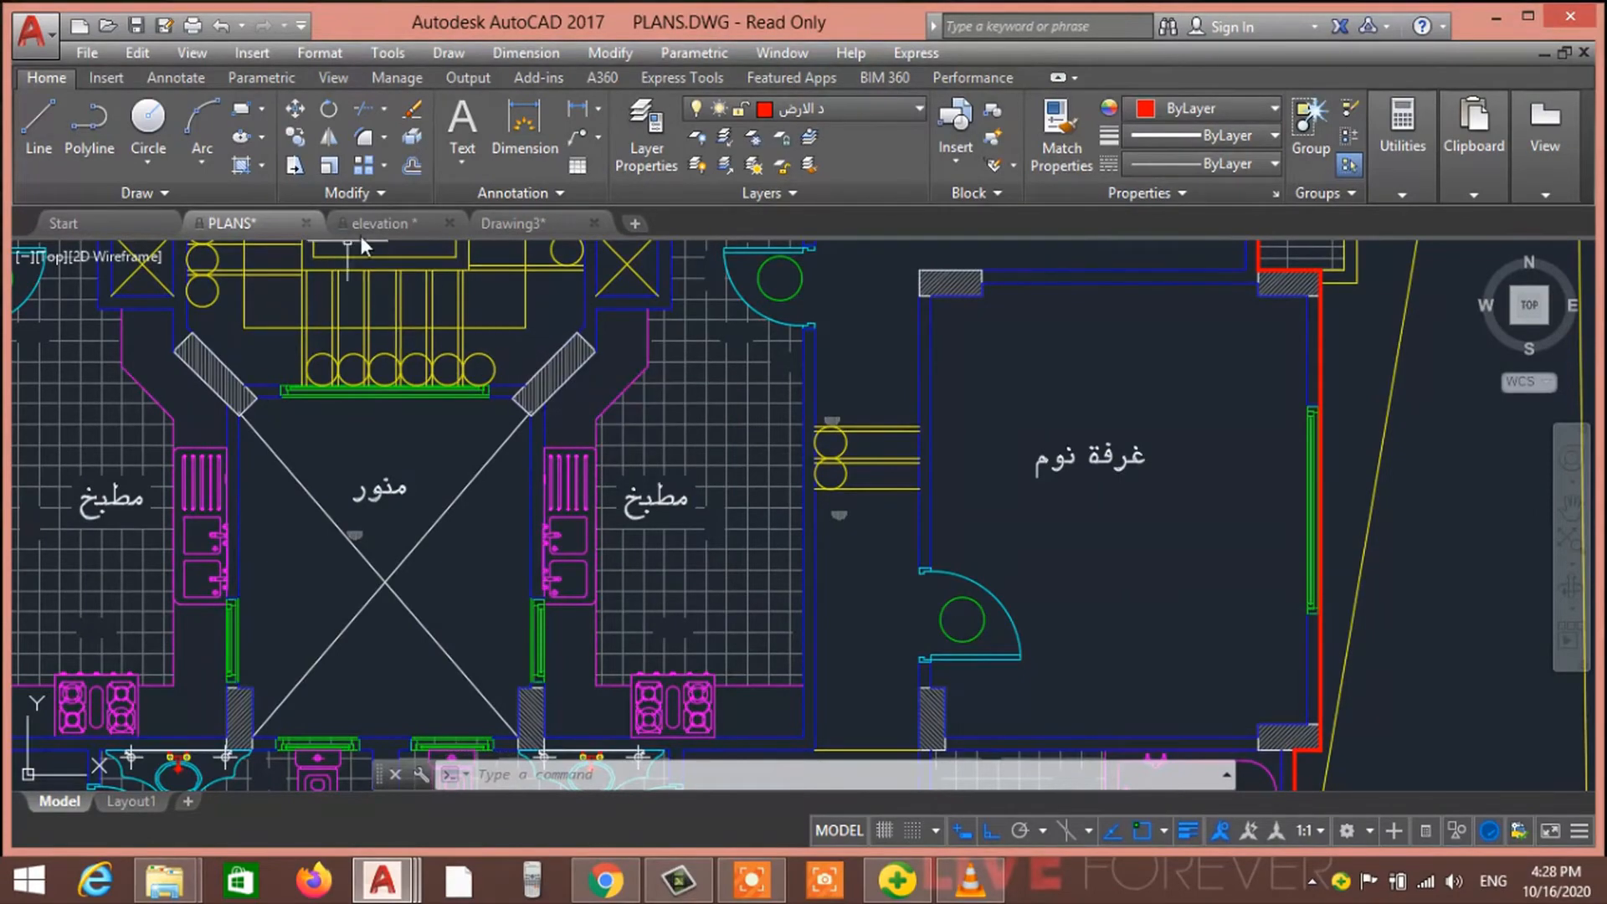
Compare the diagonal wall with the PLANS drawing and erase its blue line and short white line above the right column in Drawing3
left_click(488, 221)
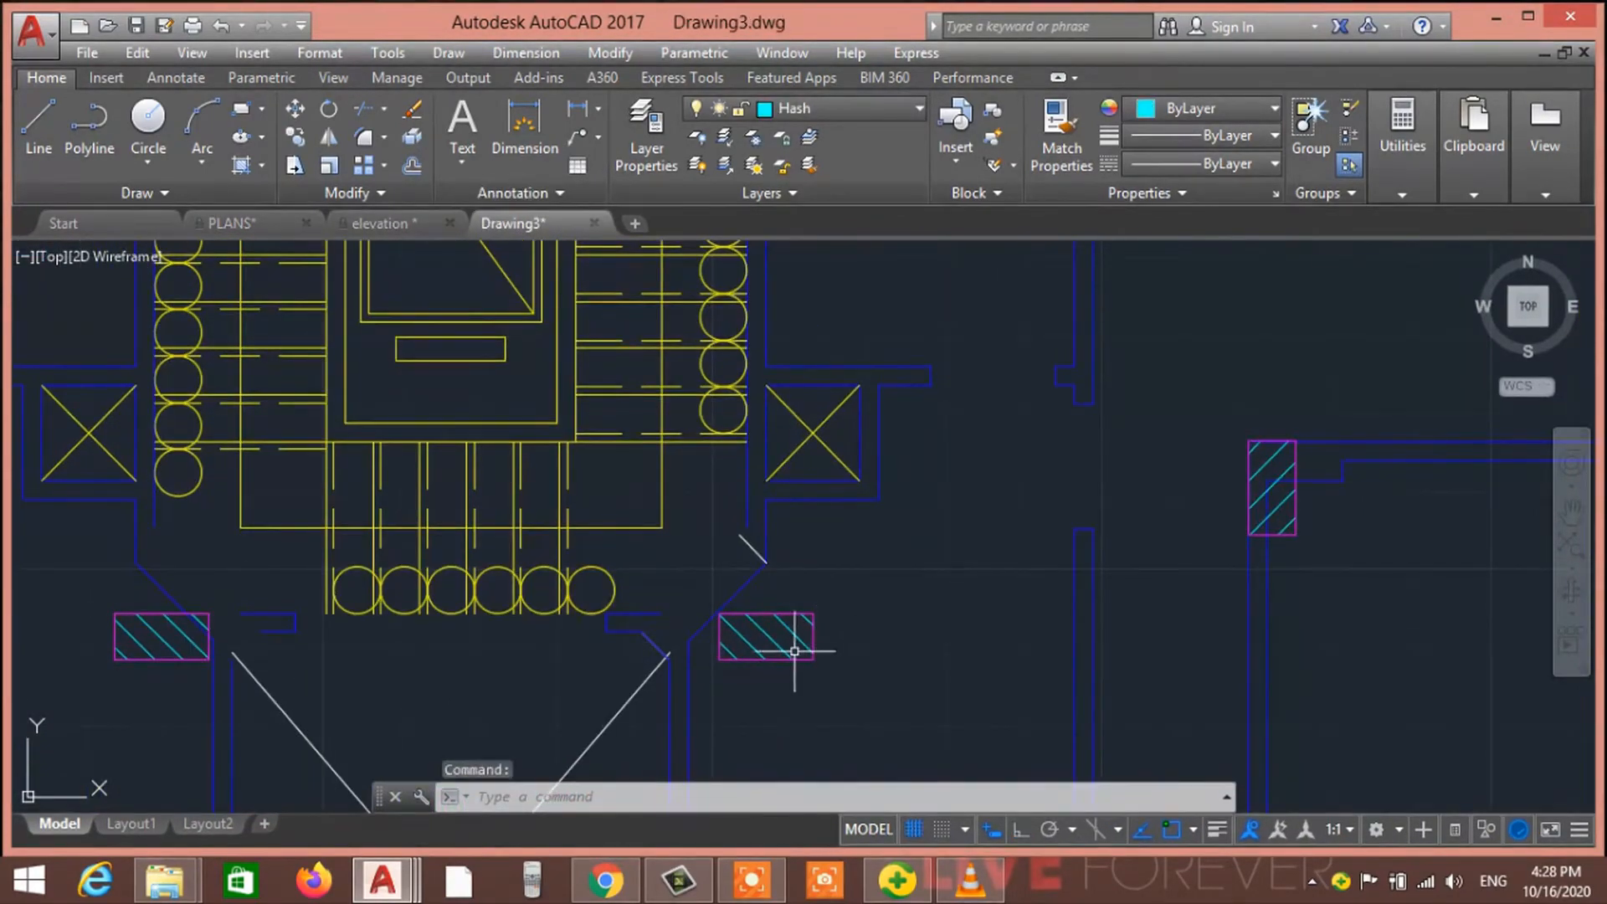
left_click(223, 221)
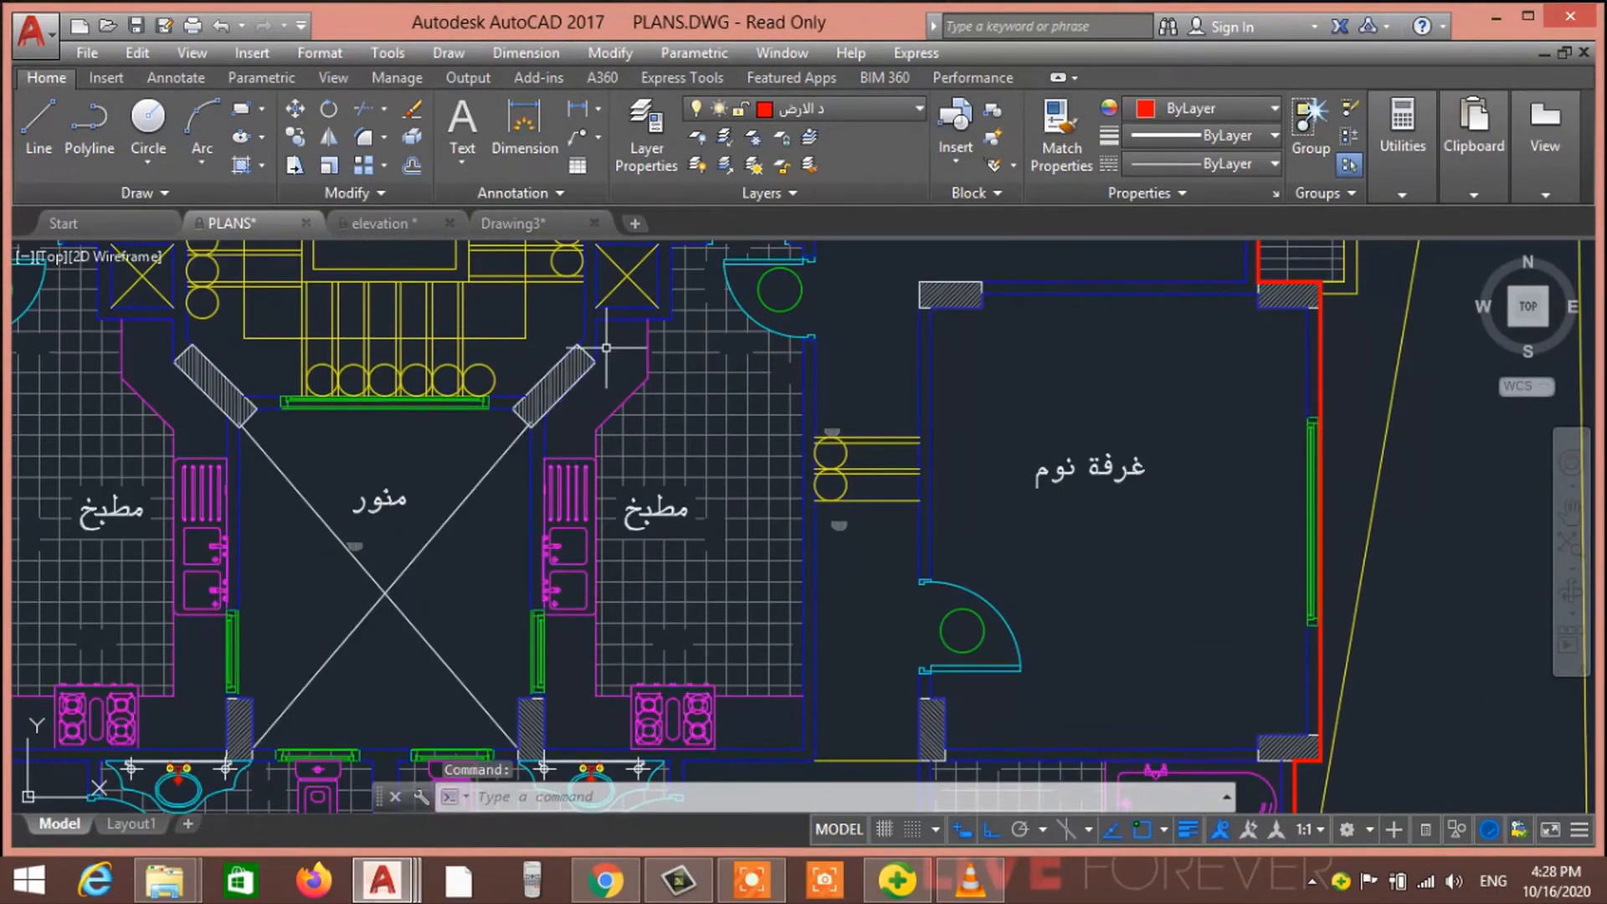
left_click(533, 224)
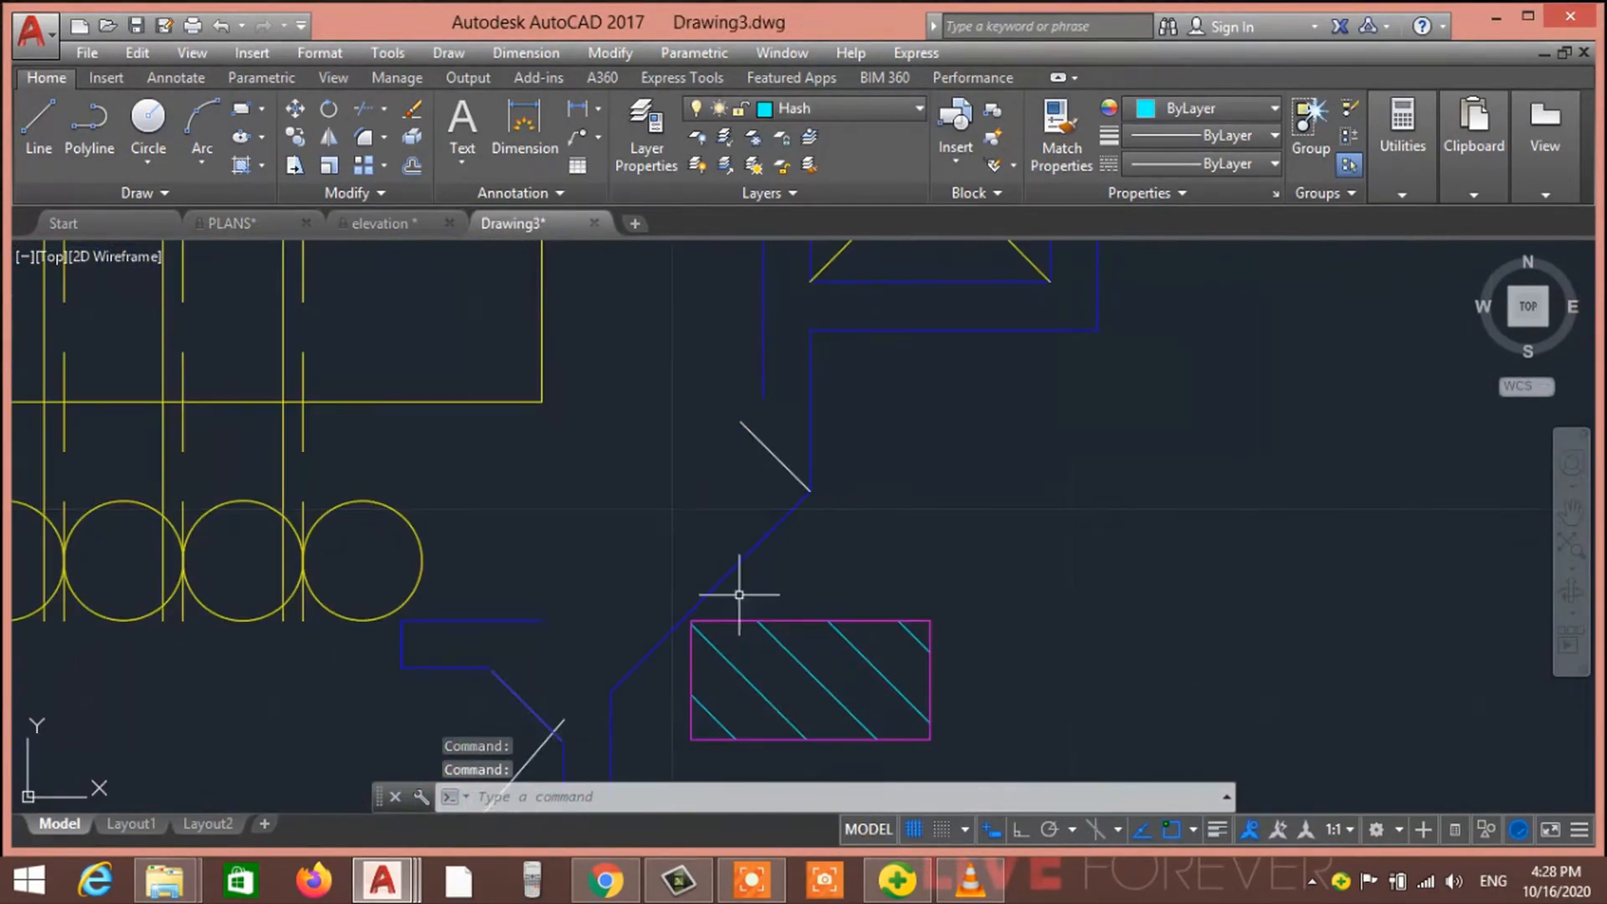
left_click(726, 575)
left_click(675, 515)
key("Delete")
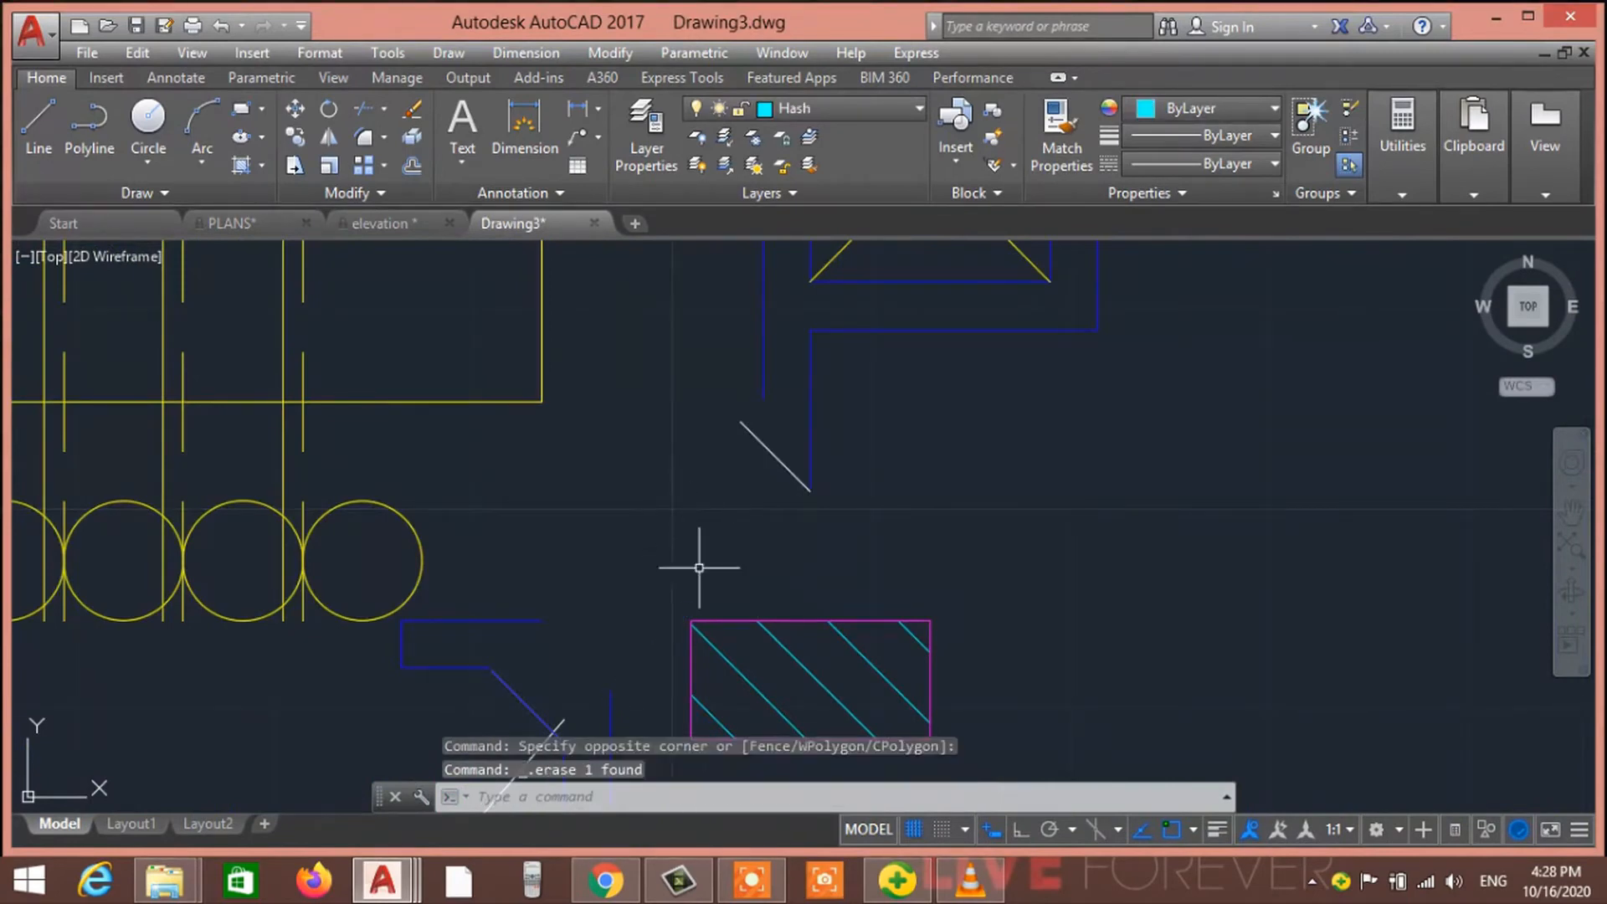
scroll(625, 488, "up", 4)
left_click(728, 364)
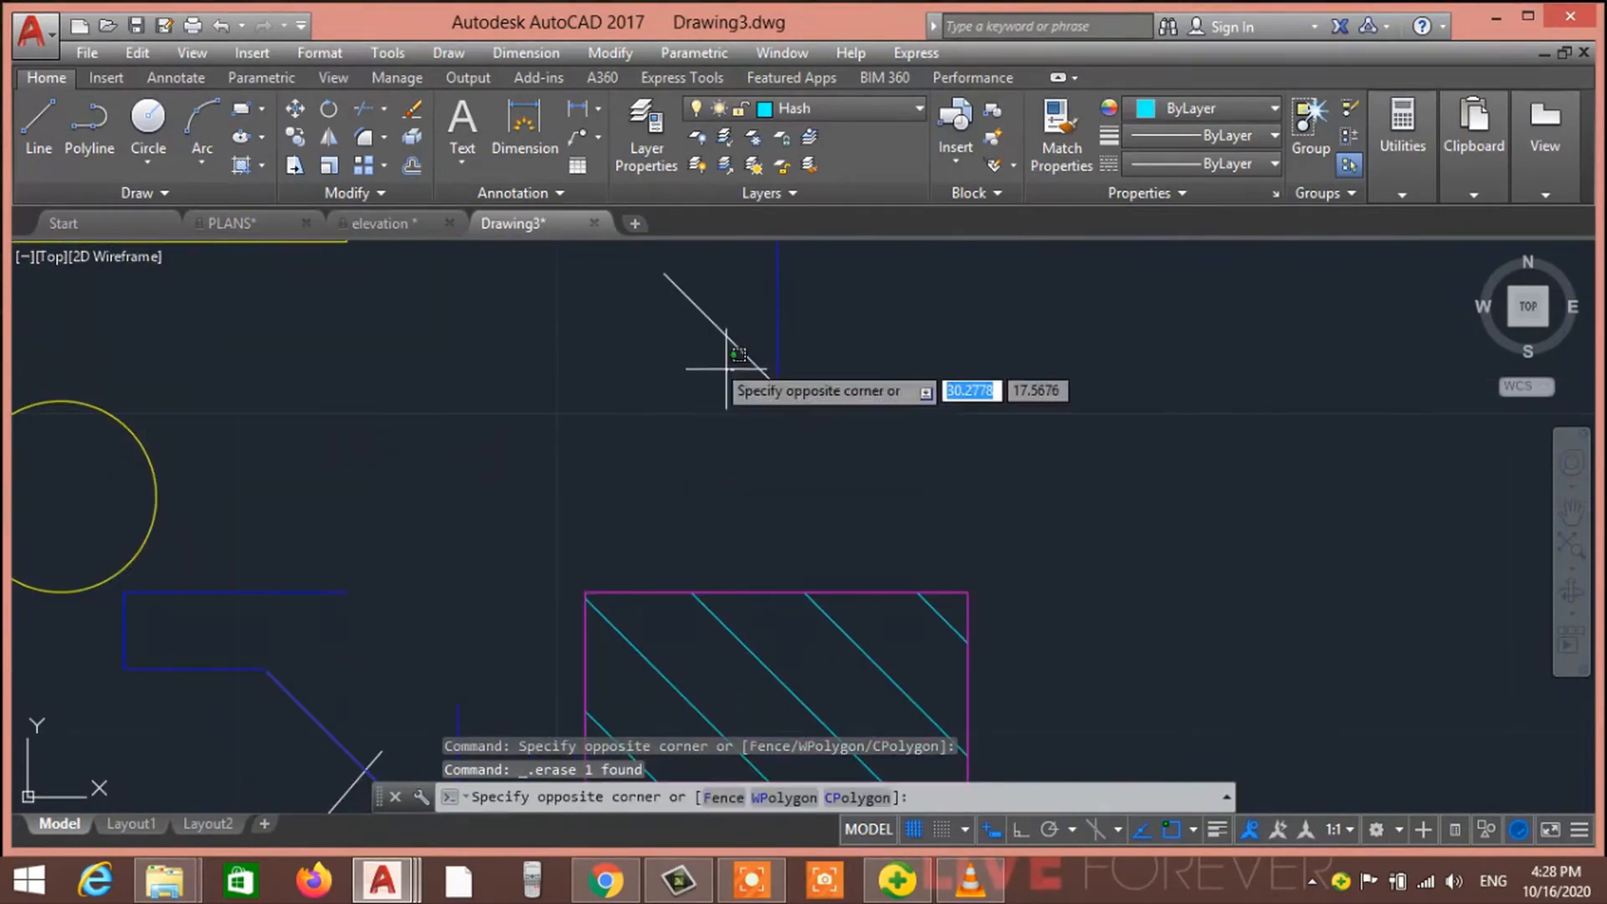
left_click(688, 321)
key("Delete")
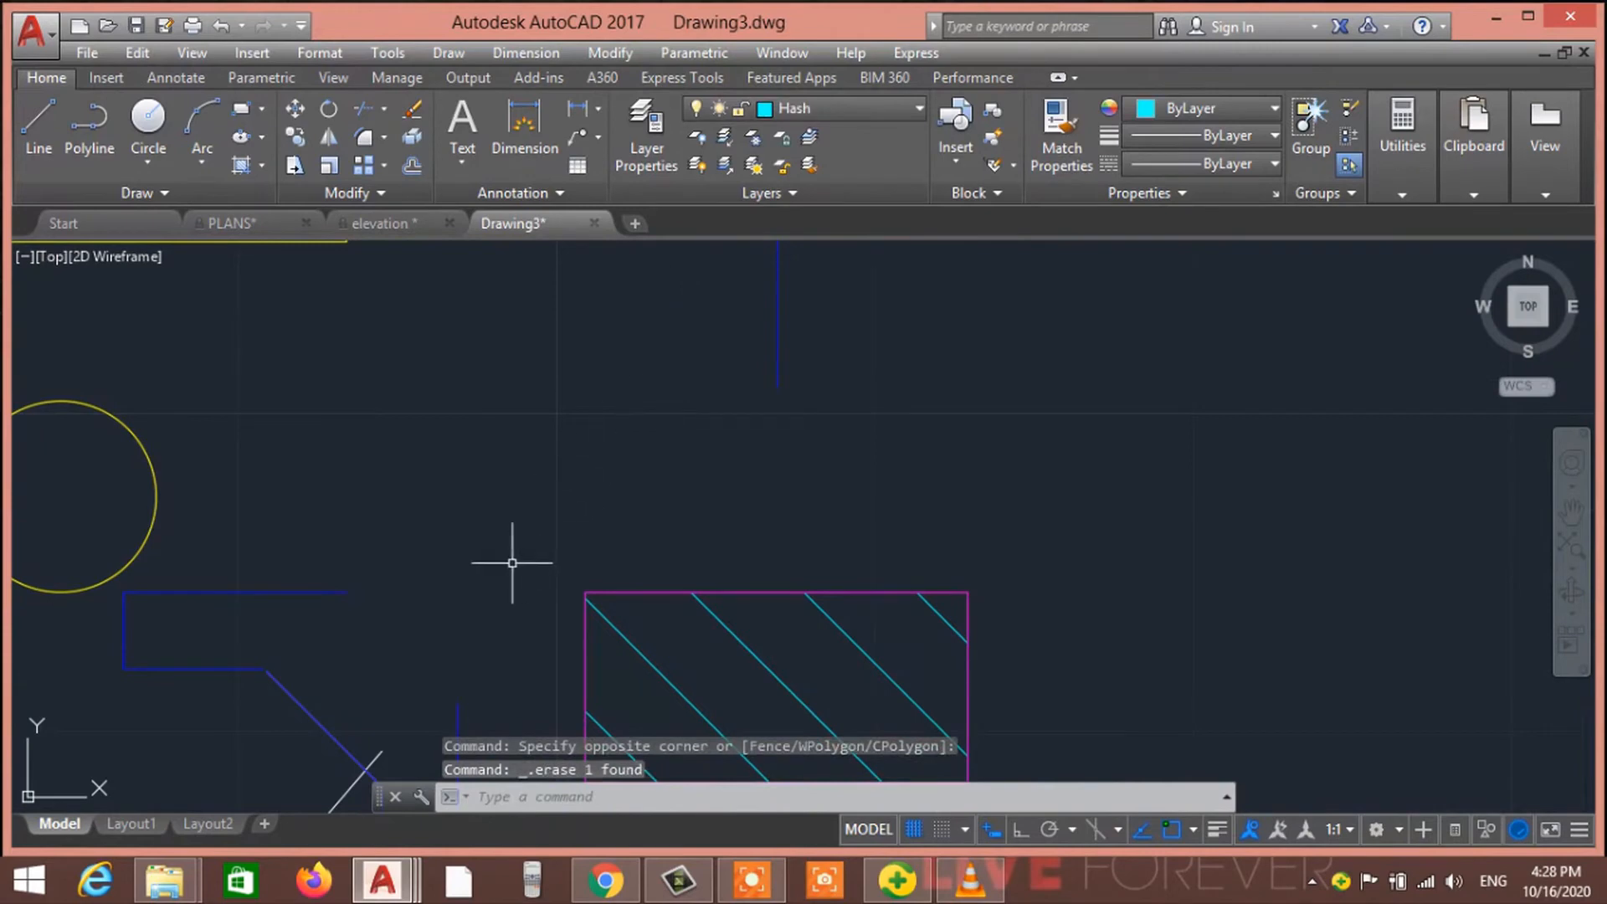
Erase the blue diagonal wall line at the left column below the stairs
middle_click_drag(512, 562, 706, 330)
scroll(663, 413, "down", 6)
scroll(564, 466, "up", 4)
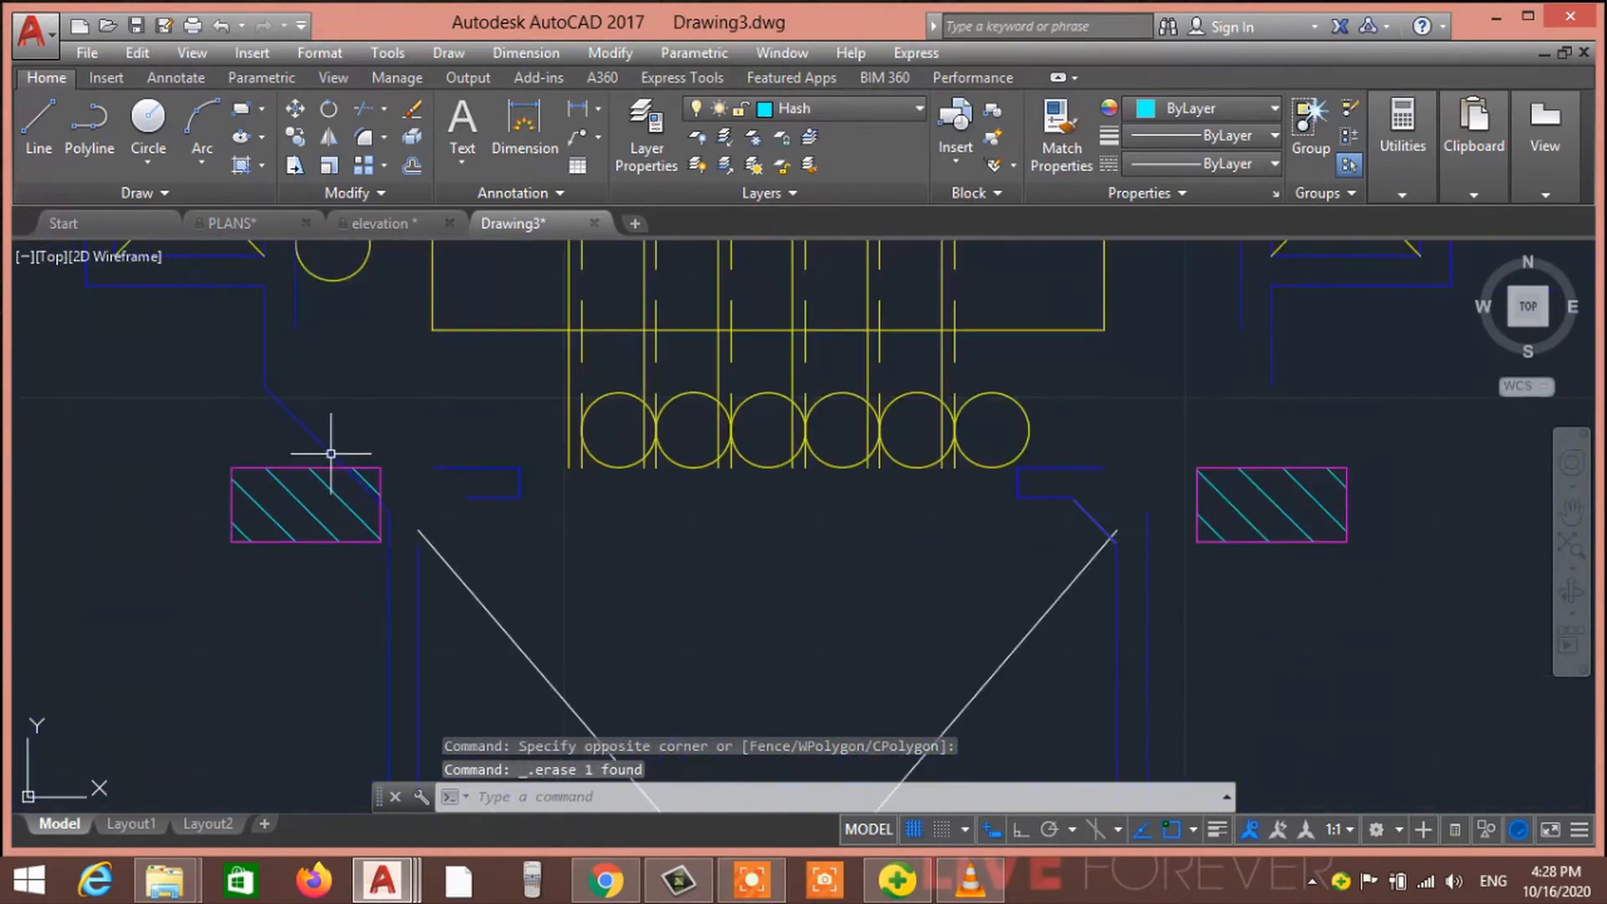
left_click(329, 452)
left_click(306, 429)
key("Delete")
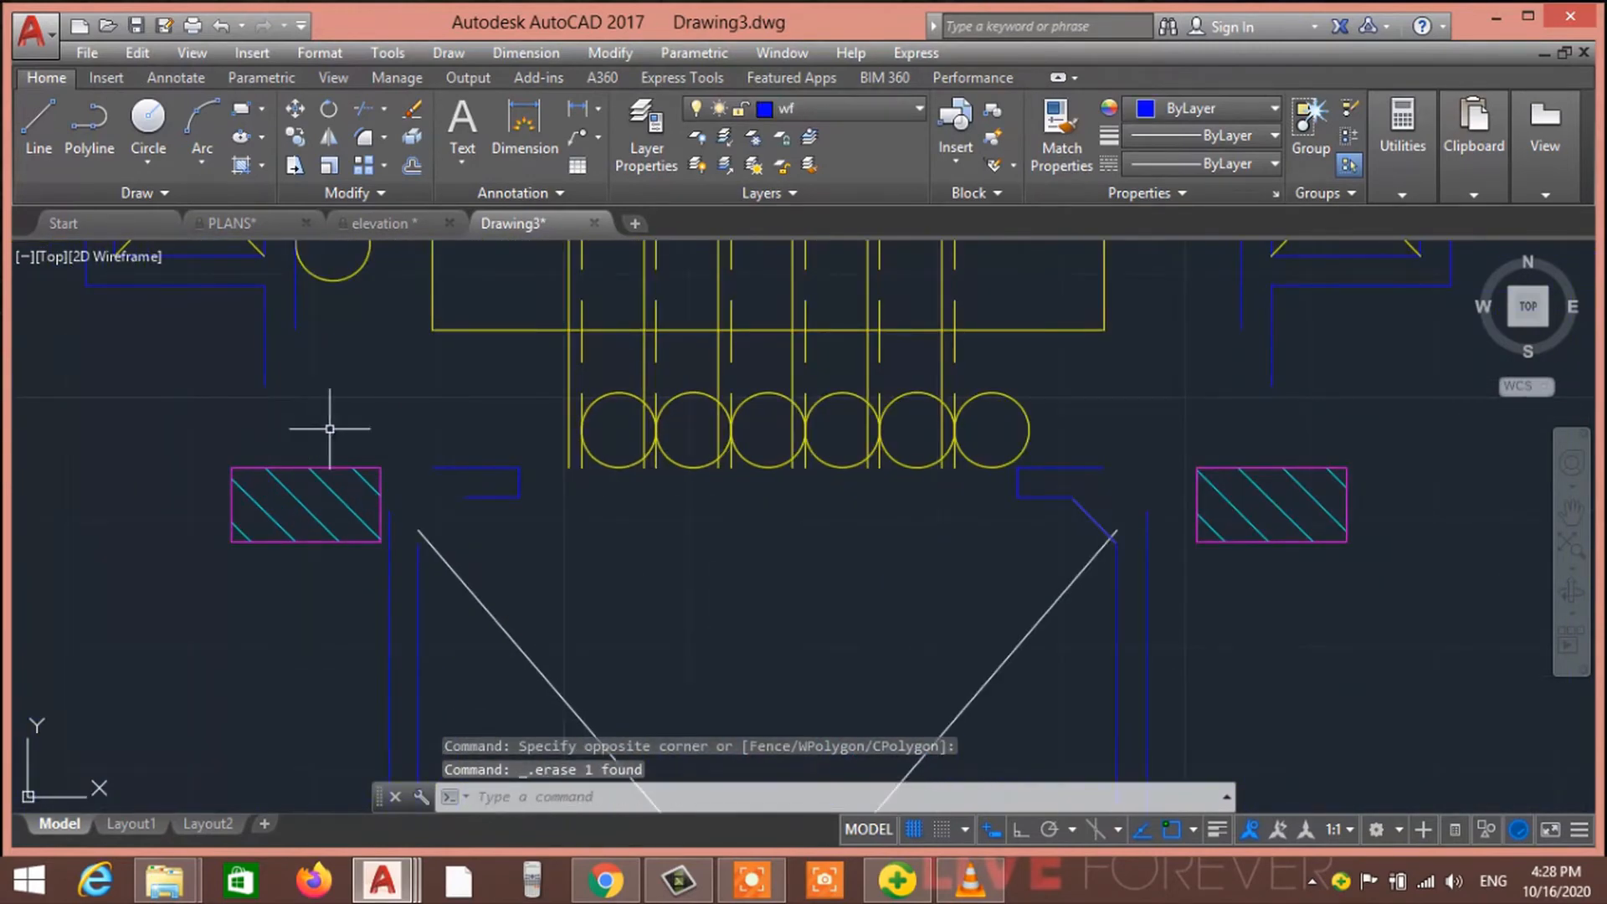
Examine the column positions around the staircase and the rooms beside it in the PLANS drawing
scroll(457, 441, "down", 5)
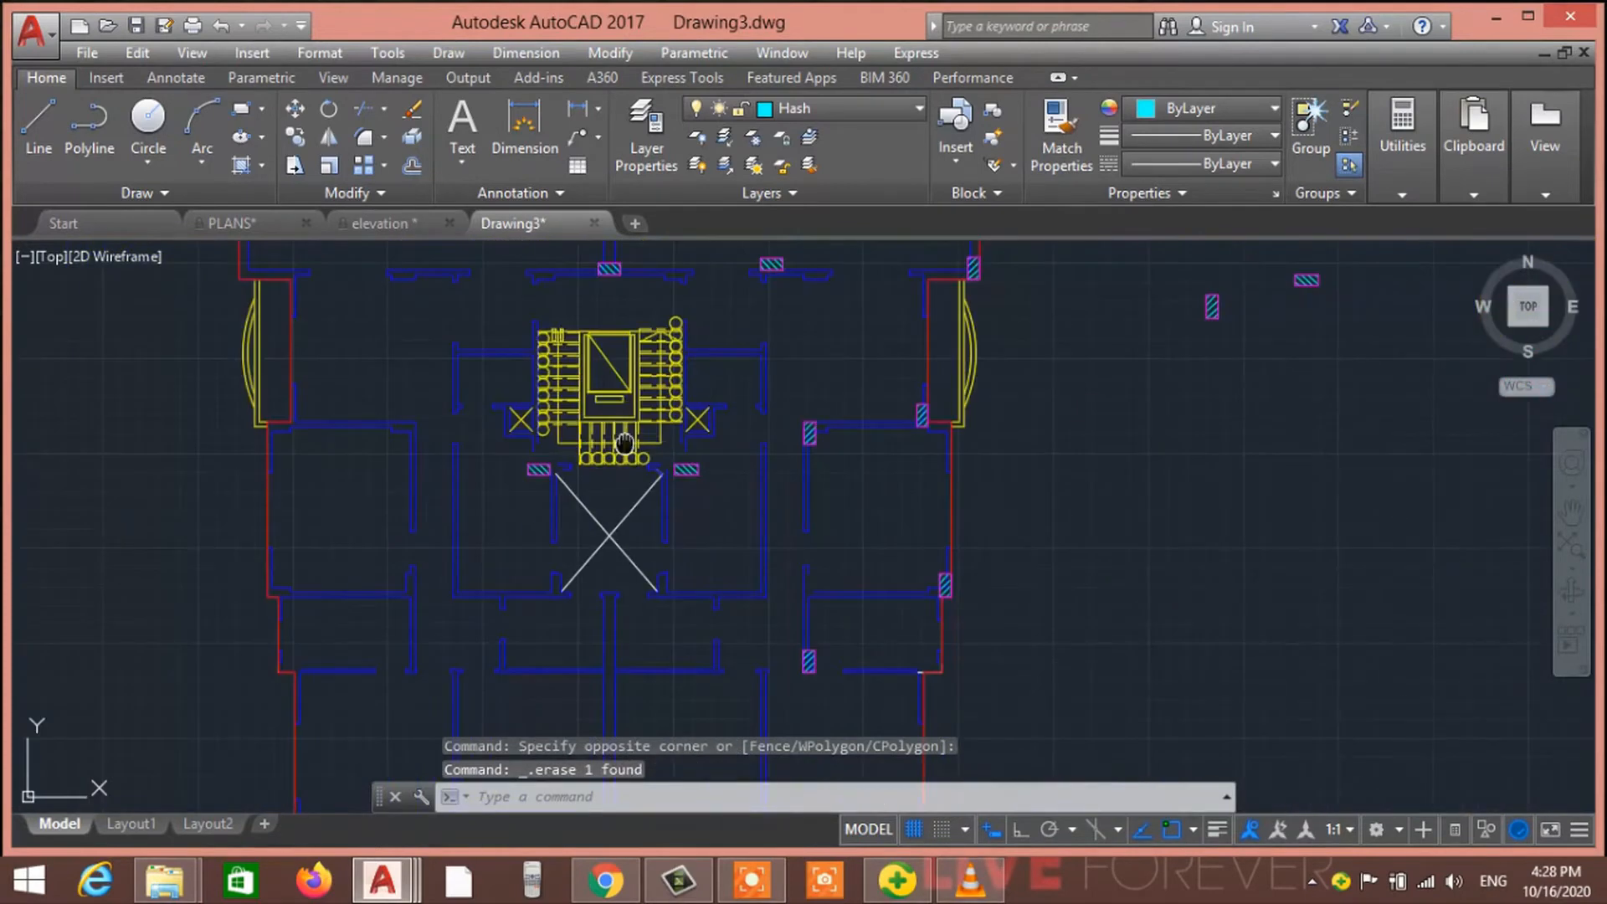
scroll(710, 590, "up", 4)
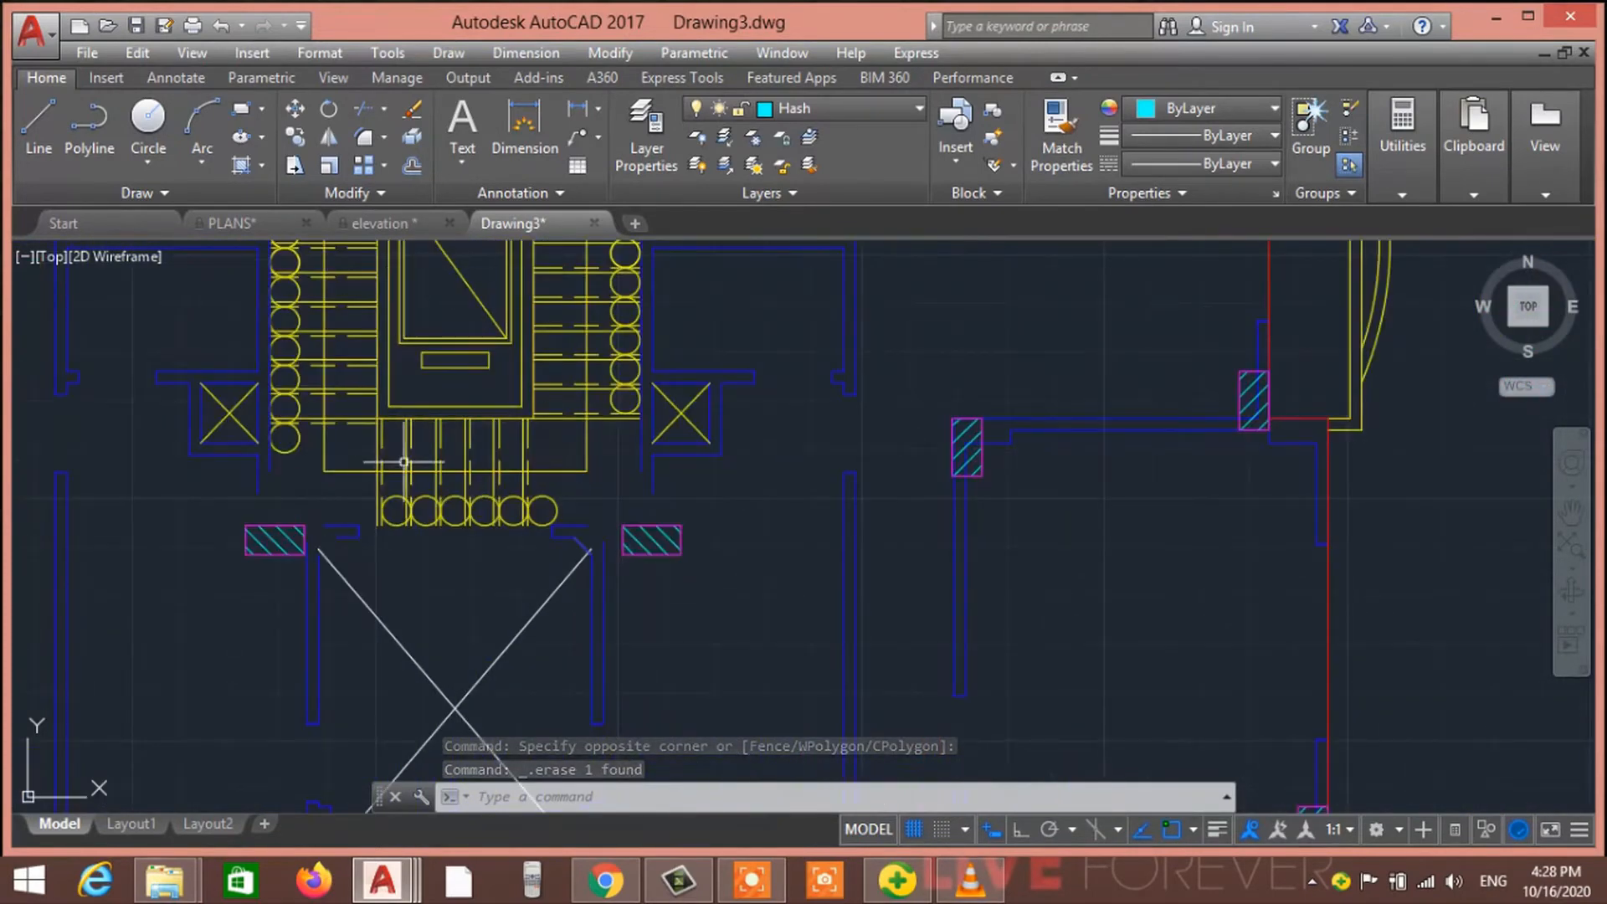
left_click(721, 579)
left_click(661, 504)
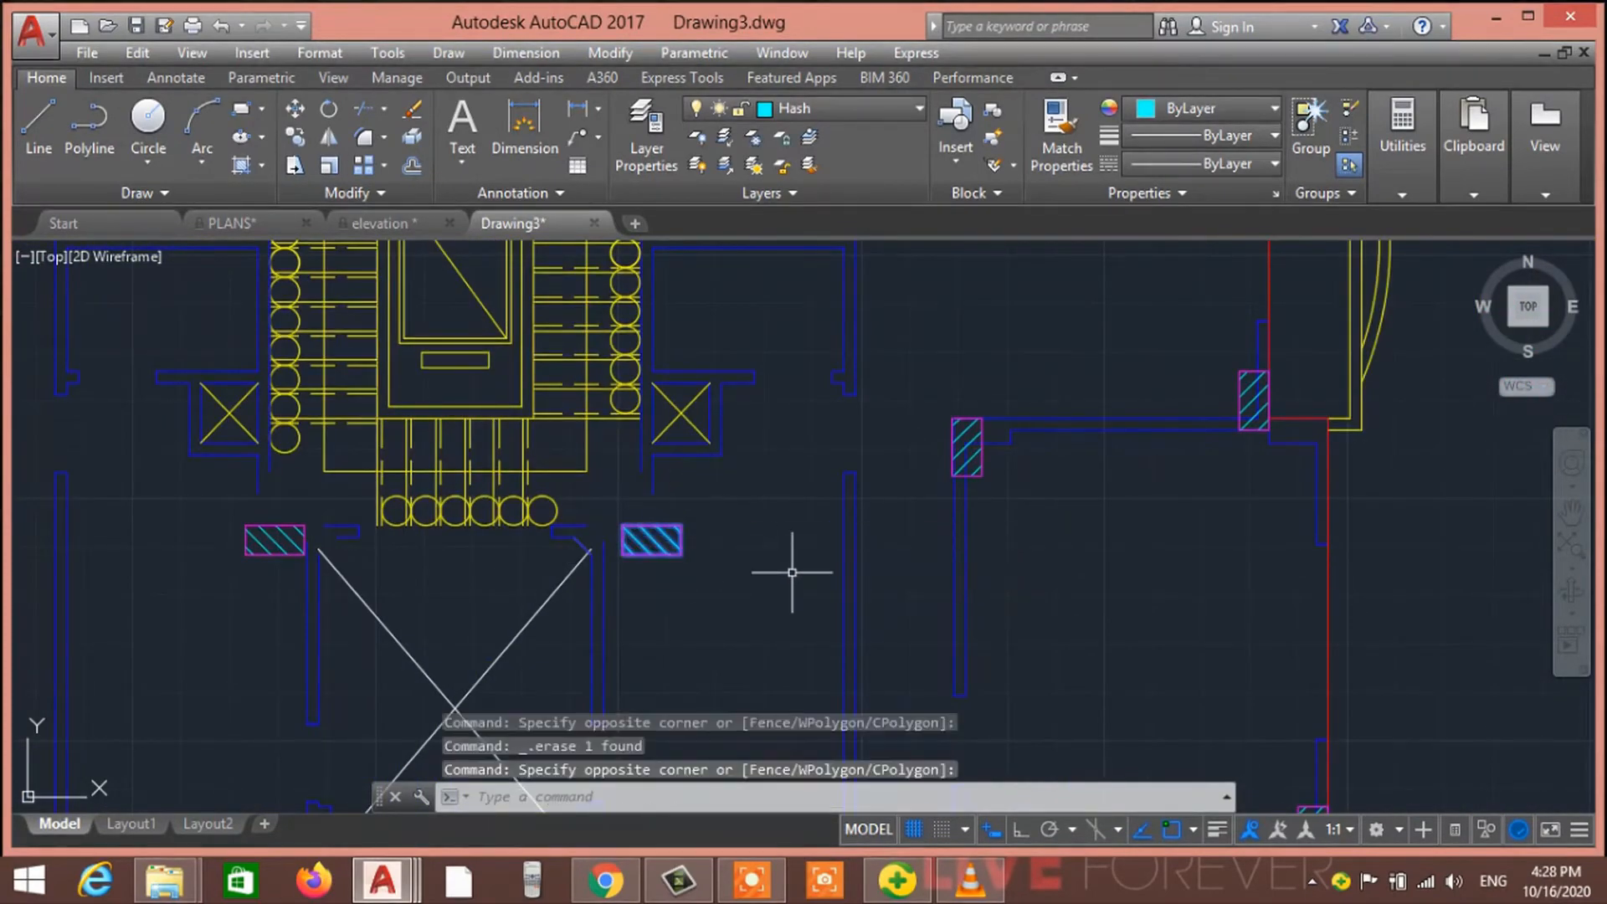
scroll(787, 519, "down", 5)
scroll(670, 540, "up", 4)
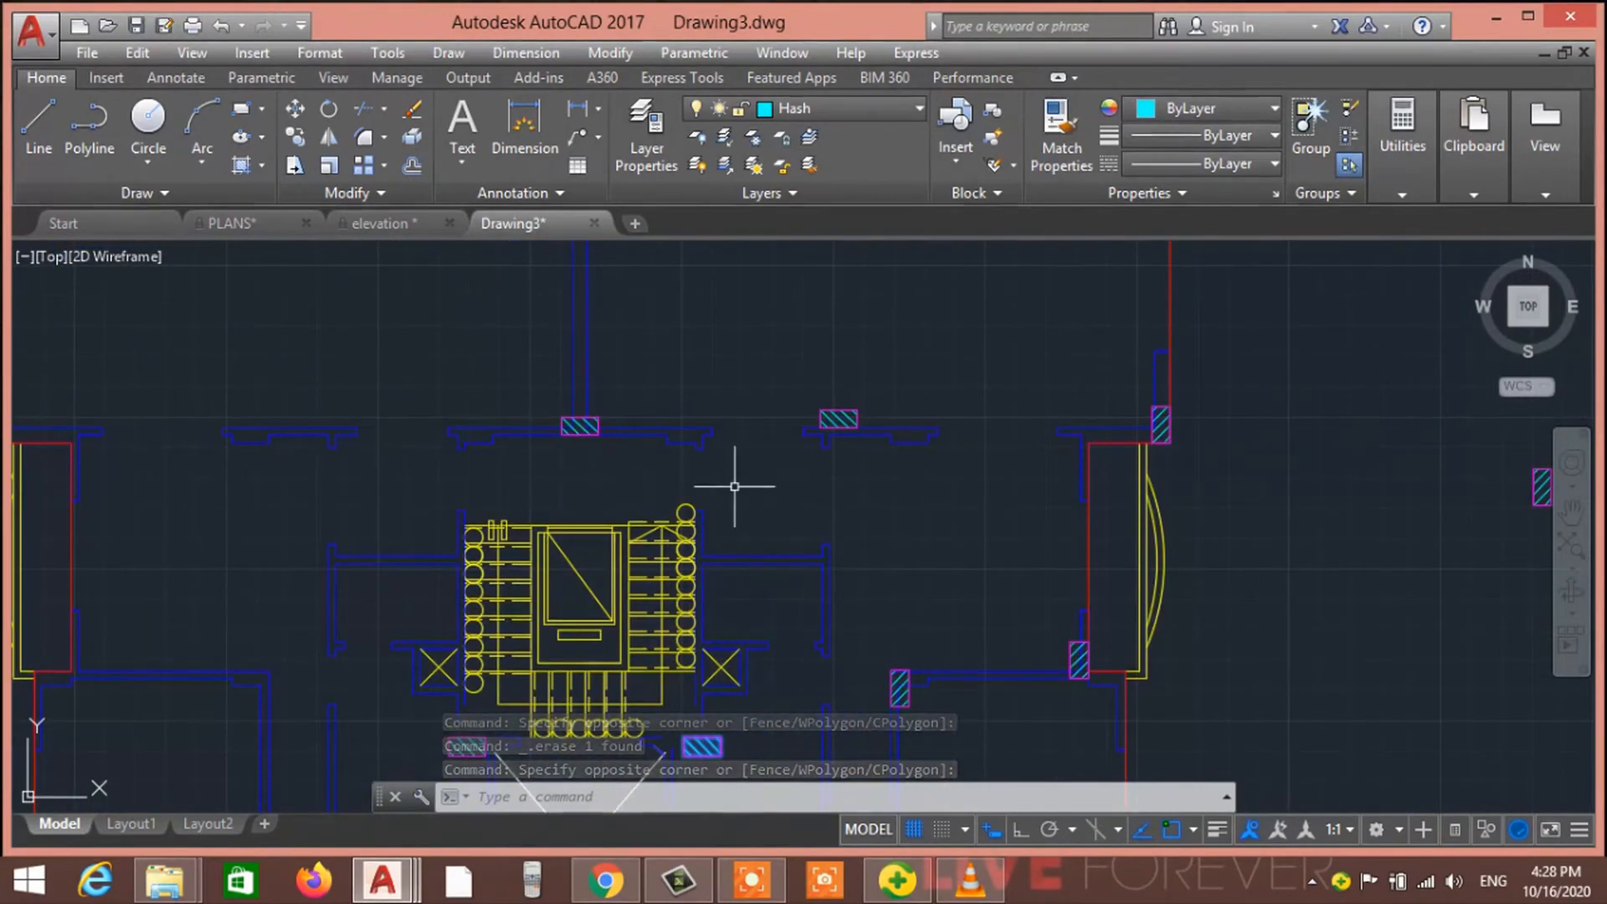
left_click(250, 219)
scroll(511, 536, "down", 2)
middle_click_drag(473, 538, 519, 706)
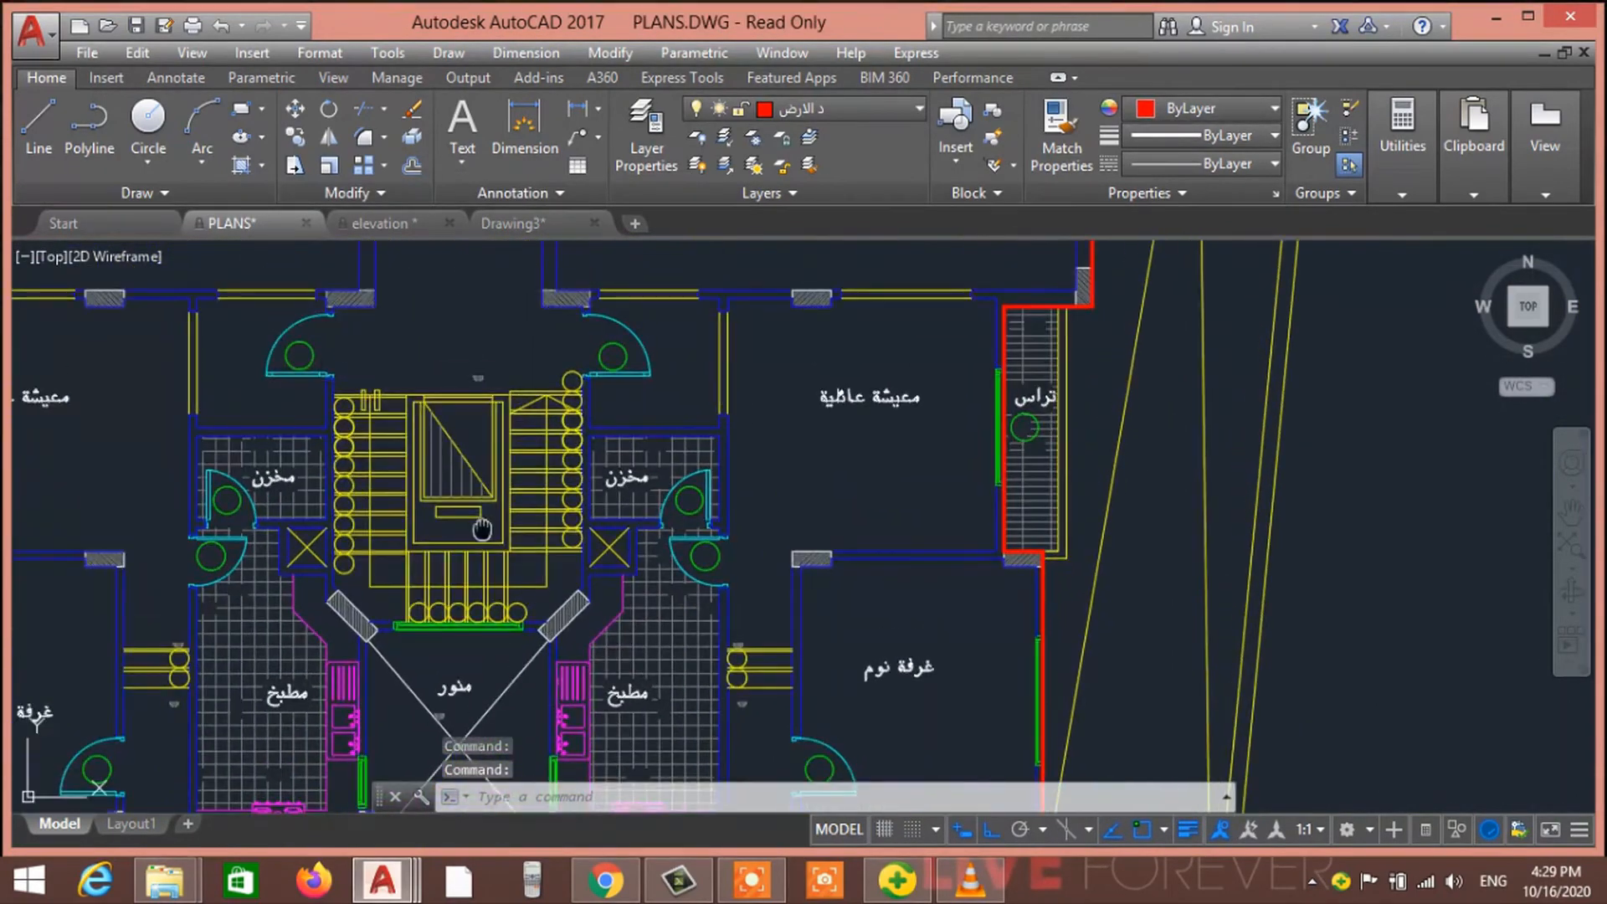
middle_click_drag(567, 313, 603, 419)
scroll(429, 466, "up", 2)
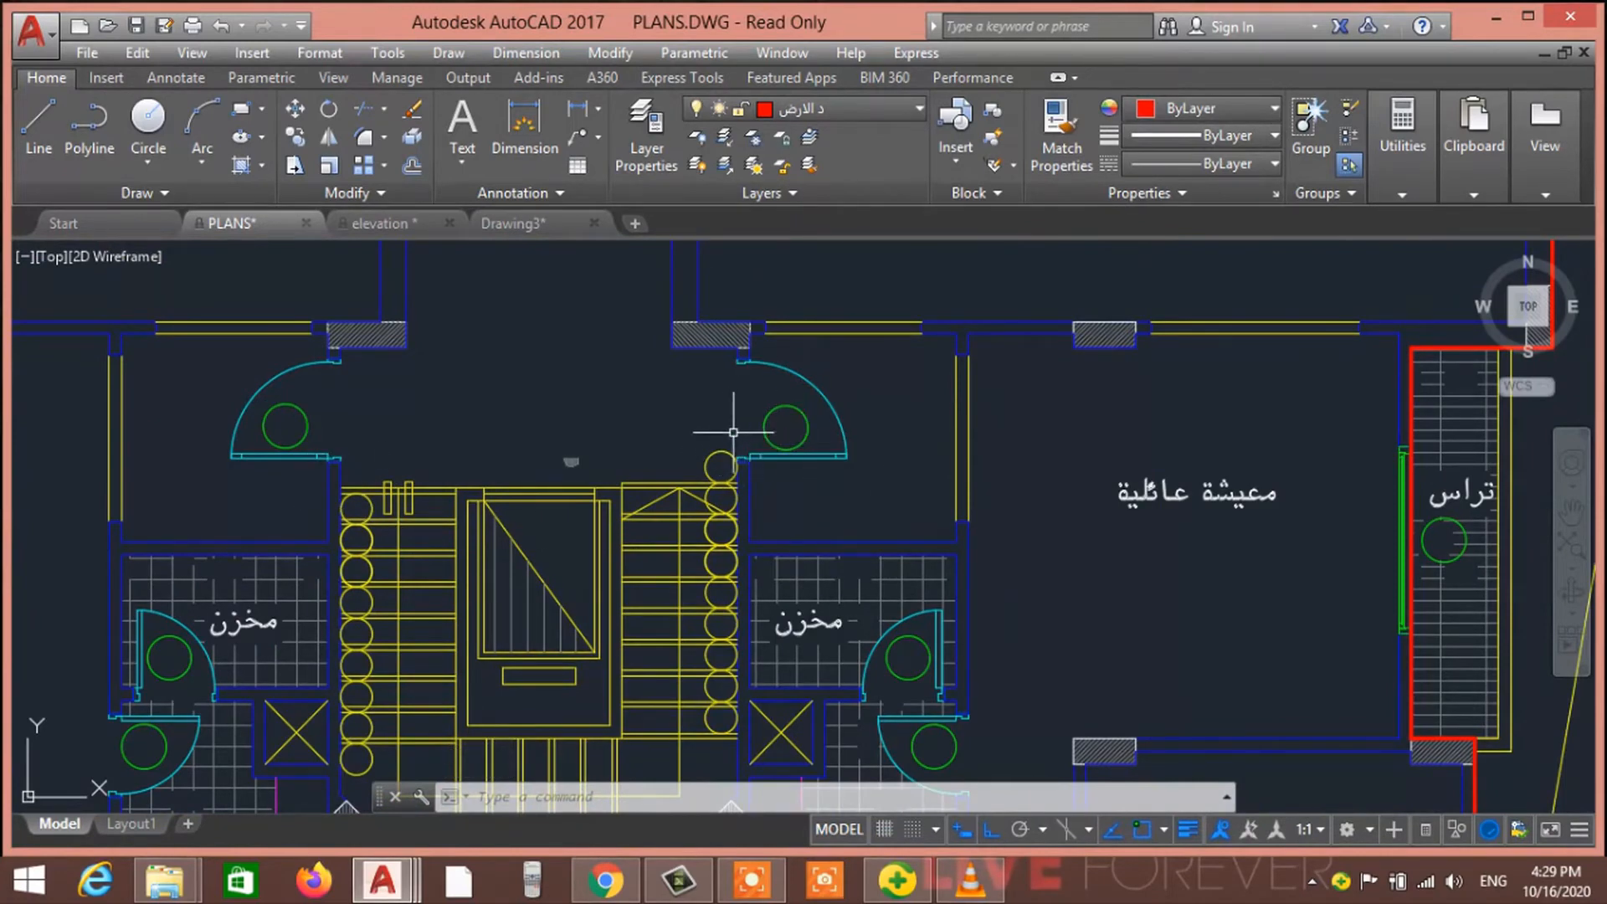
In Drawing3, copy the vertical column right of the stairs by its top-edge midpoint to the end of the left stair wall
left_click(521, 226)
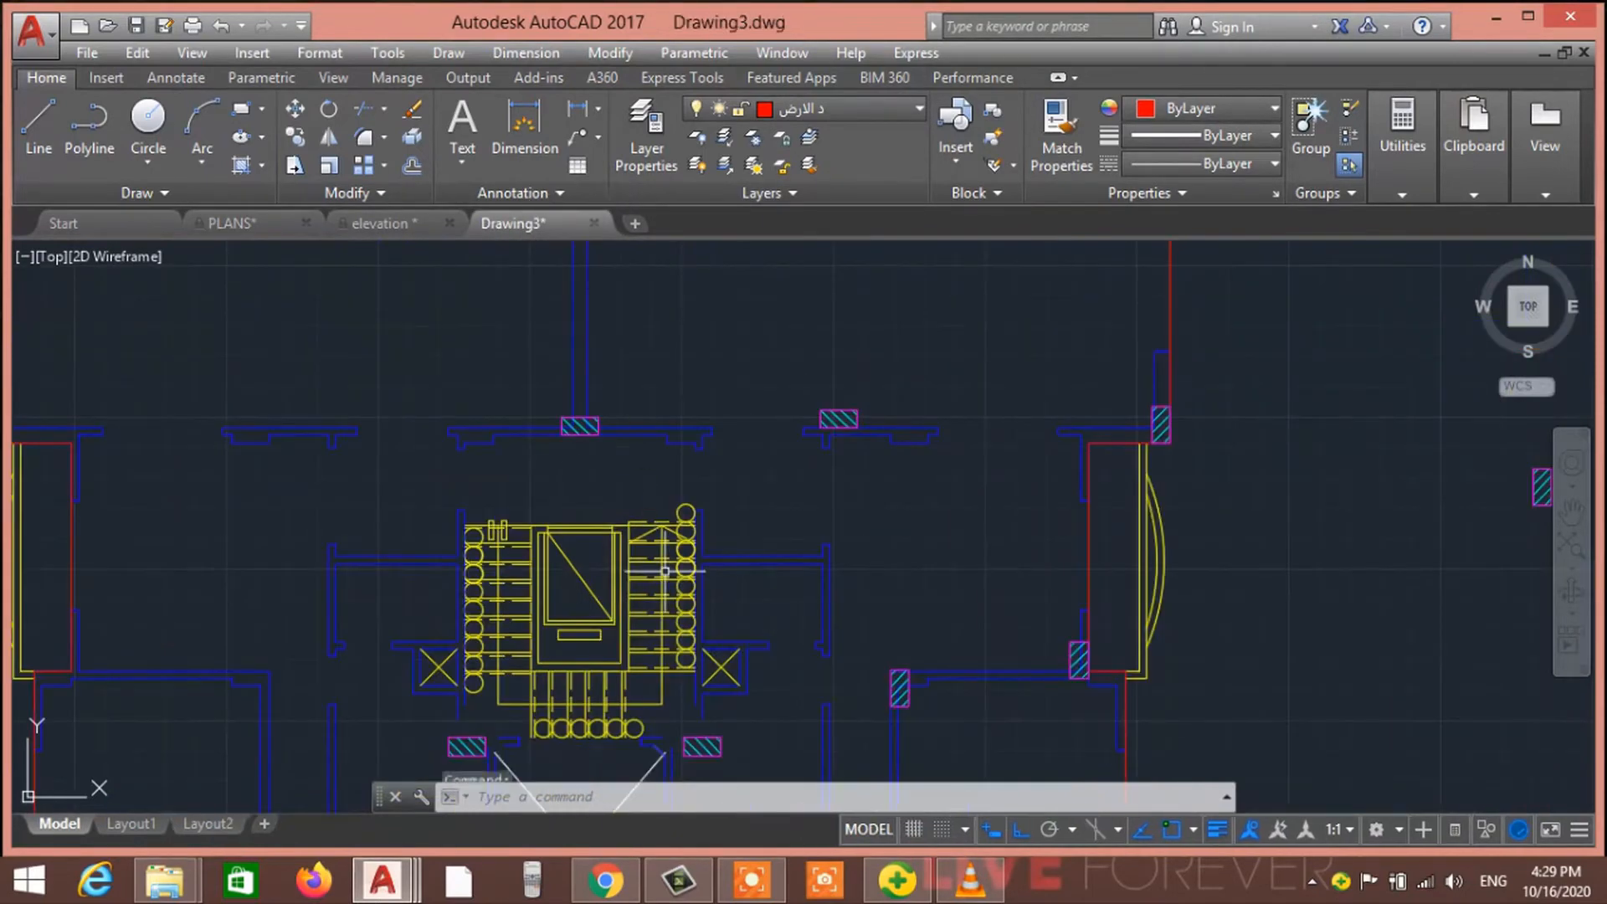
scroll(749, 662, "down", 1)
scroll(818, 671, "up", 4)
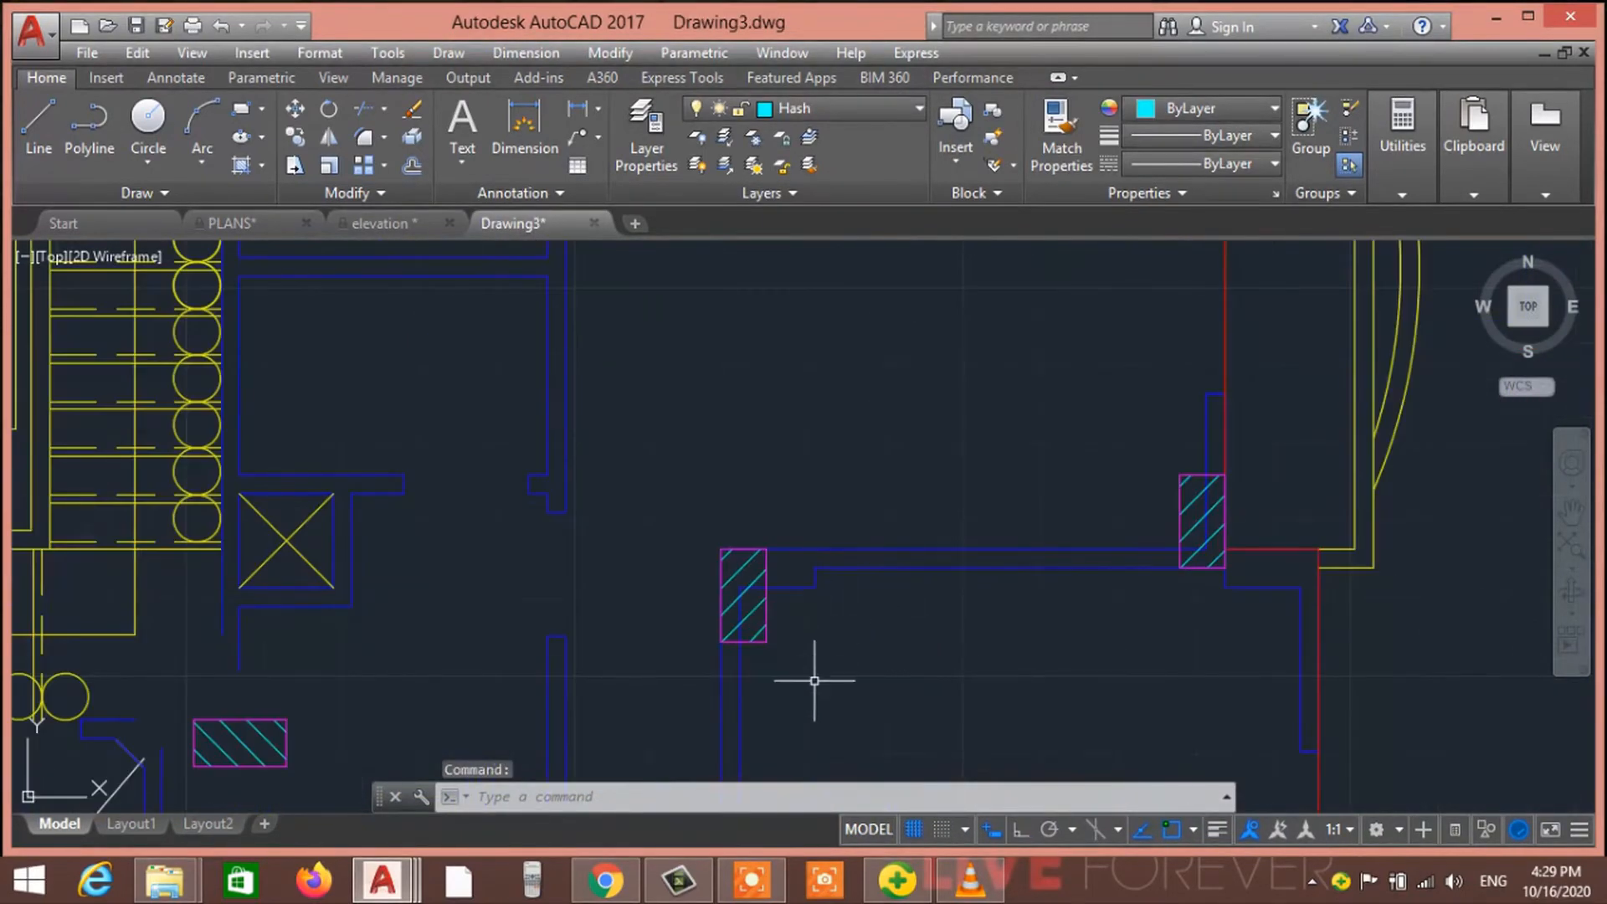
left_click(817, 678)
left_click(771, 617)
type("o")
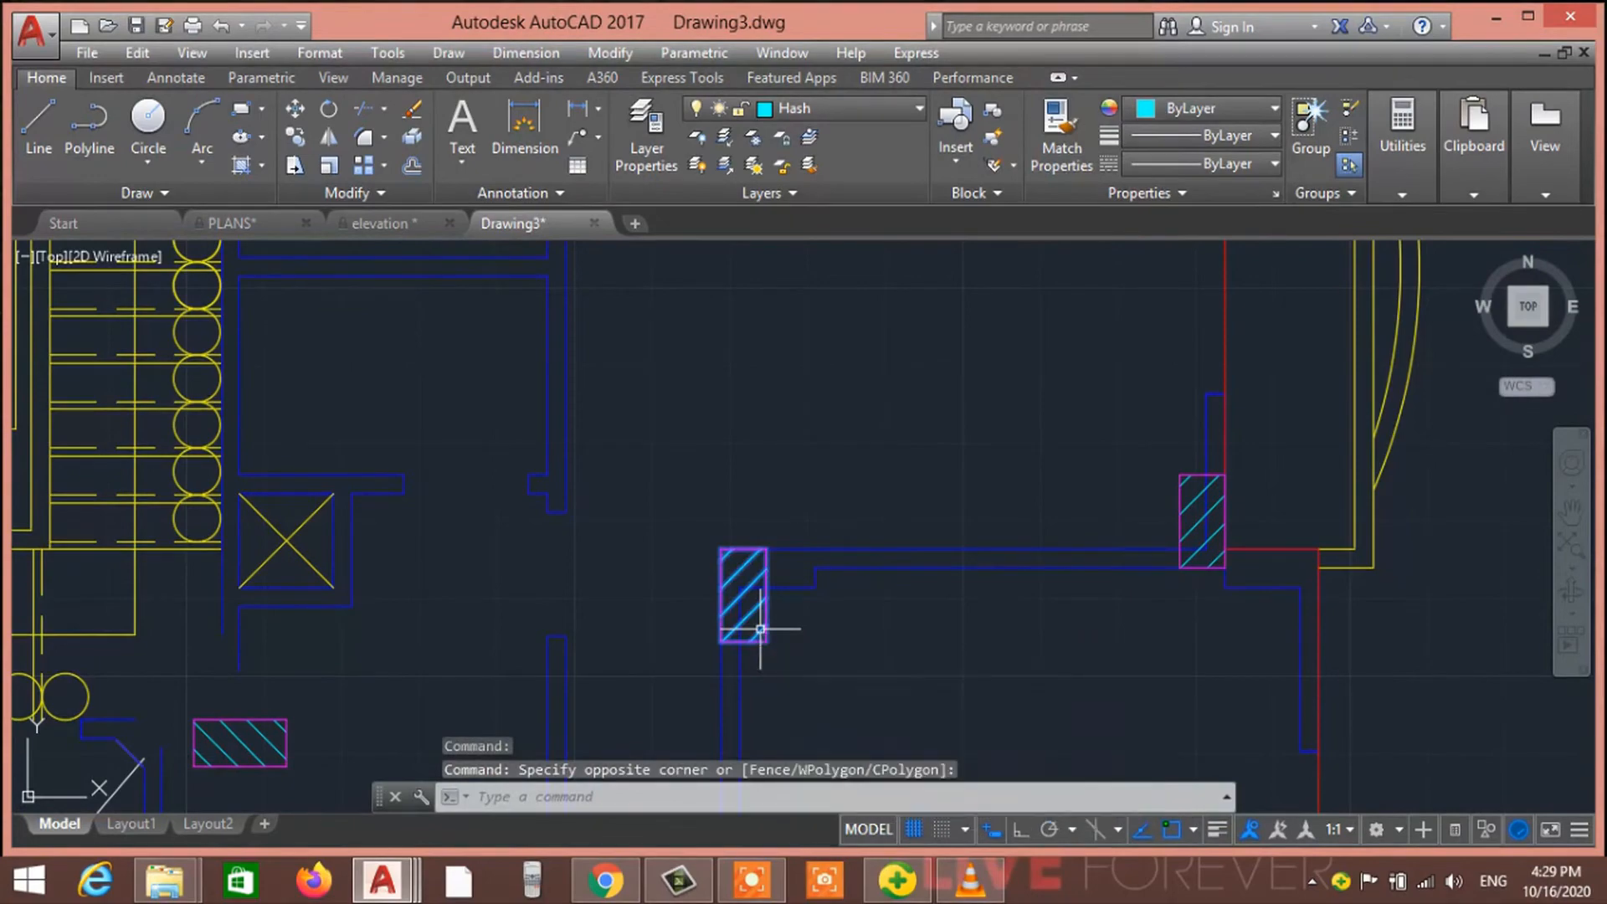
key("Return")
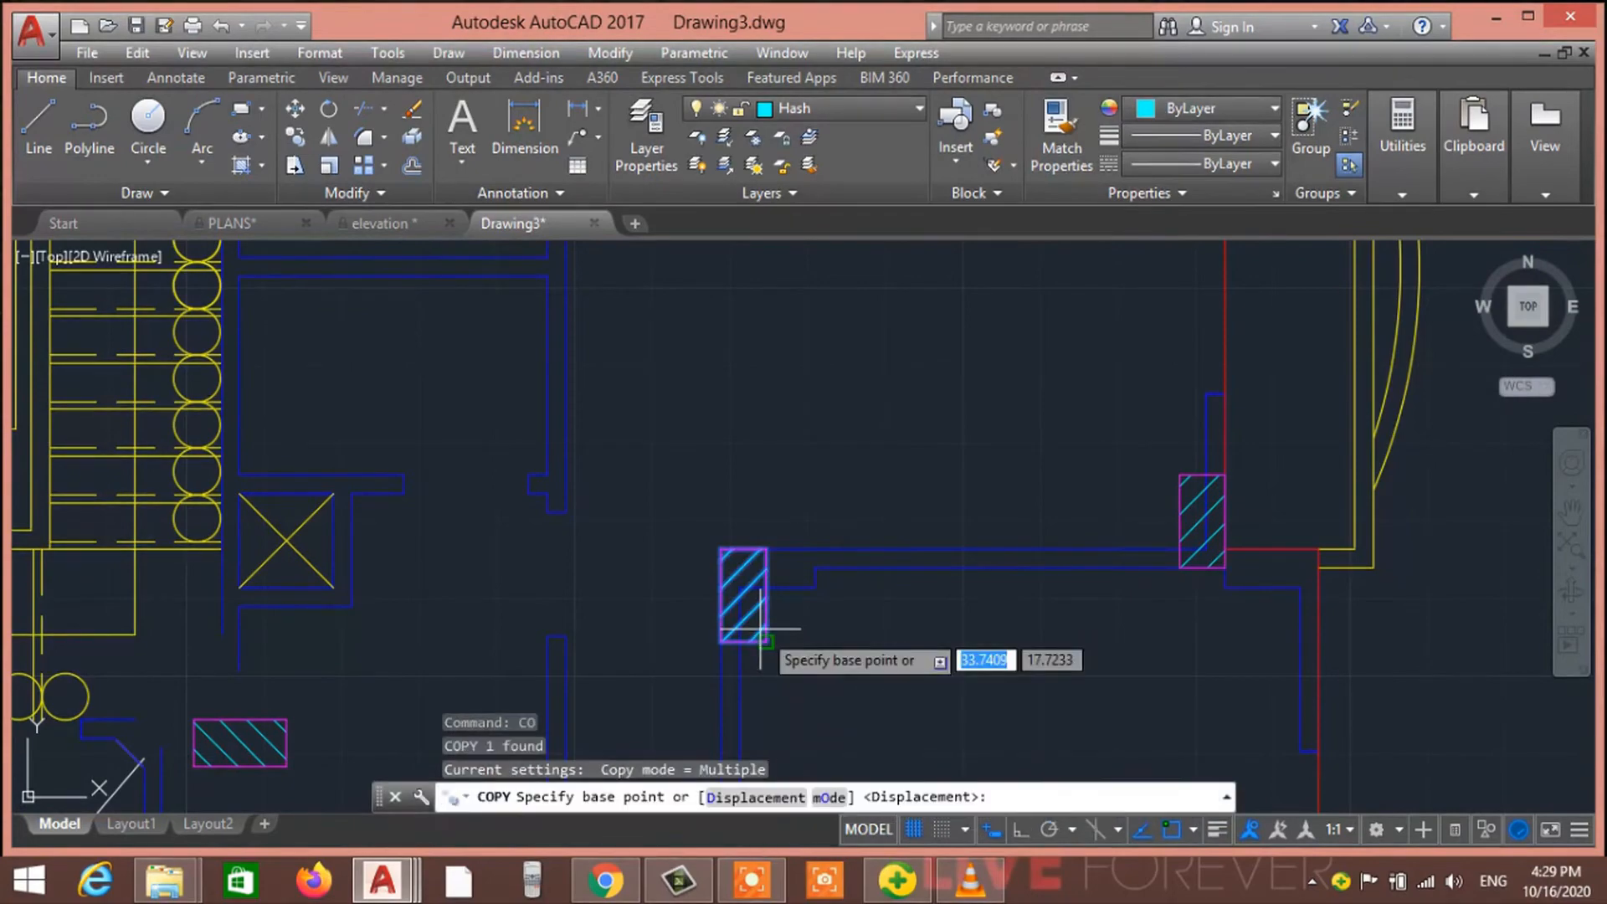
left_click(743, 549)
mouse_move(92, 431)
middle_mouse_down()
mouse_move(391, 574)
mouse_move(485, 666)
middle_mouse_up()
middle_click_drag(366, 585, 709, 653)
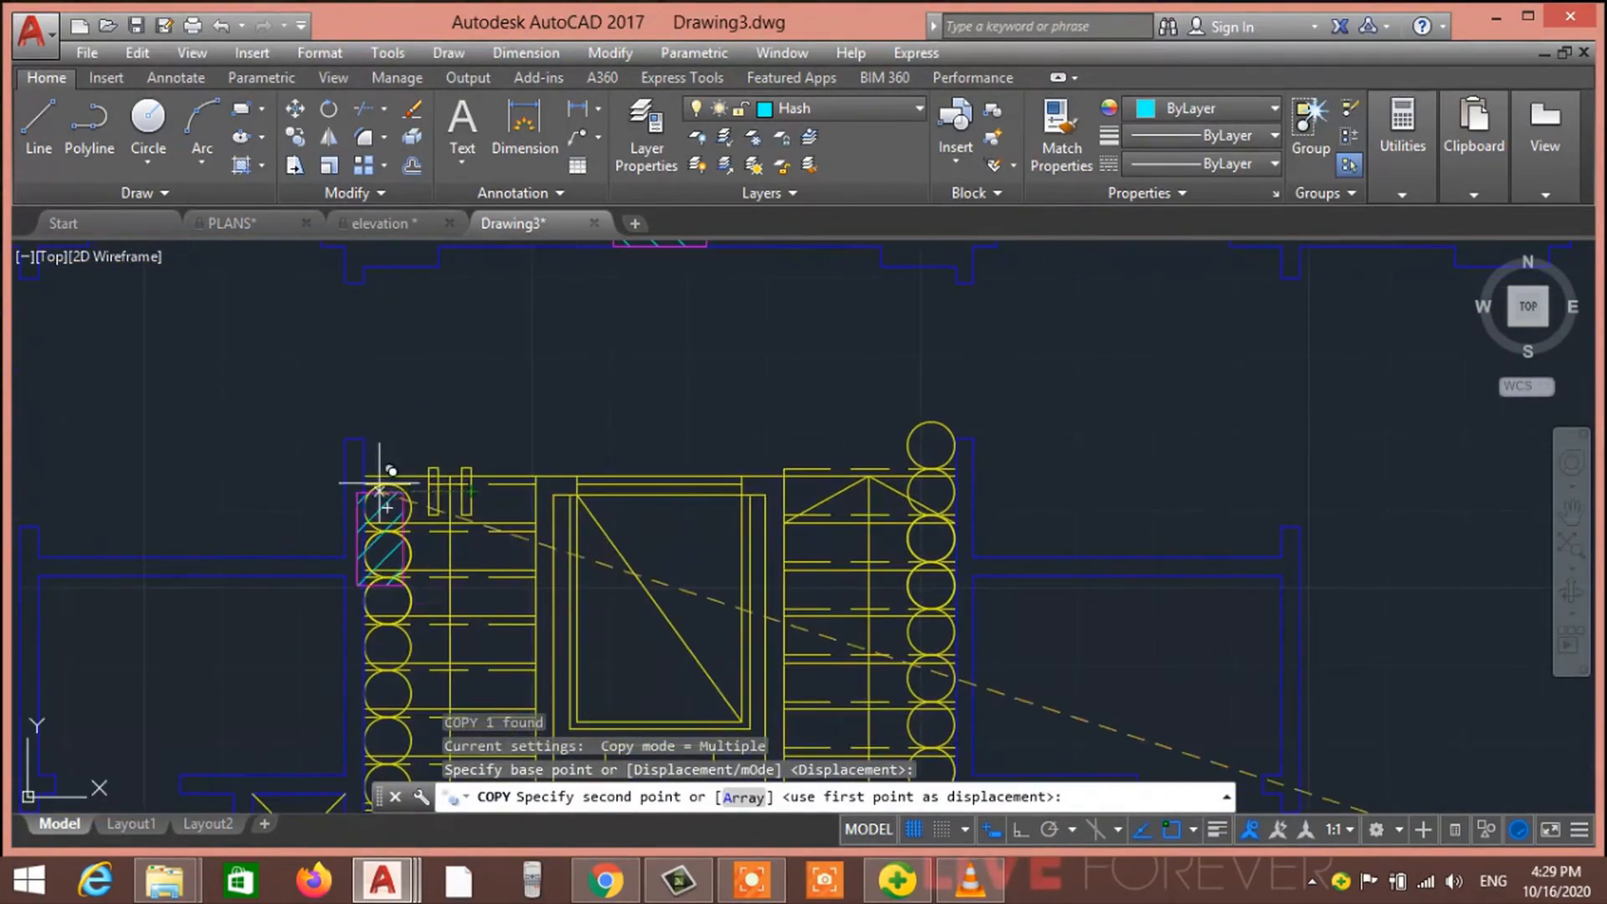
scroll(352, 450, "up", 2)
left_click(356, 429)
Place a second copy of the vertical column at the upper end of the right stair wall and finish copying
middle_click_drag(1278, 480, 980, 506)
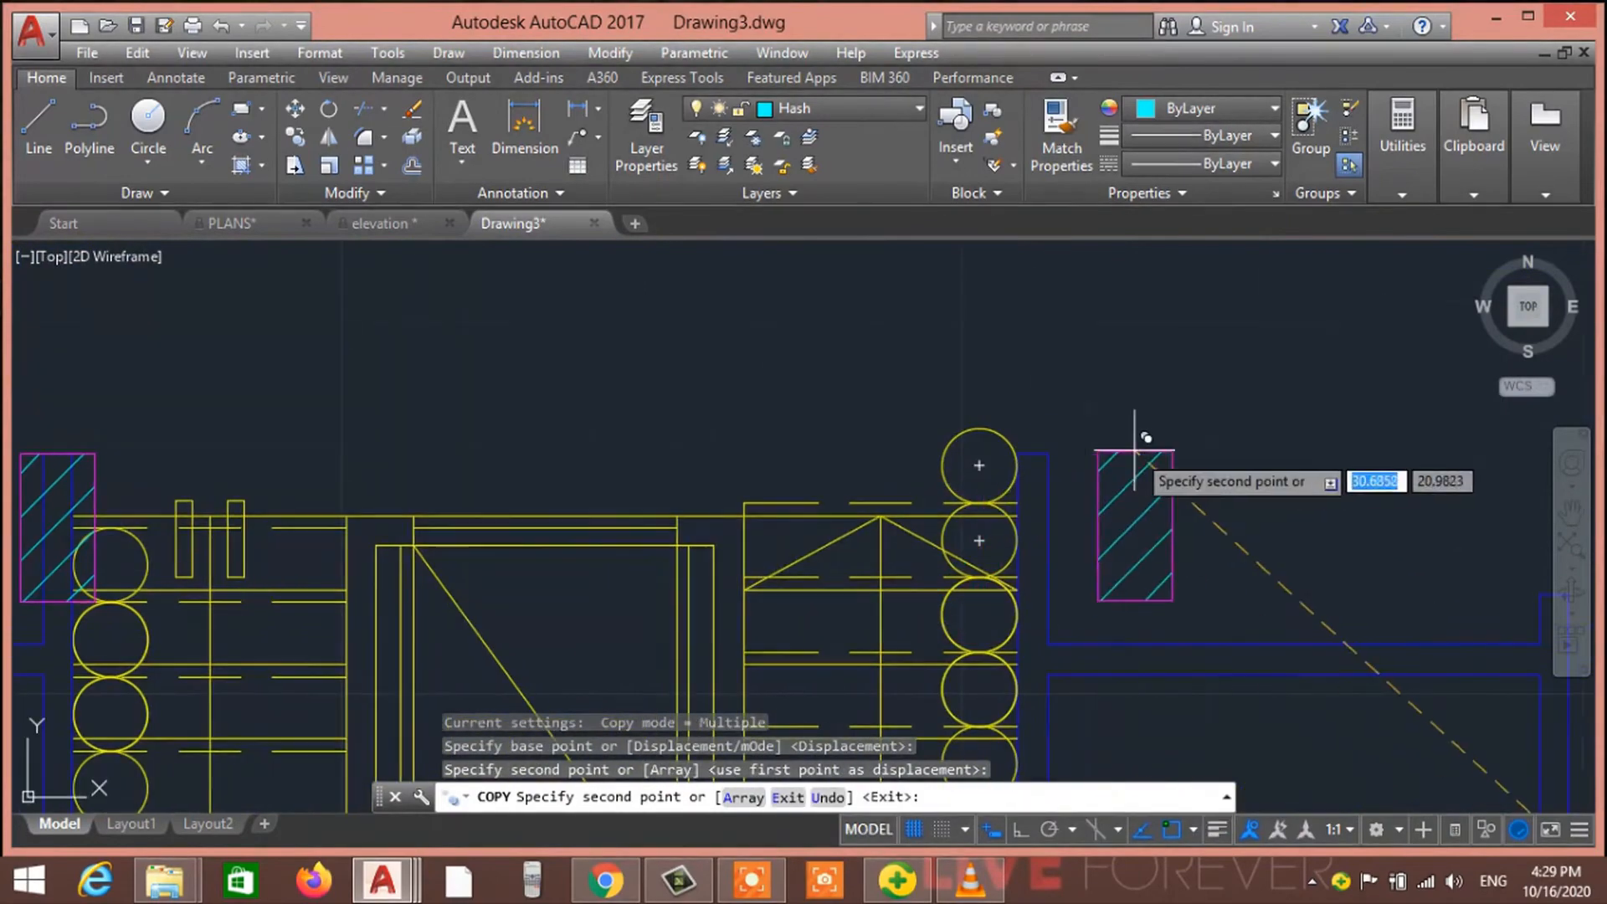
left_click(1032, 452)
middle_click_drag(1062, 345, 1066, 477)
key("Escape")
key("Escape")
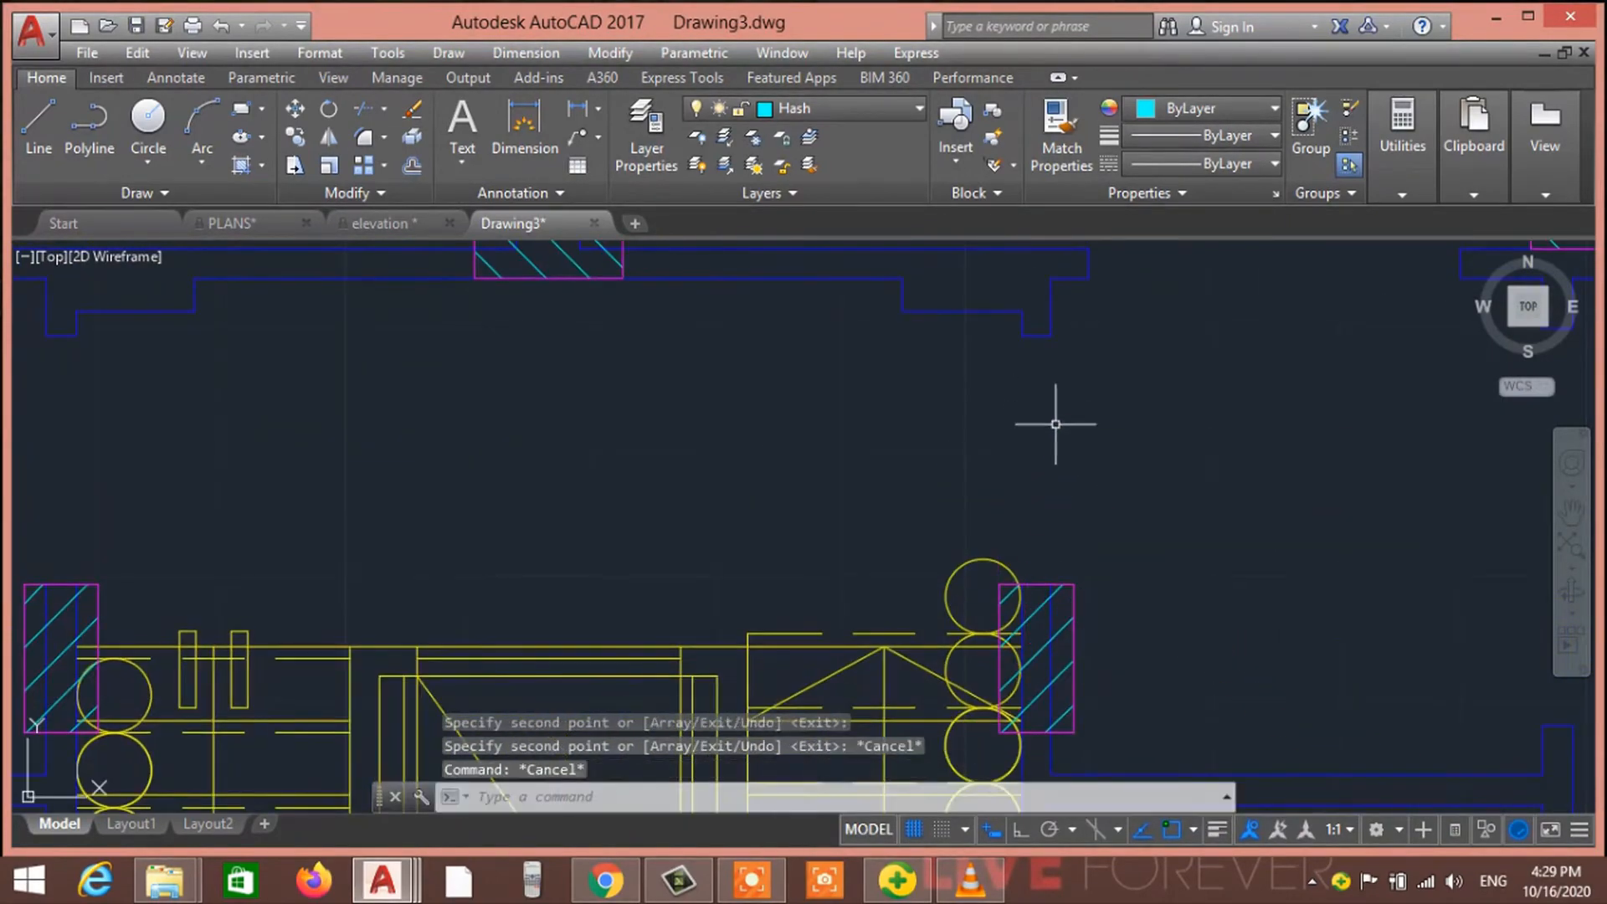
Measure how far the left stair column projects past the wall face into the staircase
scroll(522, 495, "down", 2)
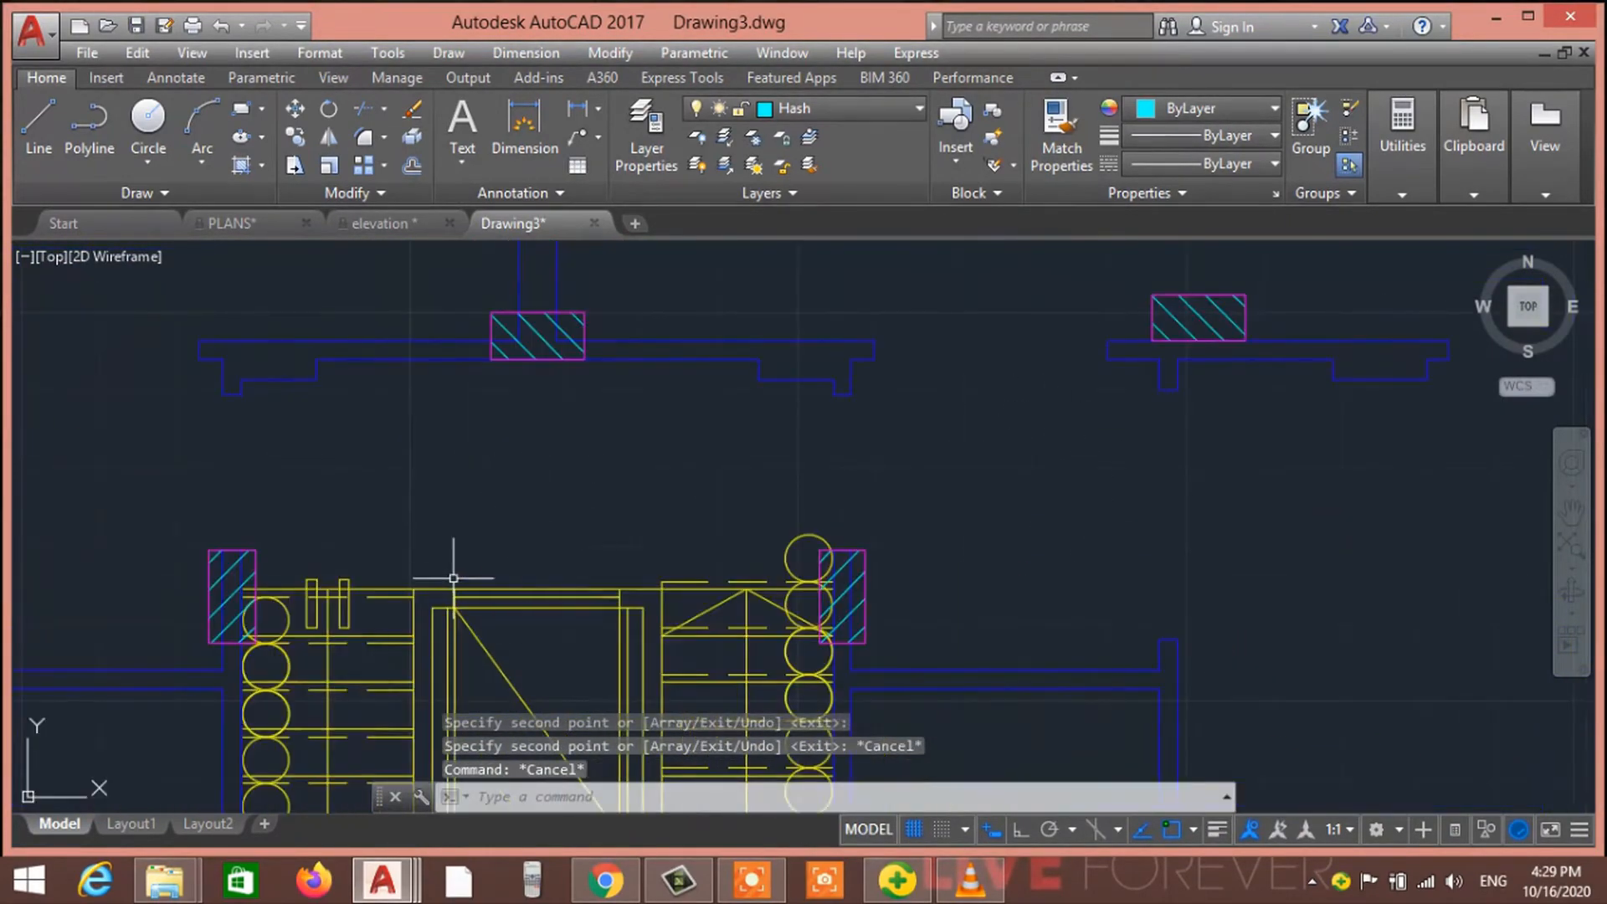
scroll(362, 384, "up", 2)
scroll(112, 488, "up", 3)
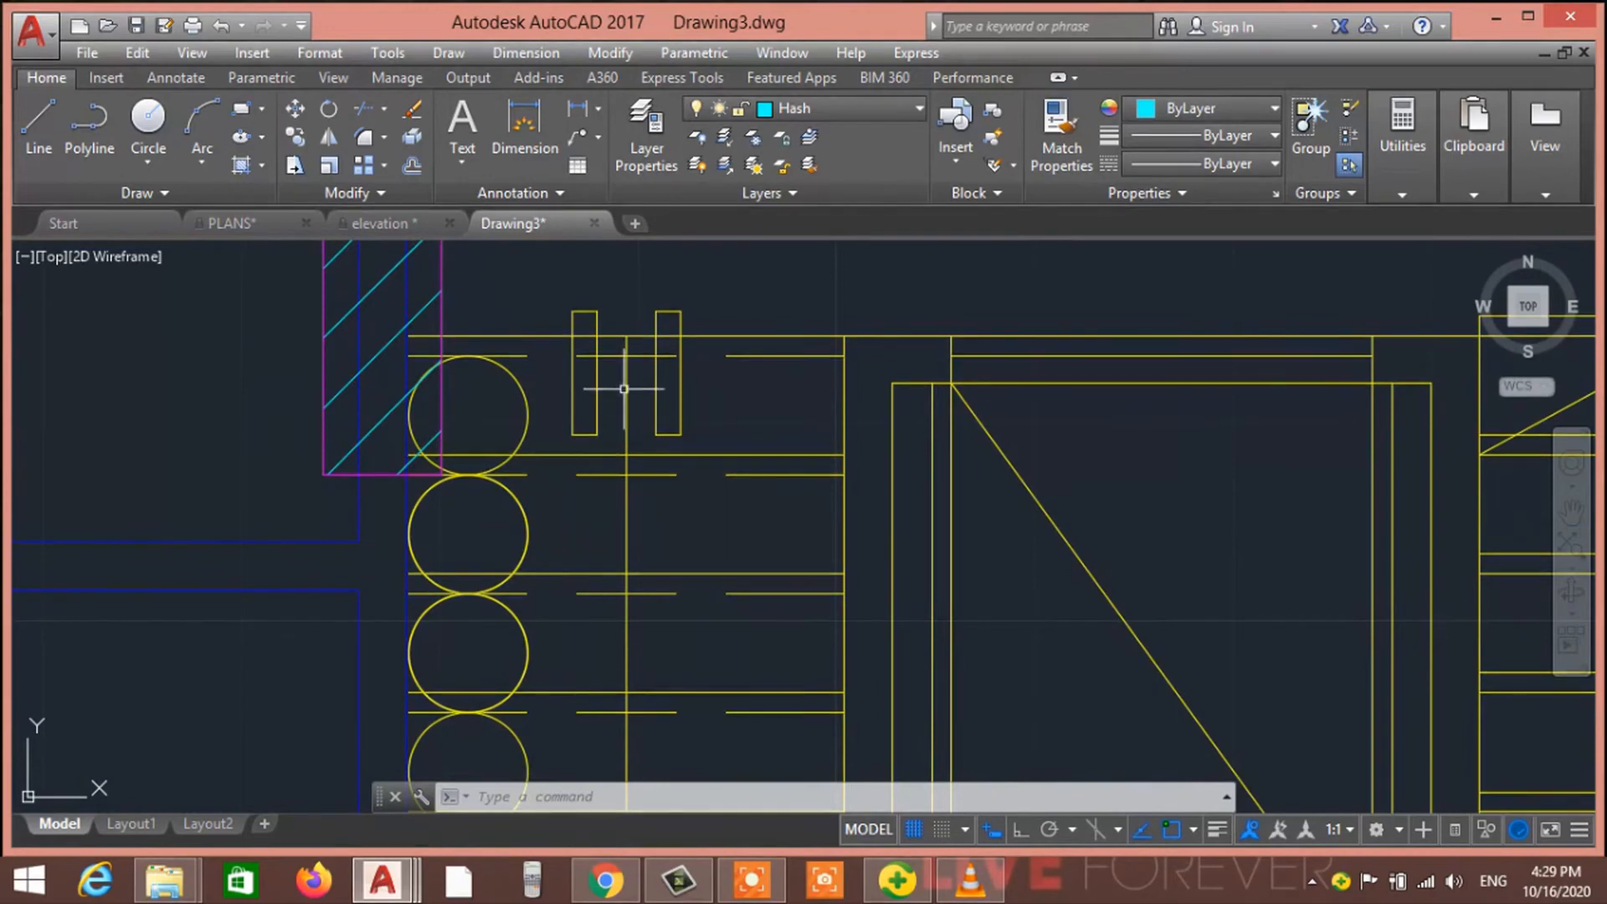
type("di")
key("Return")
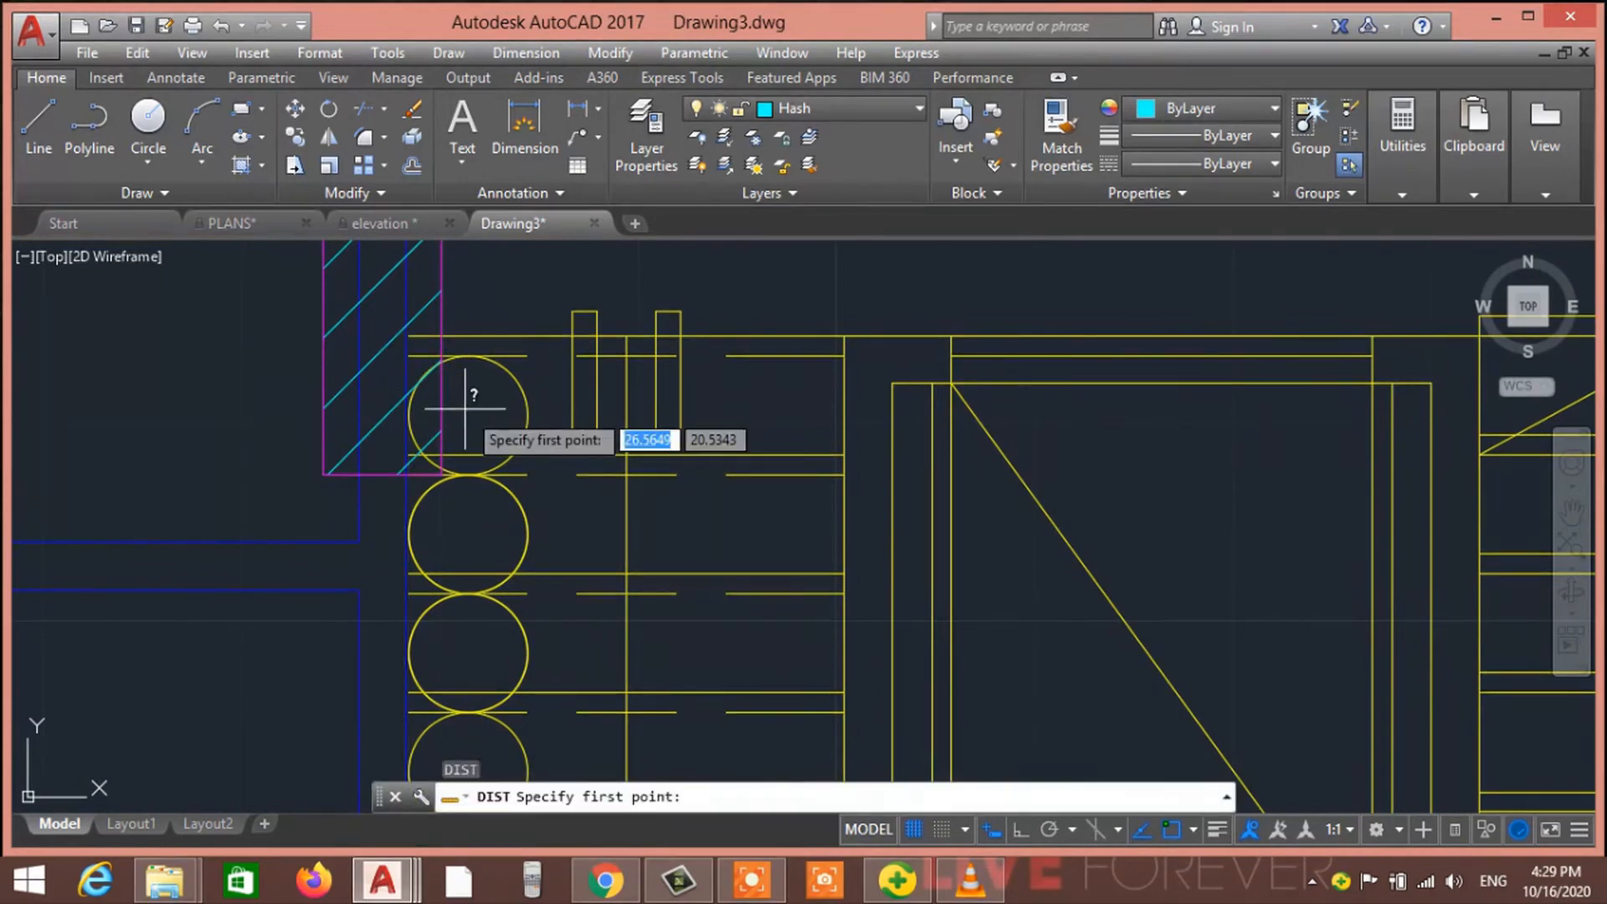
left_click(407, 336)
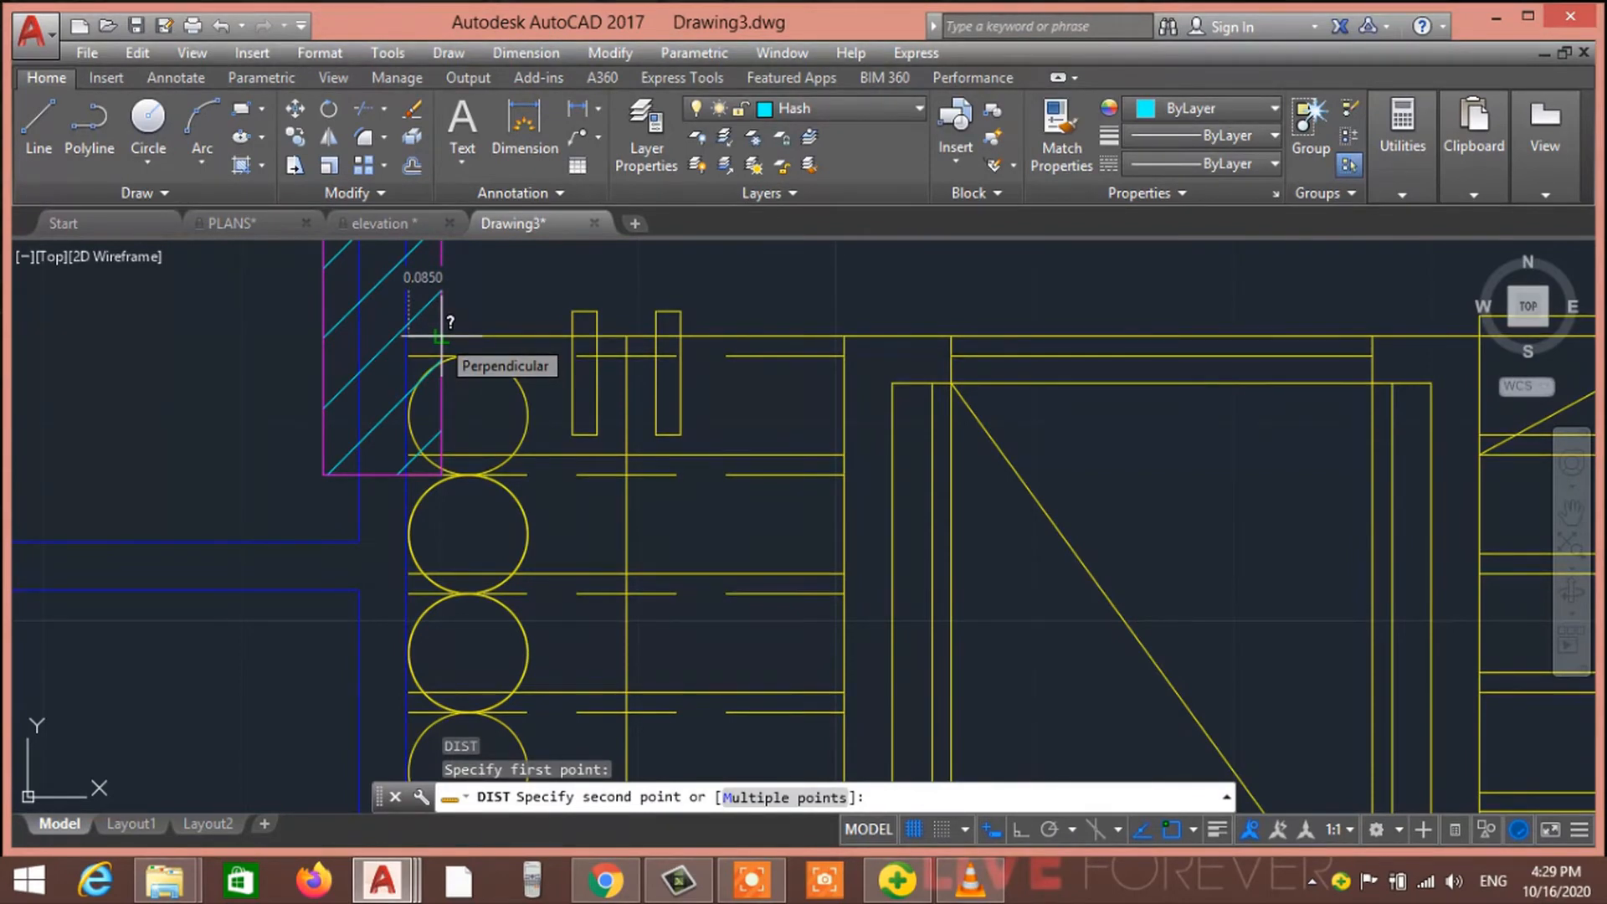
key("Escape")
key("Escape")
Review the columns at both sides of the staircase and the column layout across the whole floor plan
scroll(553, 498, "down", 2)
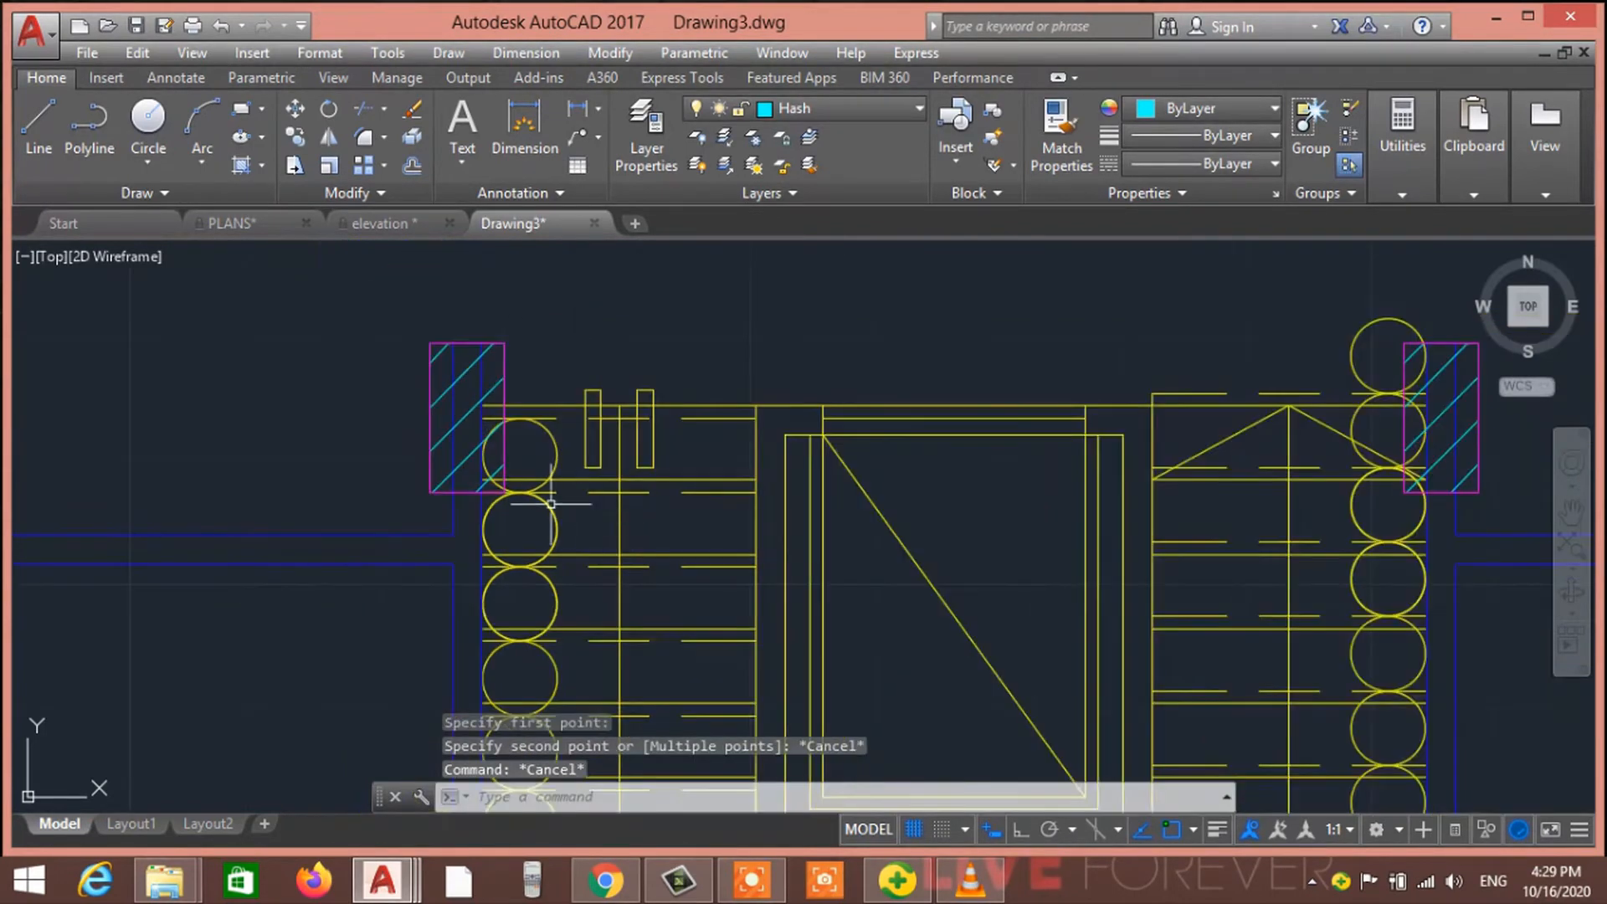
scroll(626, 506, "down", 4)
scroll(784, 421, "up", 4)
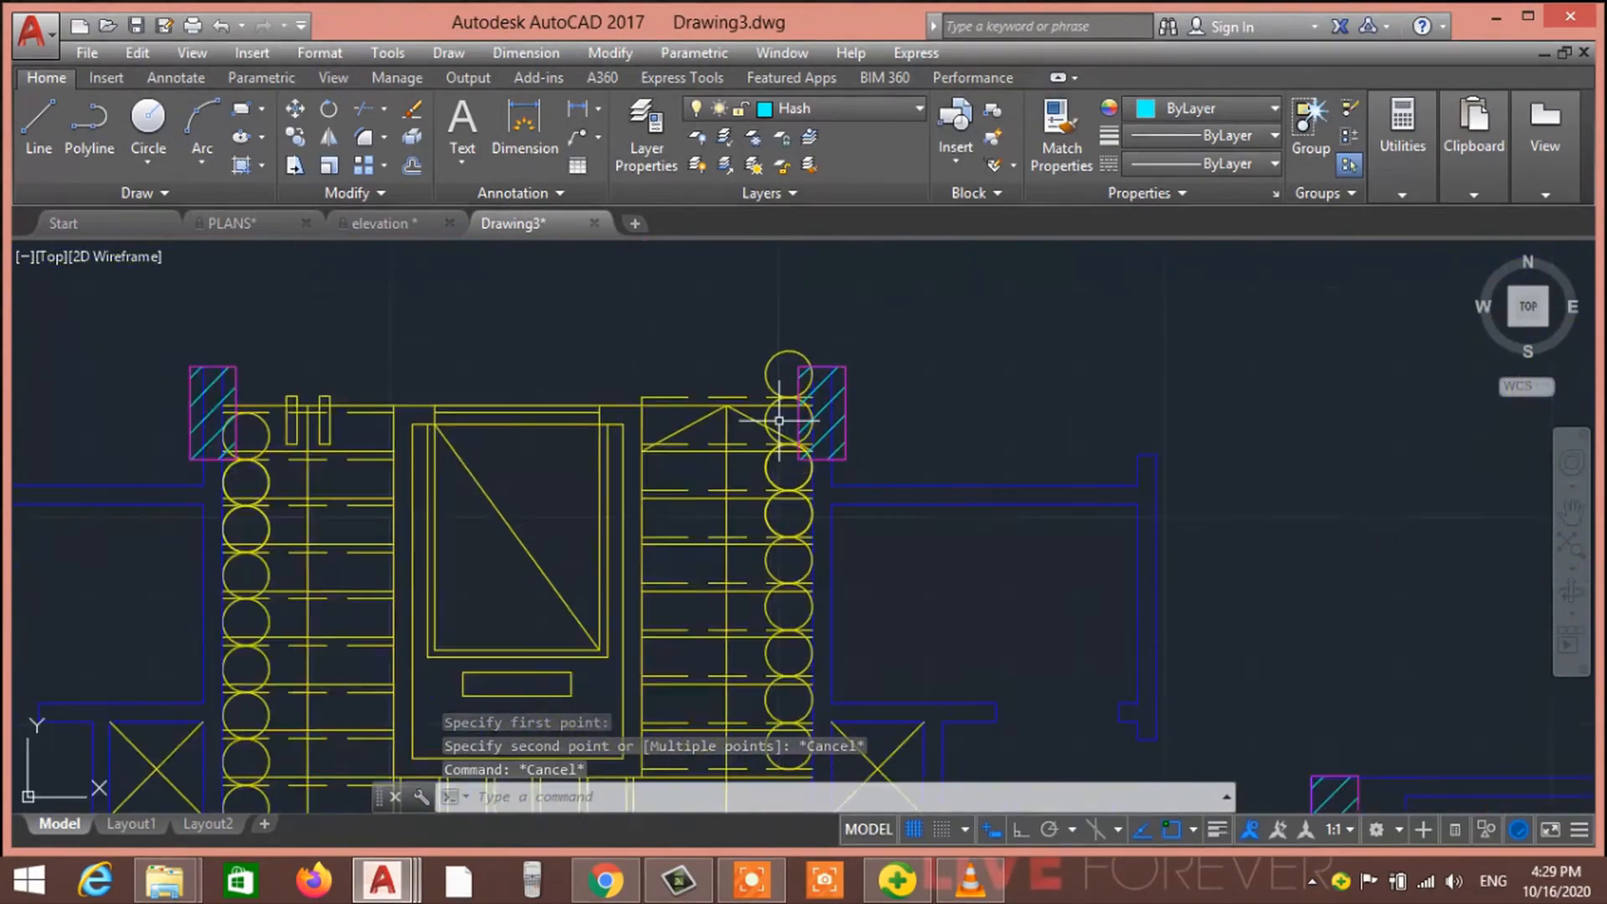
scroll(784, 421, "up", 1)
scroll(845, 469, "down", 2)
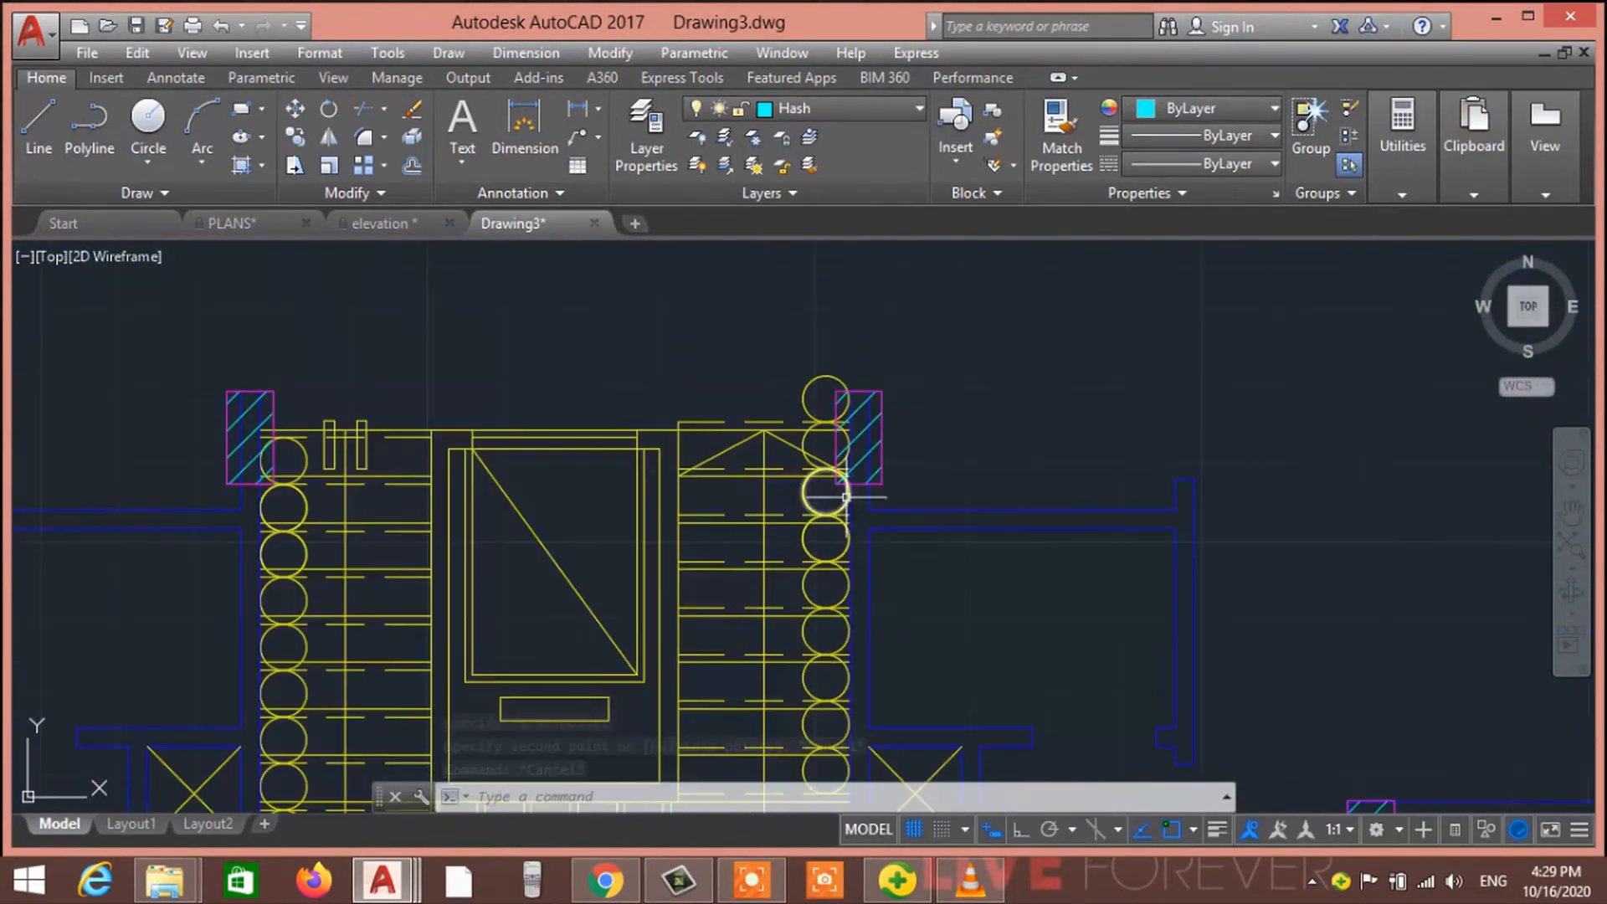
middle_click_drag(844, 510, 686, 484)
scroll(829, 575, "down", 5)
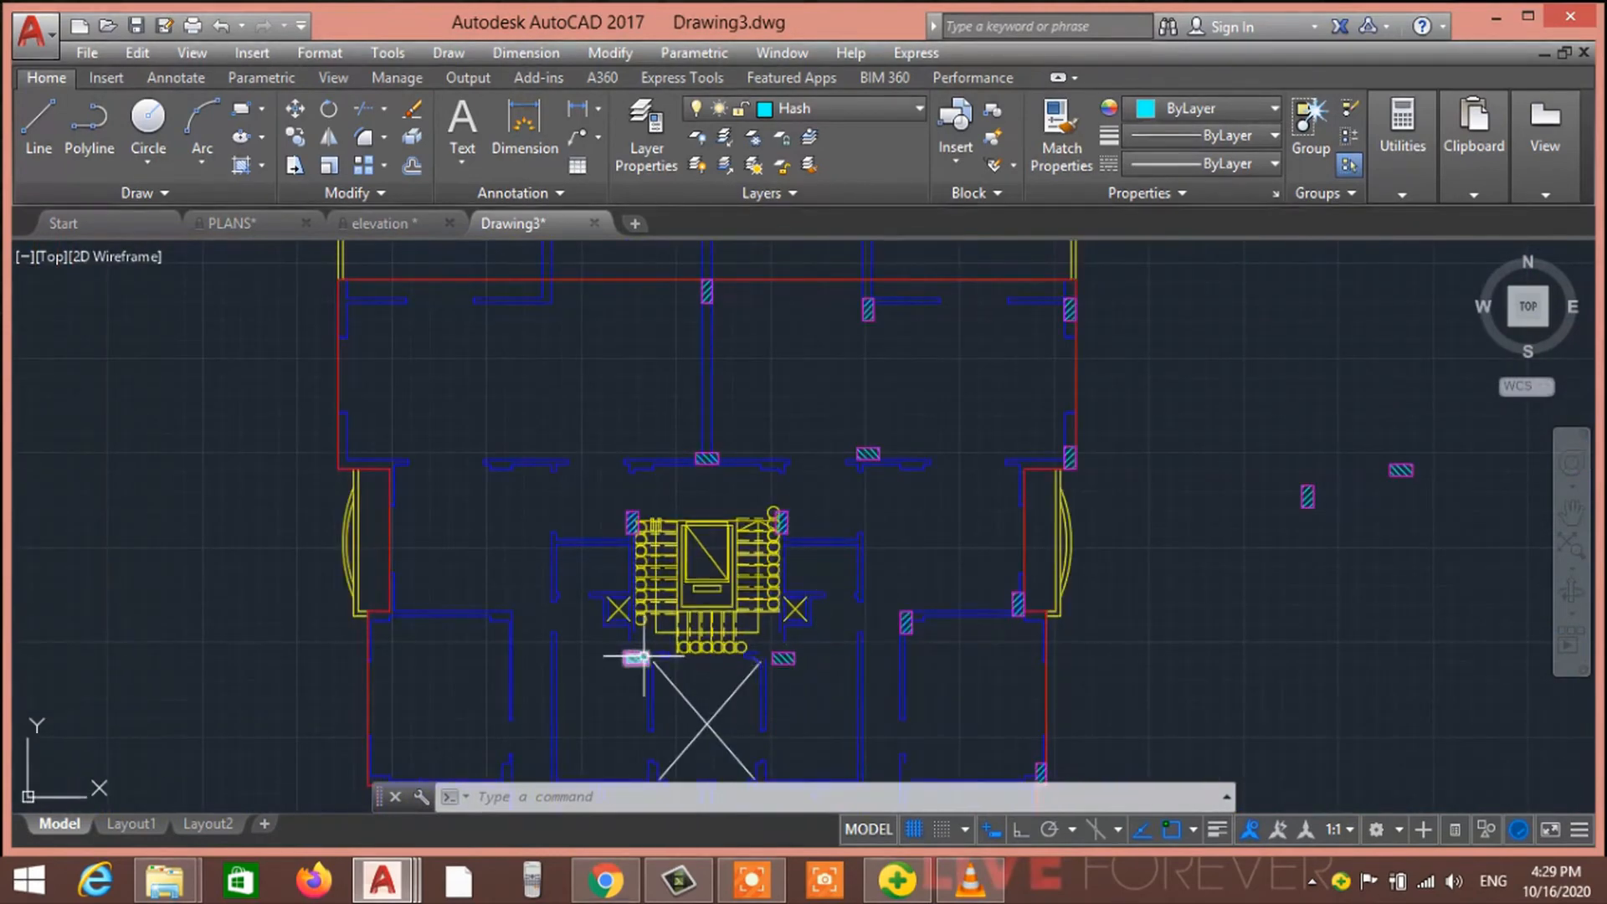
middle_click_drag(735, 653, 667, 628)
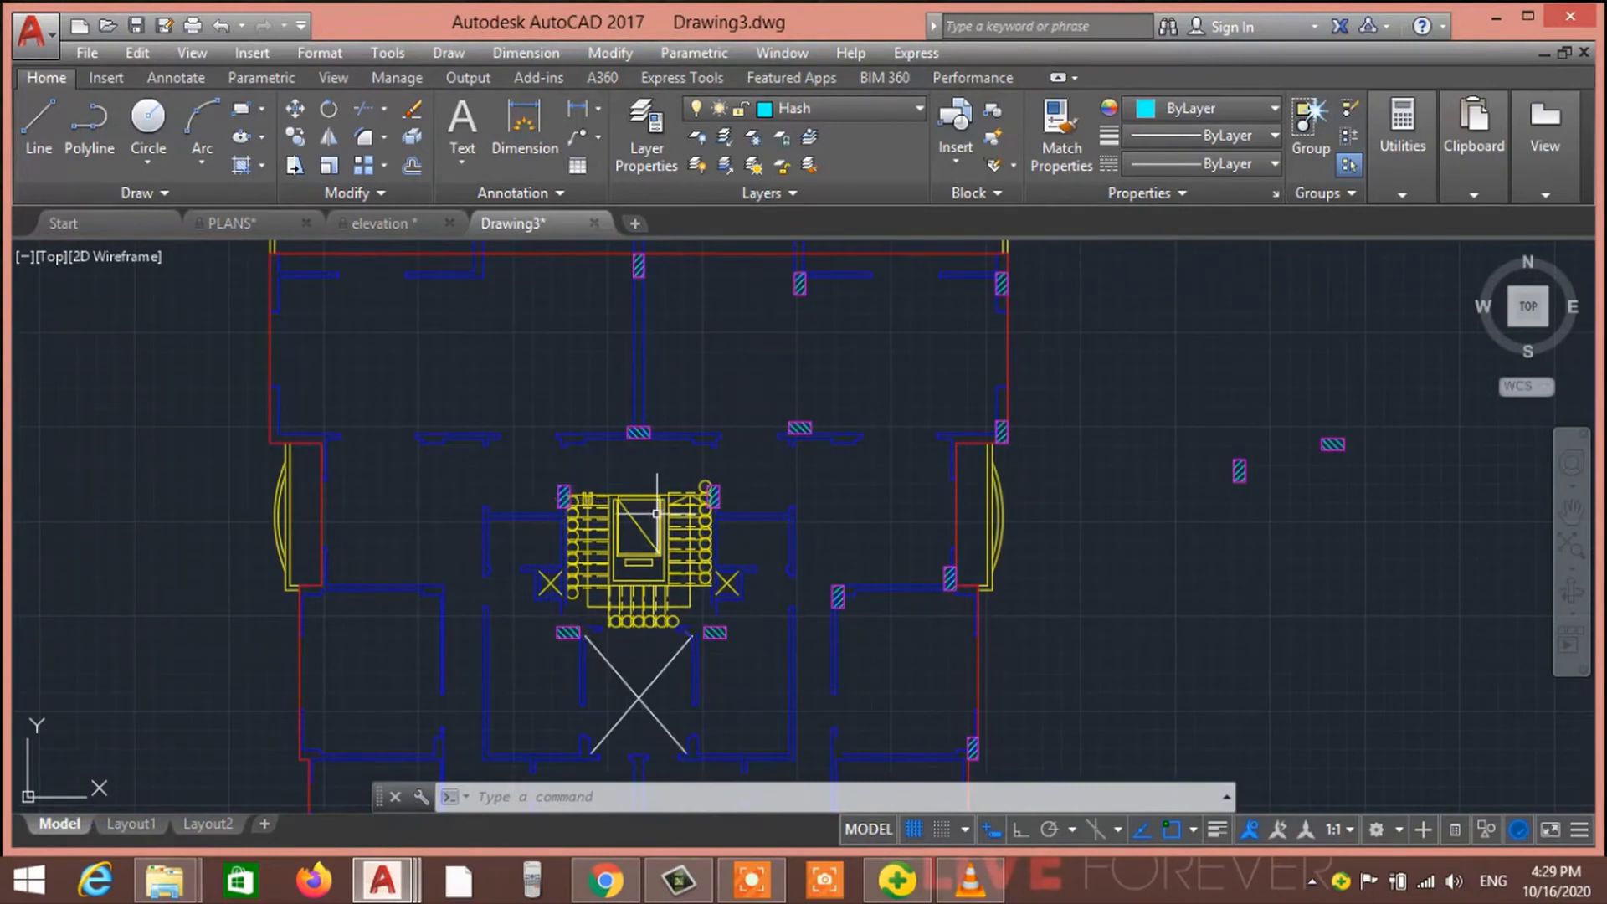
mouse_move(658, 513)
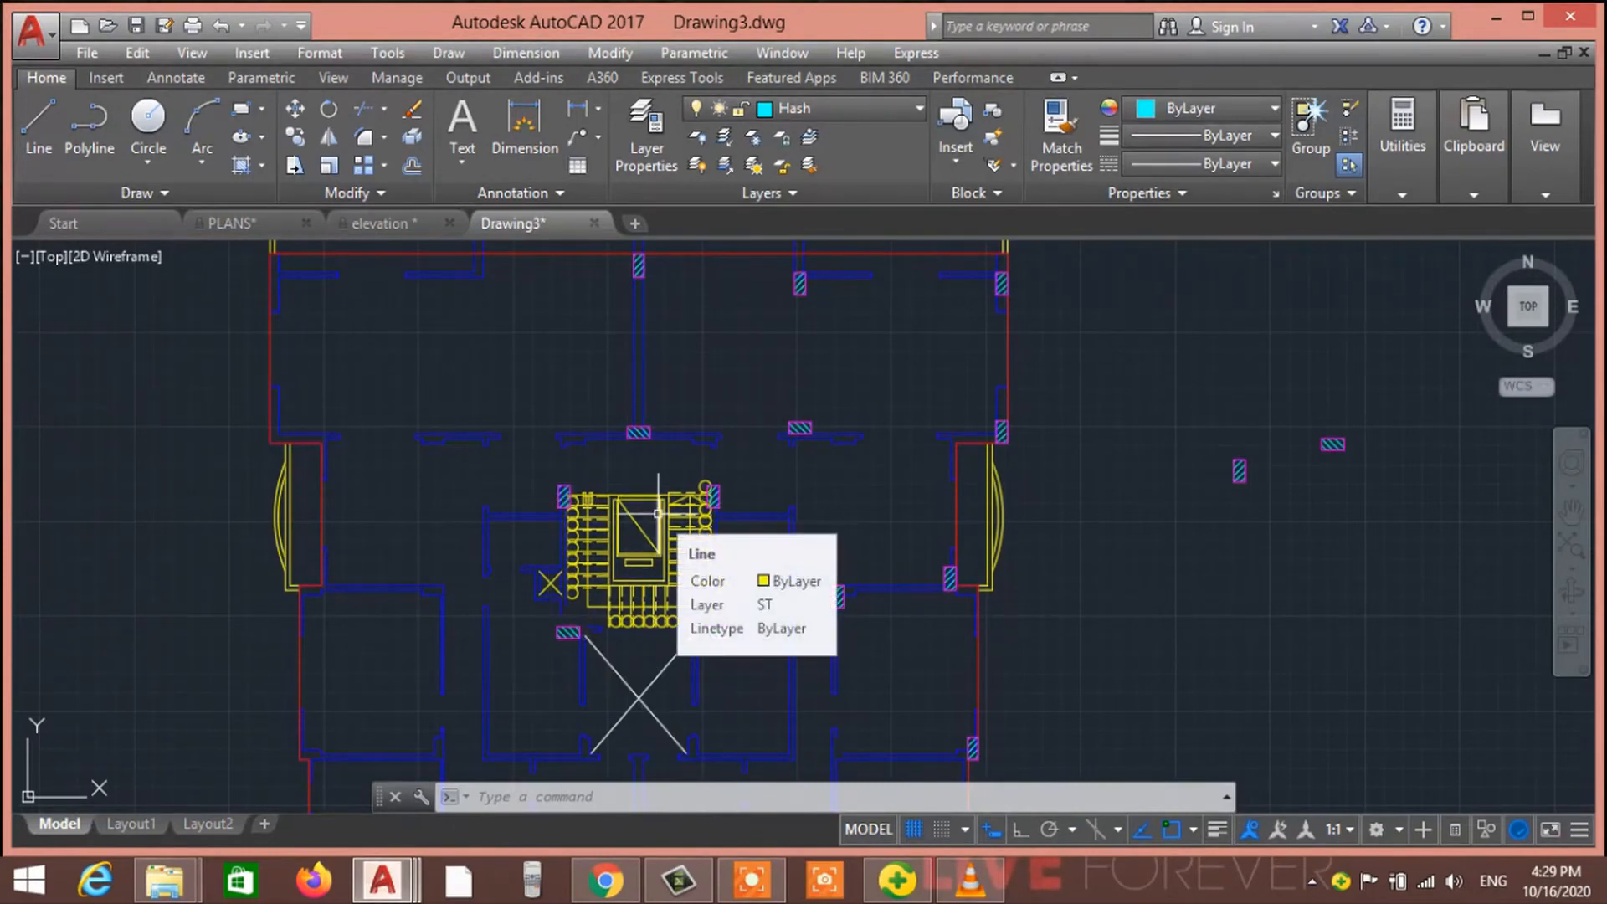
middle_click_drag(802, 651, 739, 508)
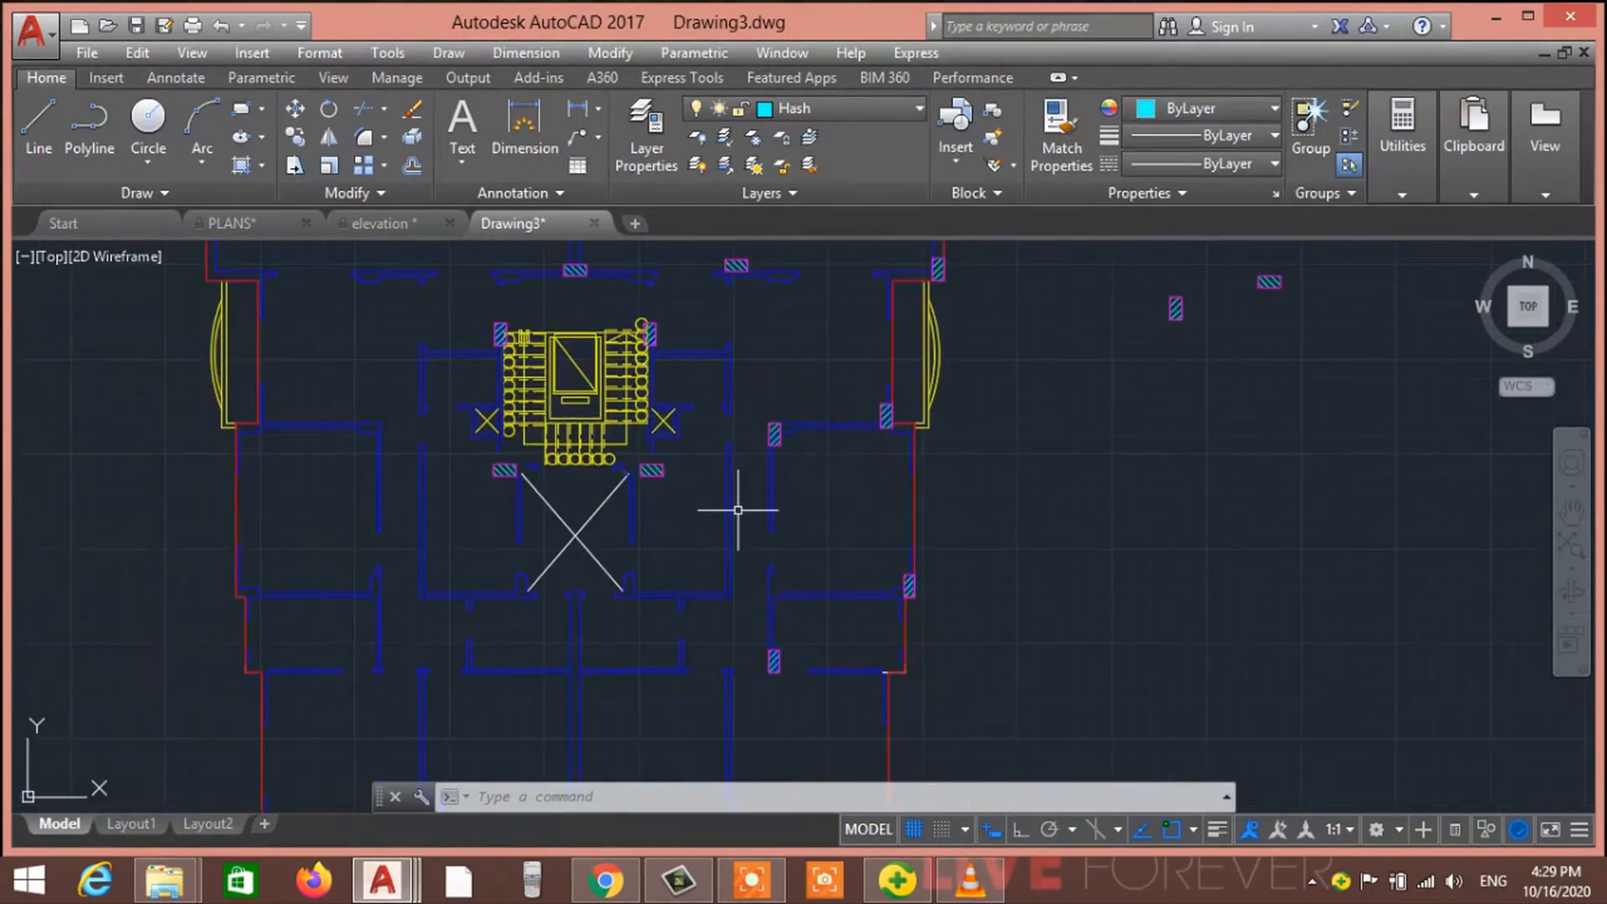
scroll(741, 579, "down", 4)
scroll(663, 623, "up", 2)
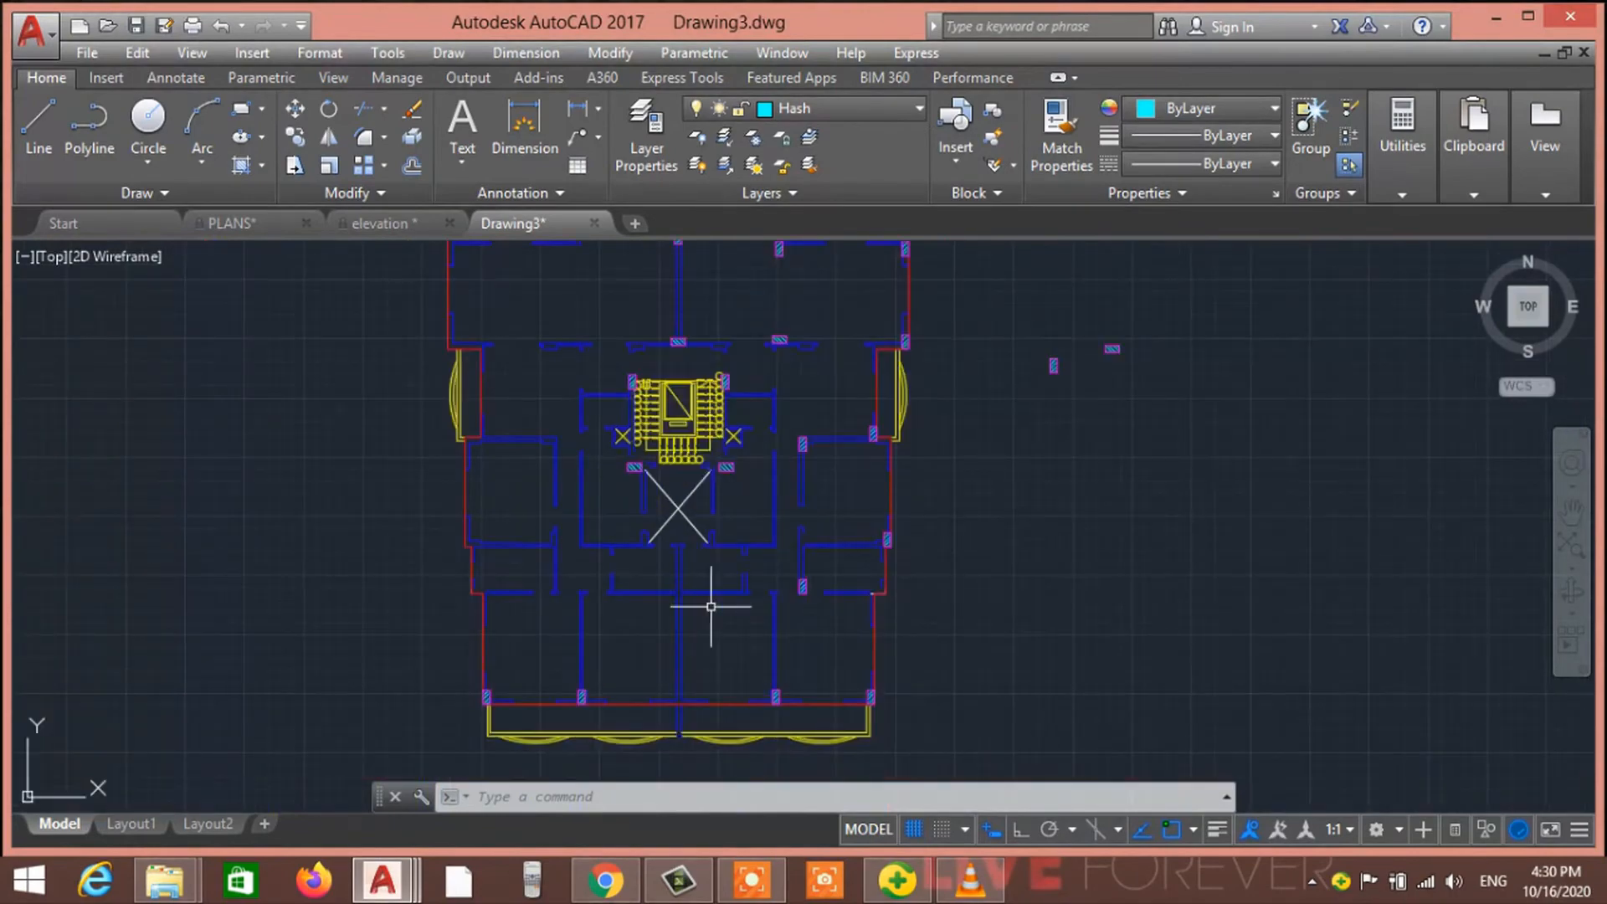
scroll(720, 590, "up", 2)
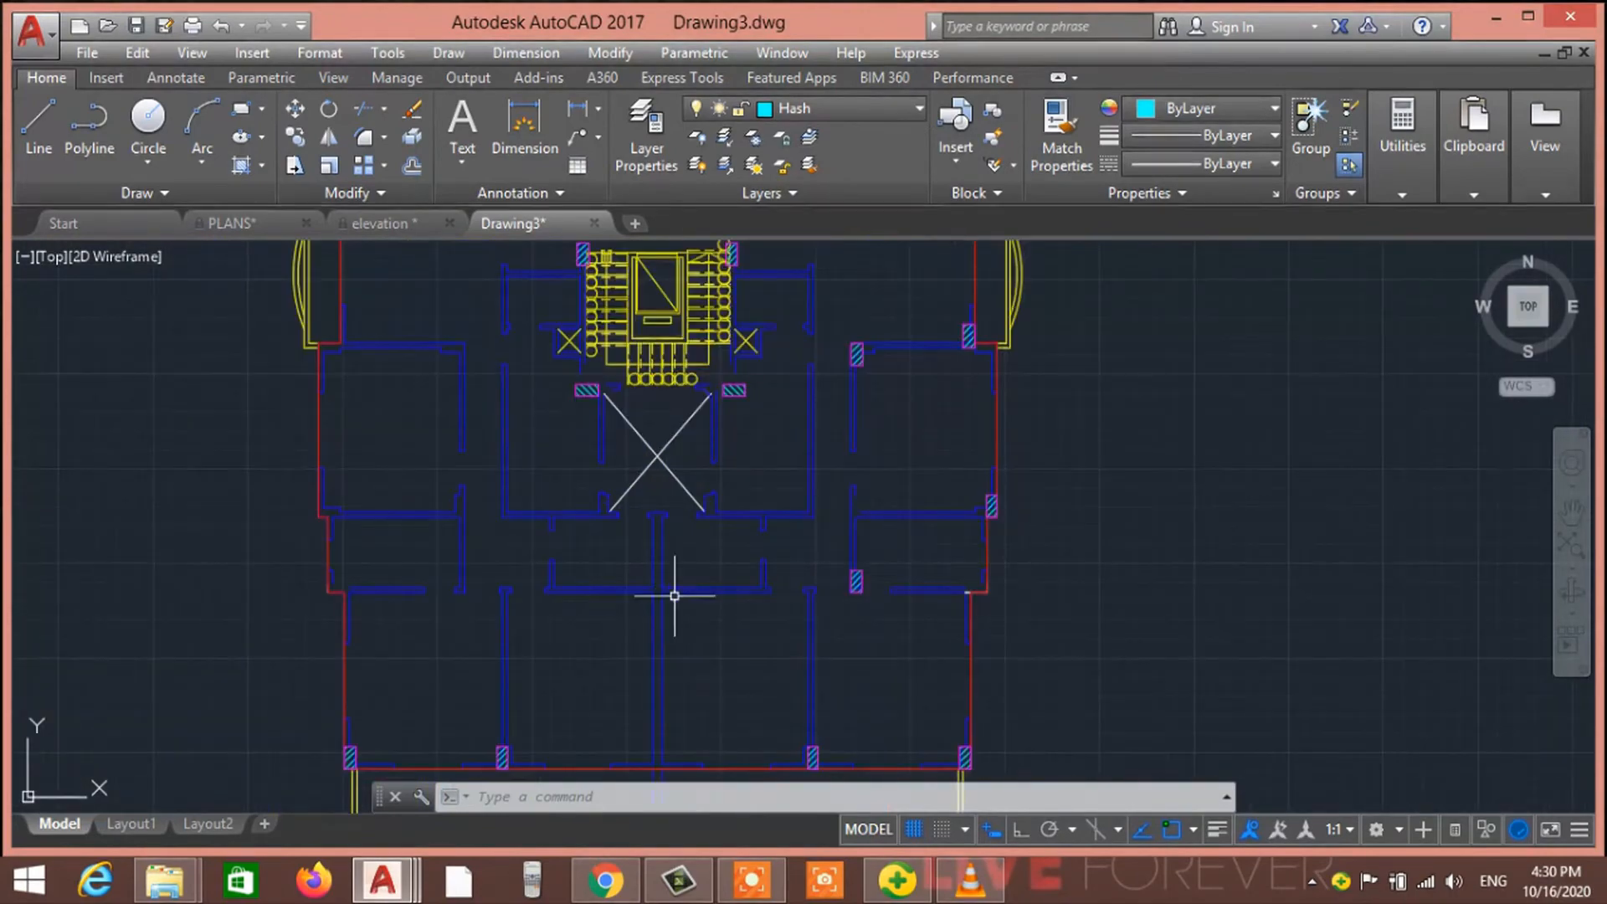
scroll(771, 581, "down", 5)
scroll(858, 510, "up", 3)
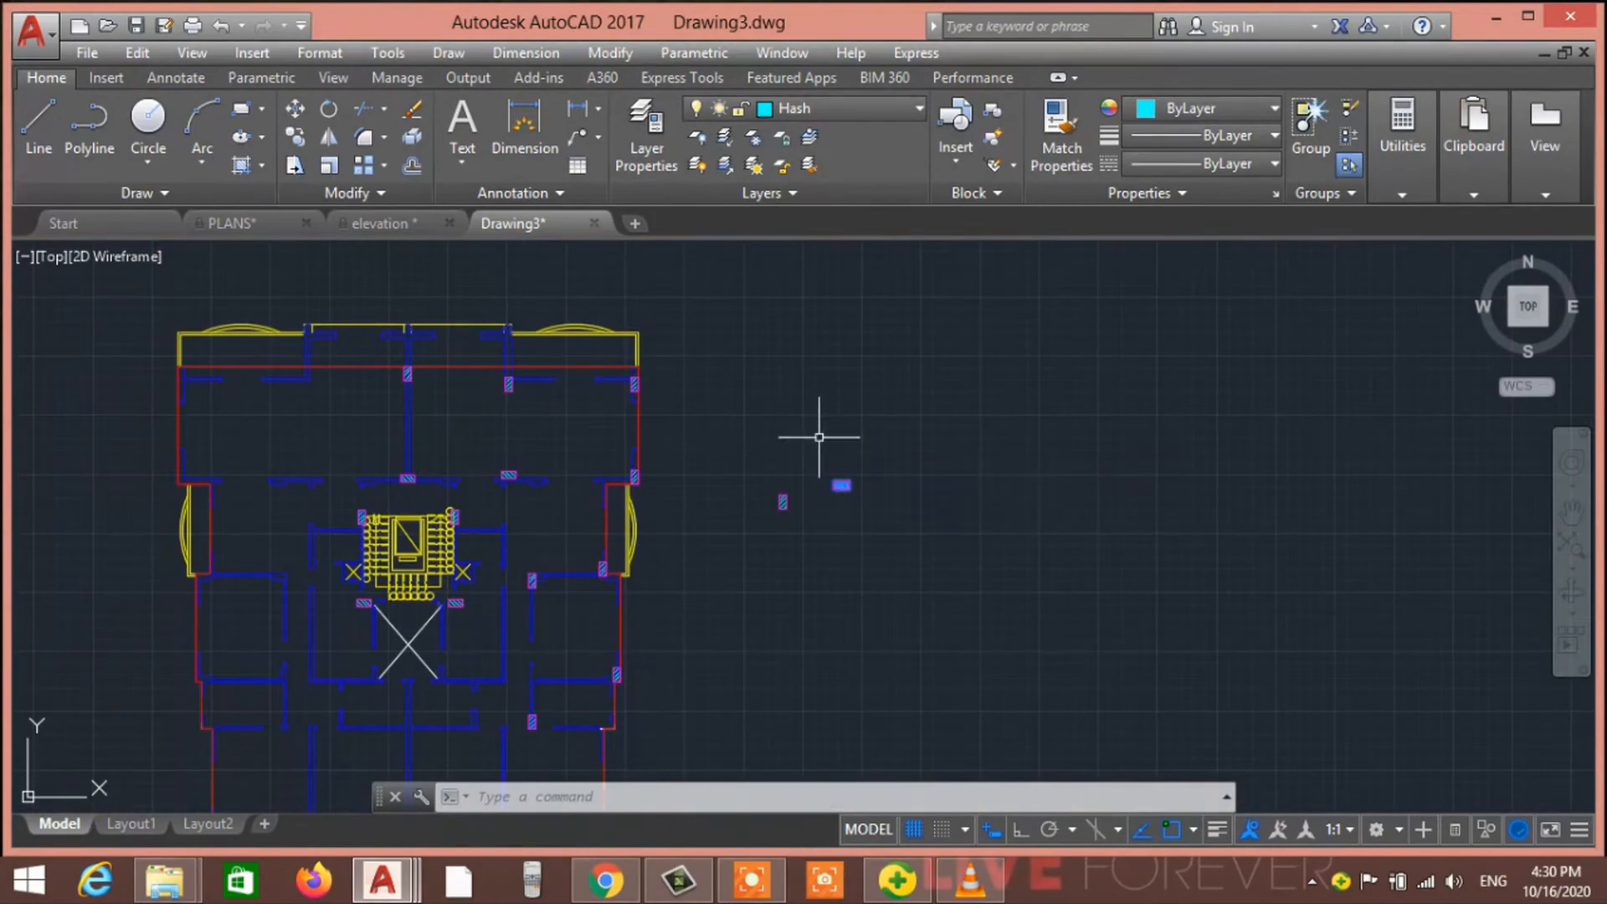
Copy the spare horizontal column by its top-edge midpoint onto the central wall junction below the crossed shaft, centred on the wall
left_click(839, 520)
middle_click_drag(839, 519, 870, 336)
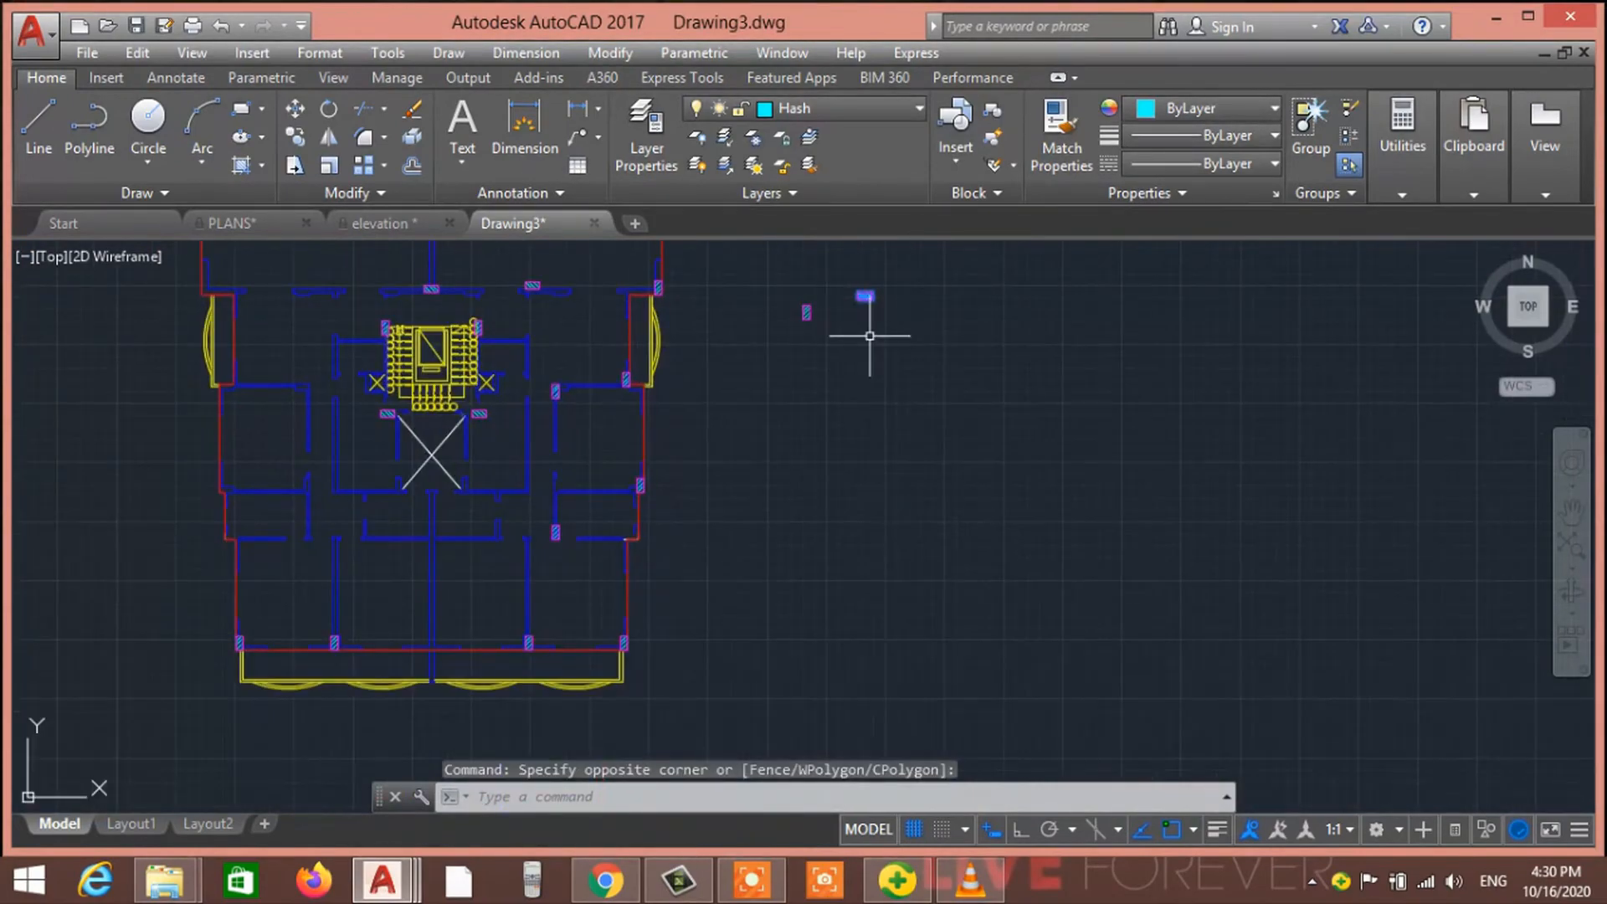
key("Return")
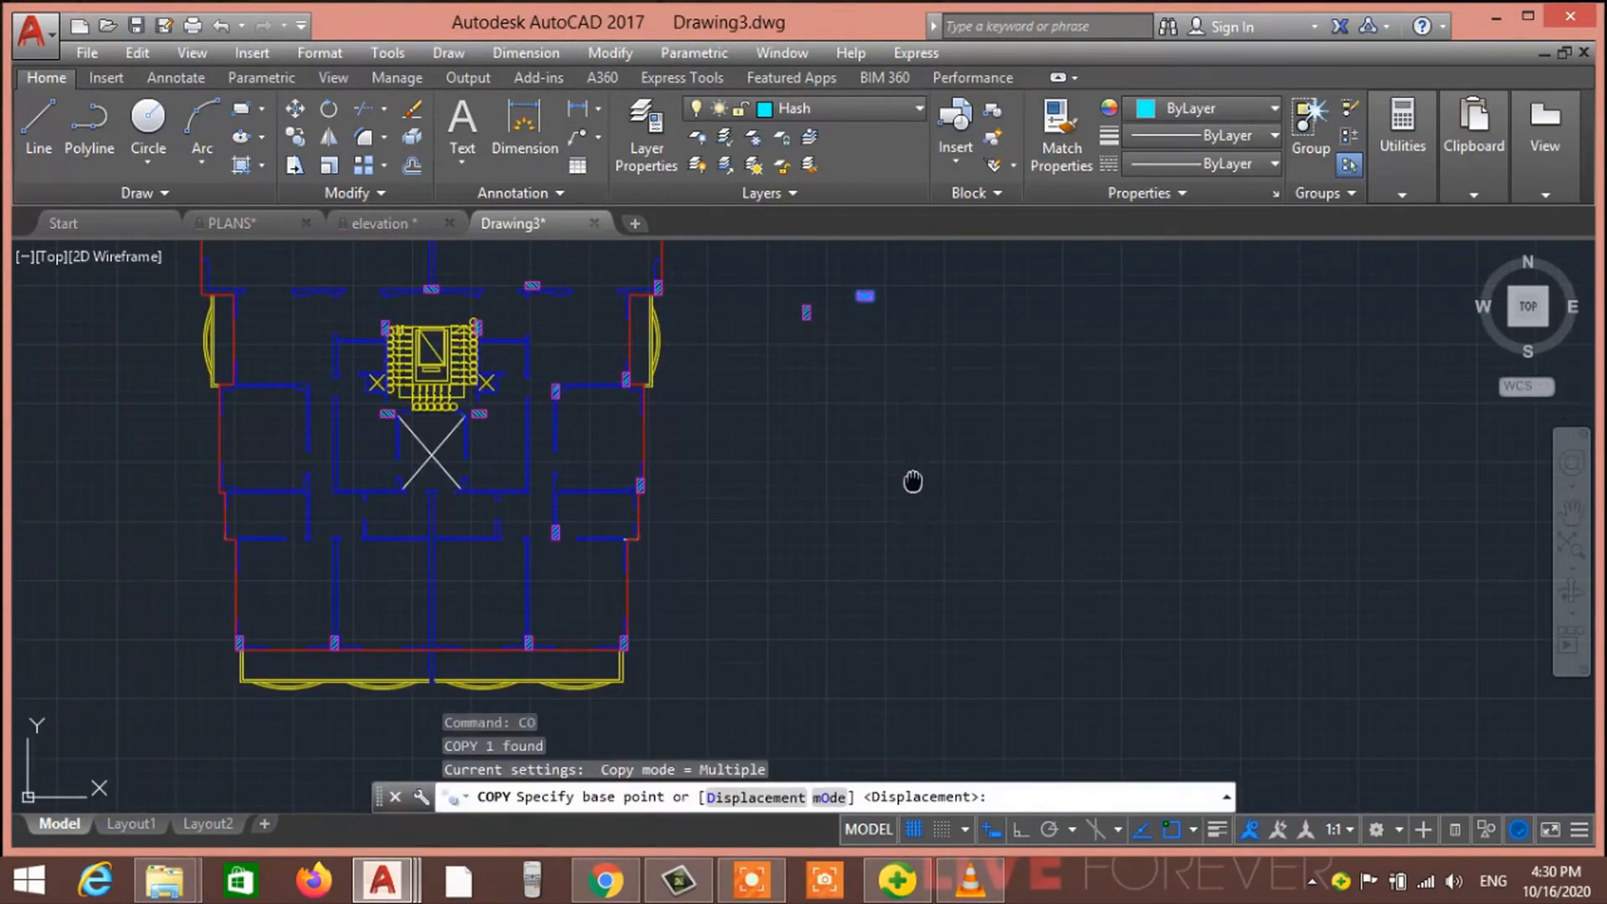
middle_click_drag(853, 322, 864, 504)
scroll(863, 505, "up", 6)
left_click(914, 378)
scroll(584, 585, "down", 2)
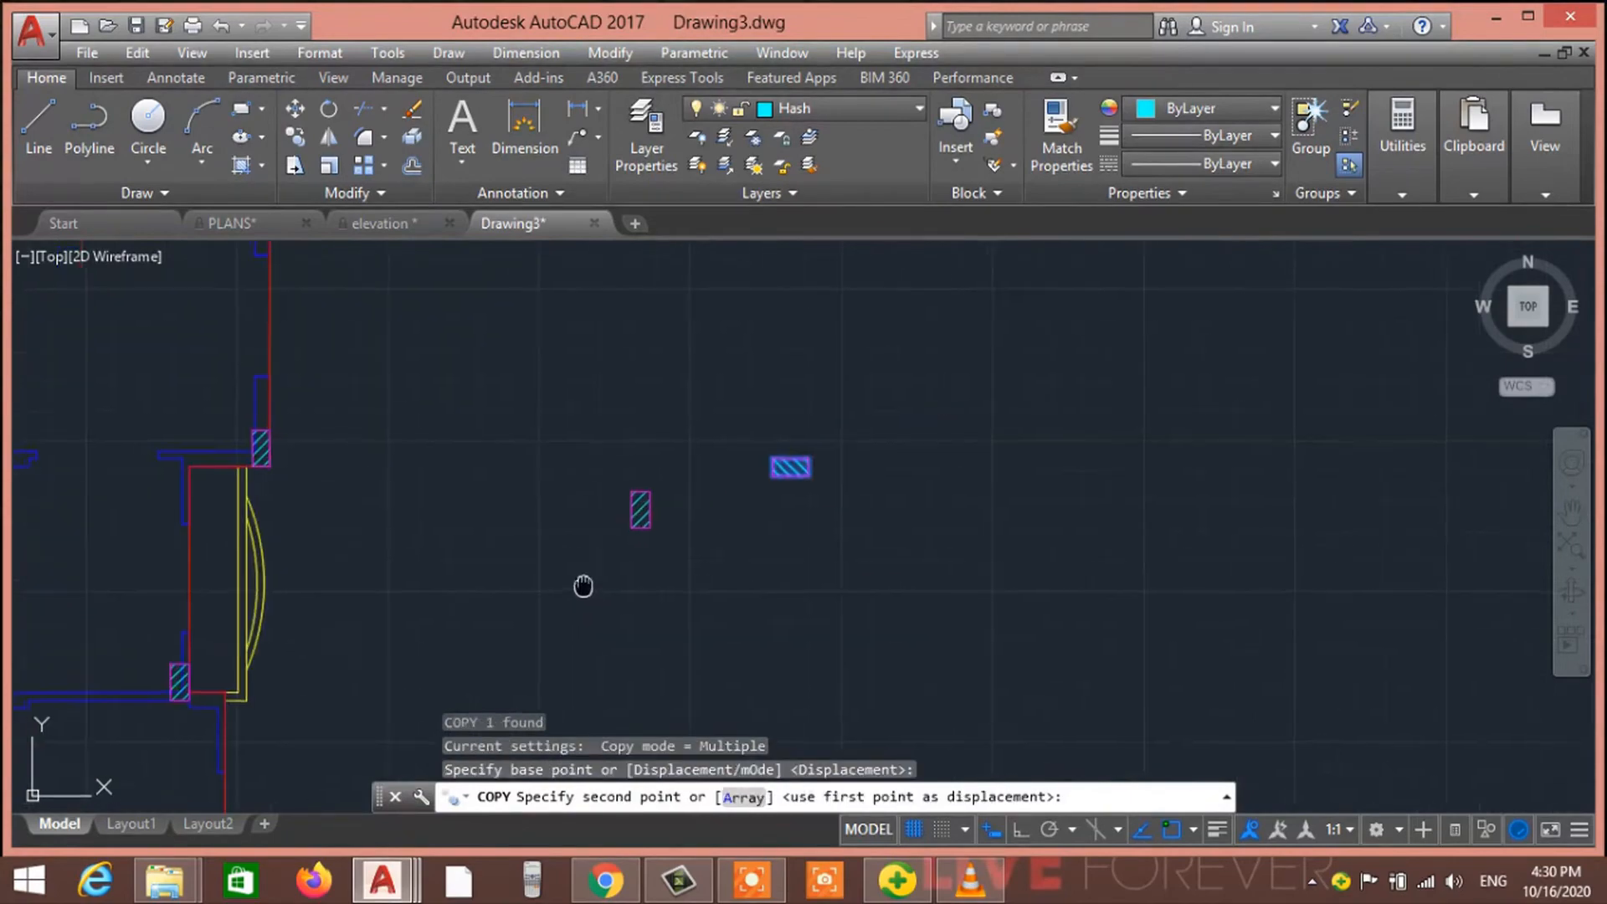
middle_click_drag(585, 585, 810, 438)
middle_click_drag(282, 715, 662, 529)
middle_click_drag(392, 632, 484, 597)
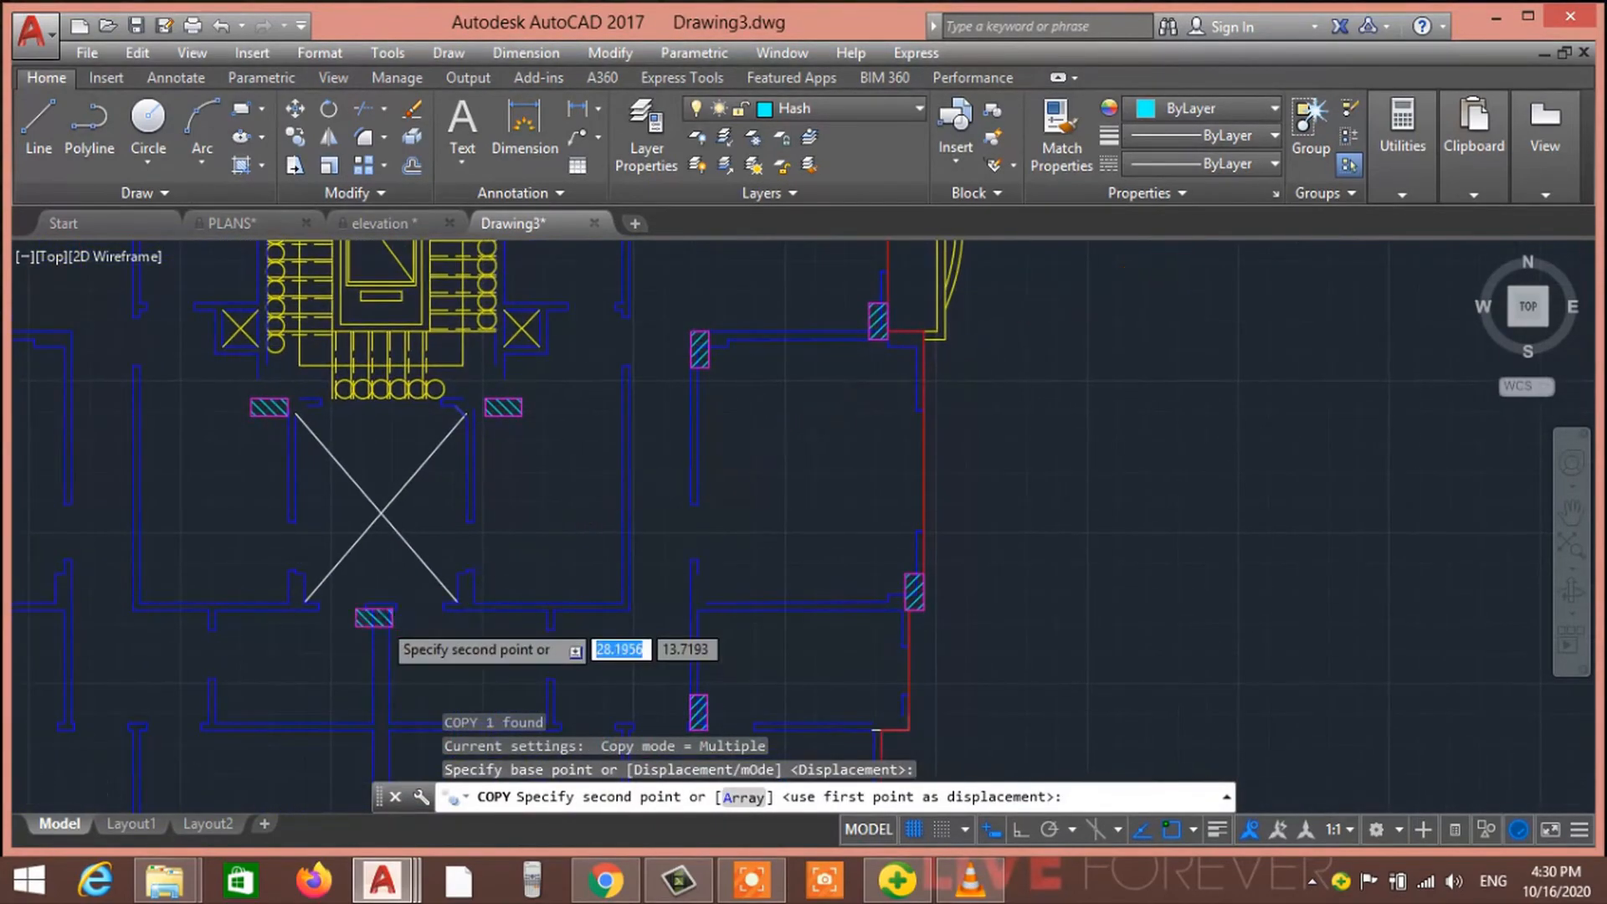
scroll(406, 629, "down", 2)
scroll(406, 626, "down", 2)
middle_click_drag(431, 540, 460, 431)
scroll(447, 511, "up", 3)
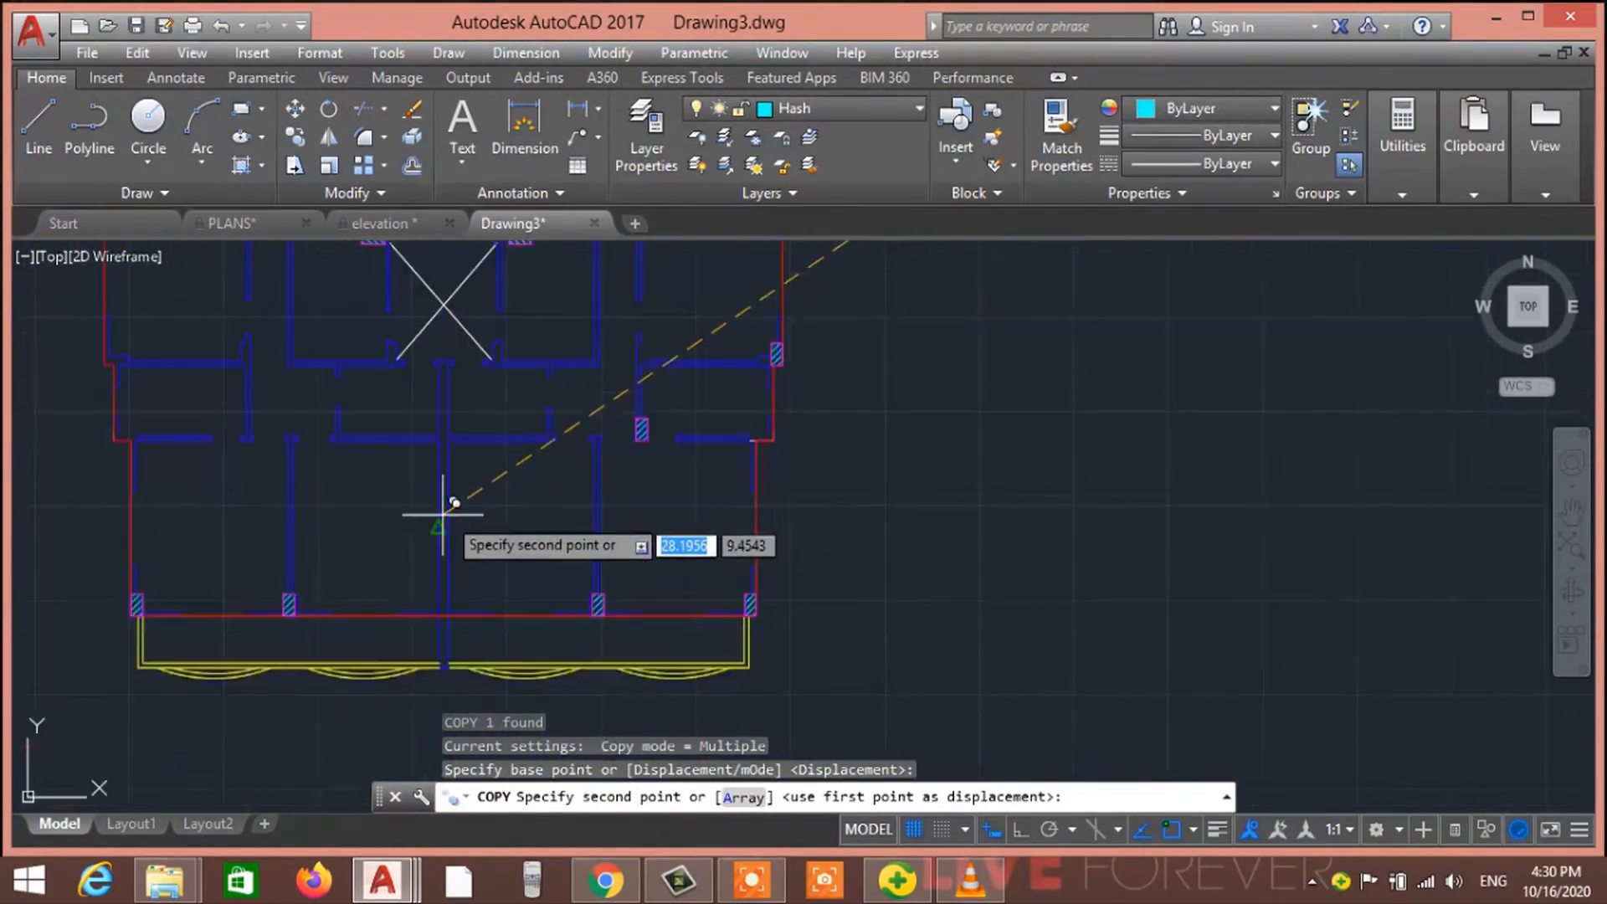
scroll(452, 450, "up", 2)
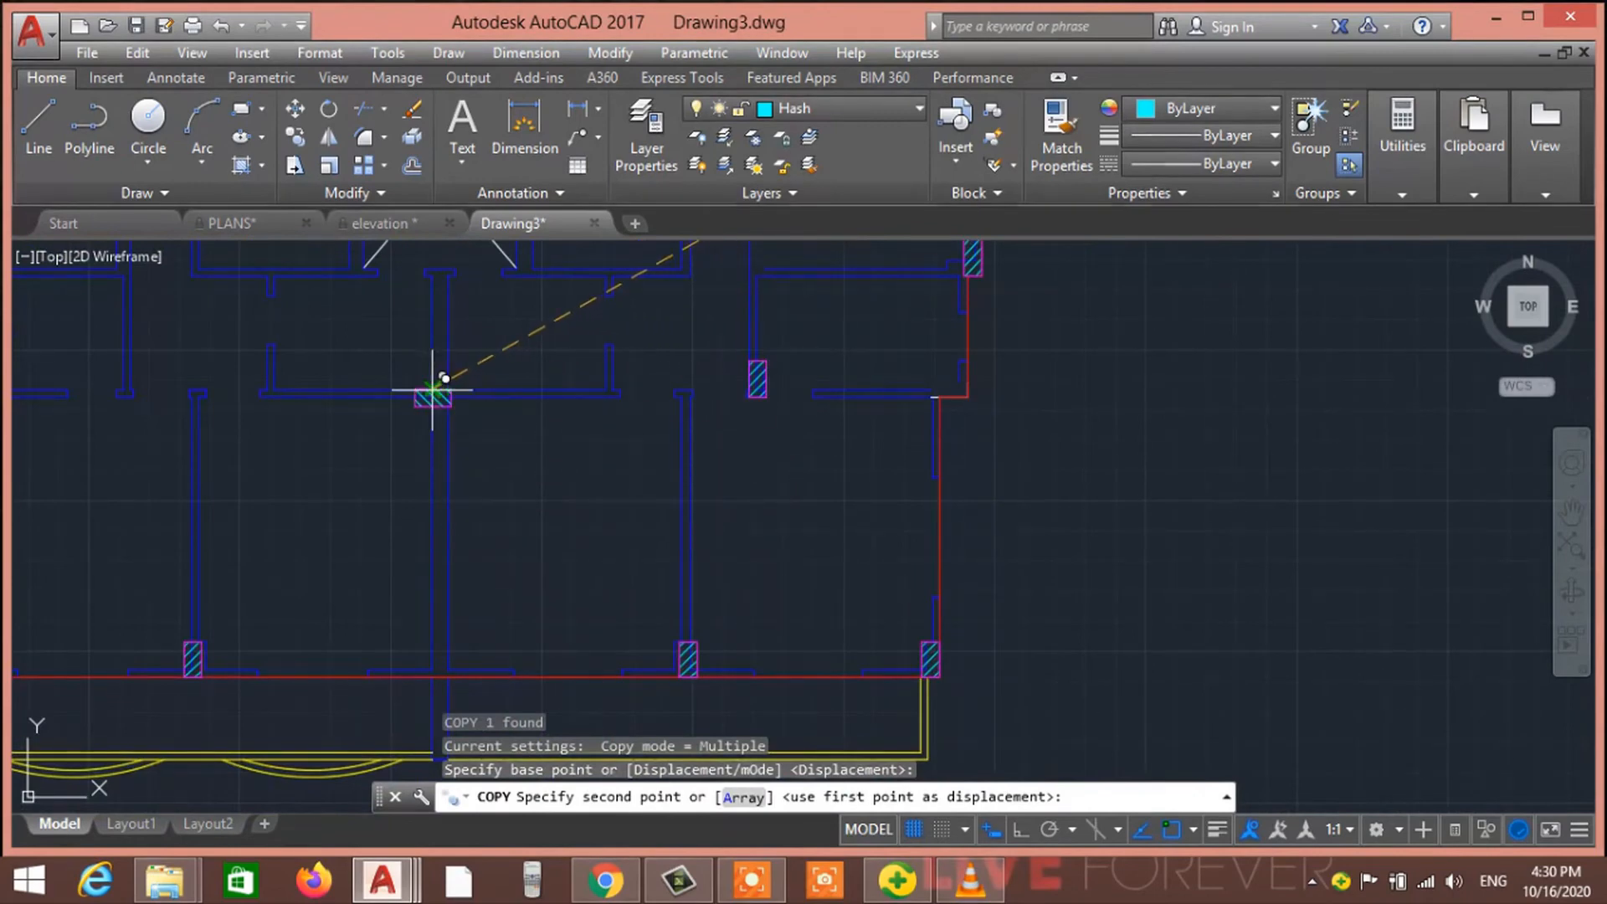
scroll(446, 387, "up", 6)
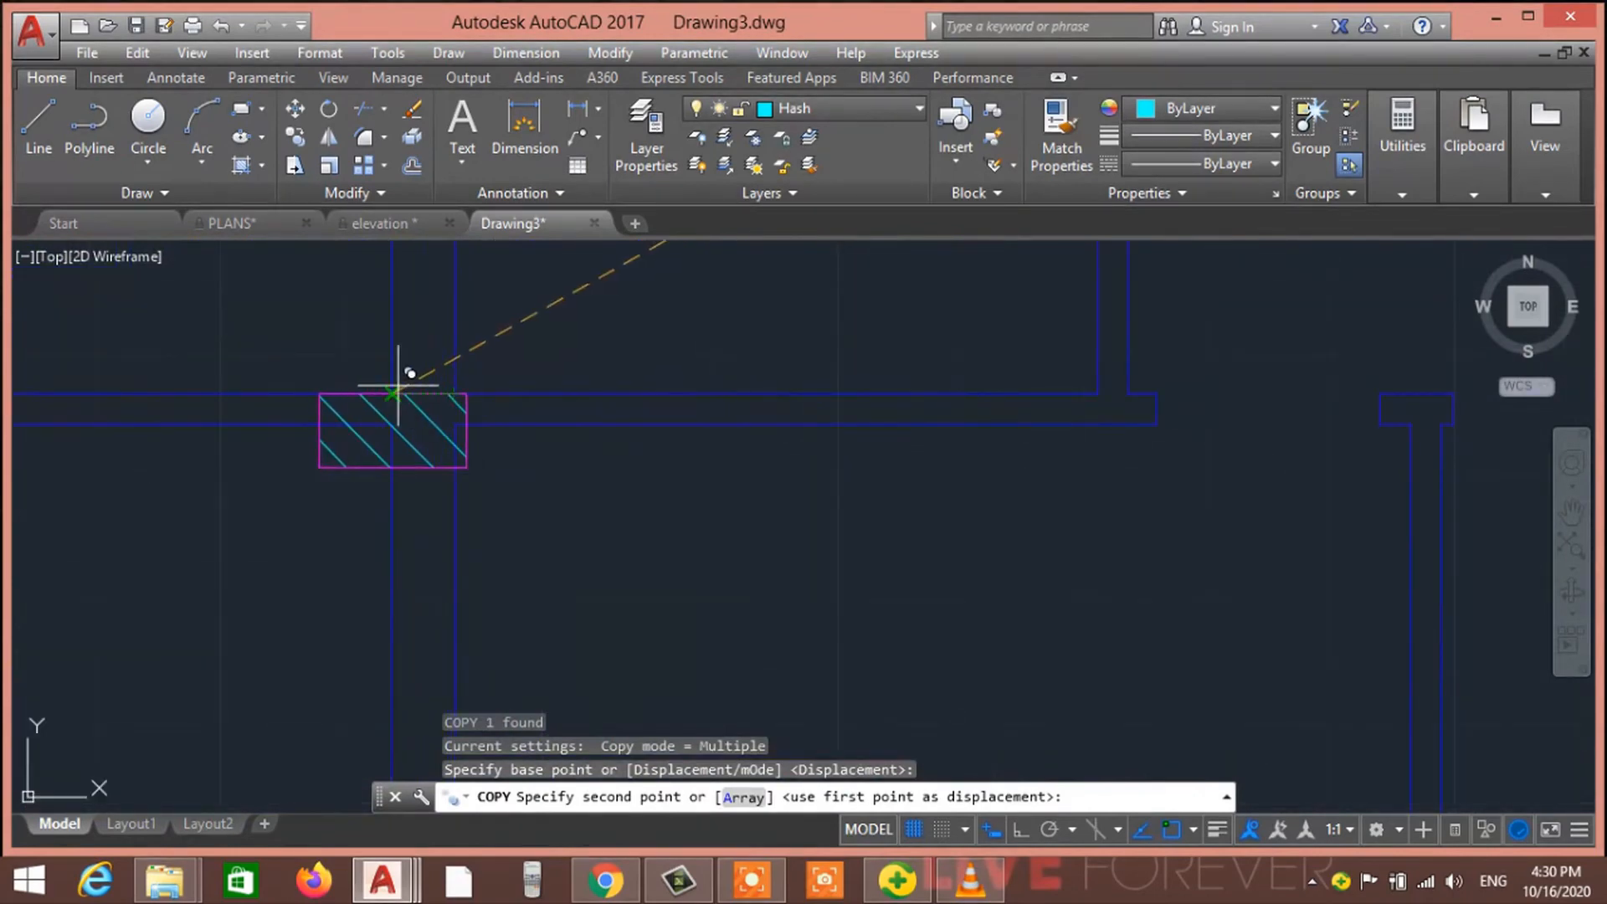
left_click(426, 392)
scroll(530, 369, "down", 5)
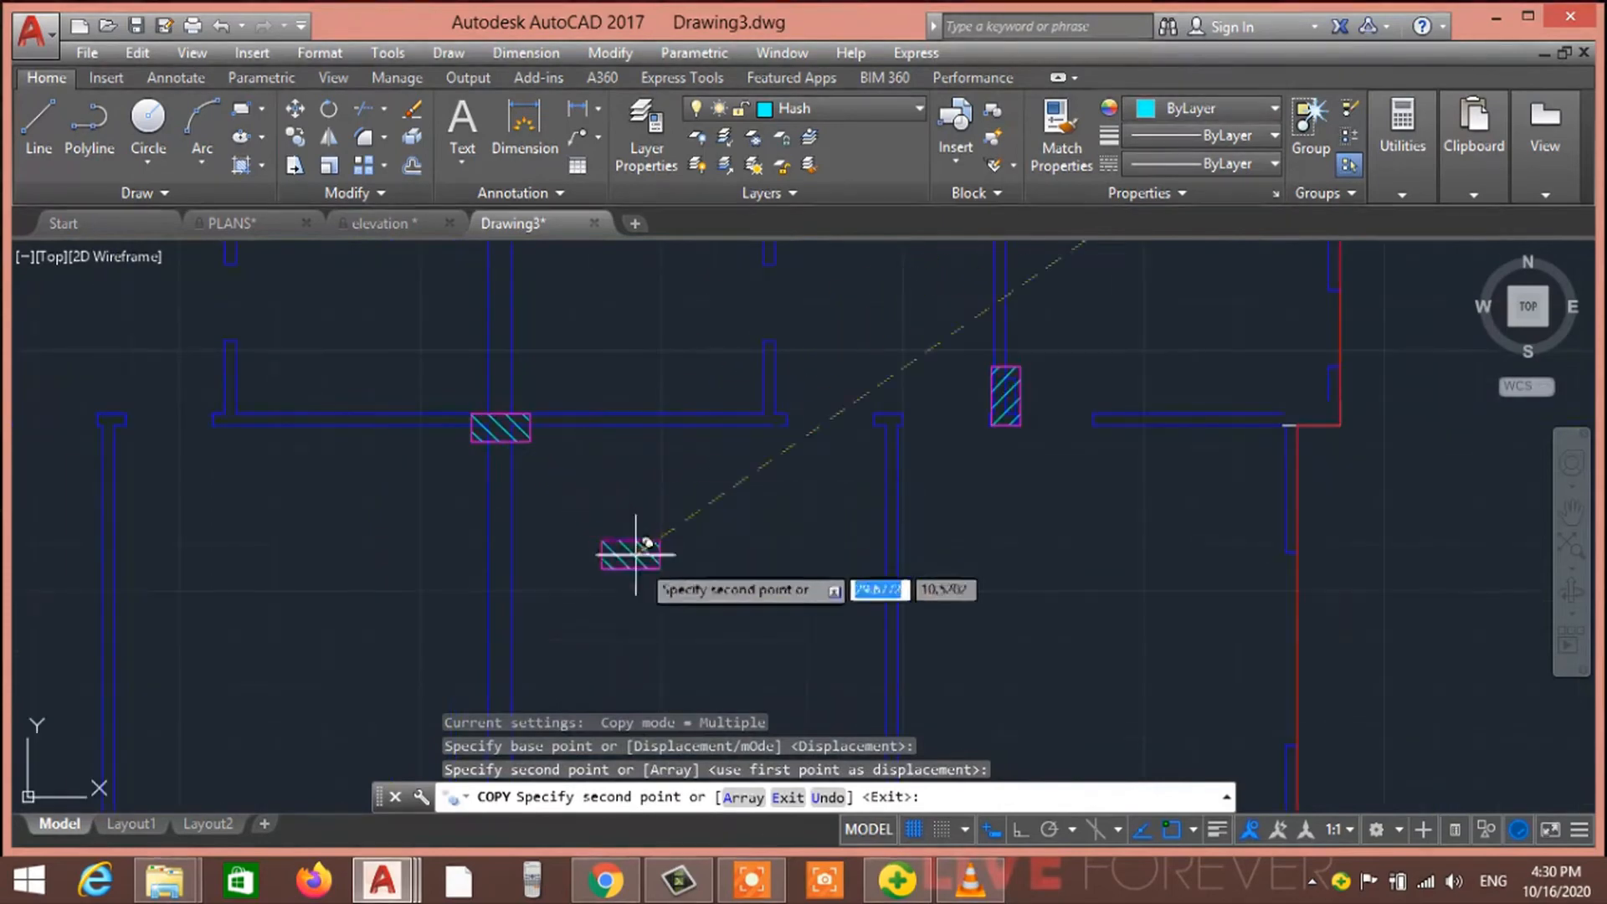
Place a second horizontal column copy centred on the central wall, sitting on the red line above the lower balconies, and finish copying
scroll(635, 542, "down", 3)
middle_click_drag(722, 559, 805, 663)
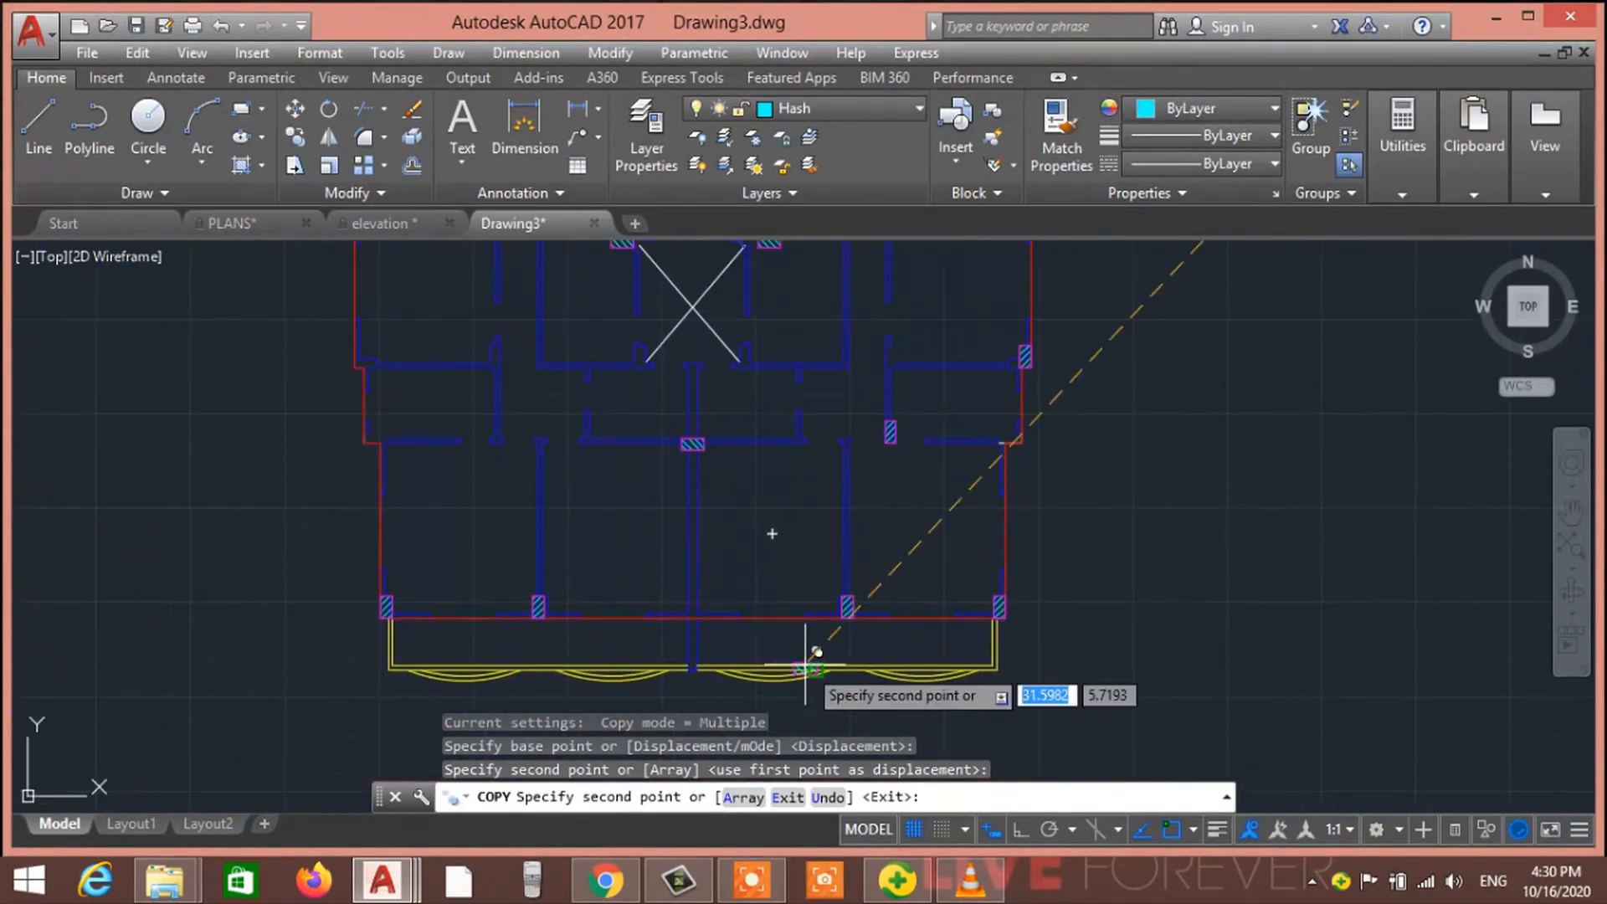
scroll(721, 675, "up", 2)
scroll(657, 373, "up", 4)
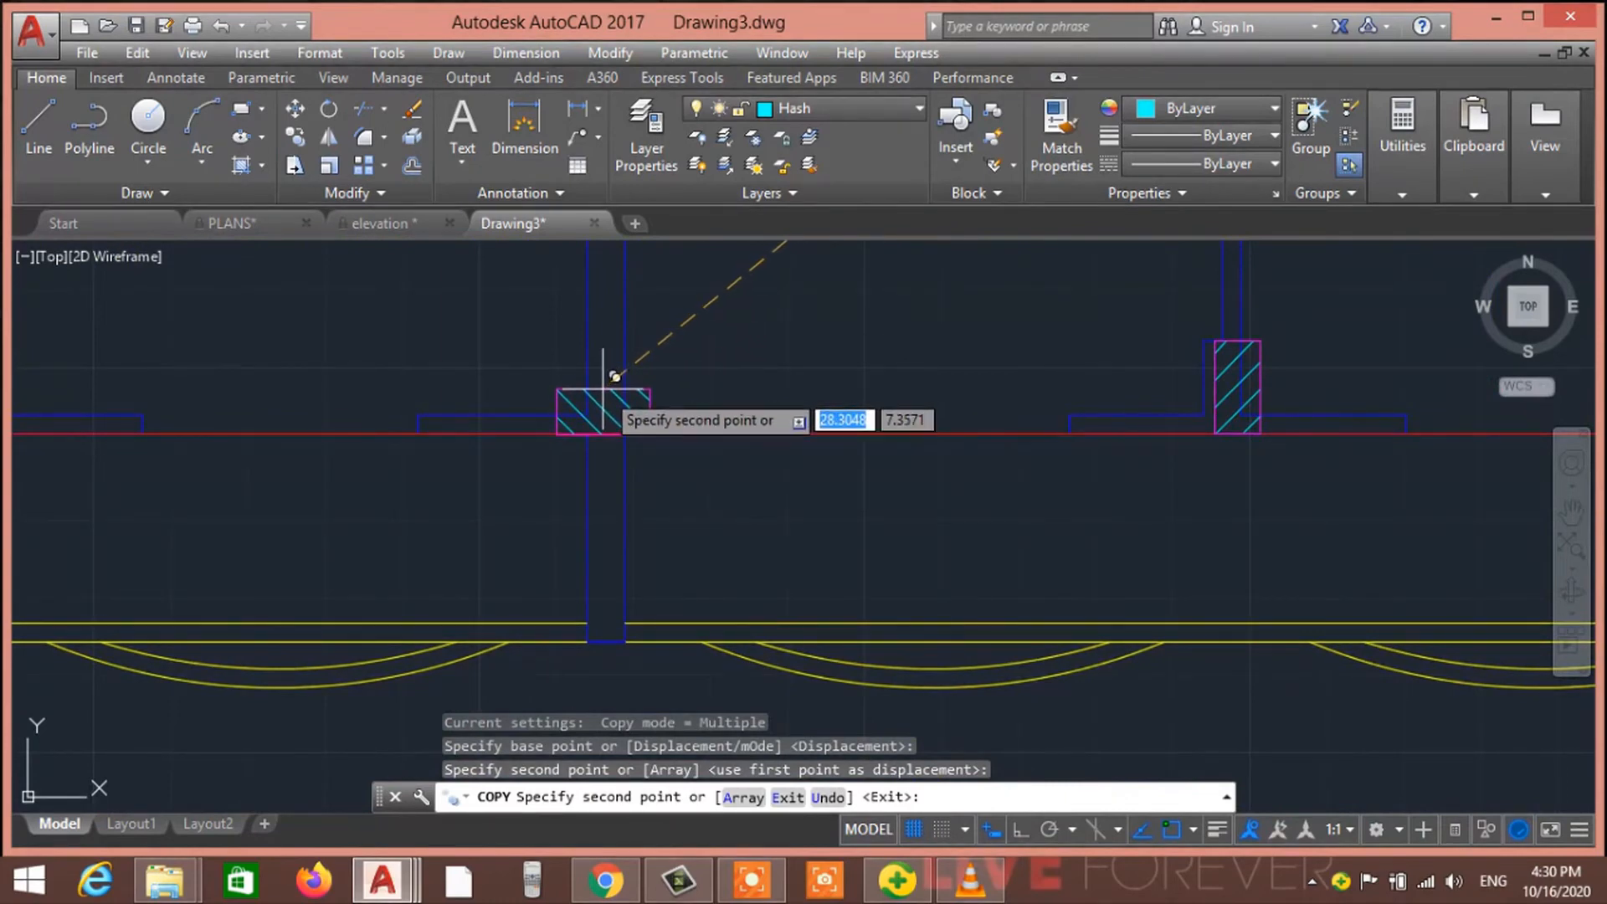
left_click(604, 386)
scroll(753, 360, "down", 7)
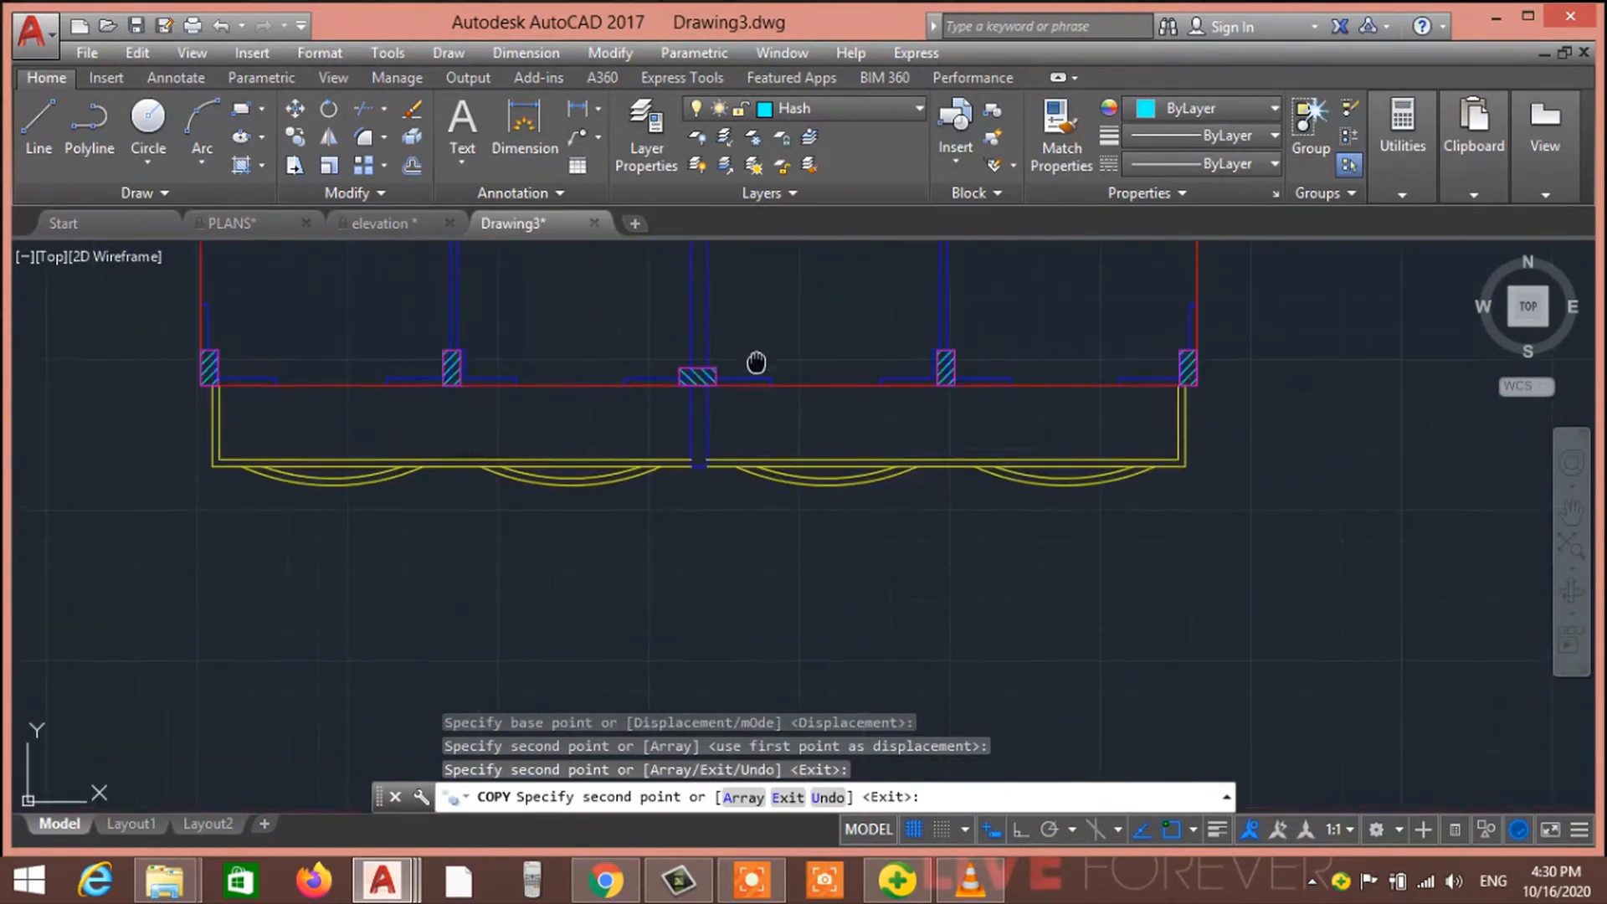
middle_click_drag(820, 519, 751, 510)
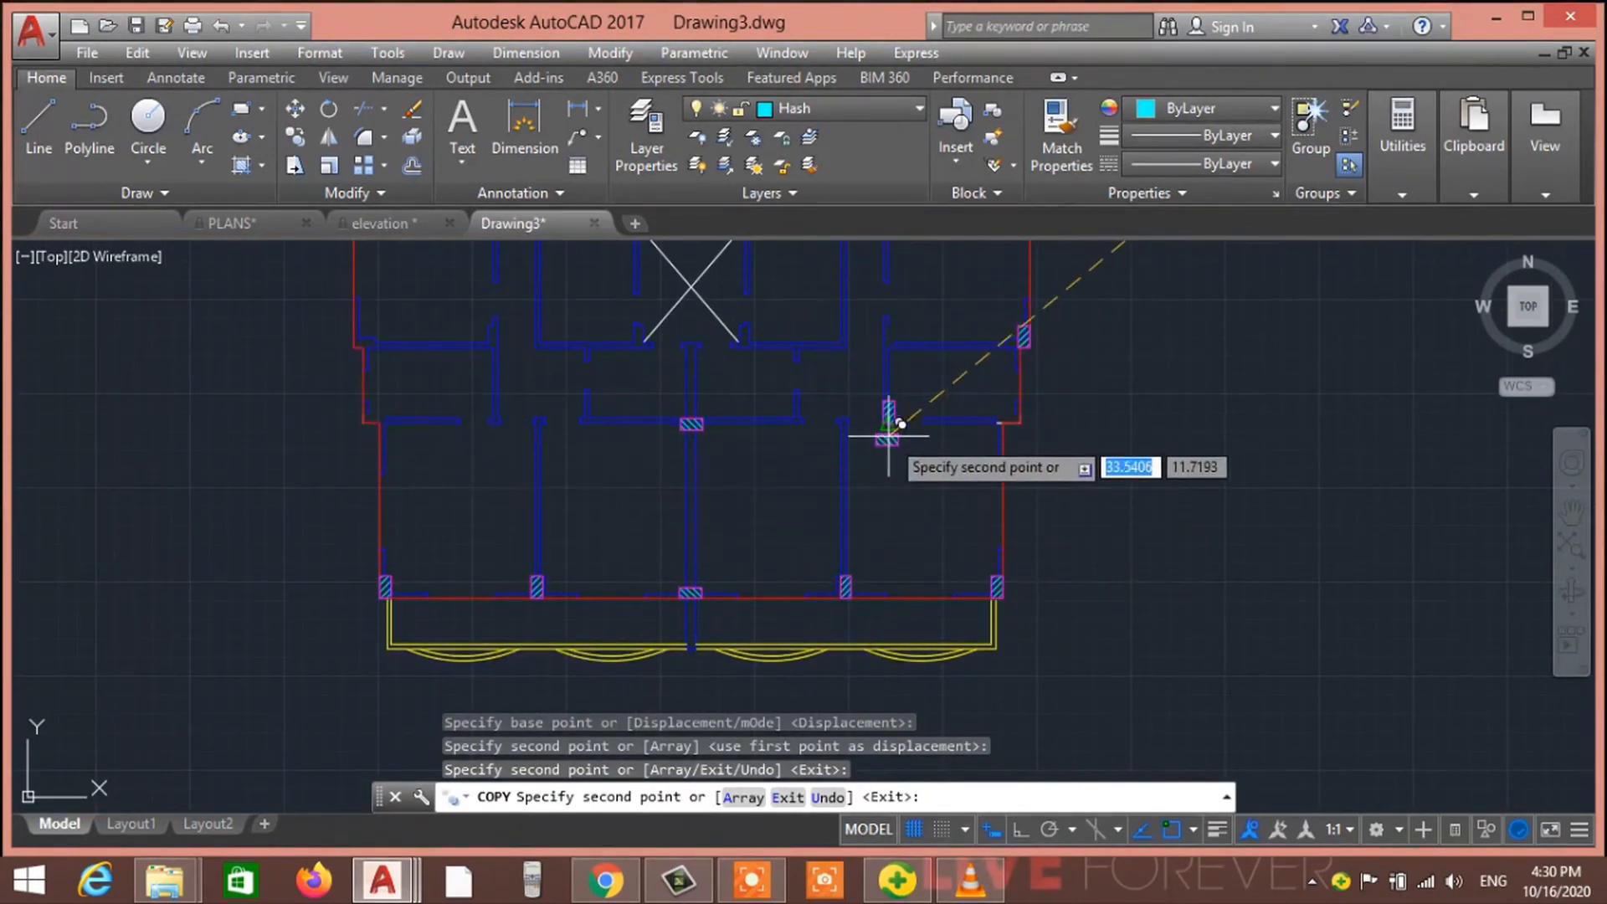
key("Escape")
key("Escape")
key("Escape")
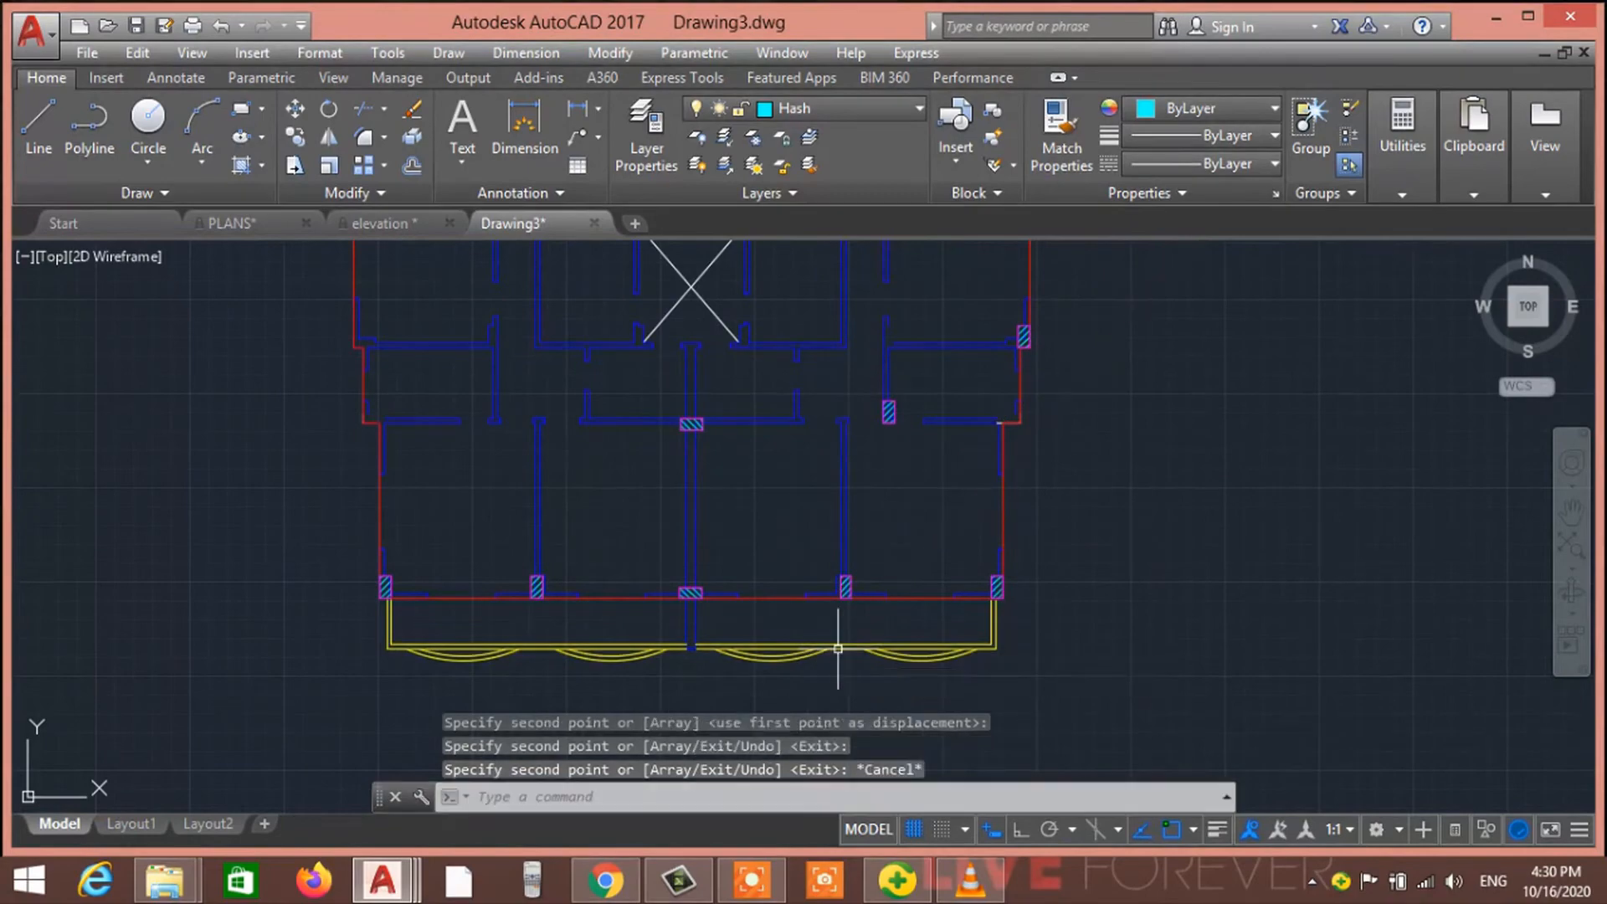
Check the distance from the centre of the left stair column to the horizontal column on the central wall above the stairs
middle_click_drag(823, 569, 738, 734)
mouse_move(736, 563)
middle_mouse_down()
mouse_move(686, 577)
mouse_move(676, 636)
middle_mouse_up()
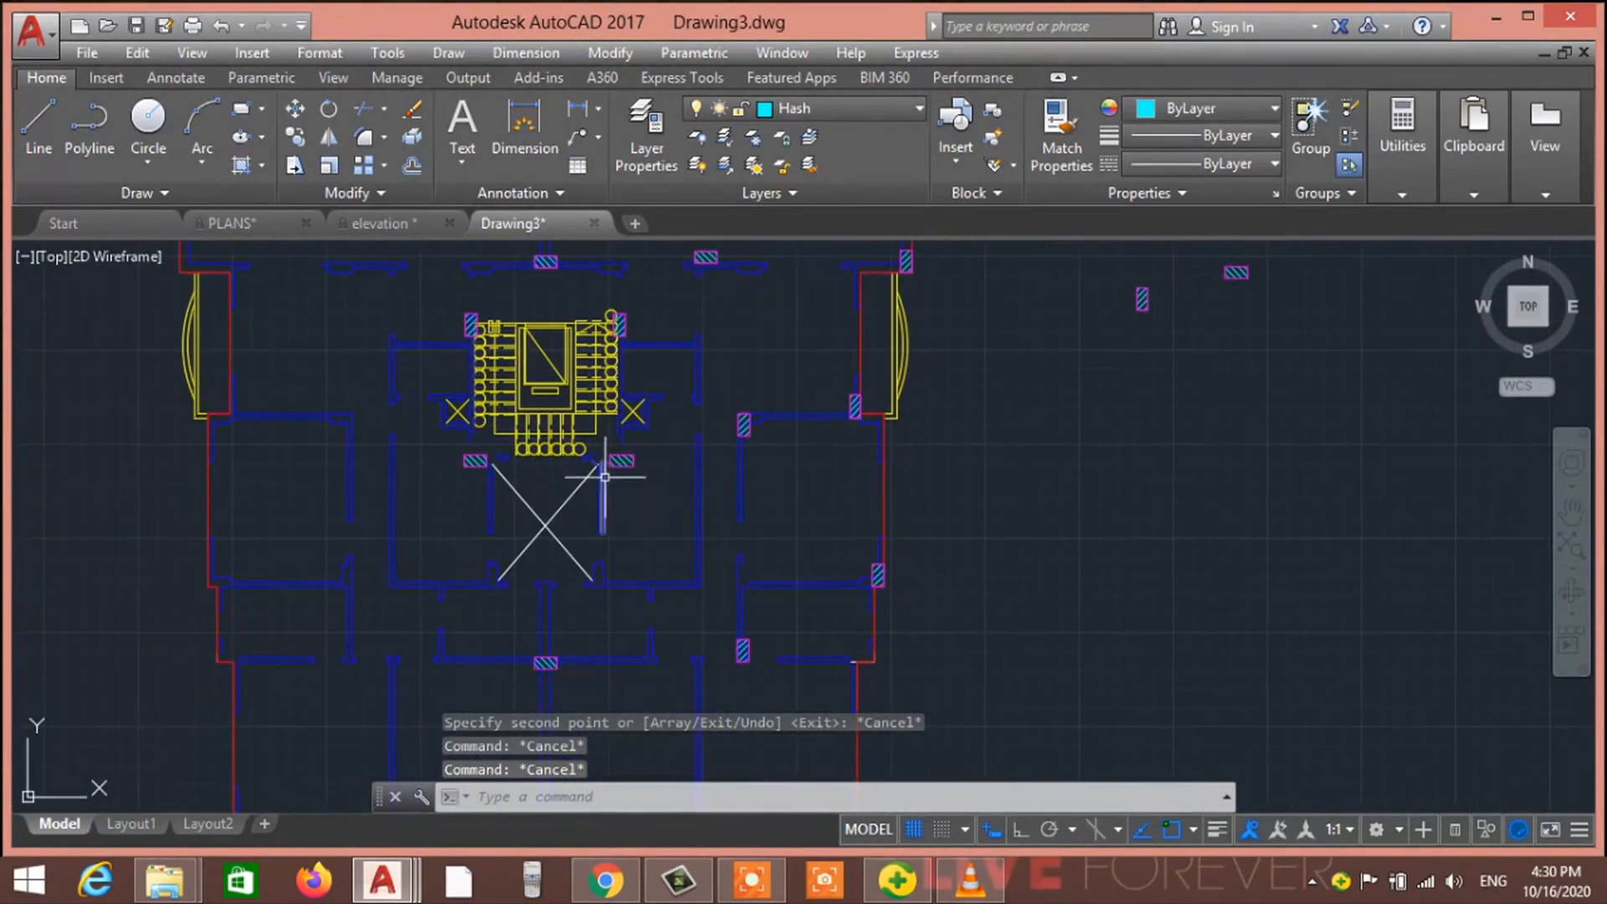
mouse_move(627, 408)
middle_mouse_down()
mouse_move(645, 530)
mouse_move(621, 520)
middle_mouse_up()
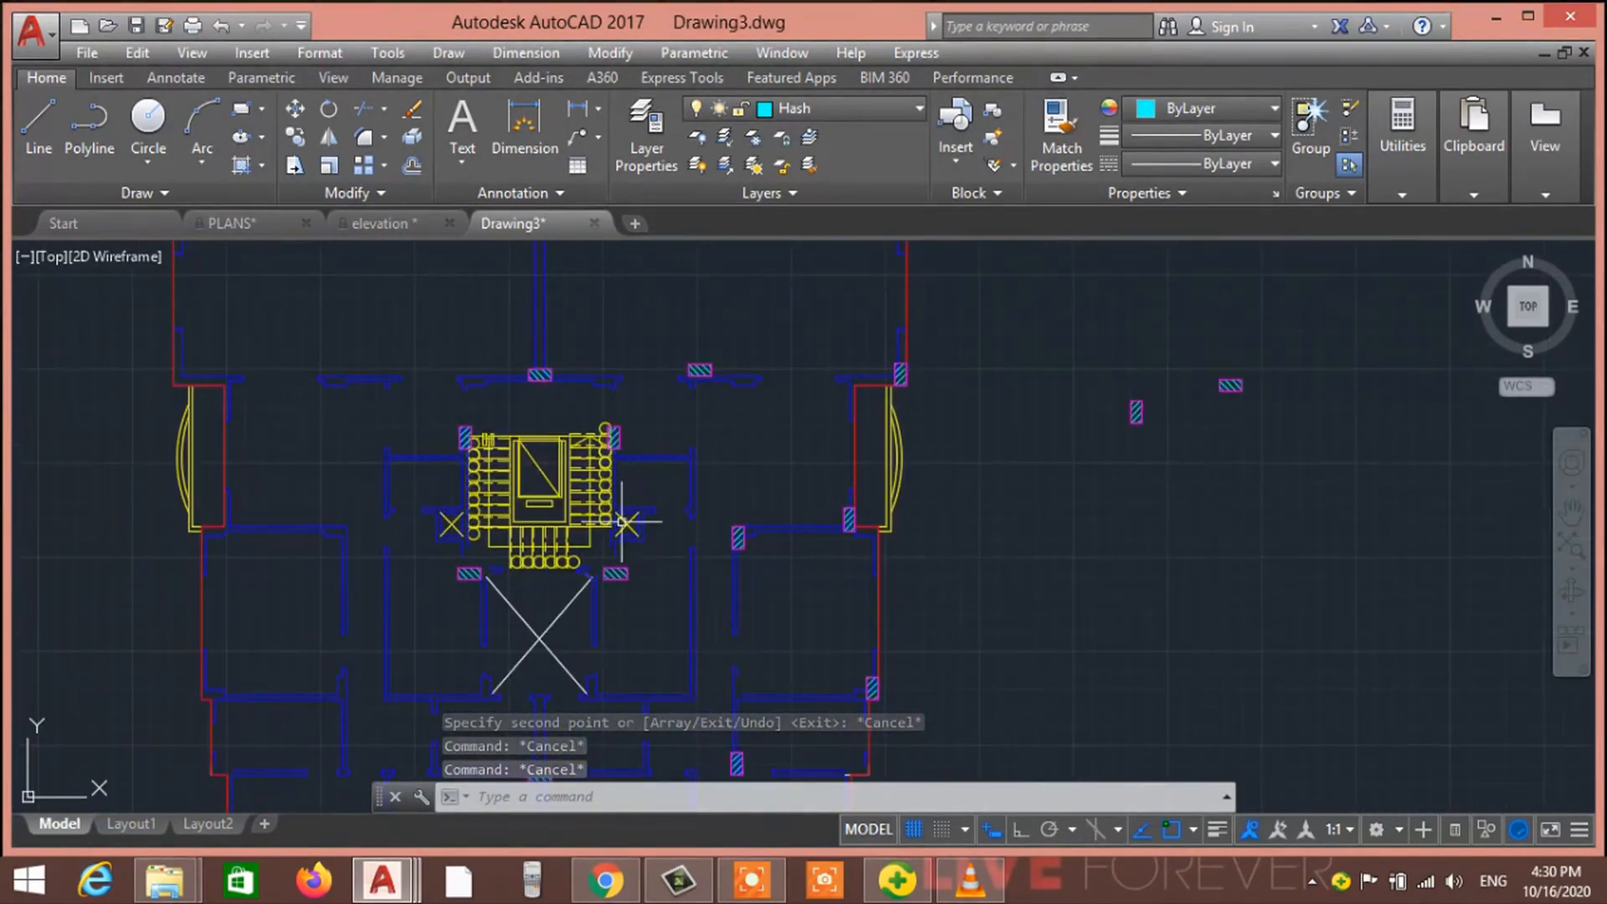
middle_click_drag(645, 453, 663, 526)
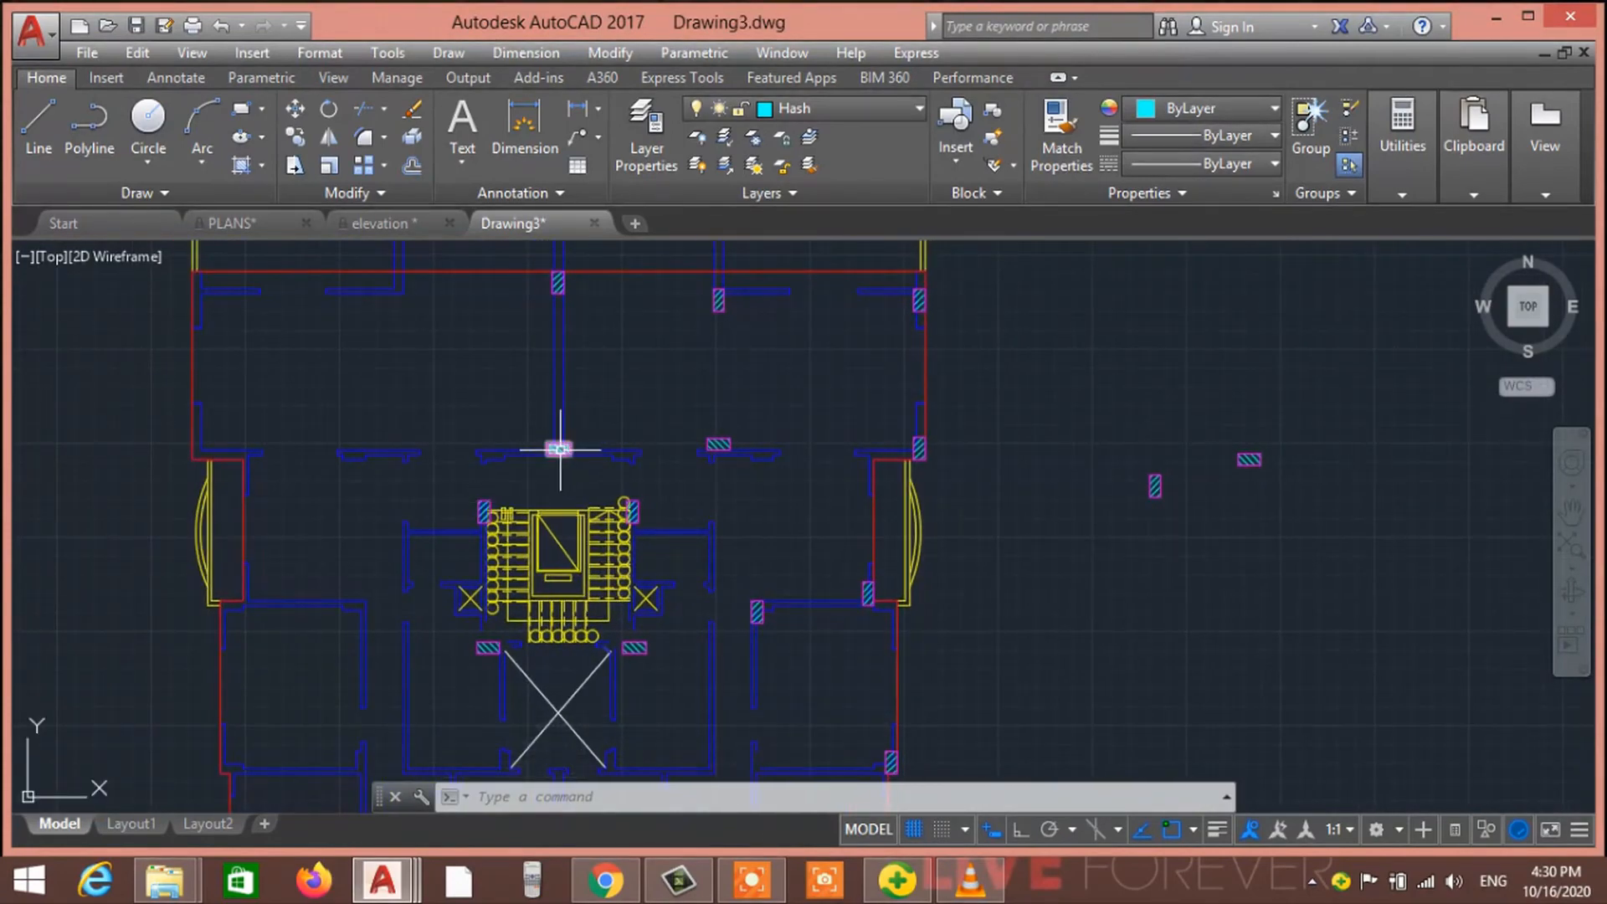
type("di")
key("Return")
scroll(540, 517, "up", 2)
middle_click_drag(537, 526, 469, 694)
scroll(353, 678, "up", 4)
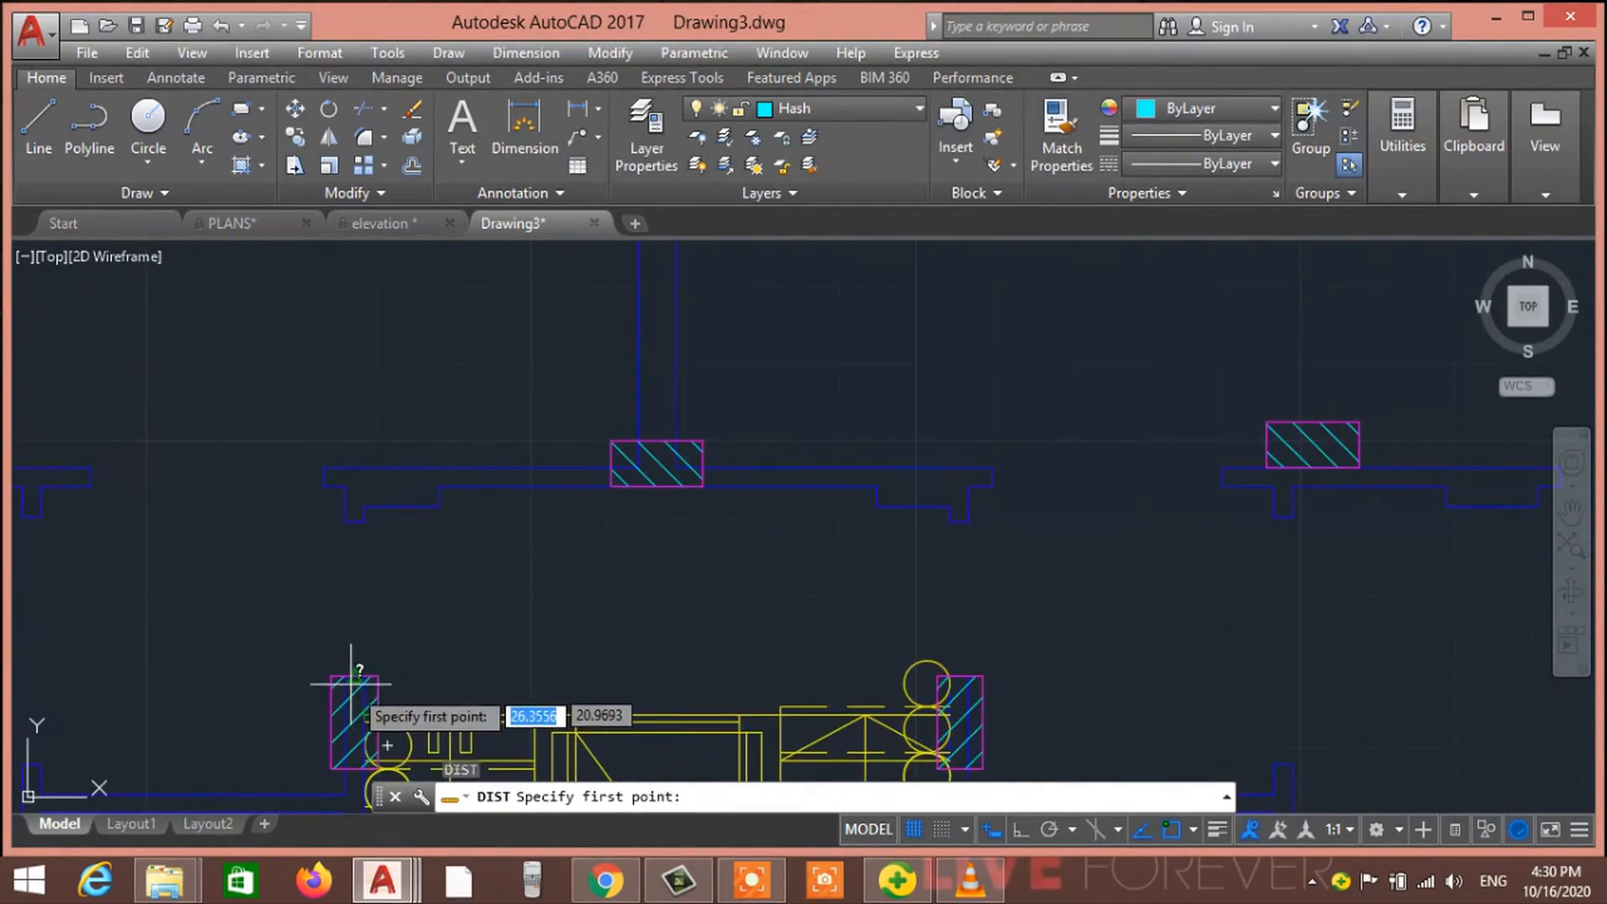
middle_click_drag(352, 682, 350, 613)
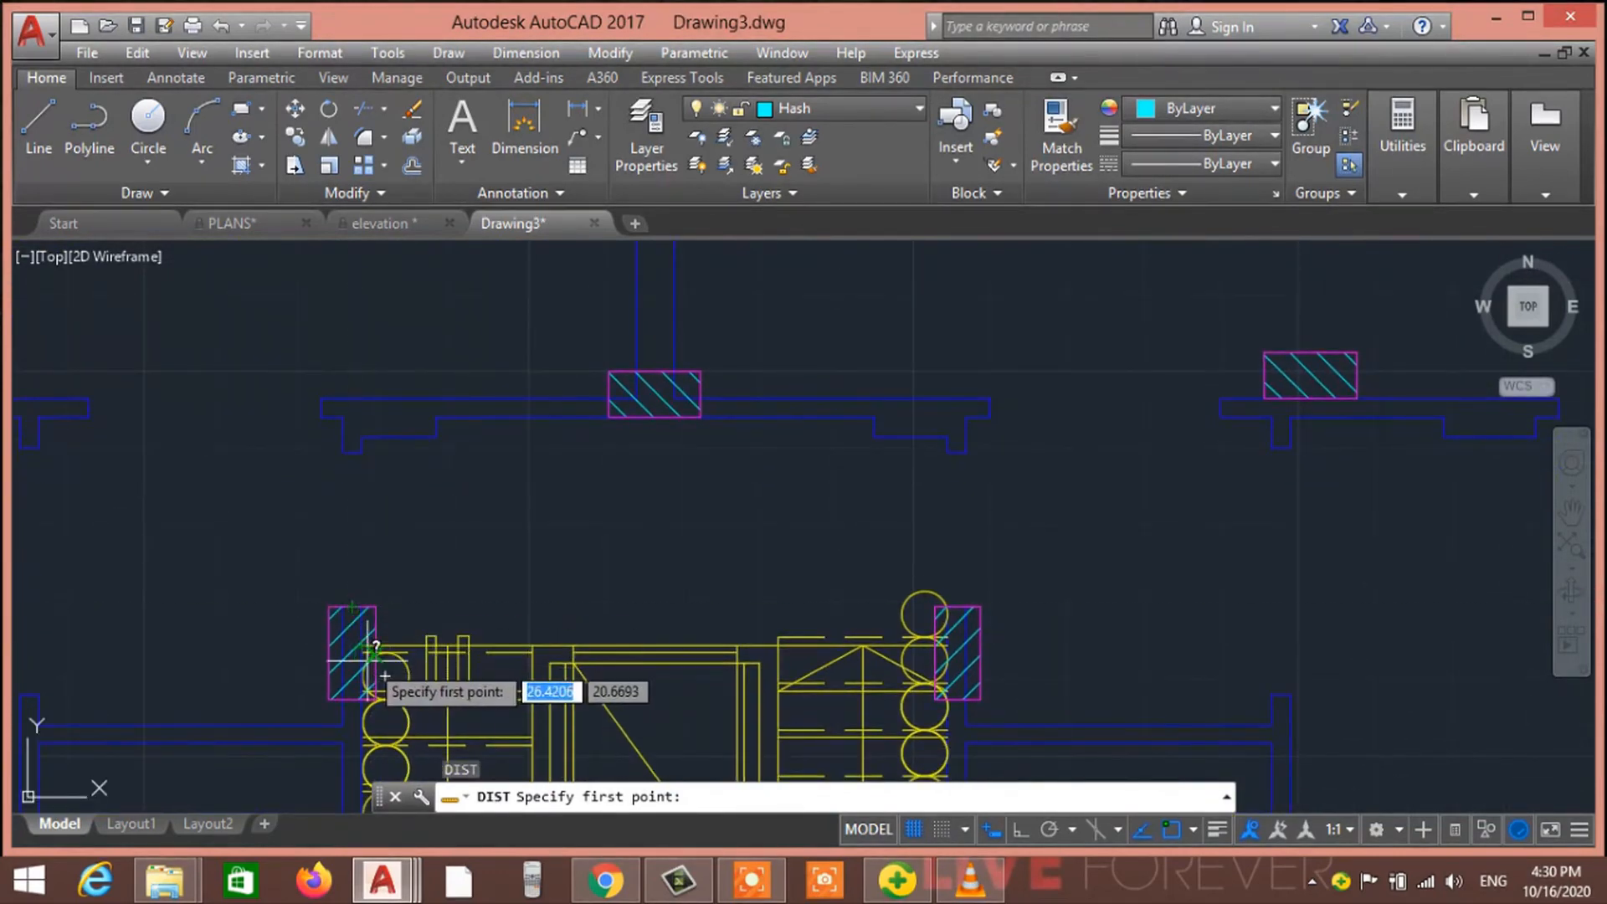
left_click(351, 654)
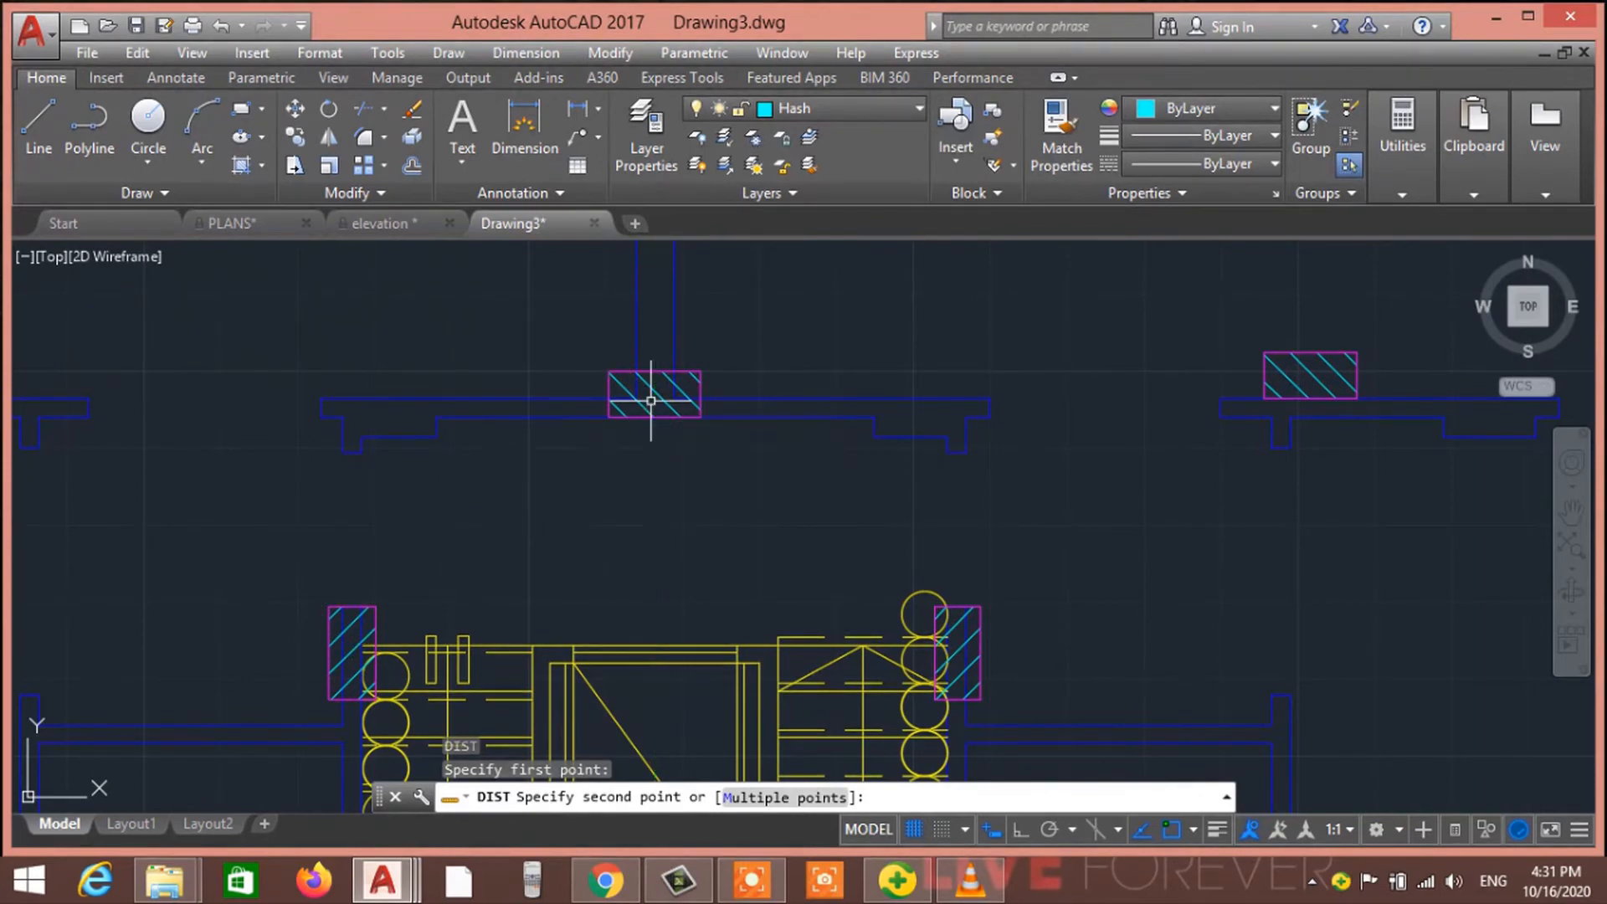
key("Escape")
key("Escape")
key("Escape")
scroll(682, 493, "down", 2)
middle_click_drag(750, 566, 697, 585)
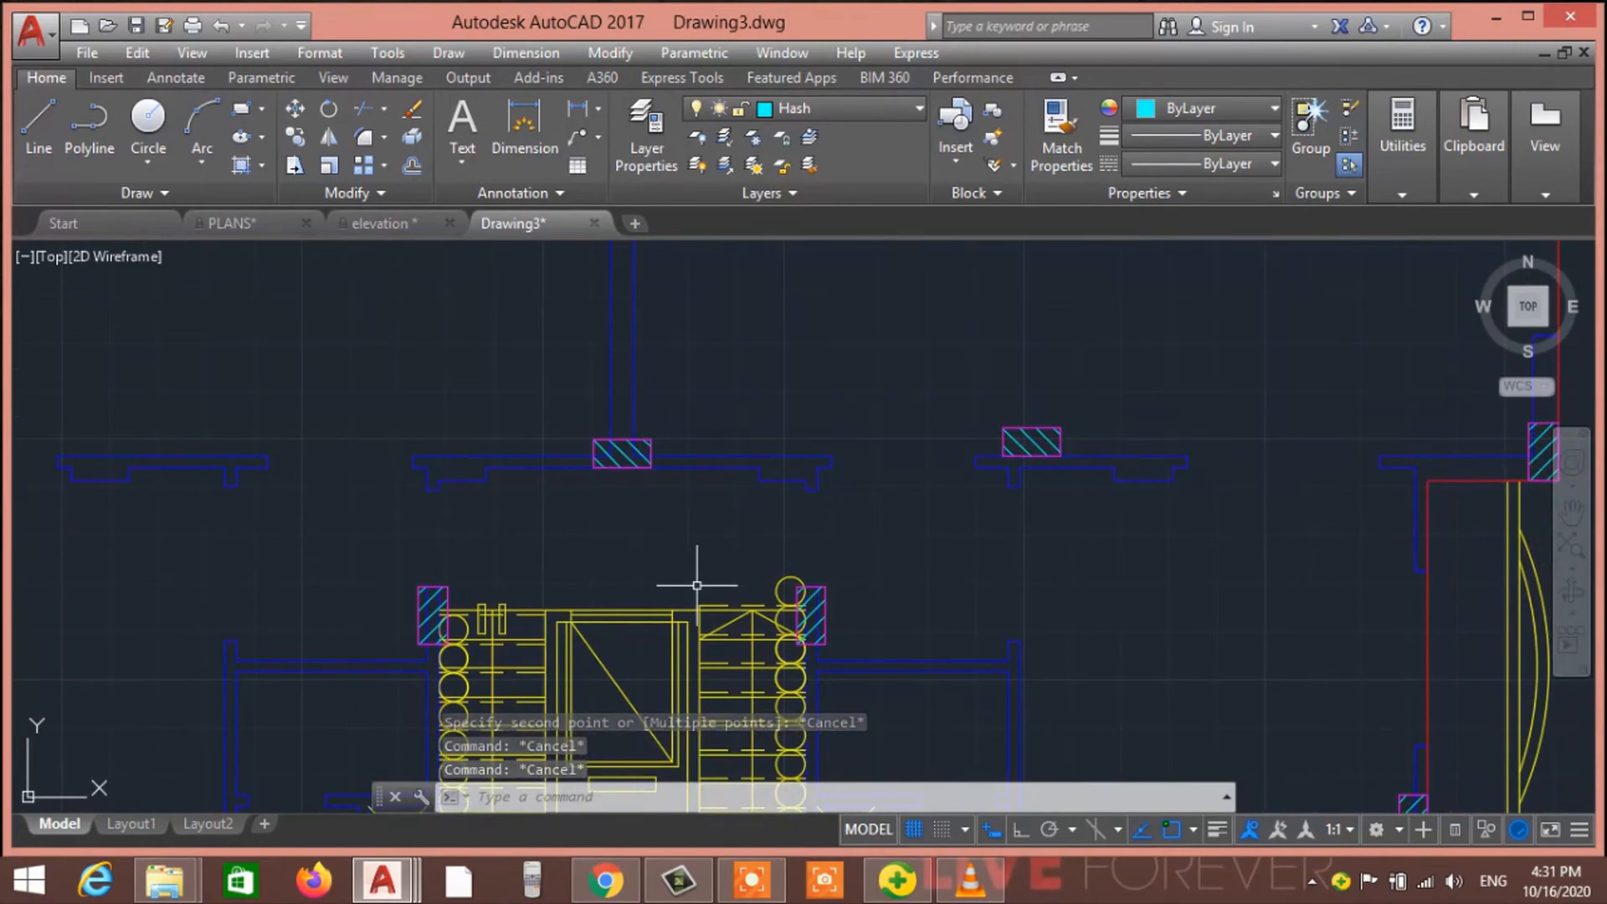
Delete the horizontal column at the lower end of the central wall above the staircase
scroll(702, 546, "down", 5)
scroll(736, 545, "up", 5)
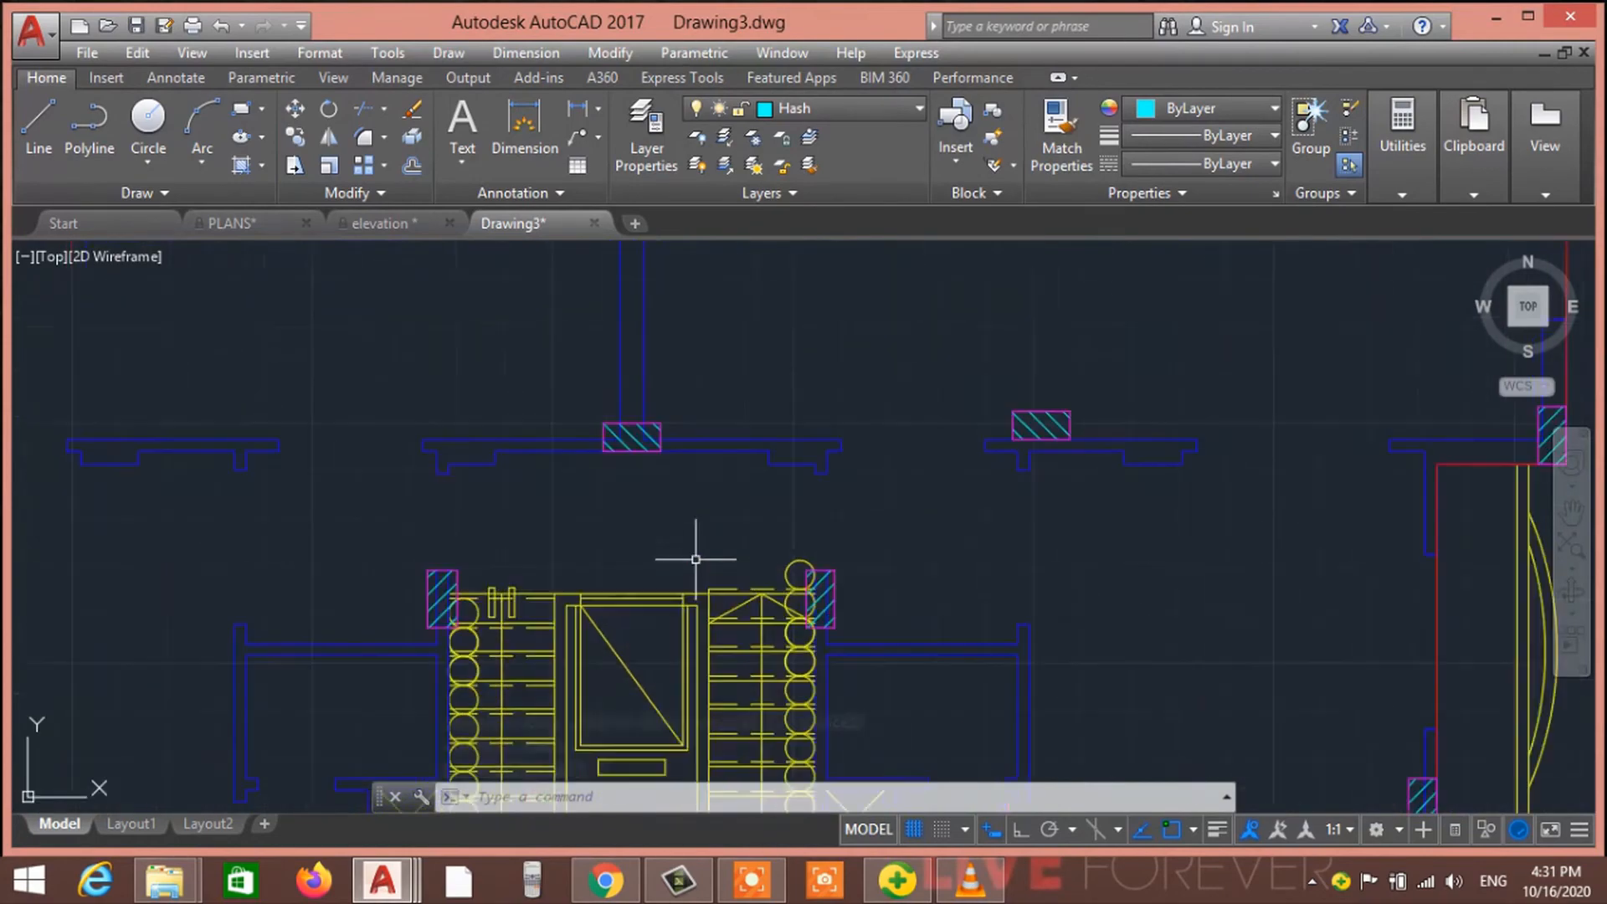
scroll(700, 549, "down", 3)
scroll(707, 556, "up", 1)
scroll(692, 605, "down", 2)
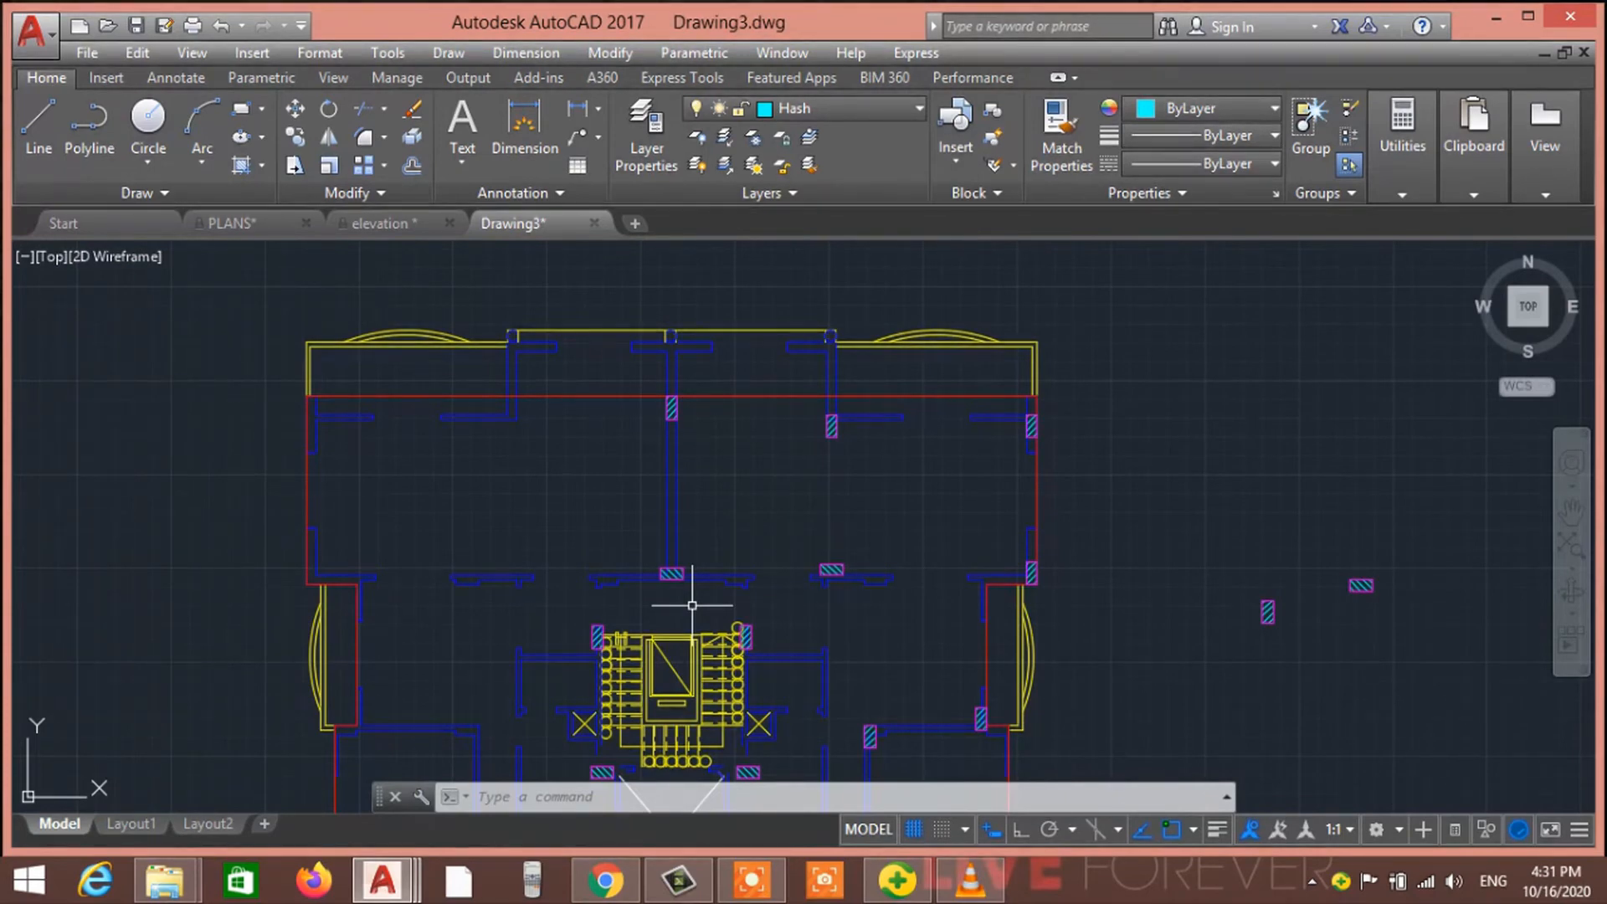
mouse_move(752, 881)
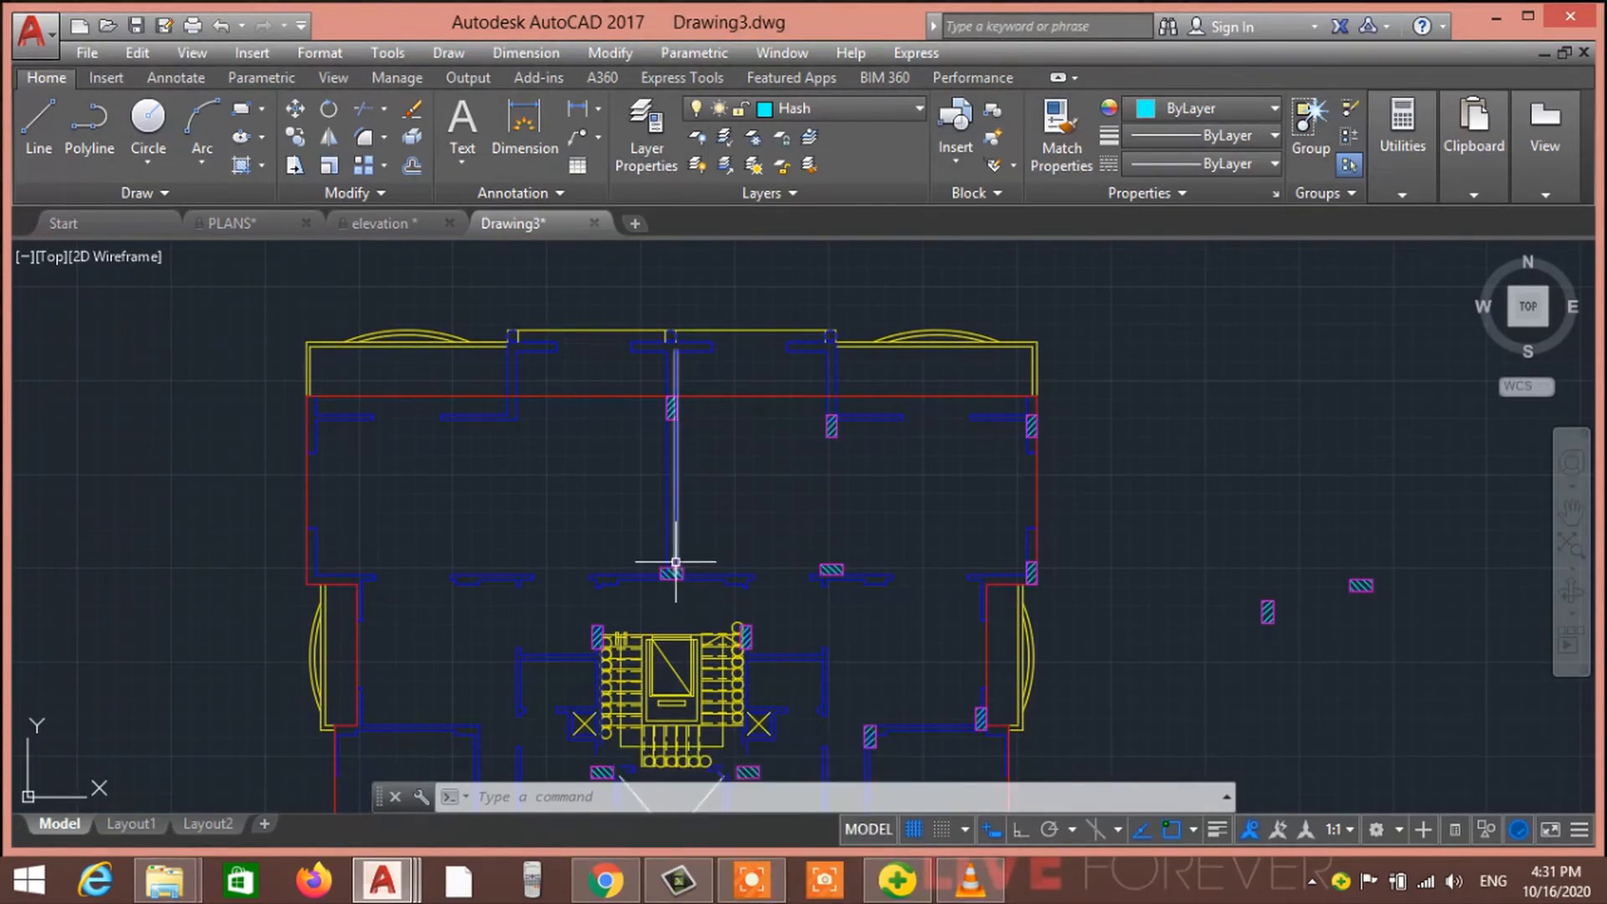
scroll(670, 556, "up", 4)
scroll(693, 556, "down", 4)
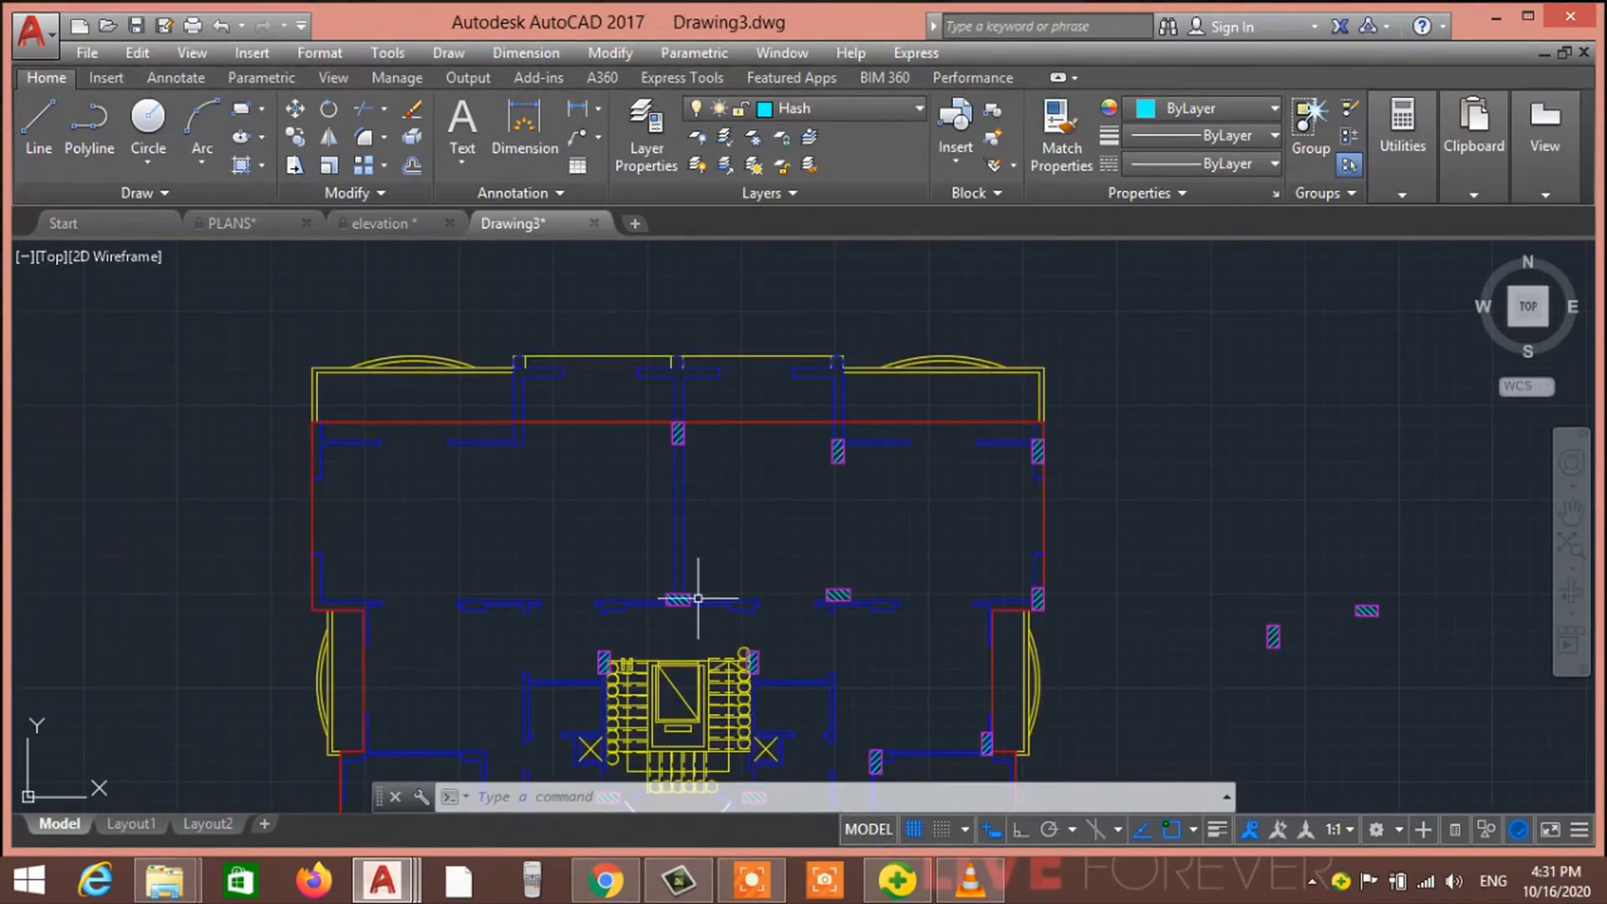
scroll(701, 590, "up", 5)
left_click(661, 627)
left_click(640, 623)
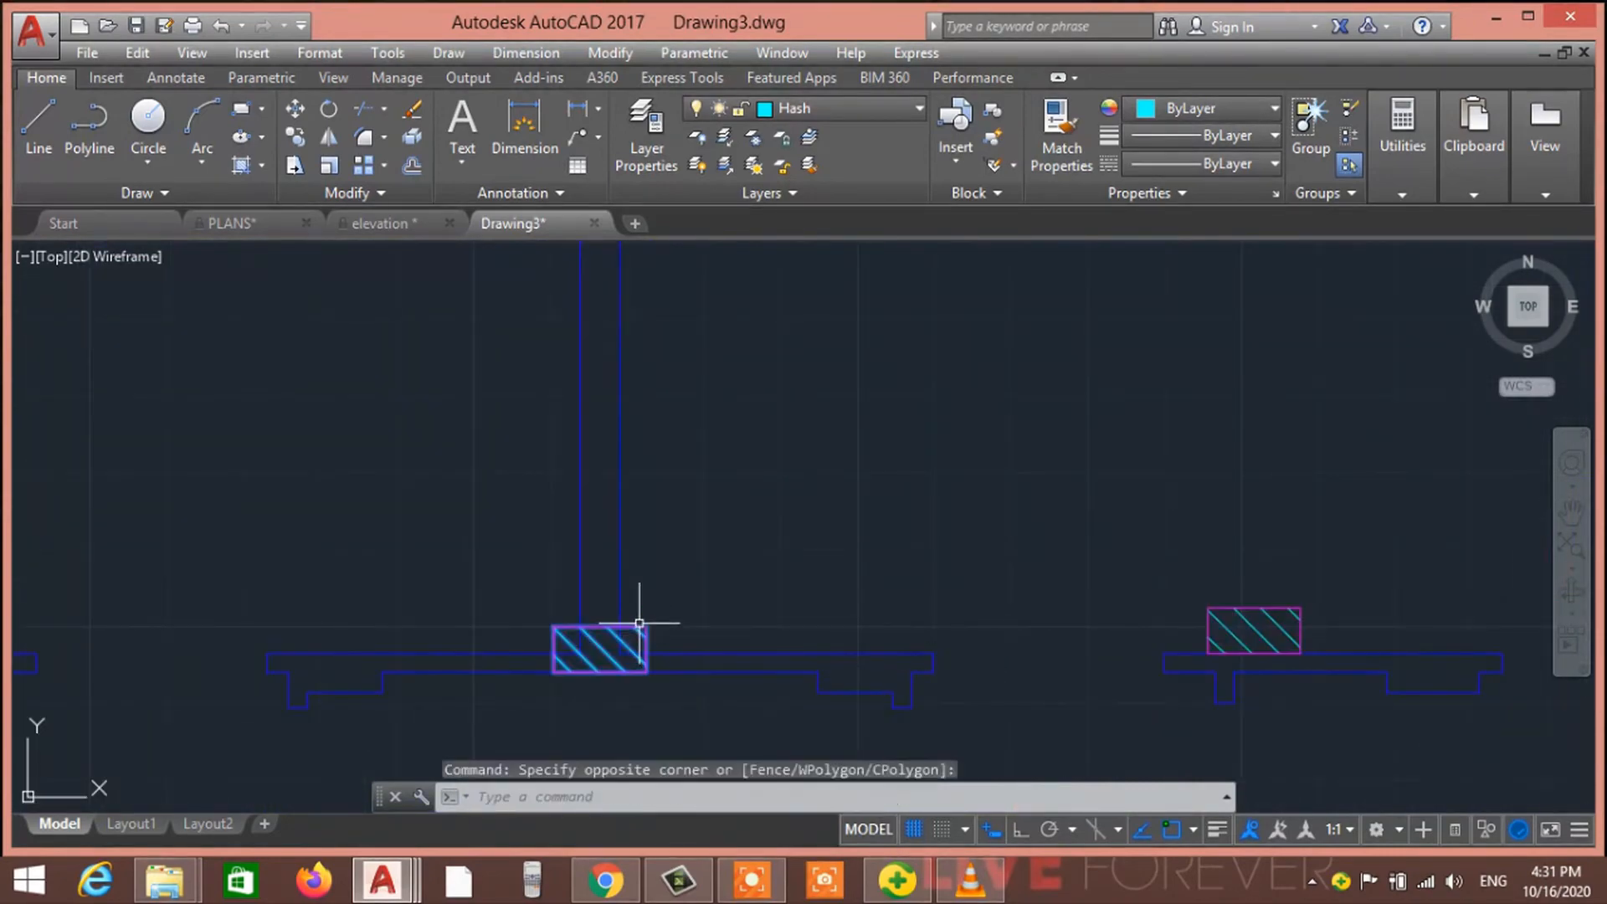
key("Delete")
scroll(628, 626, "down", 6)
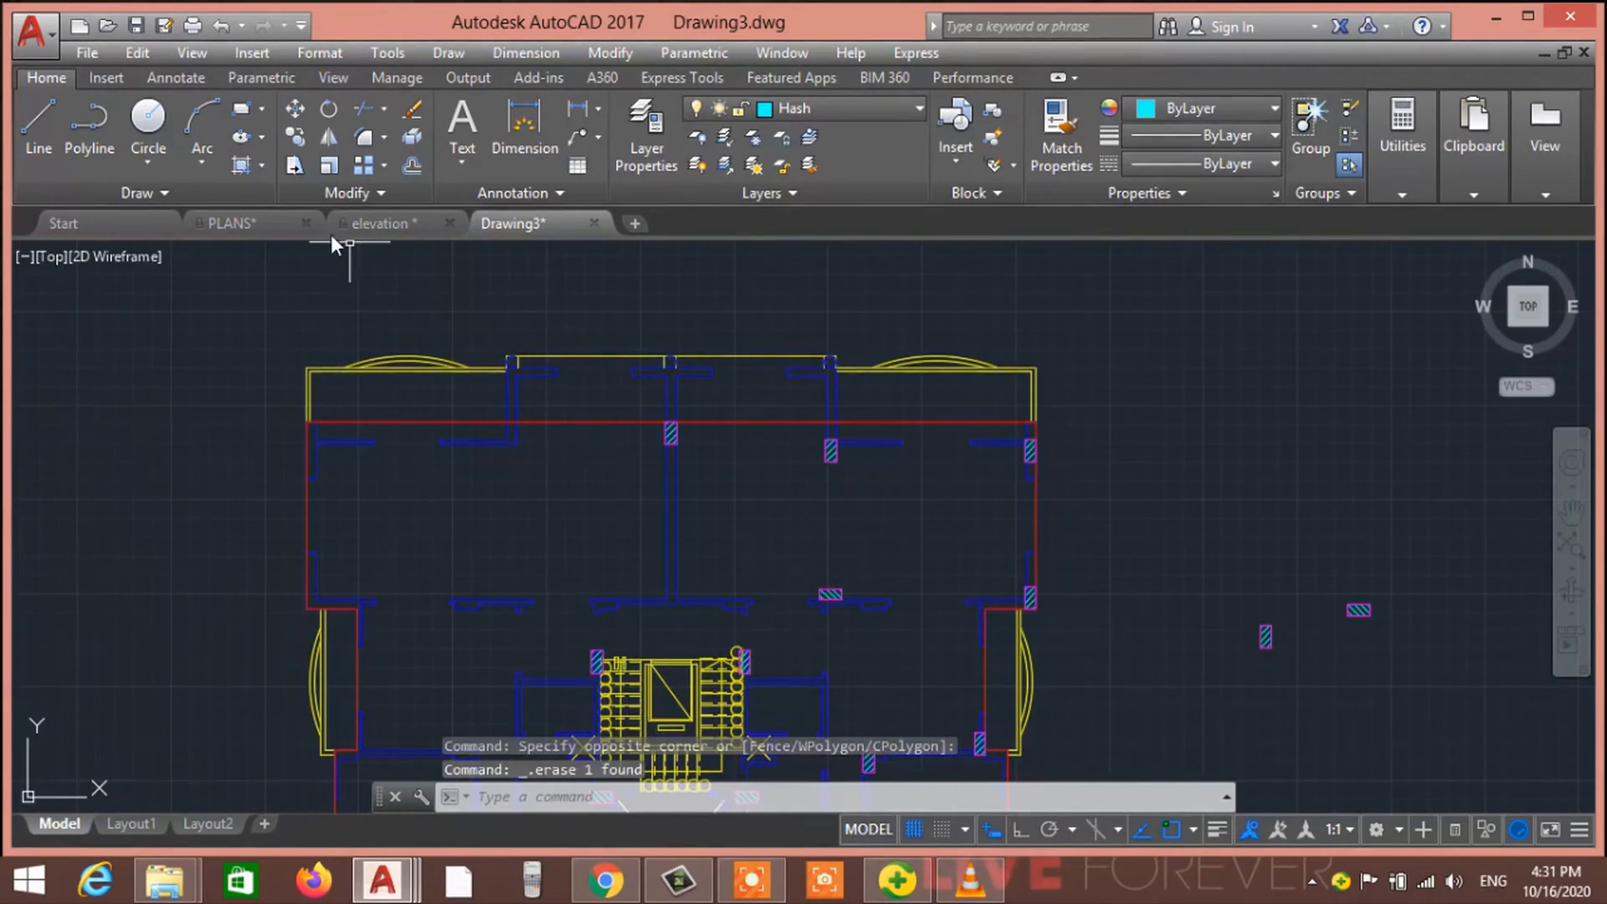
Check the distance from the centre of the left stair column to the vertical column at the red line on the upper central wall
type("di")
key("Return")
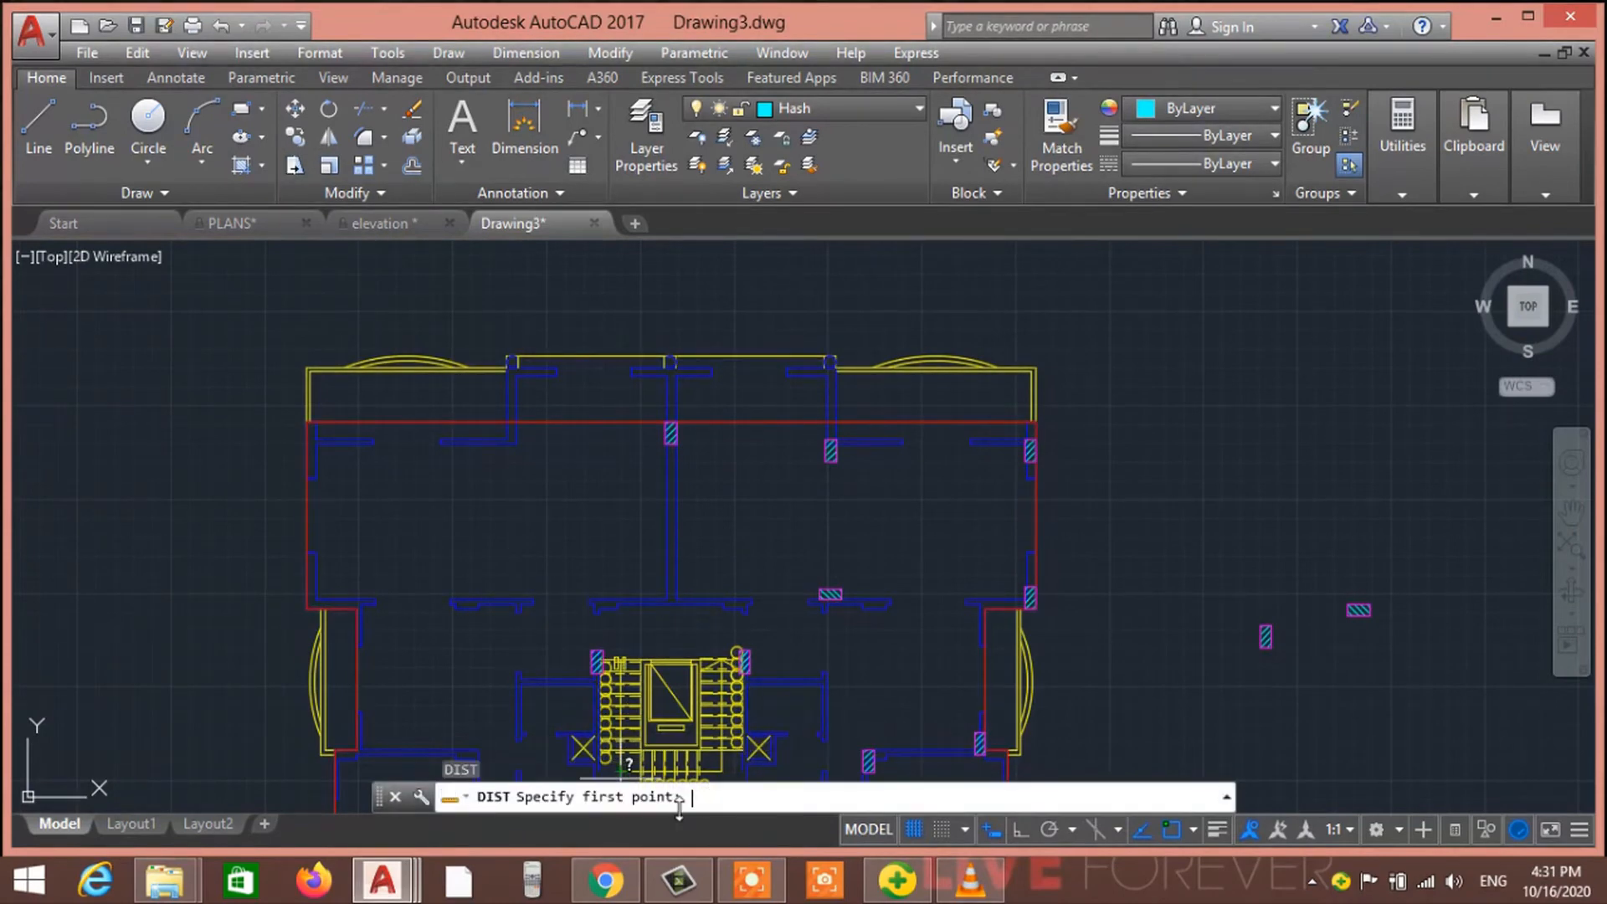
mouse_move(776, 852)
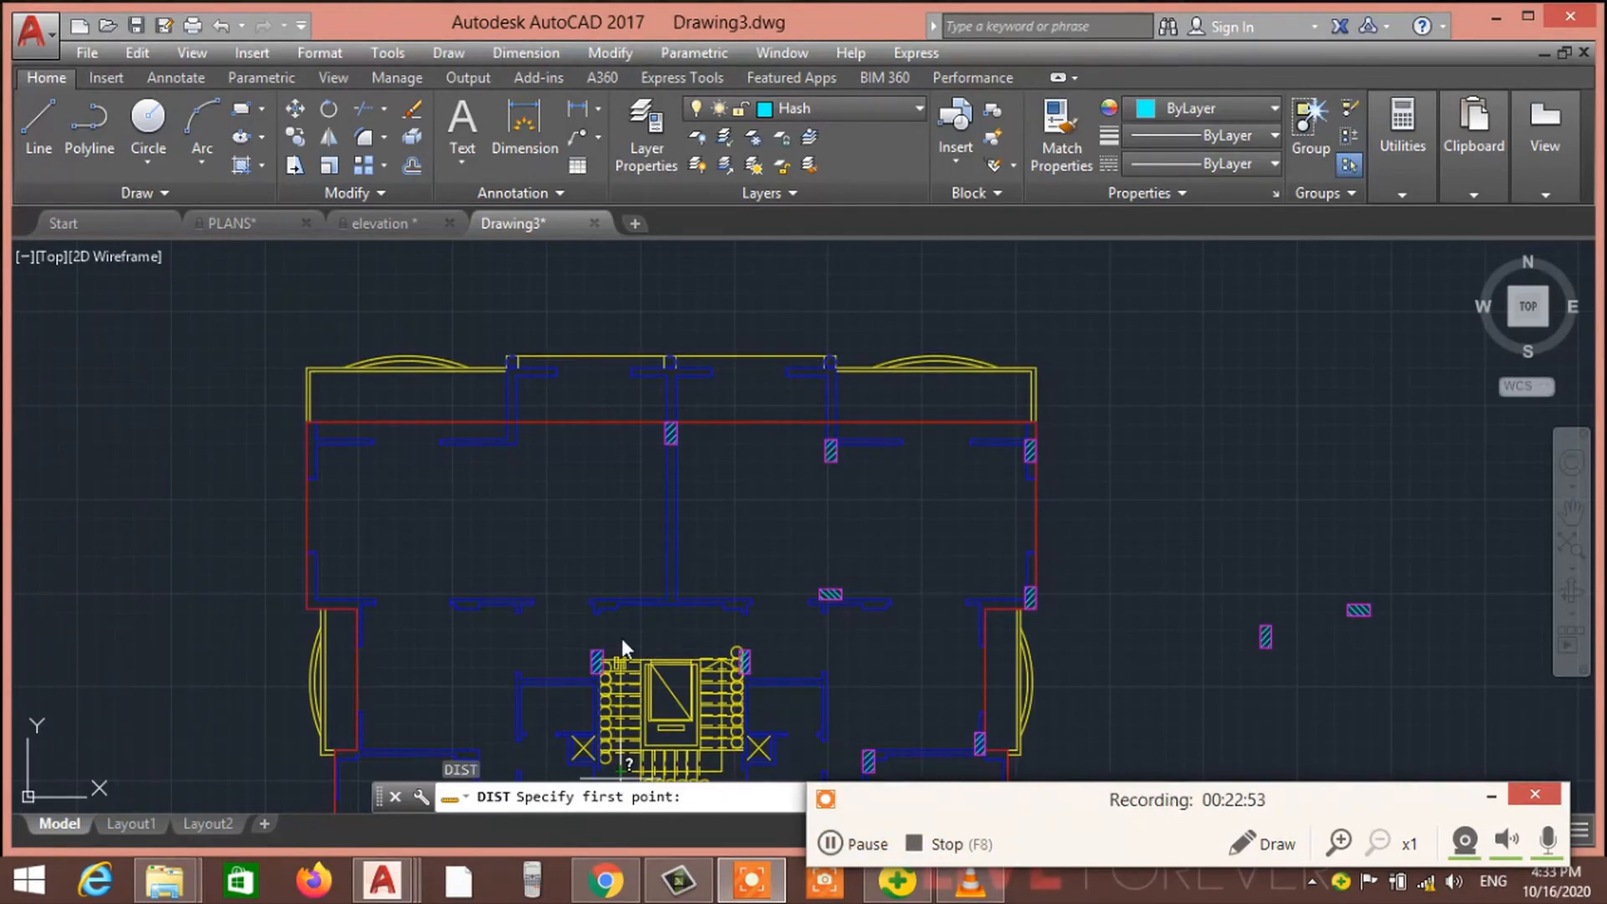
left_click(1502, 795)
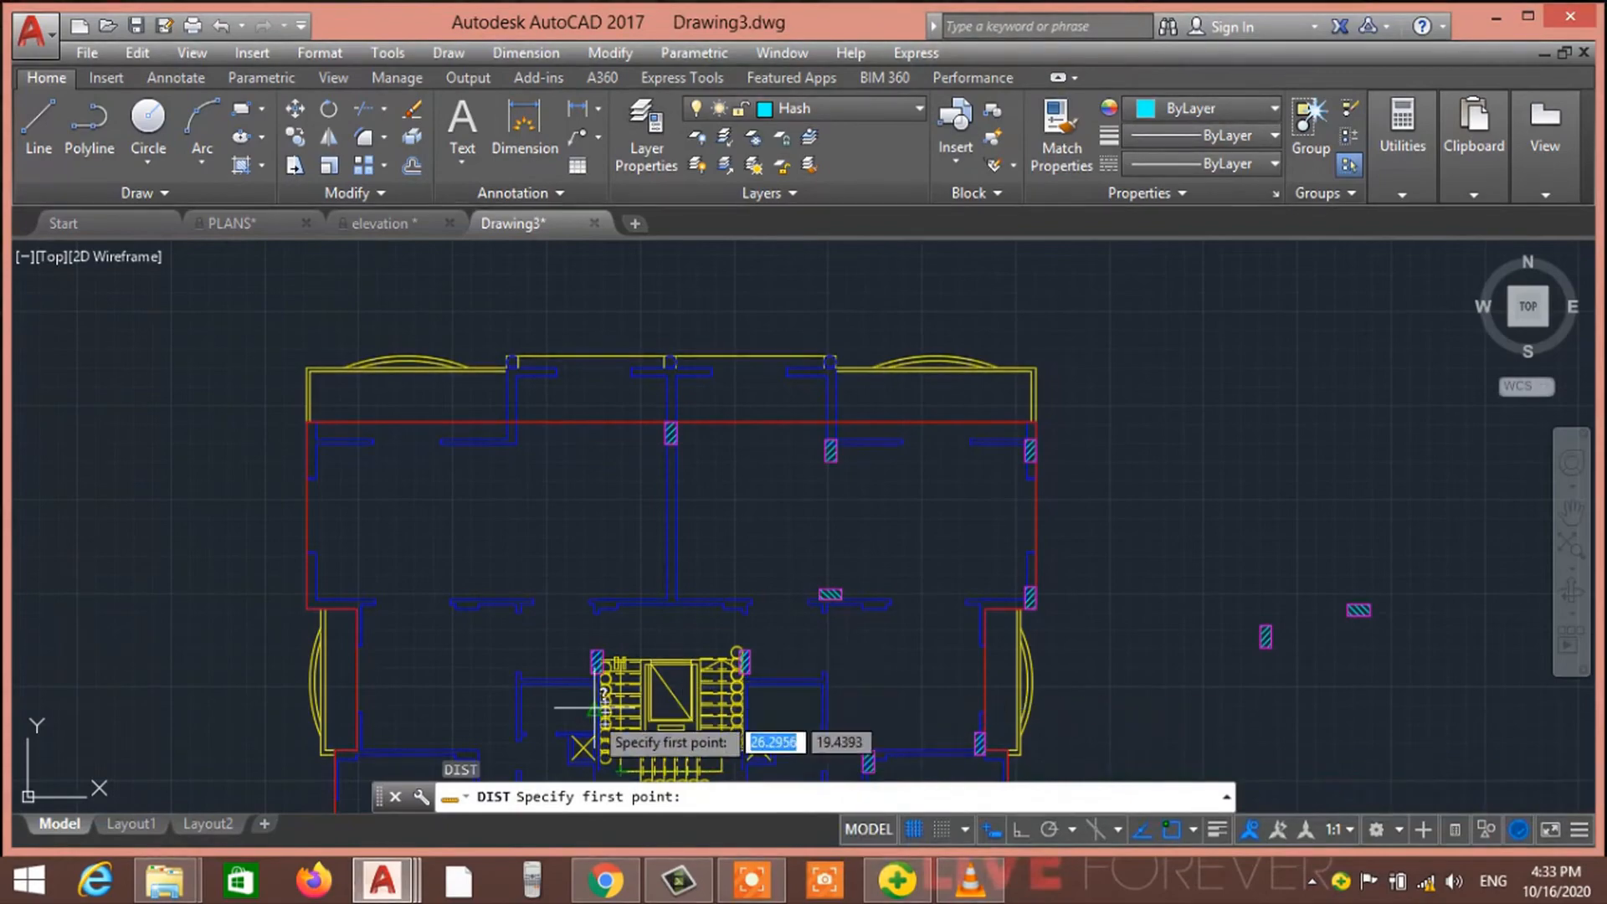
scroll(576, 678, "up", 5)
scroll(576, 678, "up", 2)
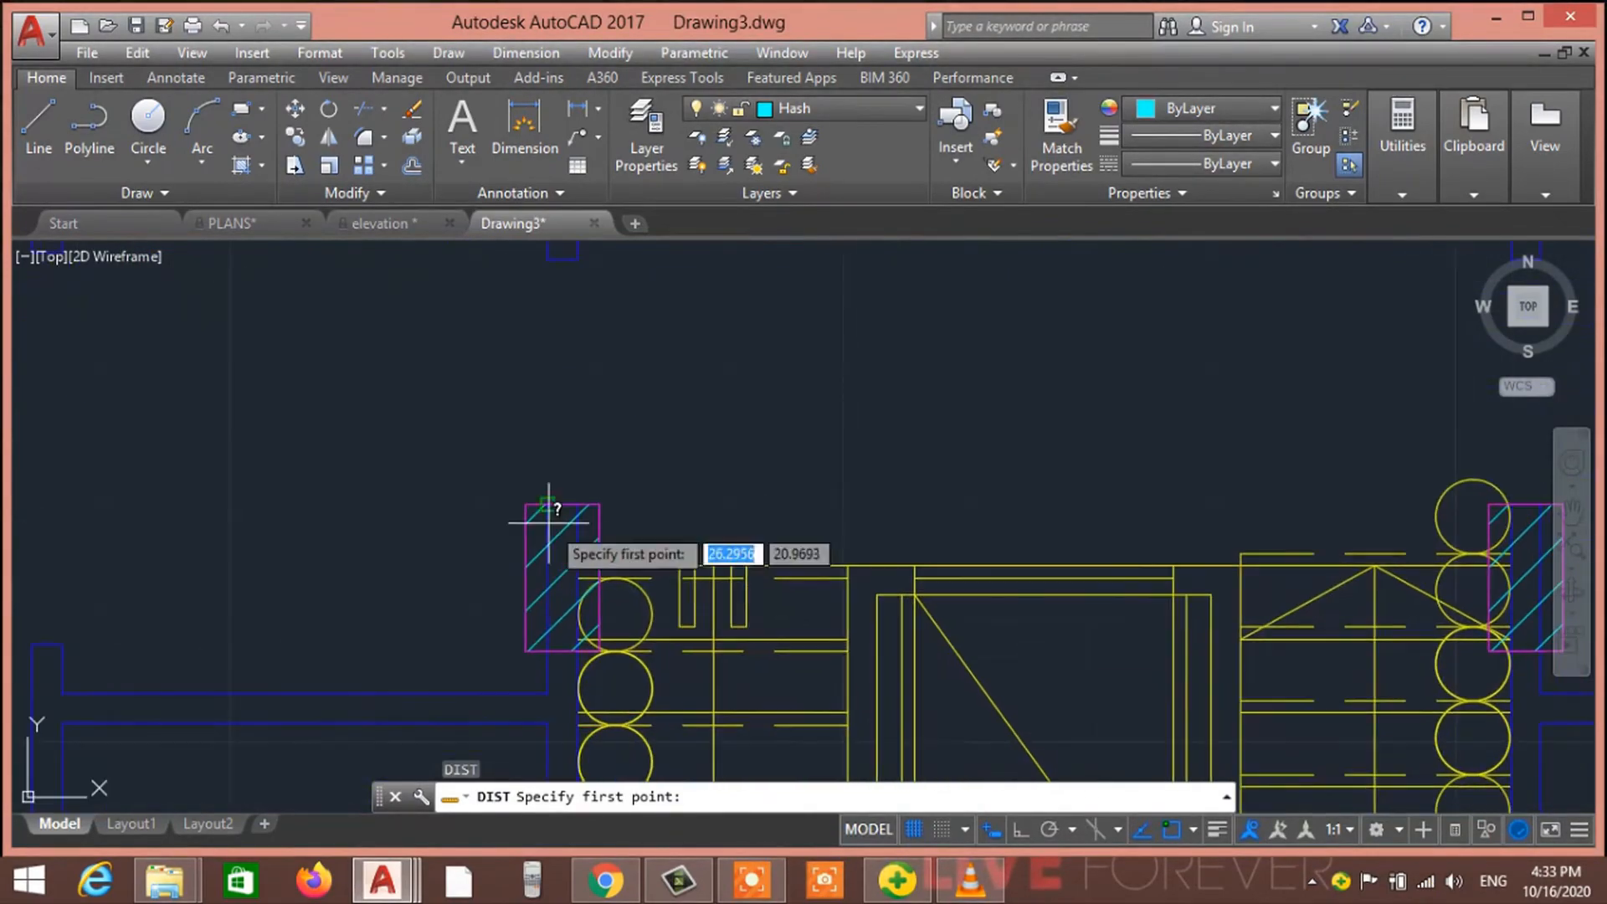
left_click(561, 582)
middle_click_drag(674, 460, 443, 671)
scroll(442, 671, "down", 5)
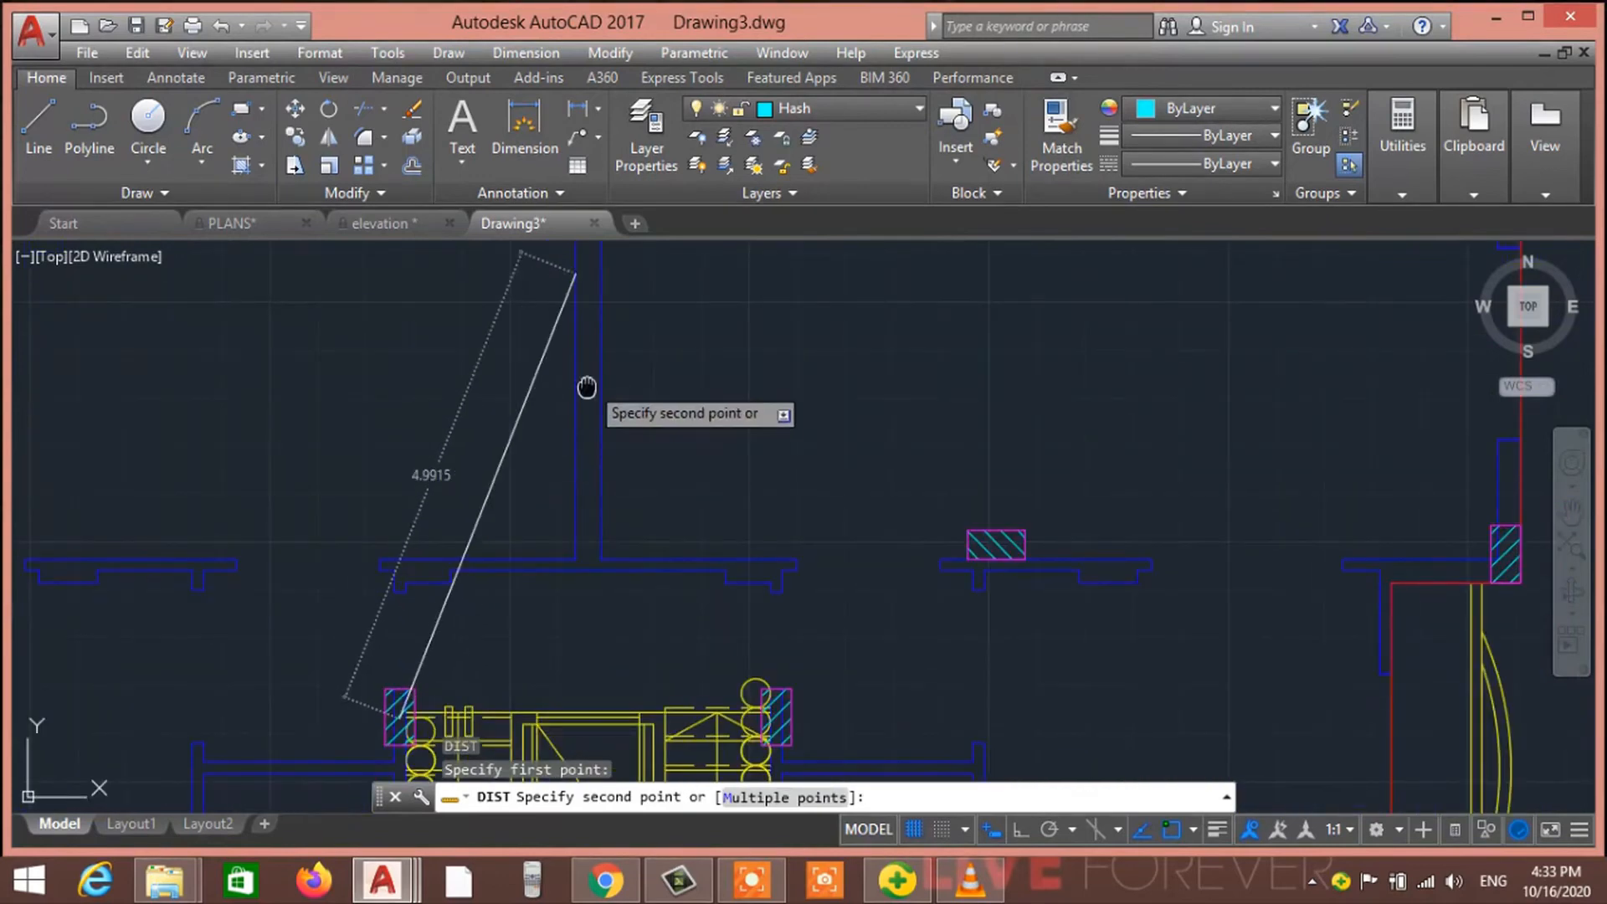
middle_click_drag(588, 387, 602, 573)
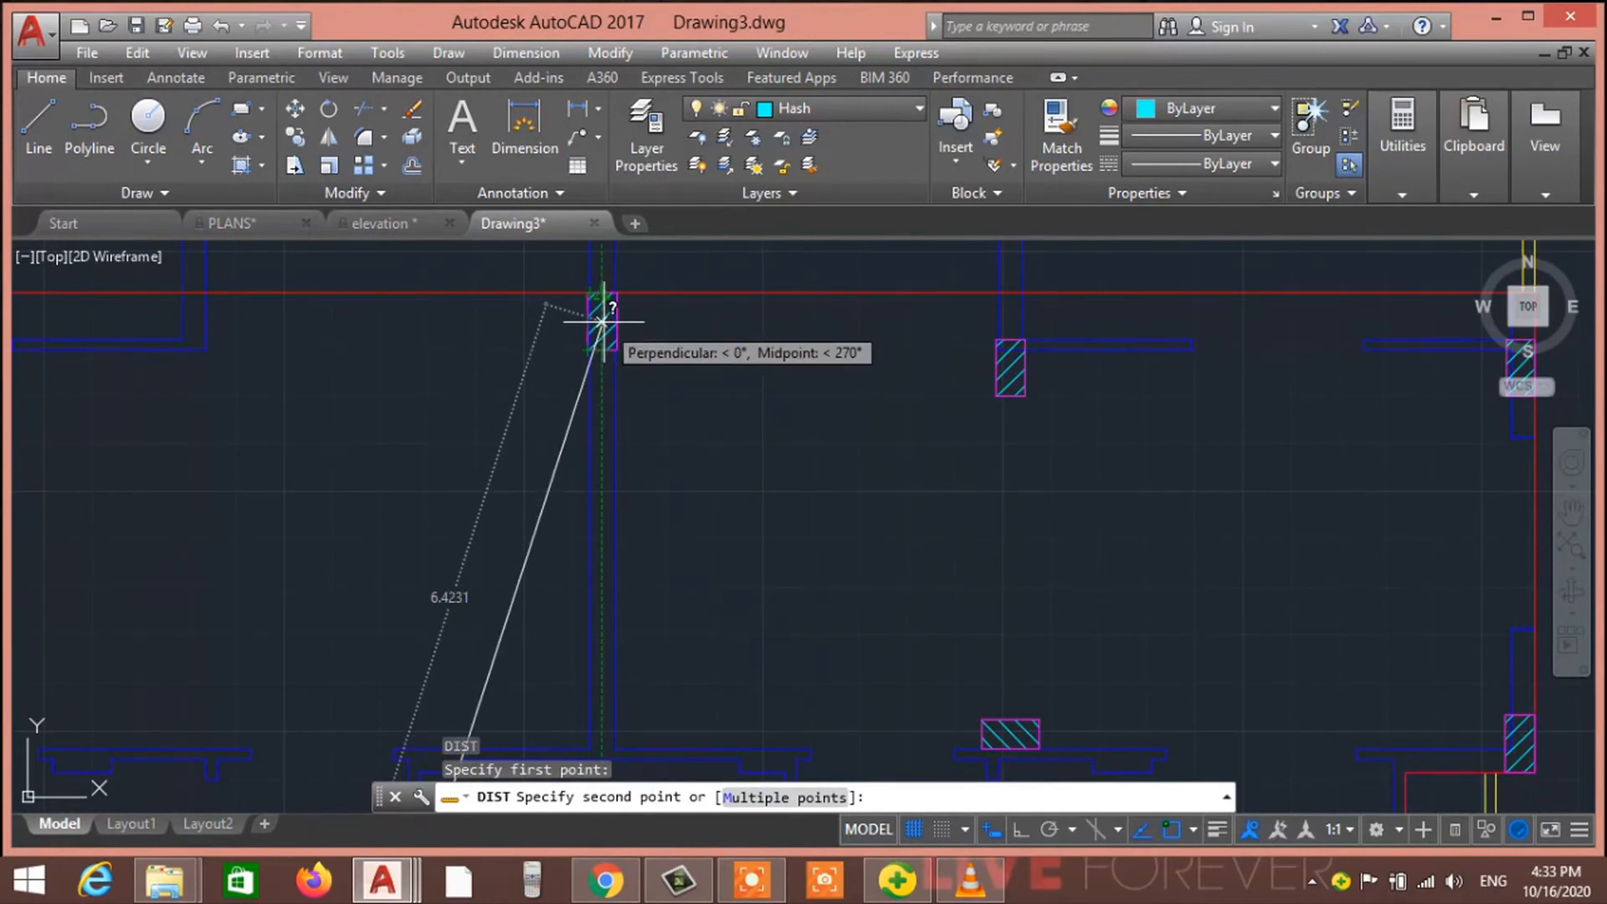
key("Escape")
key("Escape")
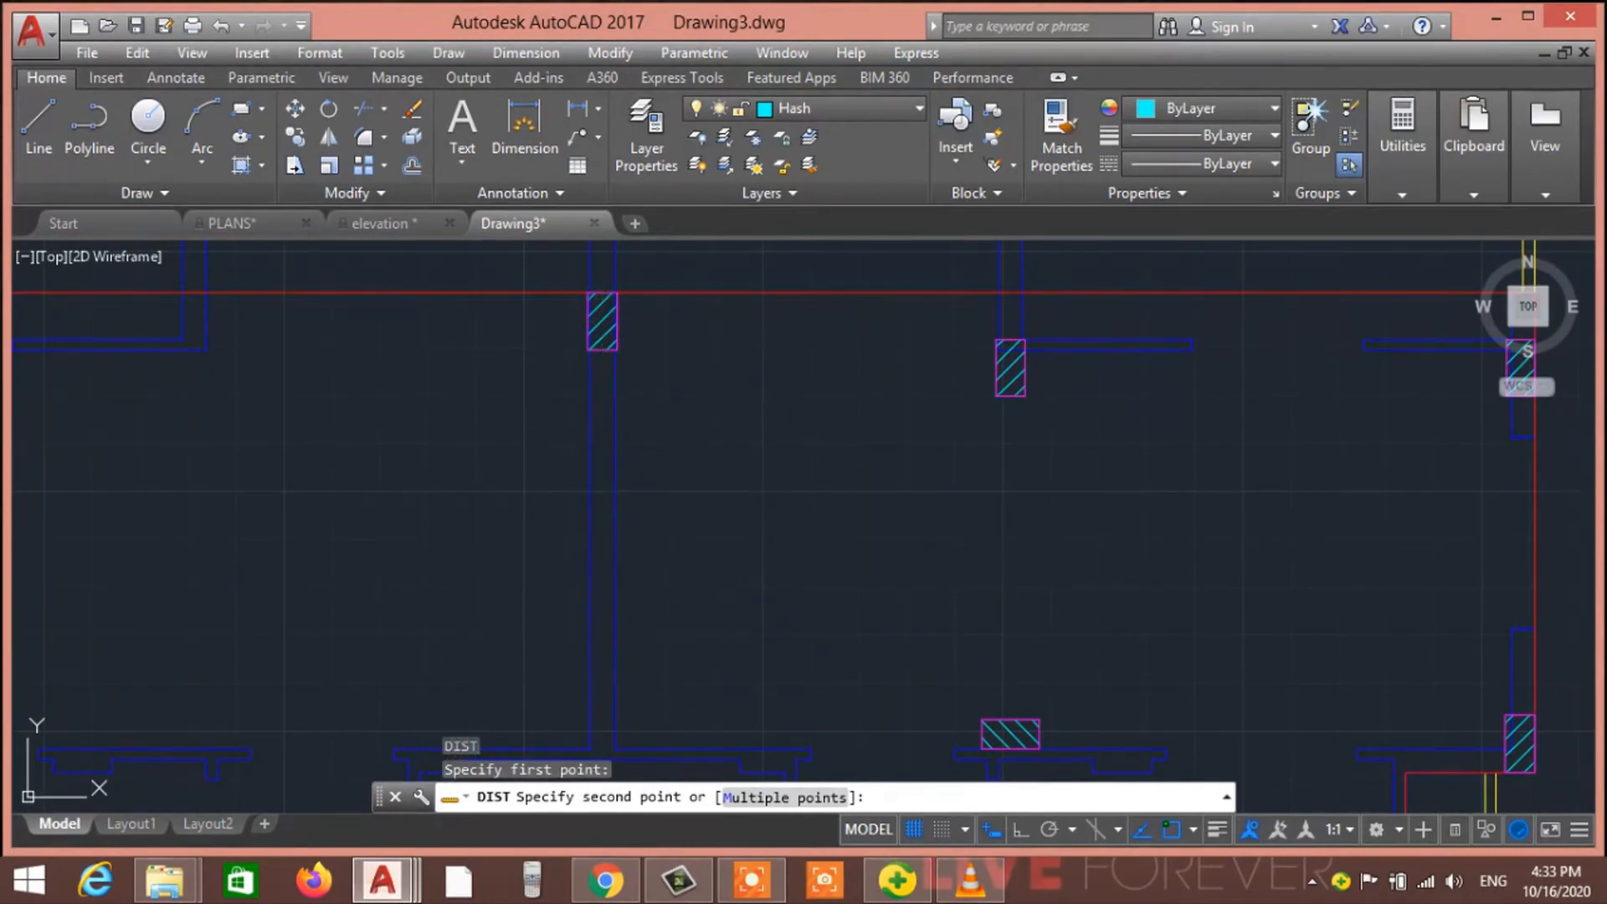
scroll(746, 593, "down", 2)
middle_click_drag(682, 671, 675, 478)
scroll(708, 544, "down", 4)
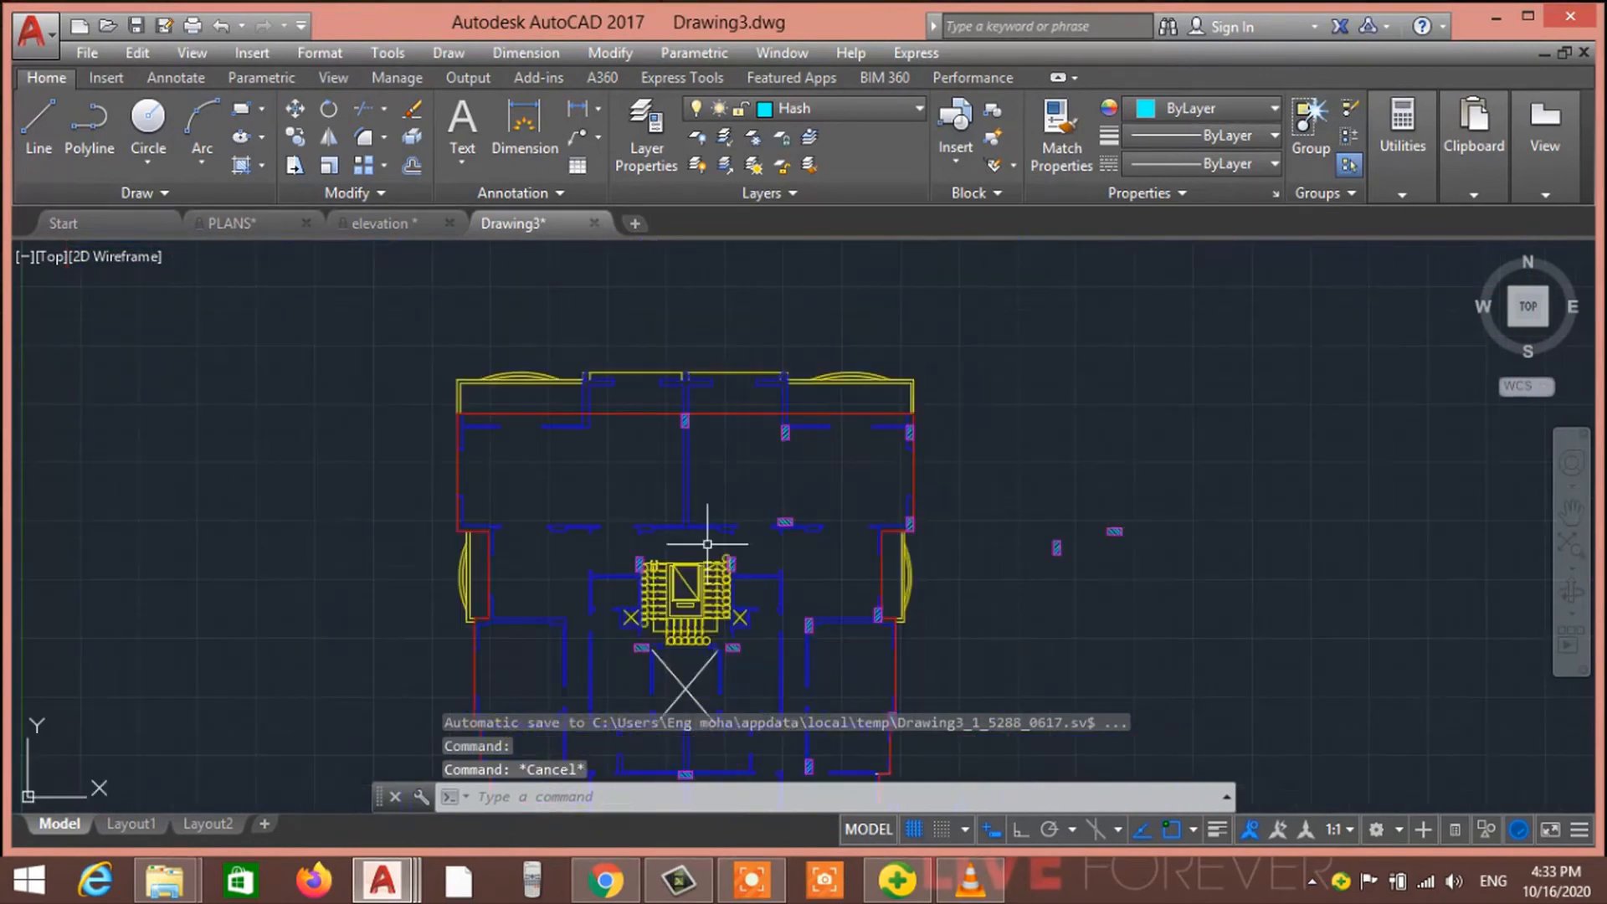
middle_click_drag(626, 536, 436, 447)
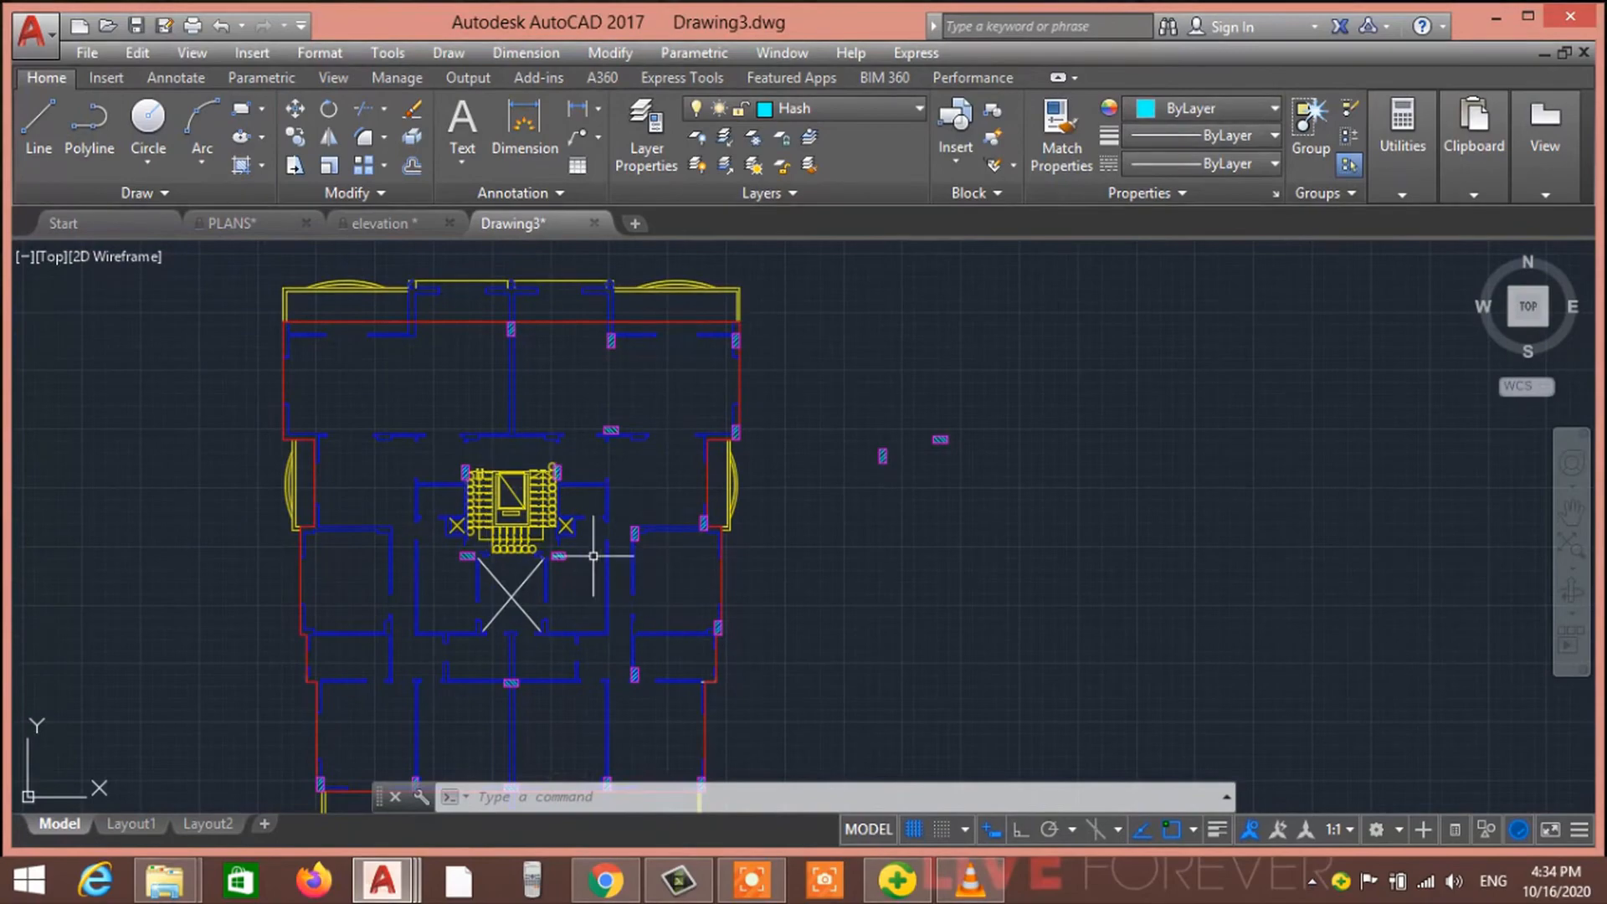
Check the distance from the centre of the column below the stairs' right side to the column at the right-hand room's inner upper corner
scroll(593, 556, "up", 5)
type("di")
key("Return")
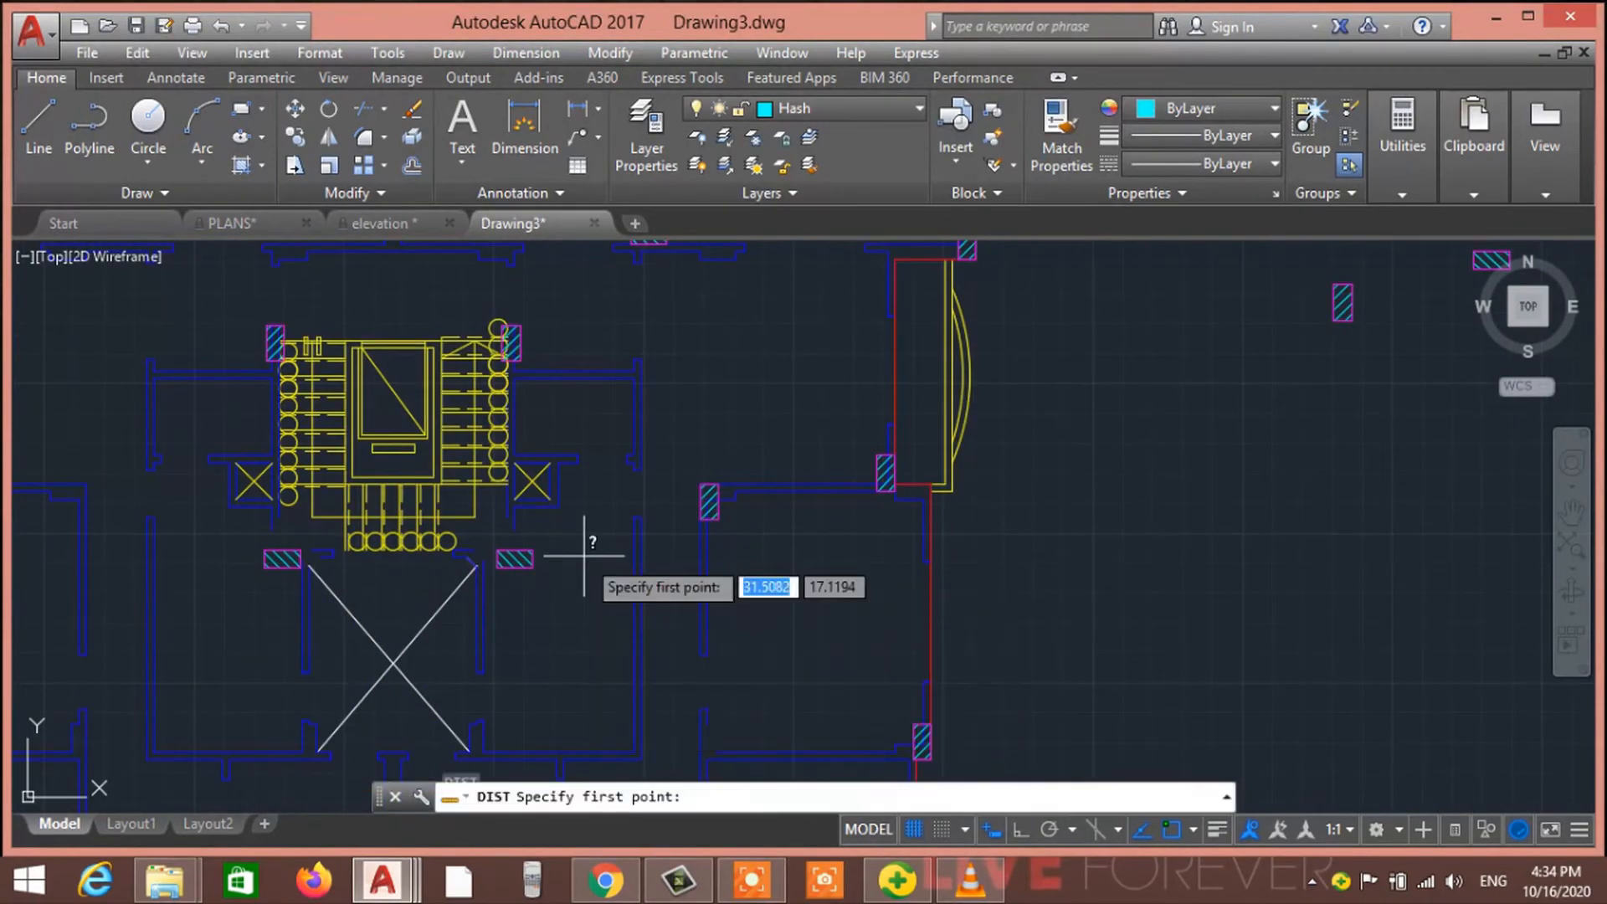
scroll(516, 589, "up", 4)
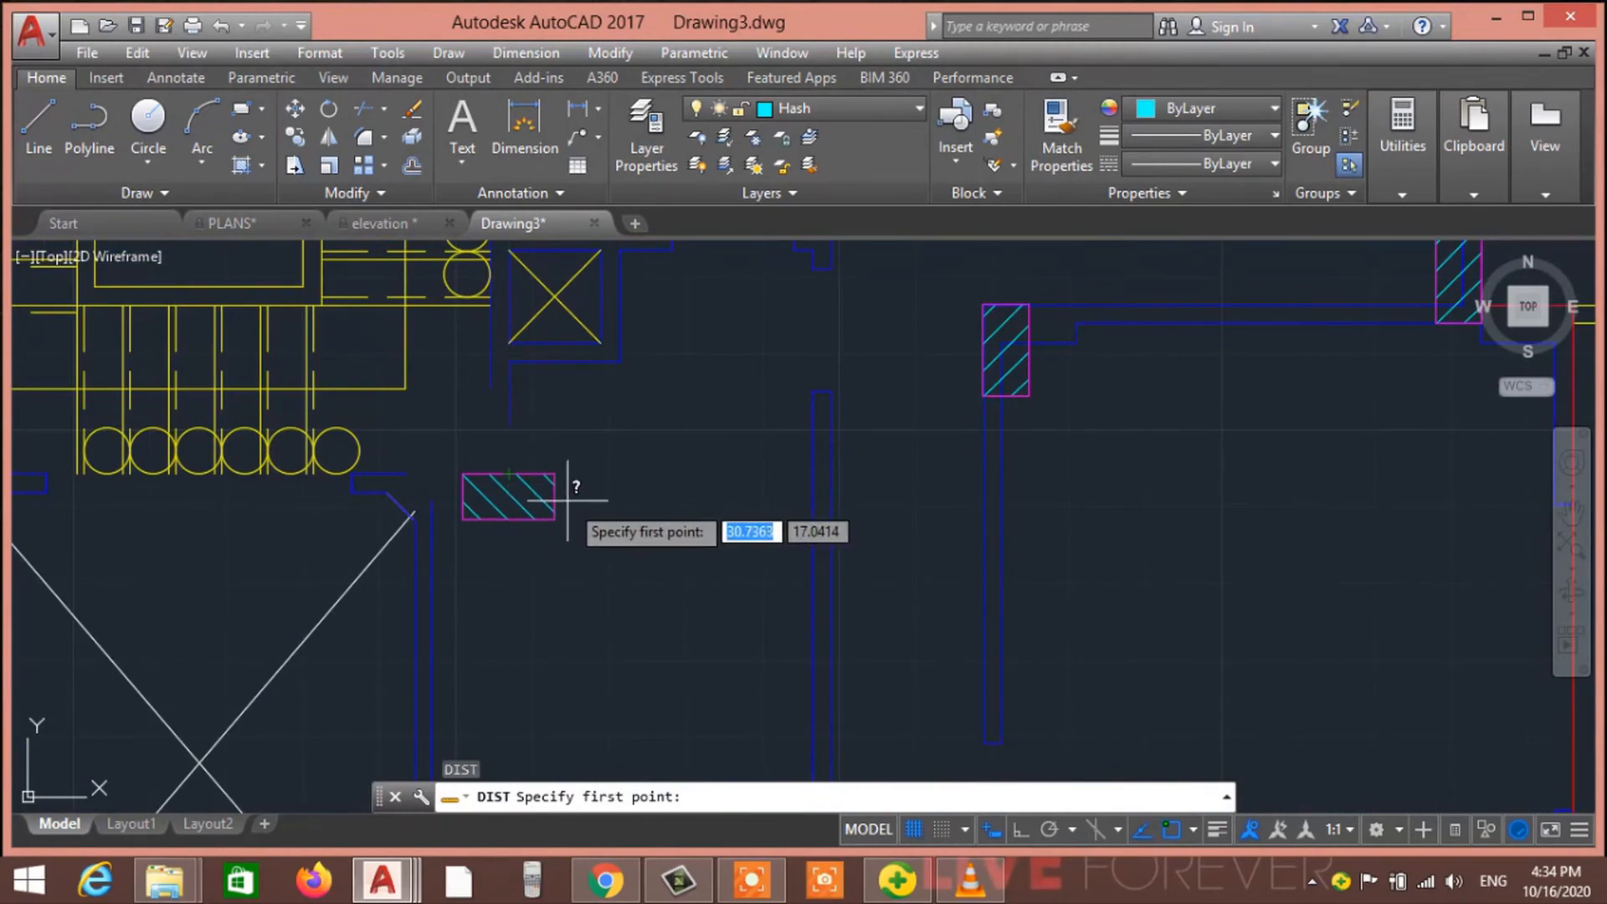
left_click(508, 494)
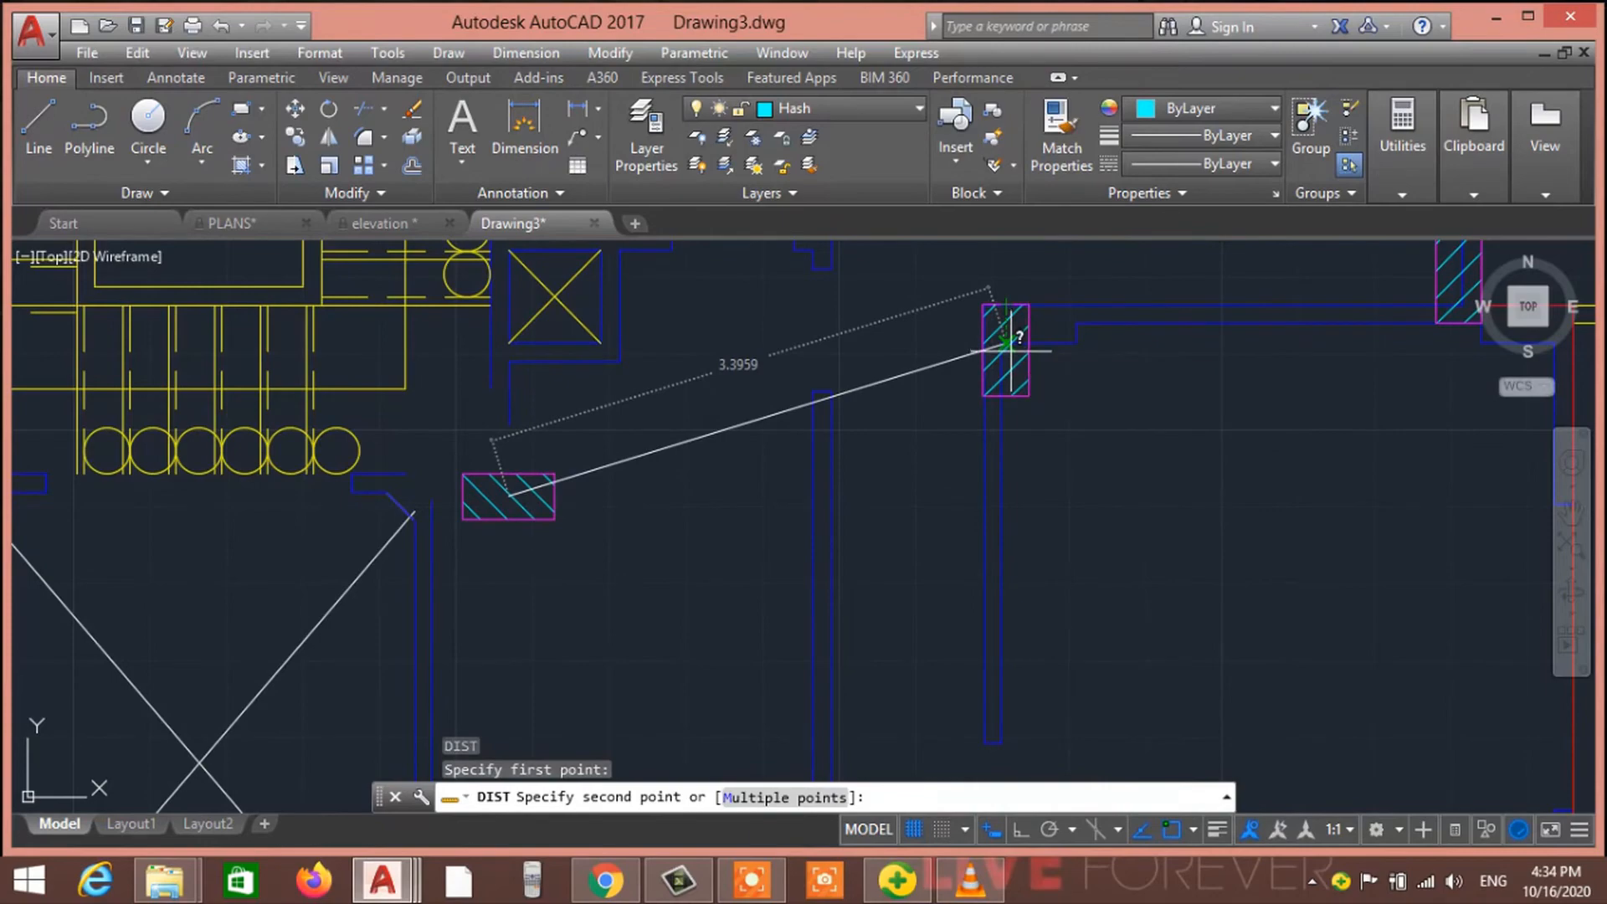
key("Escape")
scroll(883, 380, "down", 4)
key("Escape")
key("Escape")
scroll(829, 452, "down", 4)
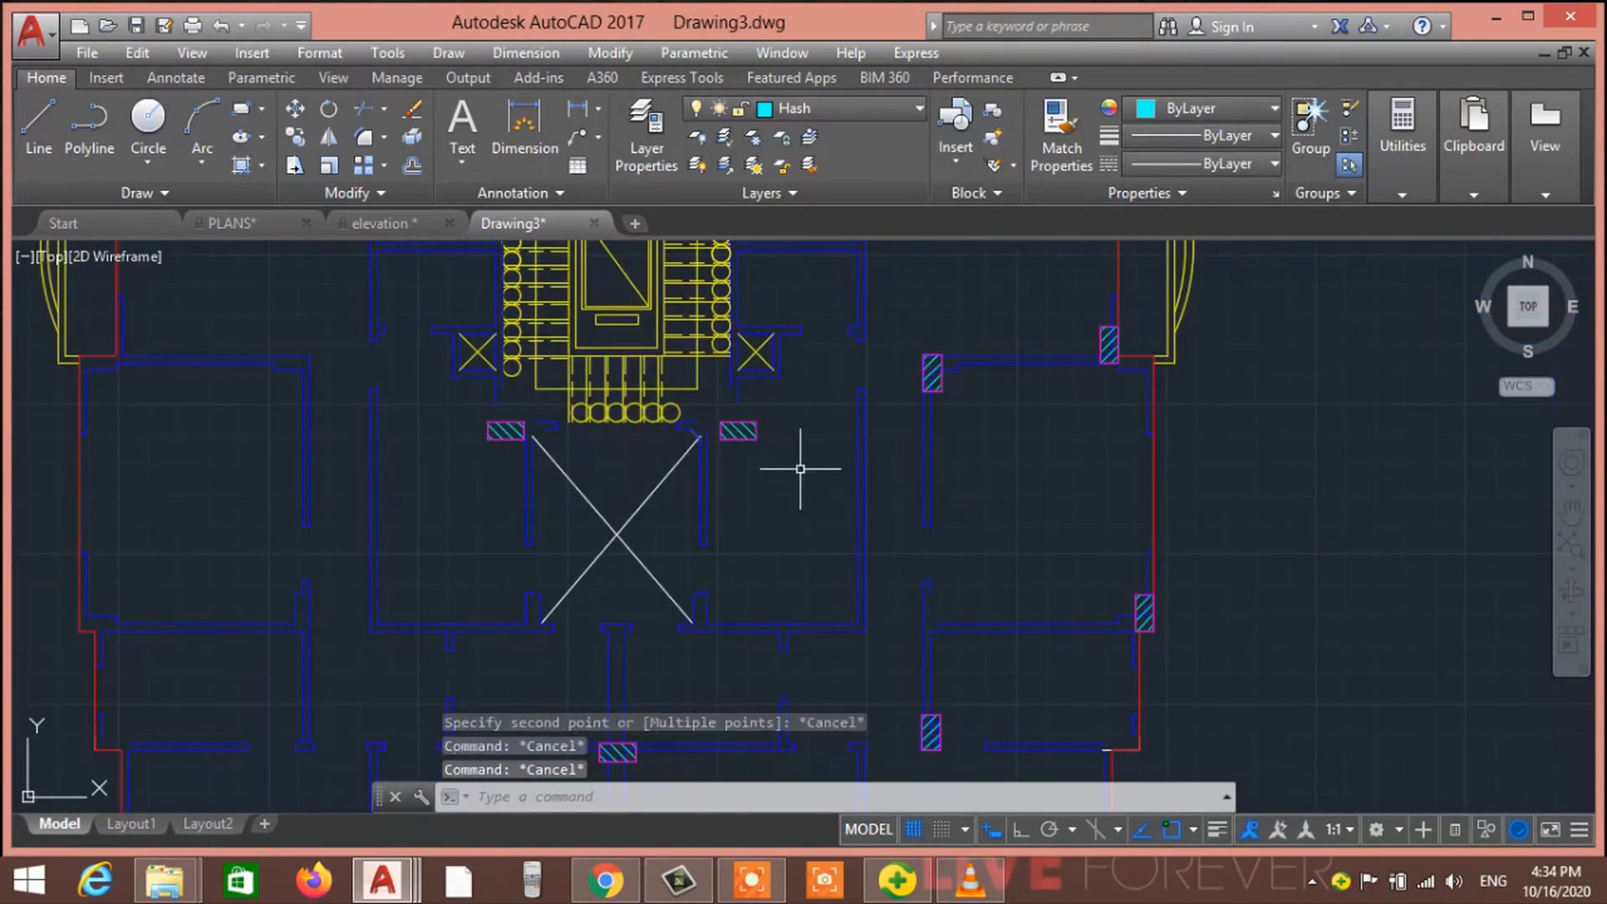
Try to mirror the eight columns on the plan's right half about the central wall's midline, keeping the source columns
scroll(753, 449, "up", 6)
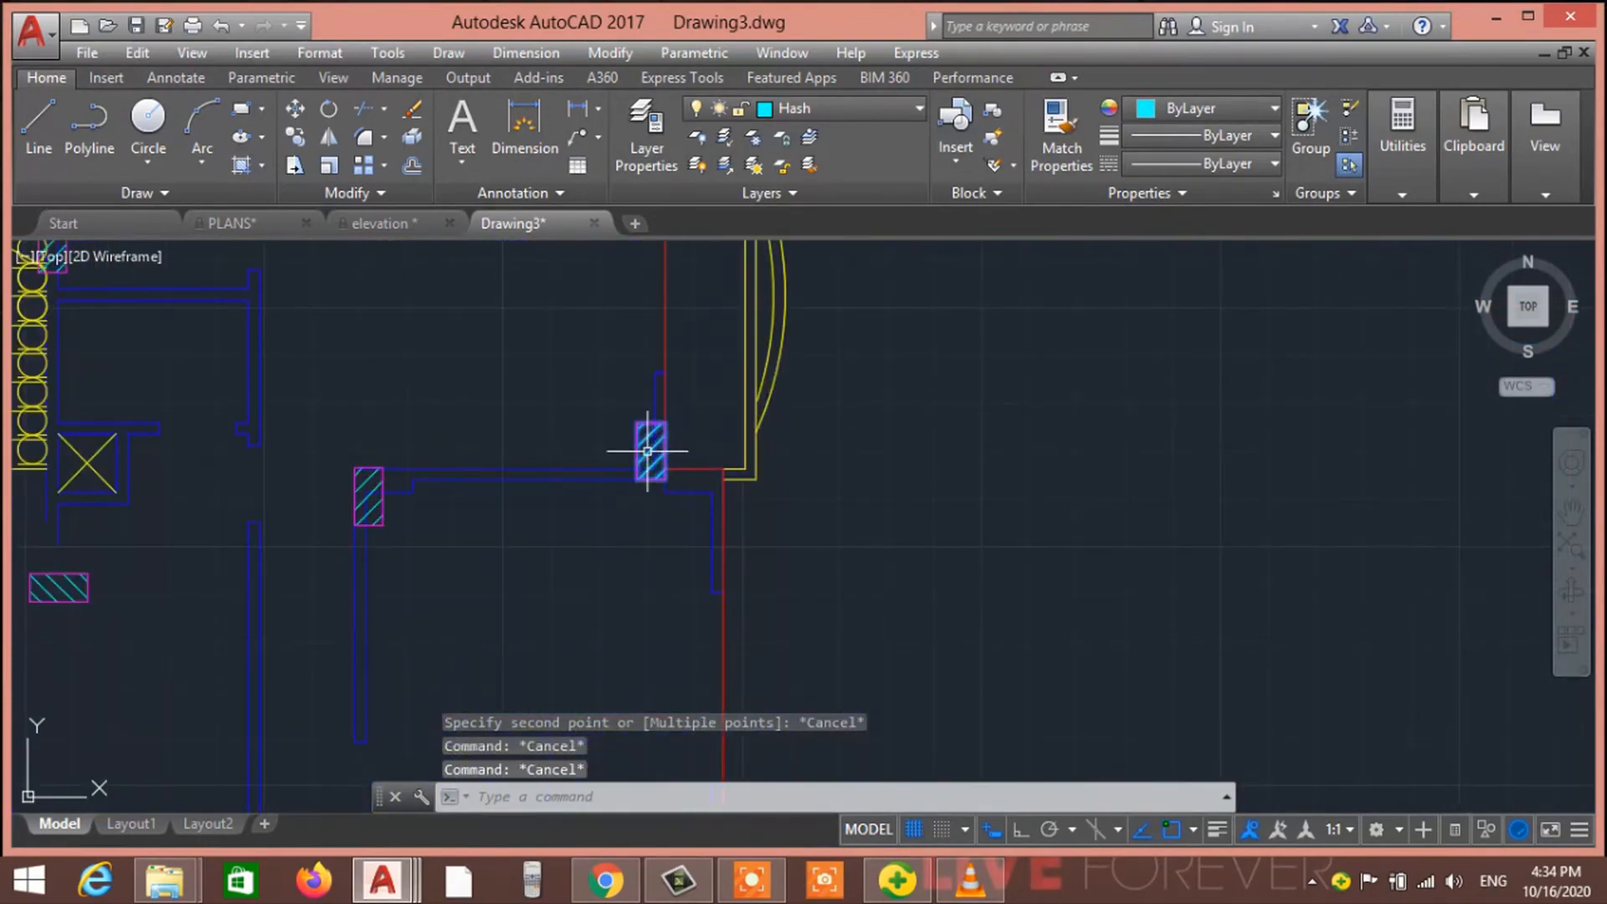
scroll(647, 450, "down", 5)
scroll(531, 441, "up", 5)
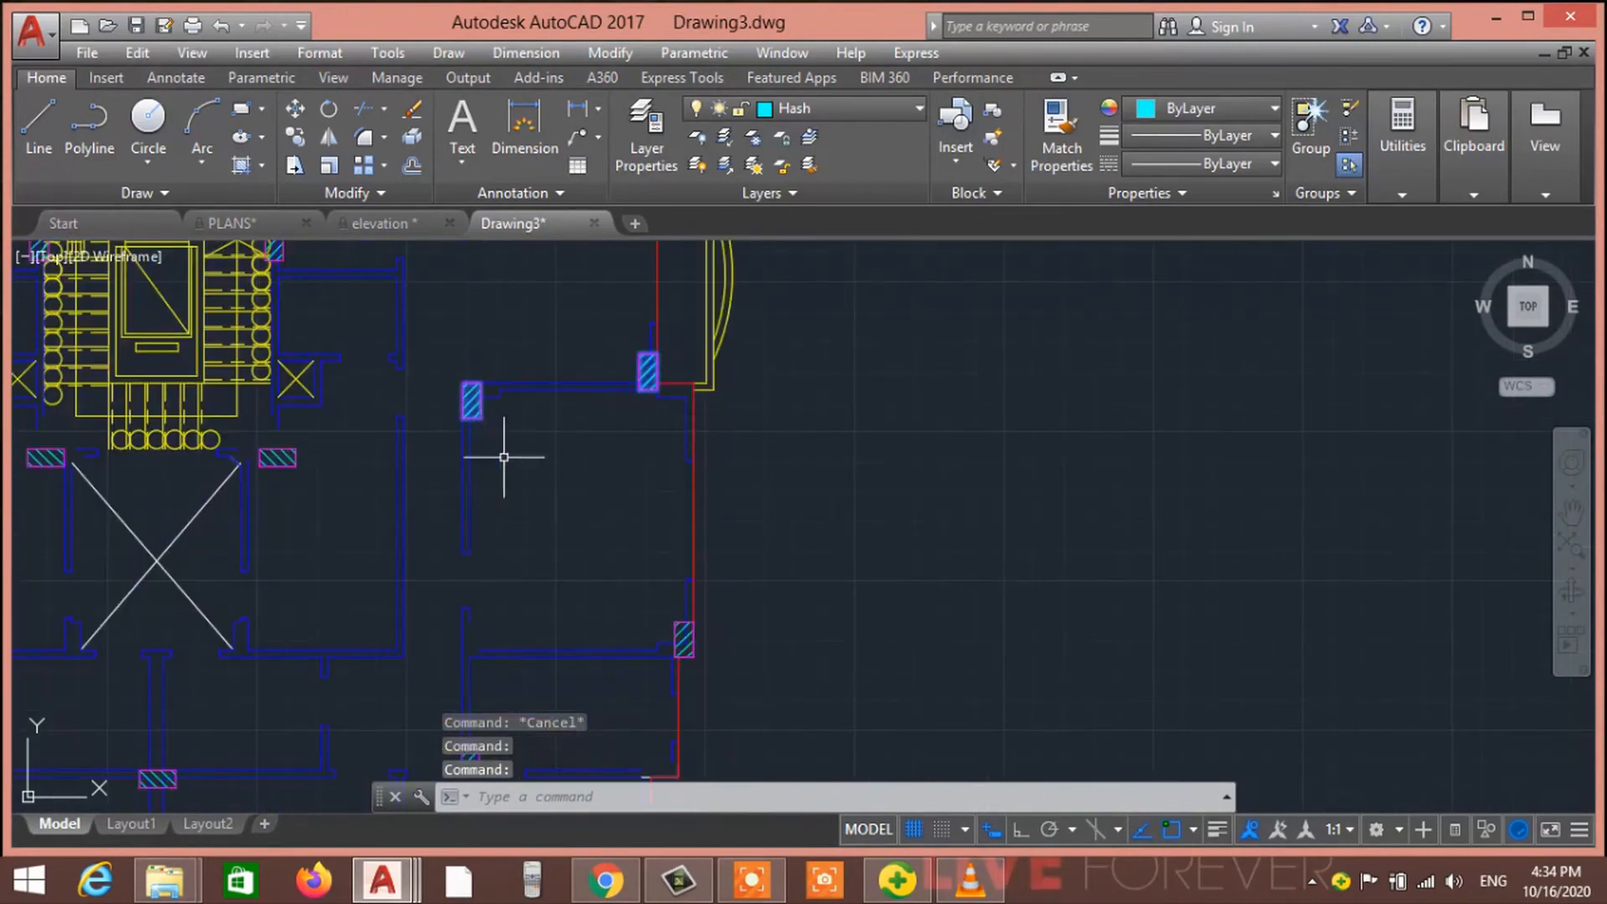
scroll(504, 457, "down", 6)
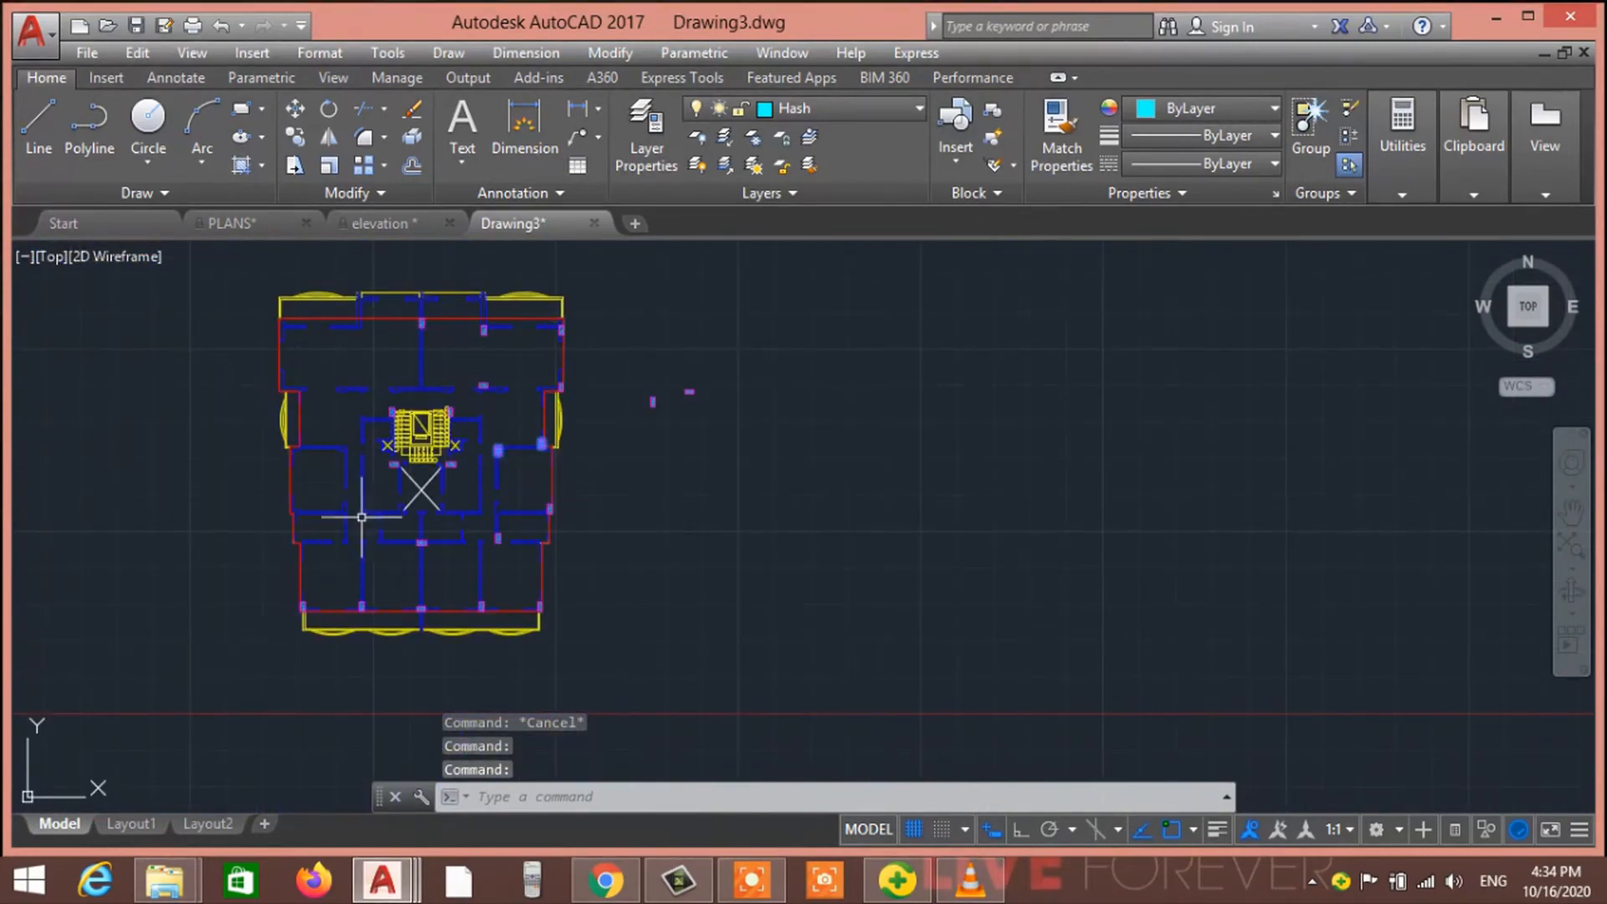
scroll(492, 396, "up", 2)
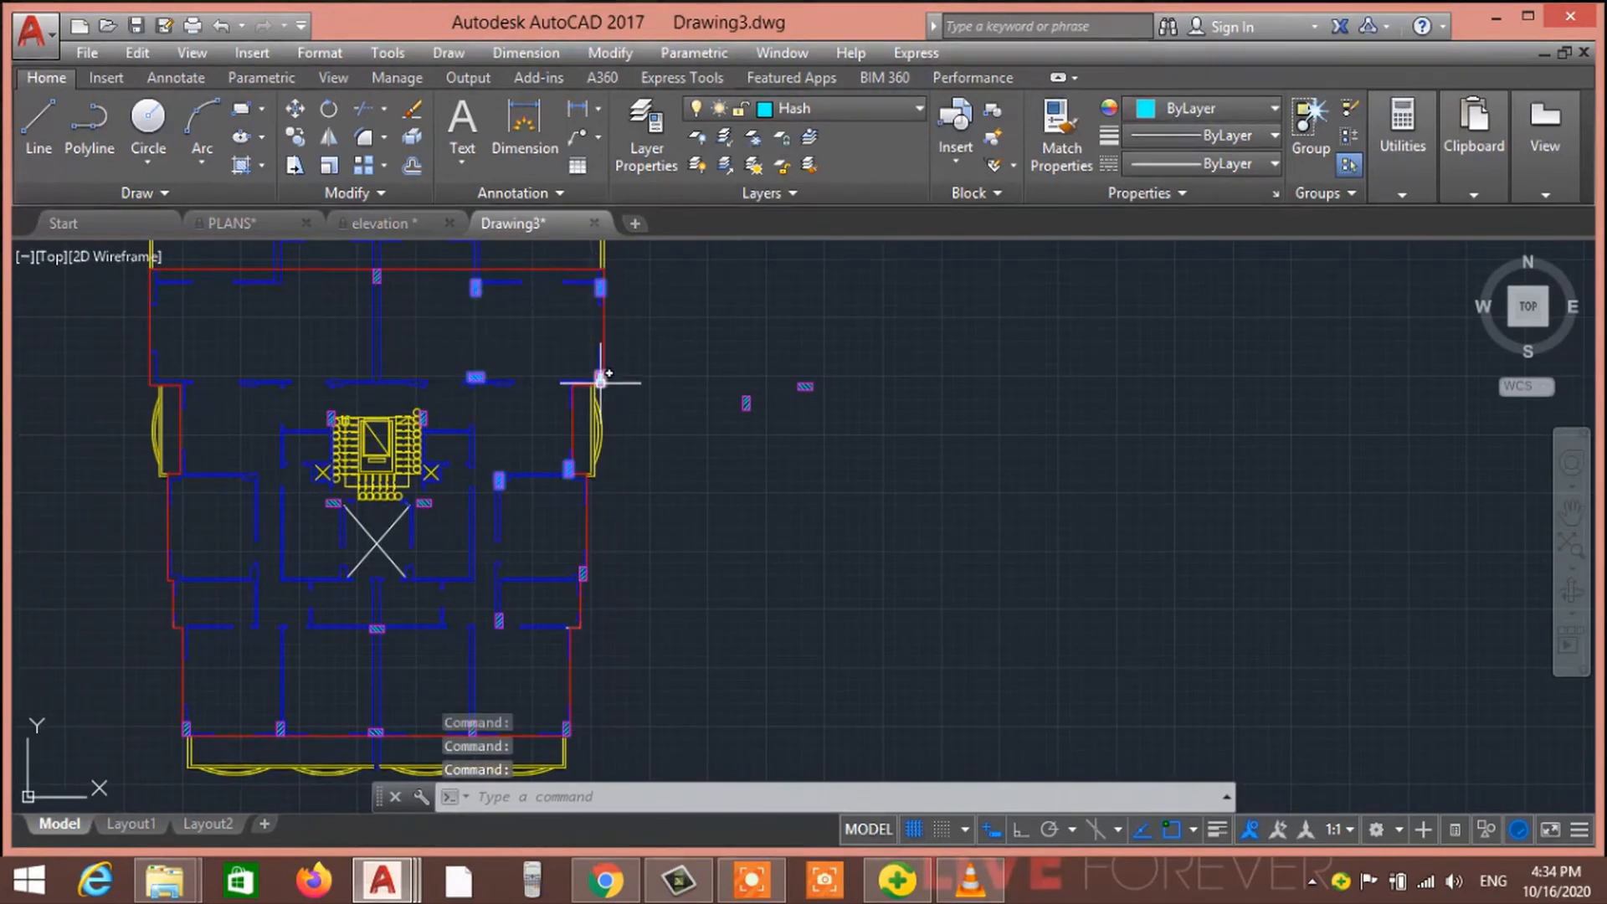
left_click(583, 573)
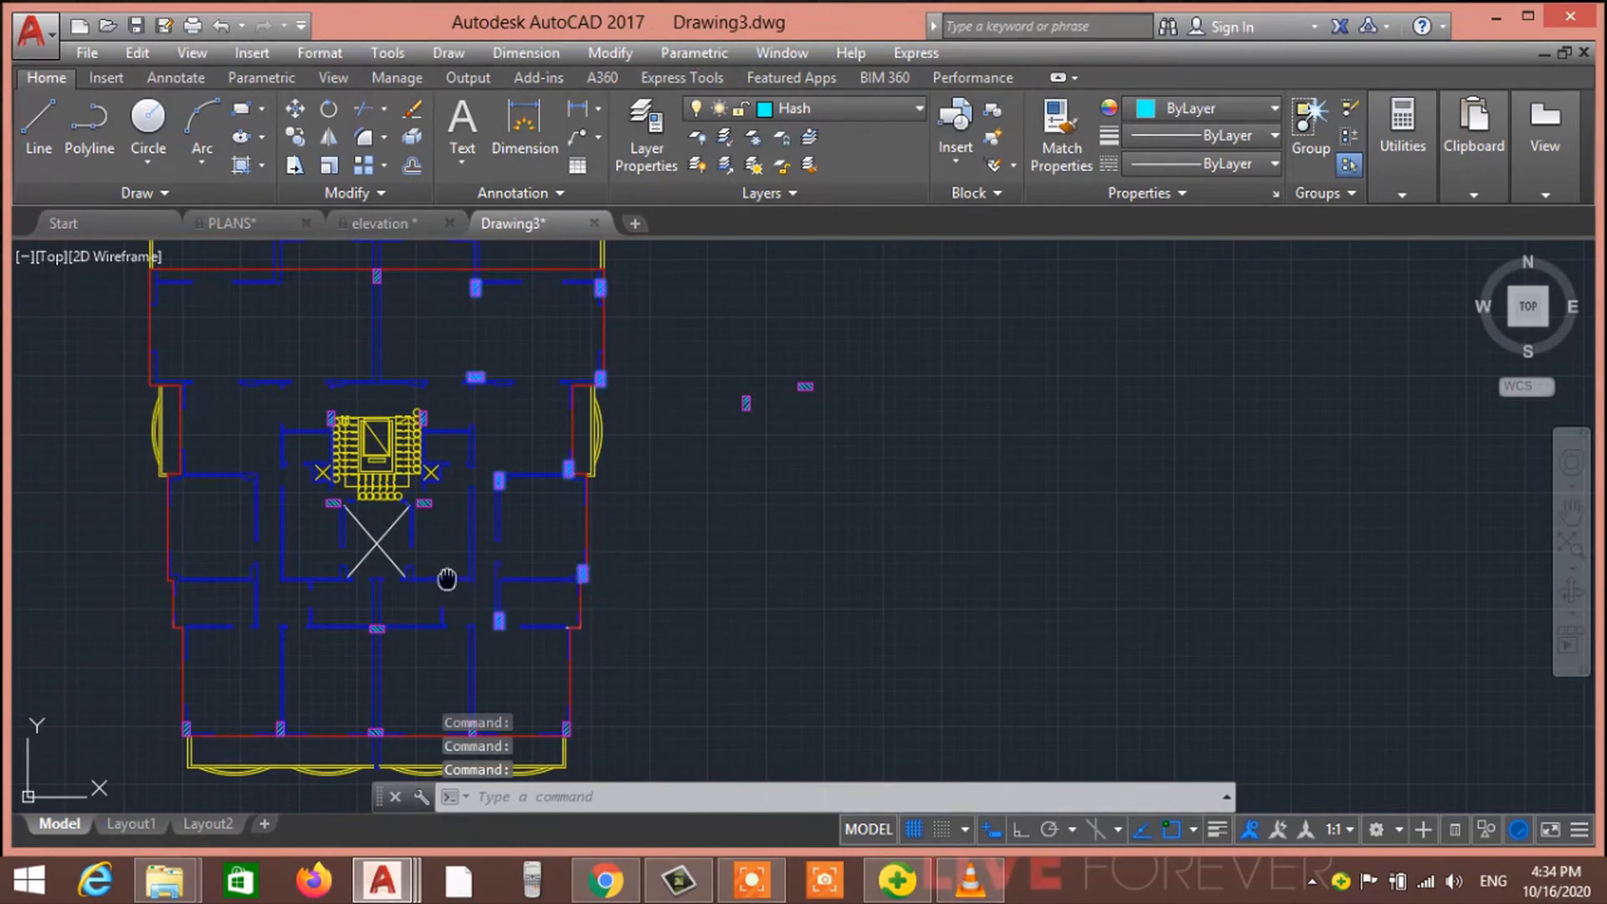
middle_click_drag(447, 579, 451, 430)
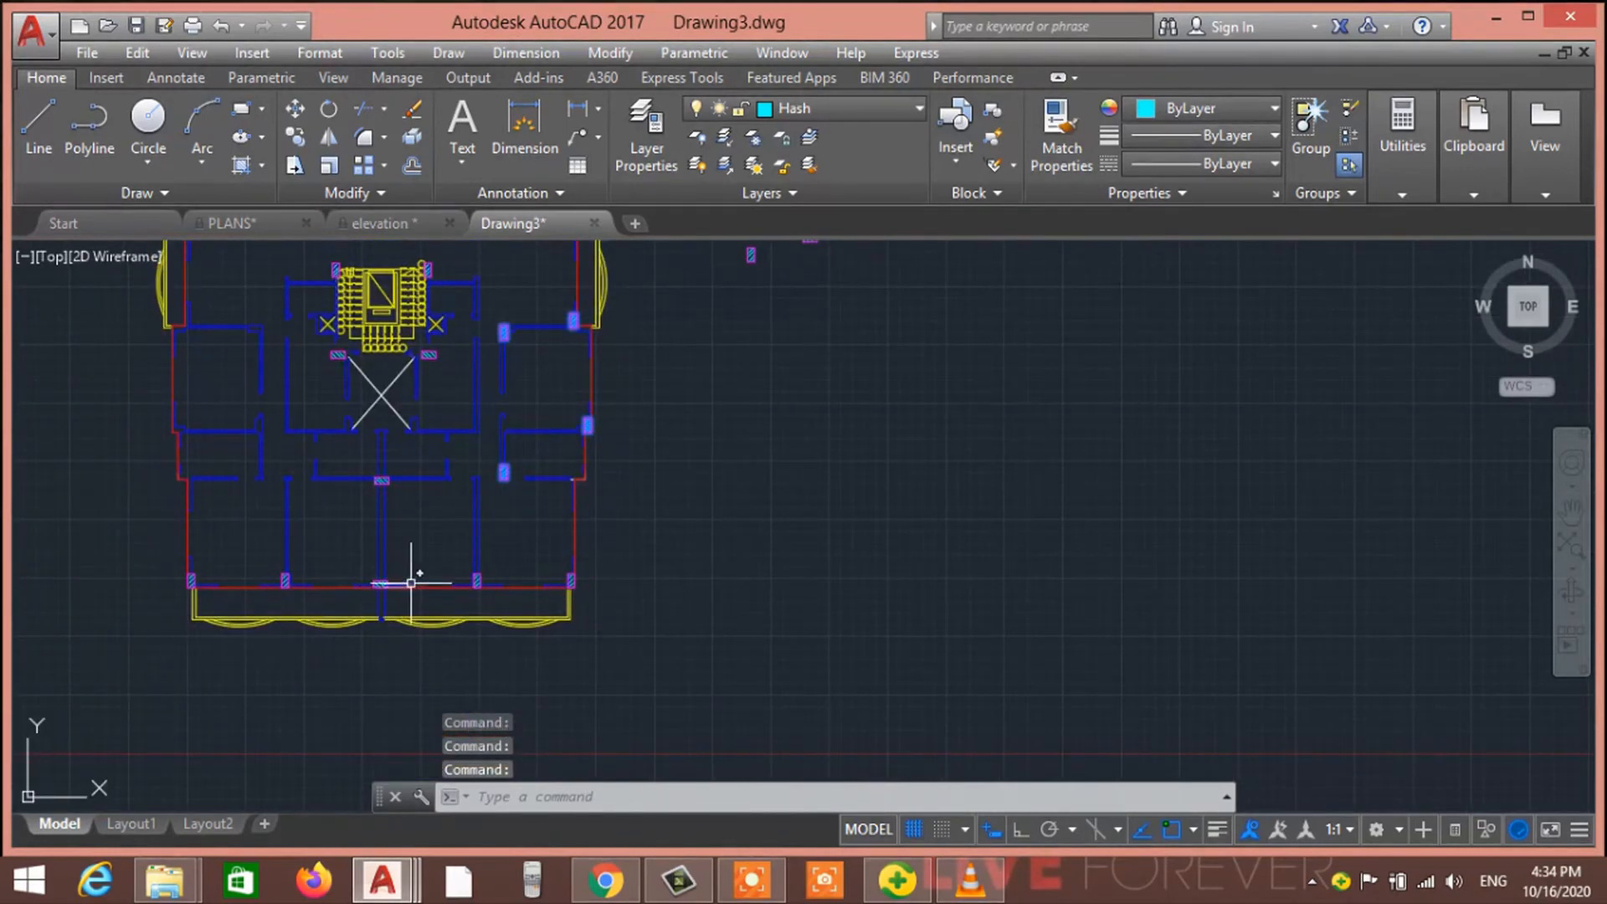
middle_click_drag(514, 564, 559, 693)
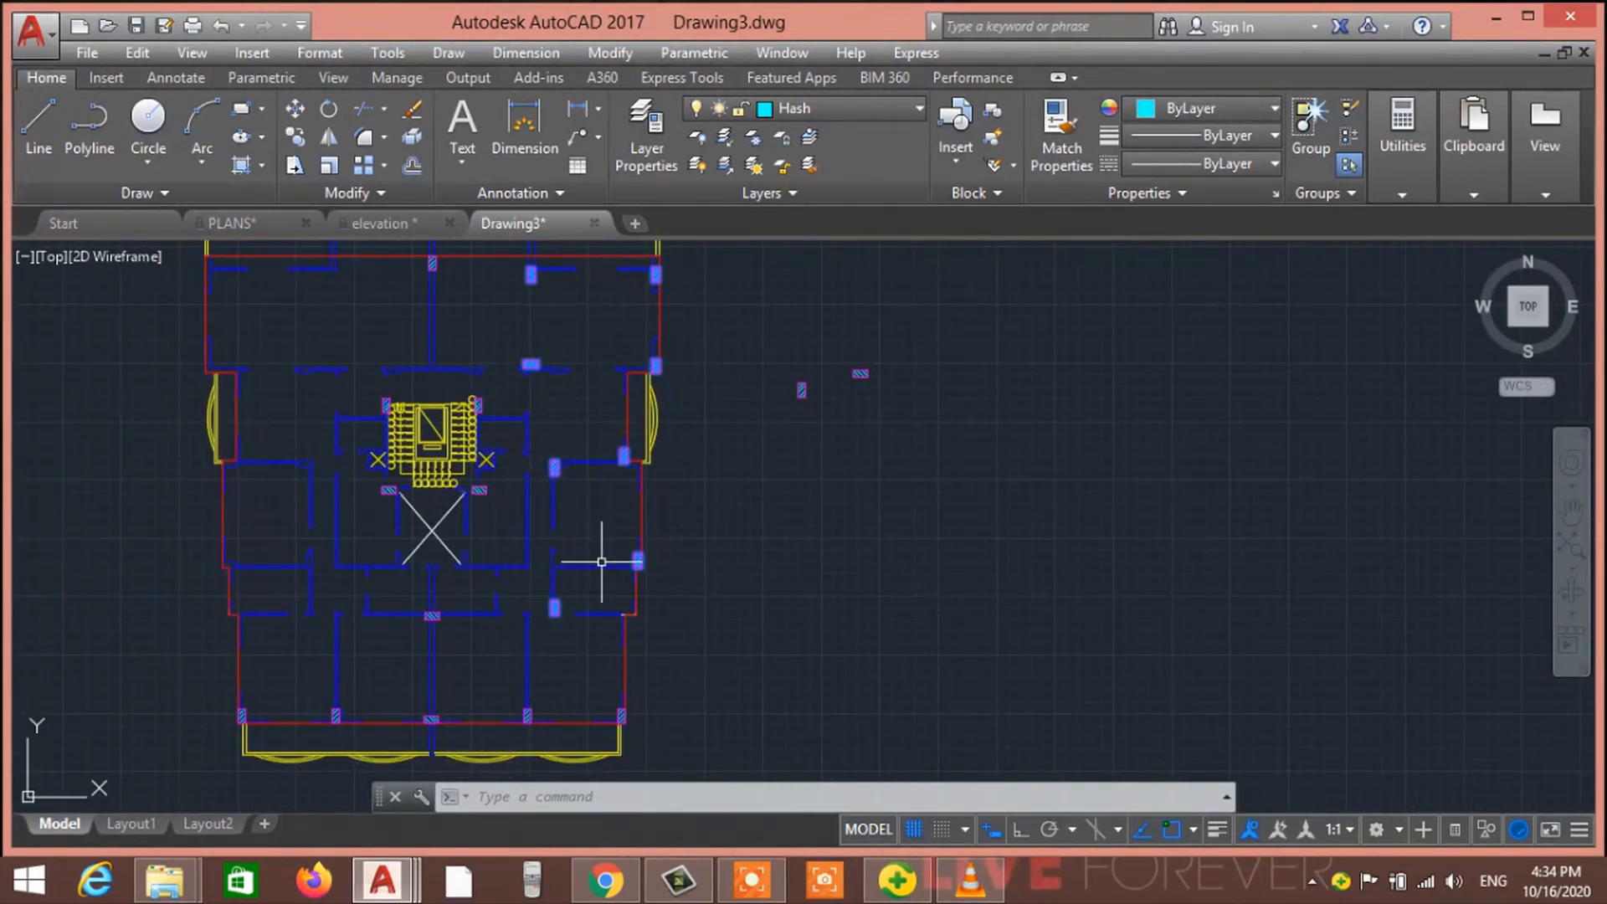
type("mi")
key("Return")
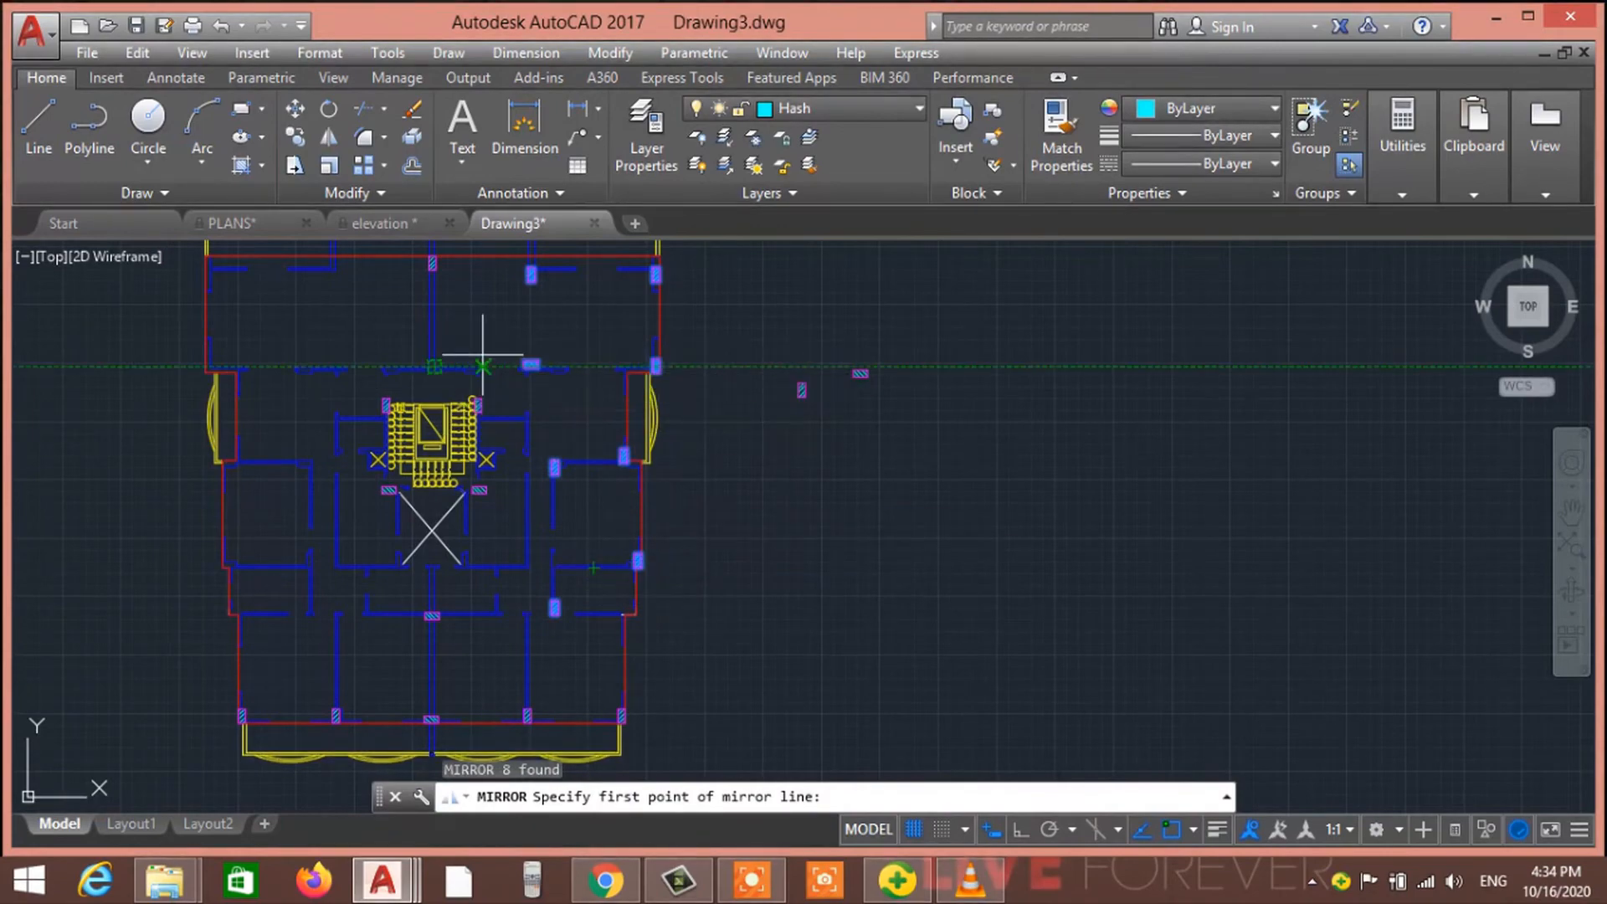
scroll(494, 376, "up", 5)
middle_click_drag(449, 362, 494, 466)
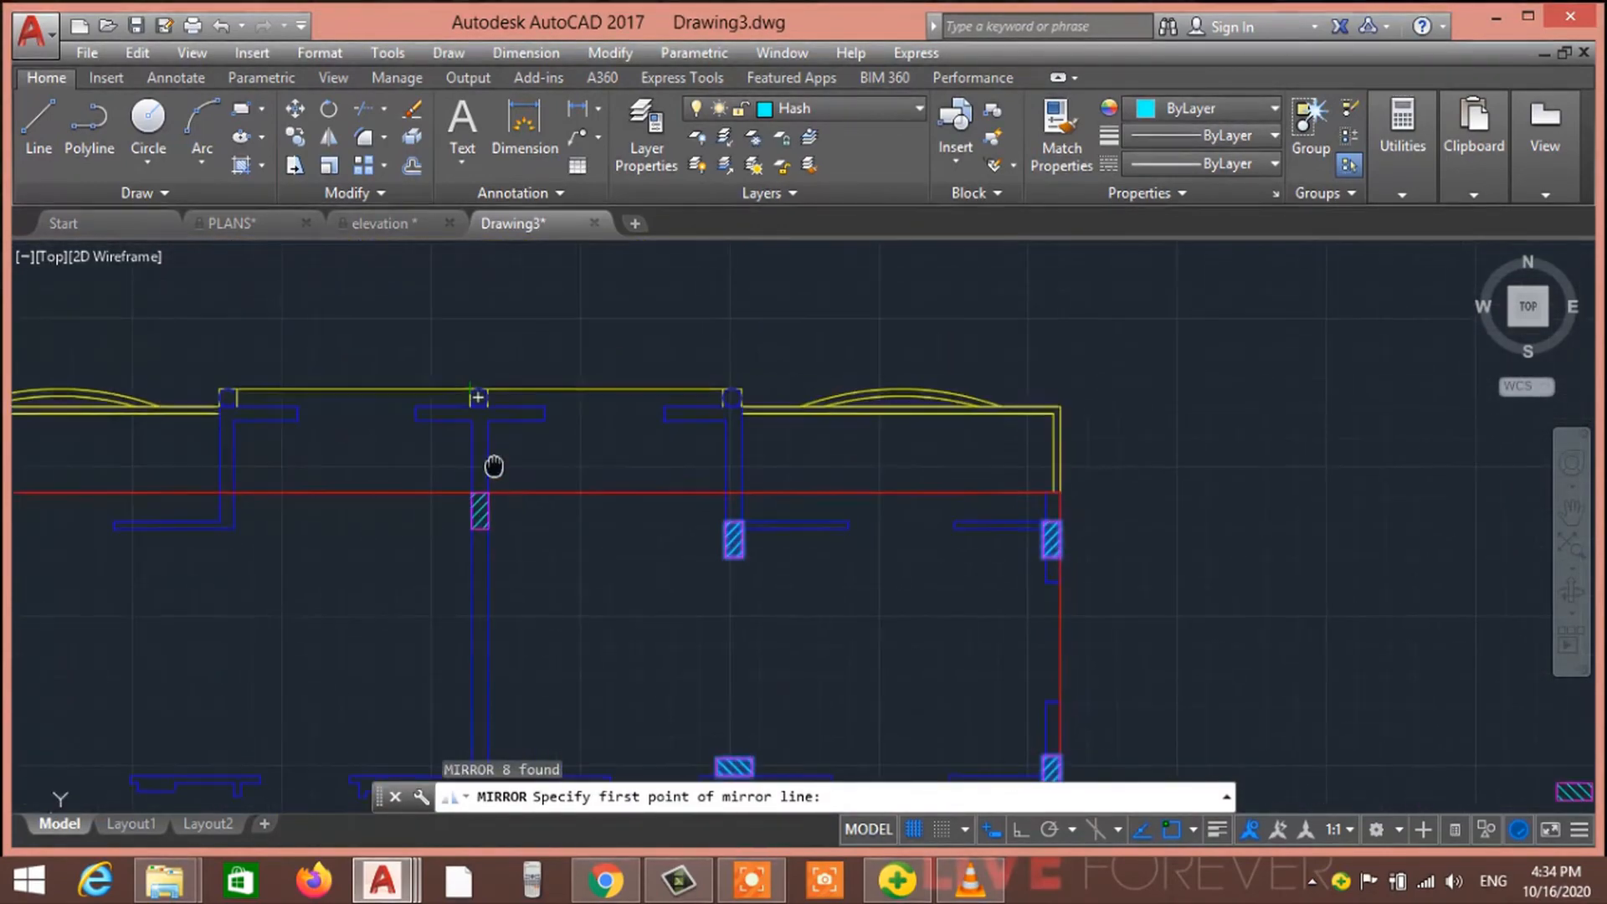
scroll(468, 452, "up", 6)
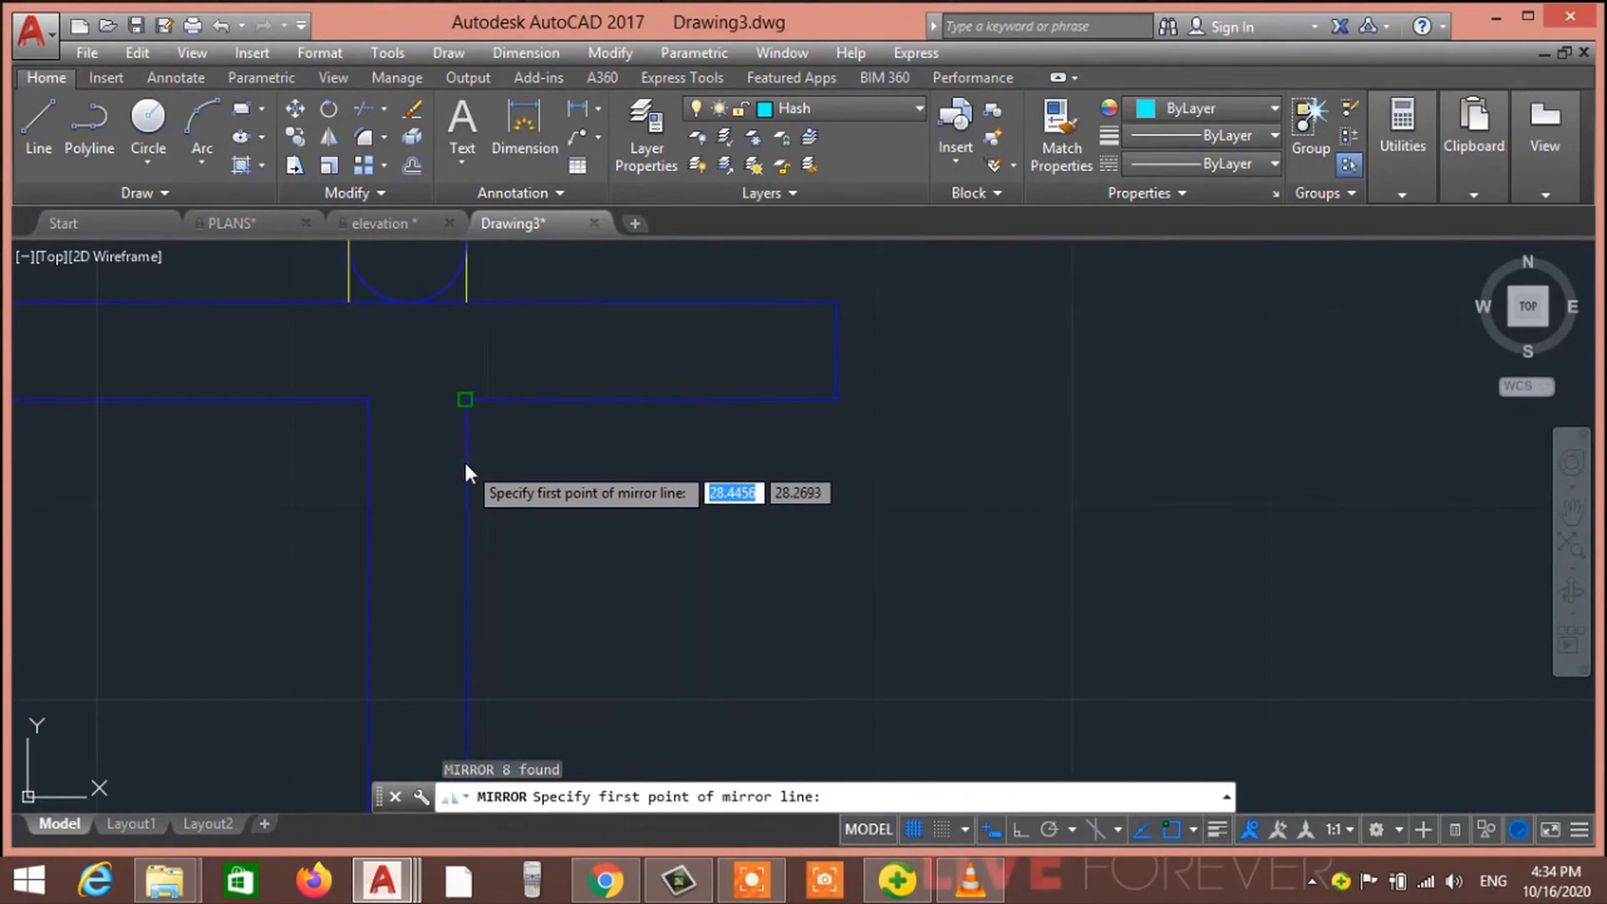
right_click(467, 474, "shift")
left_click(527, 327)
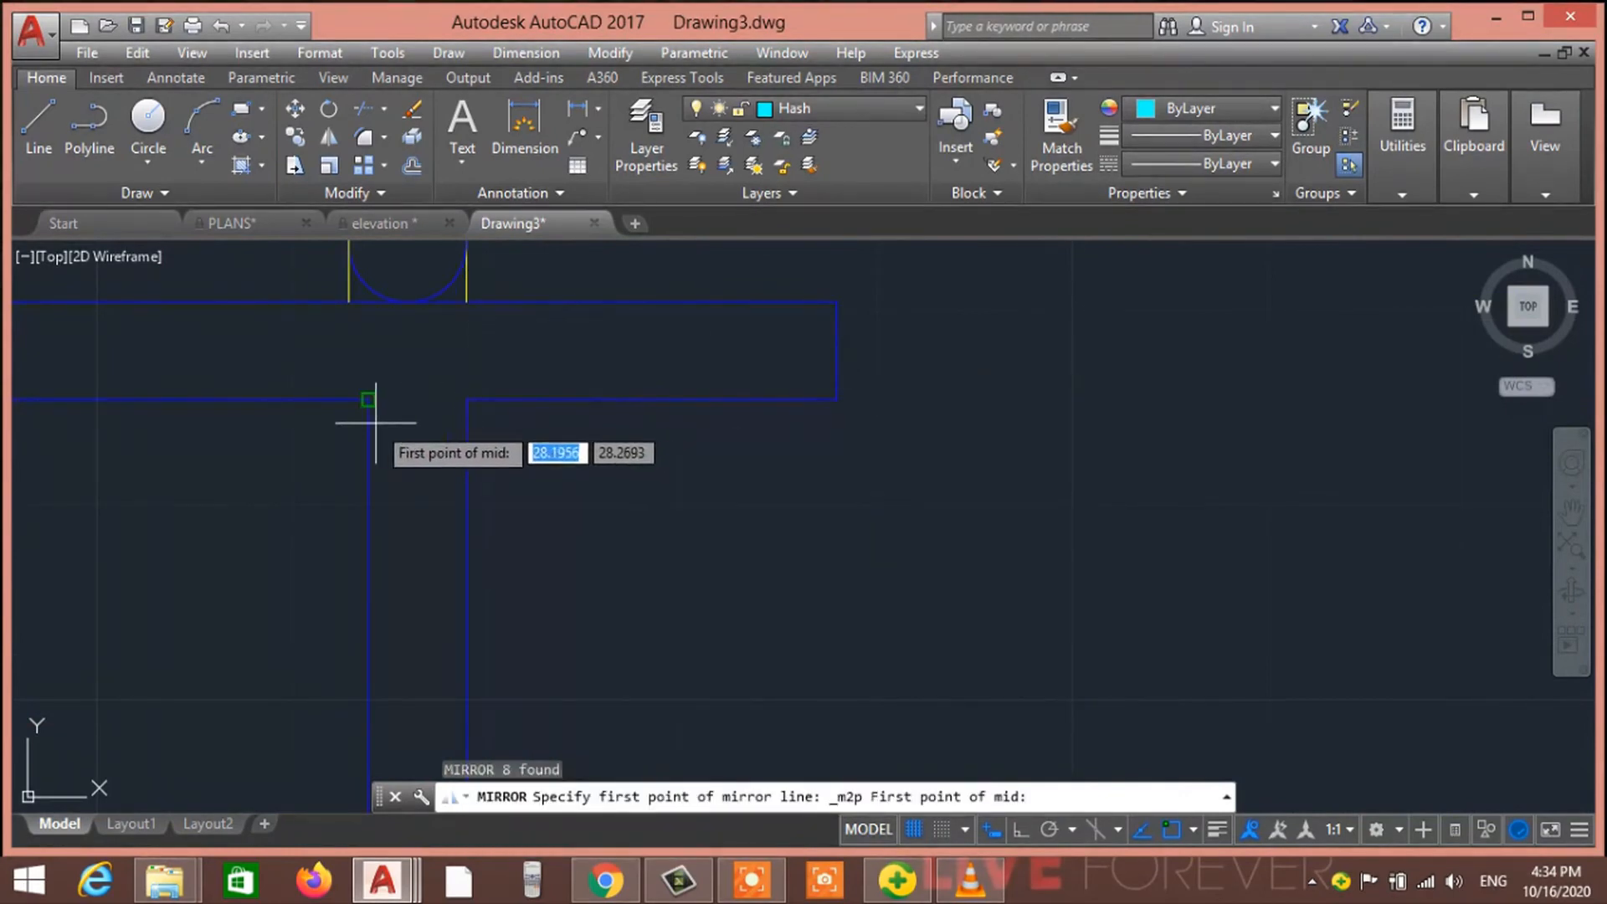
left_click(368, 394)
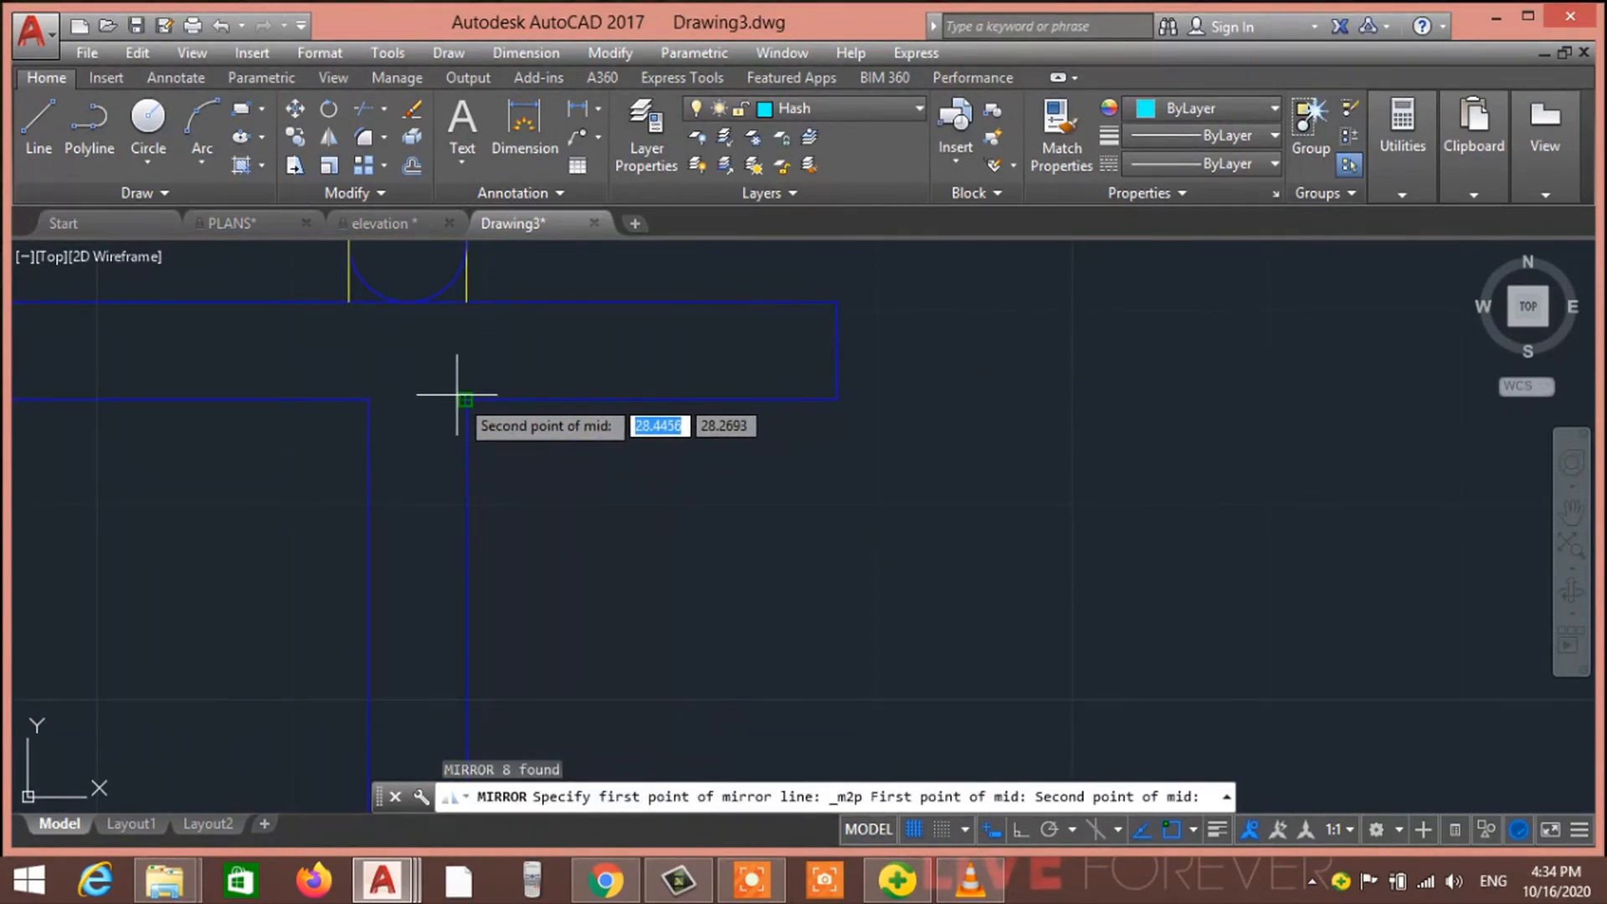
left_click(457, 394)
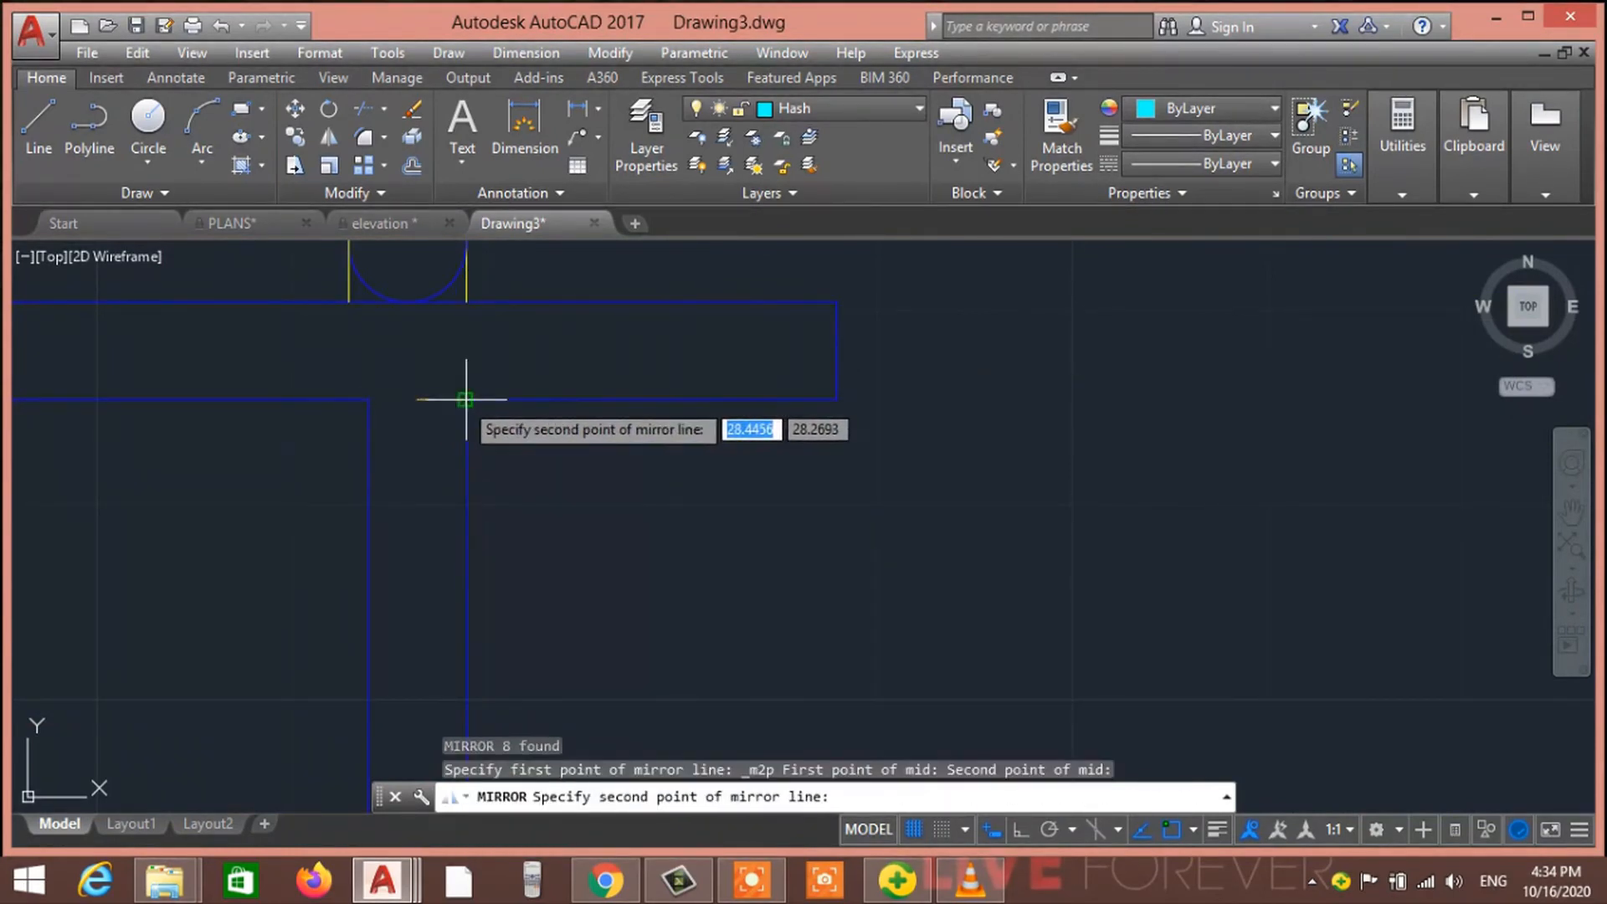
left_click(1017, 831)
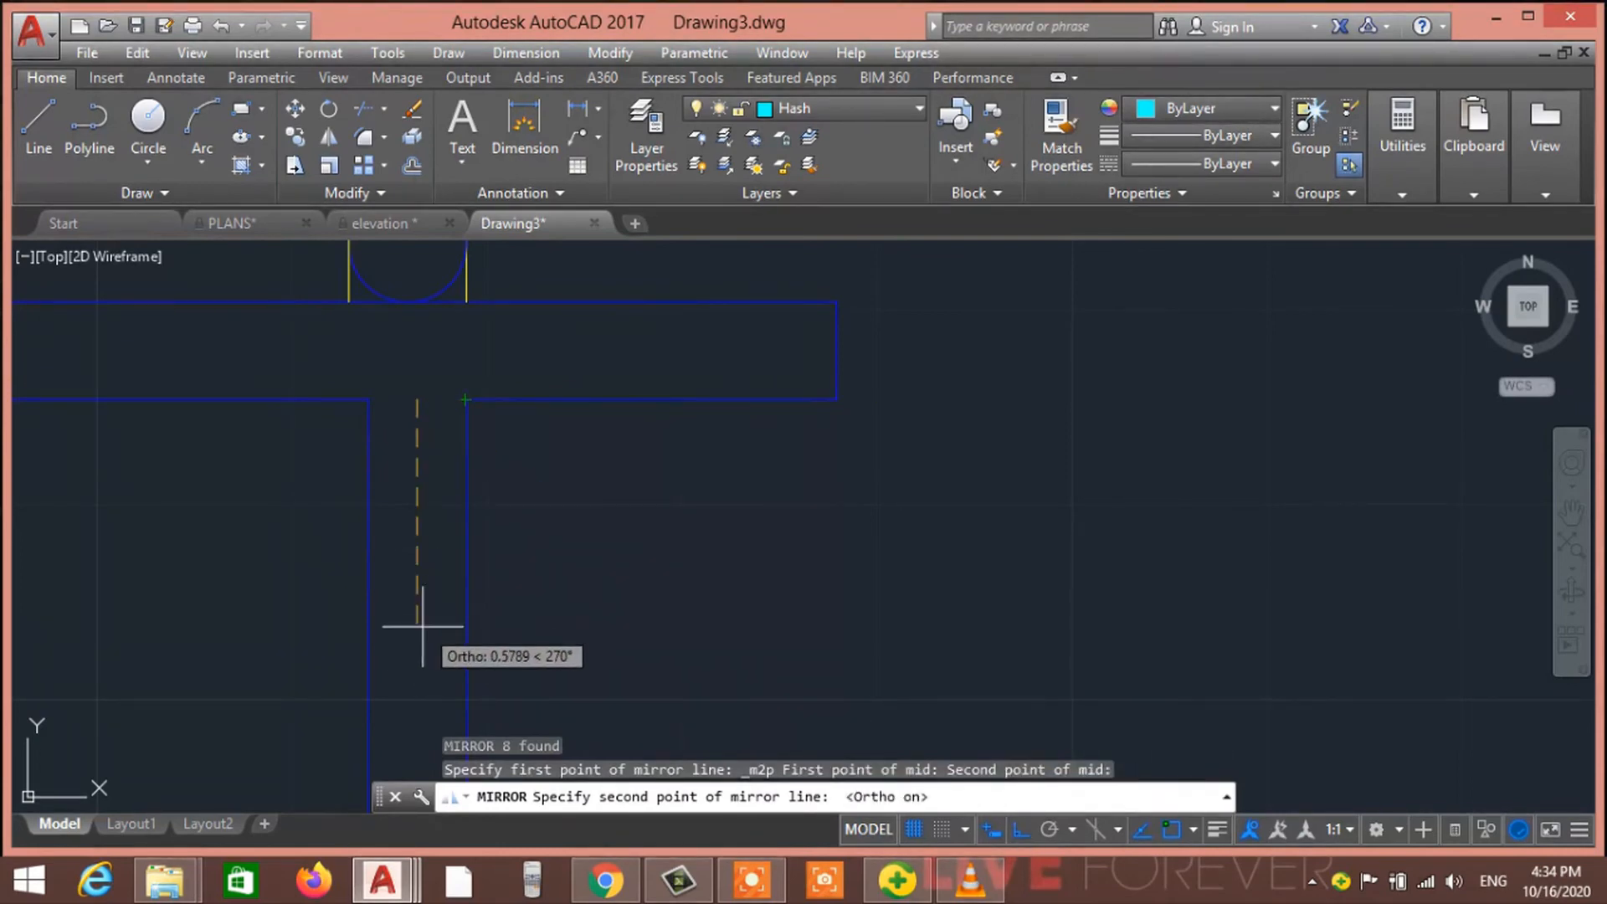
scroll(415, 631, "down", 3)
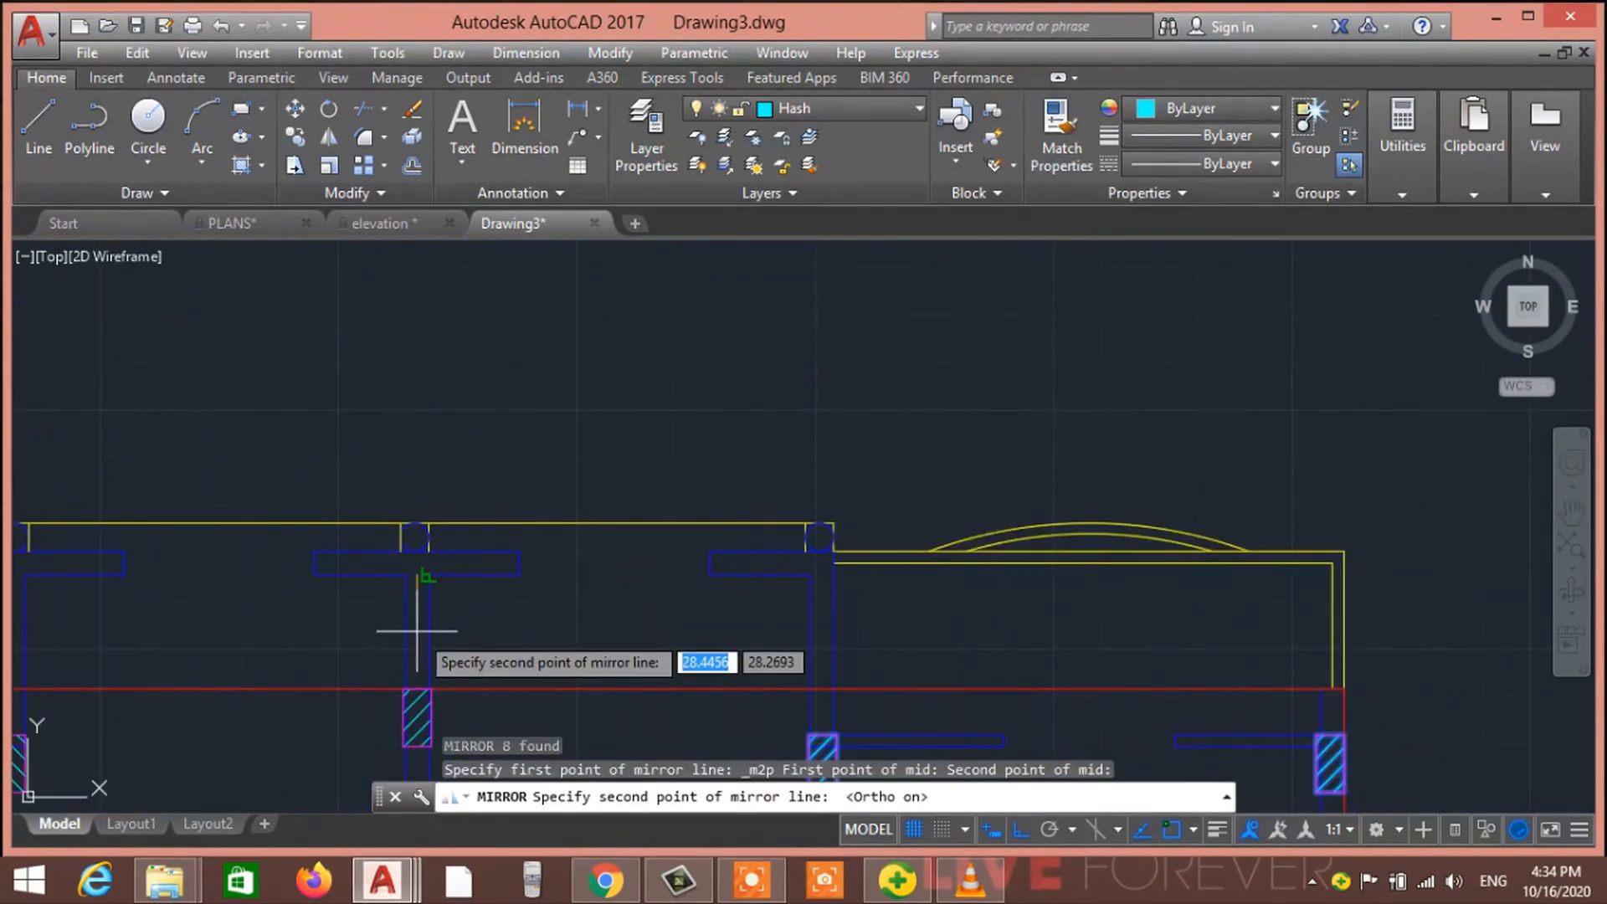
left_click(417, 631)
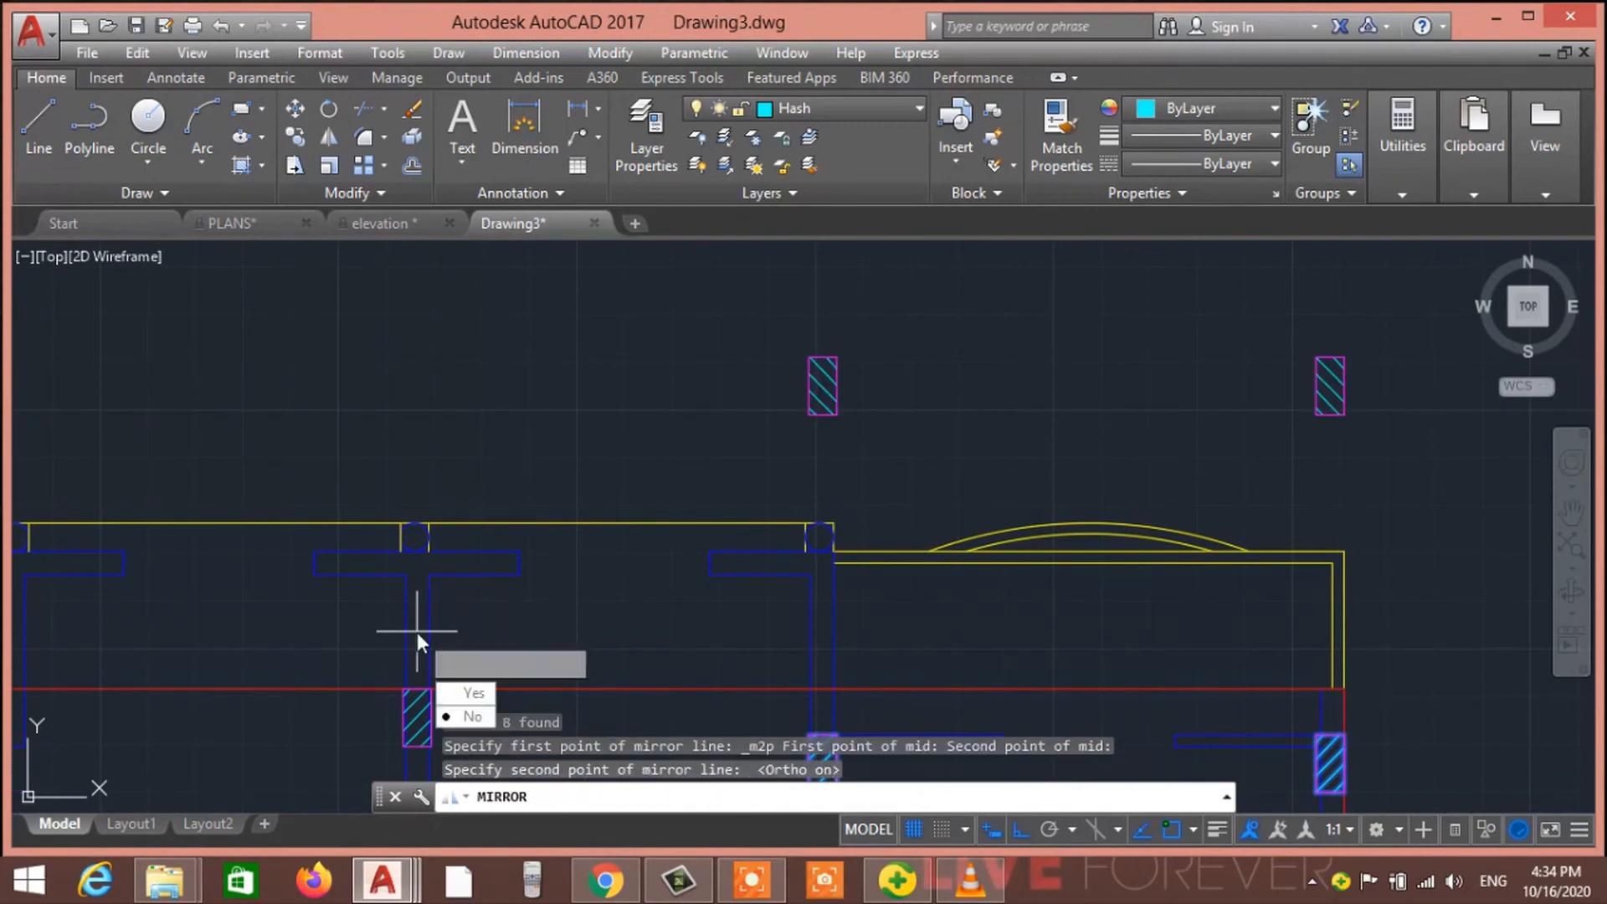
left_click(465, 713)
scroll(519, 512, "down", 5)
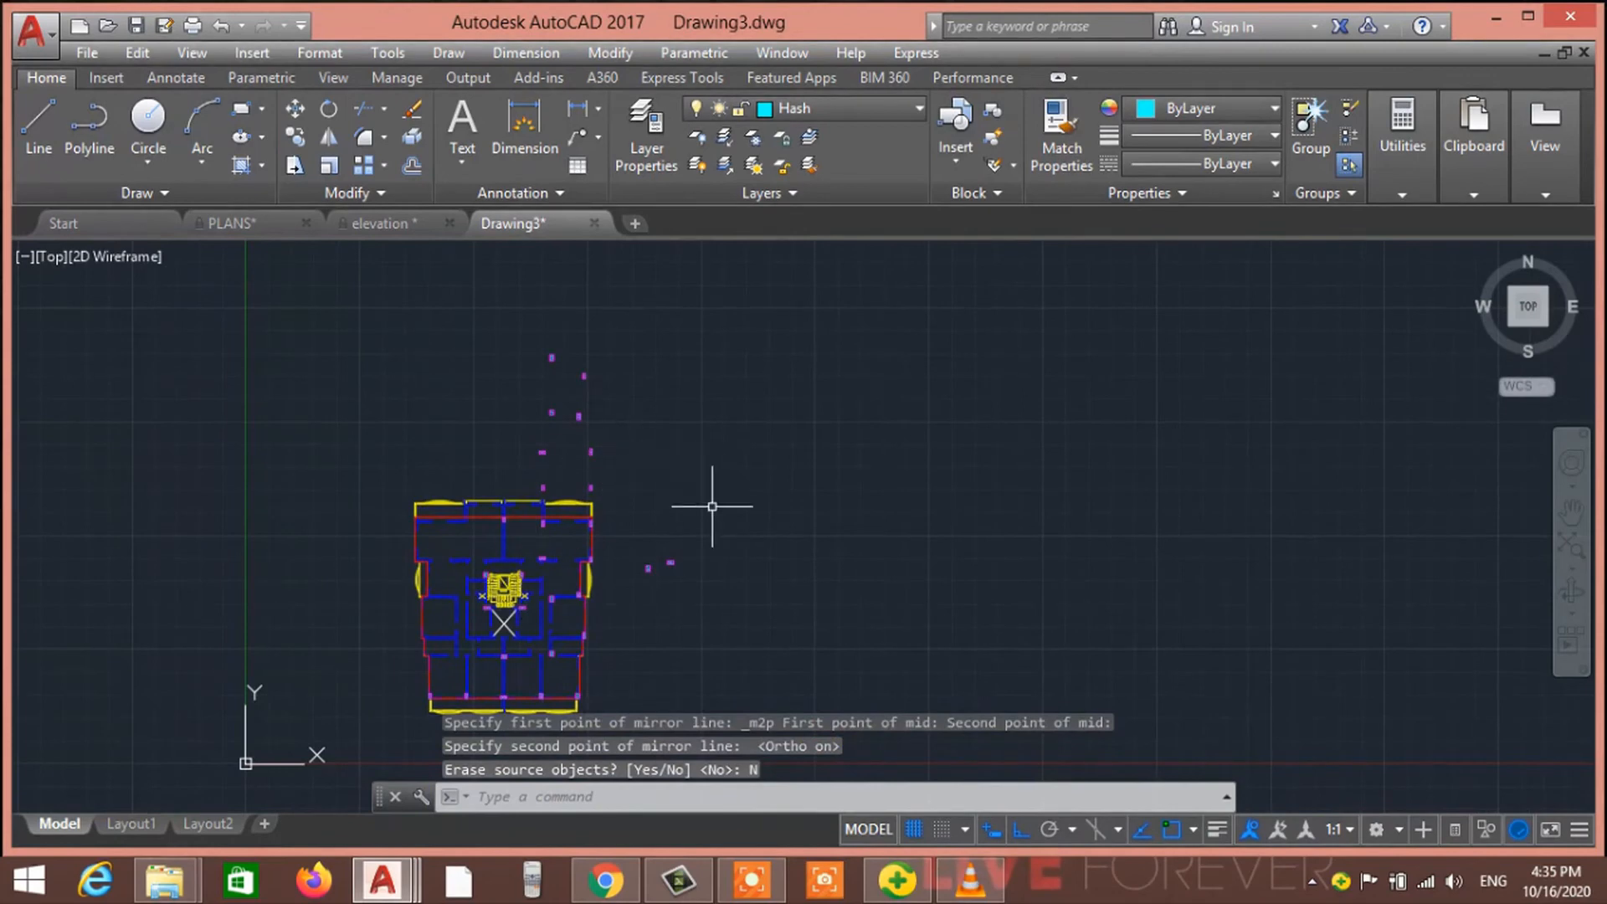
Undo the last mirror of the eight columns
scroll(536, 520, "up", 5)
key("ctrl+z")
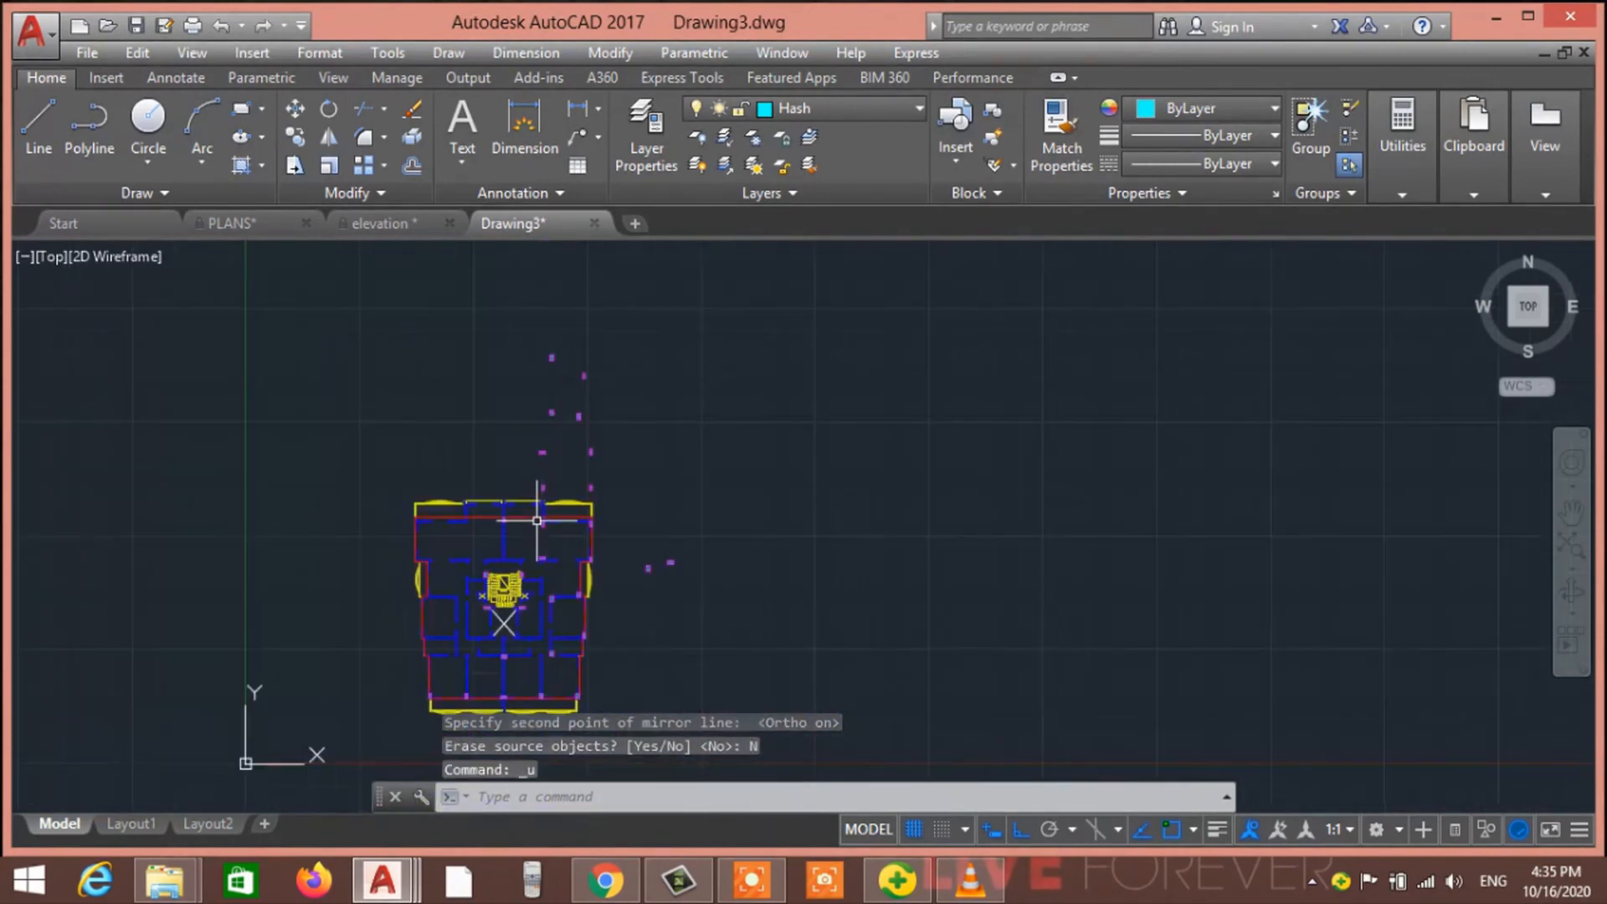
key("ctrl+z")
key("ctrl+z")
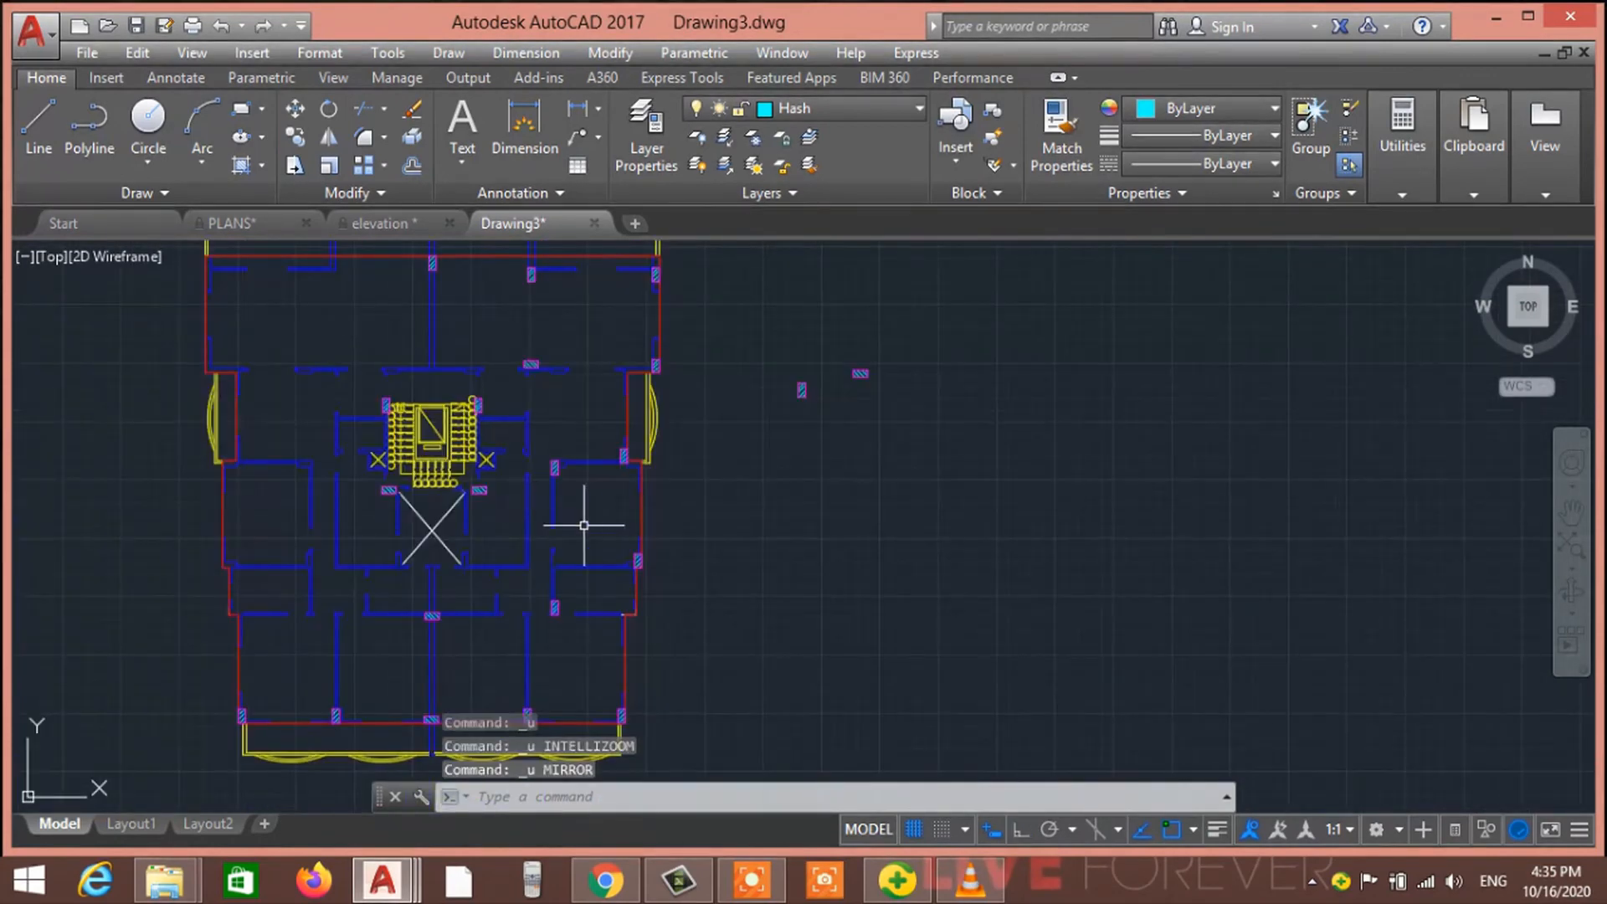
Rotate the vertical column at the inner wall corner near the upper right balcony 90° about its lower edge midpoint, making it horizontal
scroll(585, 703, "down", 3)
scroll(574, 563, "up", 5)
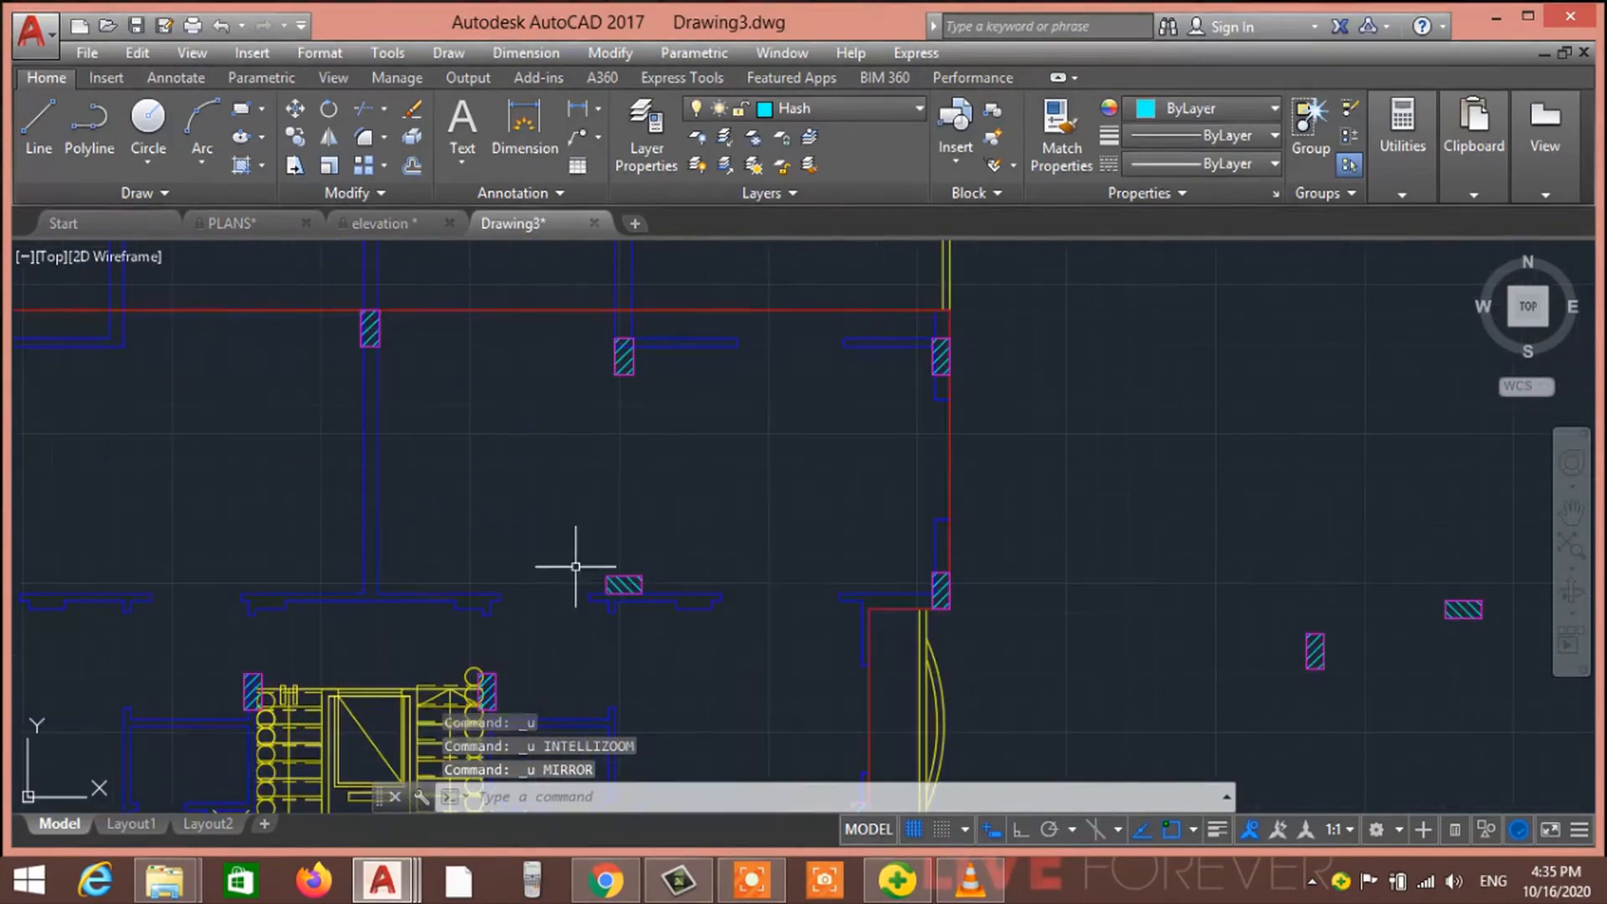
left_click(623, 398)
mouse_move(813, 445)
middle_mouse_down()
mouse_move(725, 471)
mouse_move(797, 456)
middle_mouse_up()
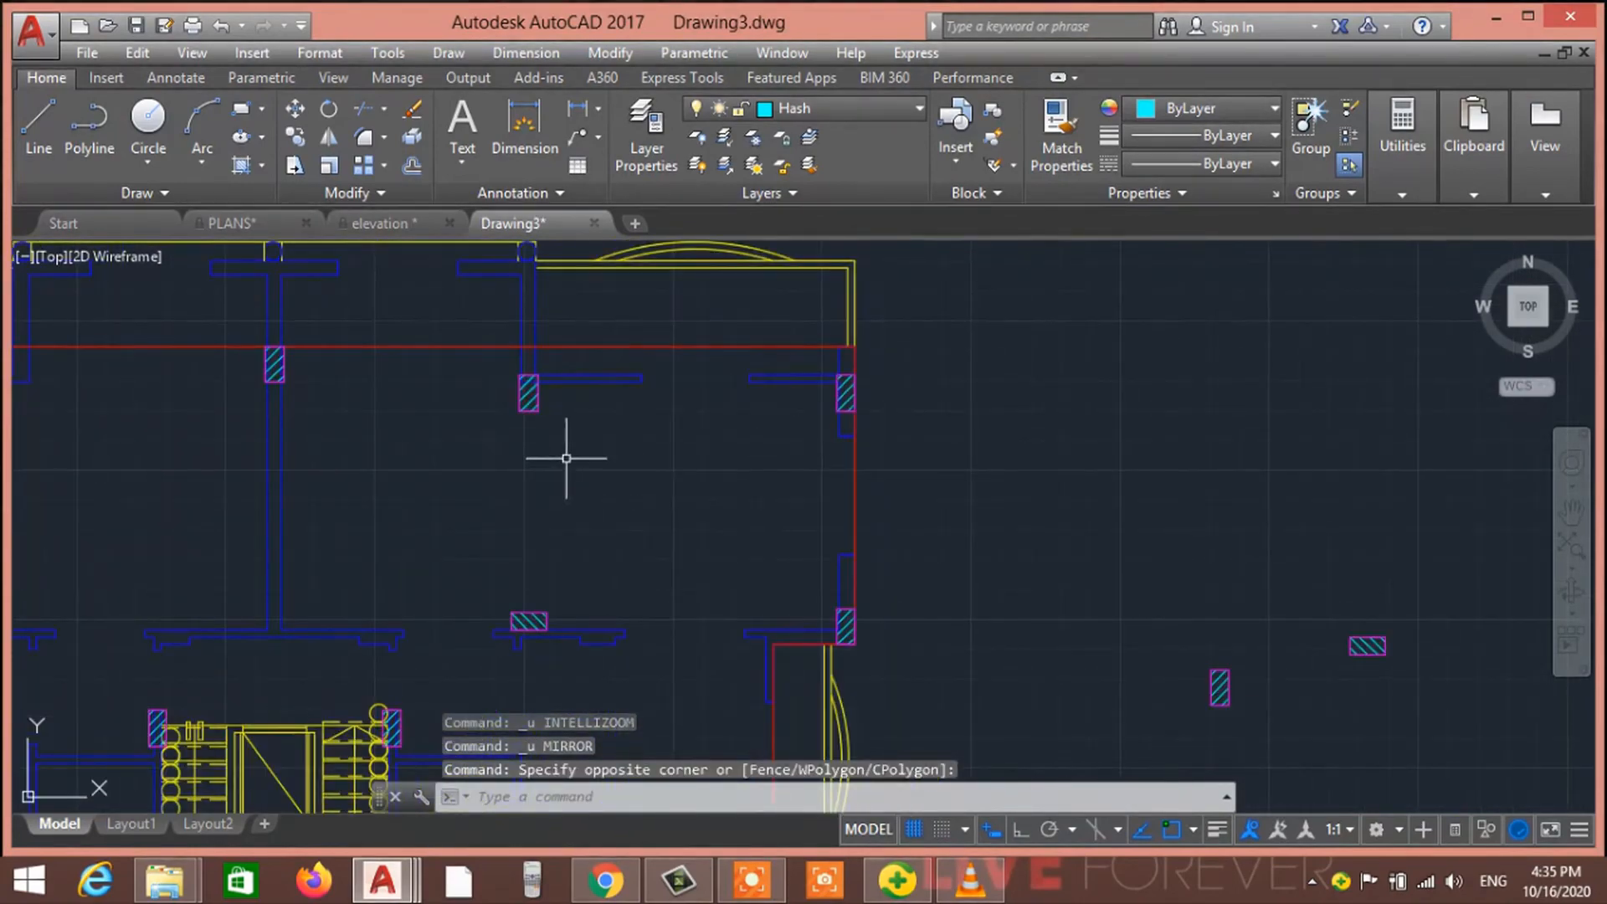
key("Escape")
left_click(553, 434)
left_click(520, 425)
left_click(546, 427)
left_click(544, 425)
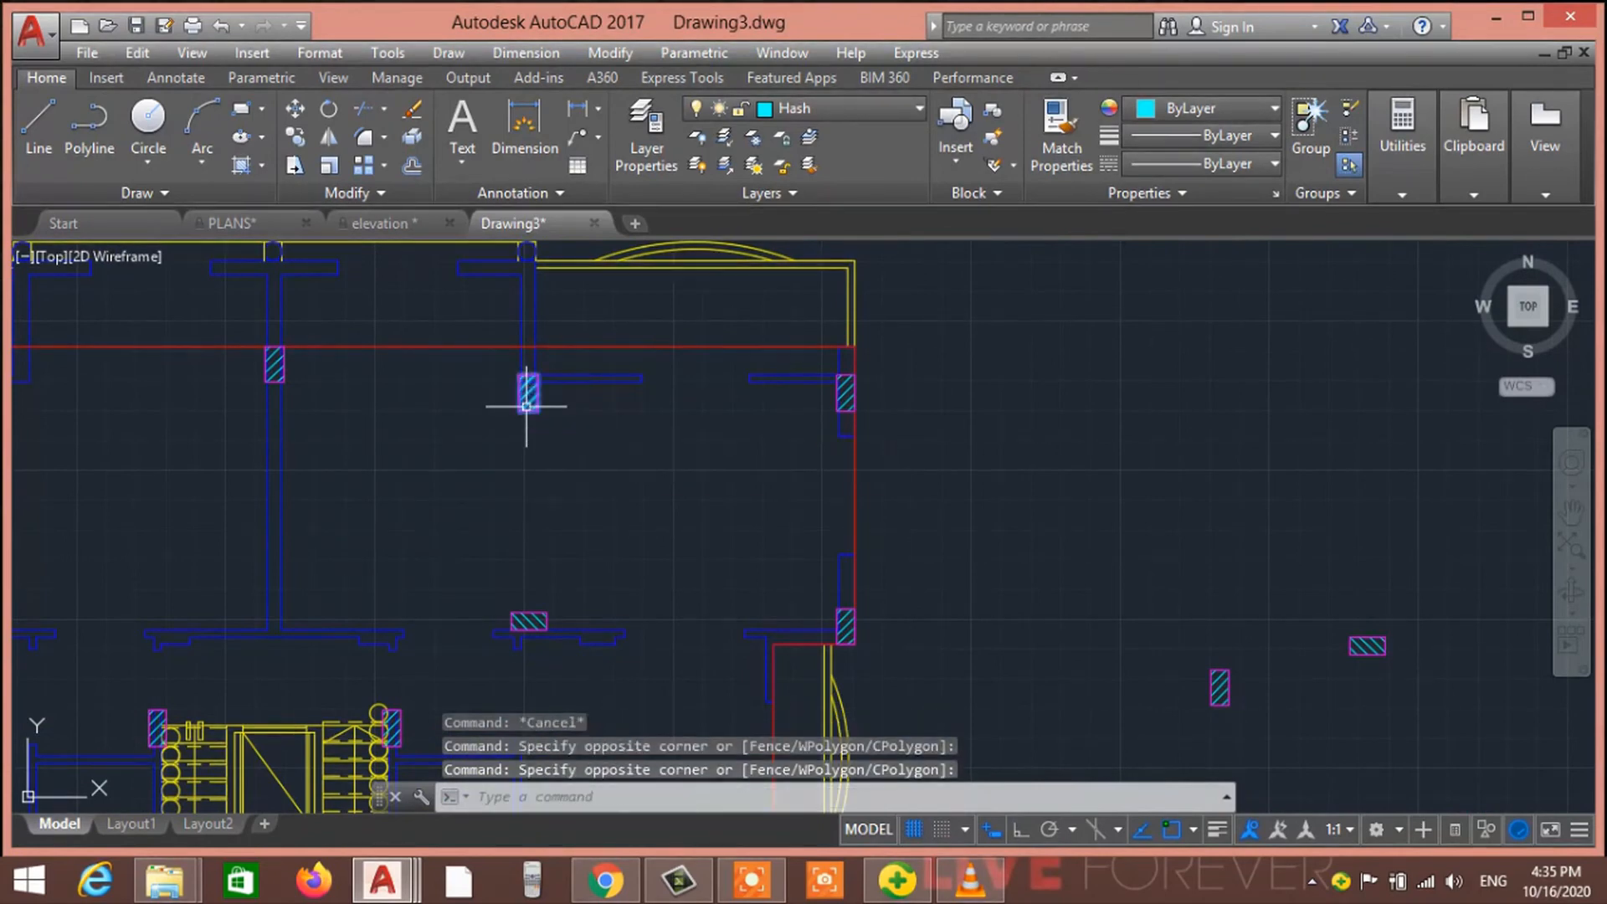
key("Return")
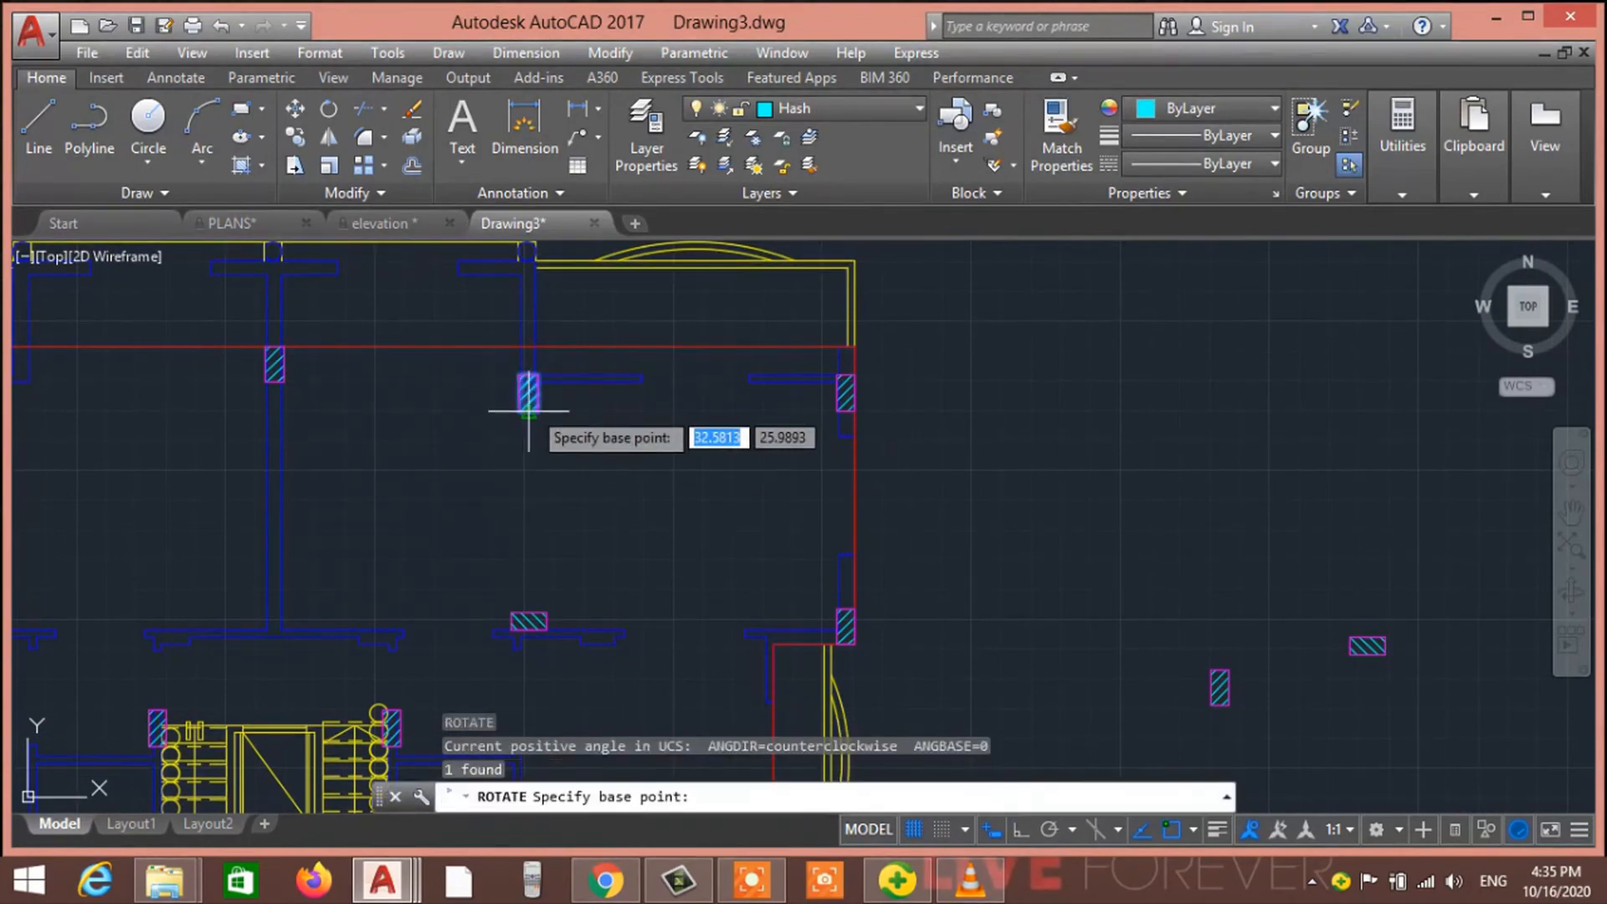
left_click(529, 410)
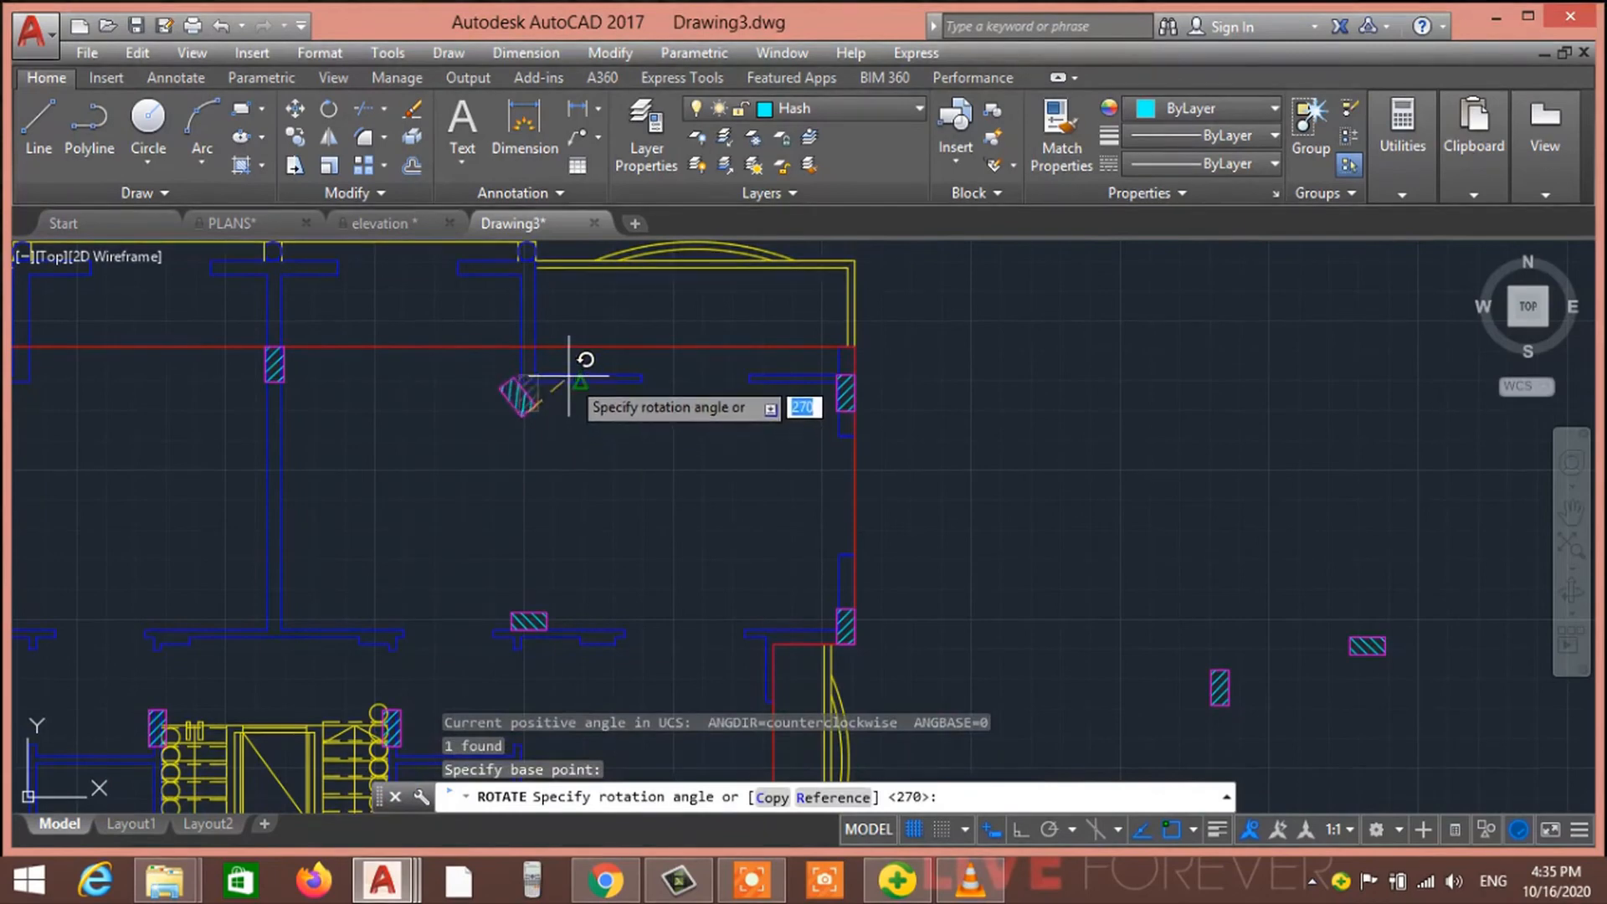
left_click(529, 381)
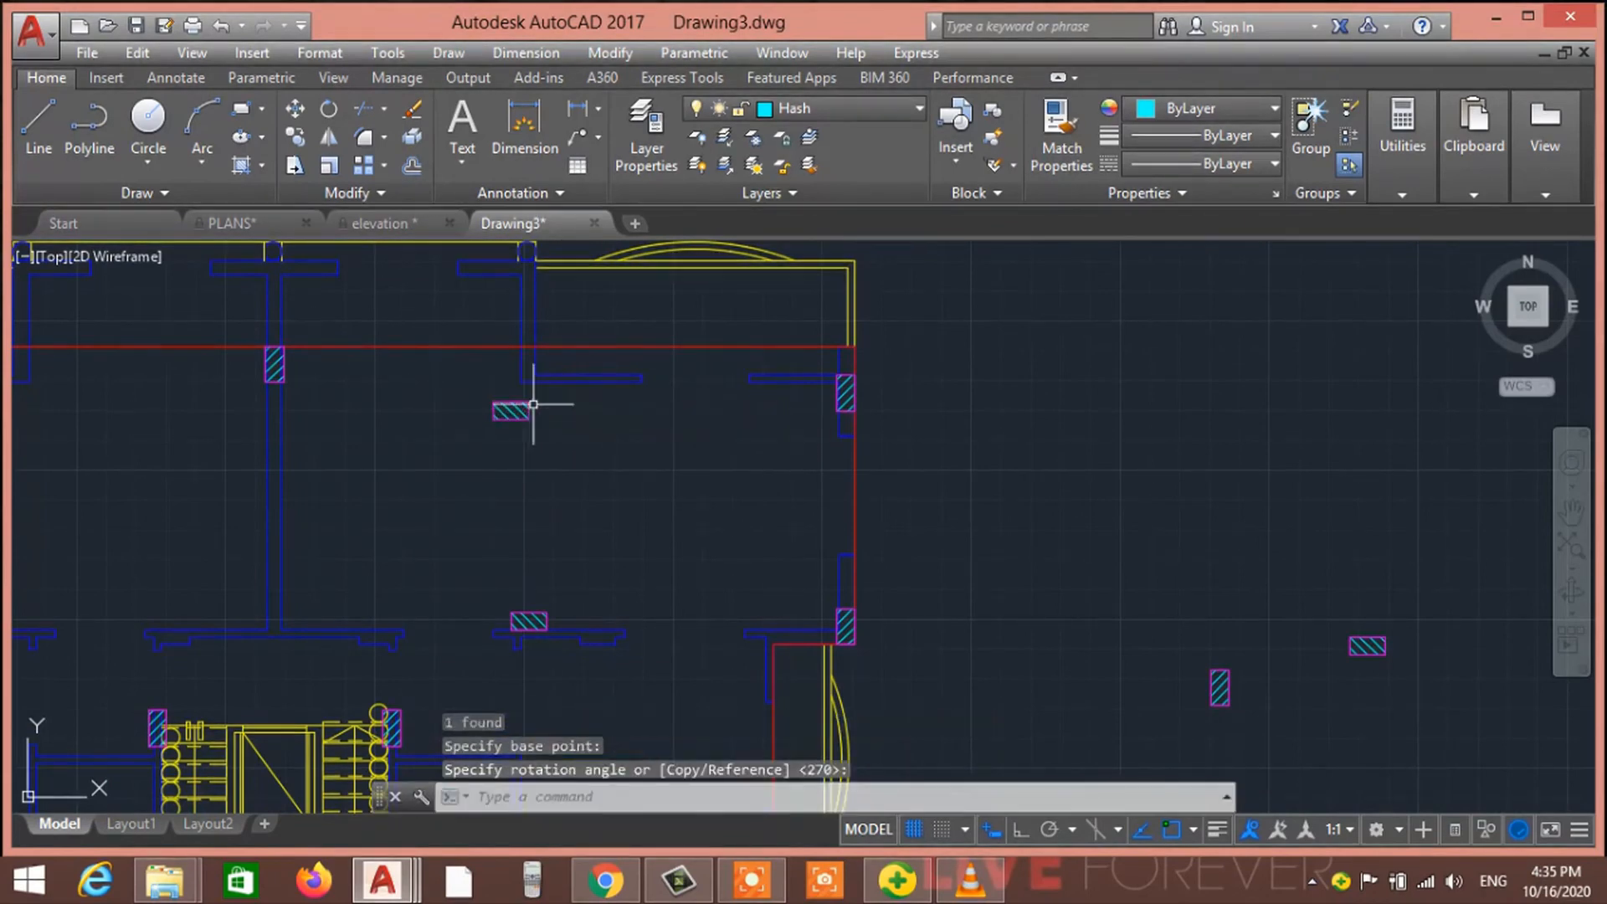
Move the rotated column by its upper left corner onto the lower left corner of the wall junction near the upper right balcony
left_click(556, 498)
left_click(474, 393)
type("m")
key("Return")
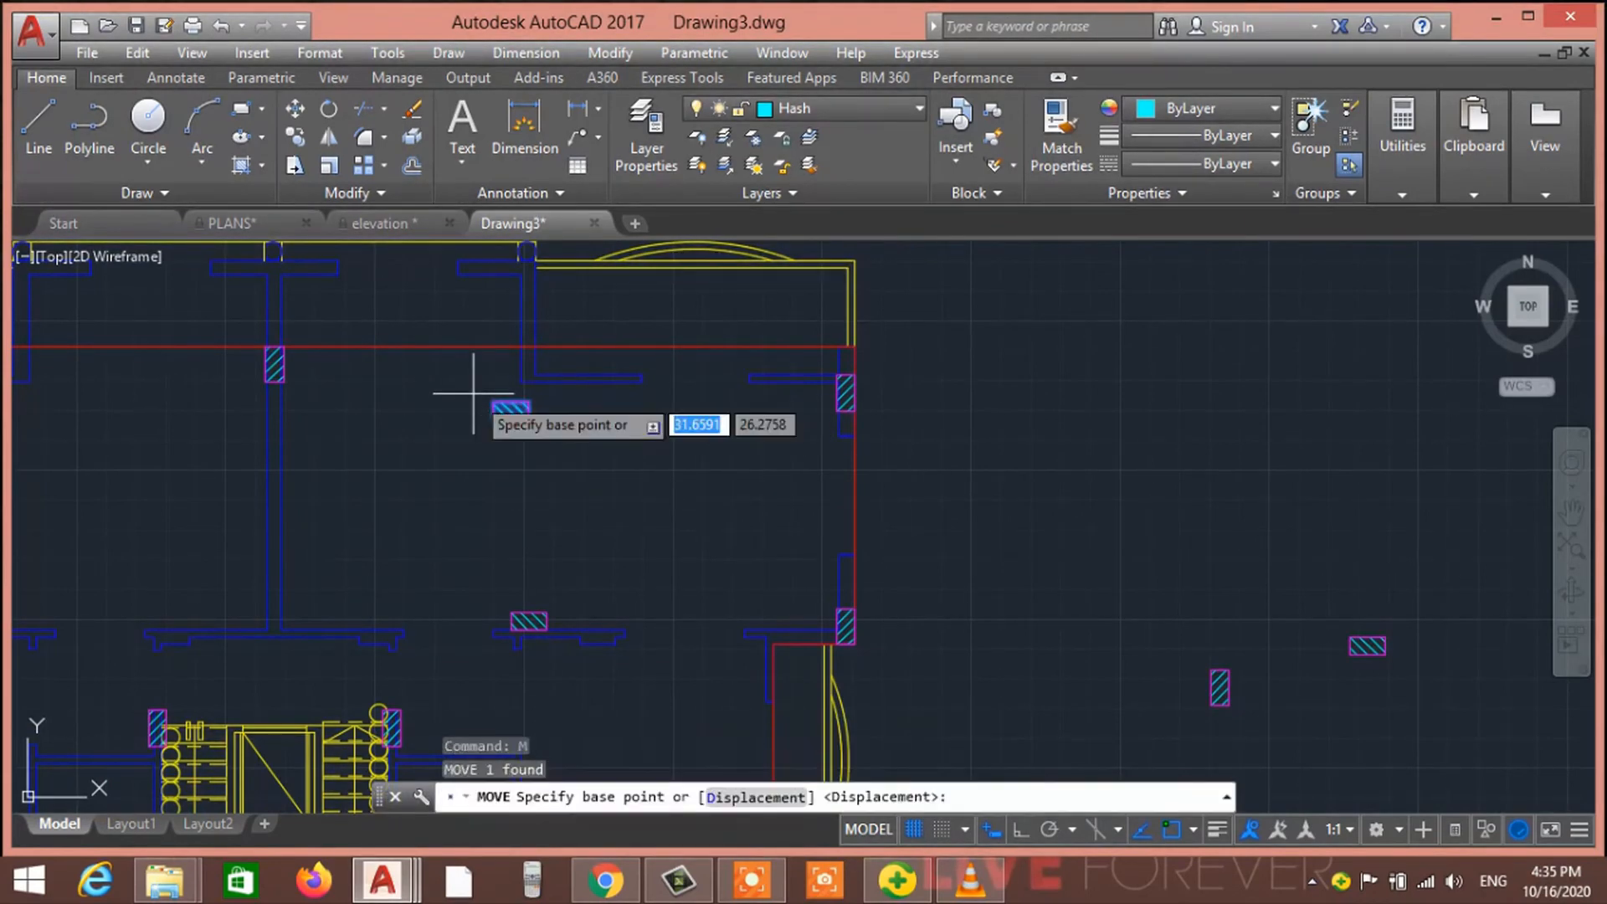
left_click(497, 399)
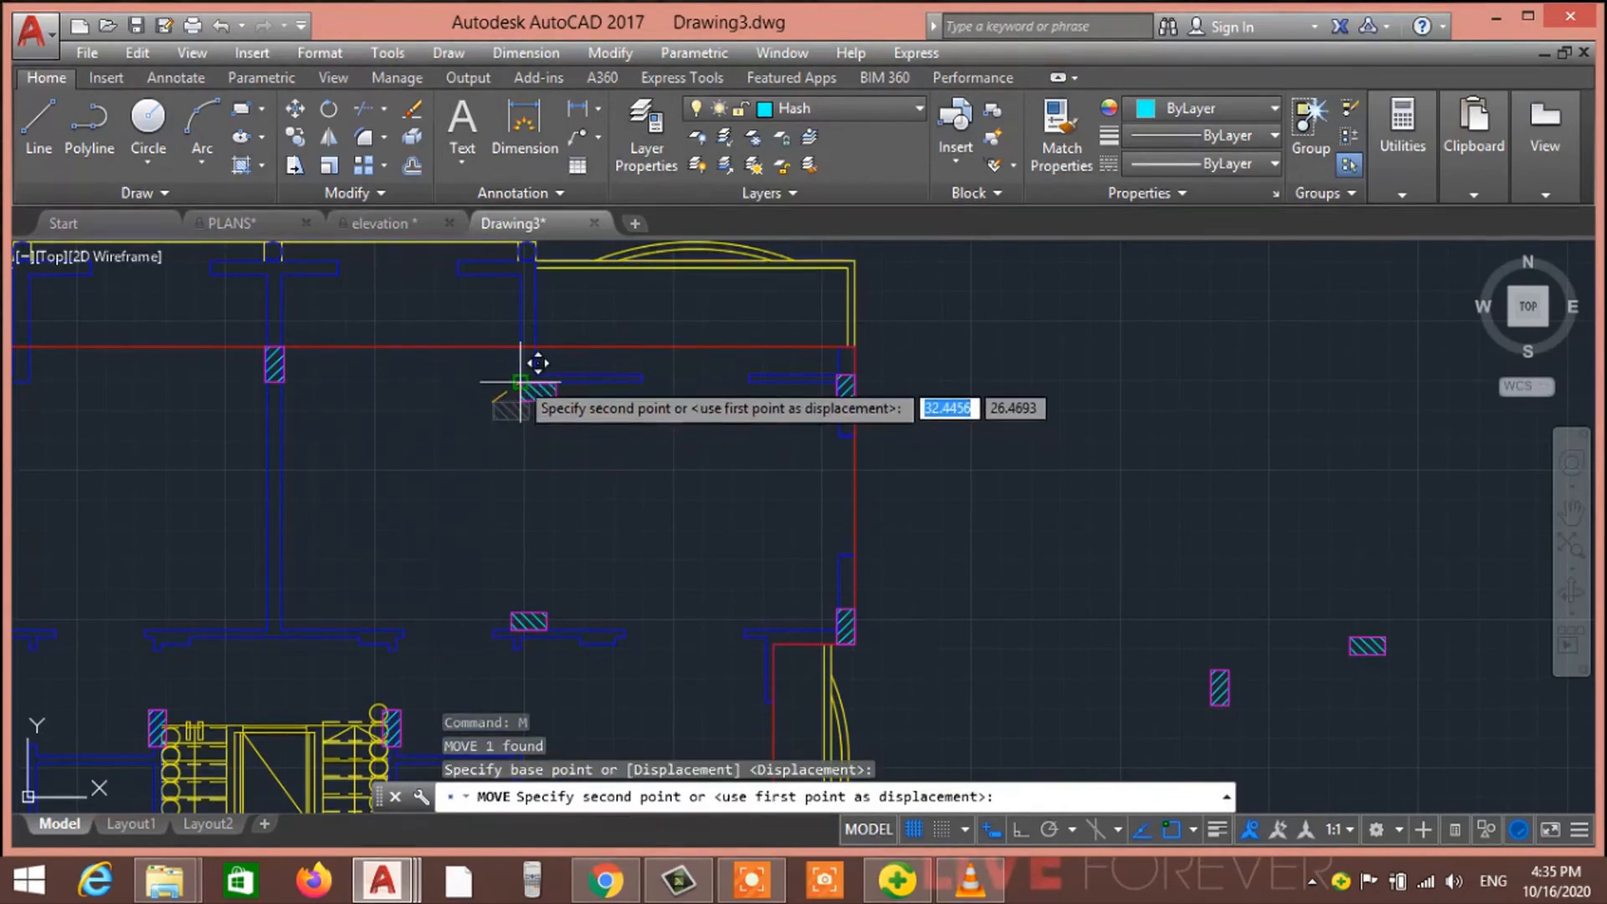
left_click(526, 379)
Move the same column up by the wall thickness, aligning its top edge with the horizontal wall's upper face and its left edge with the vertical wall
left_click(564, 419)
left_click(547, 383)
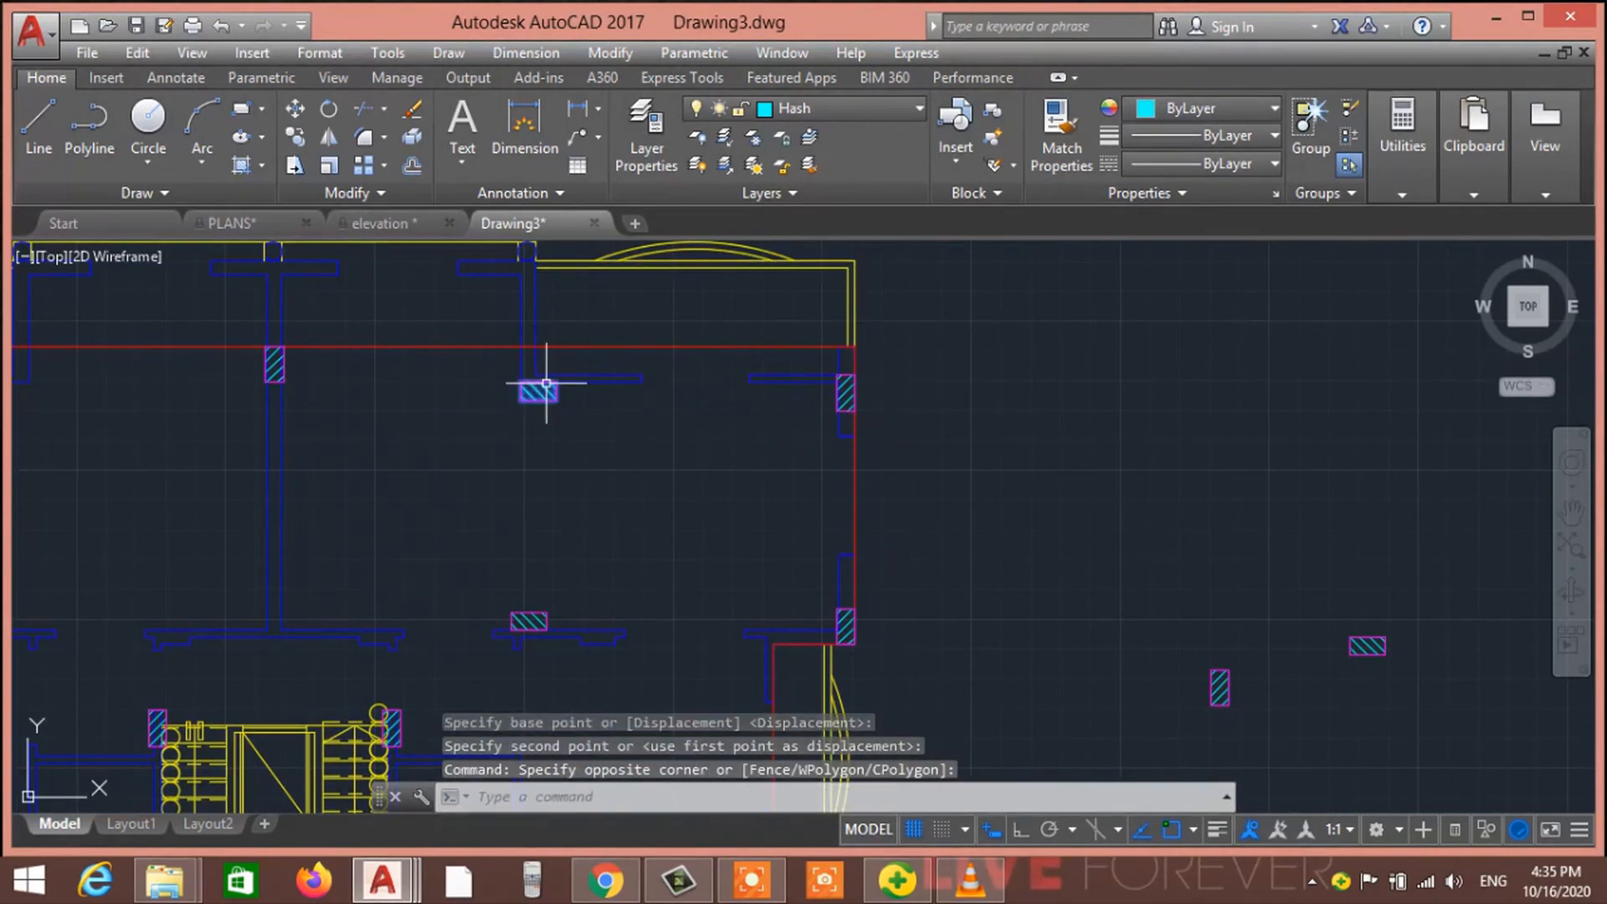
type("m")
key("Return")
scroll(530, 392, "up", 7)
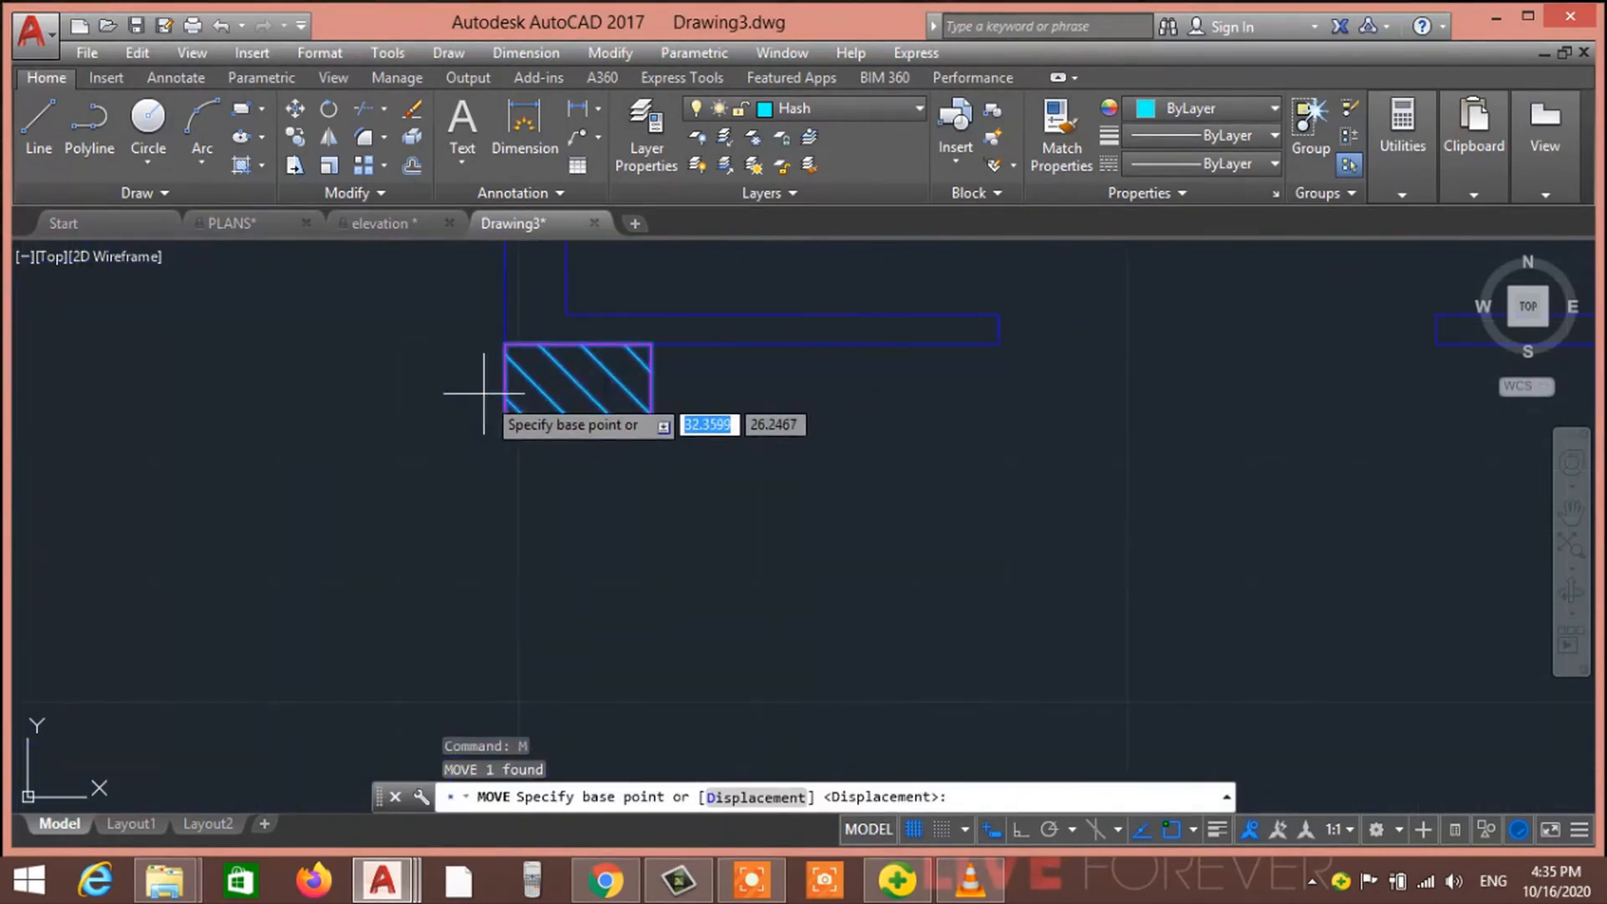
left_click(506, 344)
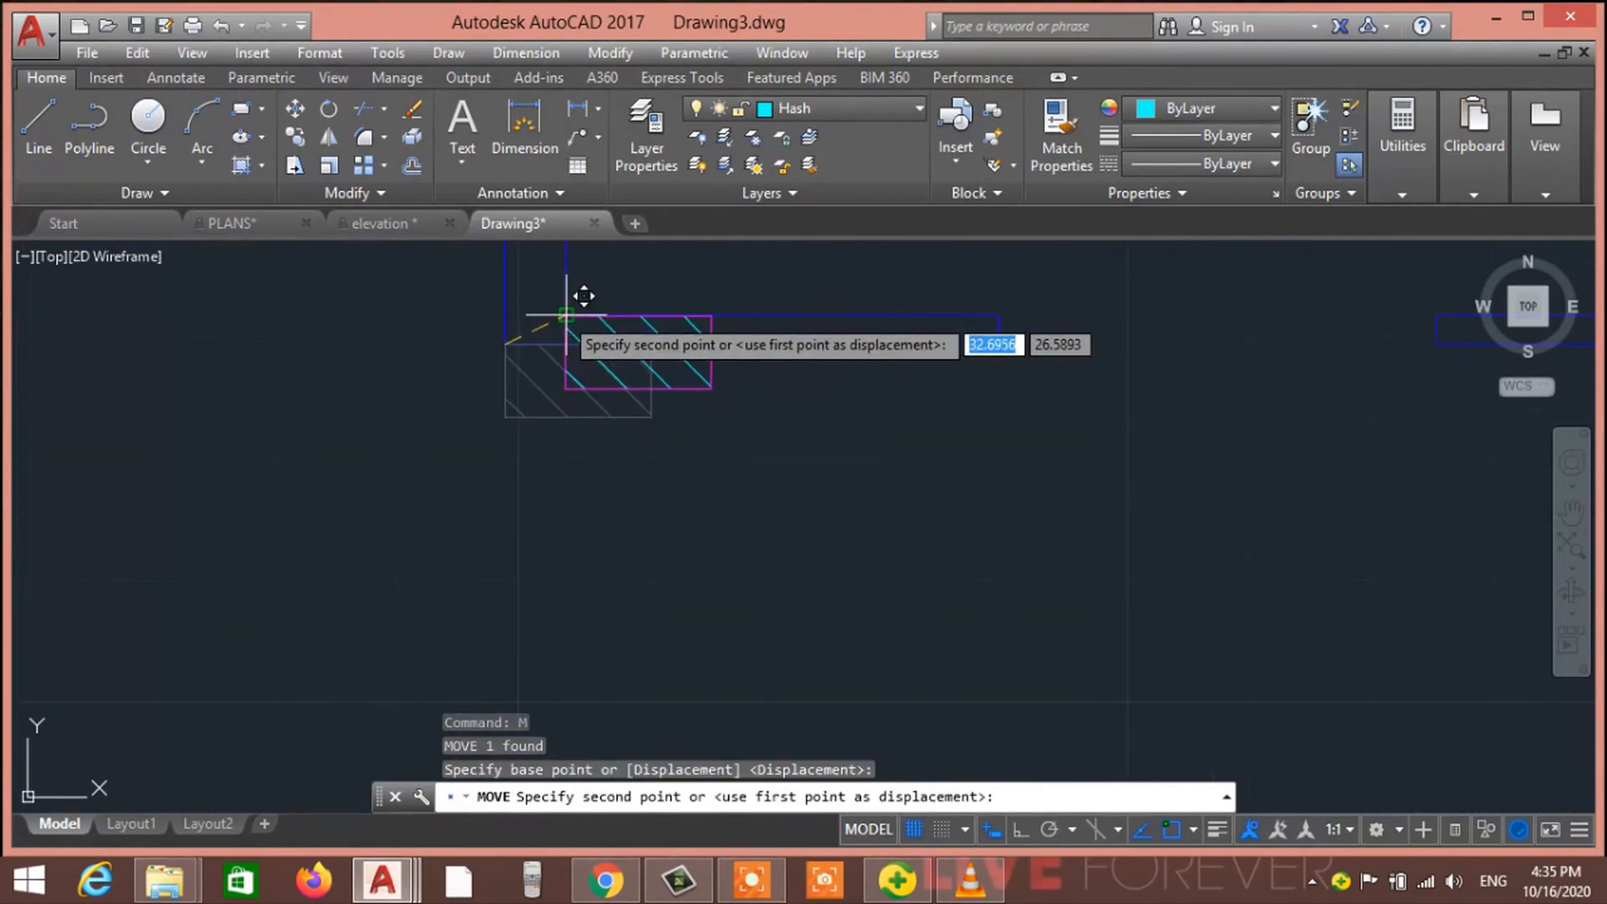
left_click(506, 316)
scroll(581, 444, "down", 10)
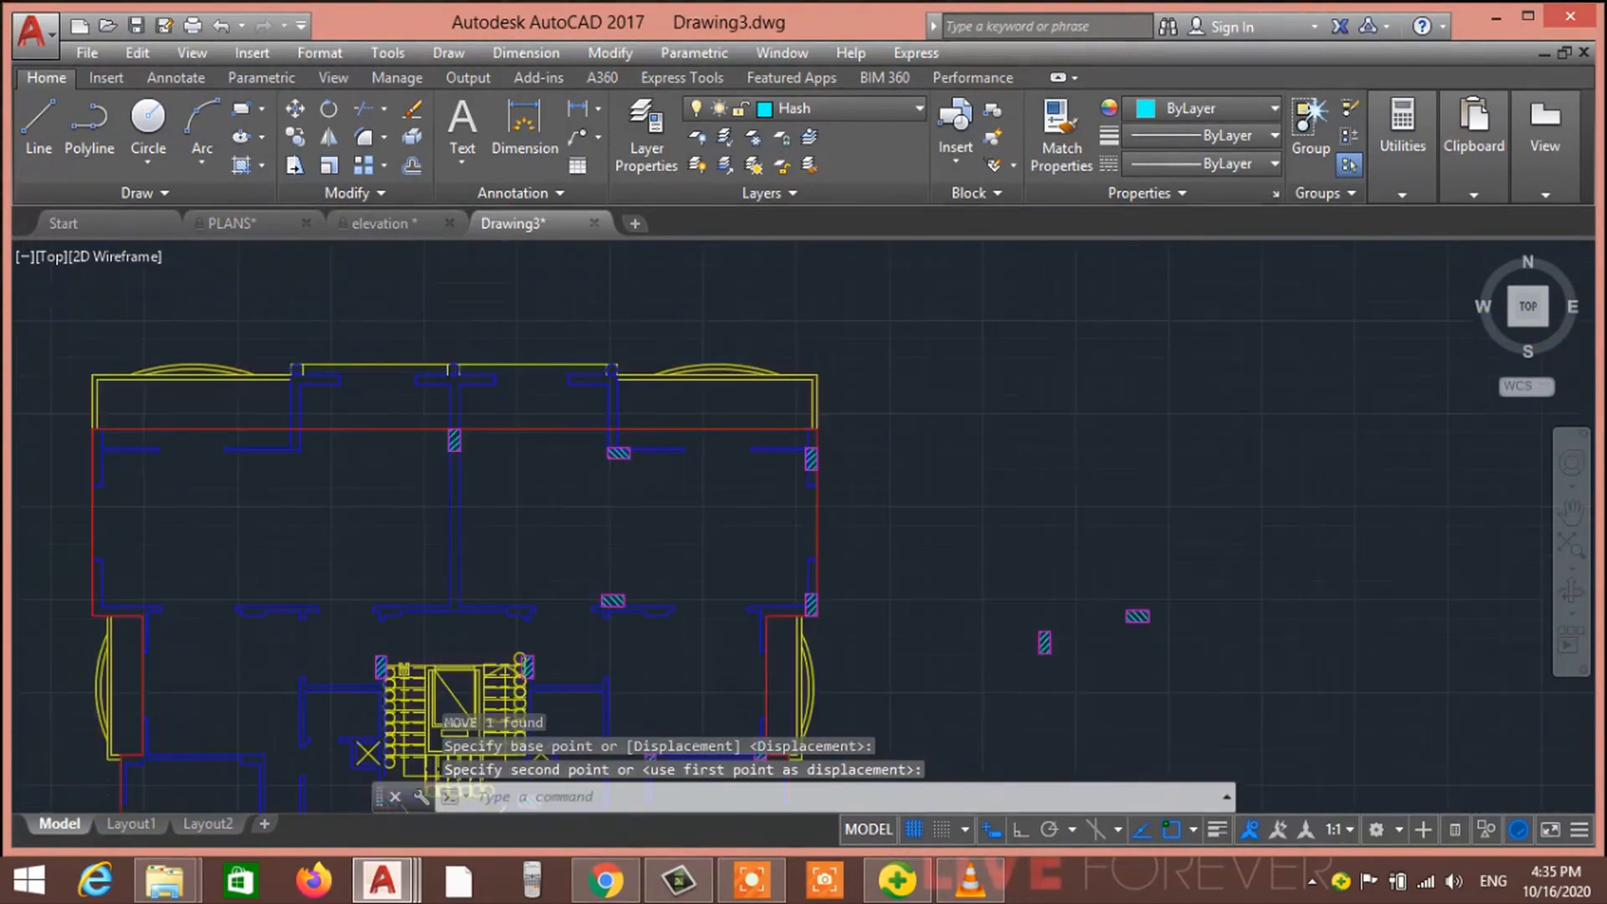
middle_click_drag(594, 475, 576, 490)
scroll(581, 492, "up", 2)
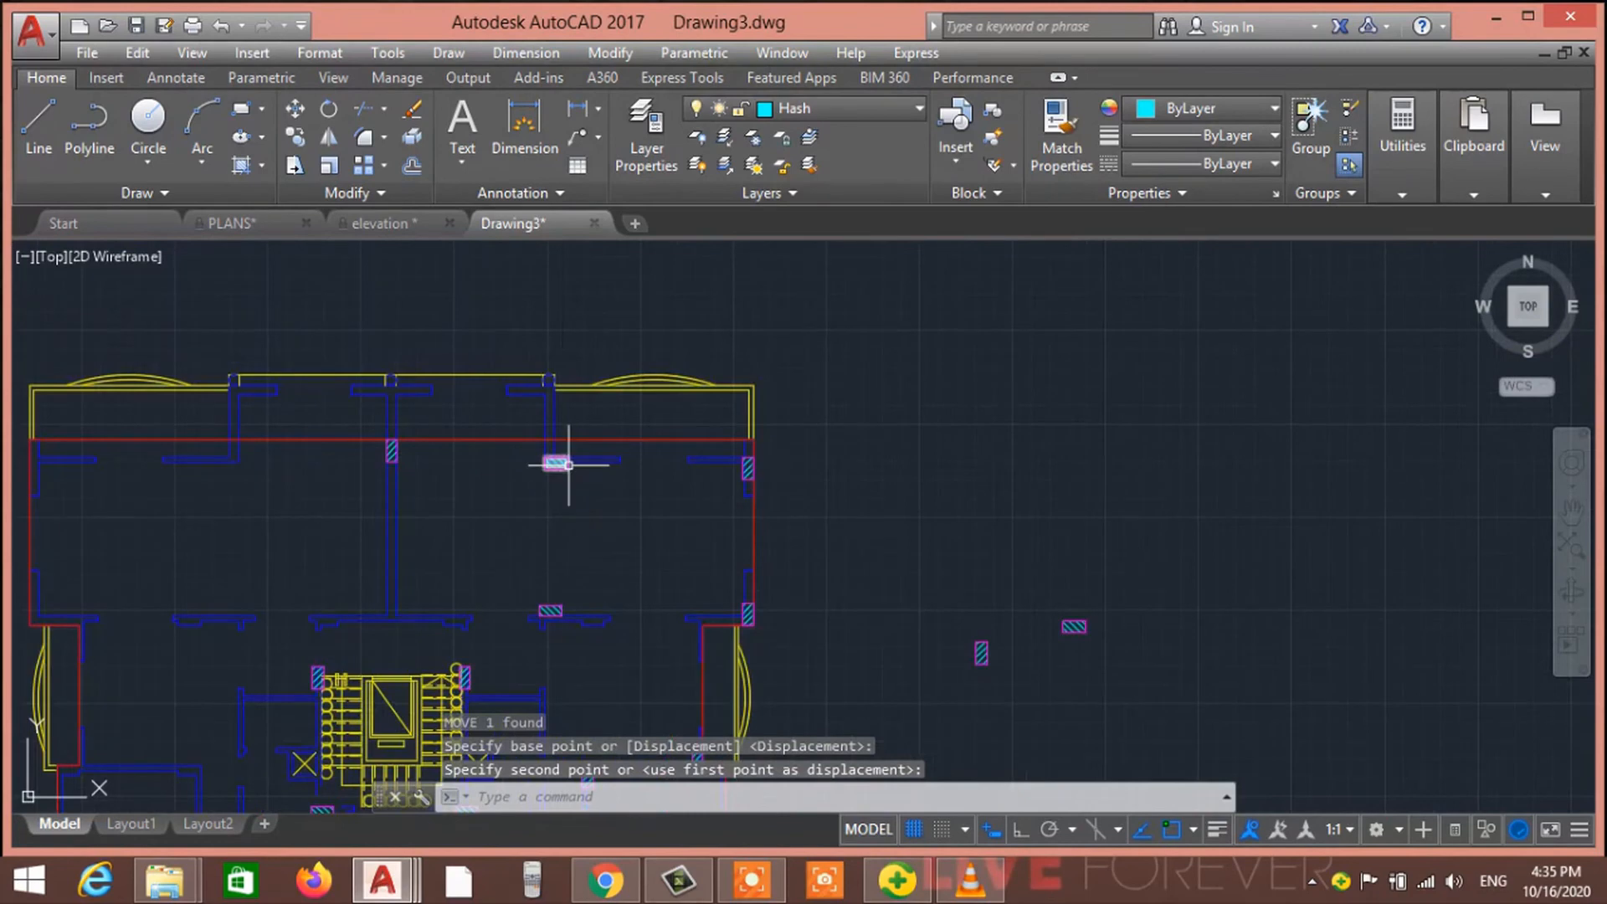
left_click(568, 464)
left_click(748, 469)
left_click(749, 614)
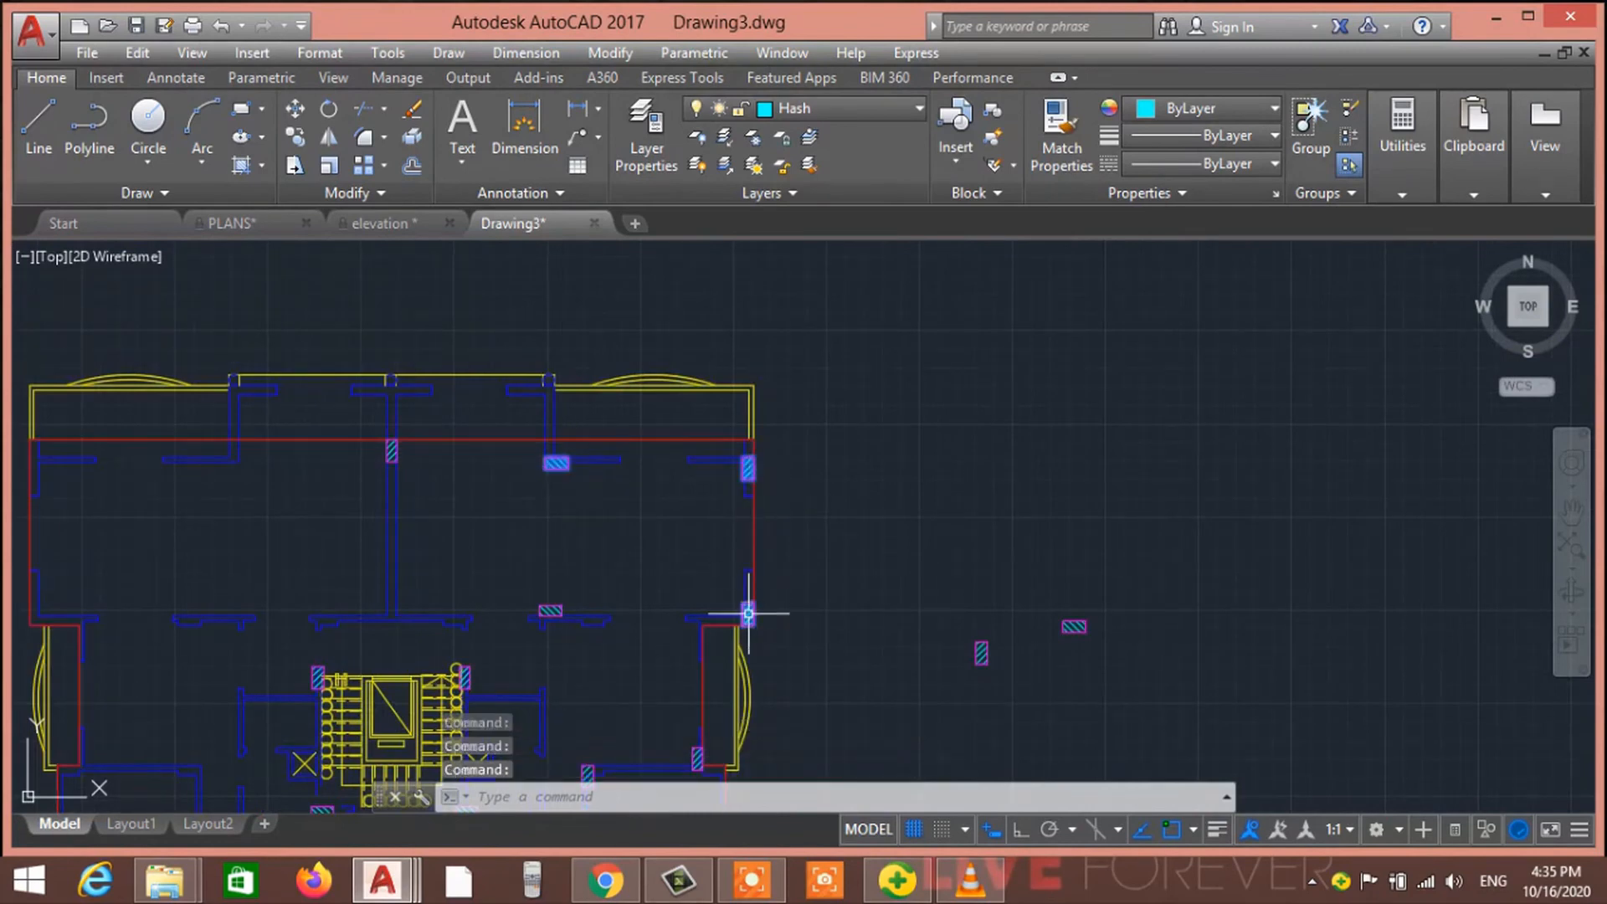
middle_click_drag(613, 588, 615, 437)
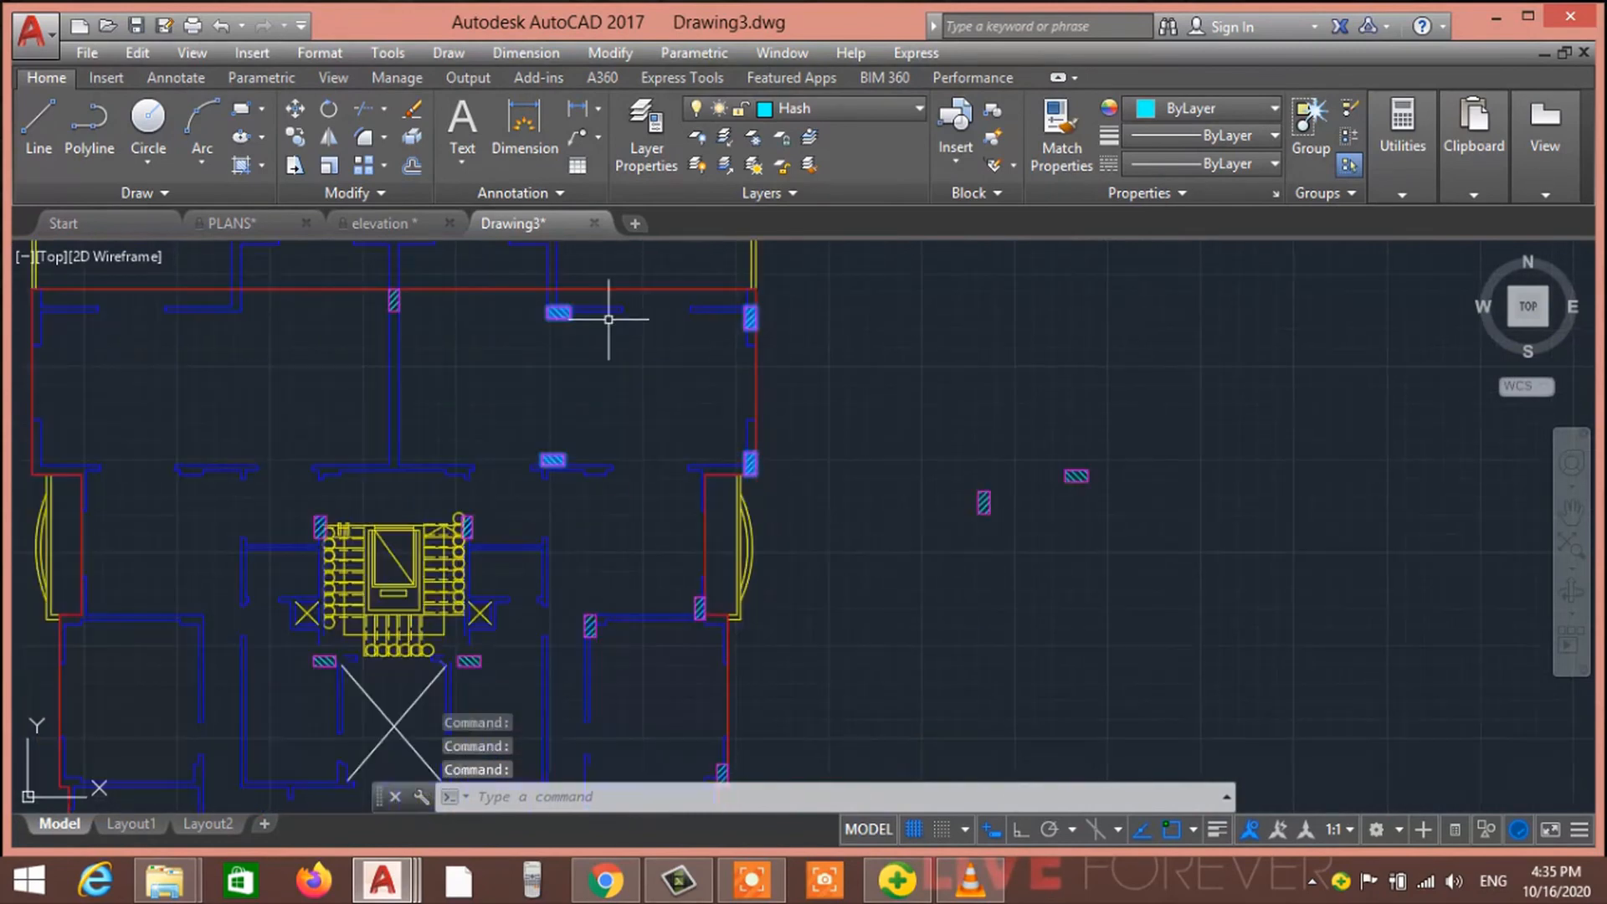
scroll(595, 549, "up", 4)
middle_click_drag(595, 550, 628, 142)
scroll(621, 243, "down", 2)
scroll(634, 306, "down", 5)
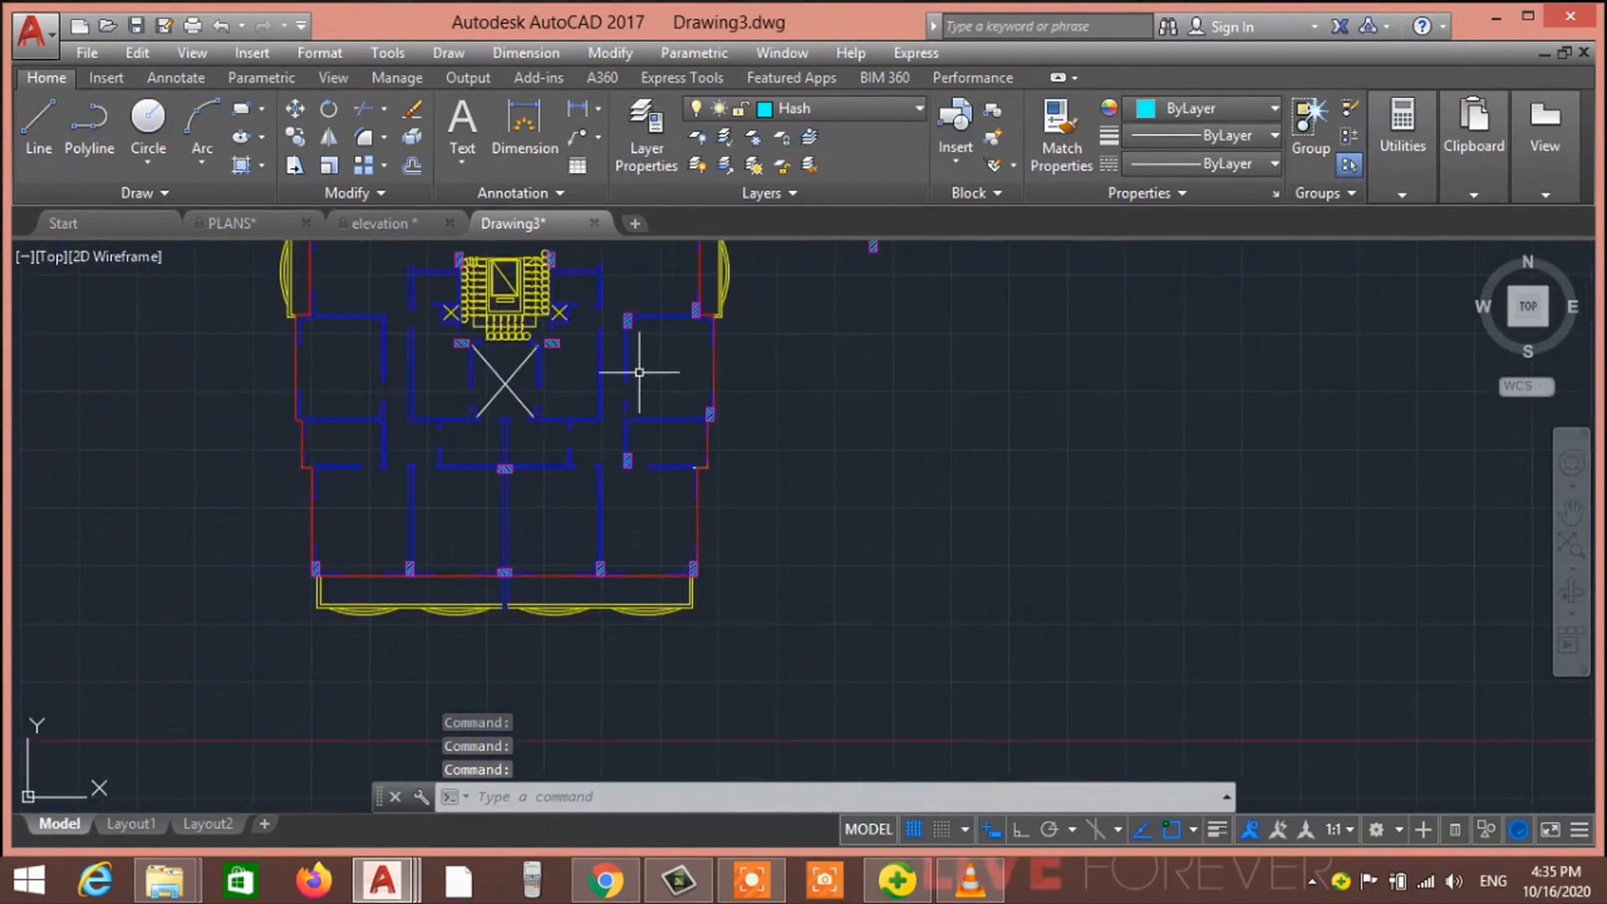
middle_click_drag(639, 373, 616, 477)
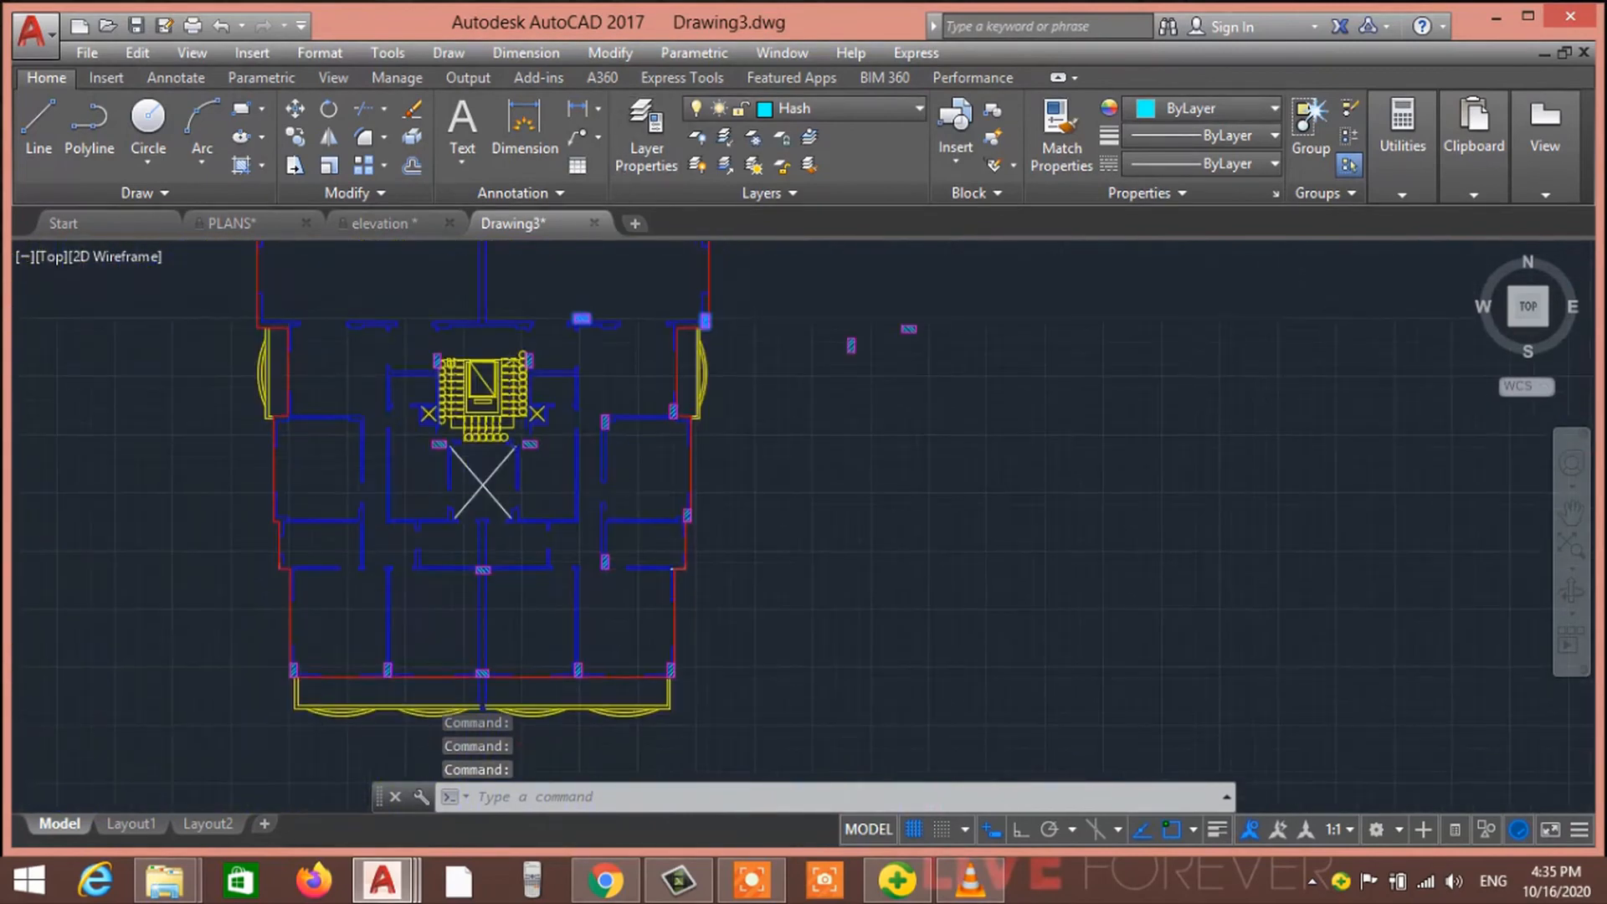
left_click(607, 421)
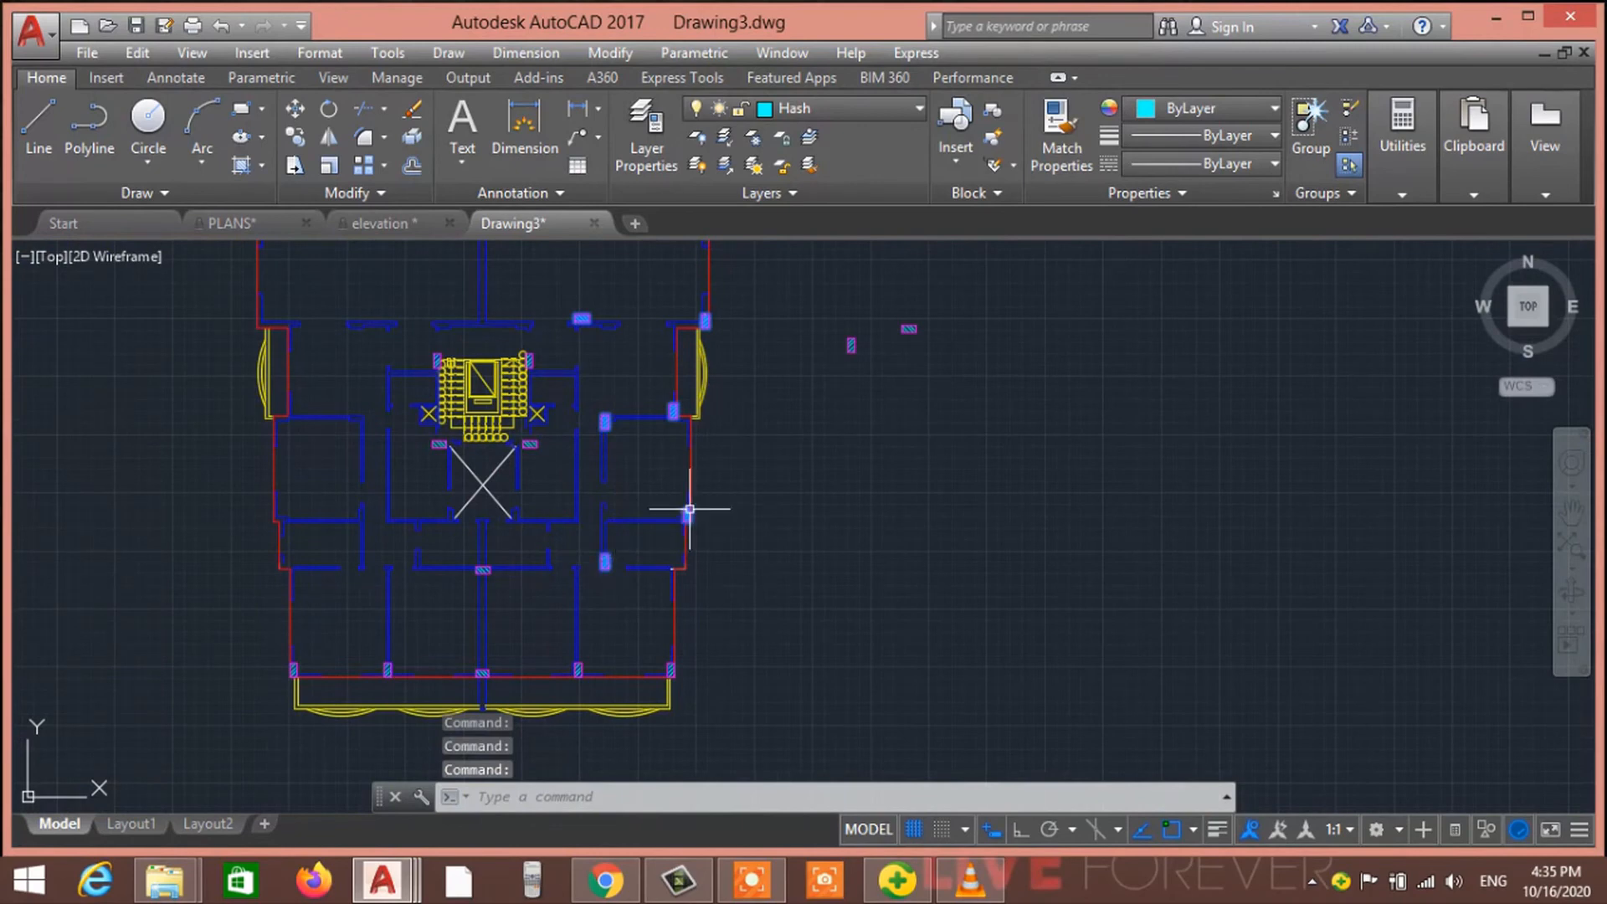
scroll(688, 508, "down", 4)
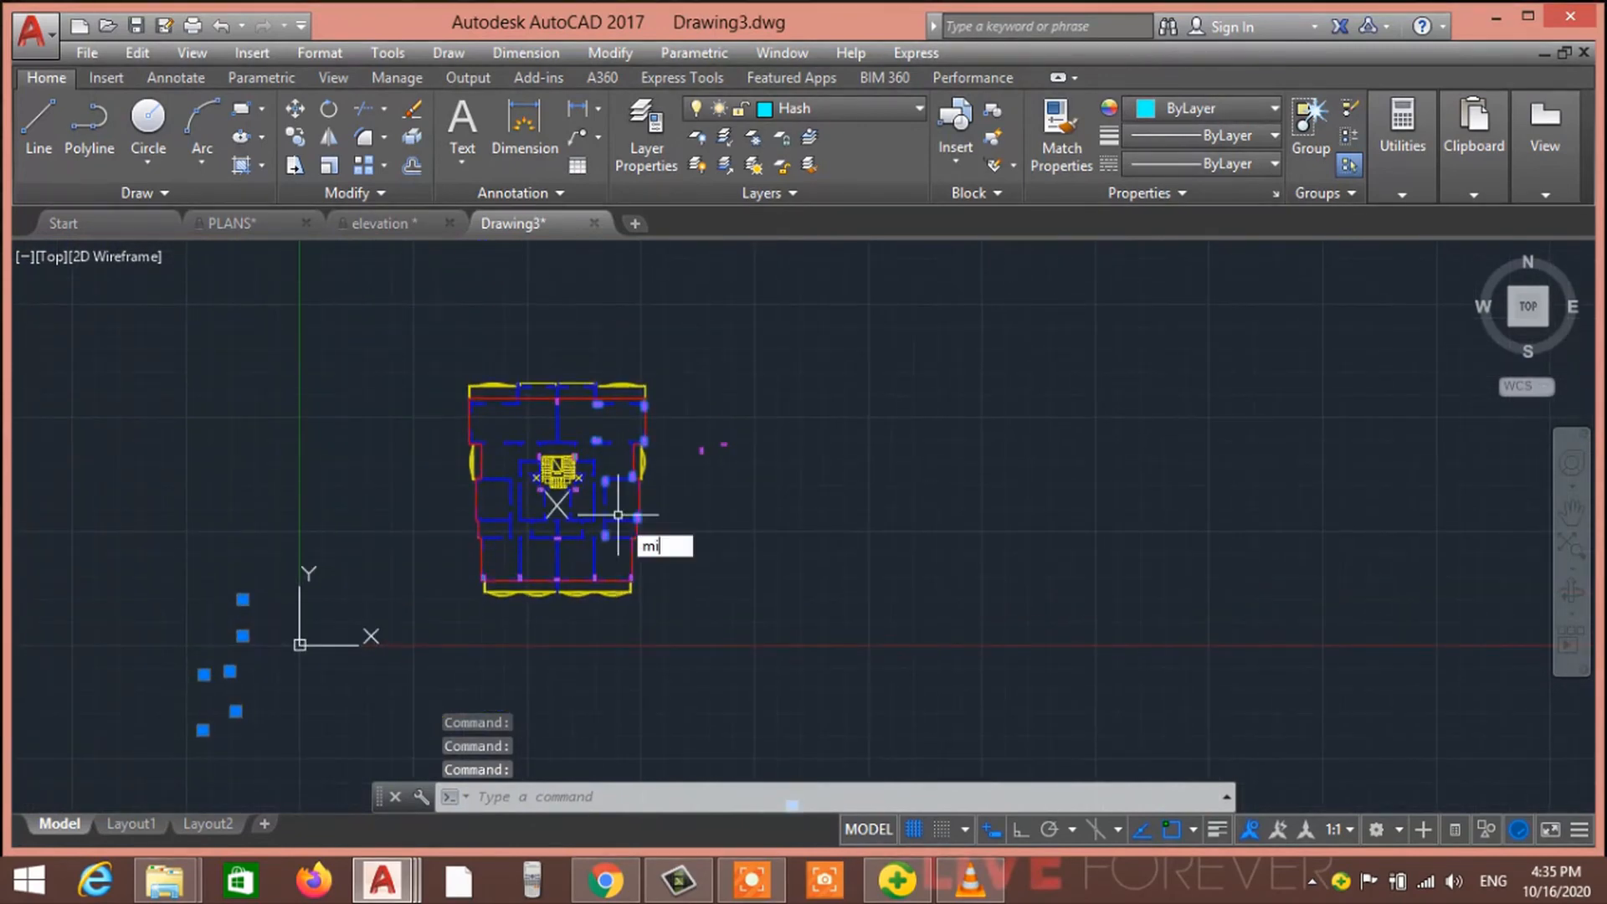
key("Return")
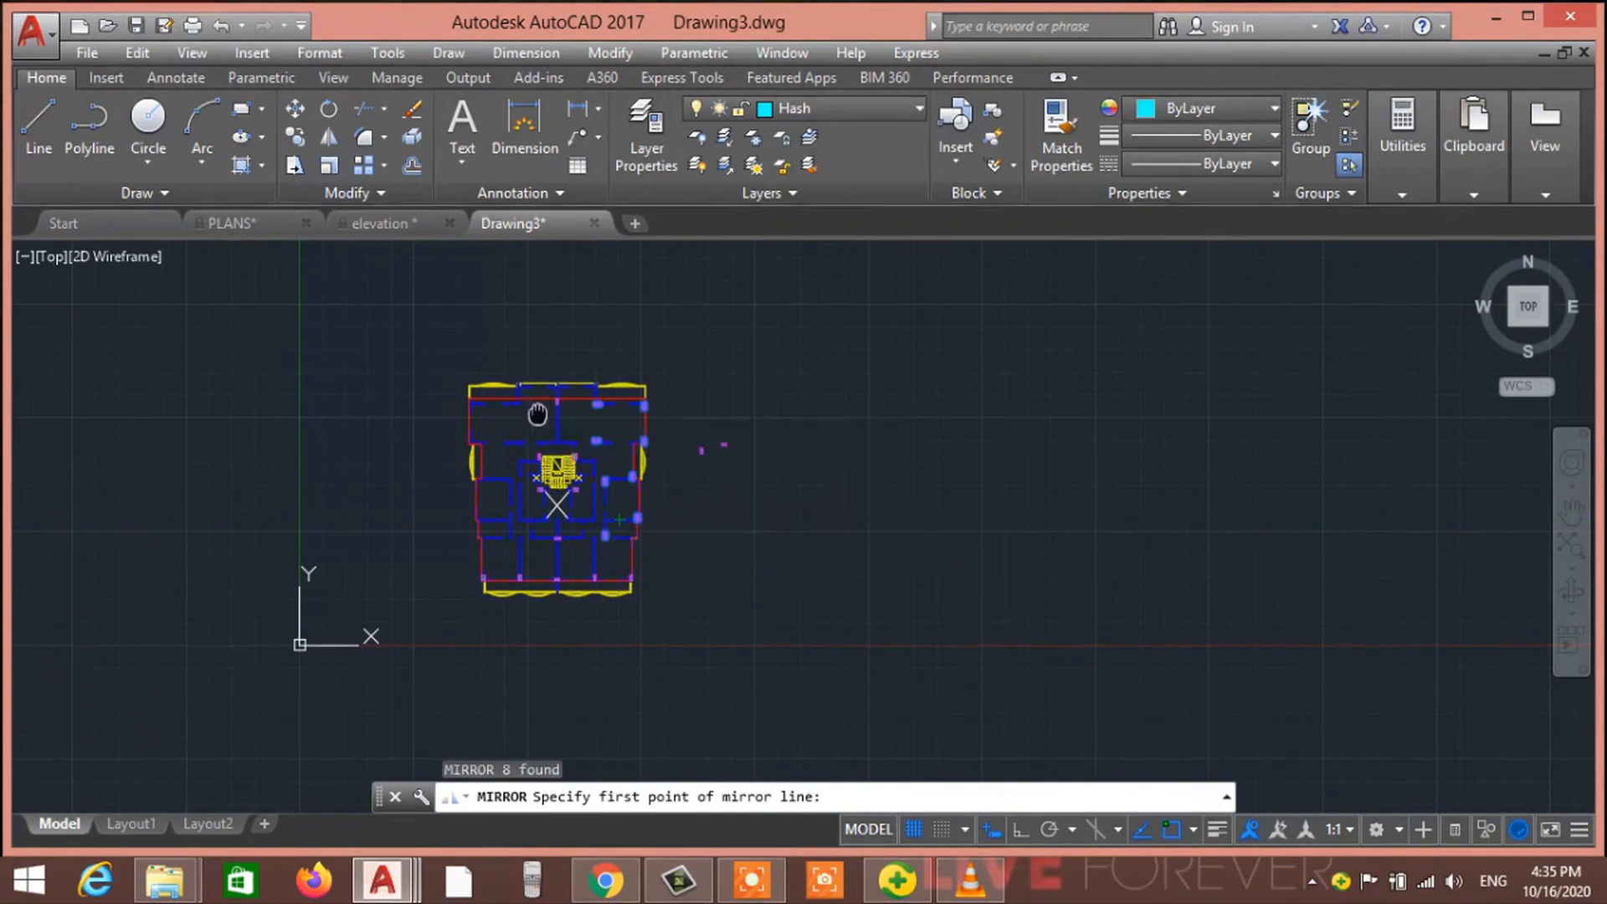
scroll(628, 502, "up", 3)
scroll(598, 510, "up", 4)
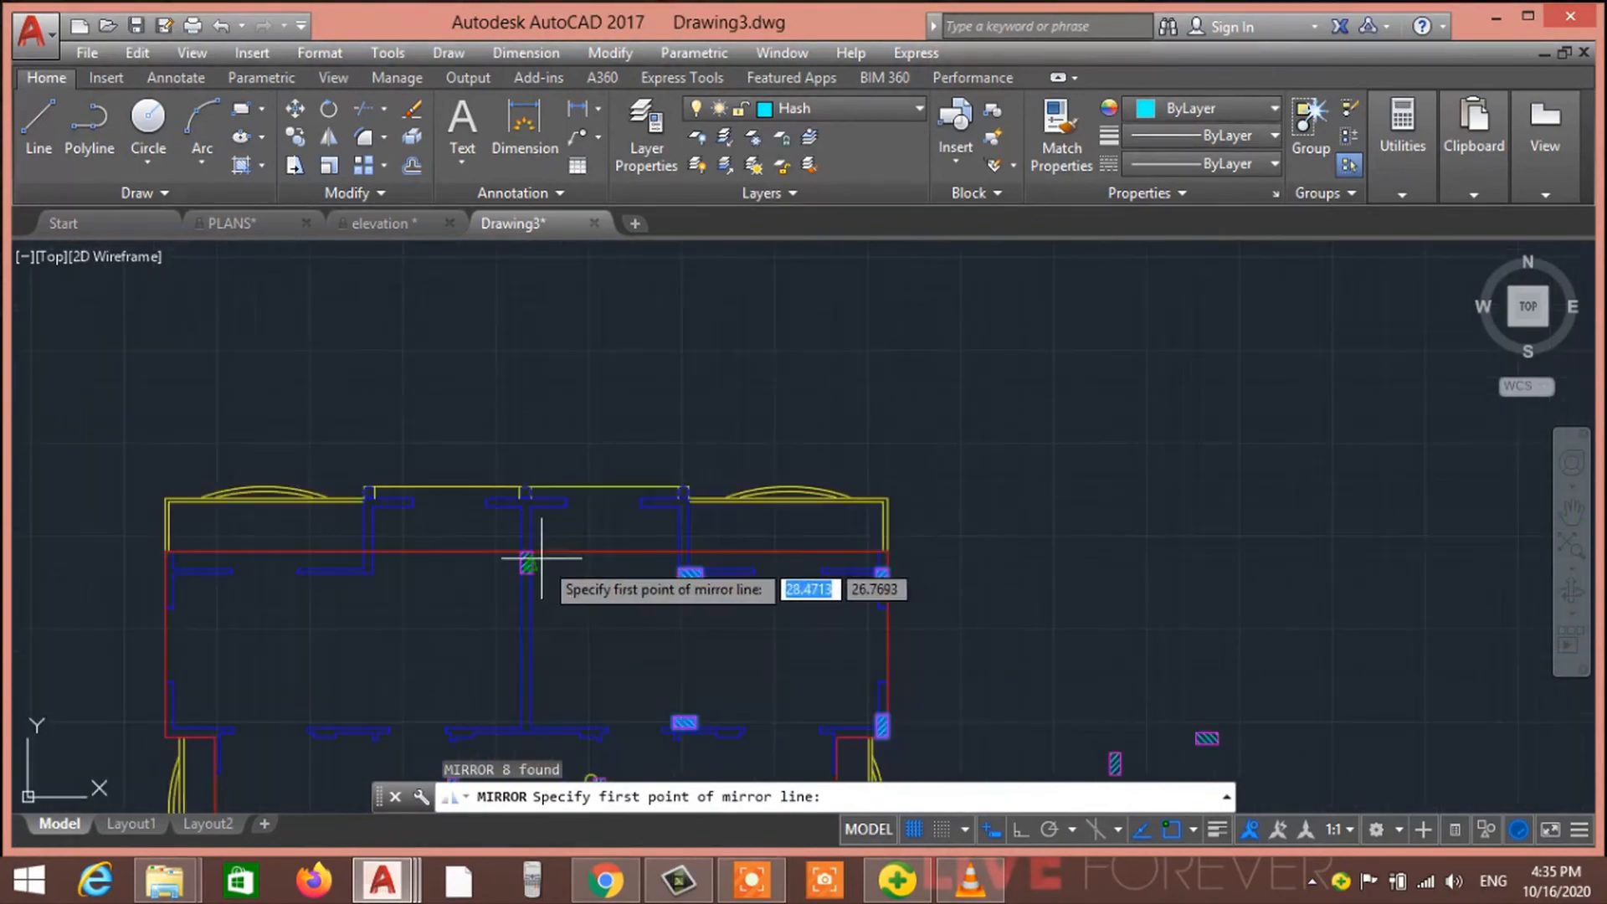
right_click(526, 554, "shift")
left_click(599, 325)
scroll(526, 565, "up", 7)
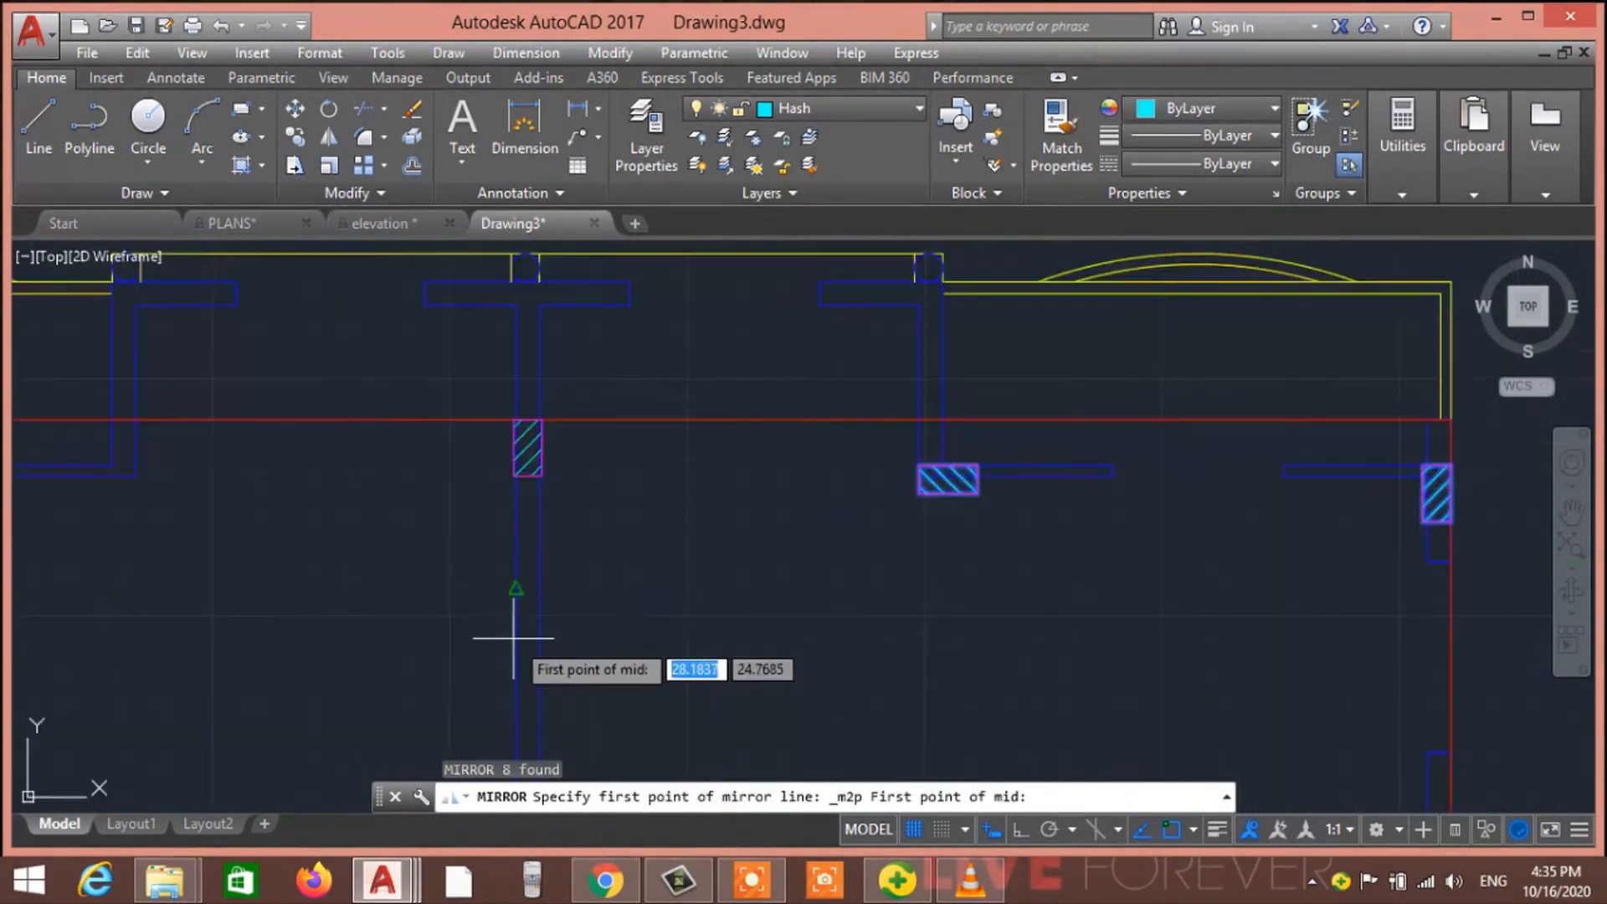
scroll(502, 598, "down", 2)
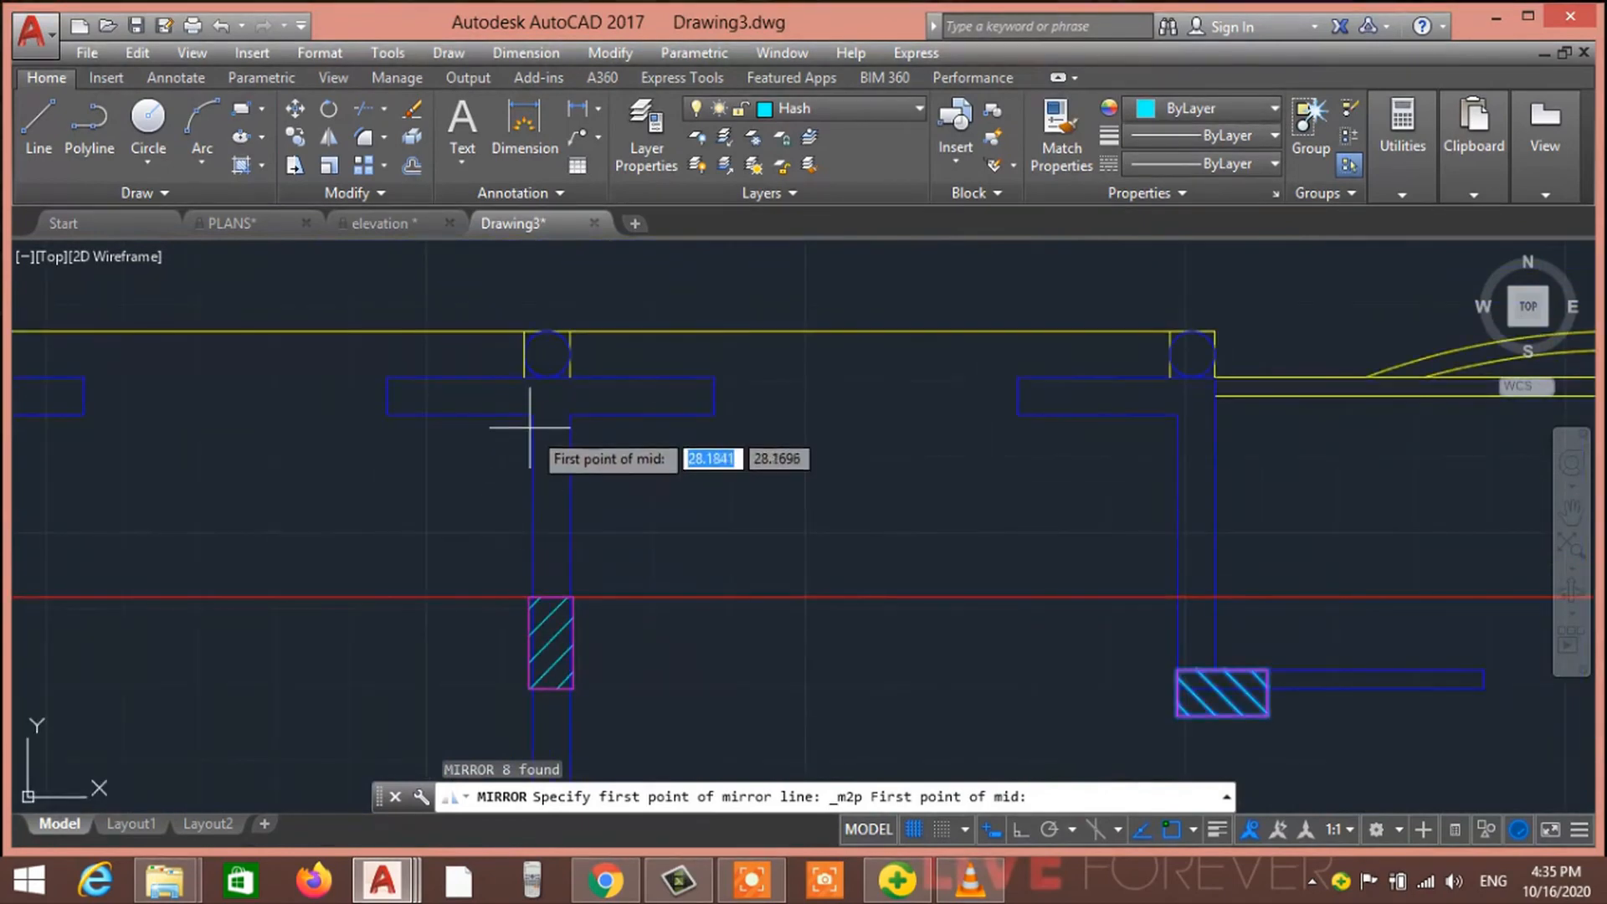
left_click(533, 416)
left_click(569, 416)
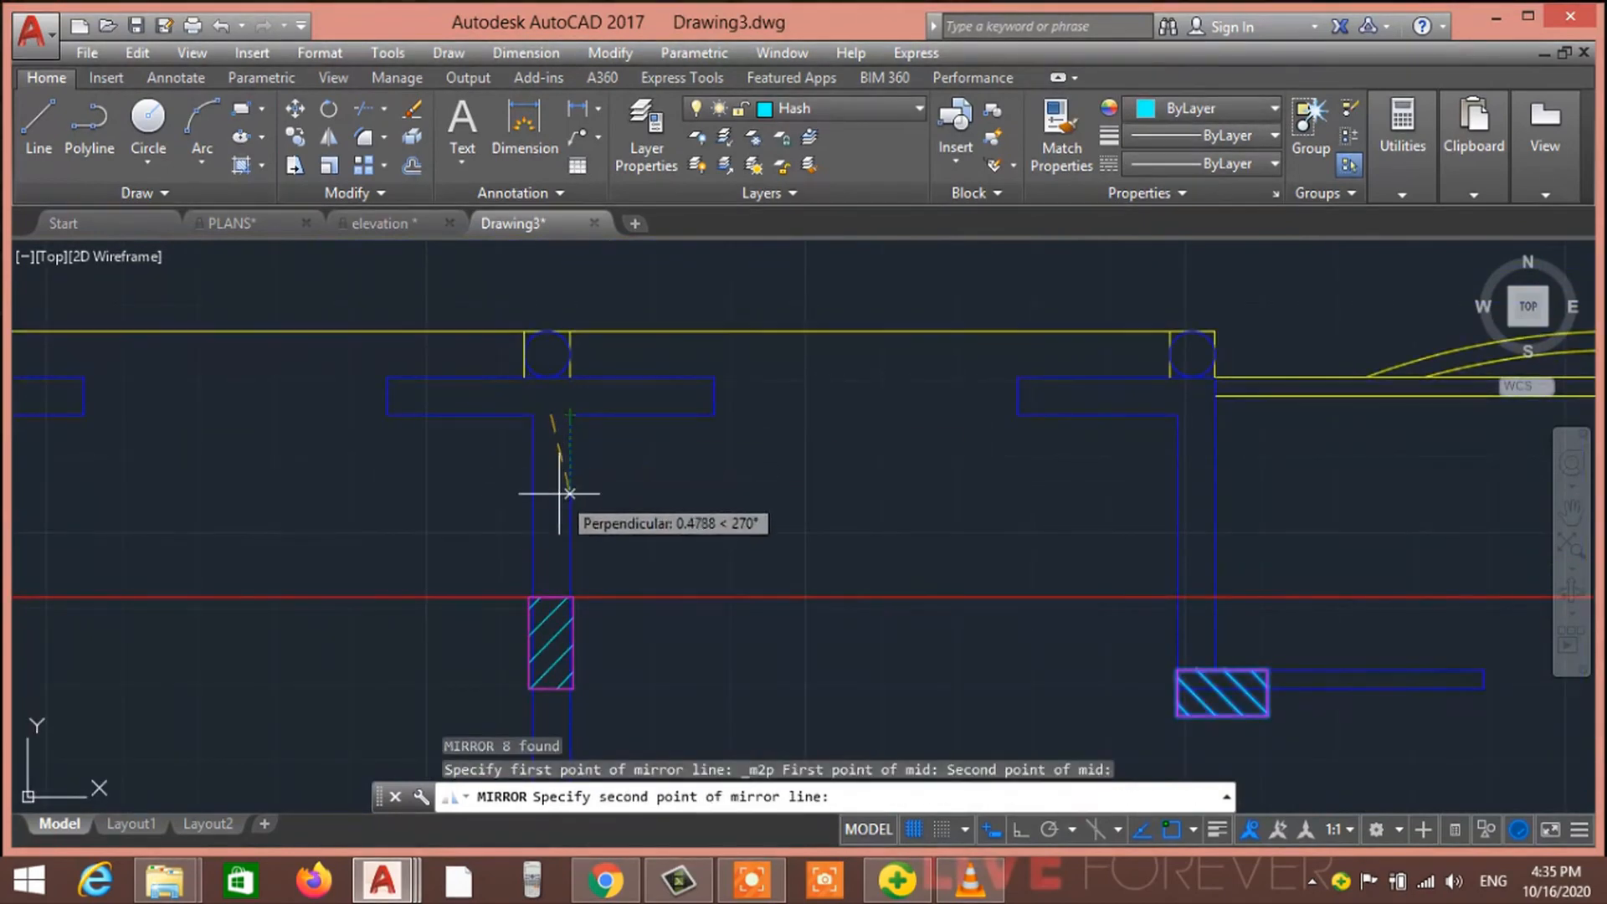
Turn on Ortho mode and cancel the running mirror of the eight columns
left_click(1016, 831)
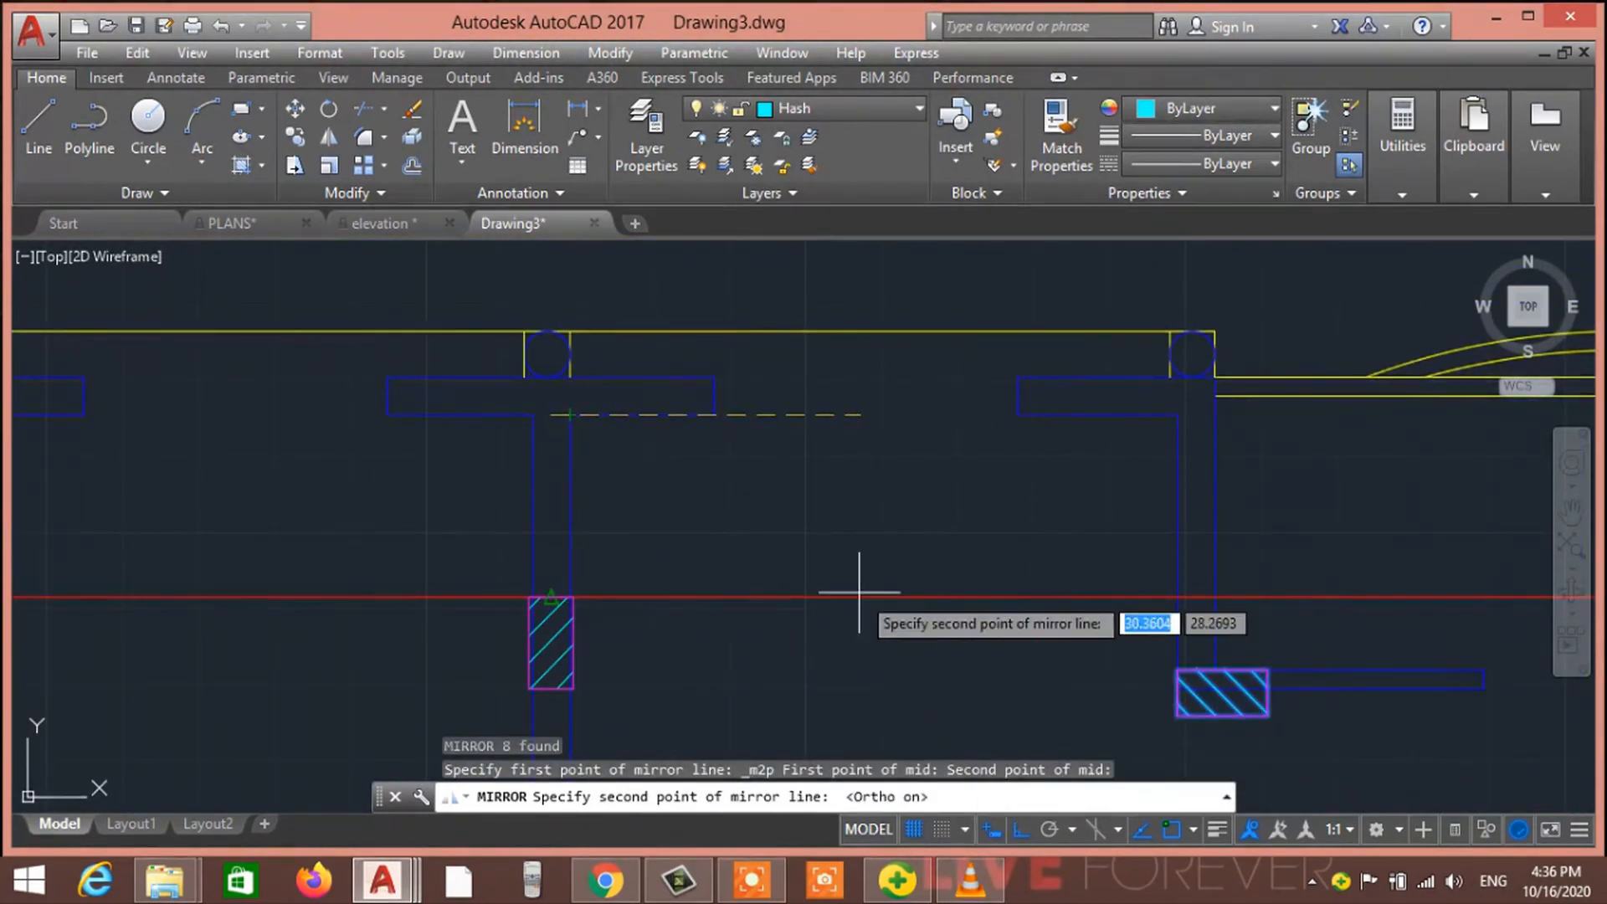
scroll(846, 585, "down", 8)
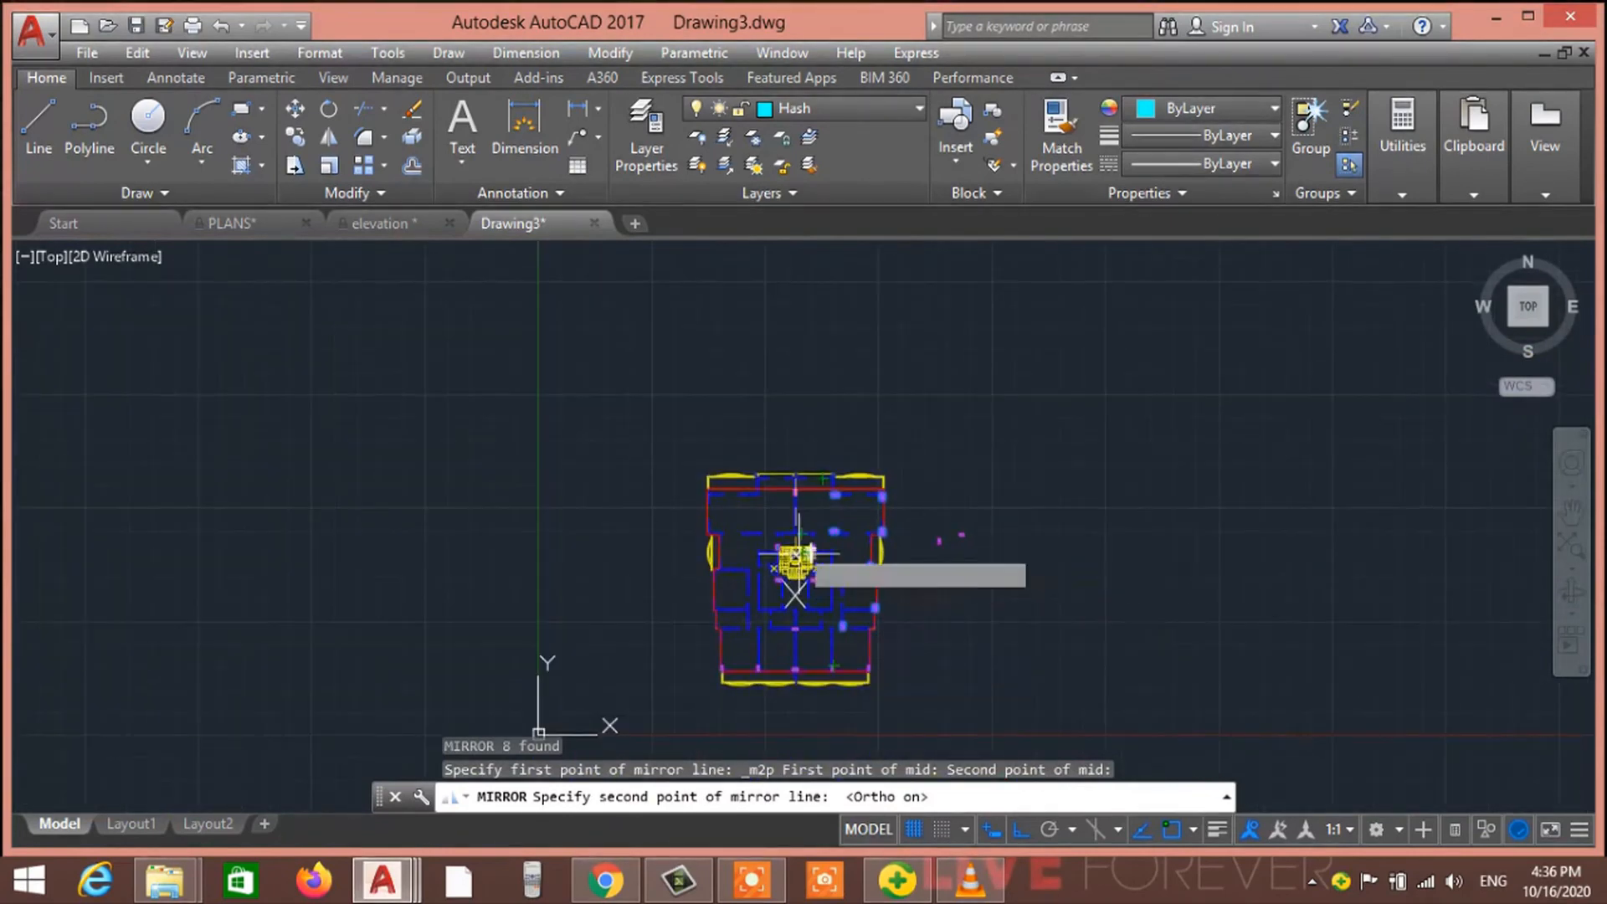
scroll(859, 643, "up", 6)
scroll(727, 474, "up", 2)
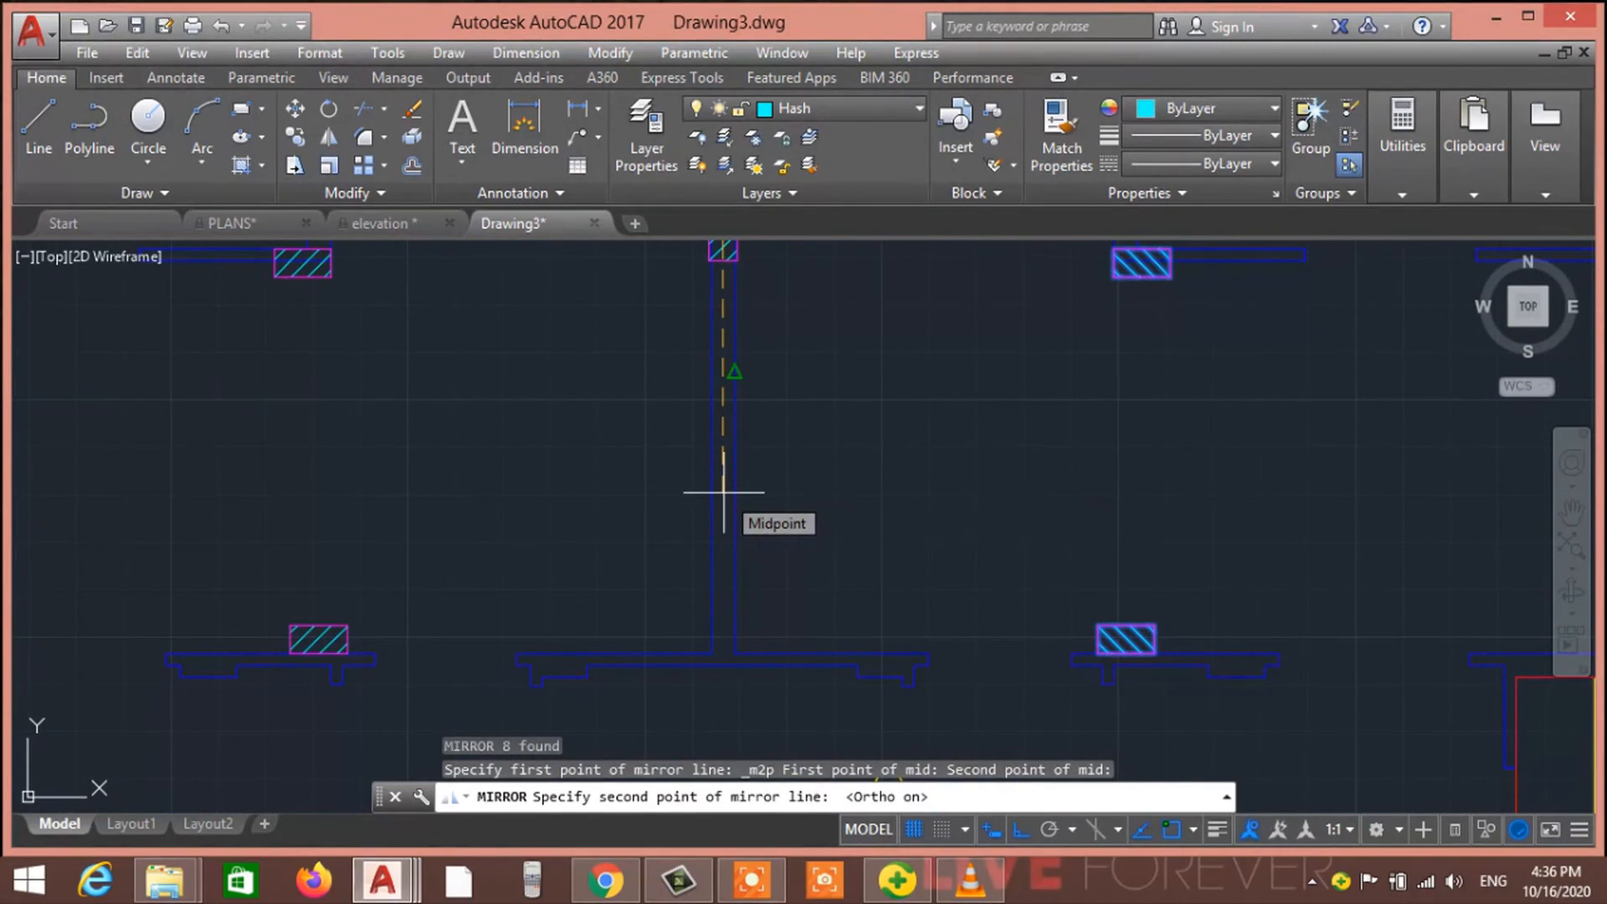
left_click(723, 492)
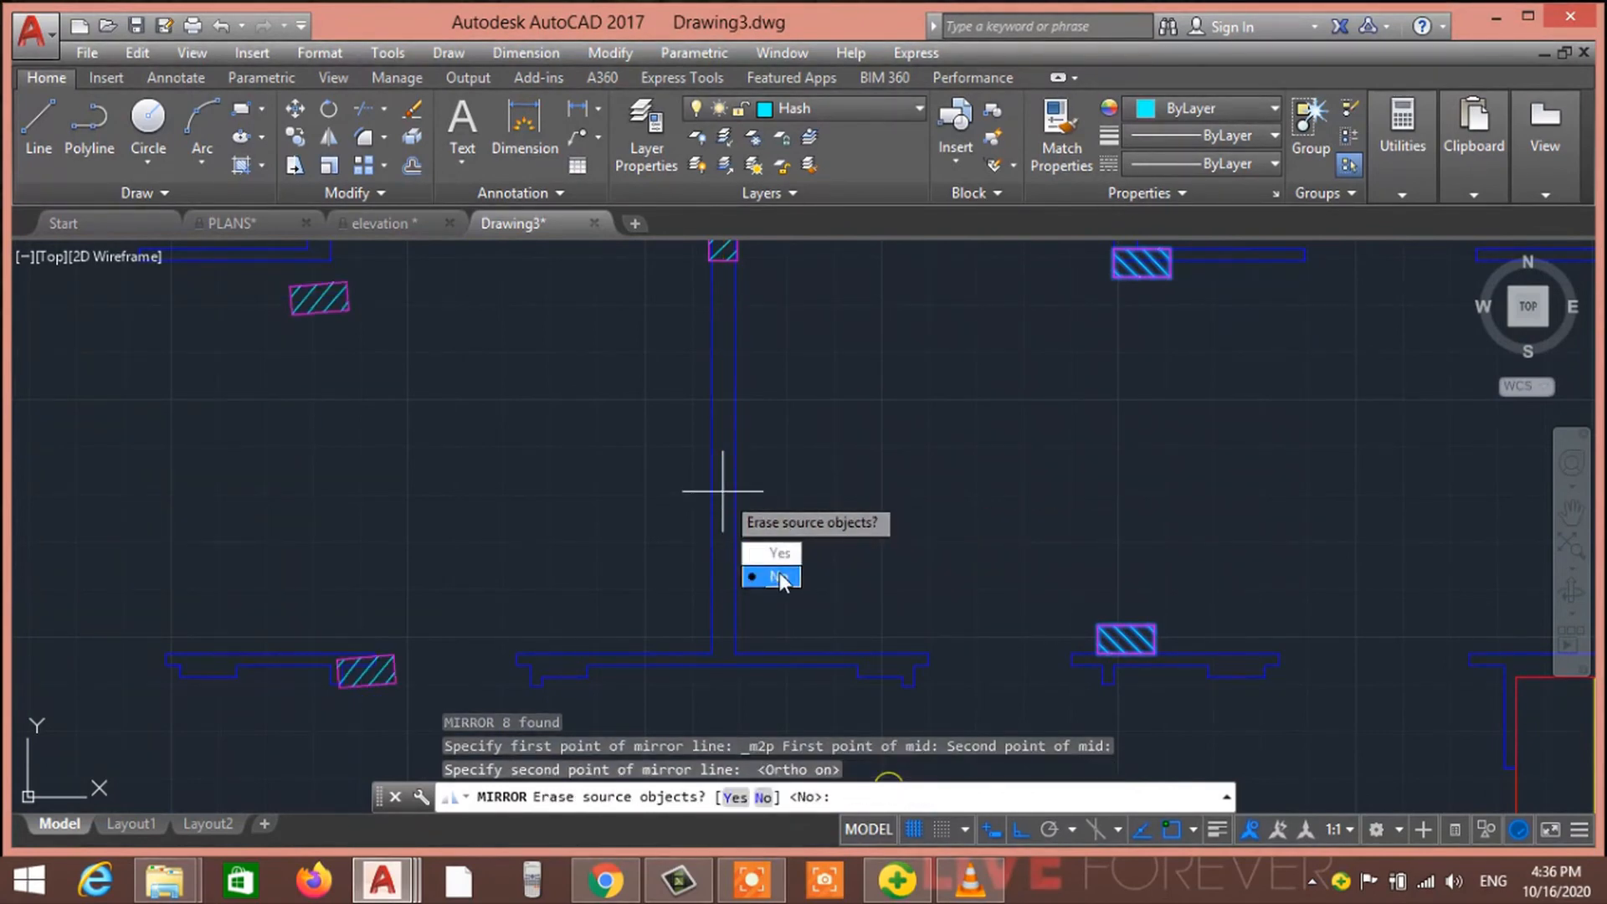
key("Escape")
Mirror the eight right-half columns to the left about a vertical line midway between the central wall's two faces, keeping the source columns
scroll(821, 534, "down", 5)
scroll(793, 574, "up", 8)
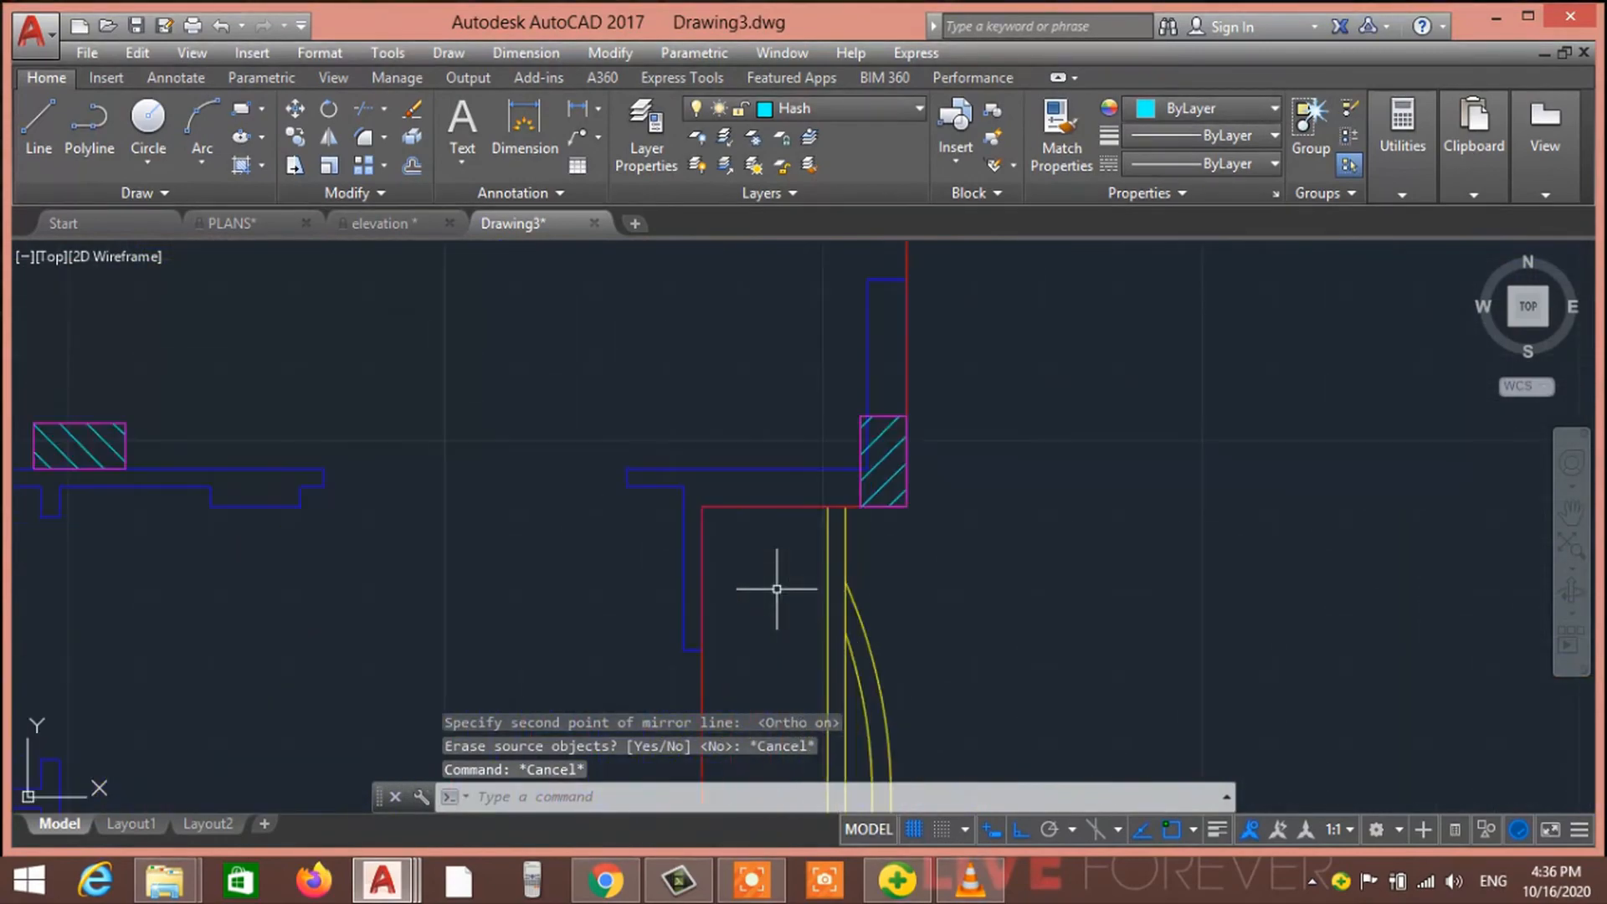
scroll(817, 574, "down", 6)
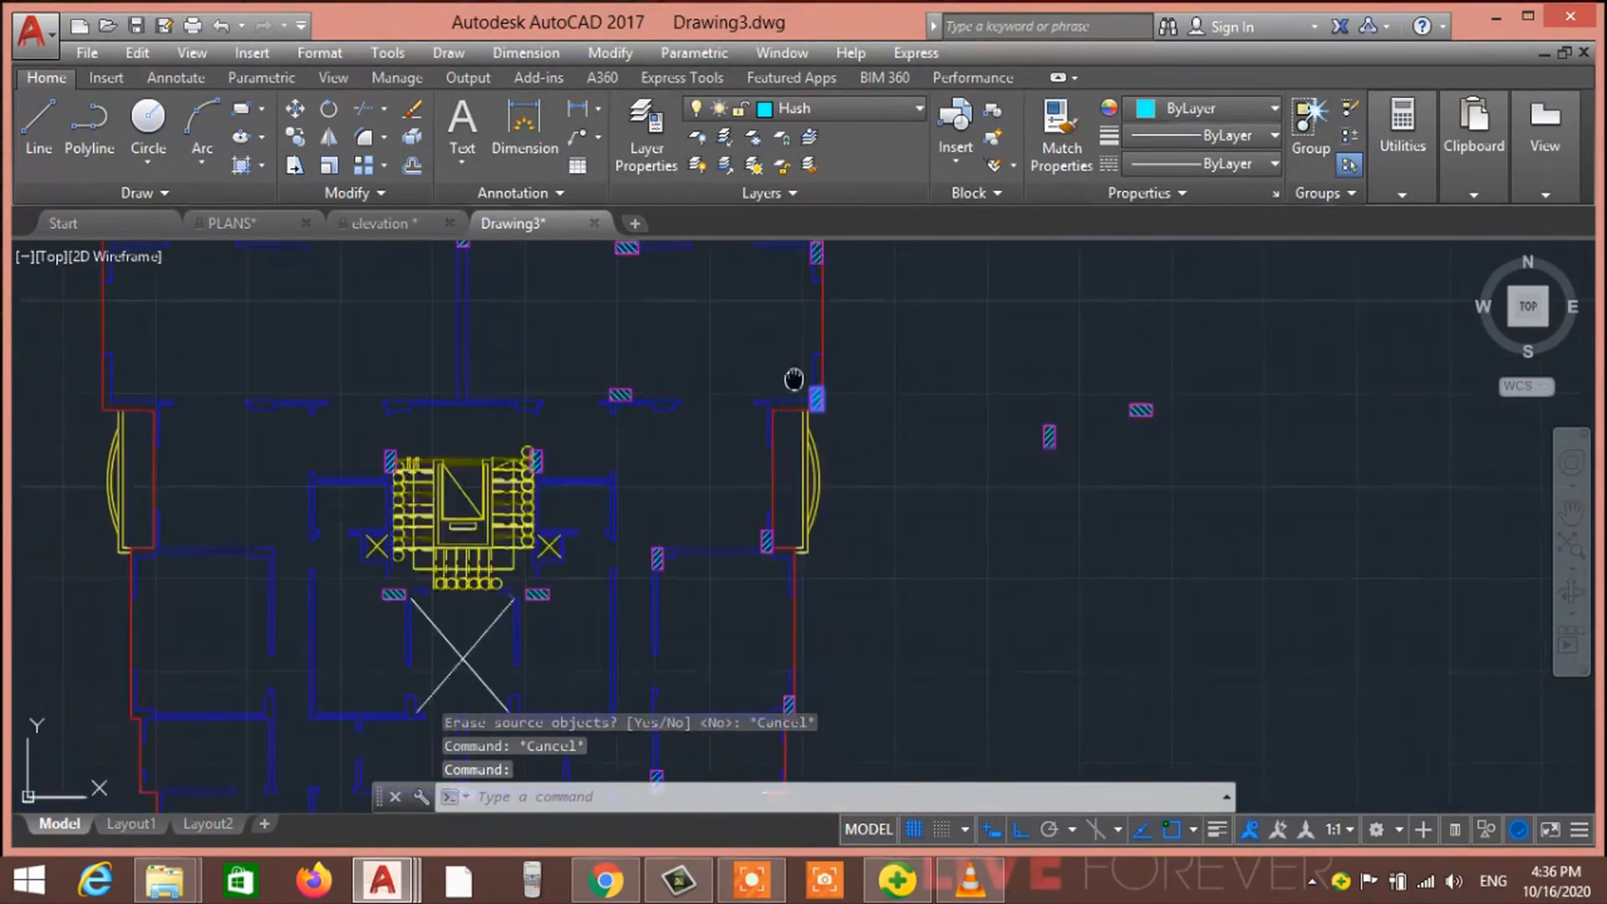
left_click(888, 426)
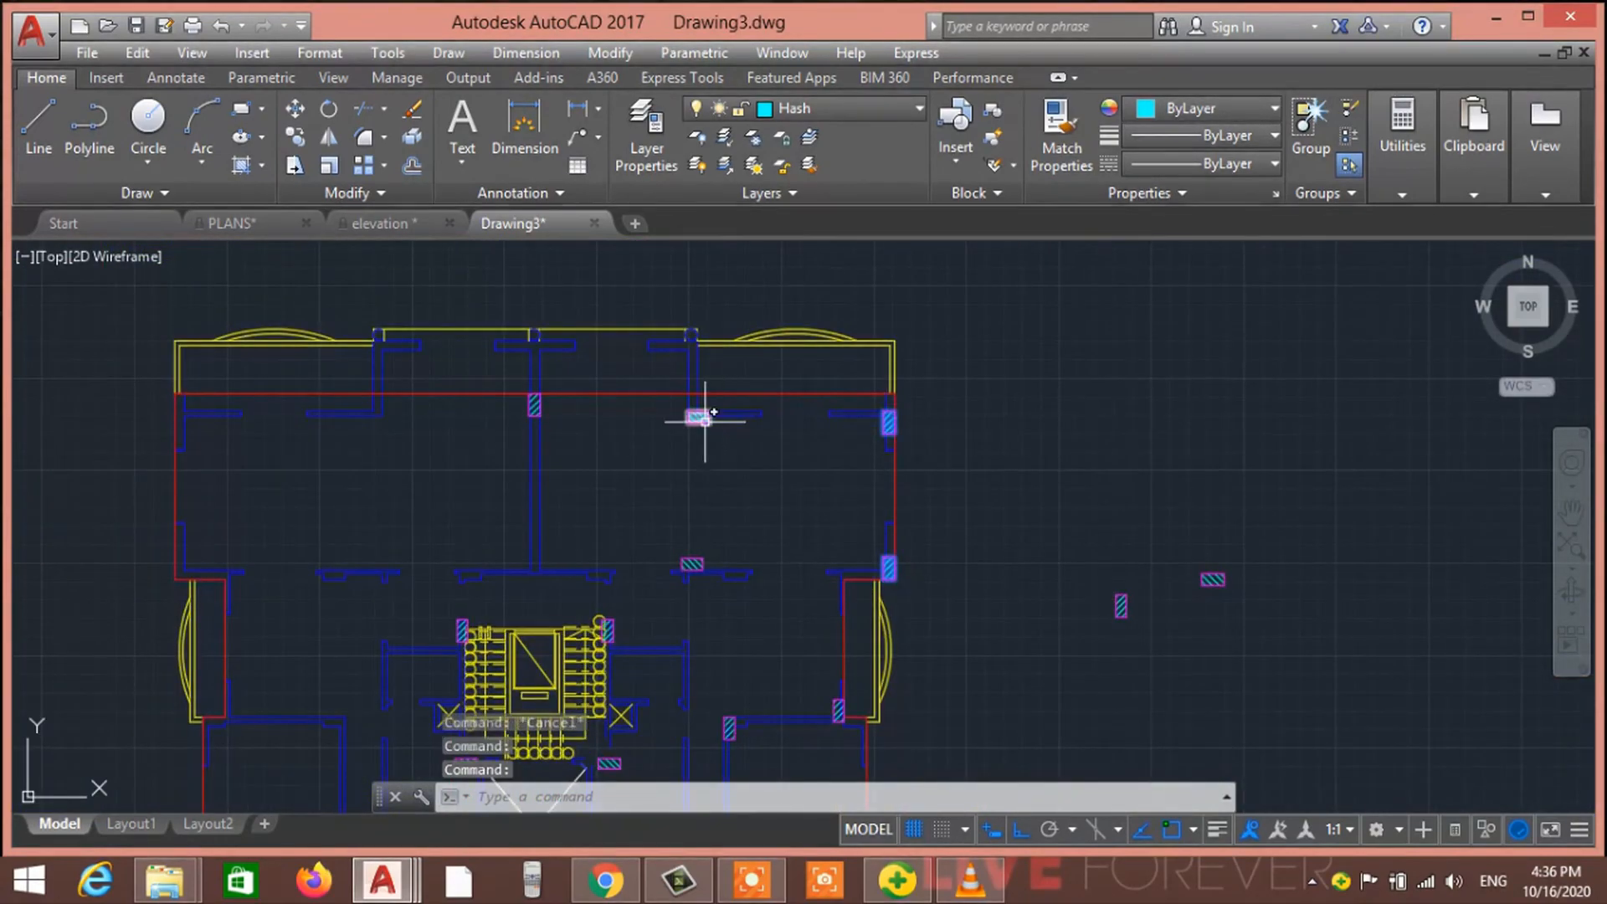
left_click(703, 420)
middle_click_drag(714, 520, 731, 451)
scroll(709, 520, "up", 4)
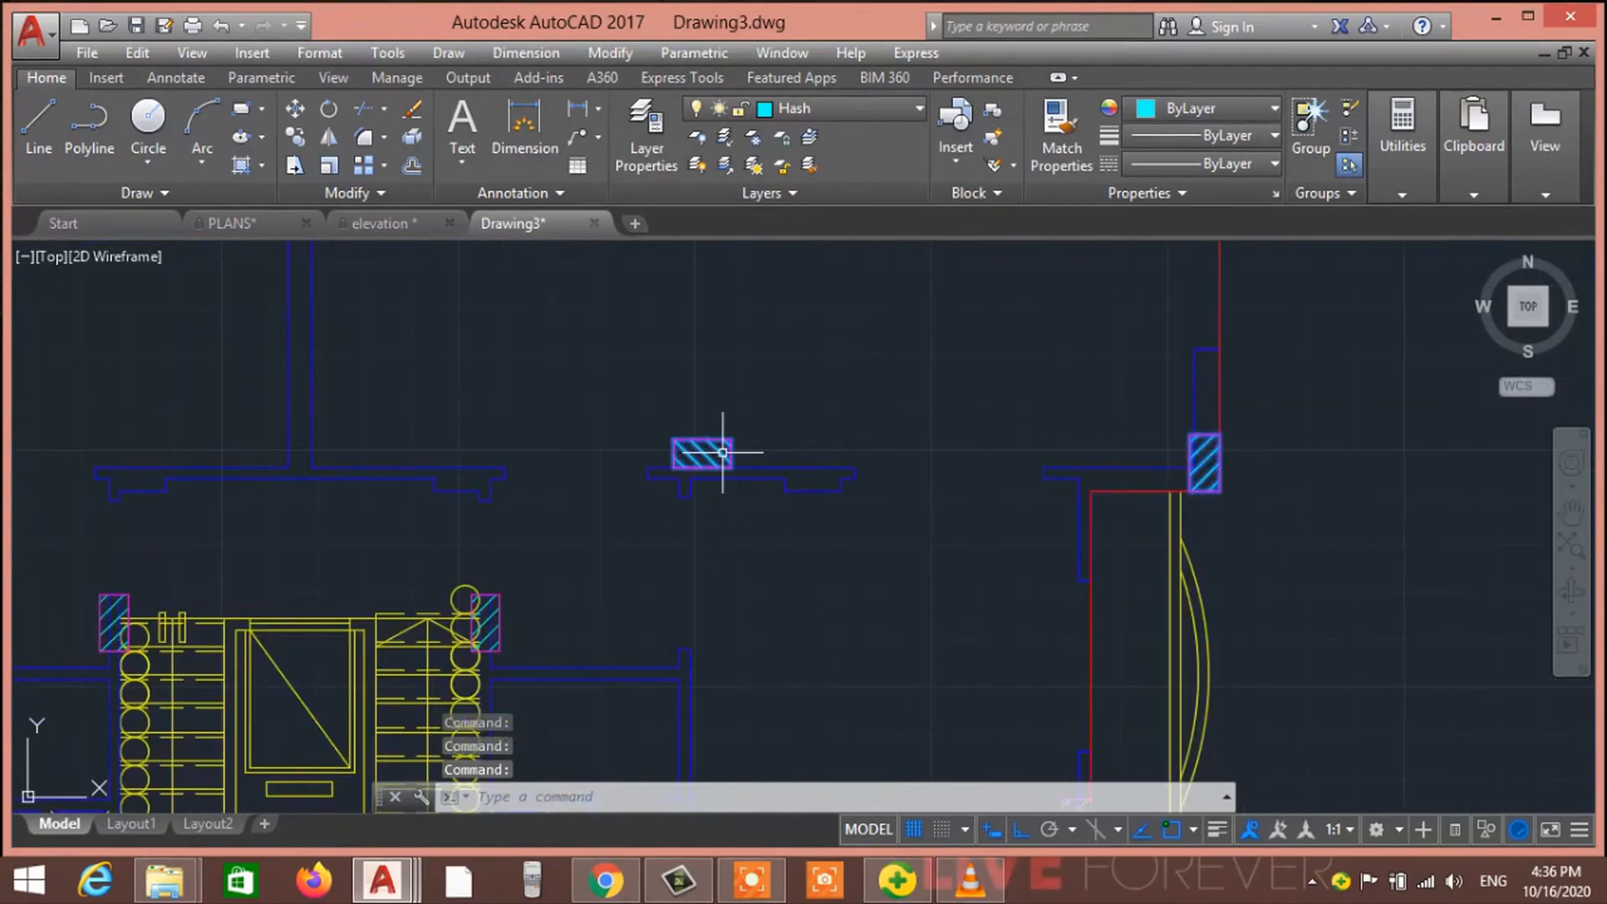
scroll(753, 502, "down", 2)
scroll(897, 438, "up", 2)
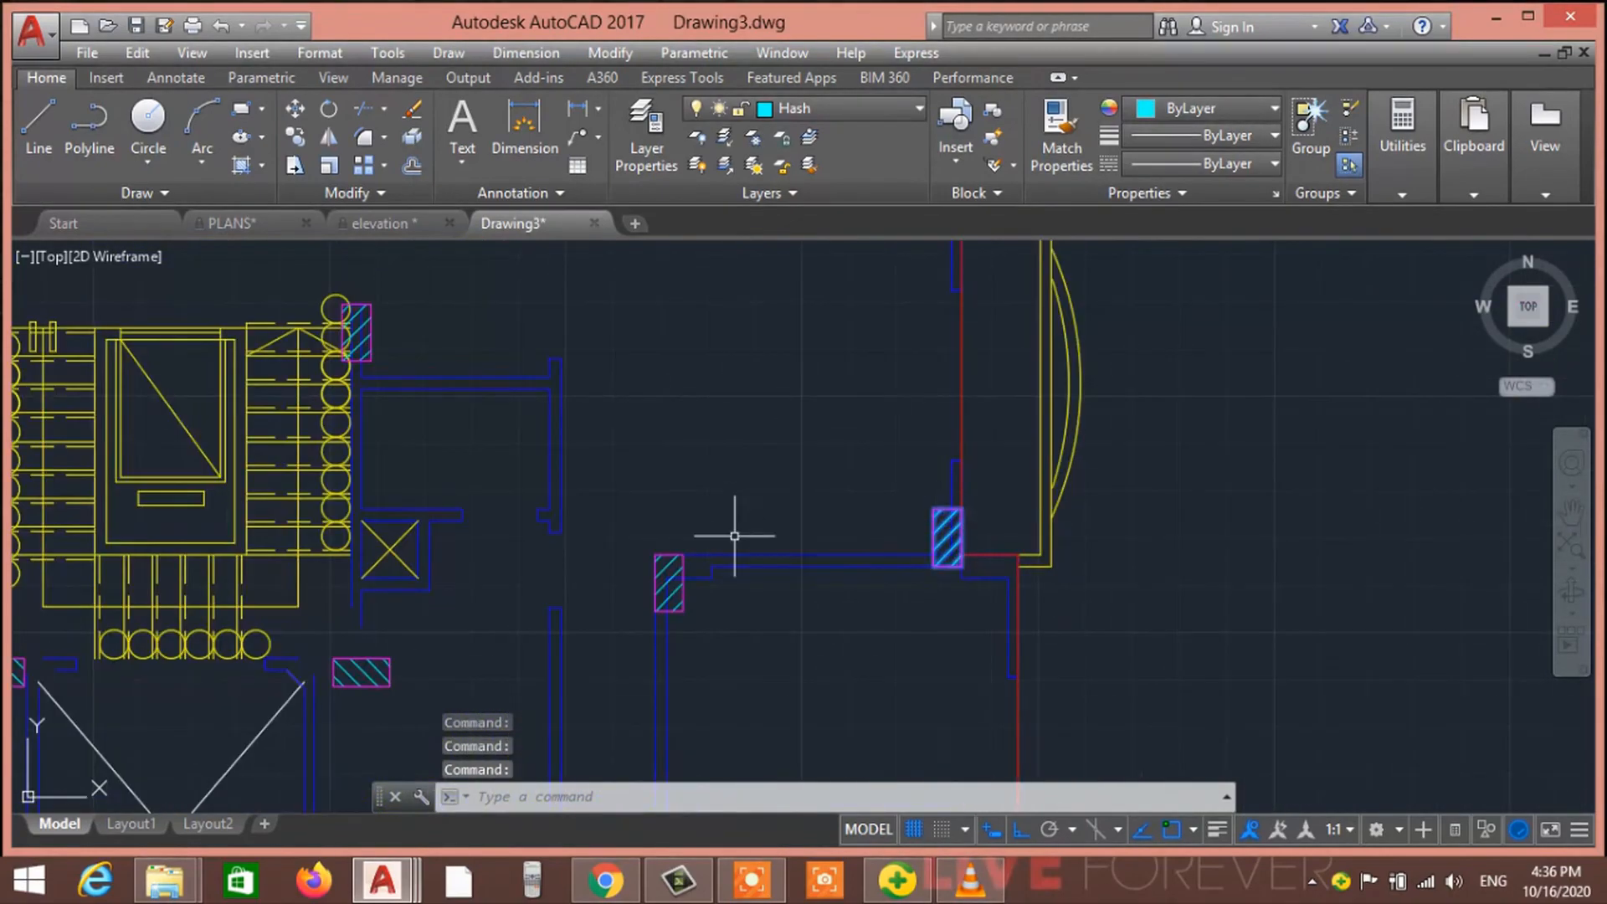
scroll(695, 590, "down", 3)
scroll(705, 705, "up", 2)
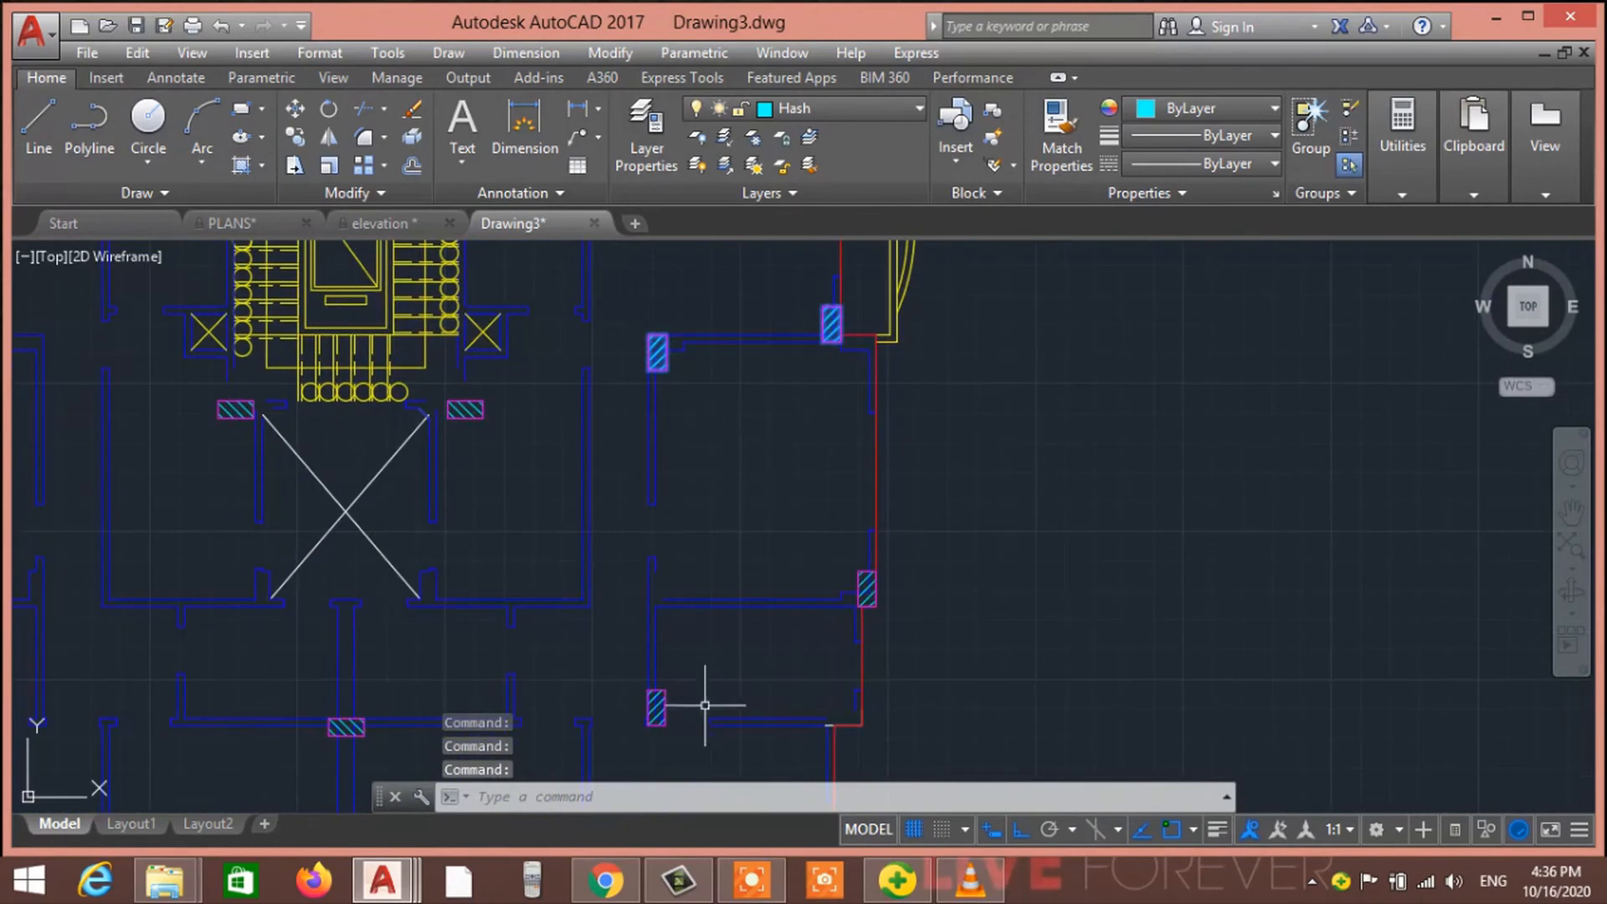
middle_click_drag(658, 725, 666, 400)
scroll(665, 400, "up", 2)
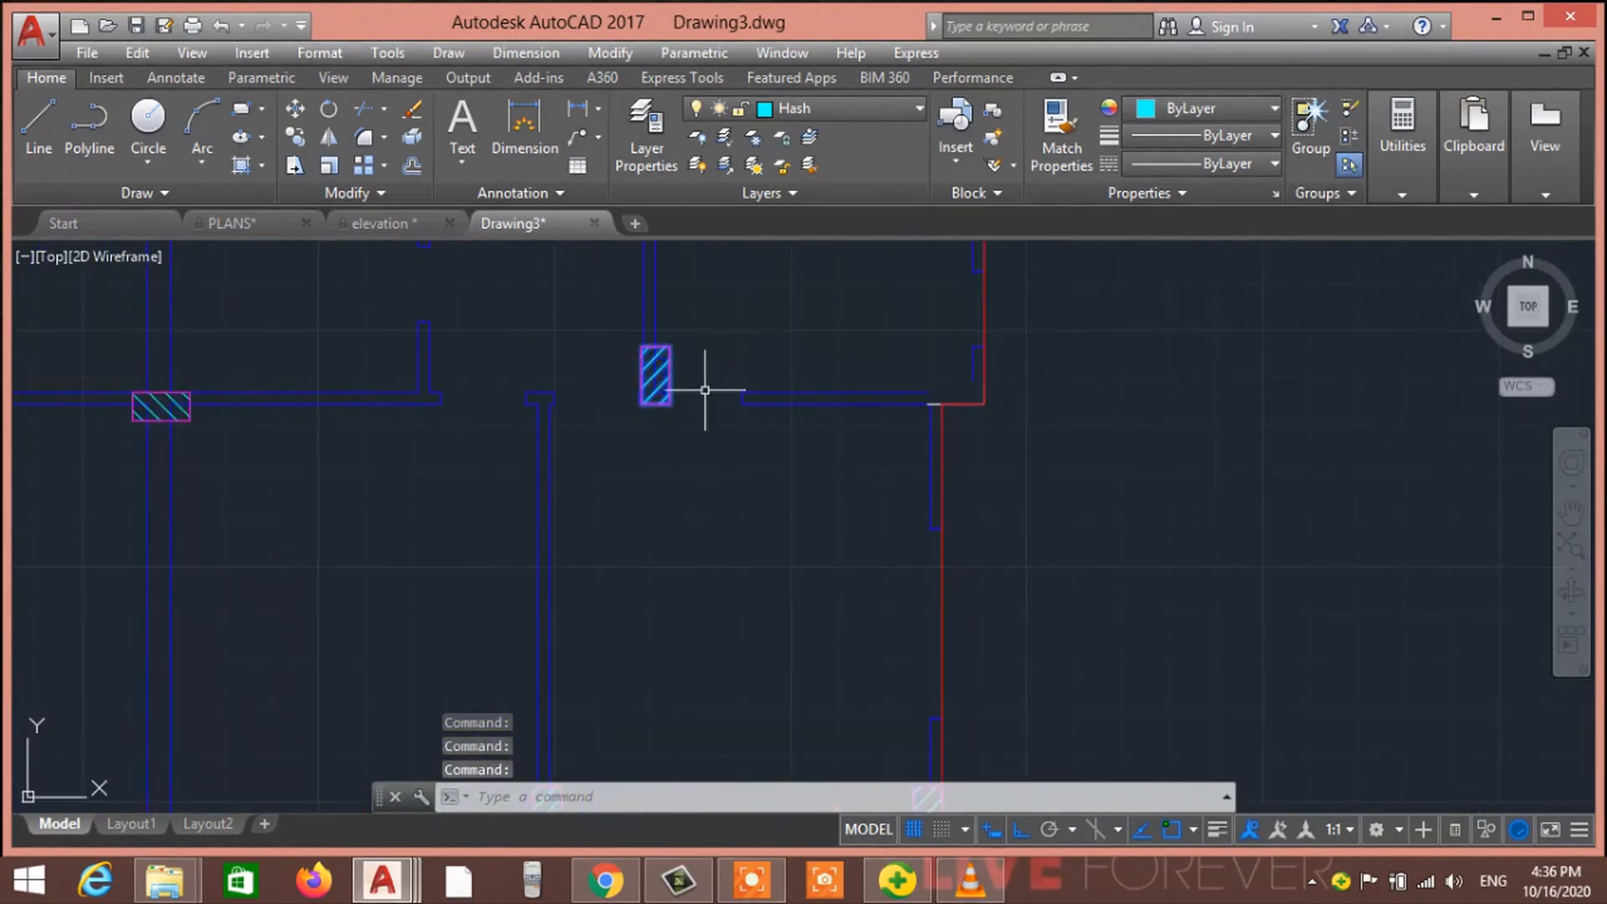
mouse_move(762, 406)
middle_mouse_down()
mouse_move(745, 524)
mouse_move(837, 664)
middle_mouse_up()
scroll(917, 405, "down", 3)
scroll(831, 589, "down", 2)
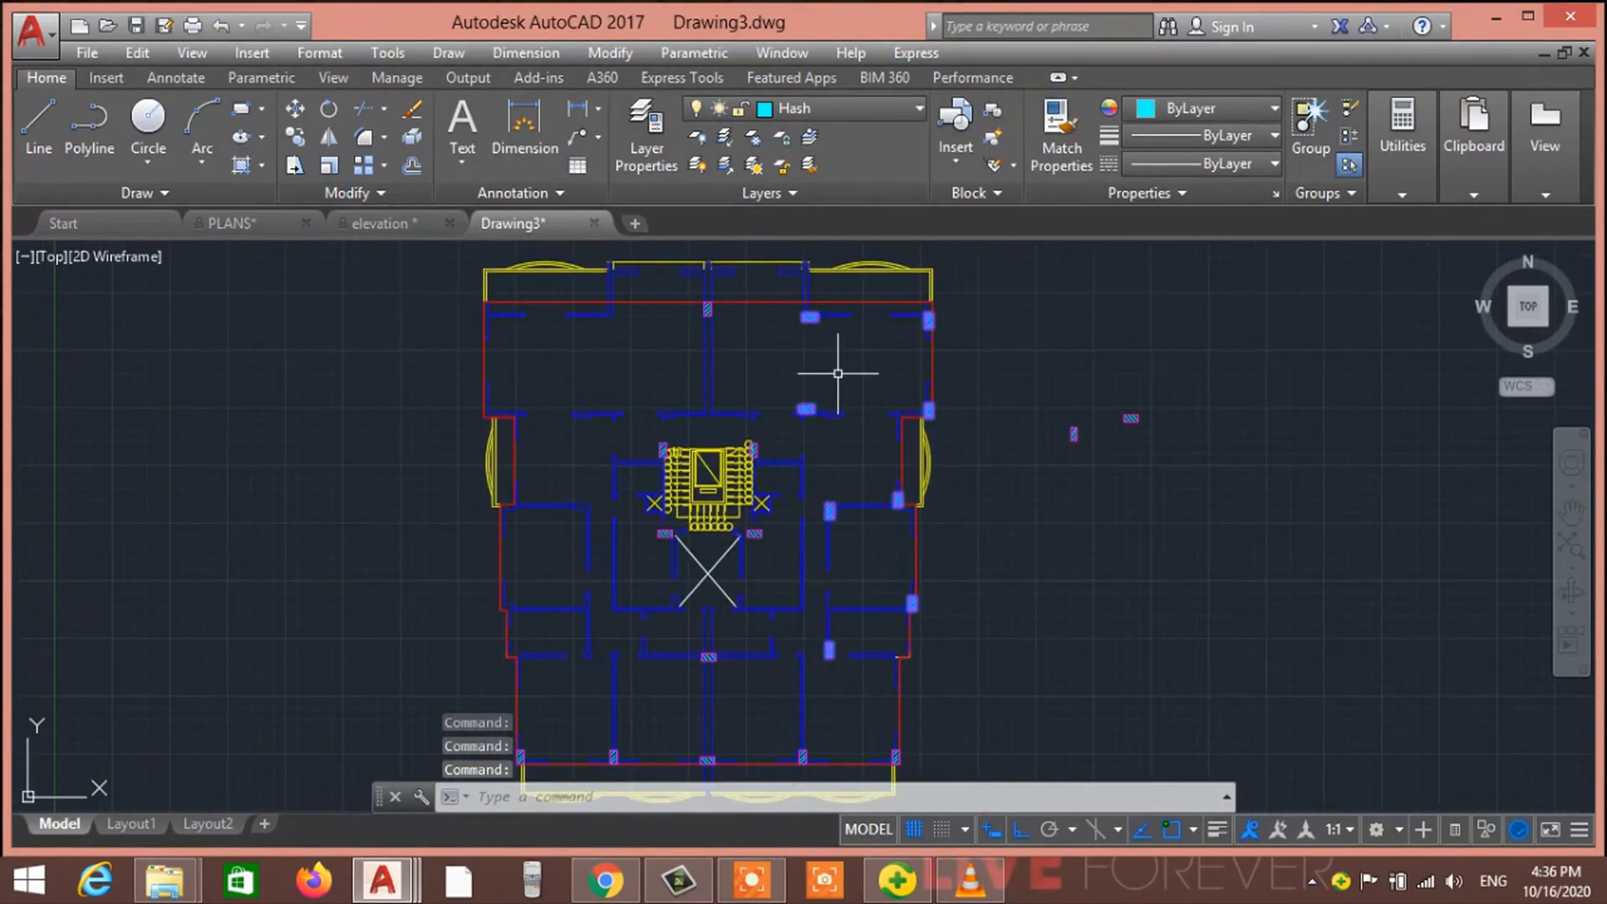
type("MI")
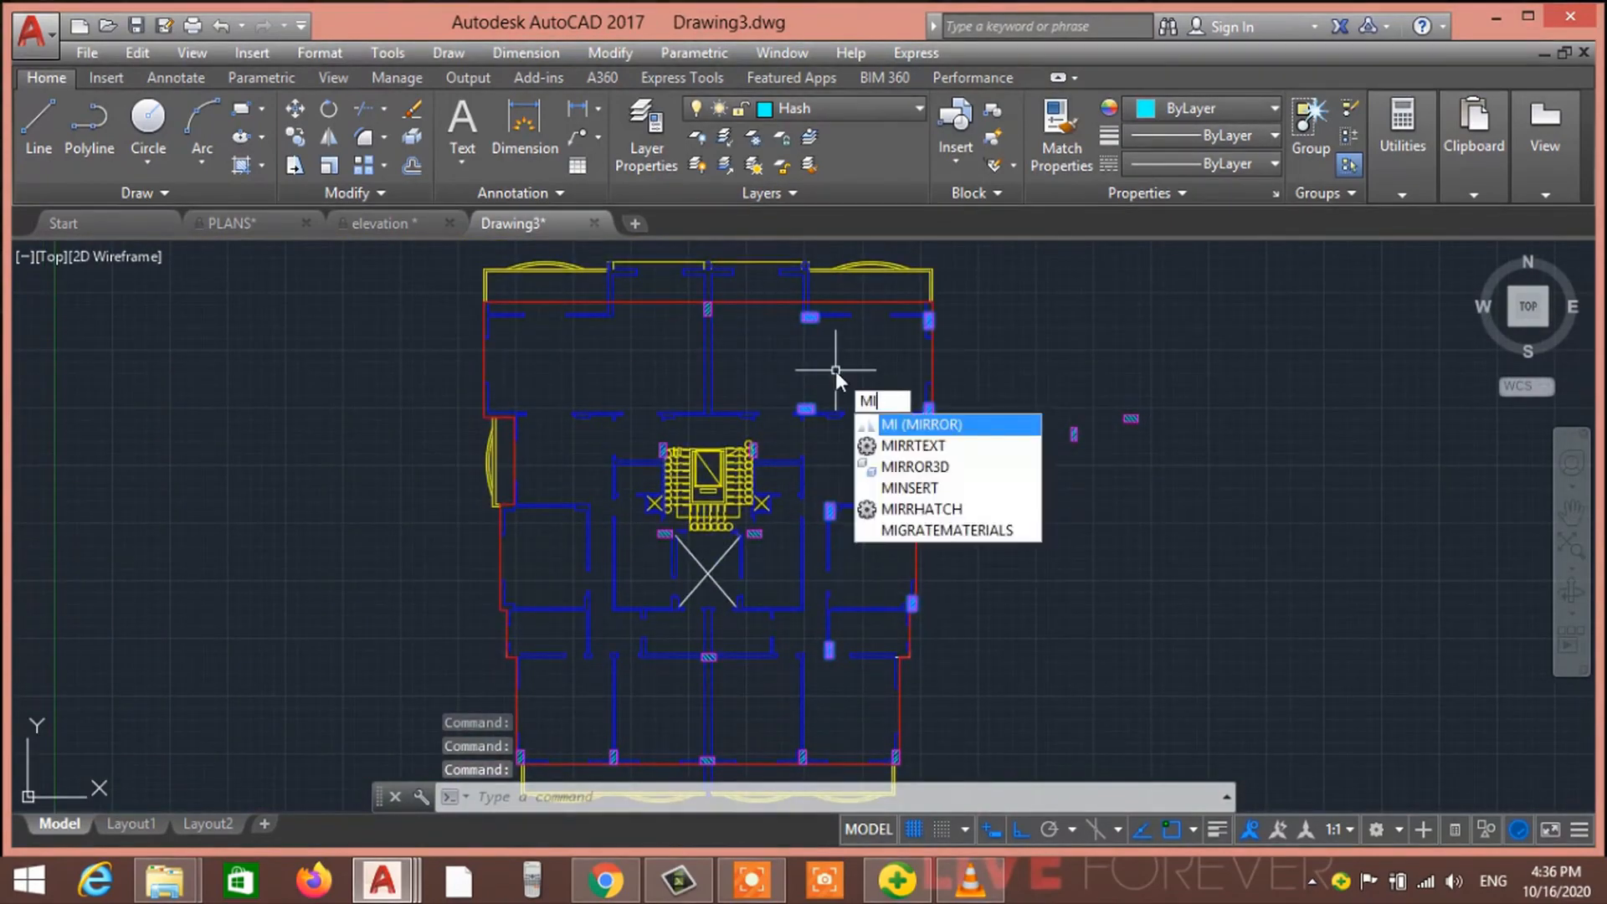
key("Return")
right_click(758, 360, "shift")
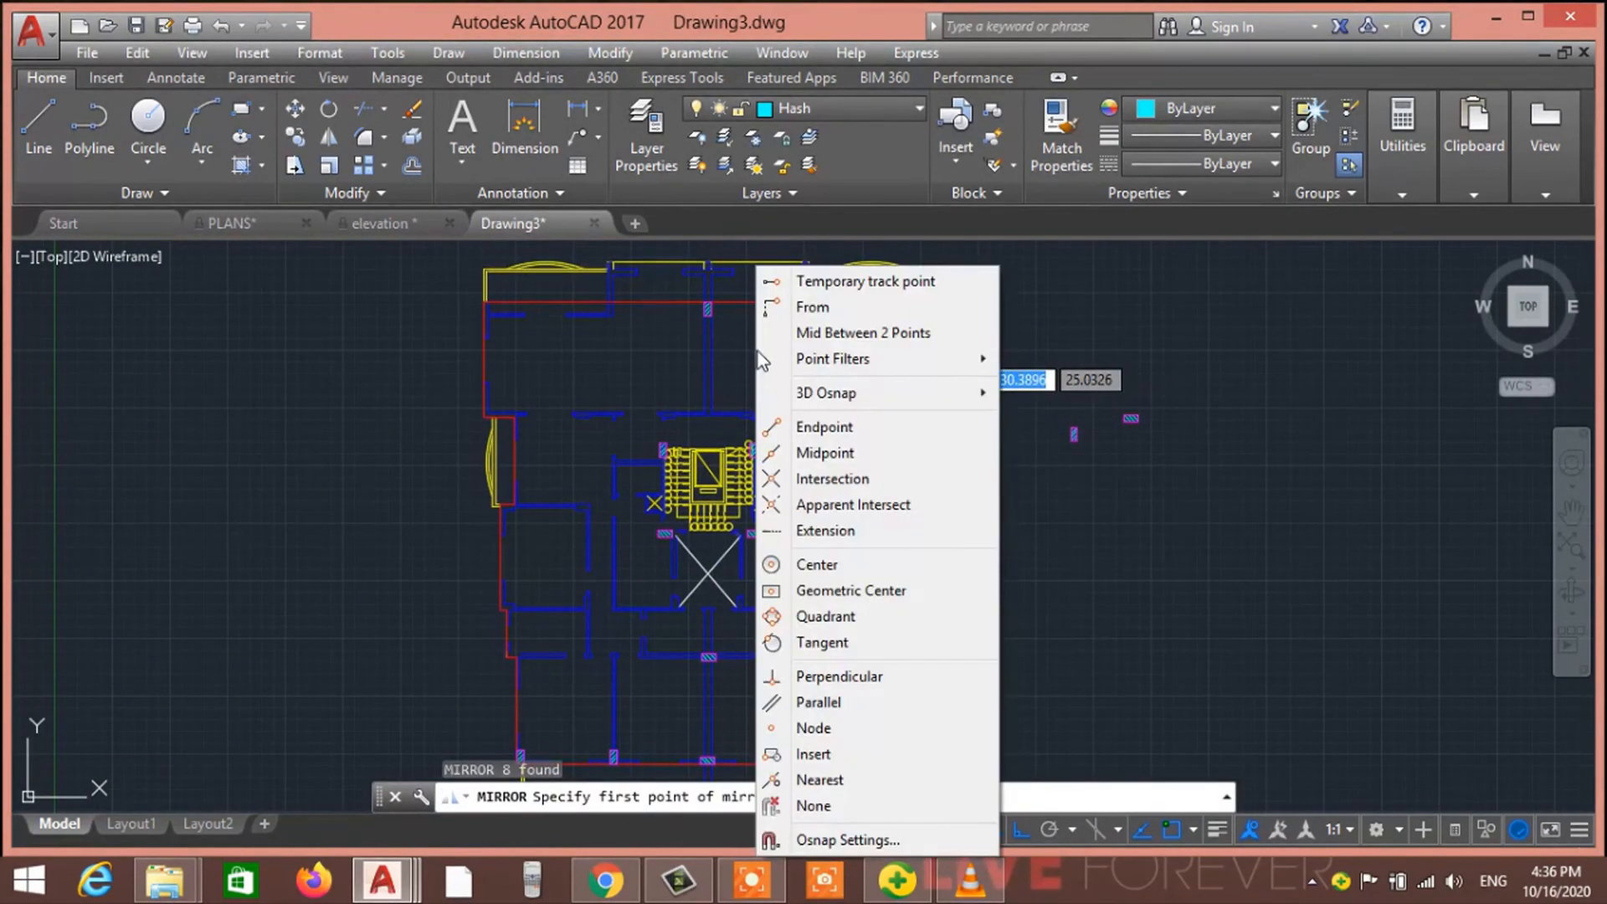
left_click(850, 333)
scroll(728, 377, "up", 8)
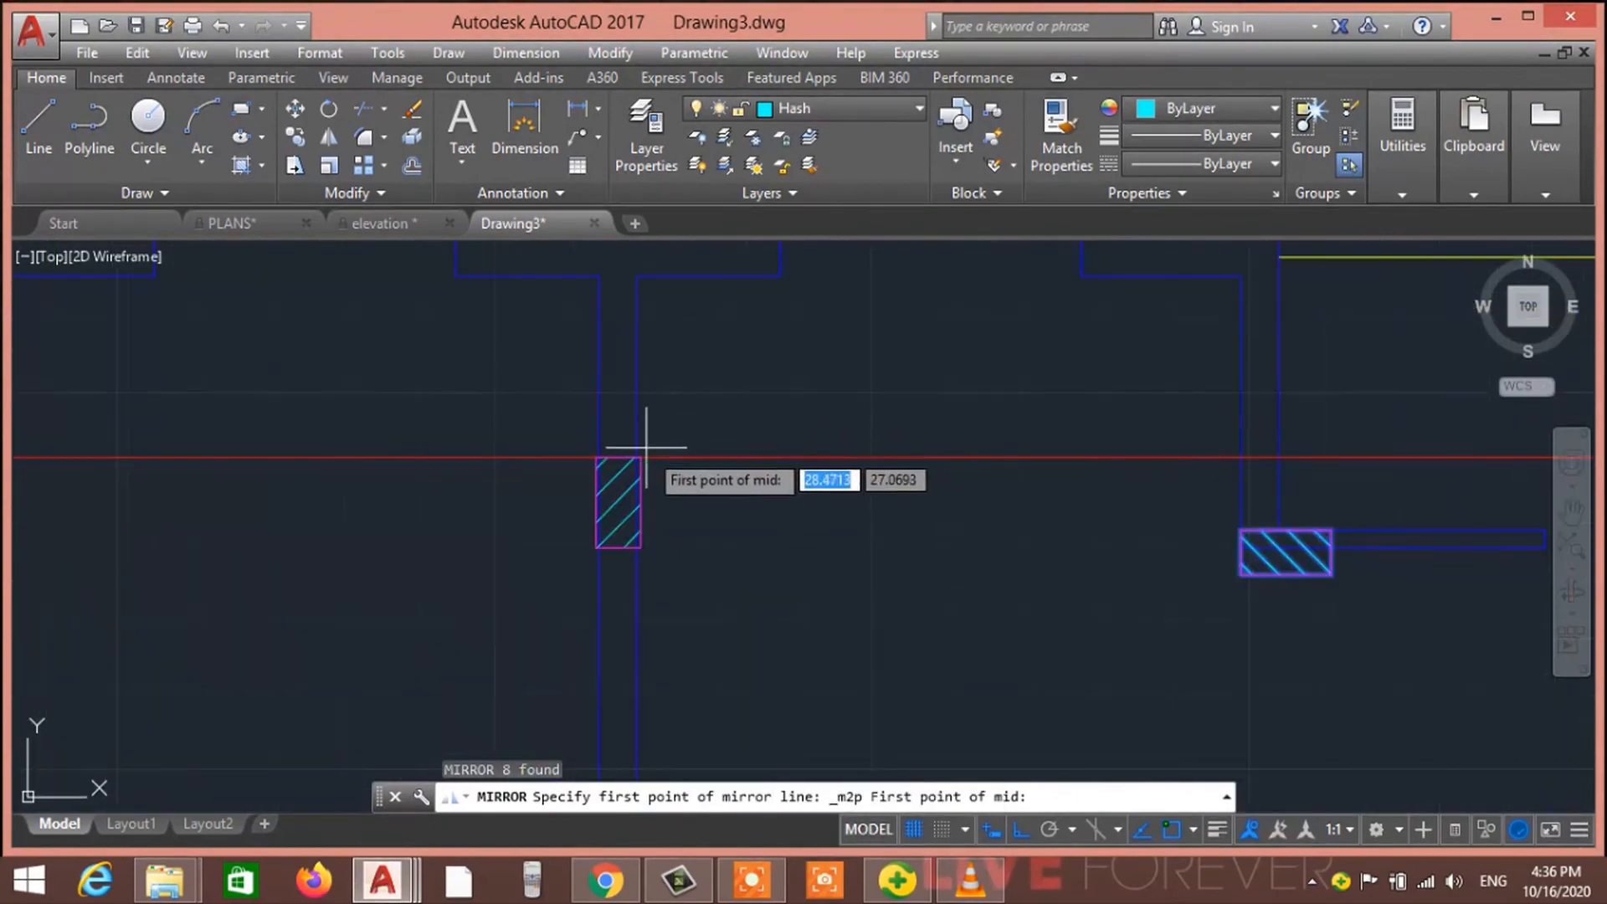
middle_click_drag(617, 353, 621, 571)
middle_click_drag(584, 329, 585, 488)
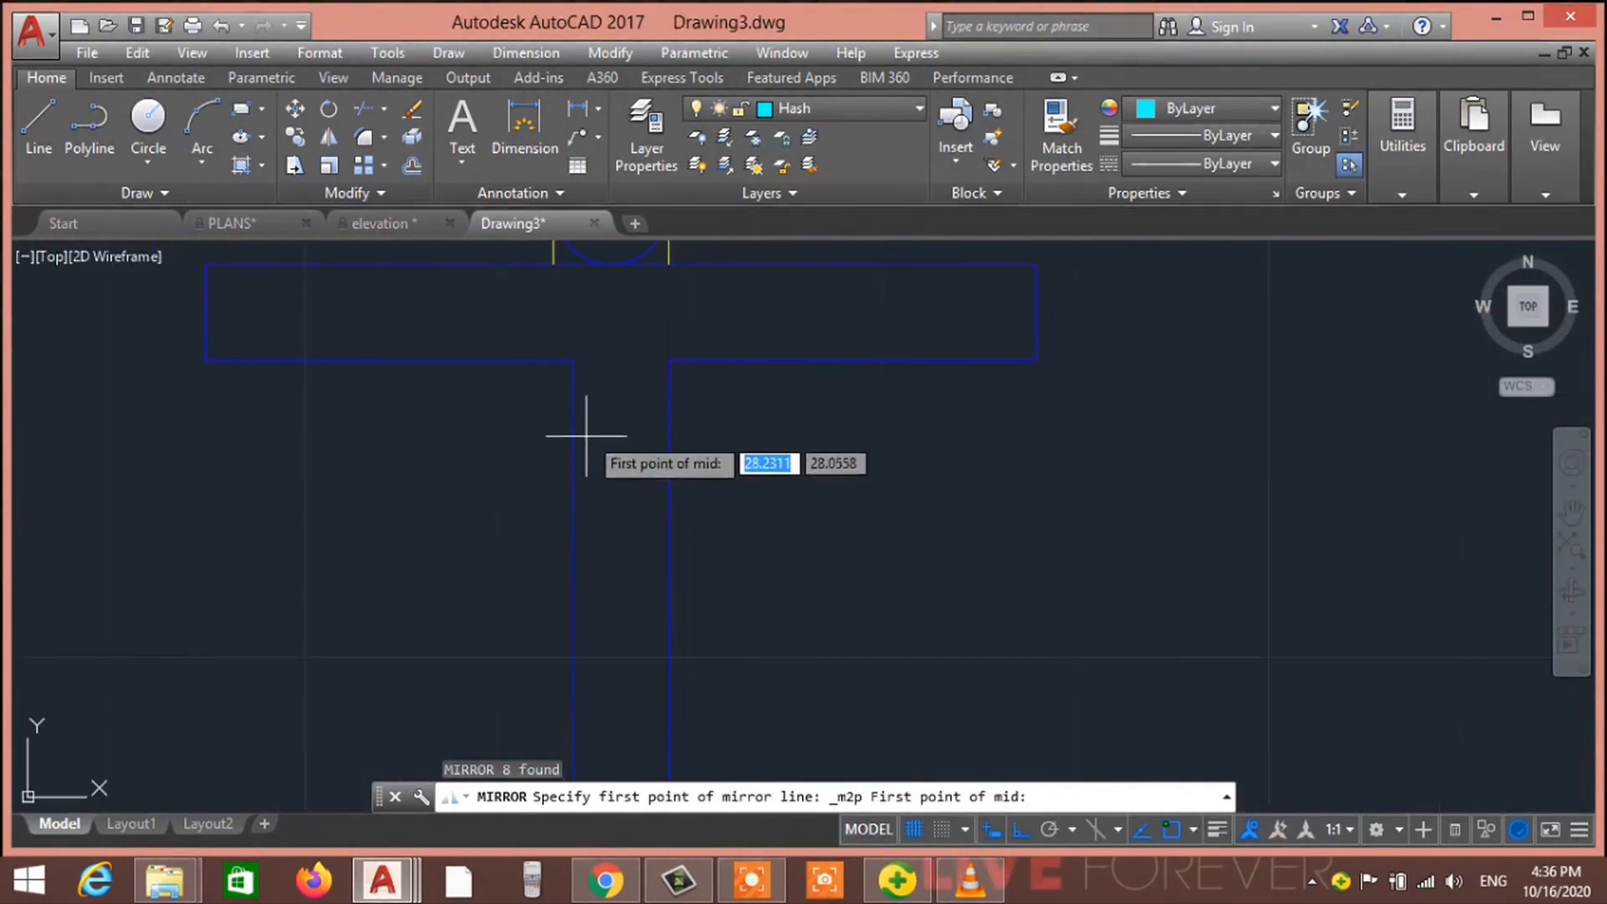
left_click(572, 360)
left_click(667, 360)
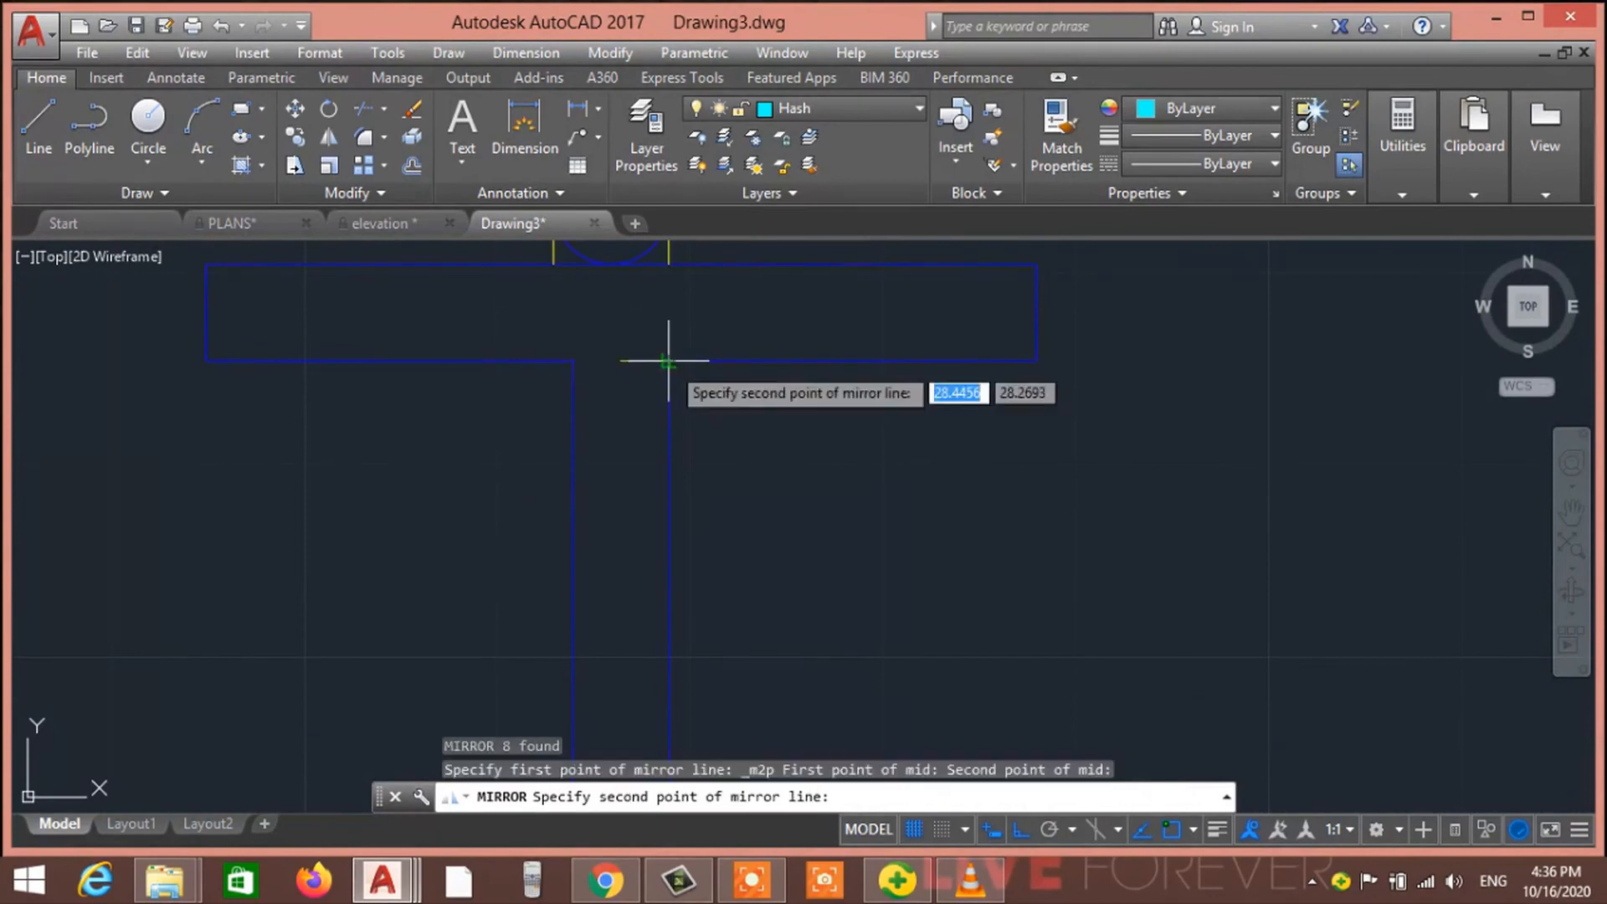
left_click(619, 500)
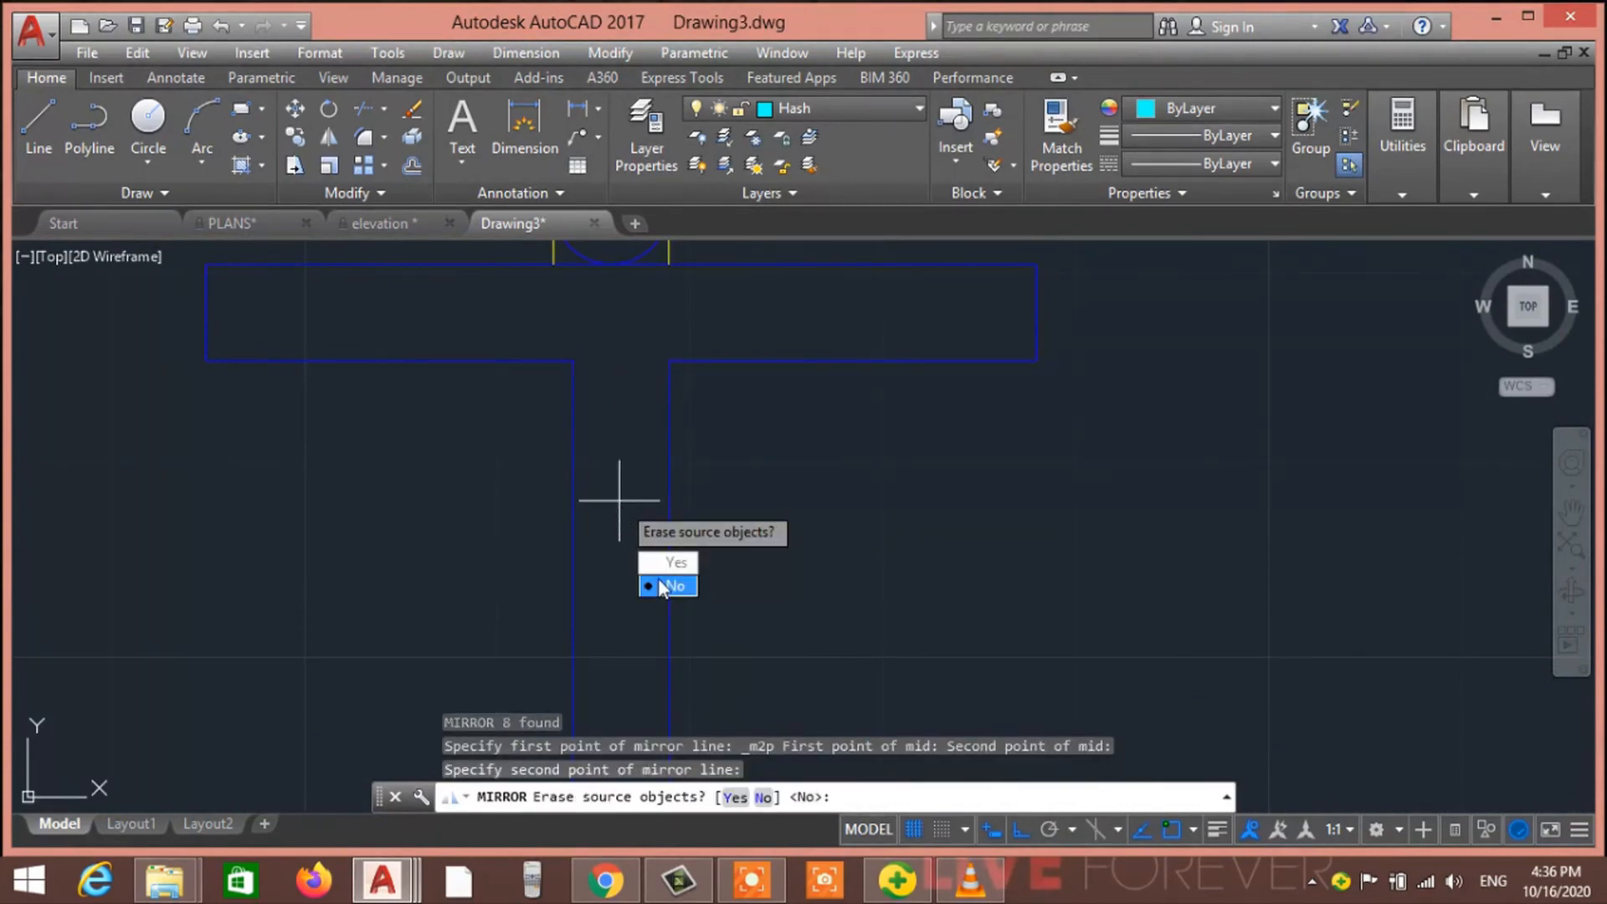
left_click(664, 587)
Delete the two spare columns lying outside the floor plan to its right
scroll(620, 502, "down", 5)
scroll(420, 409, "up", 6)
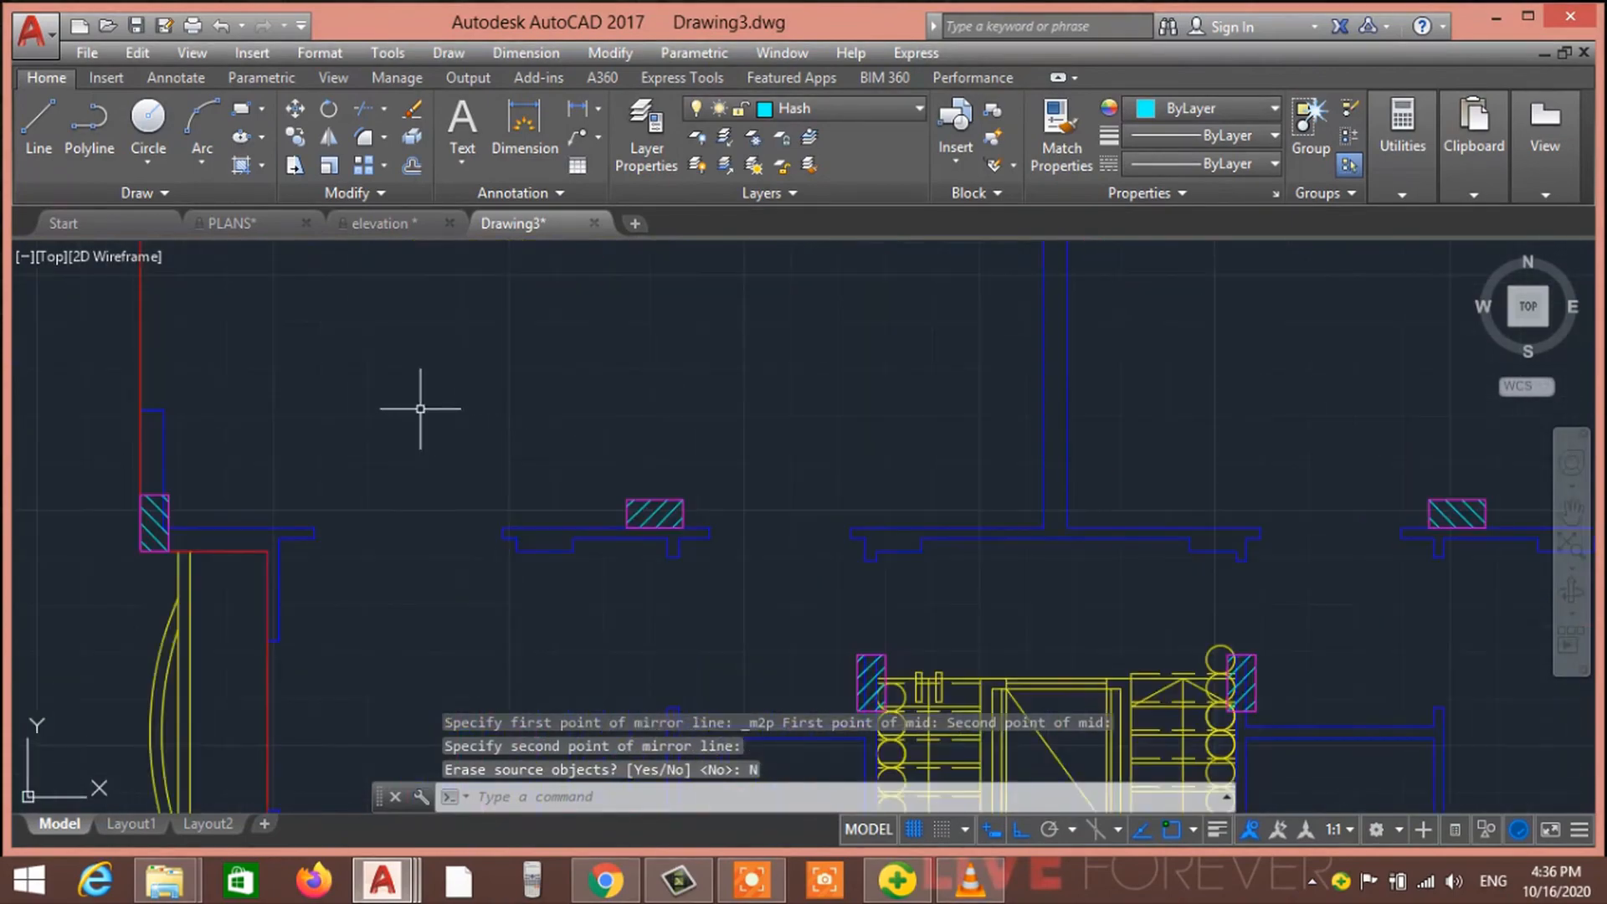
scroll(420, 408, "down", 2)
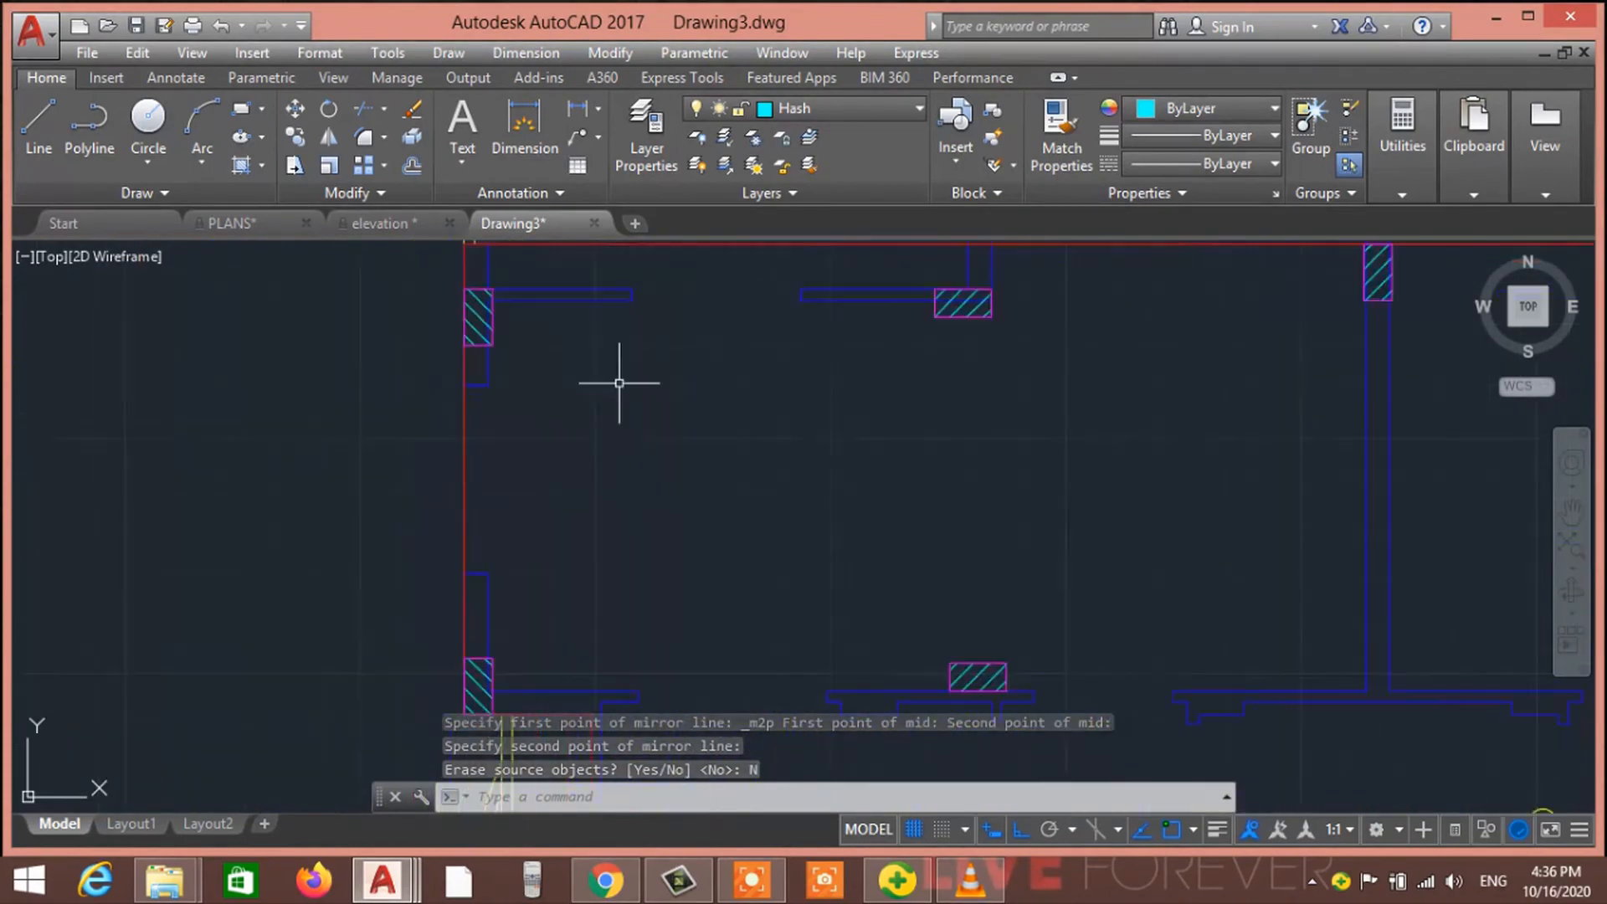
scroll(782, 469, "down", 5)
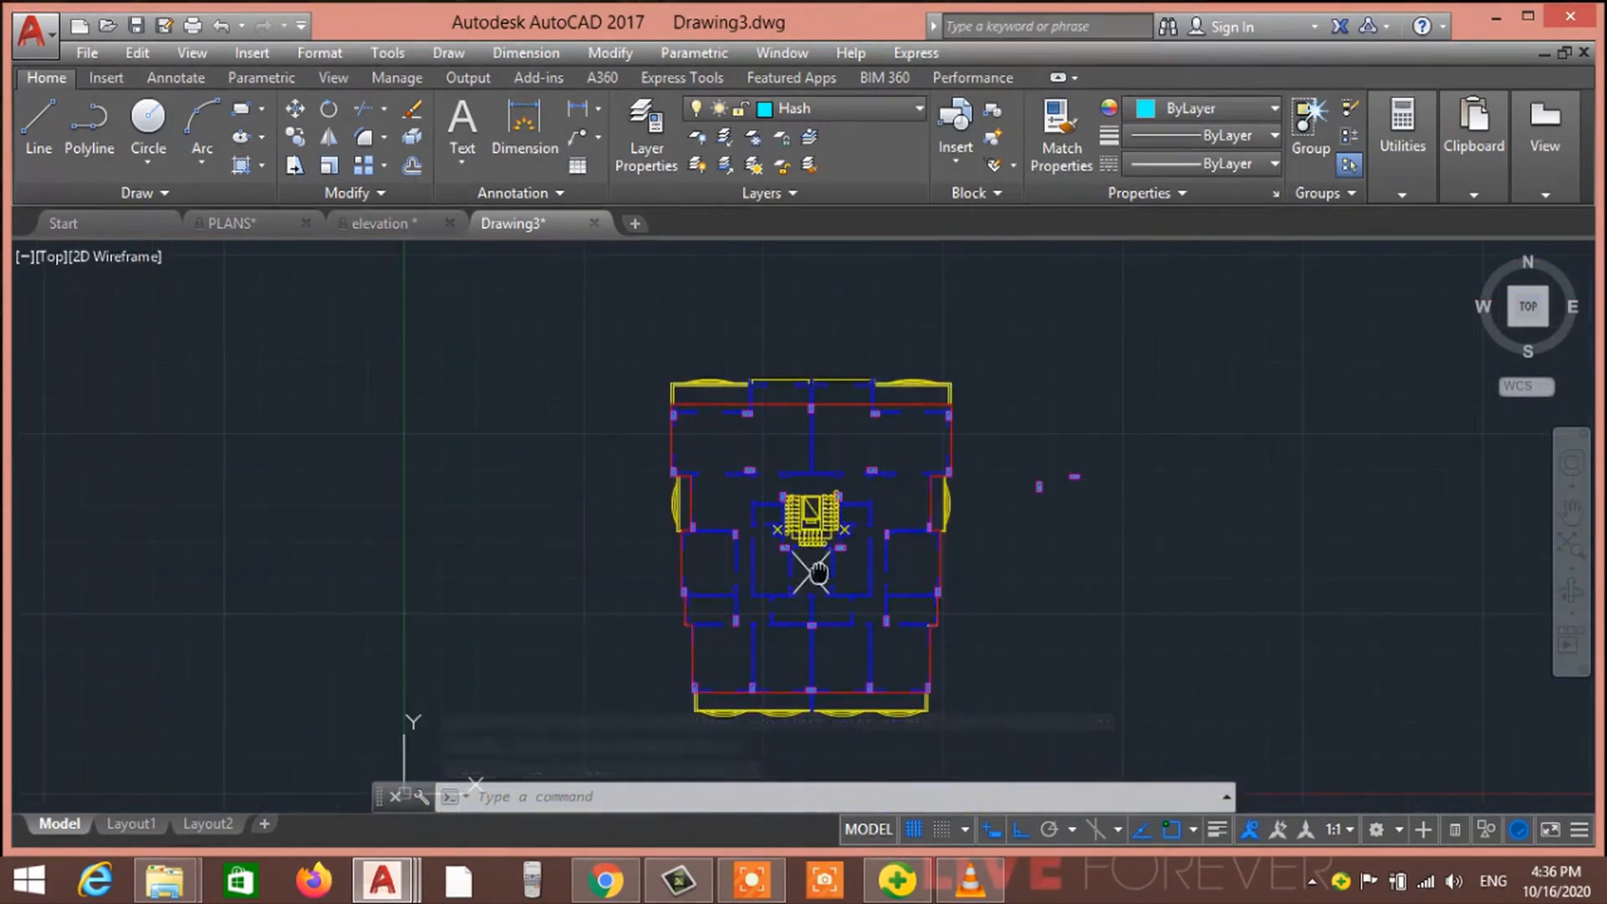
mouse_move(814, 574)
middle_mouse_down()
mouse_move(707, 492)
mouse_move(661, 505)
middle_mouse_up()
left_click(983, 500)
left_click(855, 372)
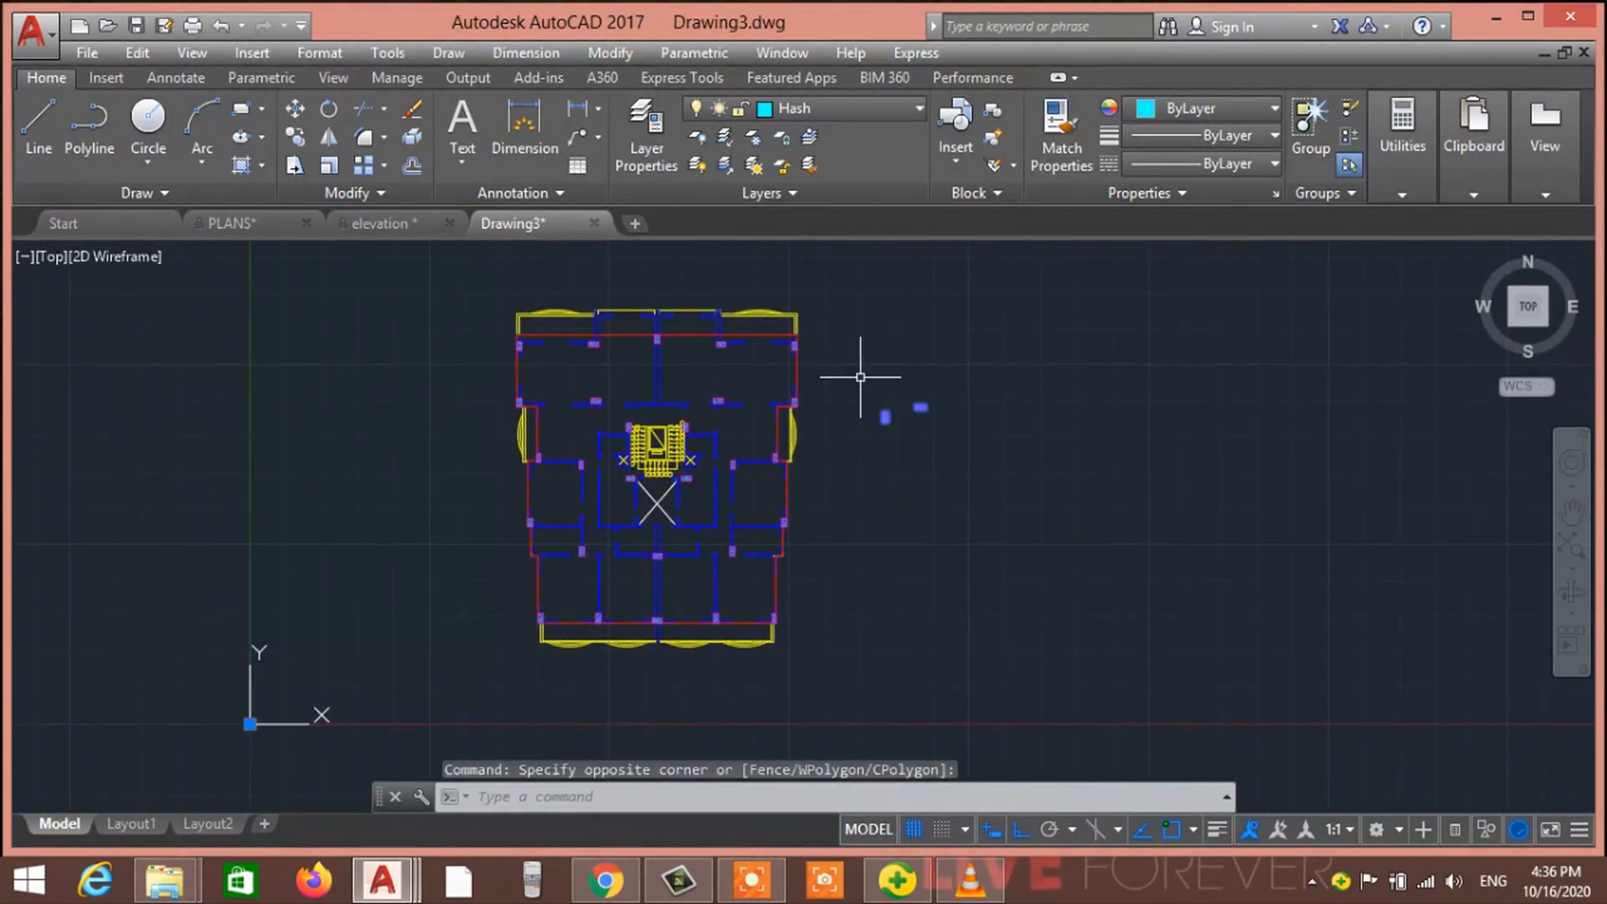
key("Delete")
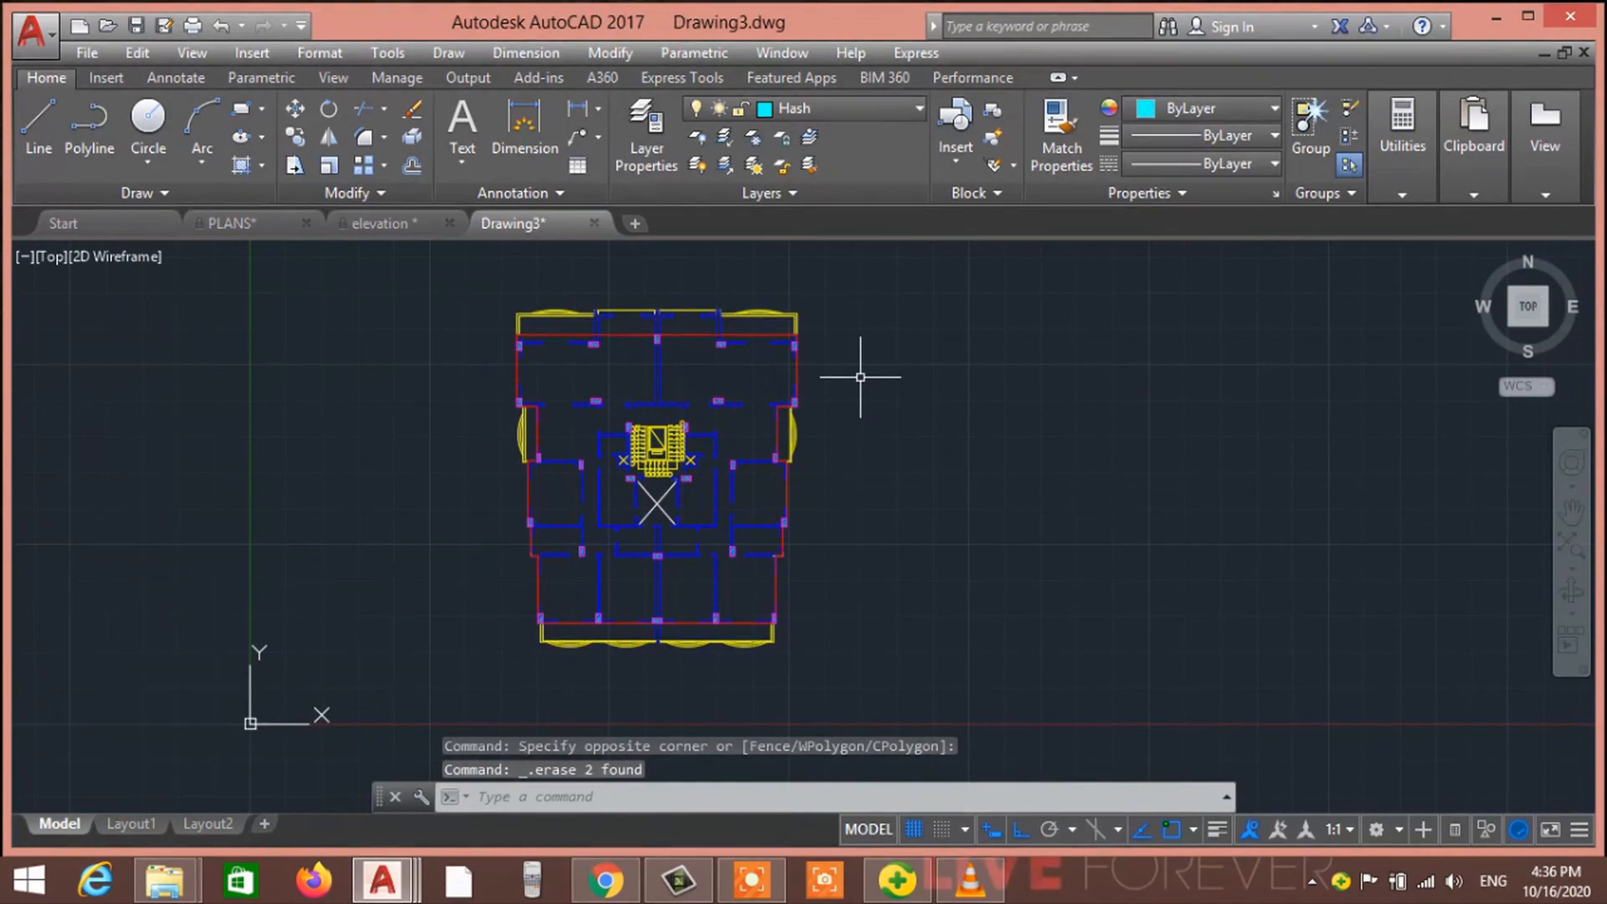
Switch to the fx-570VN PLUS calculator emulator, compute 355 ÷ 12 as a decimal, and return to the drawing
left_click(532, 879)
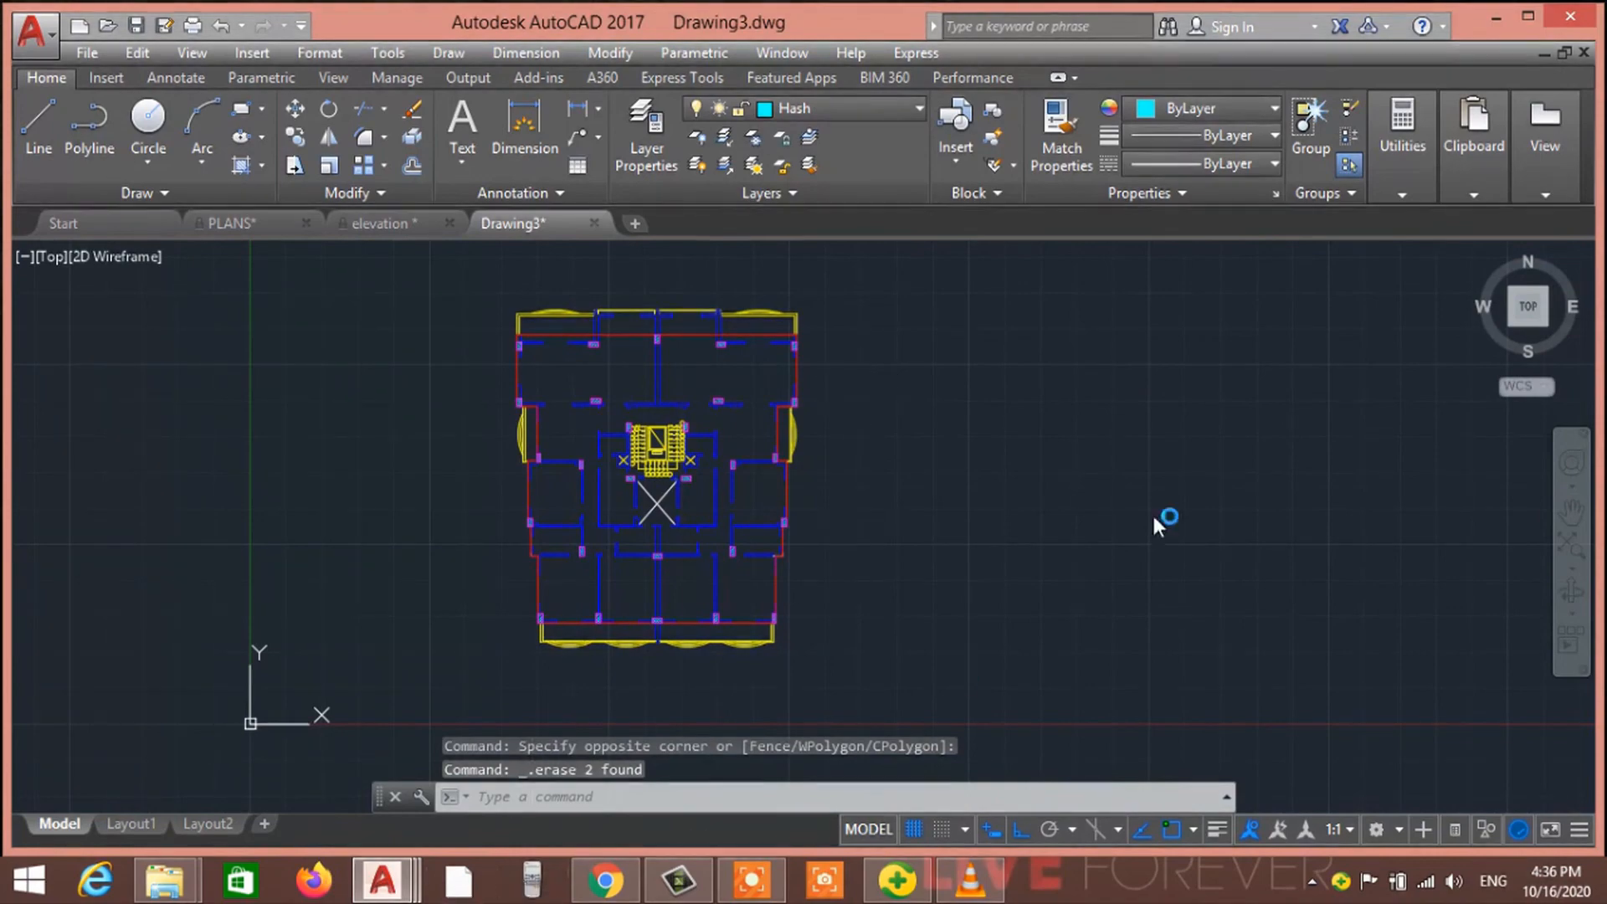
double_click(1208, 609)
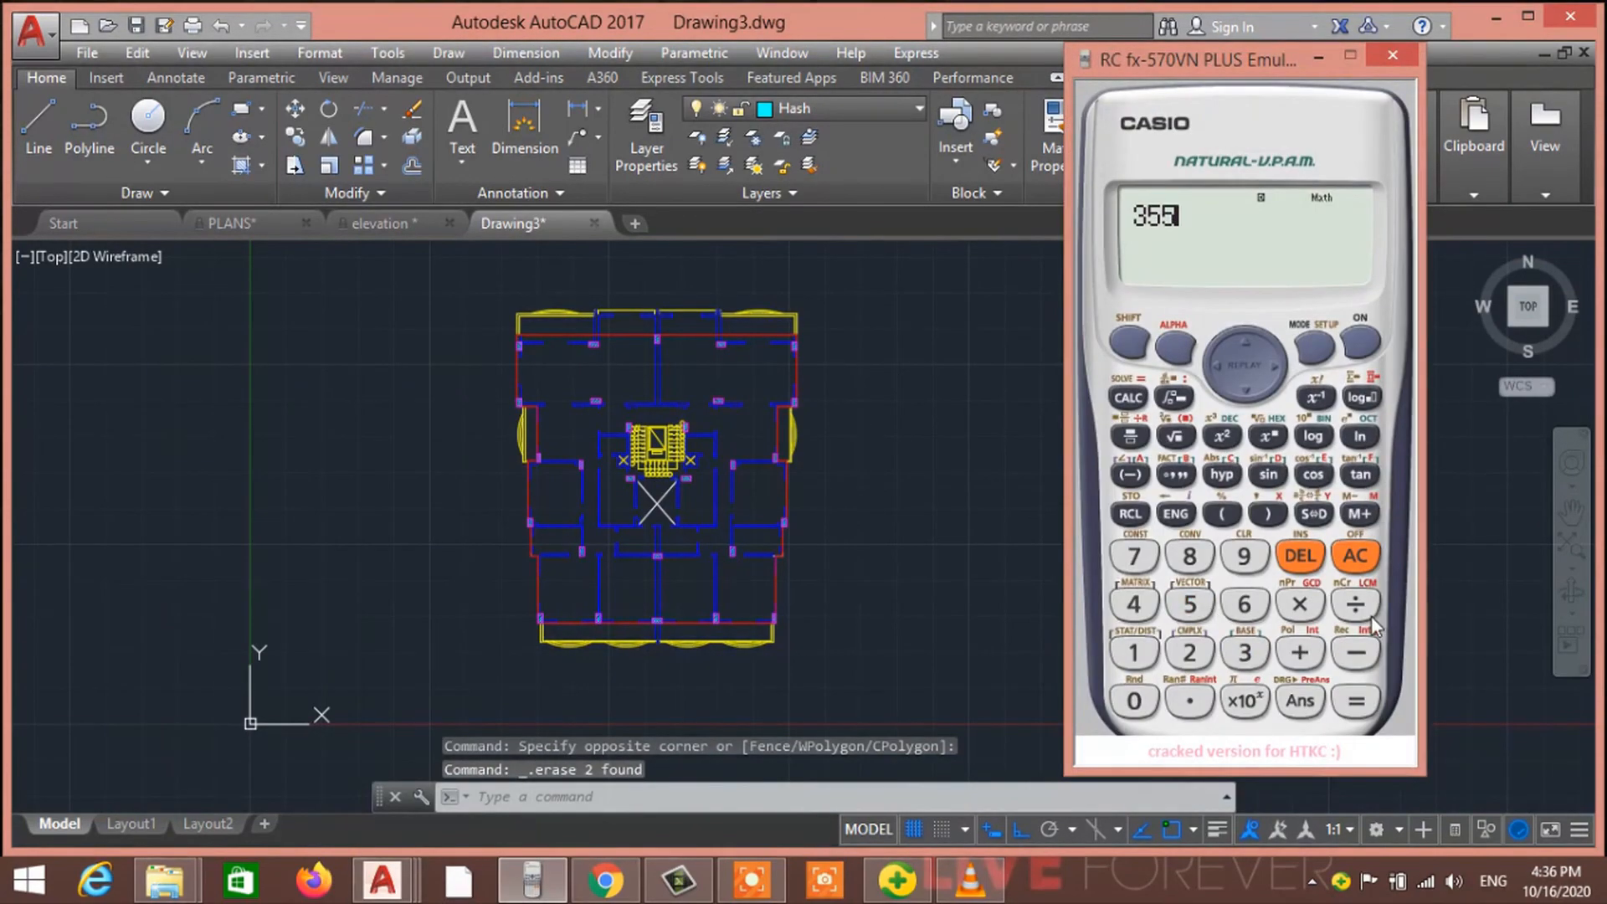
left_click(1176, 655)
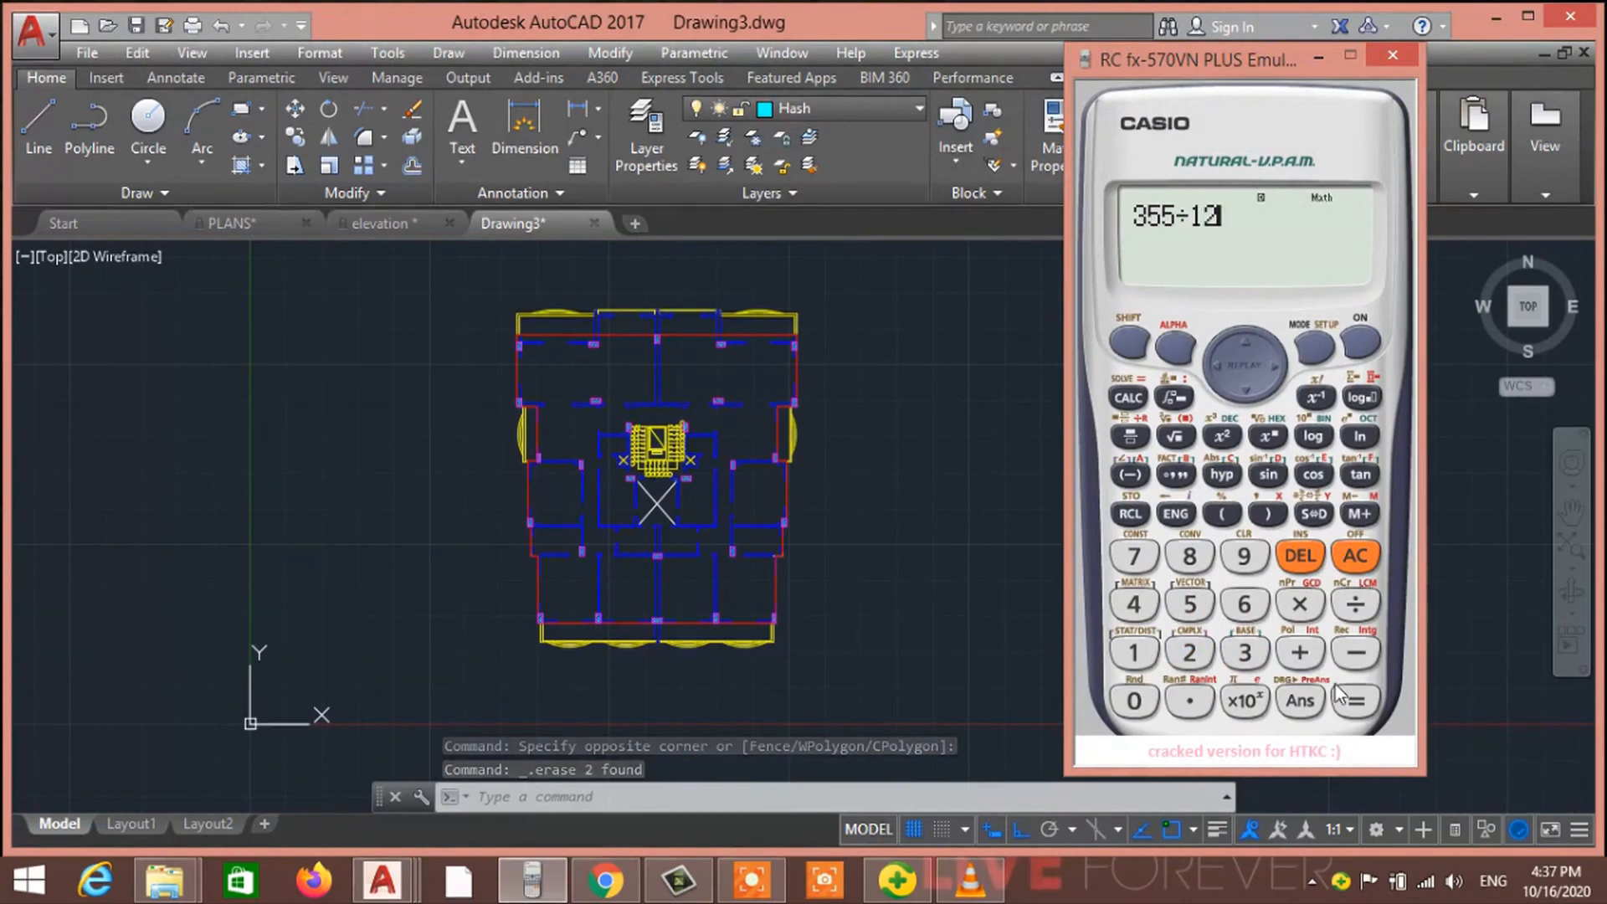
left_click(1356, 703)
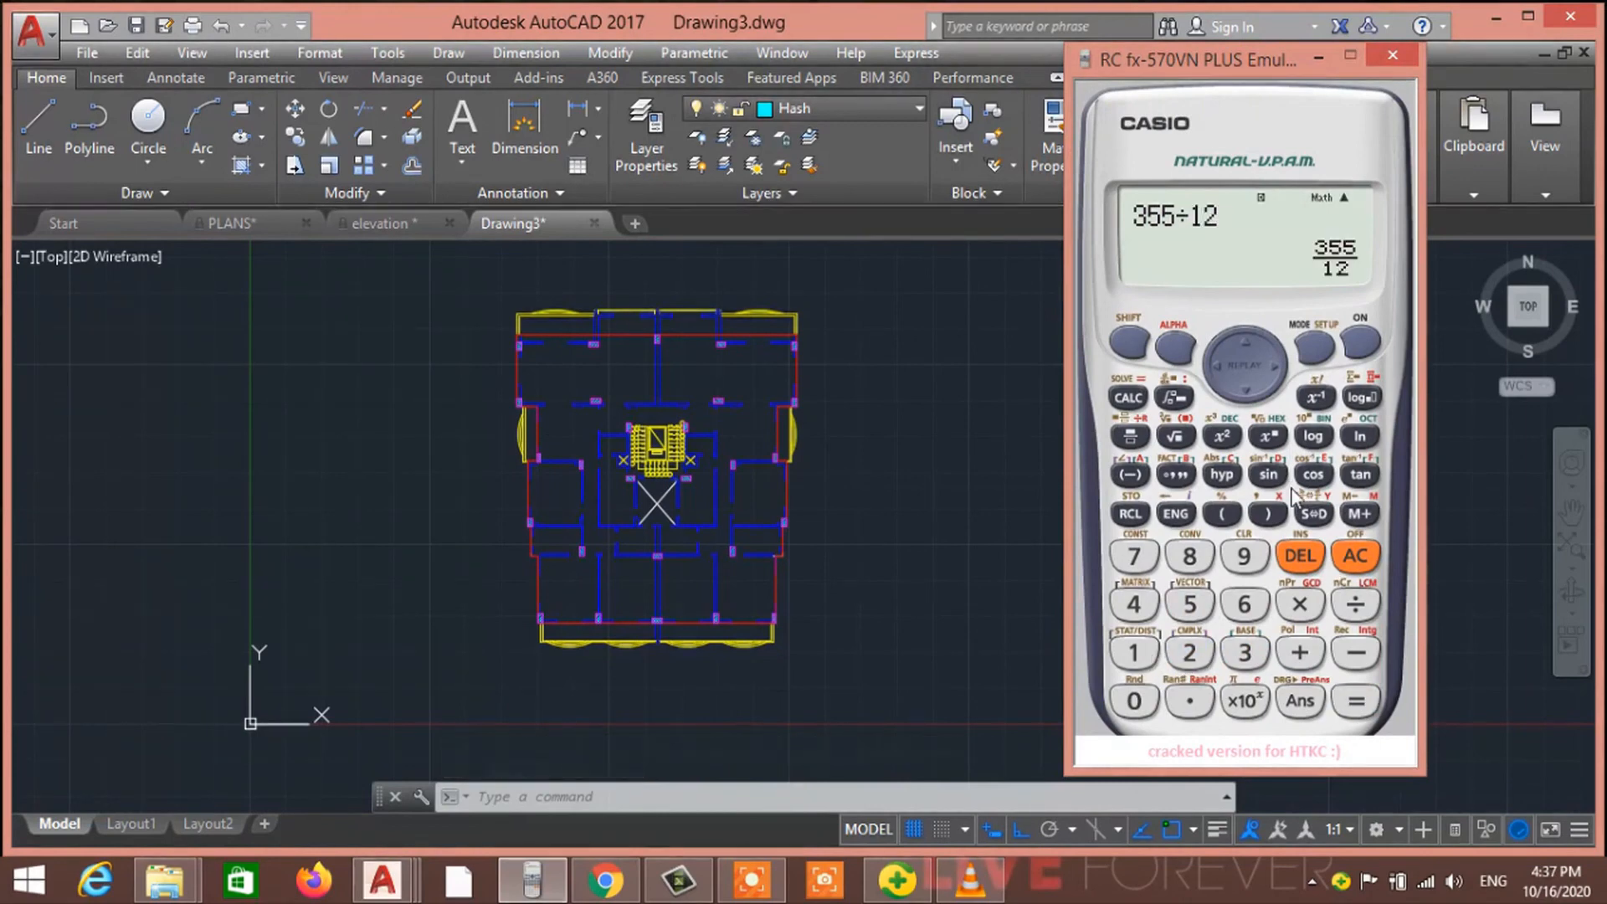
left_click(1311, 513)
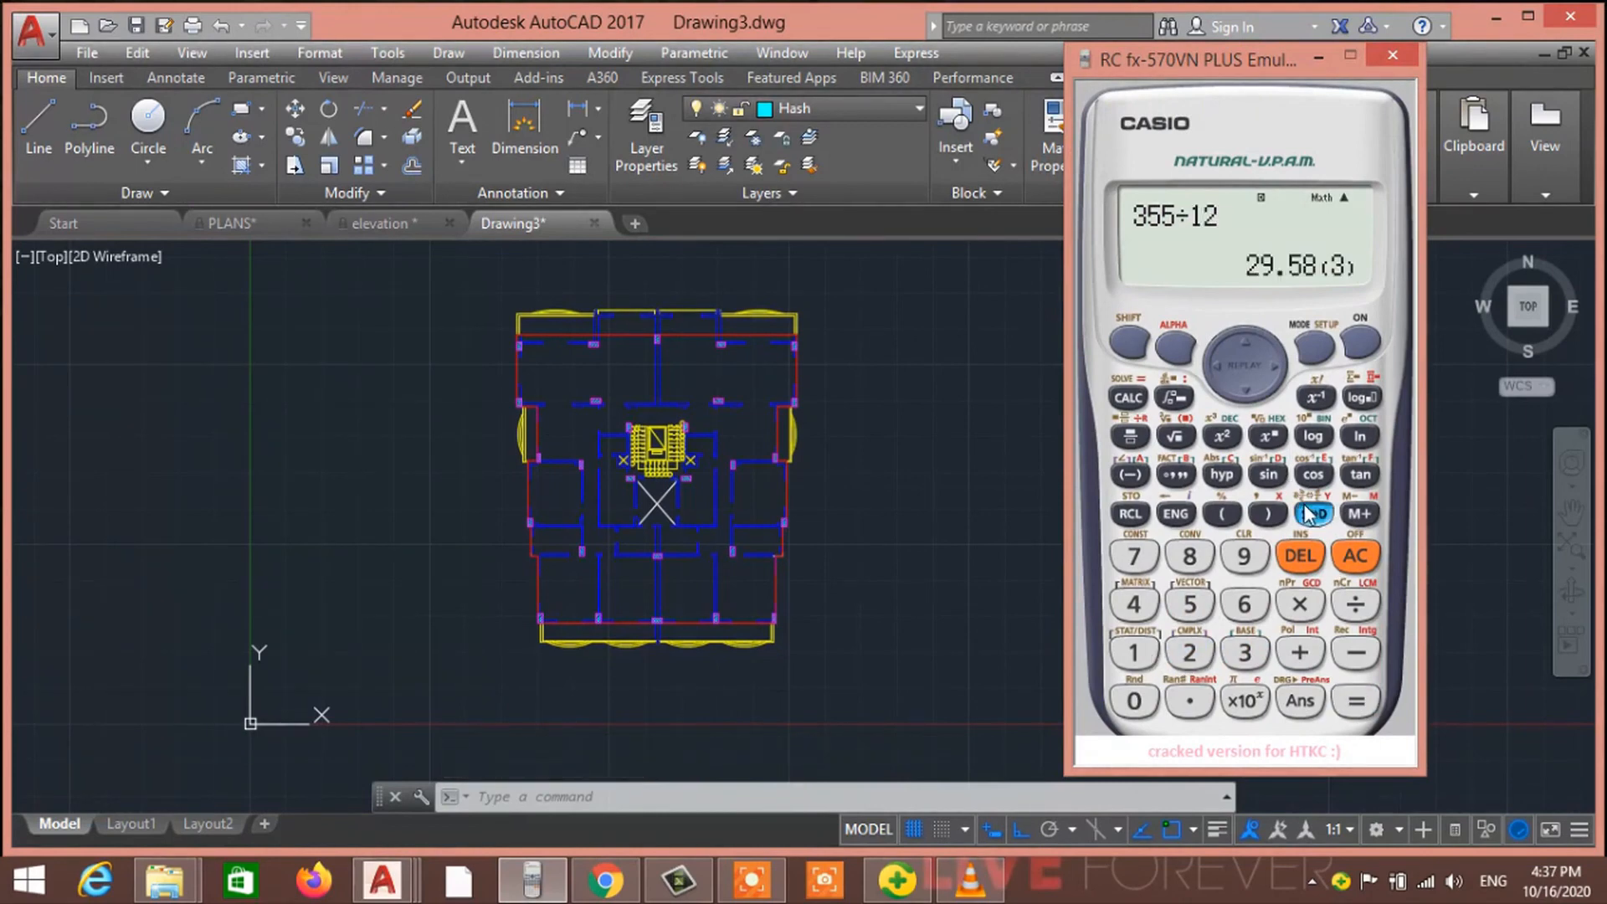
left_click(1319, 57)
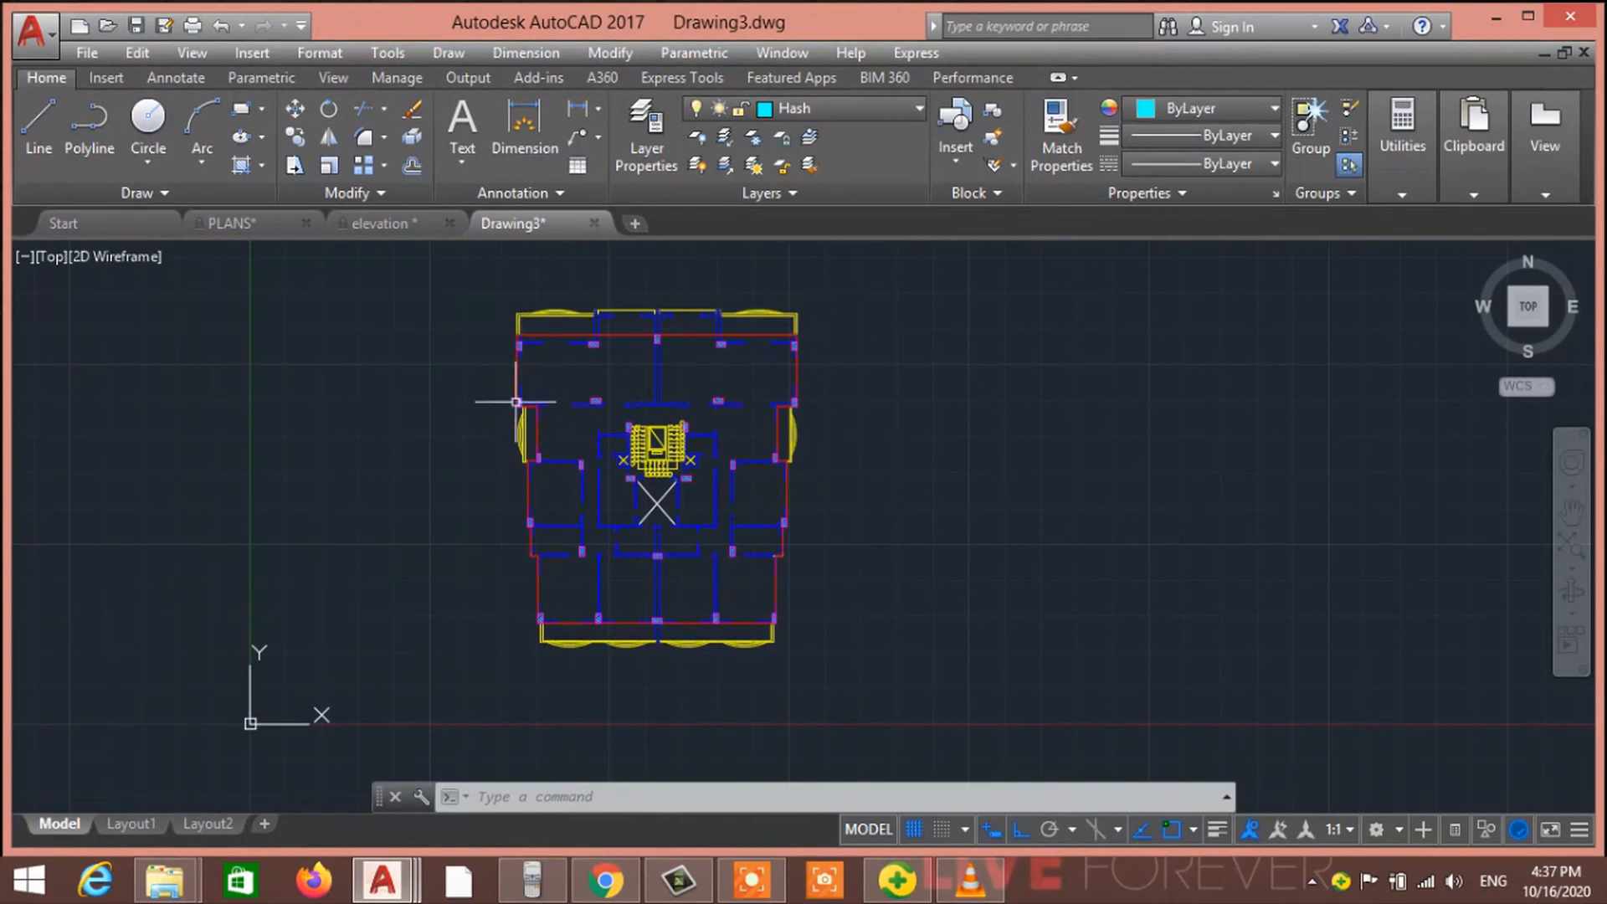
Inspect the properties of the column block at the wall corner below the right-hand side balcony, and clear the selection
scroll(768, 459, "up", 5)
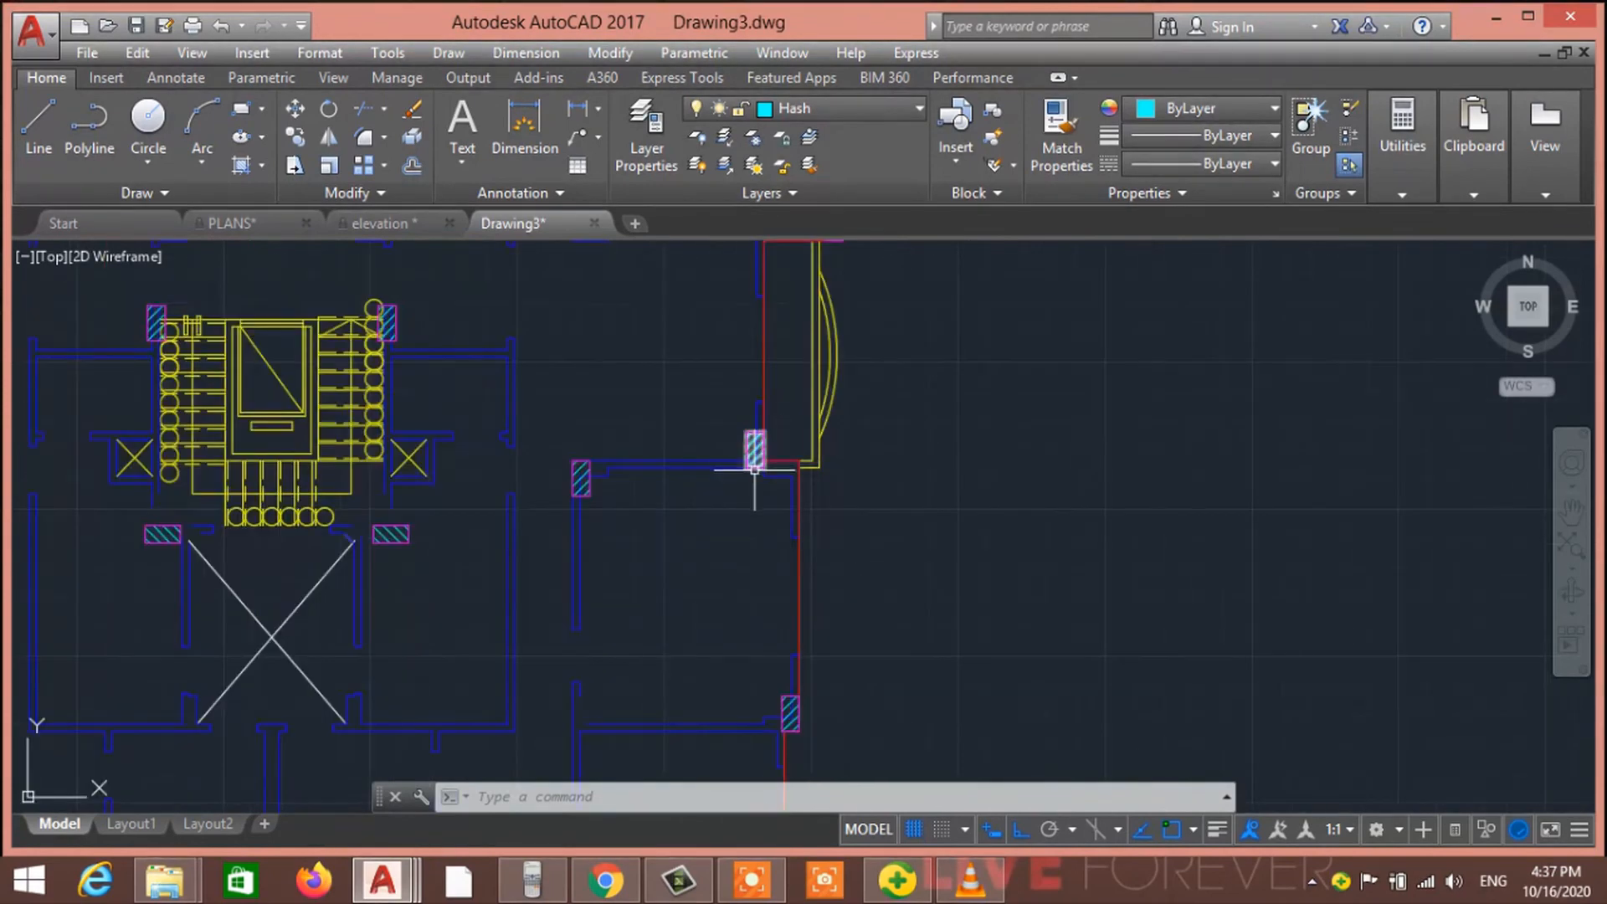
type("MO")
key("Return")
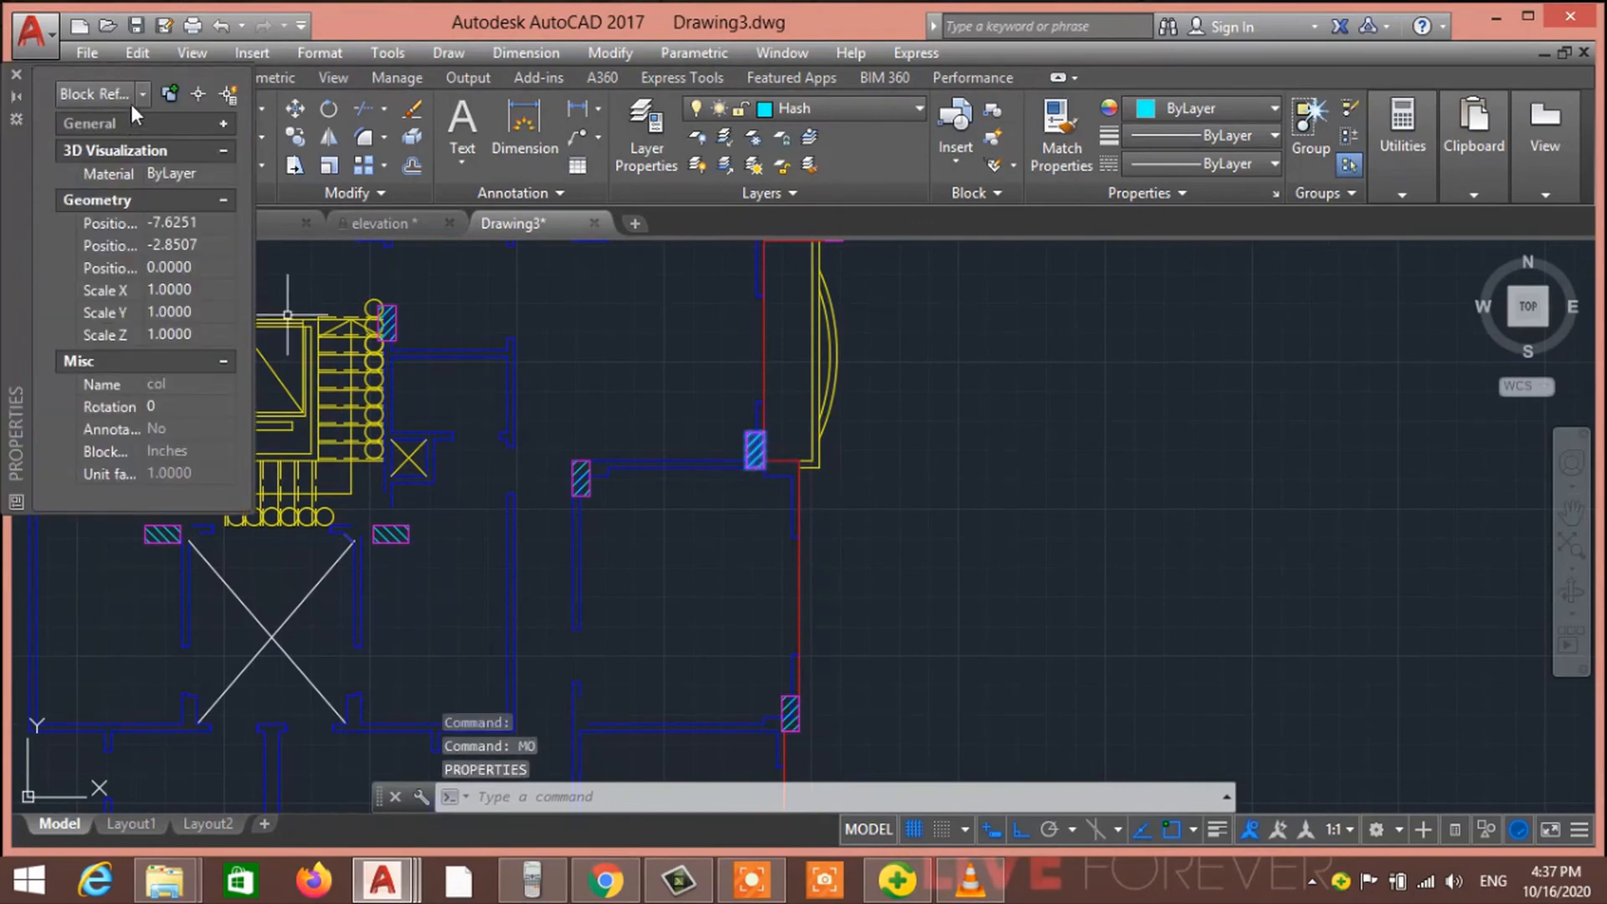
left_click(137, 98)
left_click(142, 113)
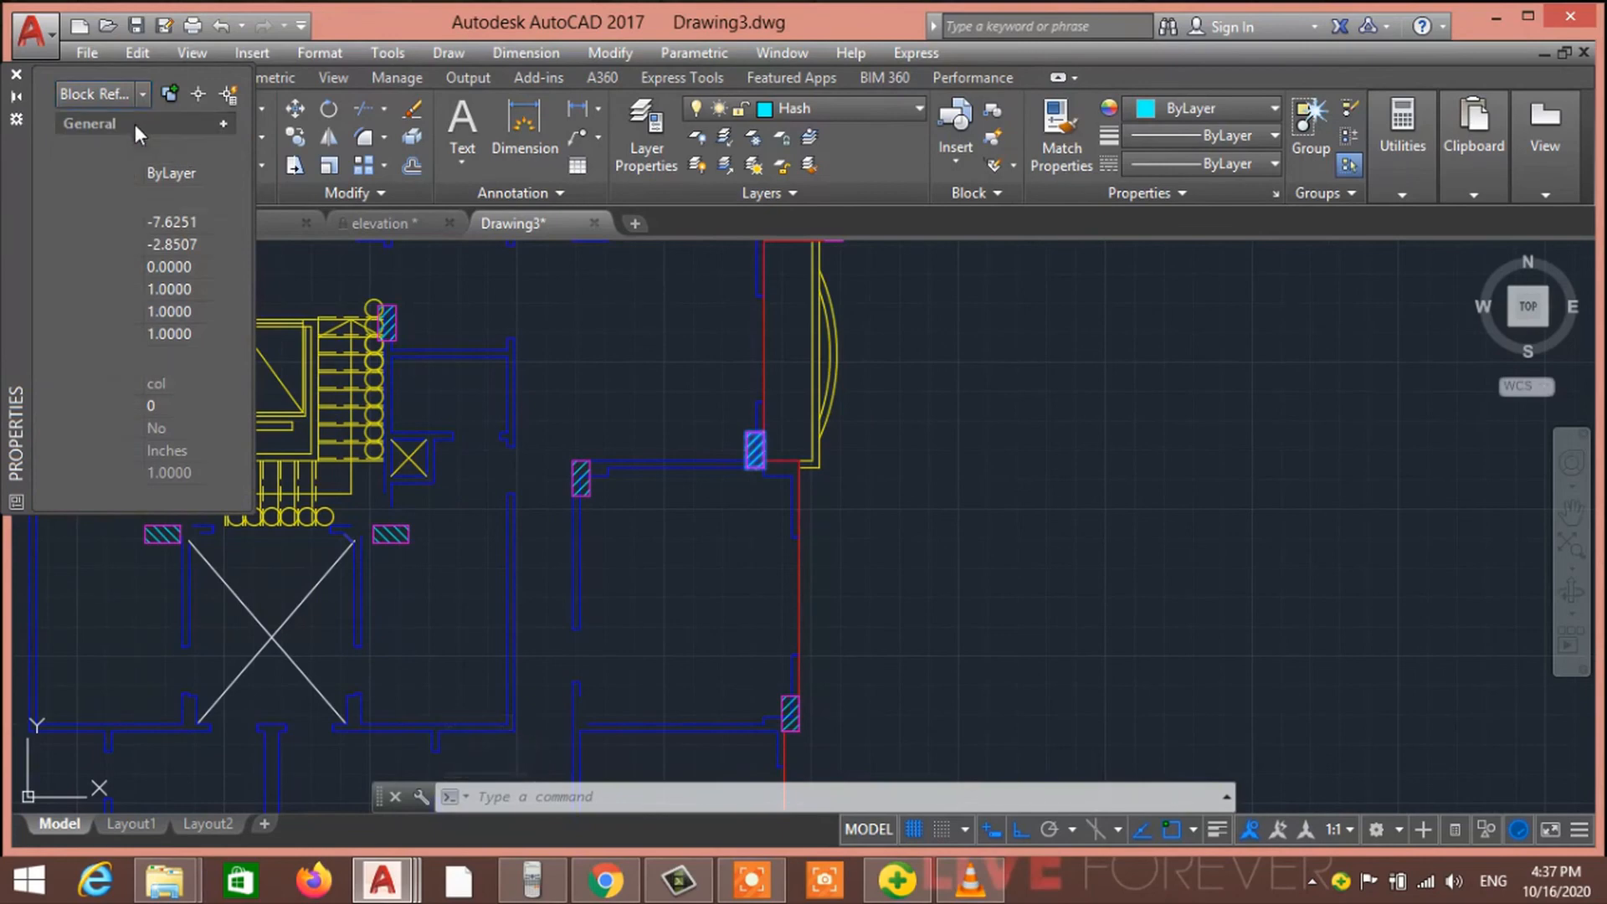
key("Escape")
key("Escape")
key("Escape")
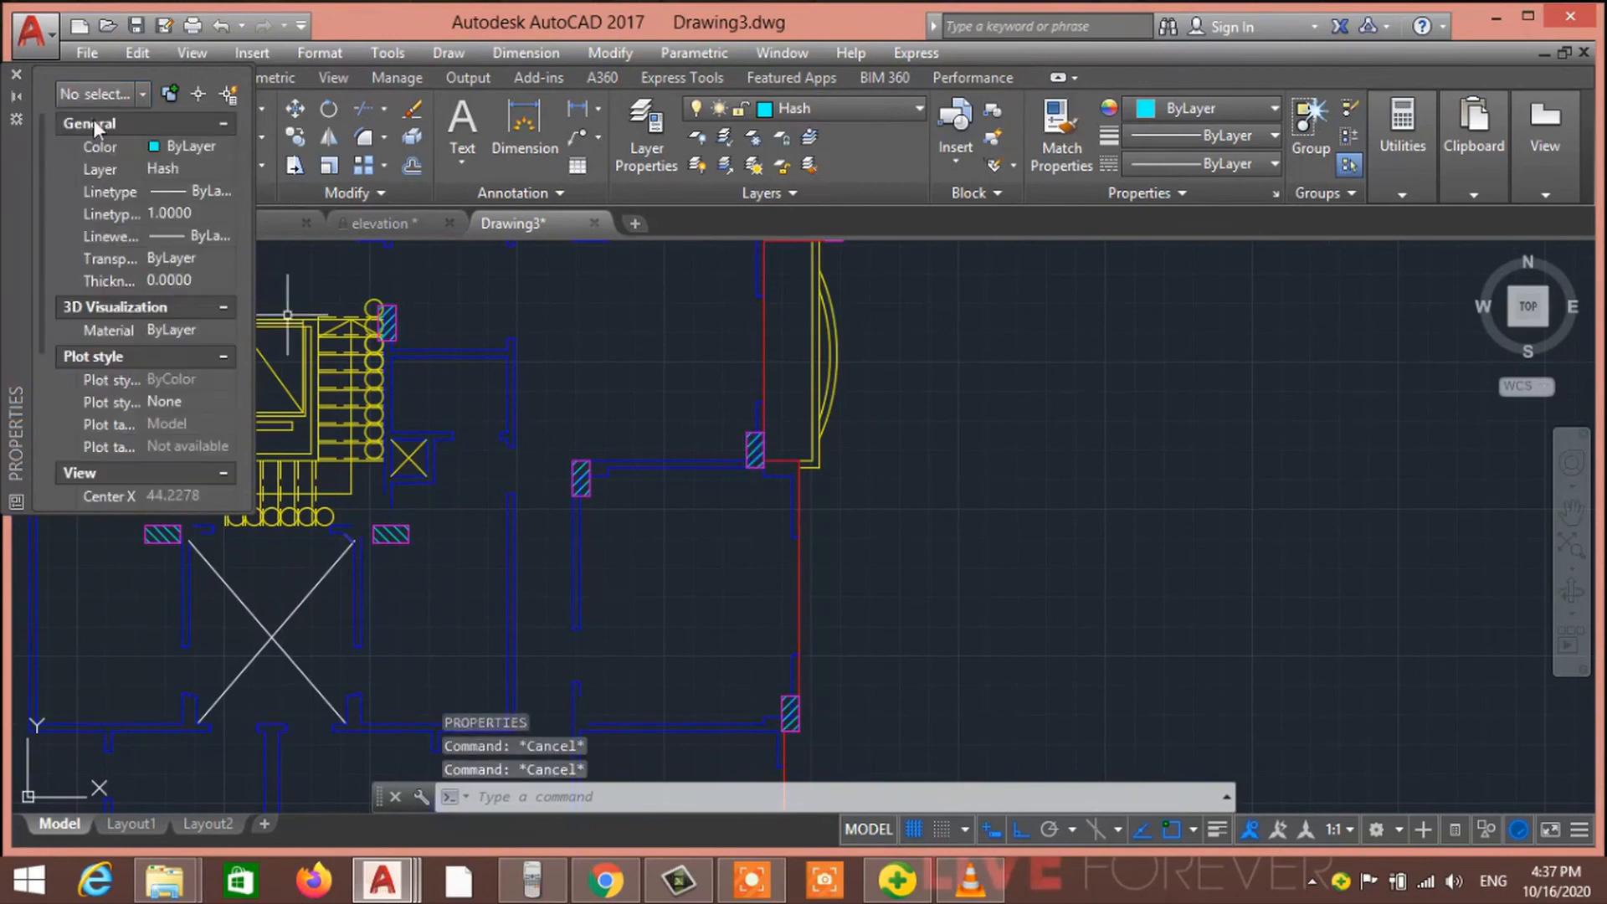
left_click(16, 75)
Recheck the same column block's selection type and geometry values in its properties, and close them
scroll(719, 429, "up", 6)
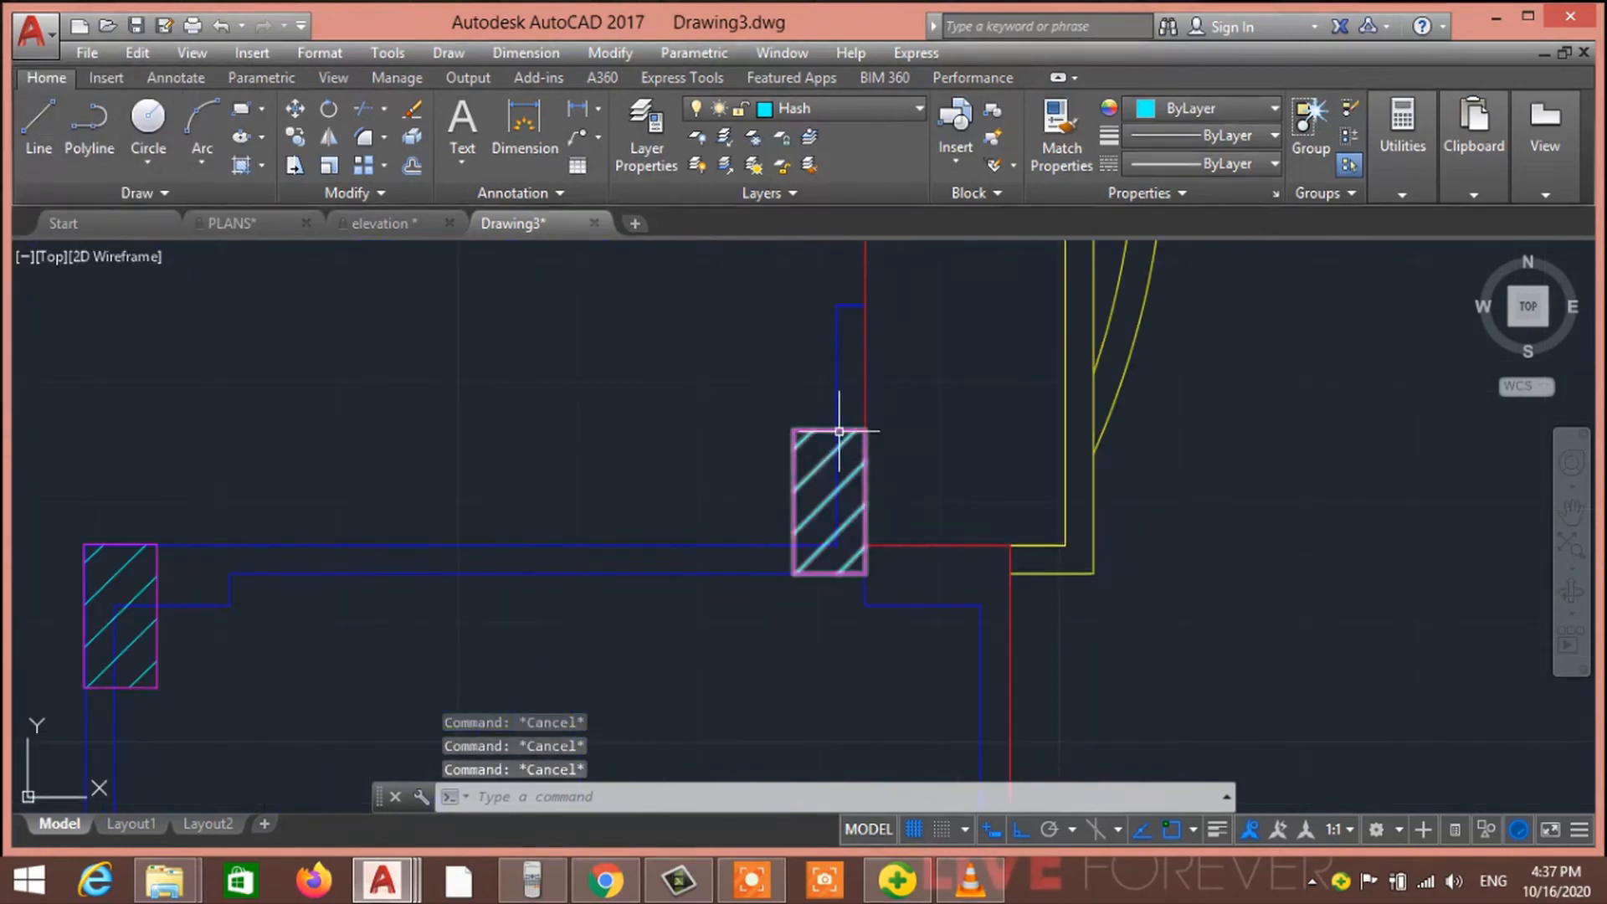
type("mo")
key("Return")
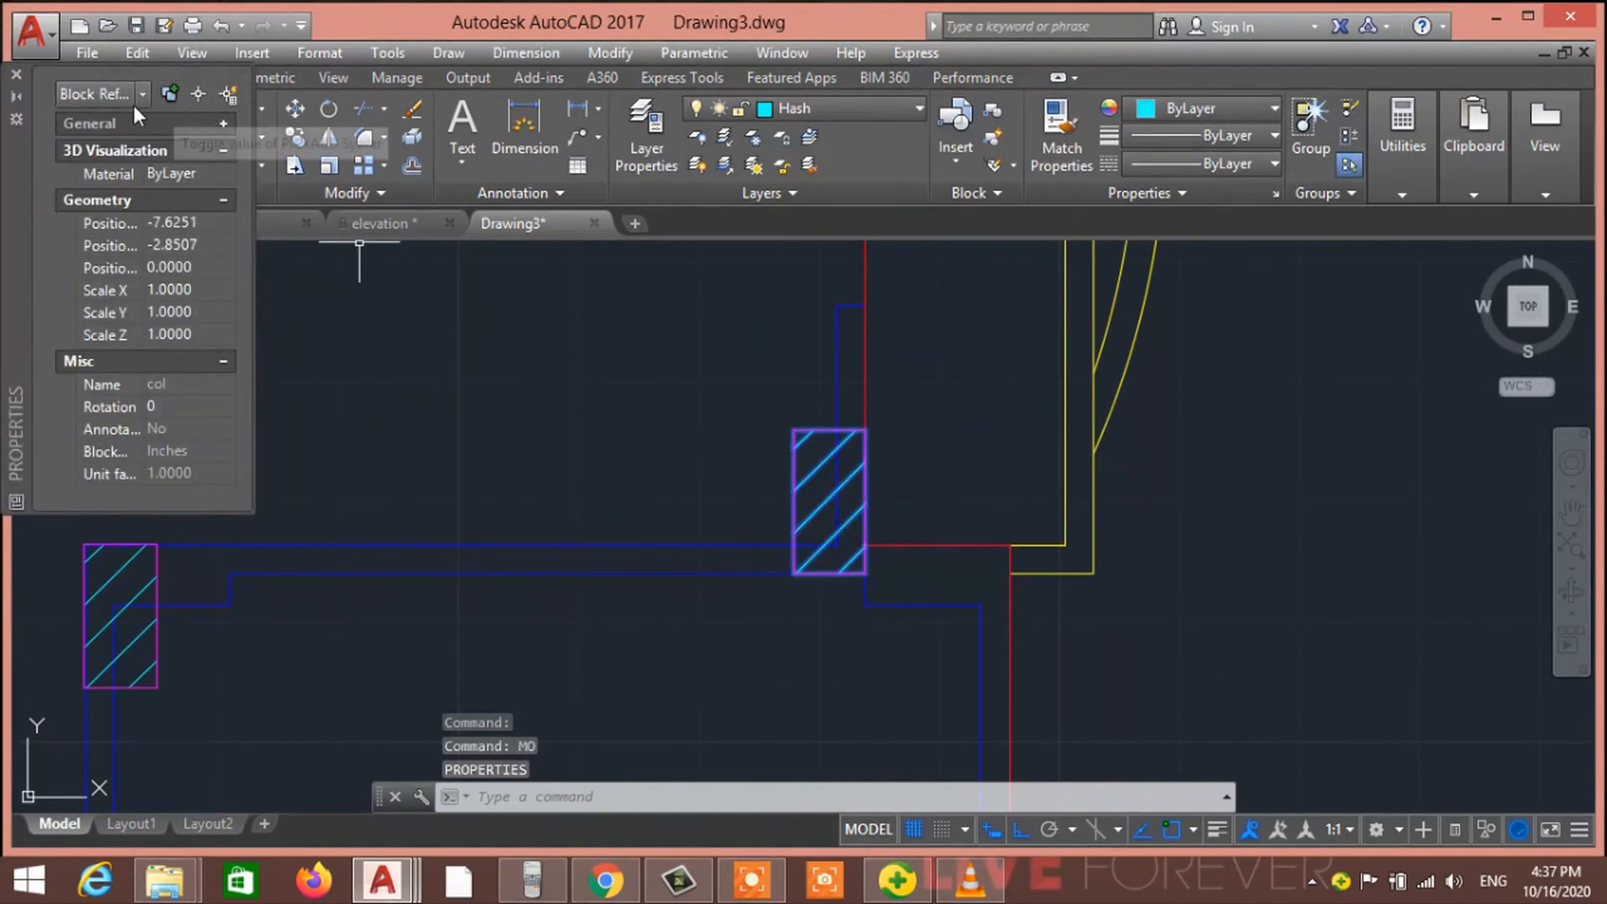
left_click(142, 99)
left_click(142, 99)
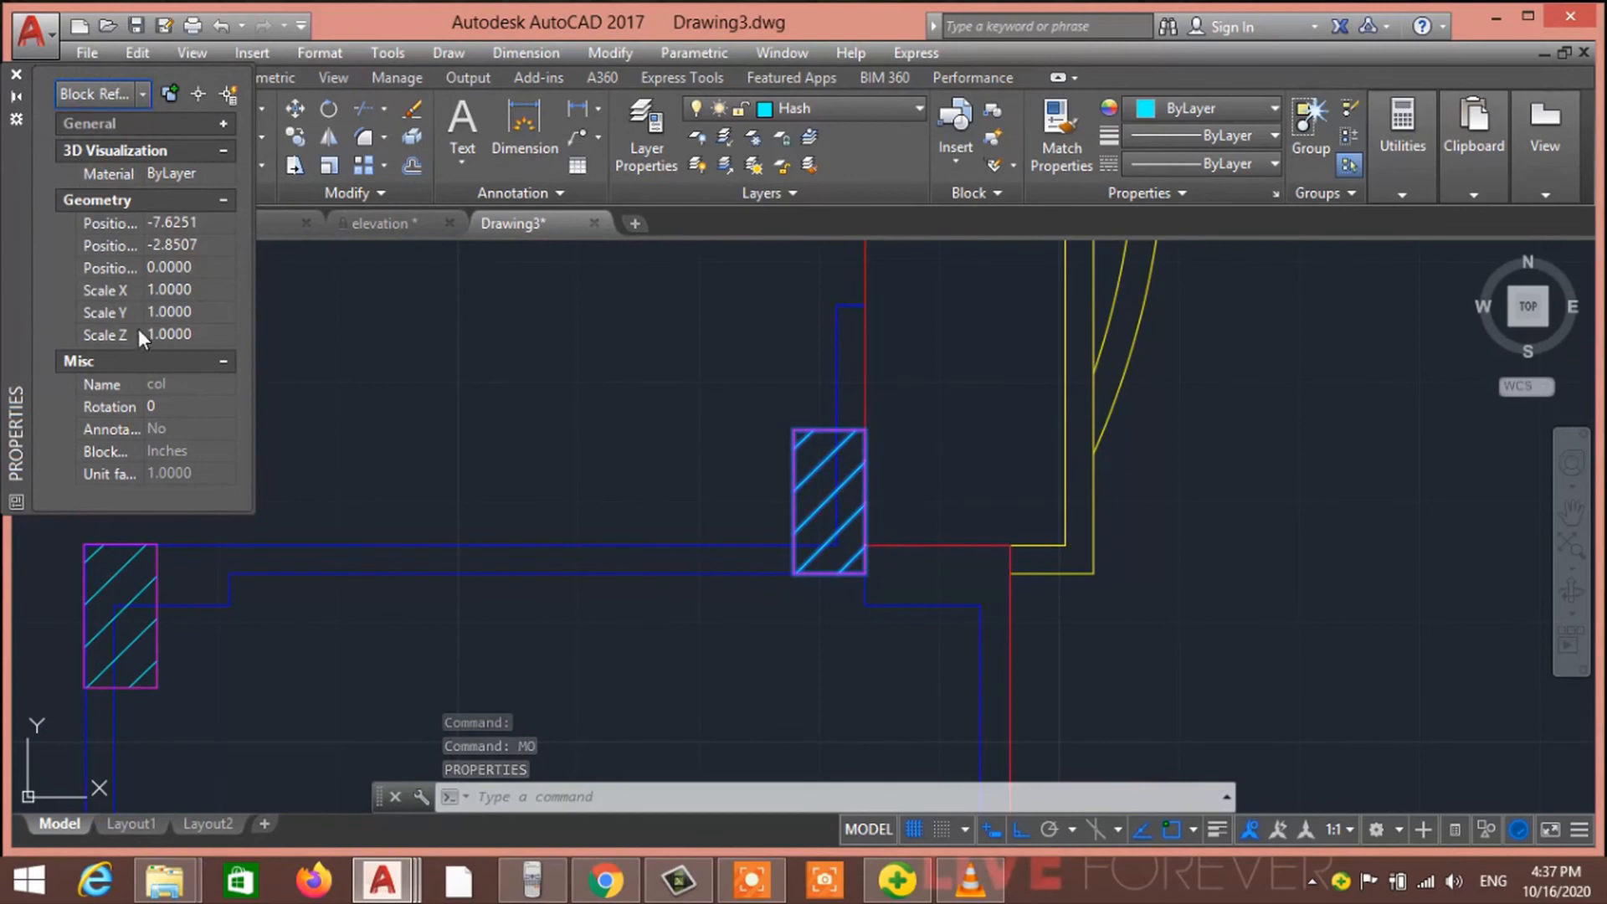
left_click(15, 78)
Examine the column layout across the whole floor plan, including the left rooms and the columns around the central staircase
scroll(567, 452, "down", 10)
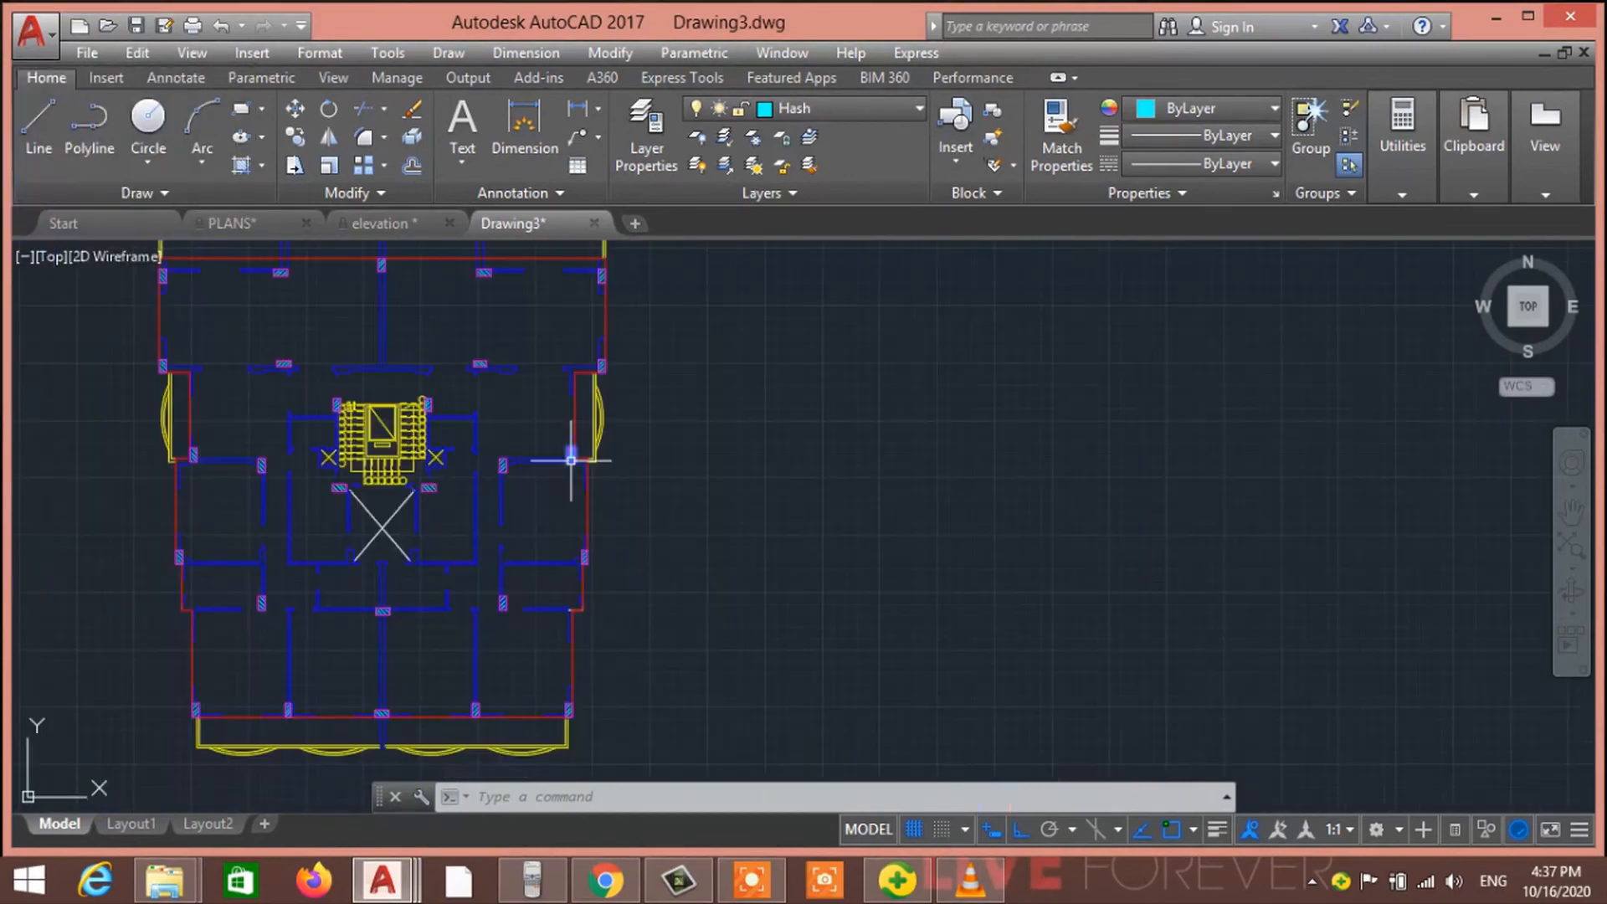
scroll(585, 479, "up", 6)
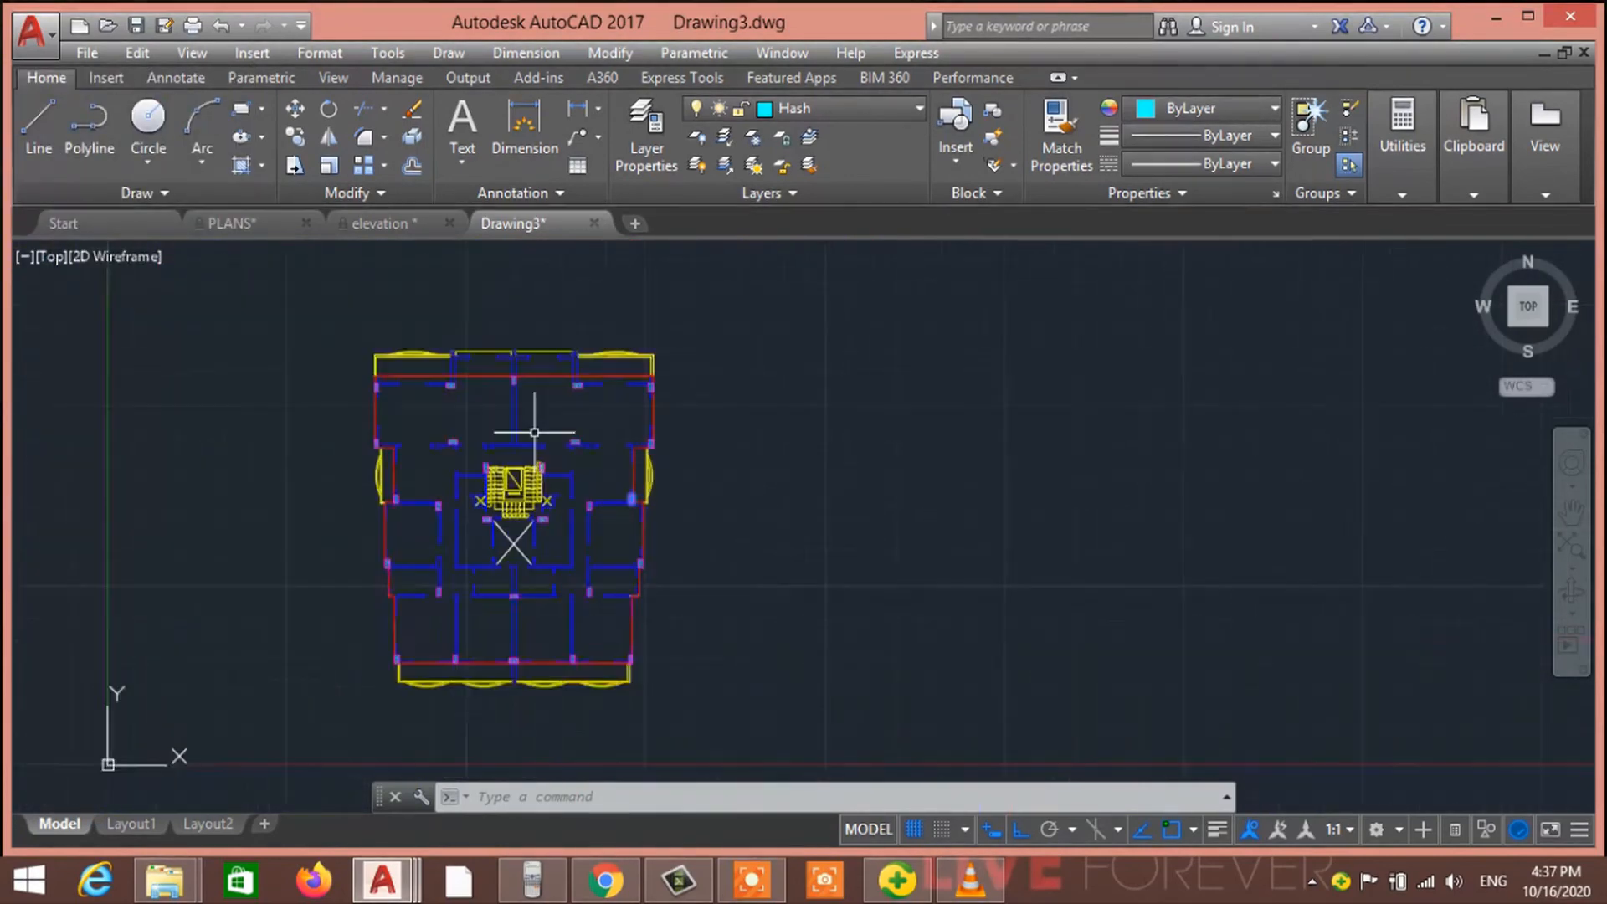
scroll(521, 358, "up", 2)
scroll(656, 316, "down", 5)
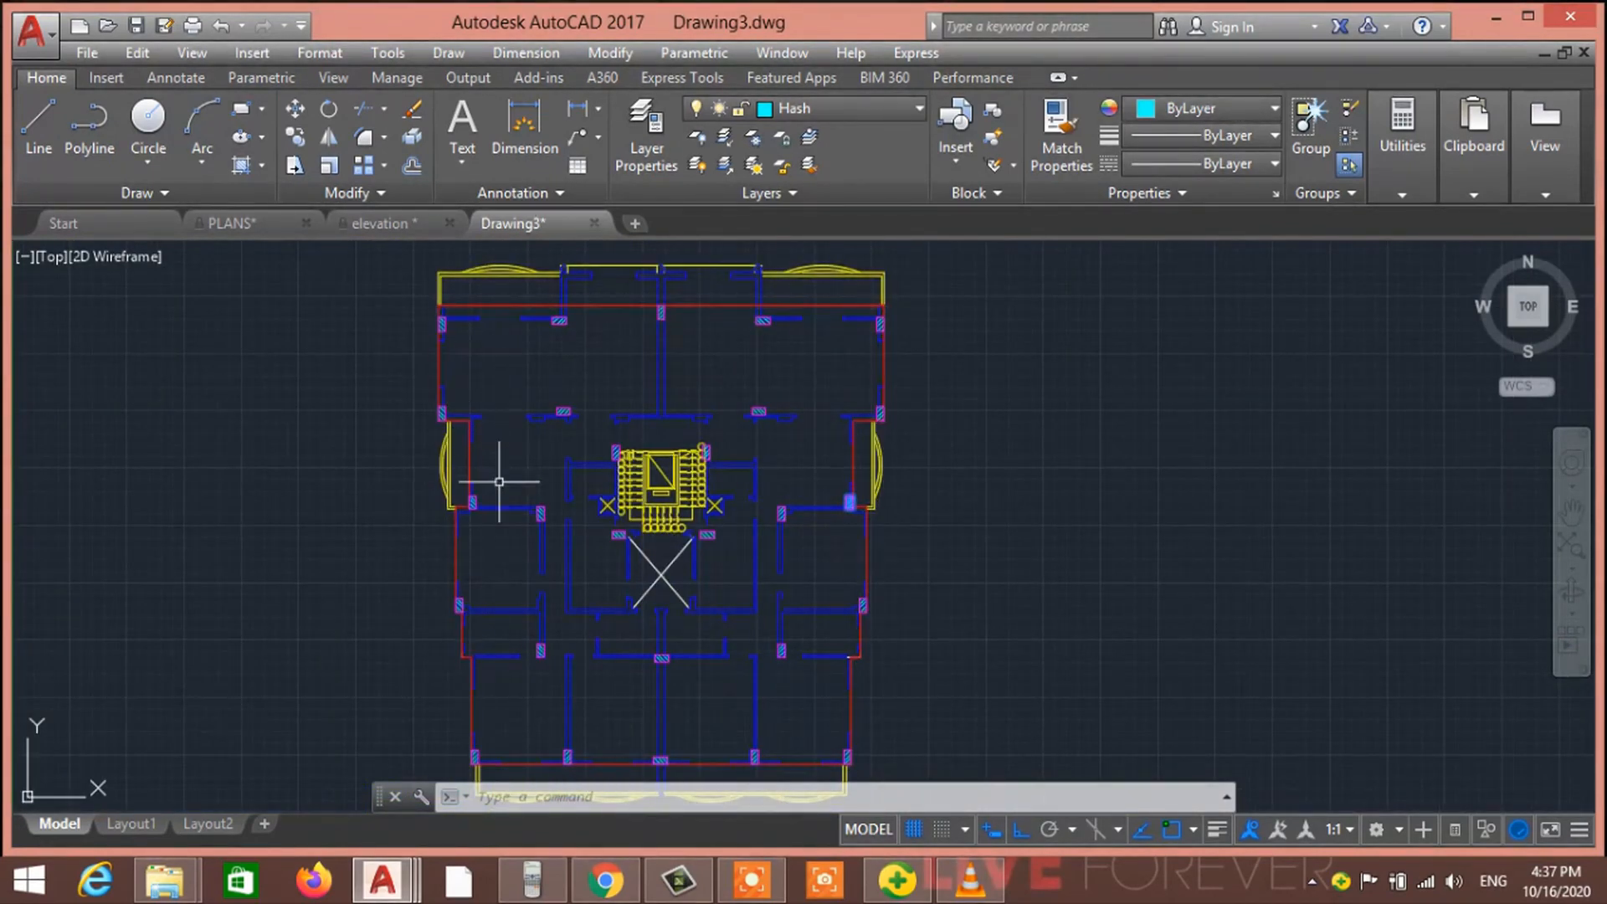
scroll(488, 481, "up", 2)
scroll(502, 502, "down", 2)
mouse_move(501, 513)
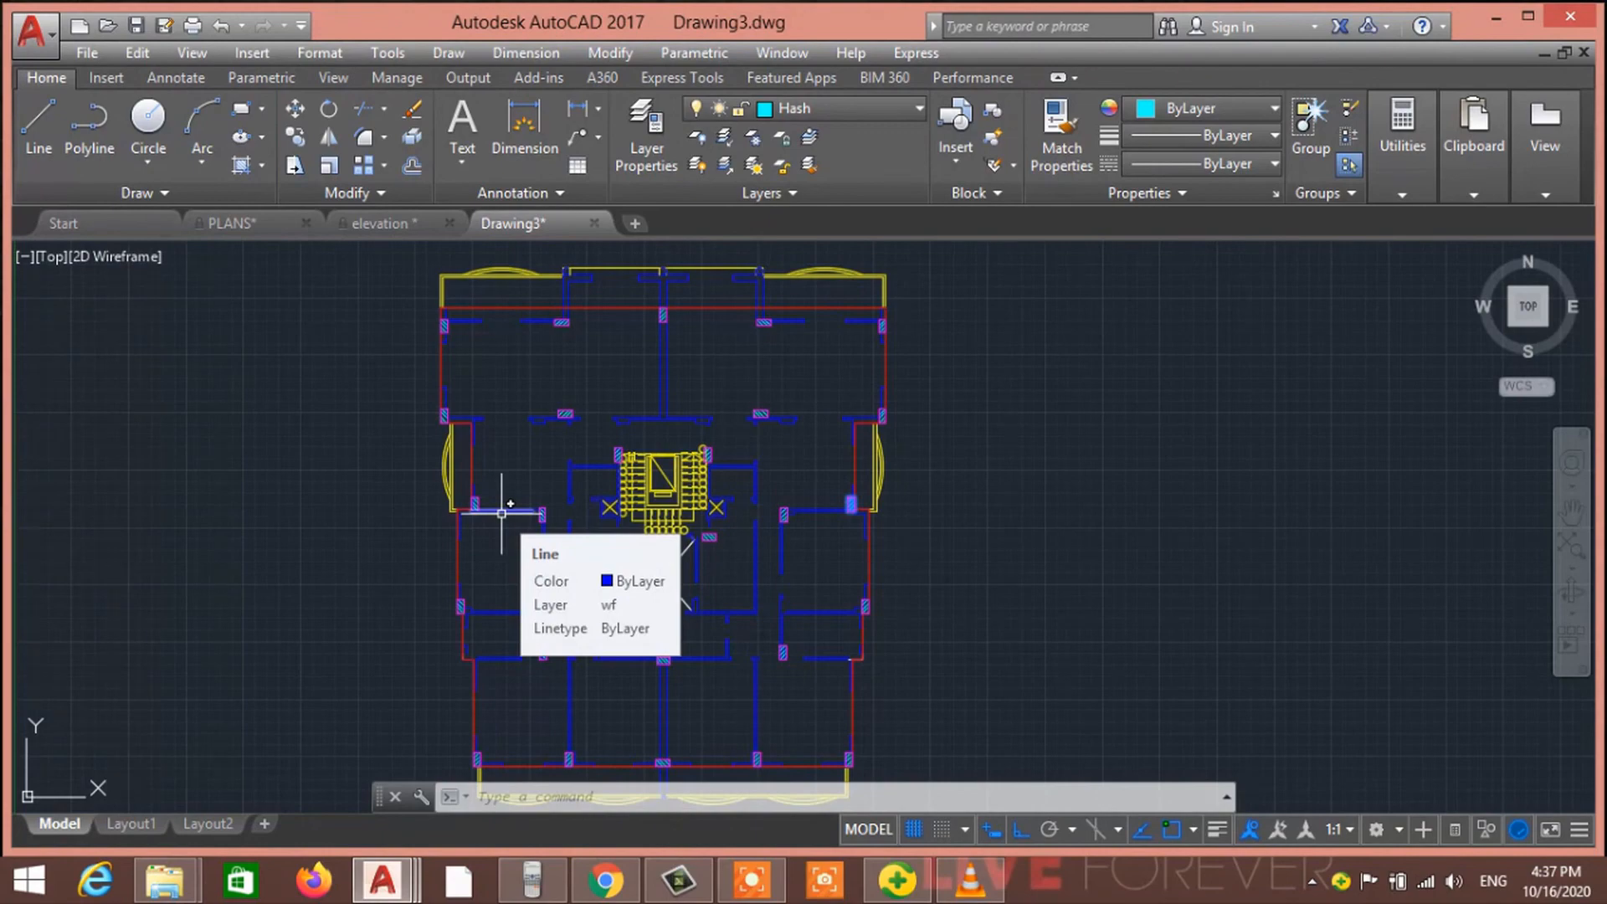
scroll(684, 491, "up", 4)
scroll(683, 489, "up", 2)
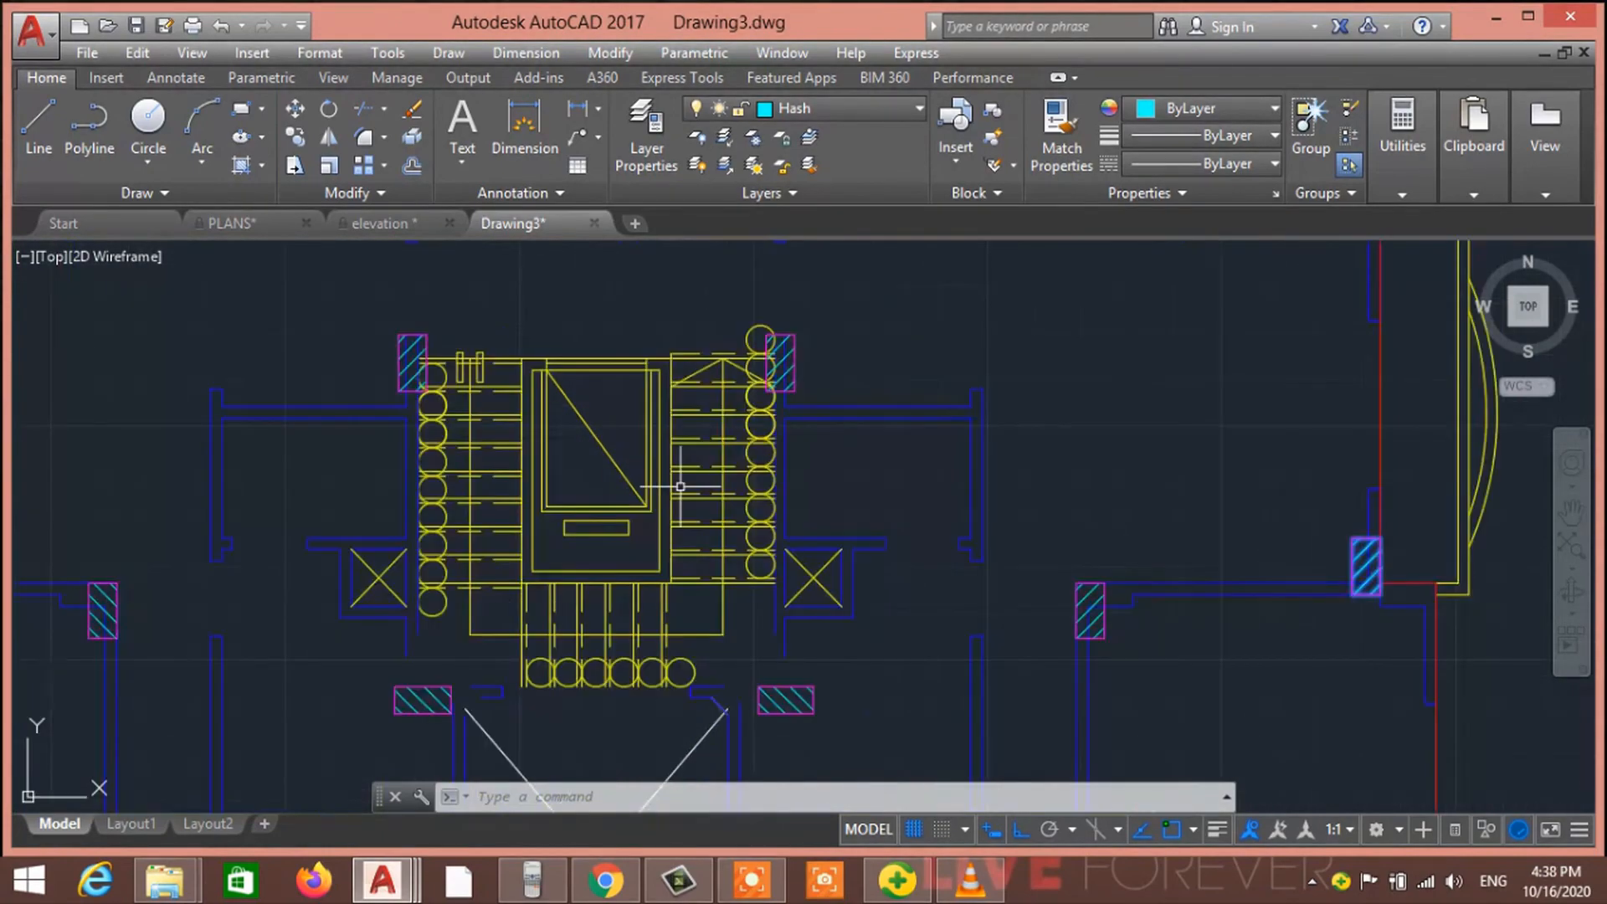
scroll(681, 486, "down", 2)
scroll(865, 623, "down", 4)
middle_click_drag(778, 586, 704, 400)
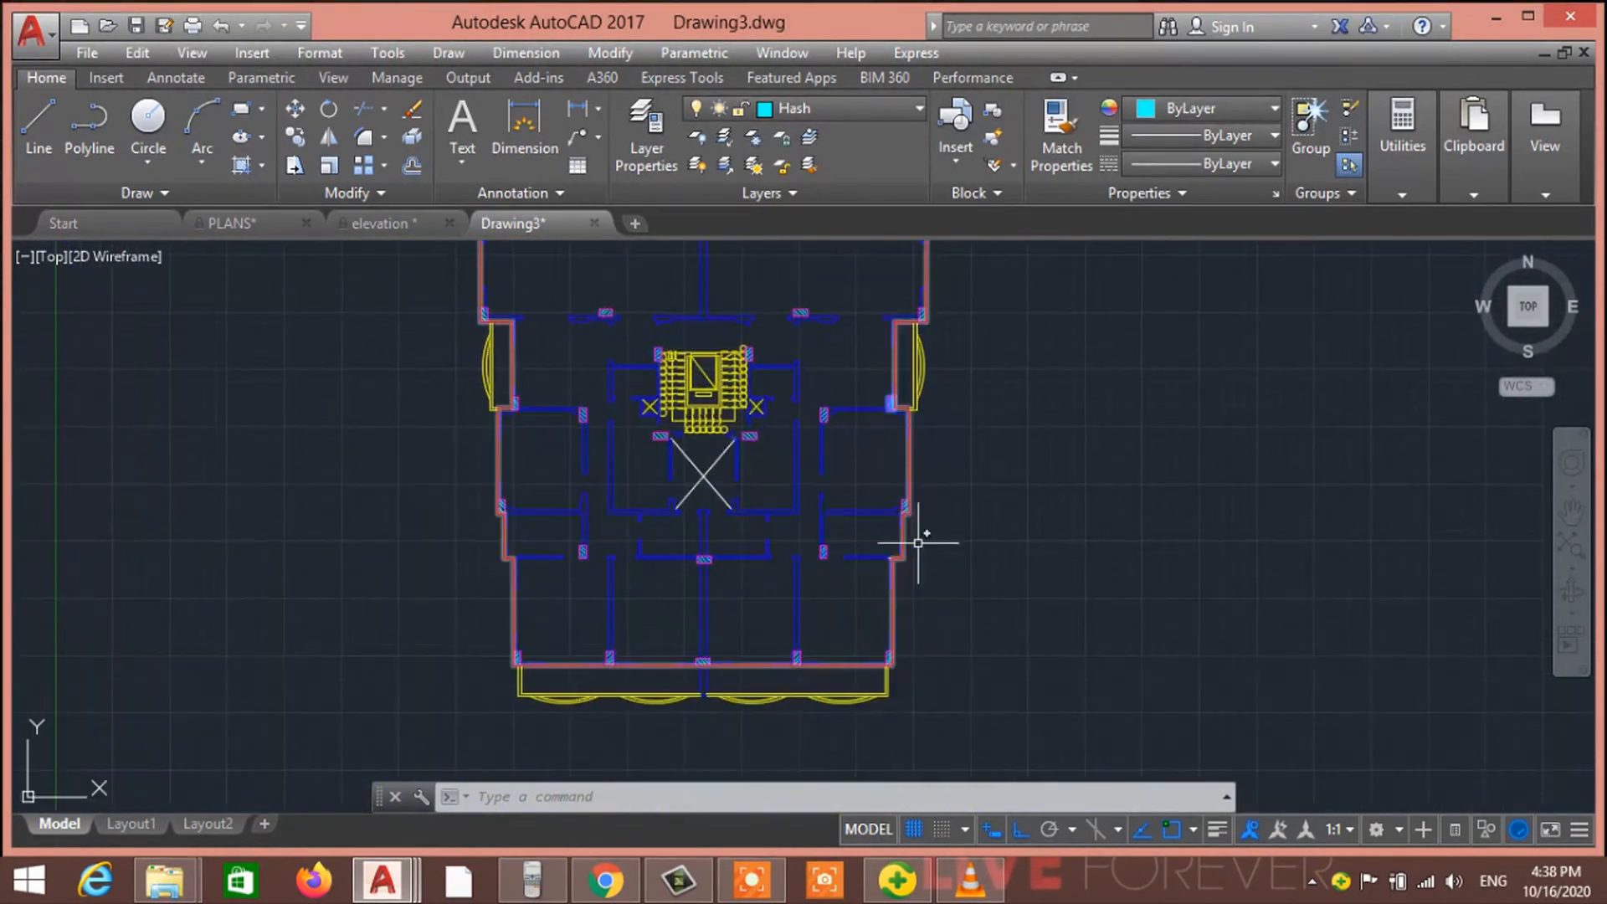
Examine the columns of the lower rooms and outer wall corners on both halves, comparing them with the overall plan
scroll(854, 553, "up", 6)
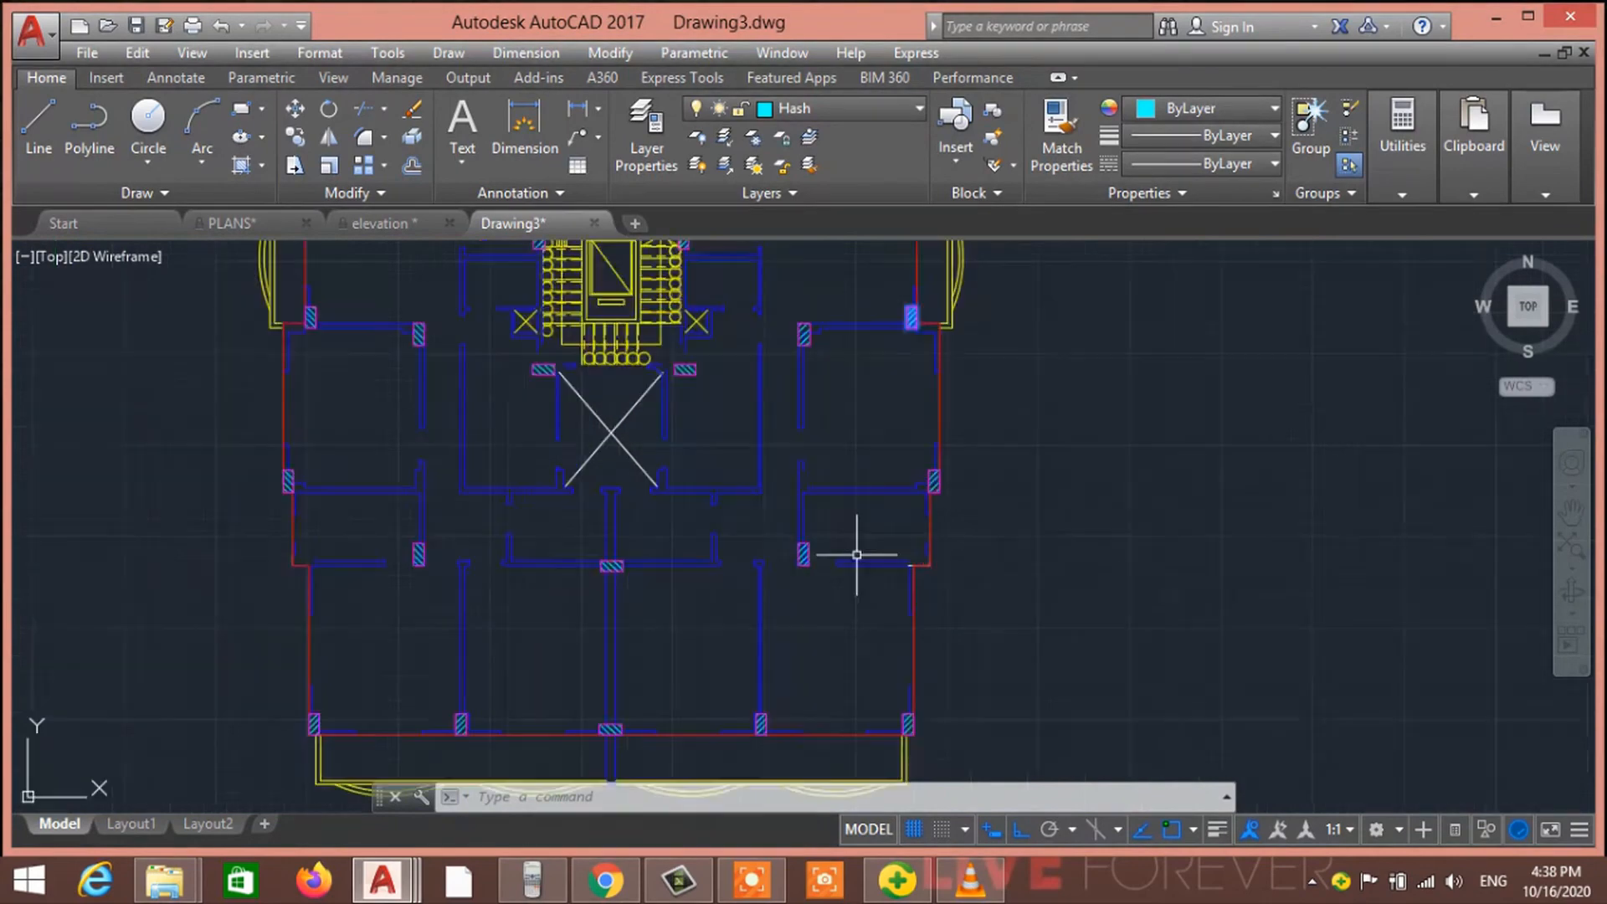
scroll(854, 619, "down", 4)
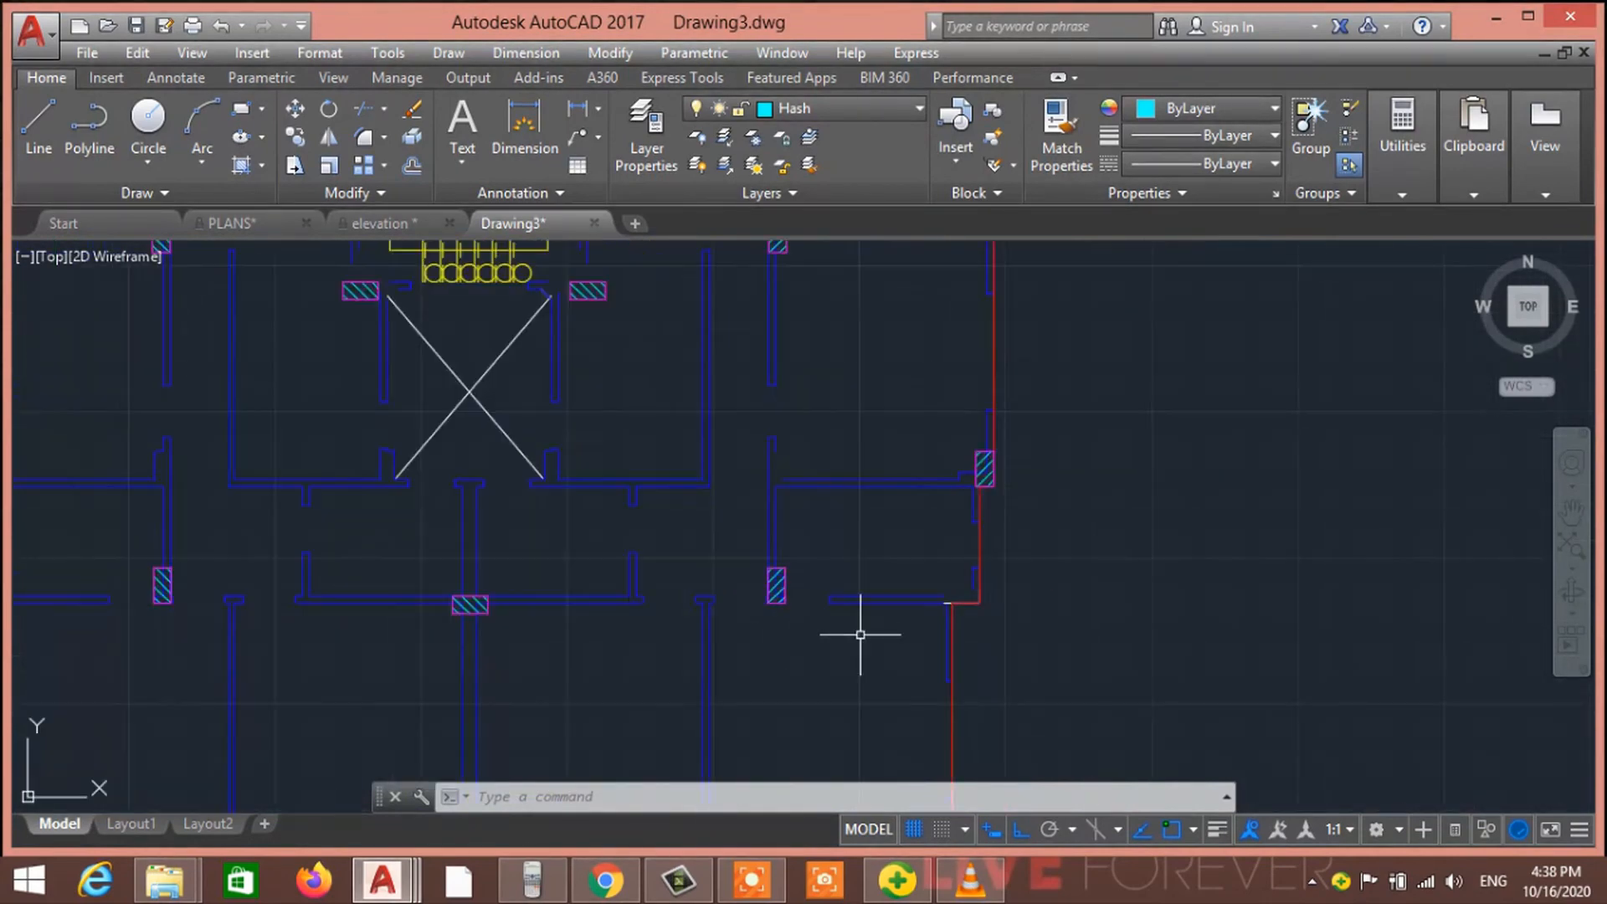
middle_click_drag(876, 622, 856, 405)
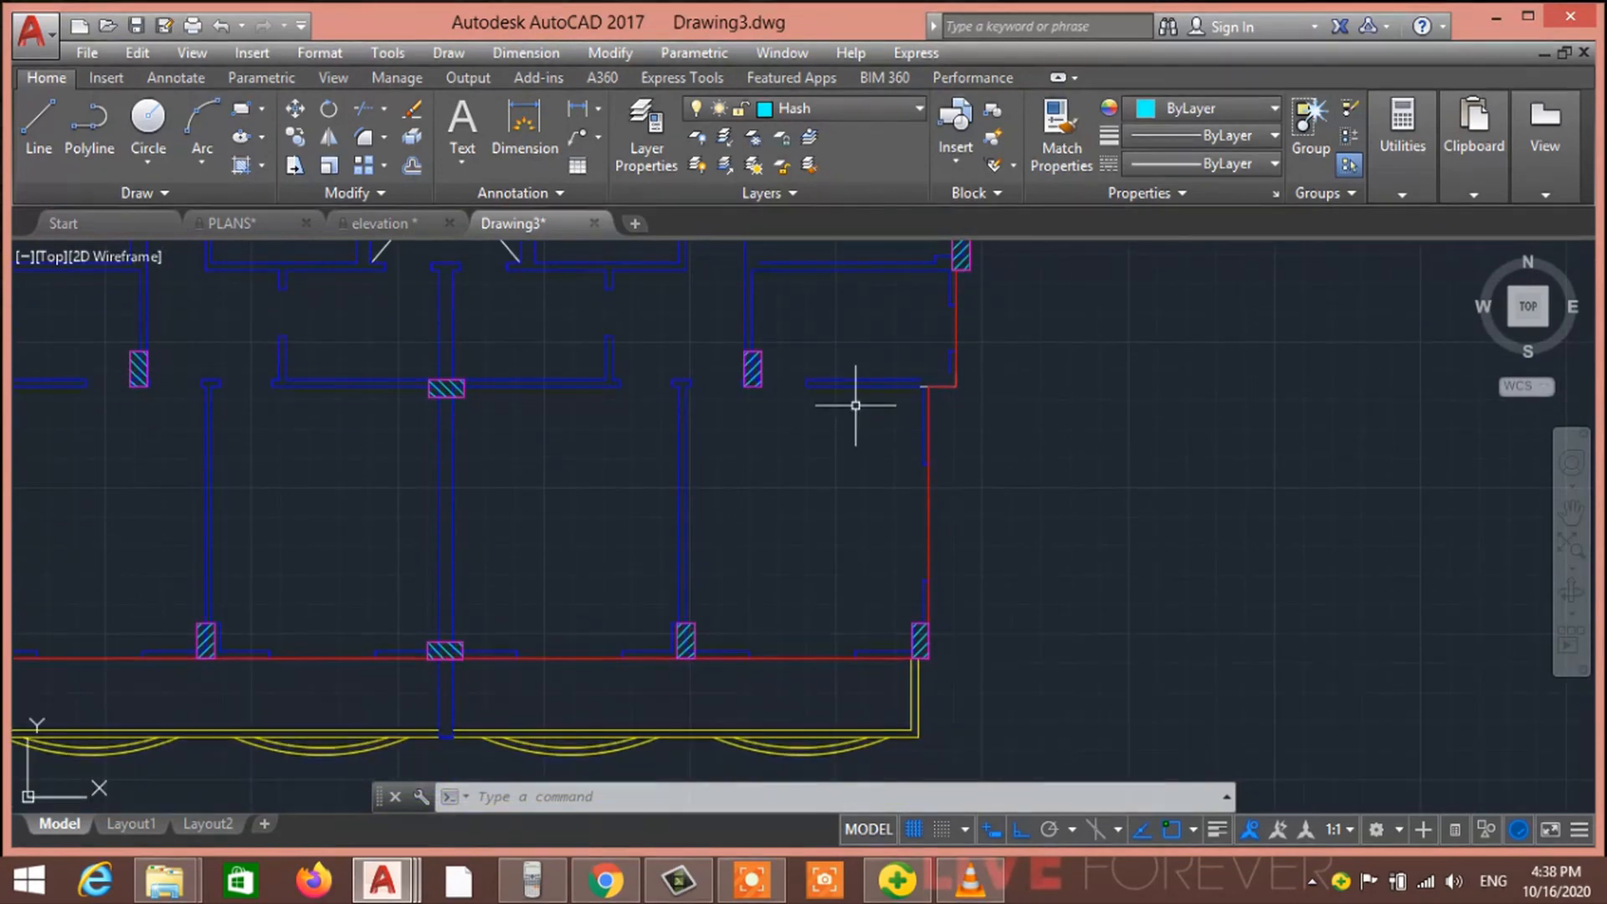
scroll(875, 471, "down", 3)
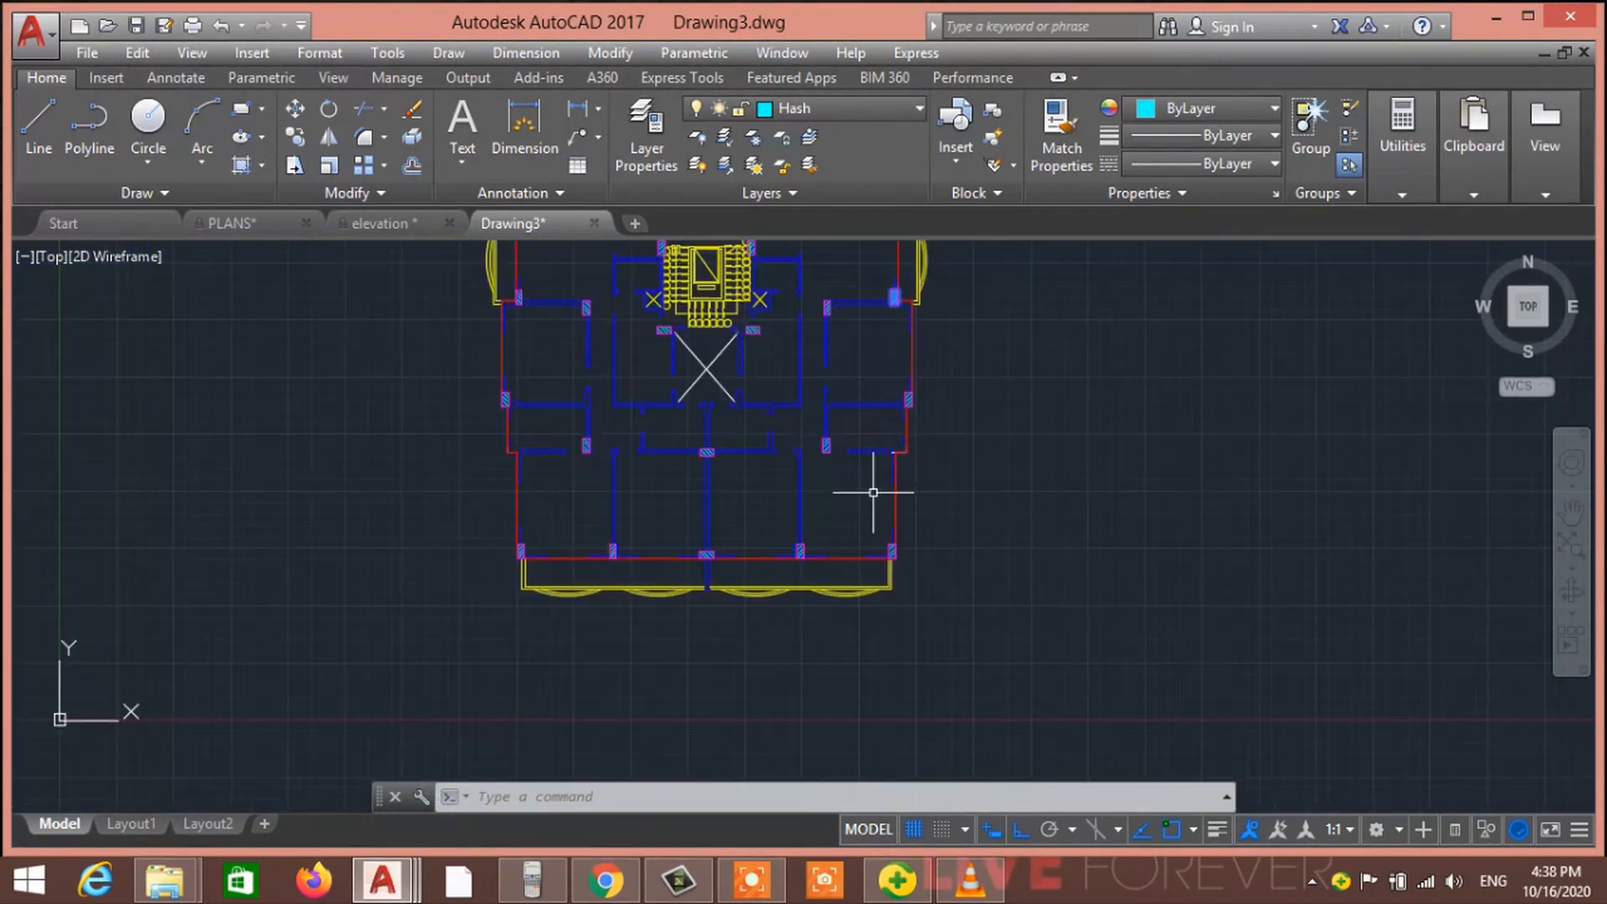
scroll(786, 507, "up", 2)
scroll(592, 610, "up", 3)
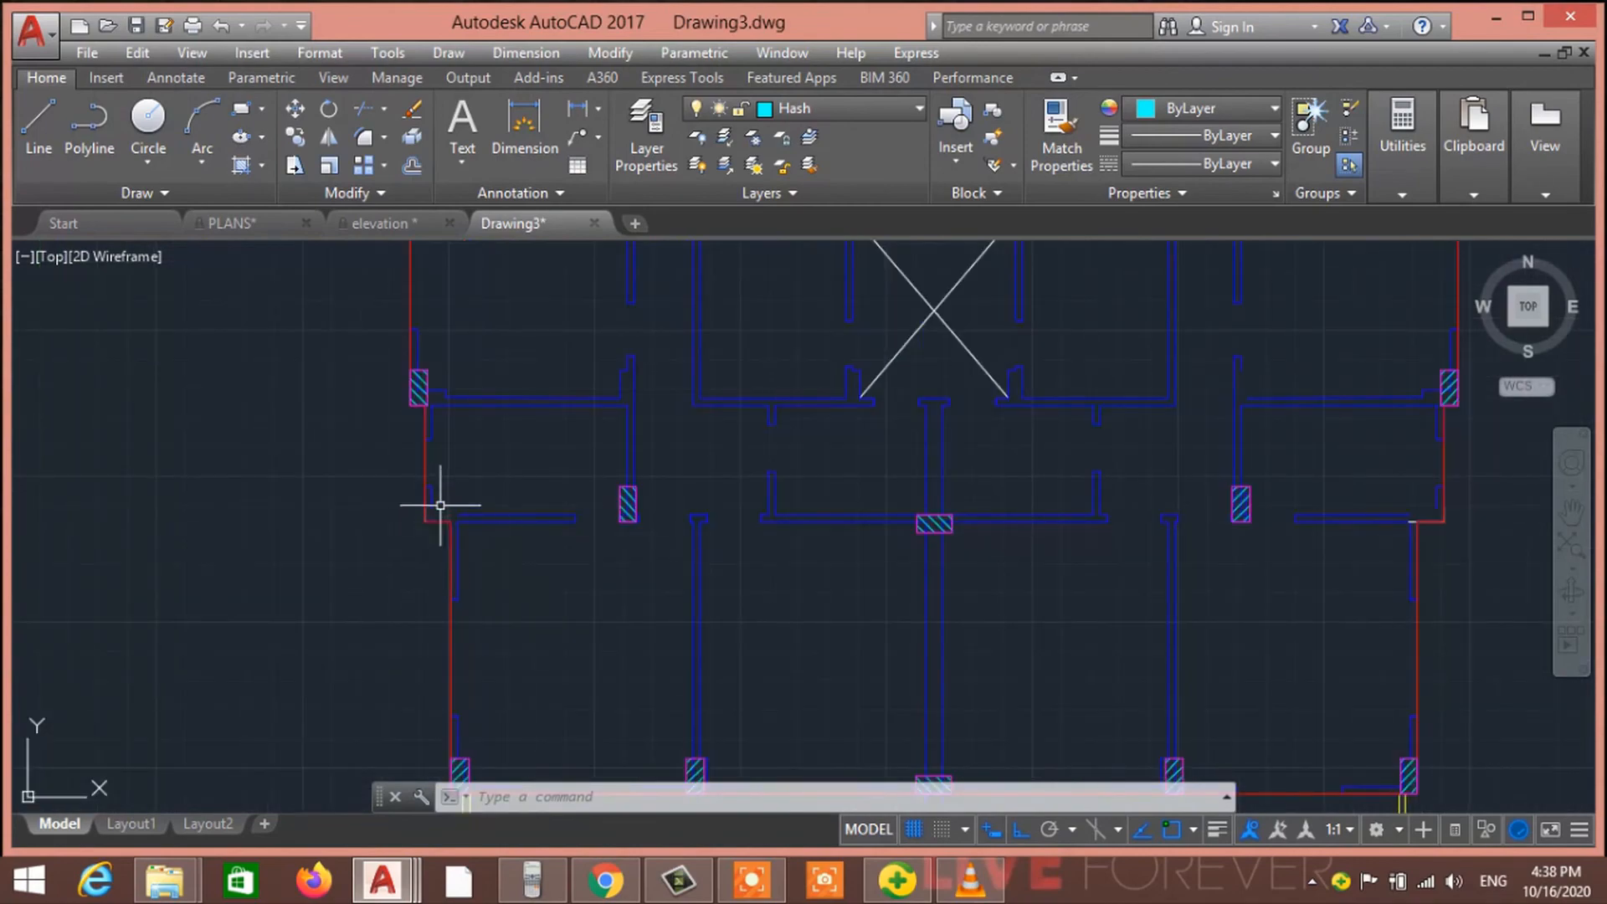
scroll(460, 519, "down", 3)
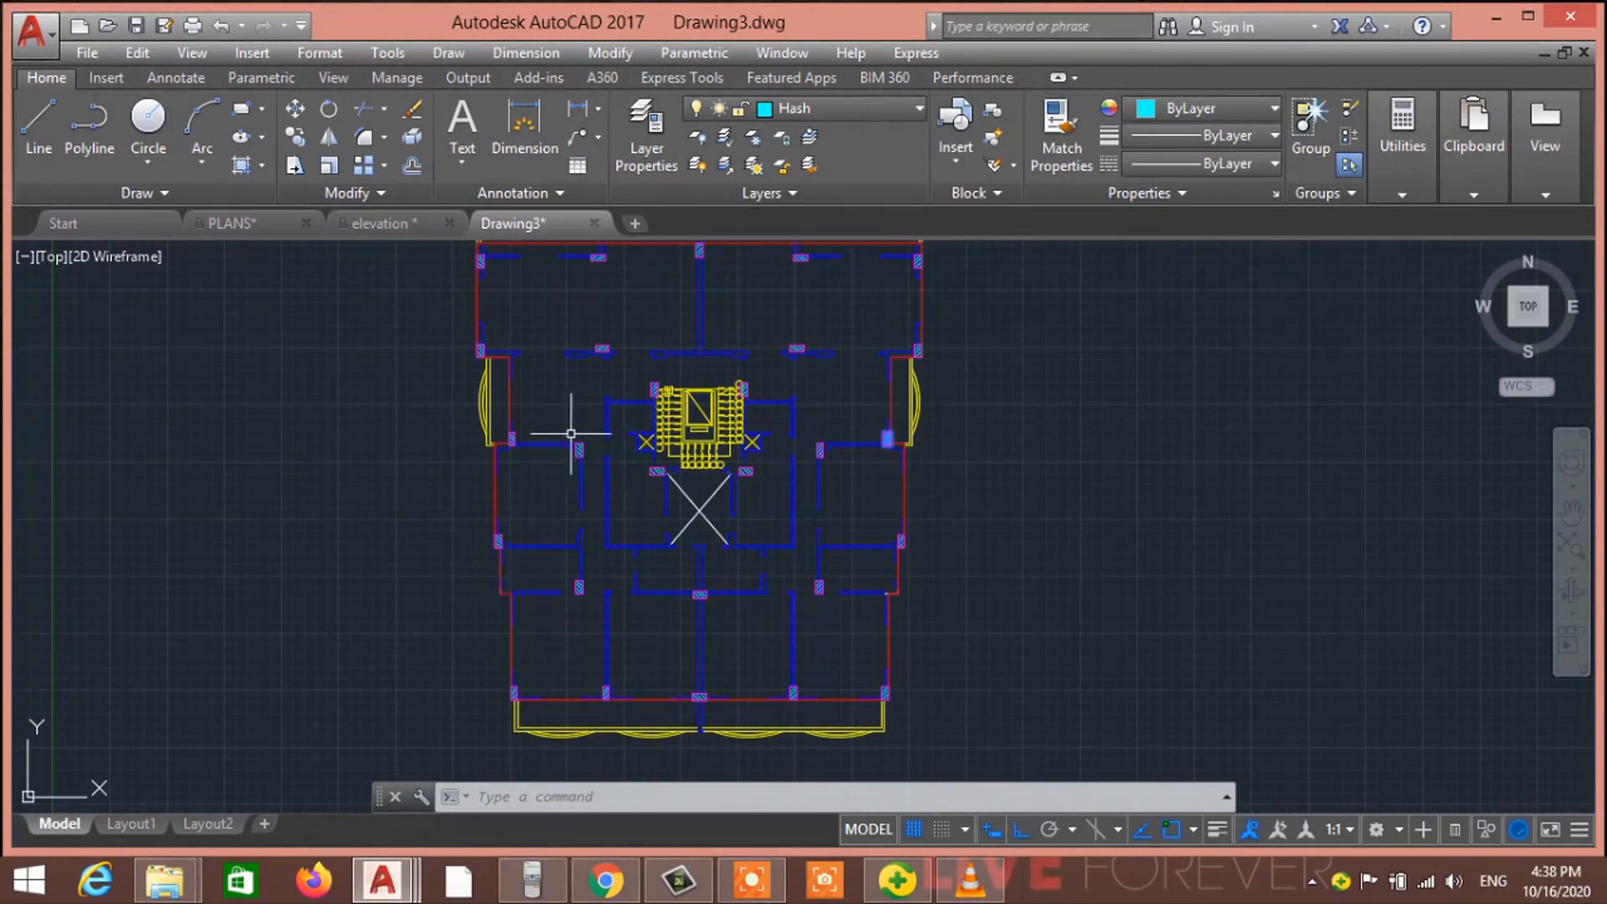
middle_click_drag(645, 316, 640, 404)
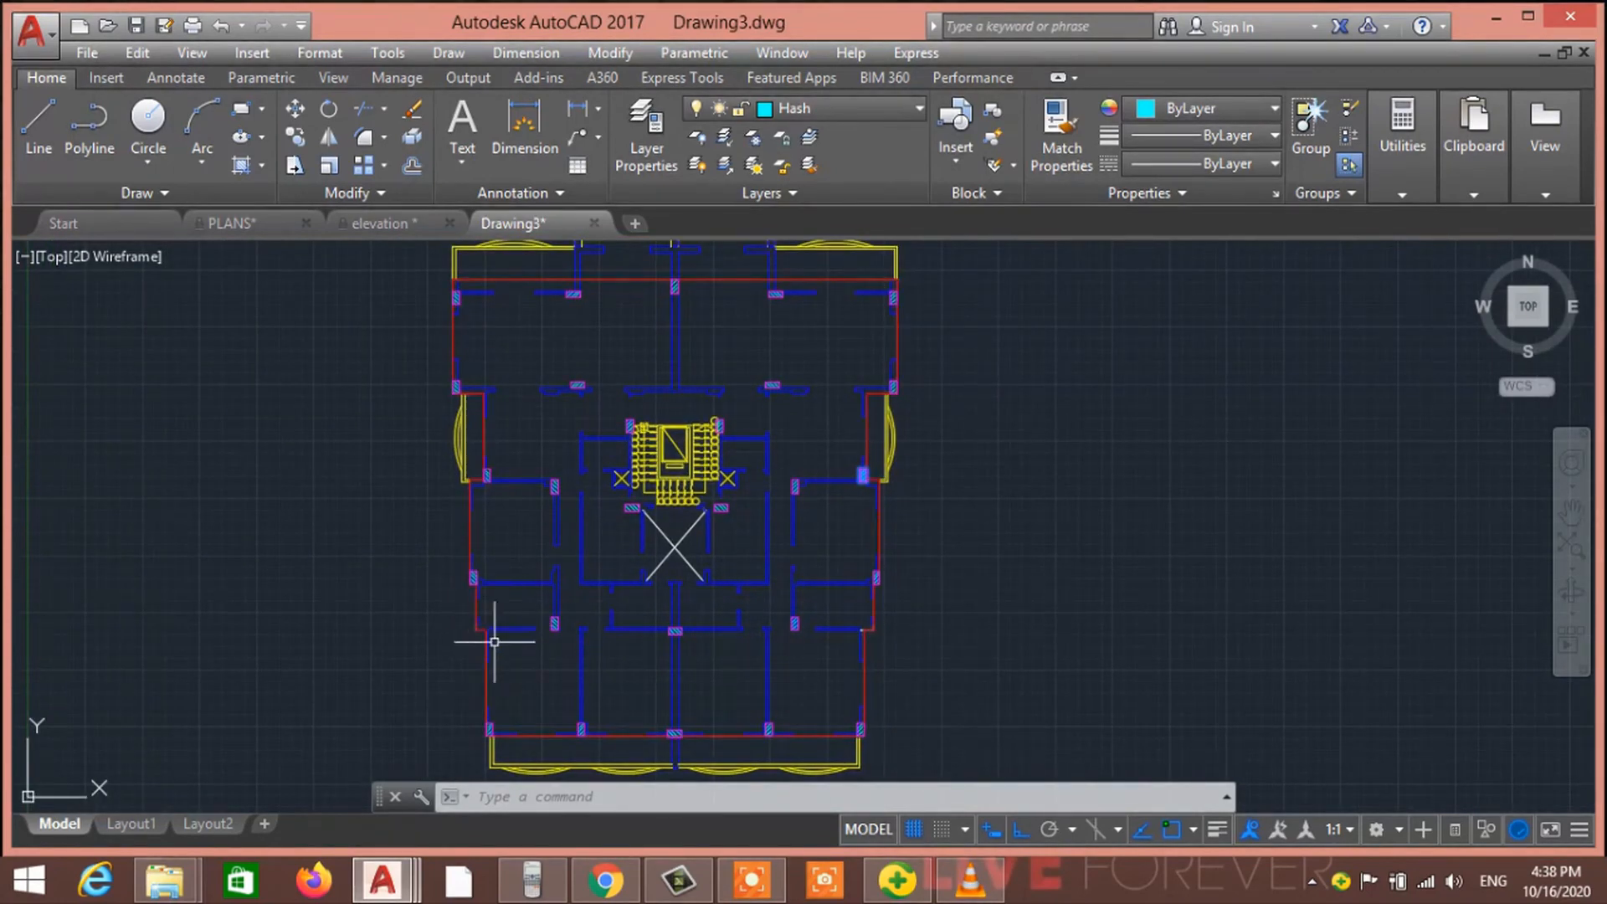
middle_click_drag(997, 651, 963, 718)
scroll(750, 430, "down", 2)
scroll(835, 491, "down", 2)
middle_click_drag(837, 491, 783, 408)
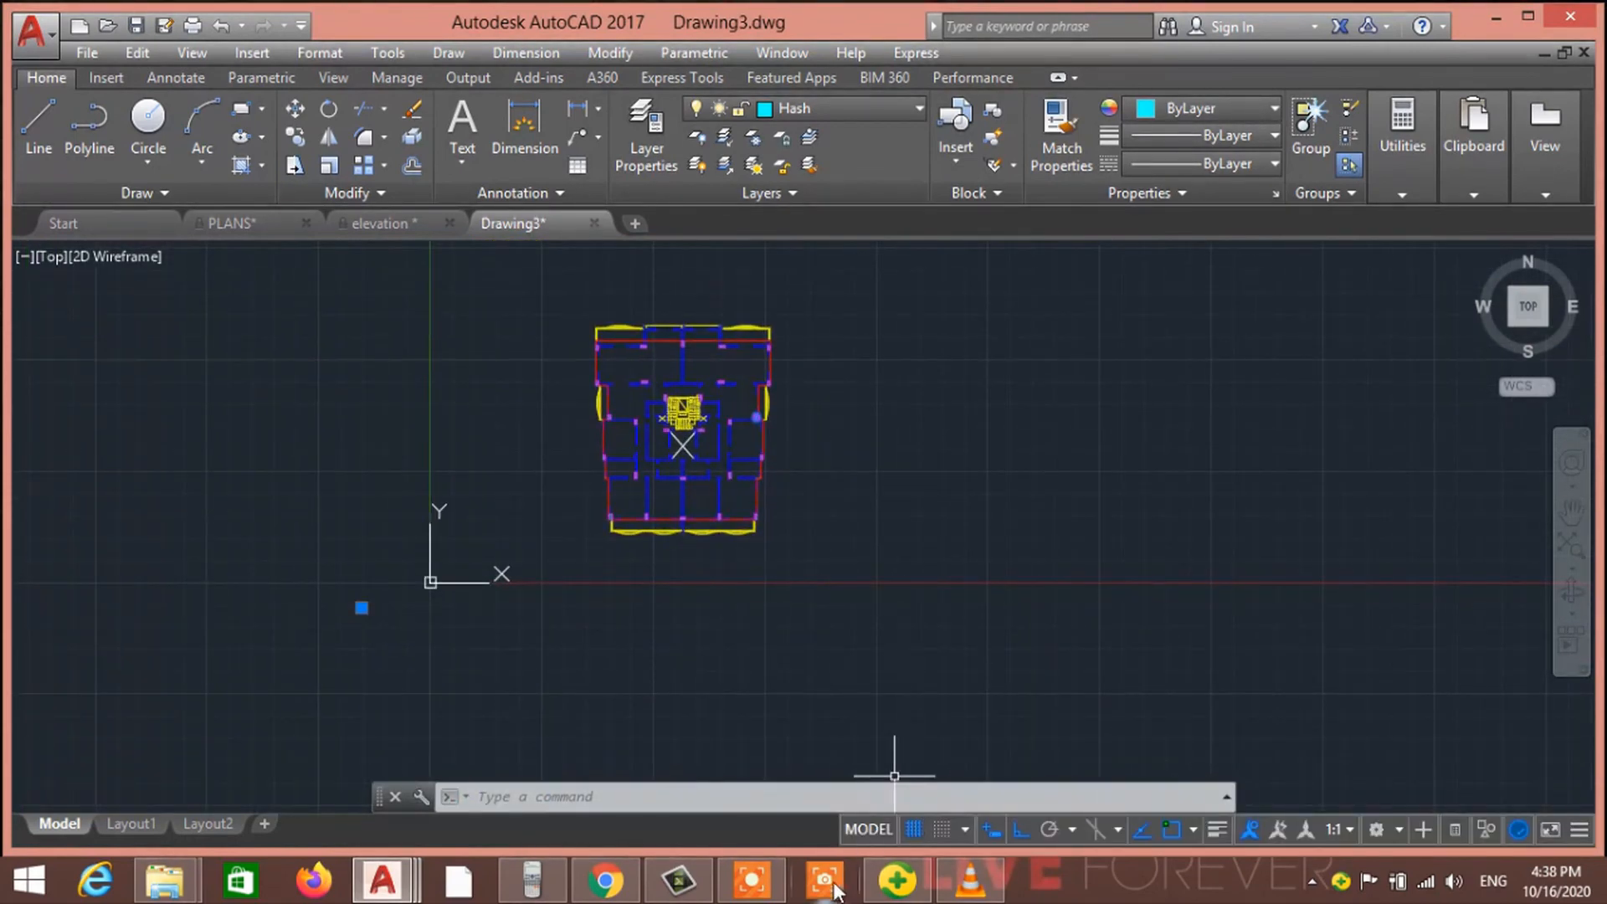
mouse_move(774, 893)
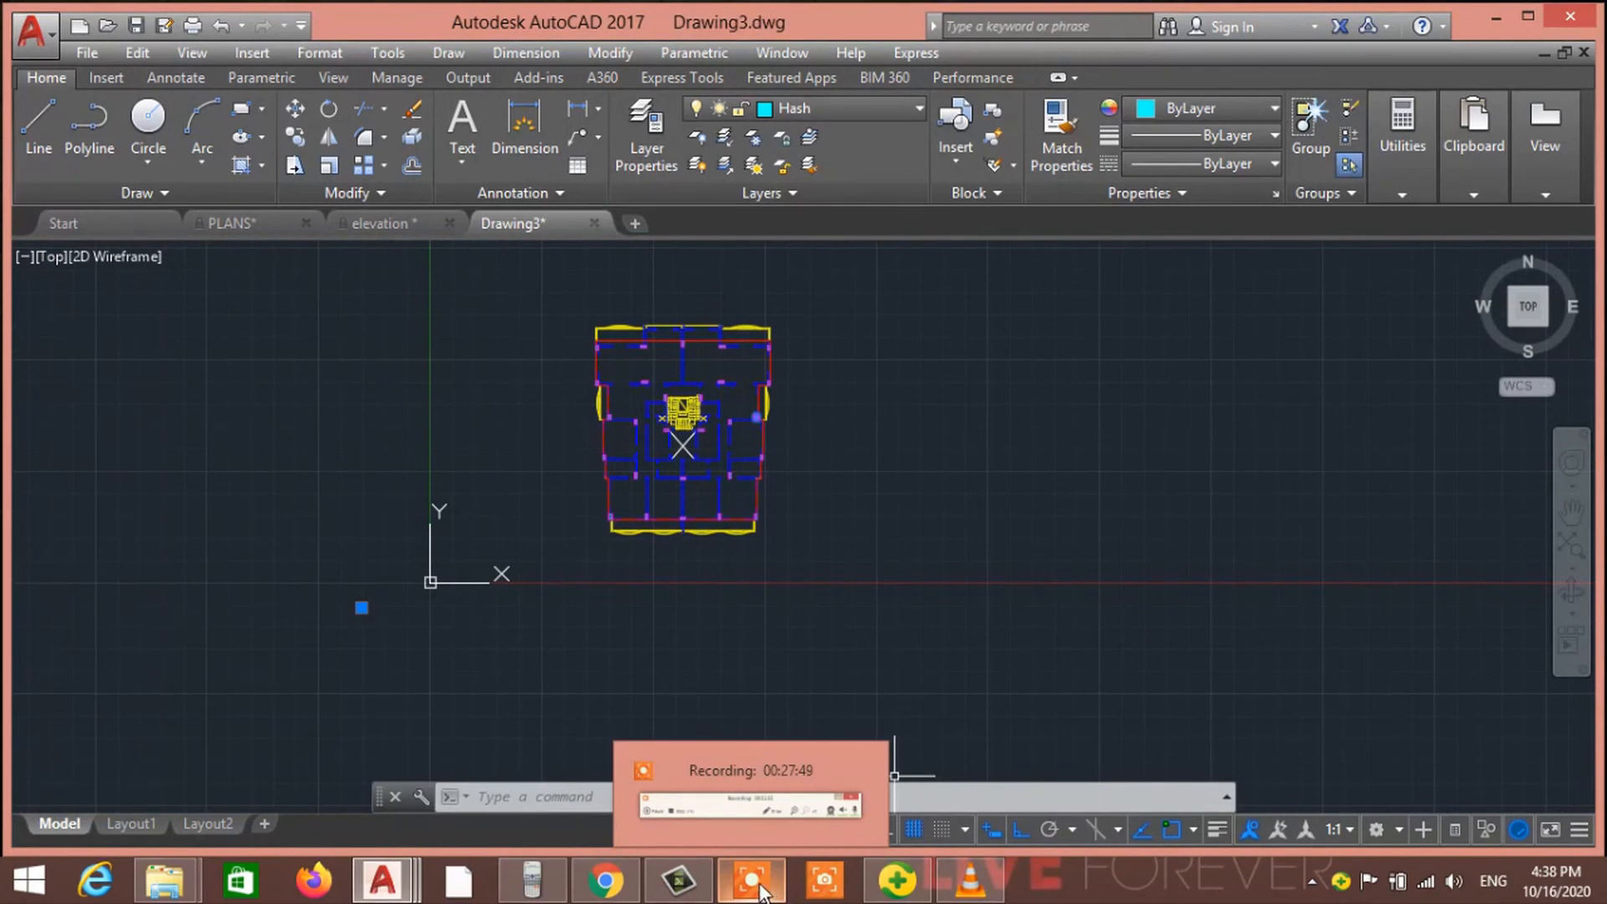
left_click(753, 883)
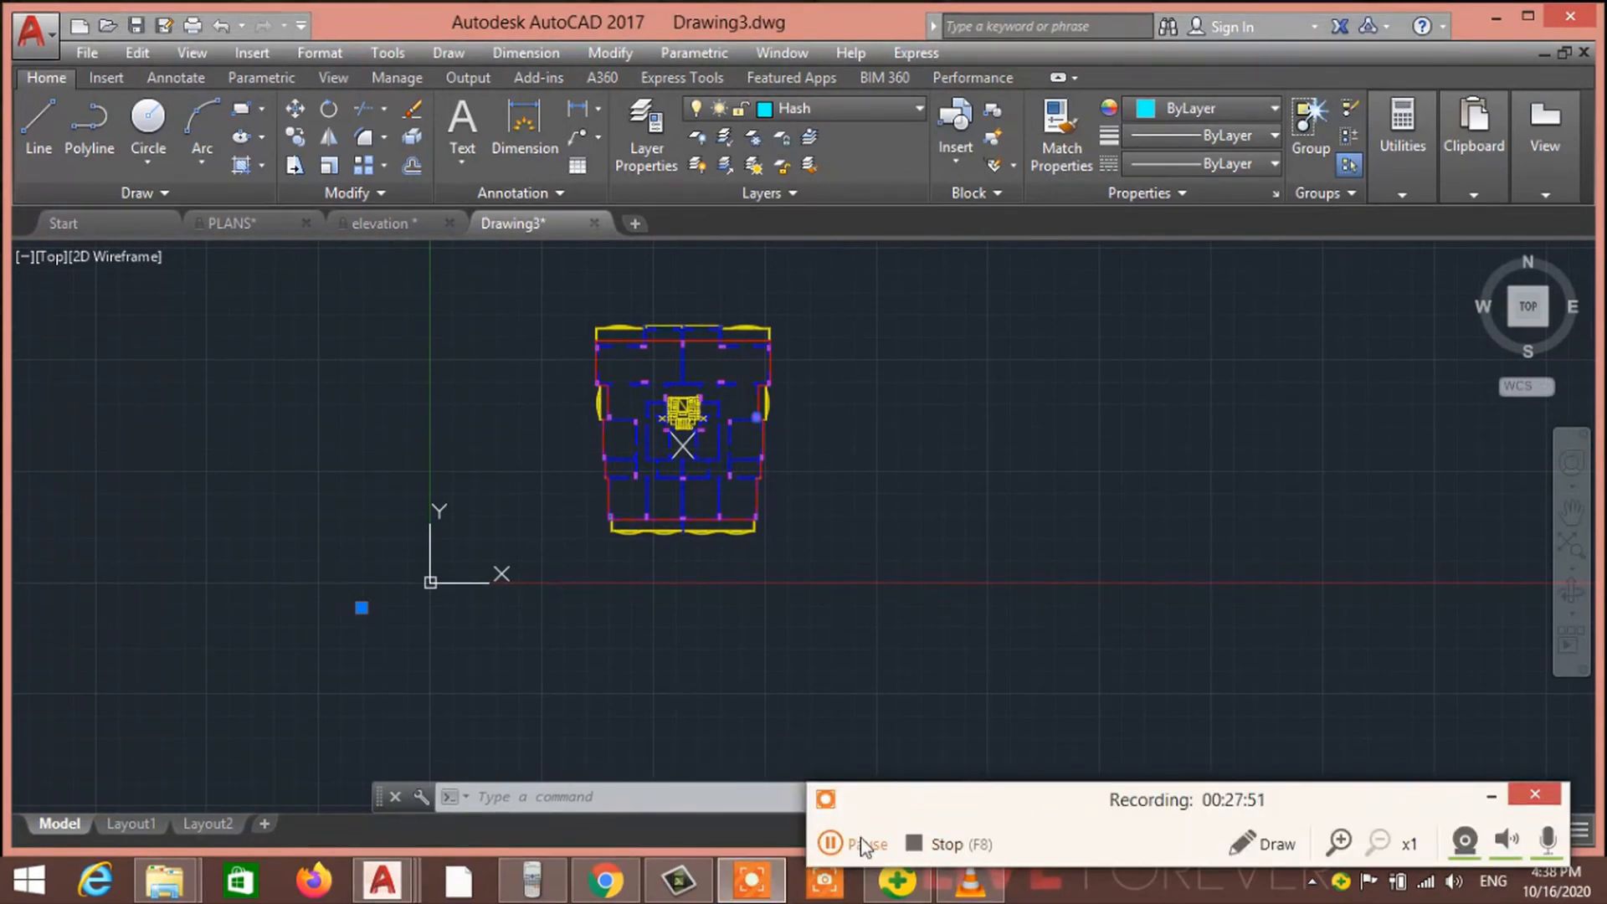